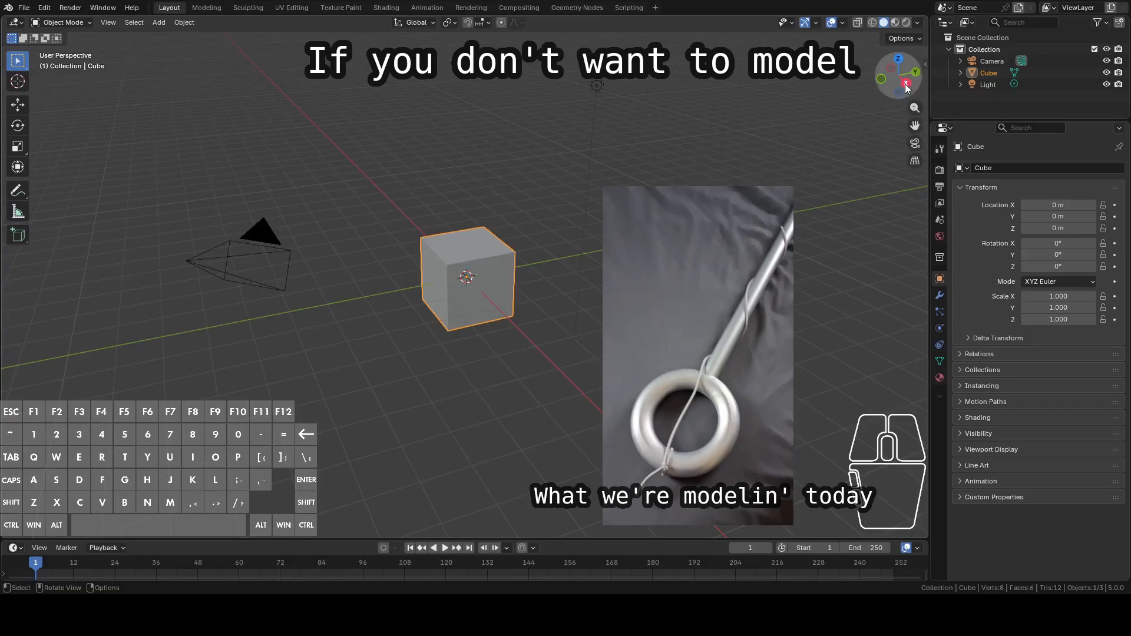
Step: Delete the default camera, light and cube from the scene
middle_drag(886, 94, 595, 190)
middle_drag(499, 206, 522, 211)
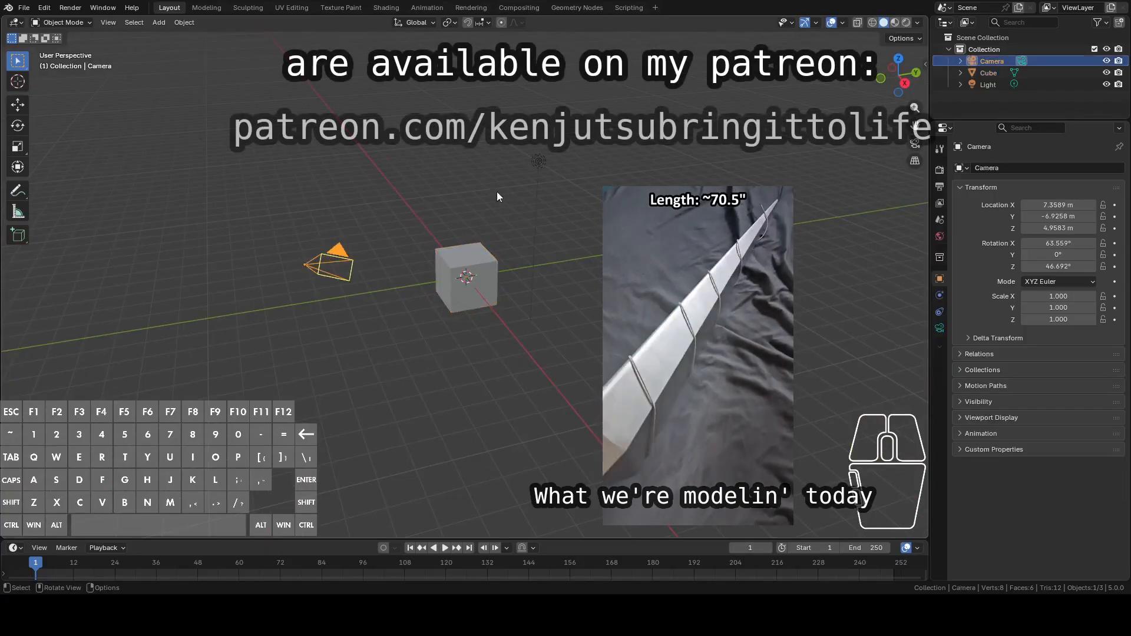
click(538, 162)
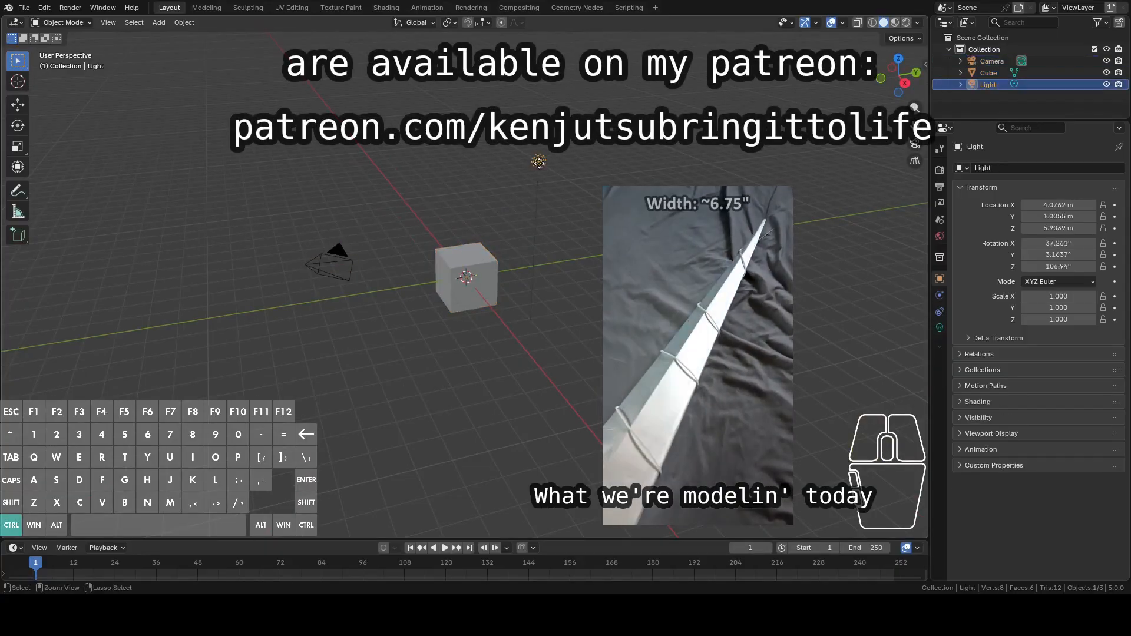
ctrl+click(339, 252)
click(339, 252)
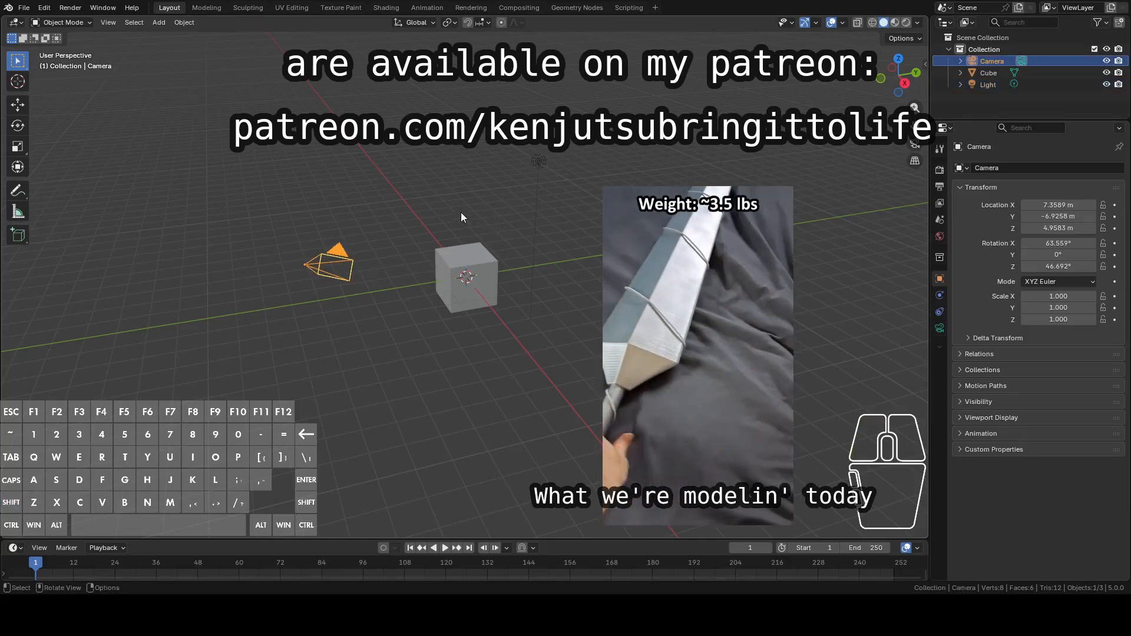
shift+click(539, 161)
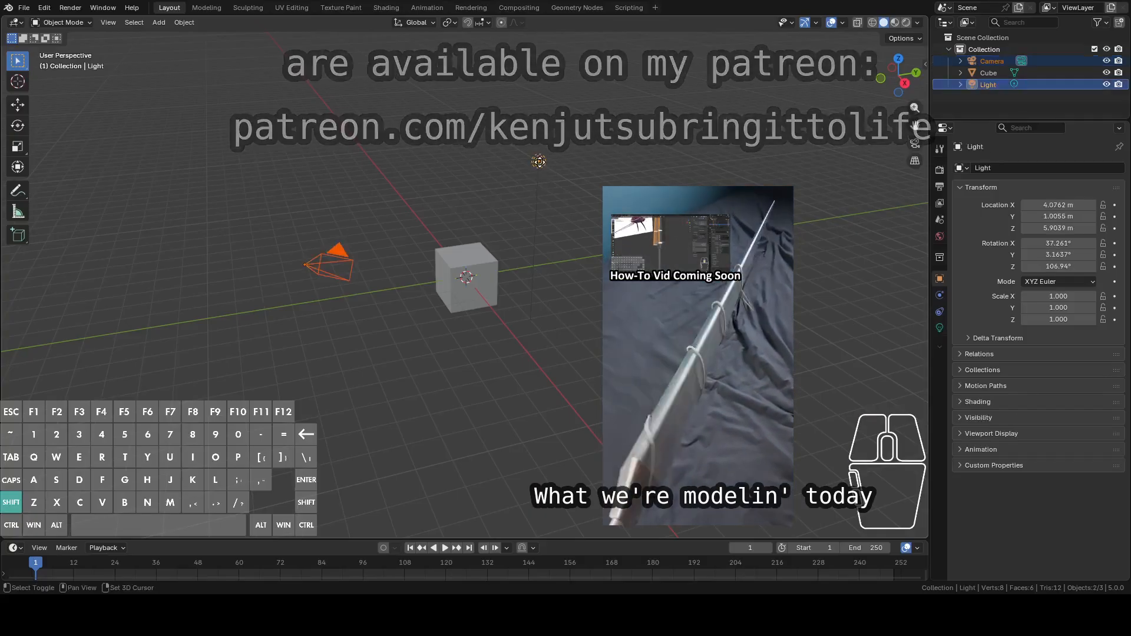
shift+click(485, 275)
right_click(537, 244)
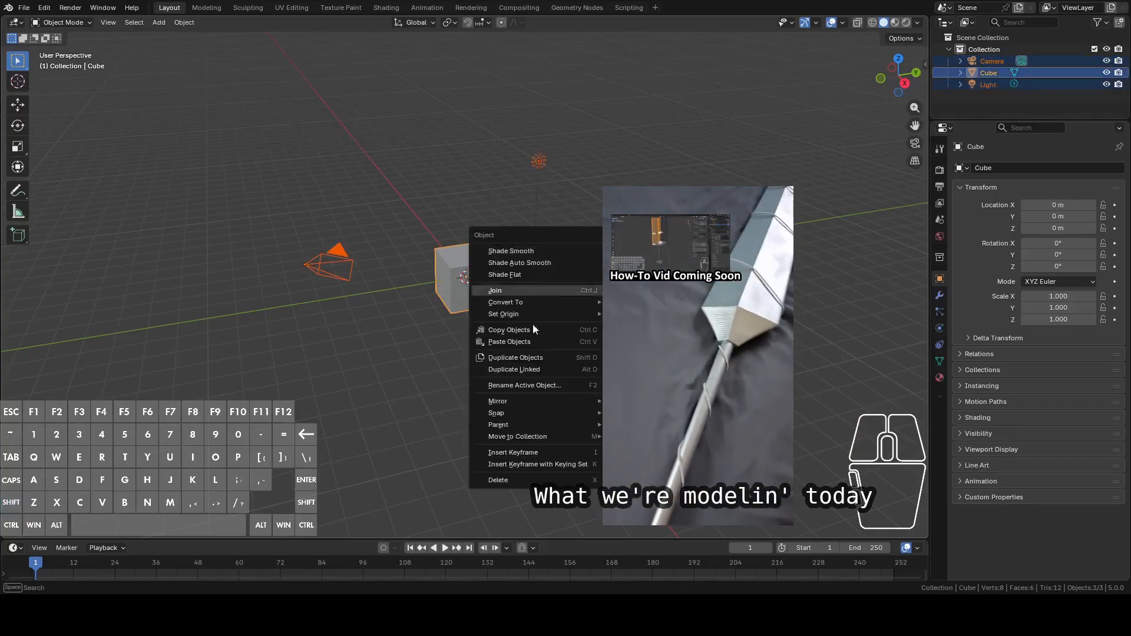
click(511, 483)
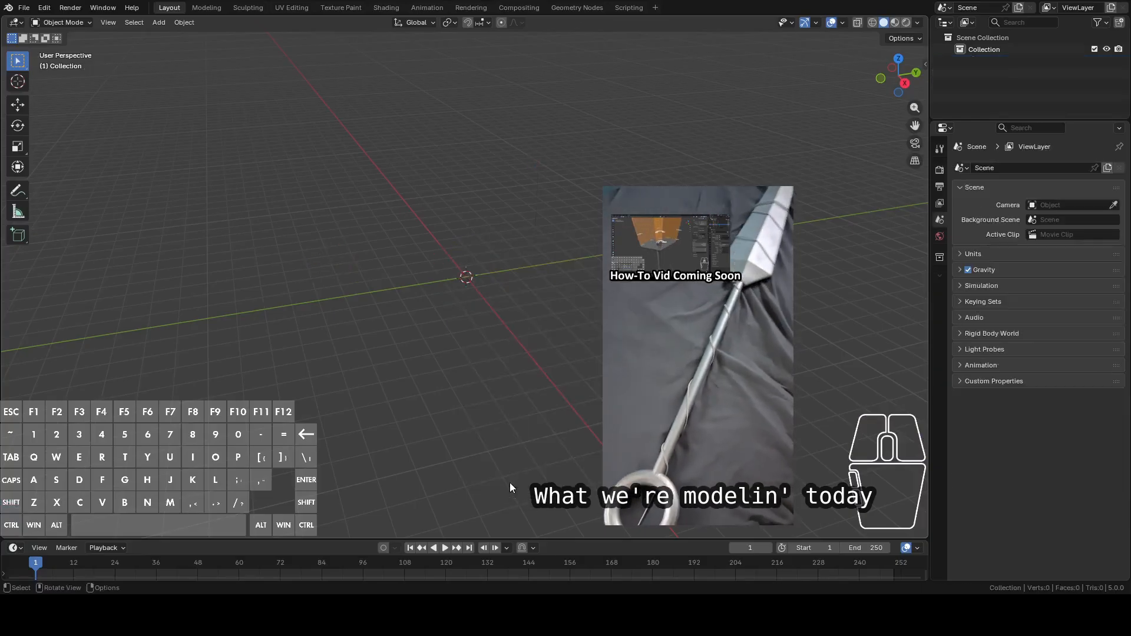
Step: Add the image of the horned character holding a needle as a reference image, aligned to the back orthographic view
click(917, 70)
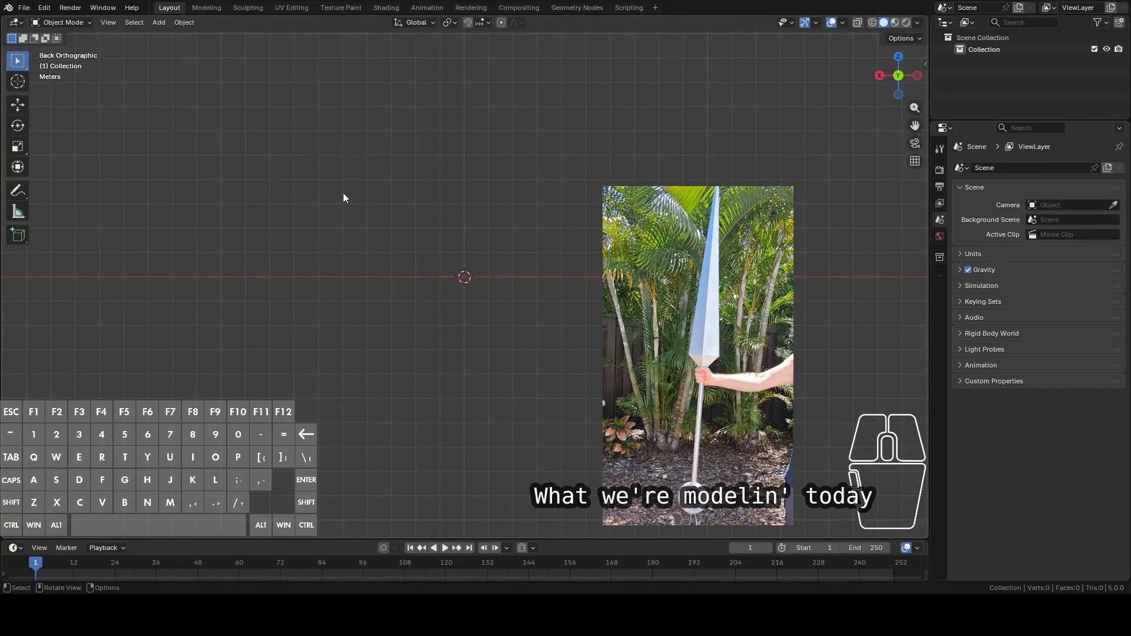
key(shift+a)
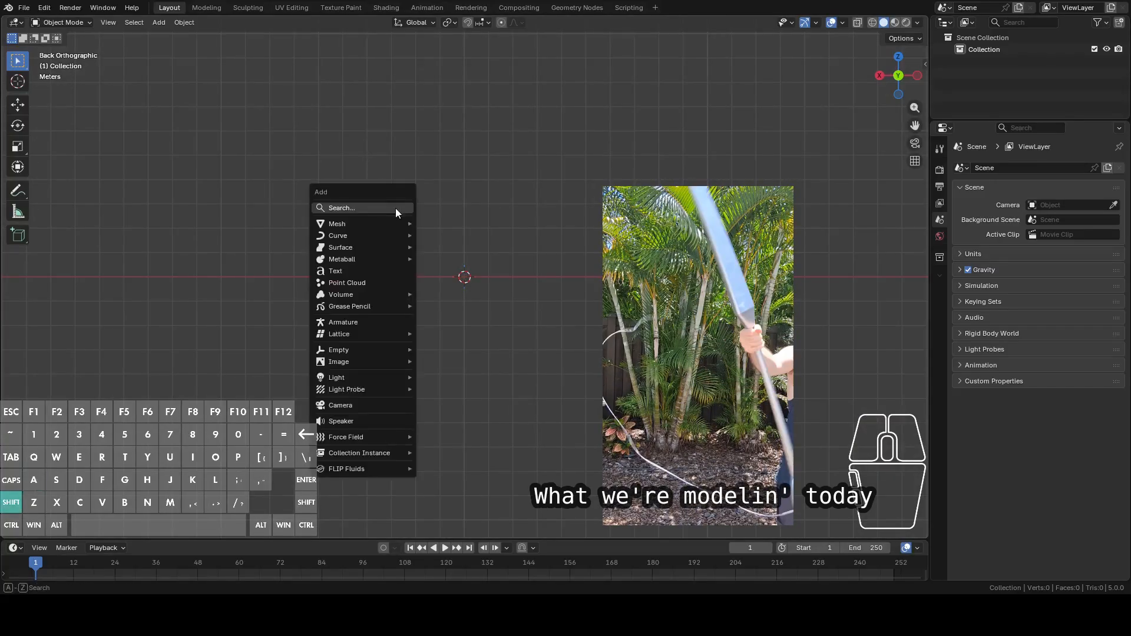
mouse_move(375, 362)
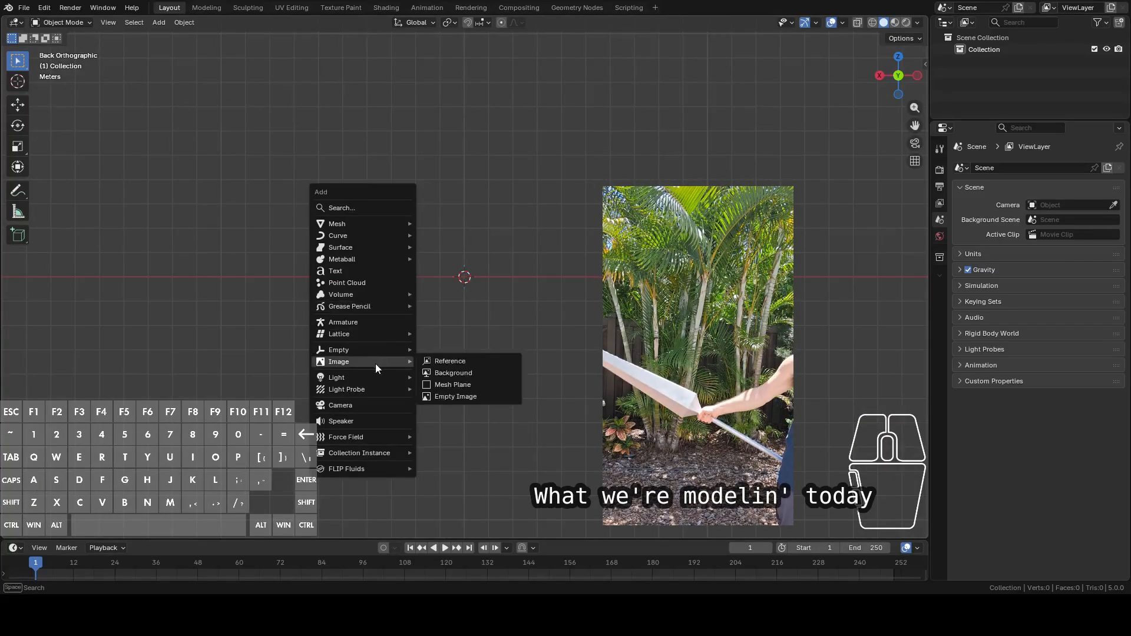
click(448, 362)
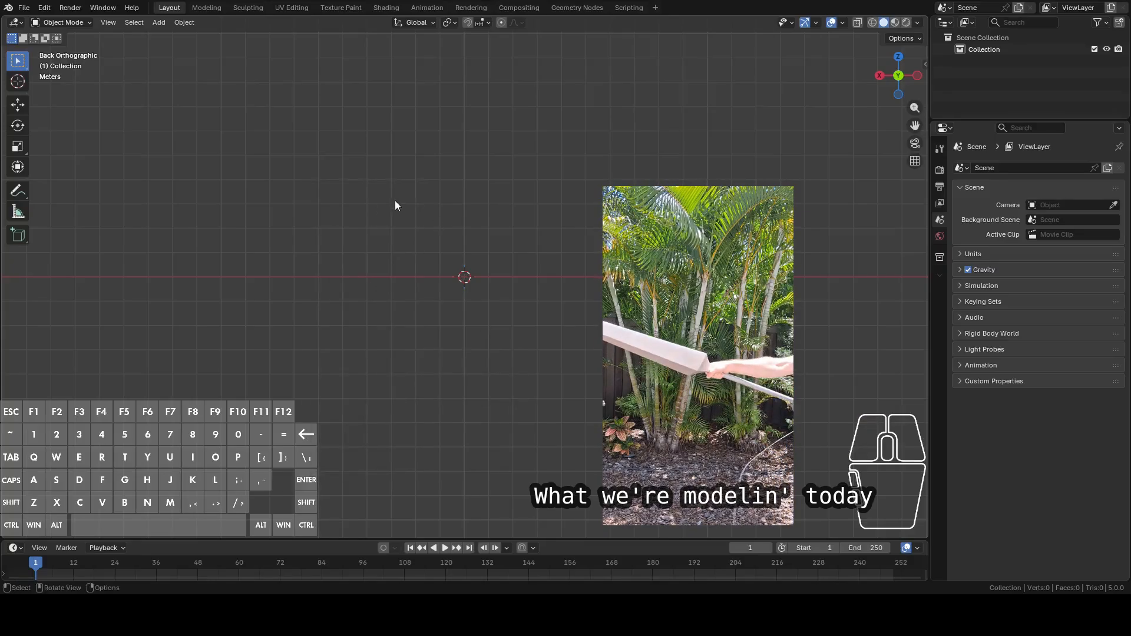
click(118, 140)
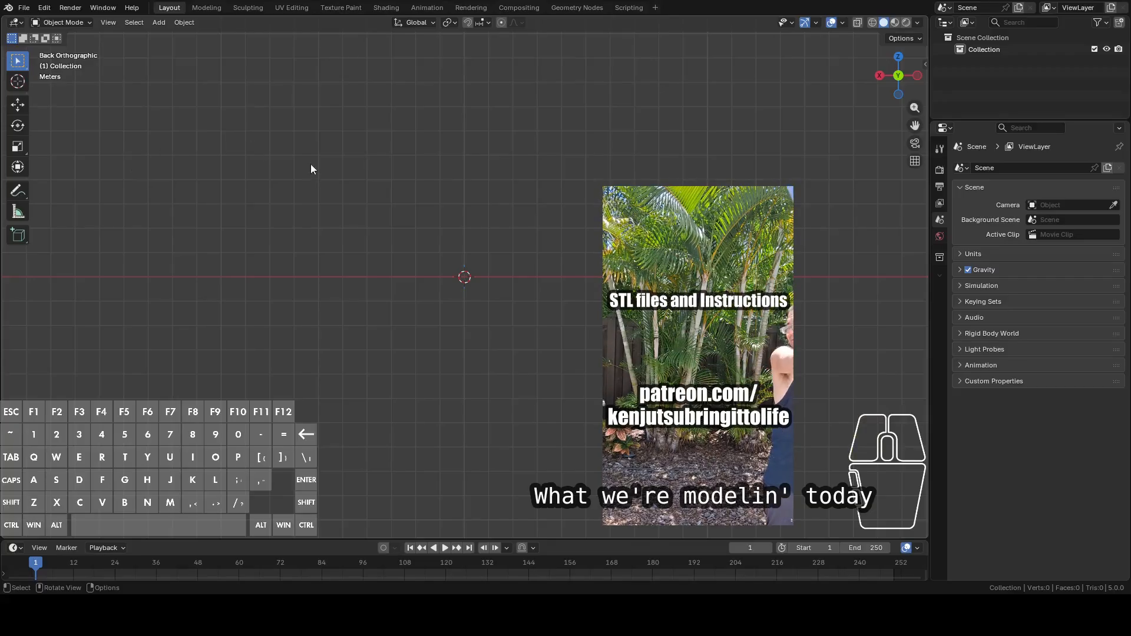
click(241, 229)
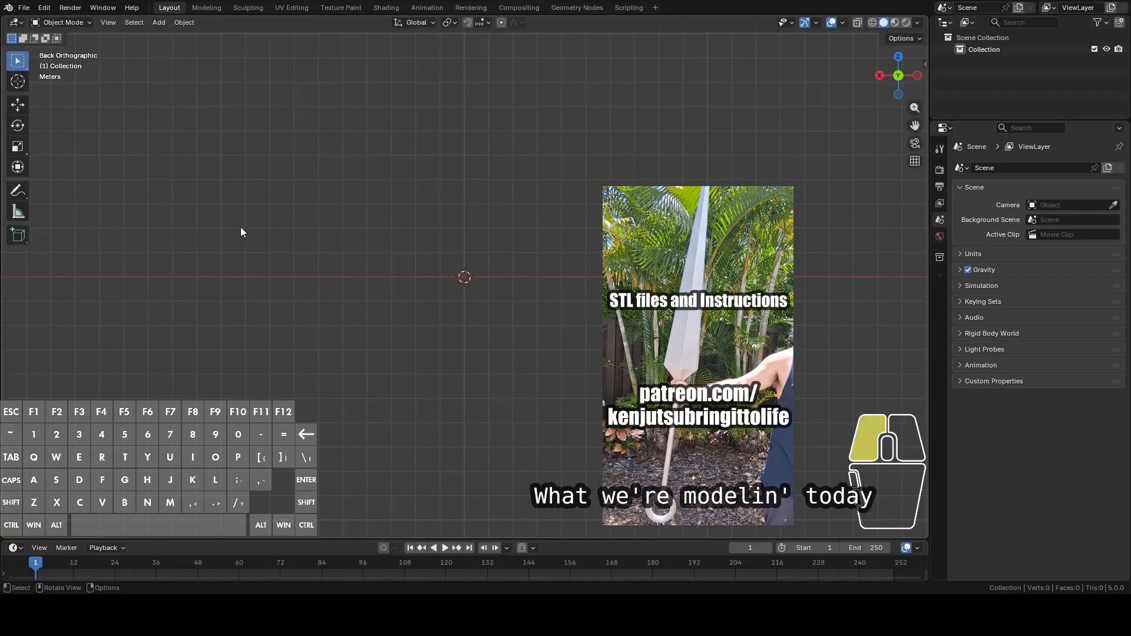
double_click(246, 139)
scroll(595, 319, up, 7)
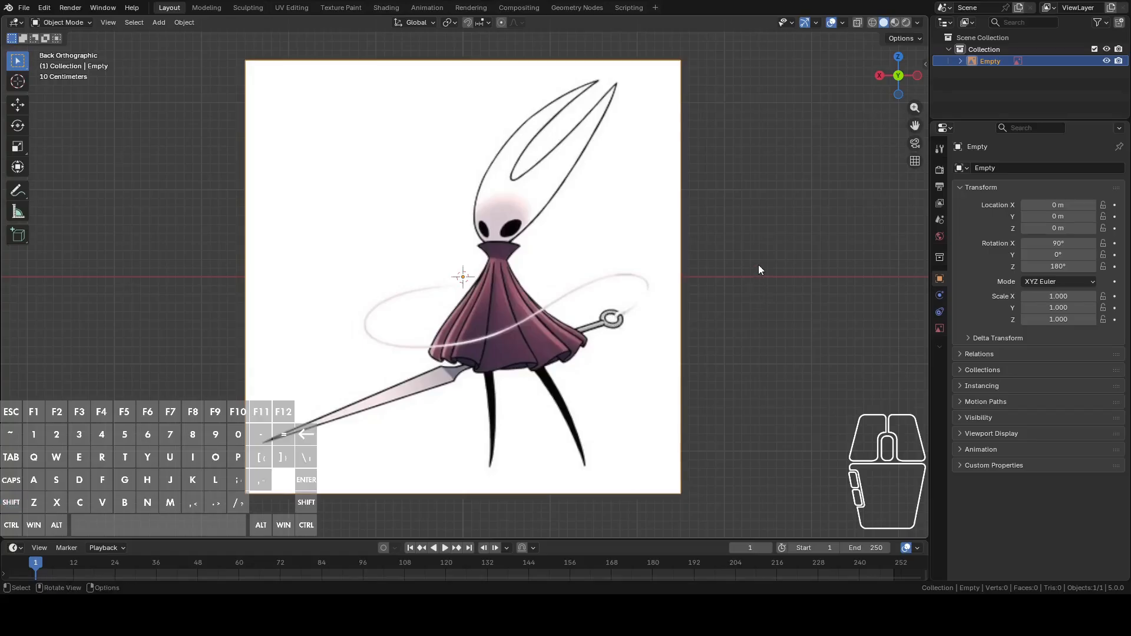
Step: Set the scene's length unit to millimetres and deselect the reference image
key(shift+a)
click(939, 220)
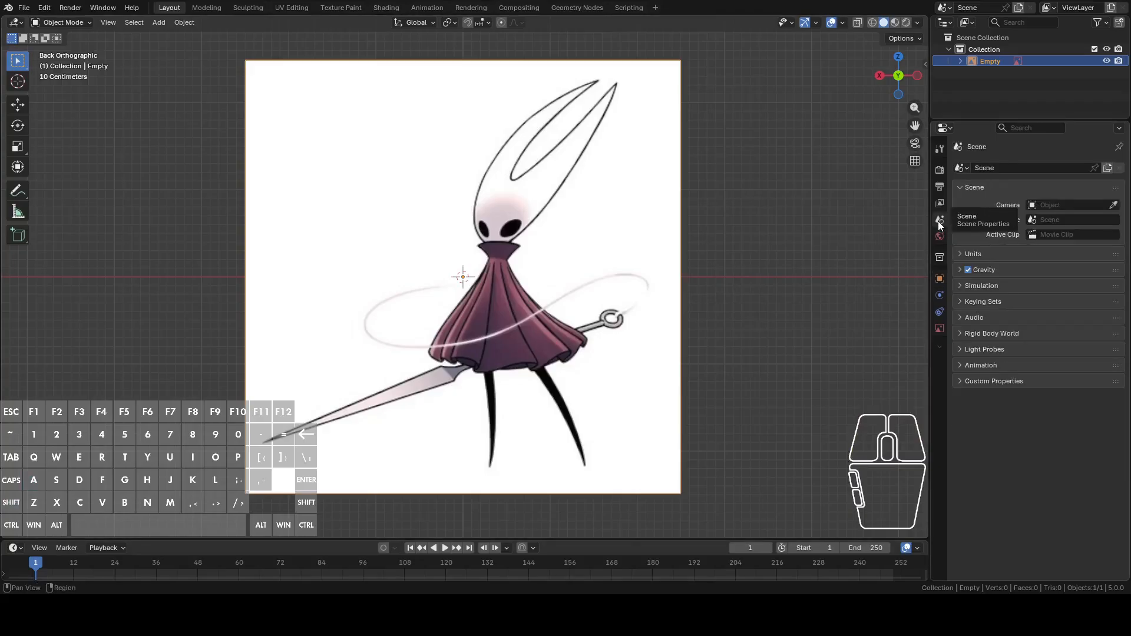
click(975, 253)
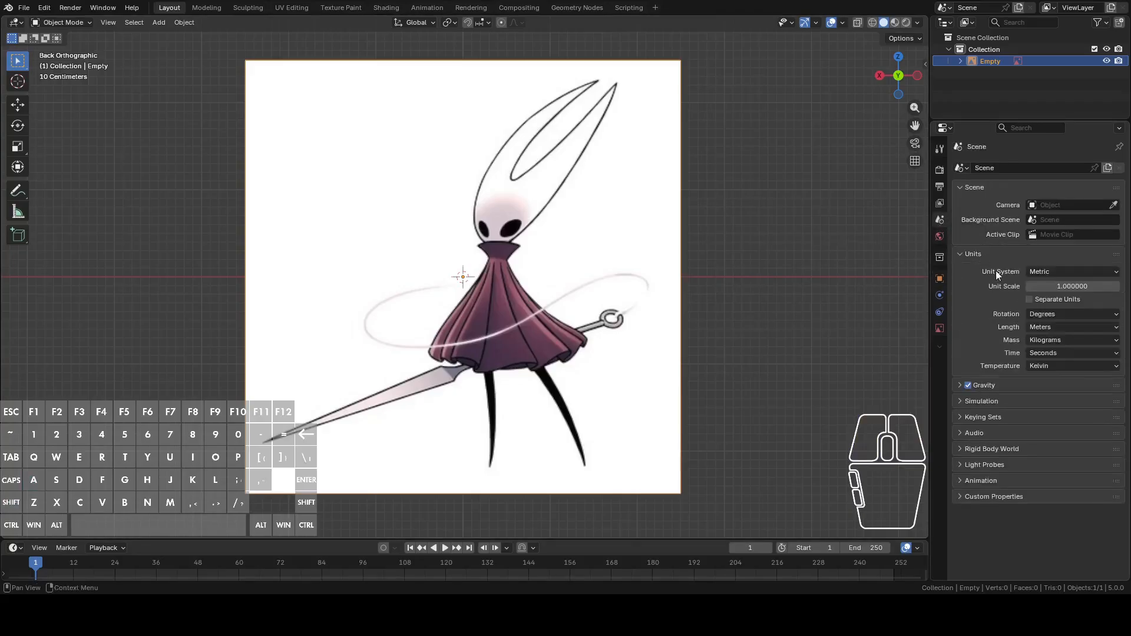
click(1062, 324)
click(1048, 390)
click(686, 286)
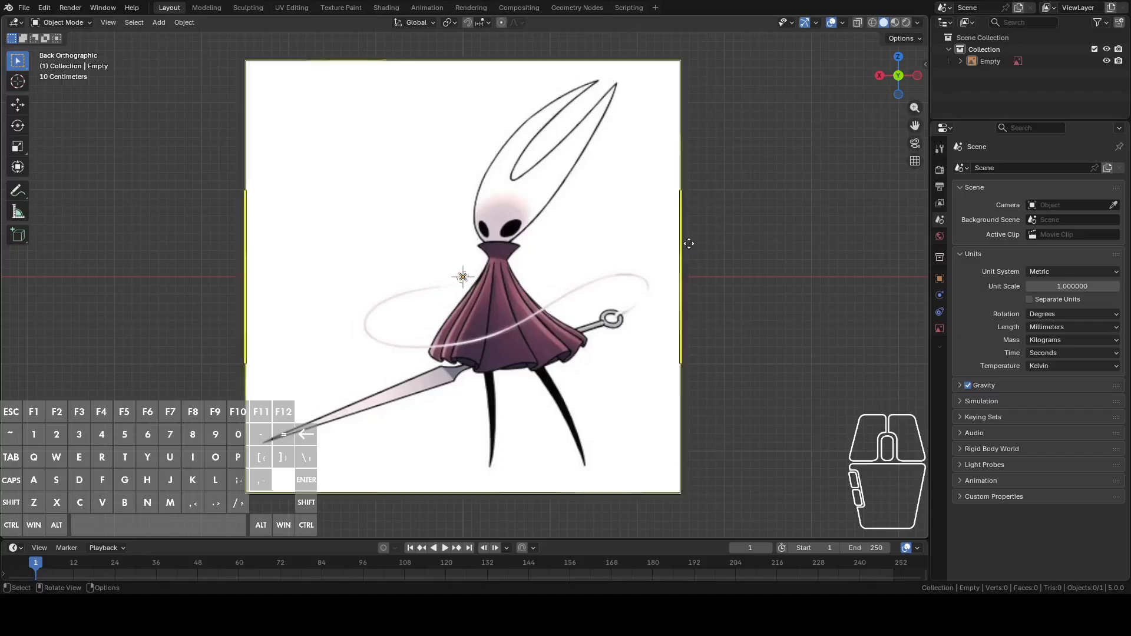
key(shift+a)
mouse_move(728, 217)
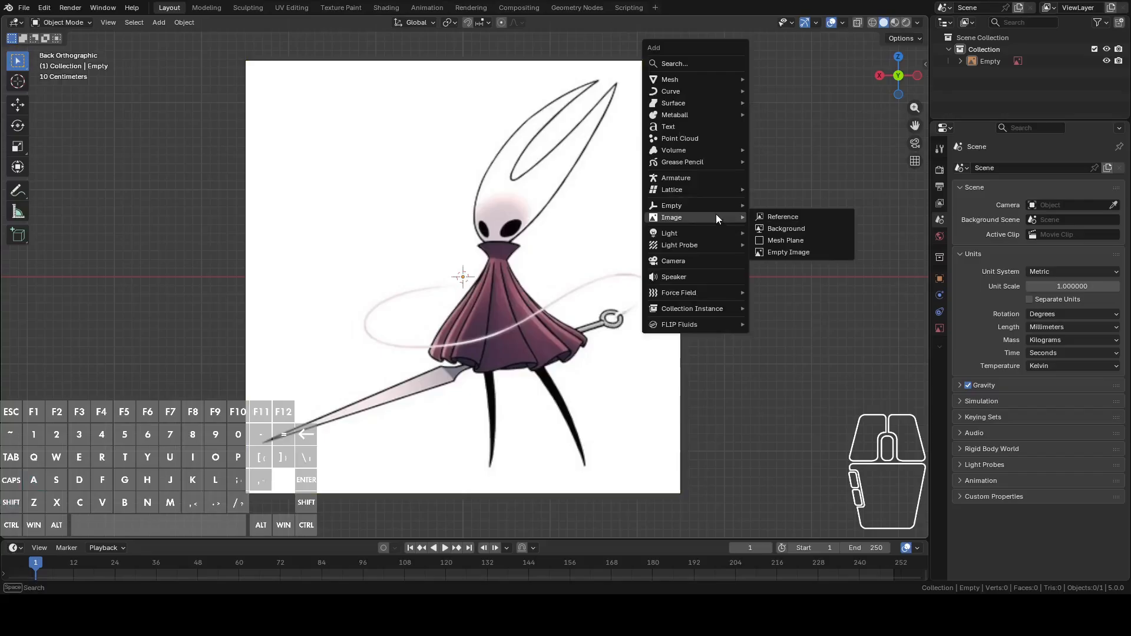
mouse_move(702, 78)
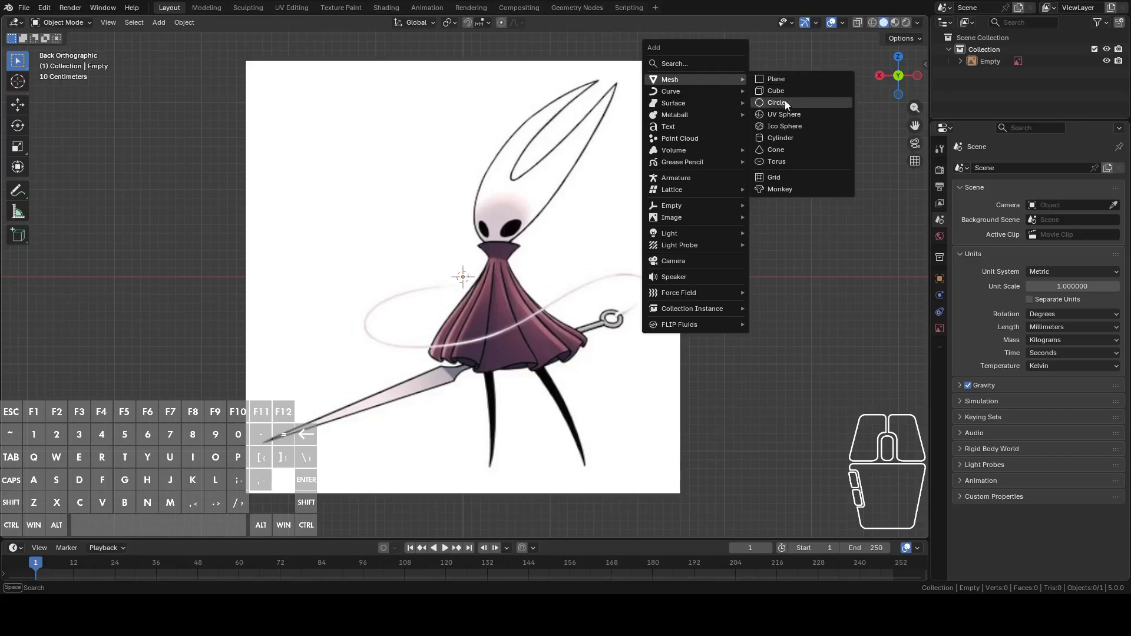
click(778, 161)
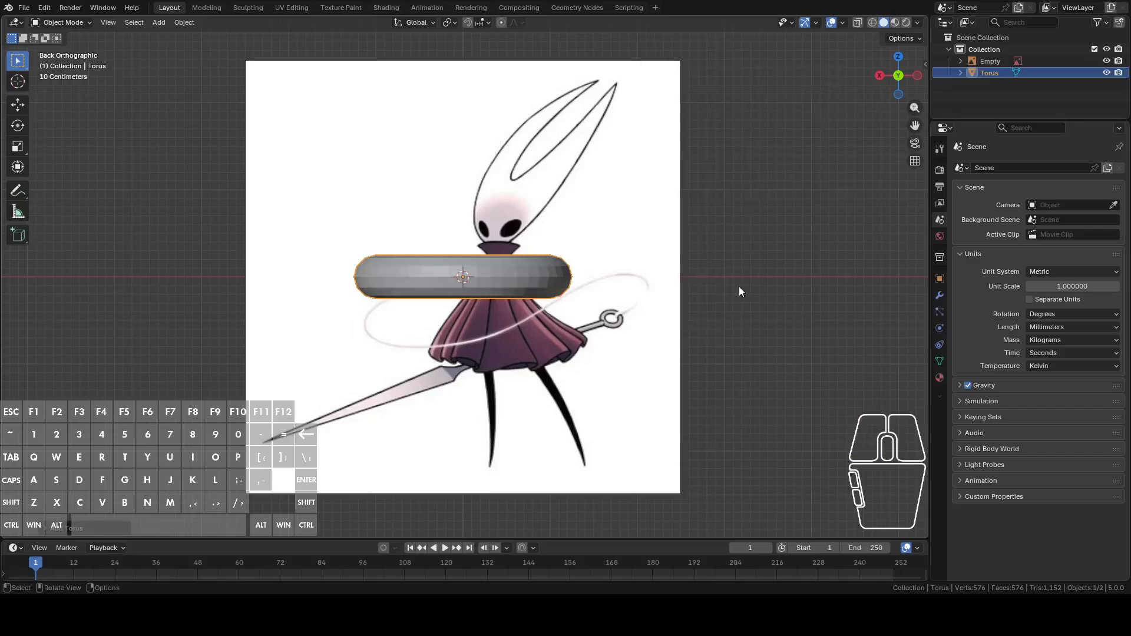
key(r)
key(x)
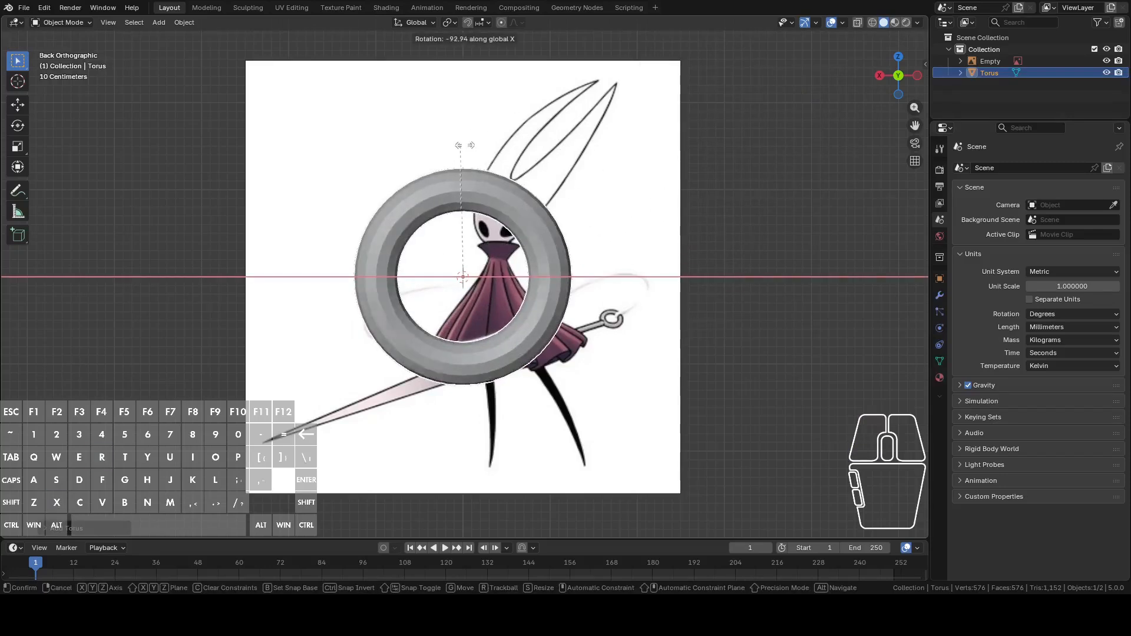
right_click(580, 176)
key(r)
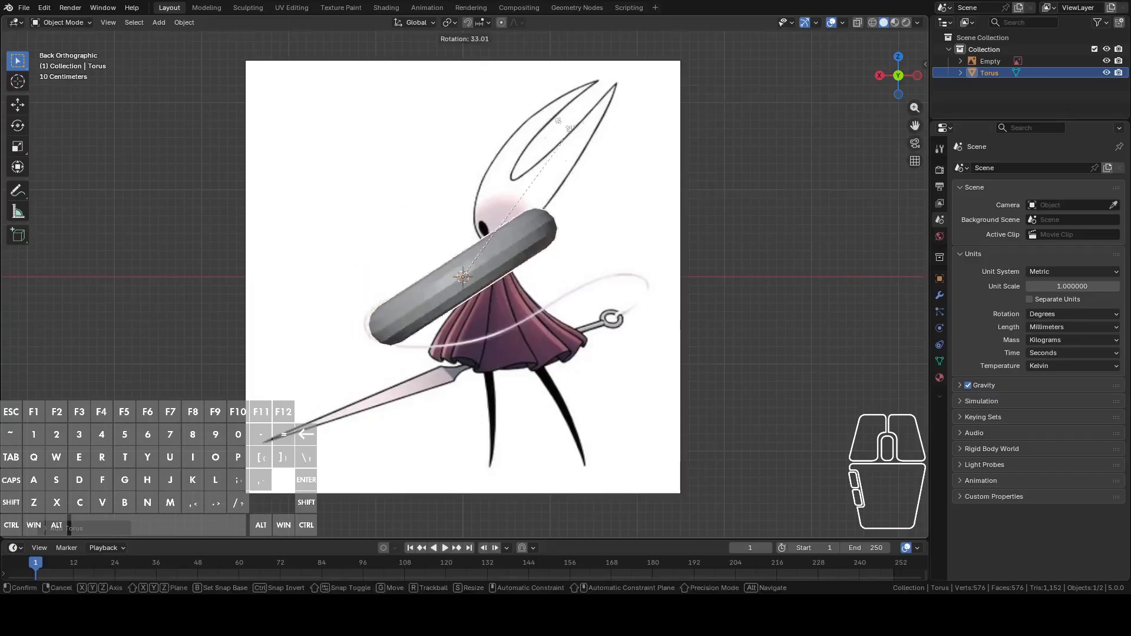
key(x)
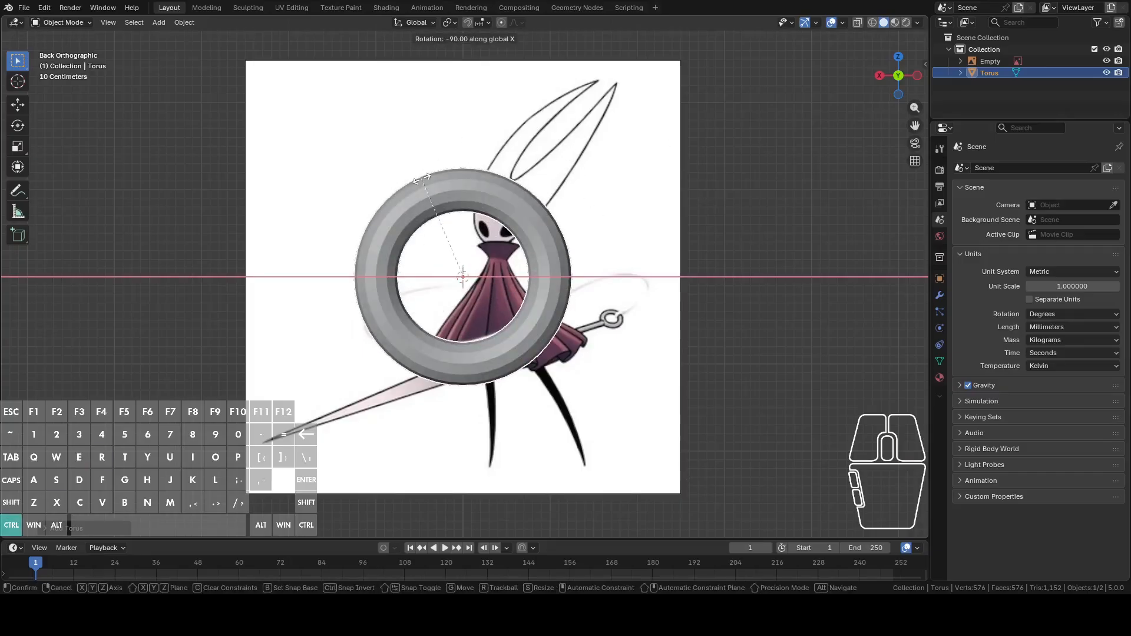
ctrl+click(422, 179)
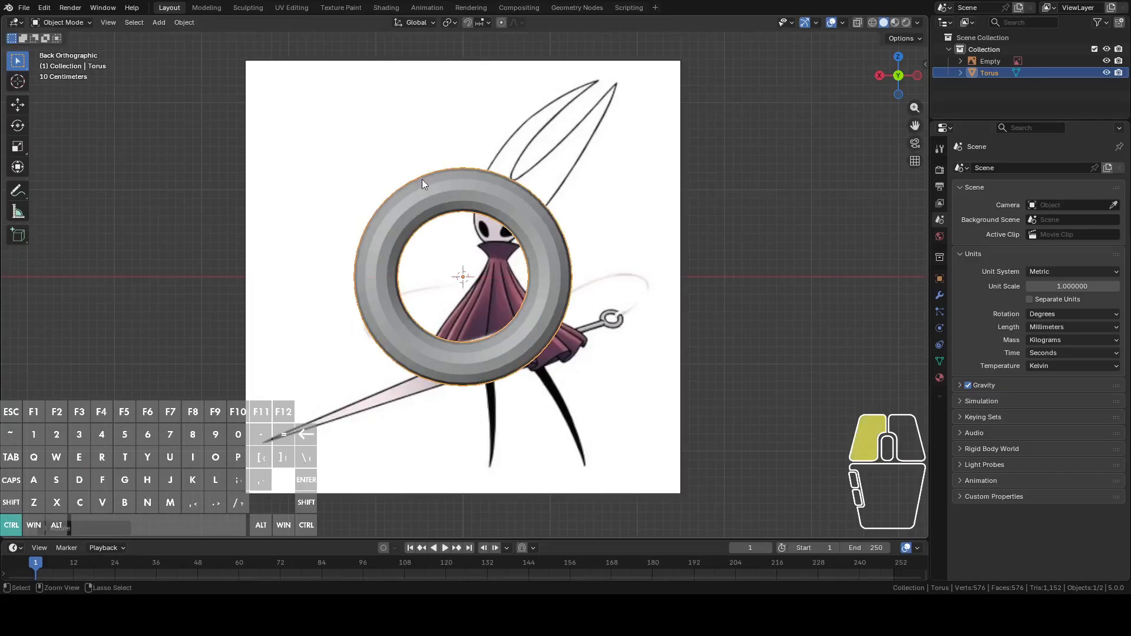
click(71, 532)
right_click(709, 274)
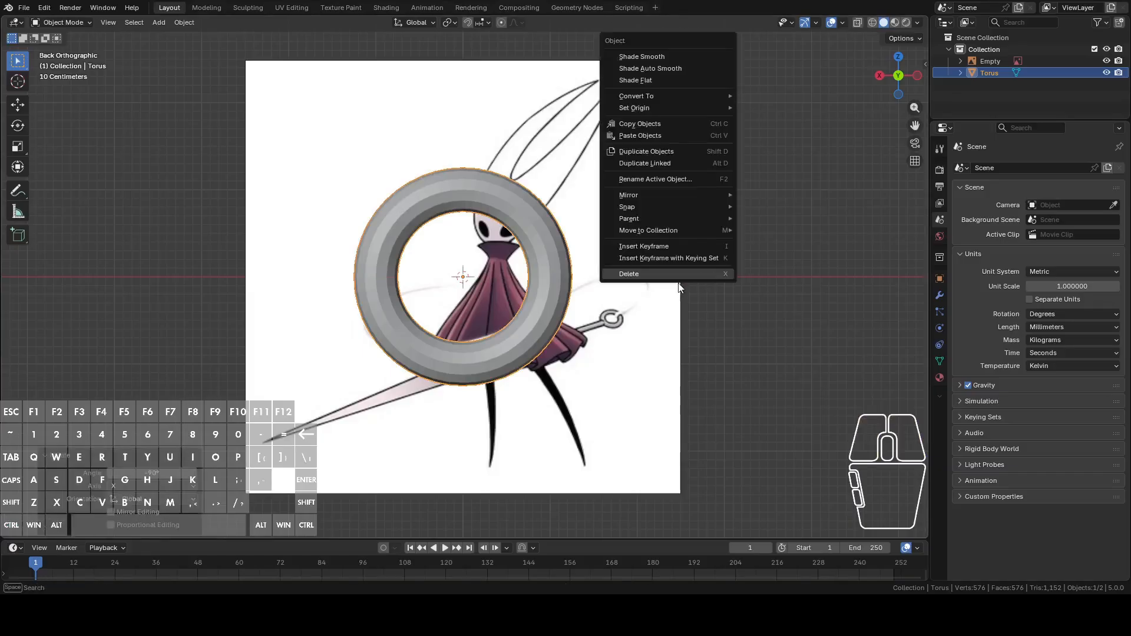
click(680, 280)
Step: Add a torus mesh at the scene origin
middle_drag(714, 262, 715, 292)
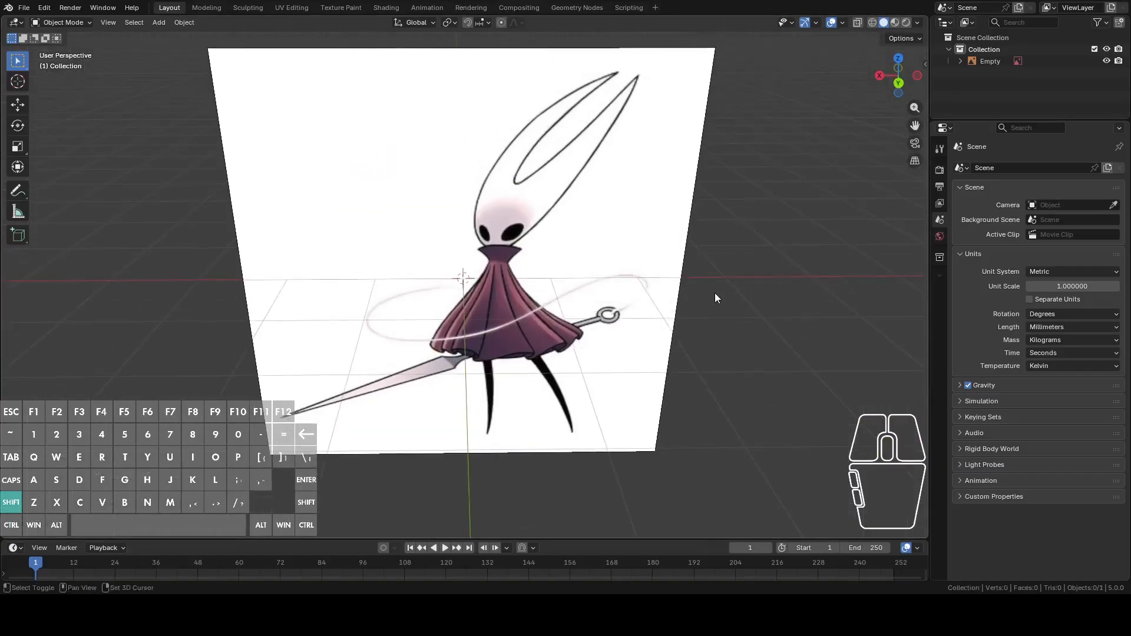
key(shift+a)
mouse_move(715, 293)
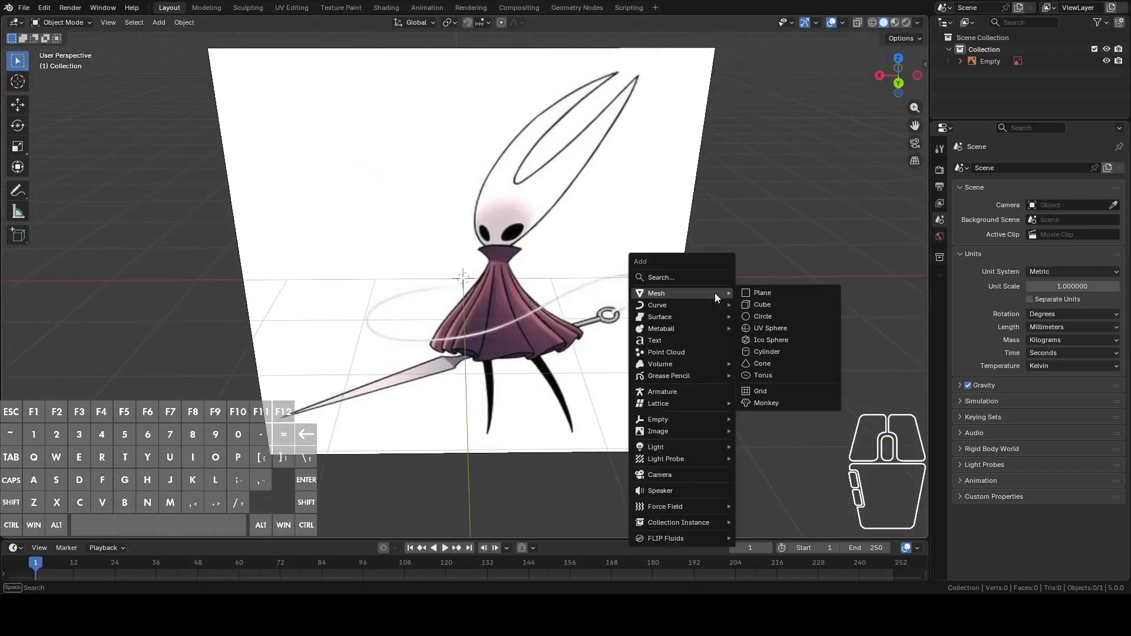
click(761, 376)
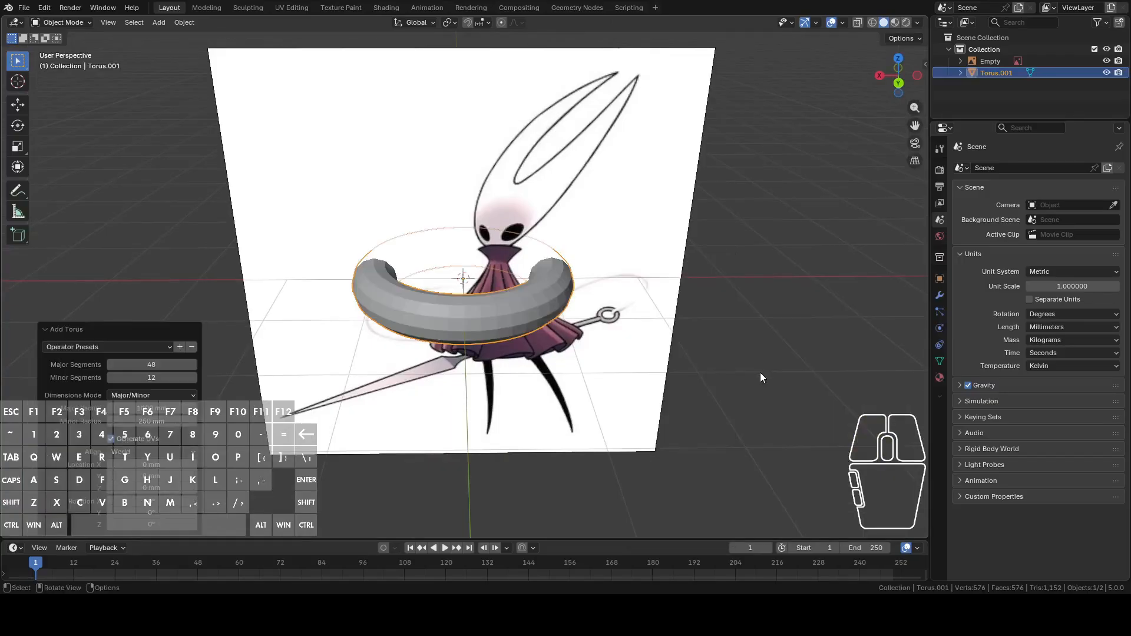
Step: Set the new torus to 24 minor segments and 96 major segments
click(174, 379)
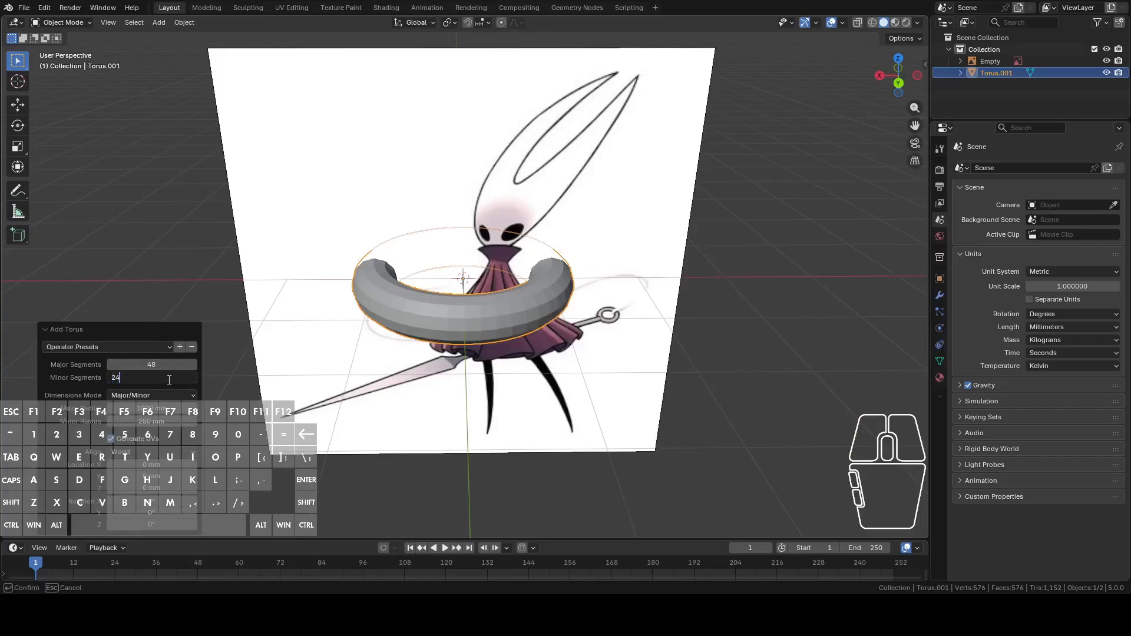
text(24)
click(192, 365)
click(168, 362)
text(*2)
key(Return)
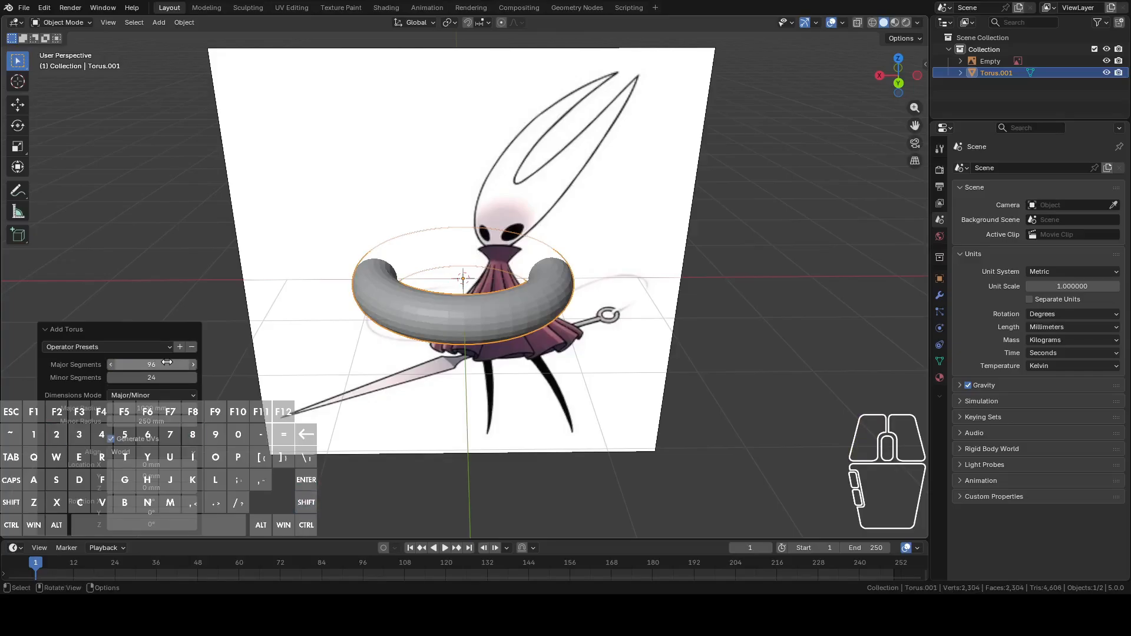
Step: Increase the torus's resolution to 36 minor segments and 120 major segments
middle_drag(466, 338, 563, 358)
scroll(567, 355, up, 2)
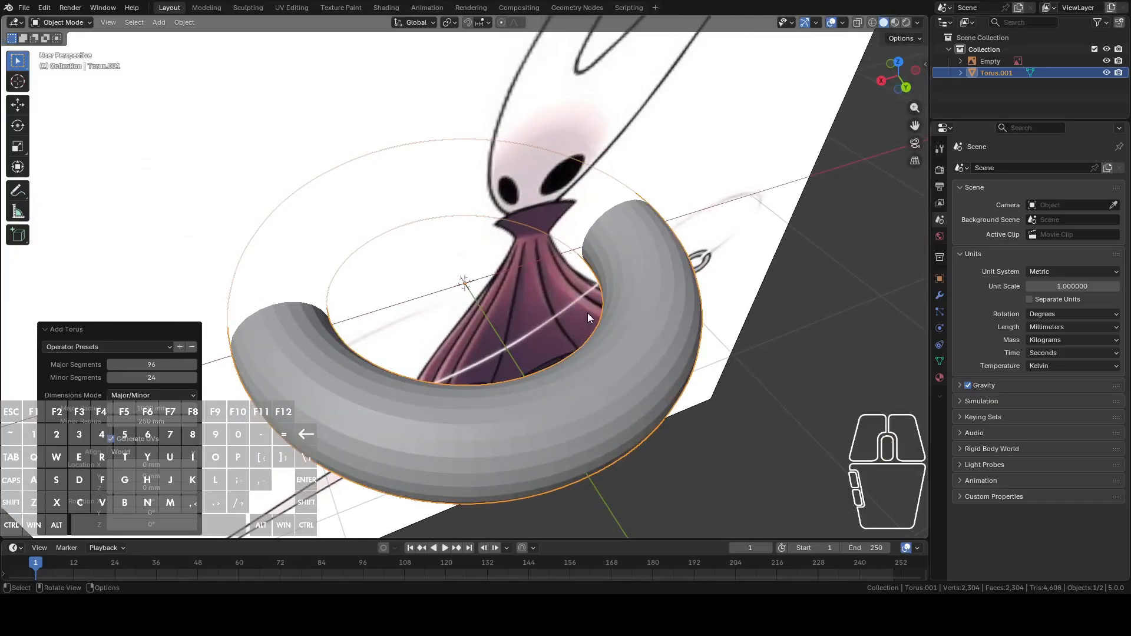
middle_drag(588, 318, 558, 332)
click(152, 377)
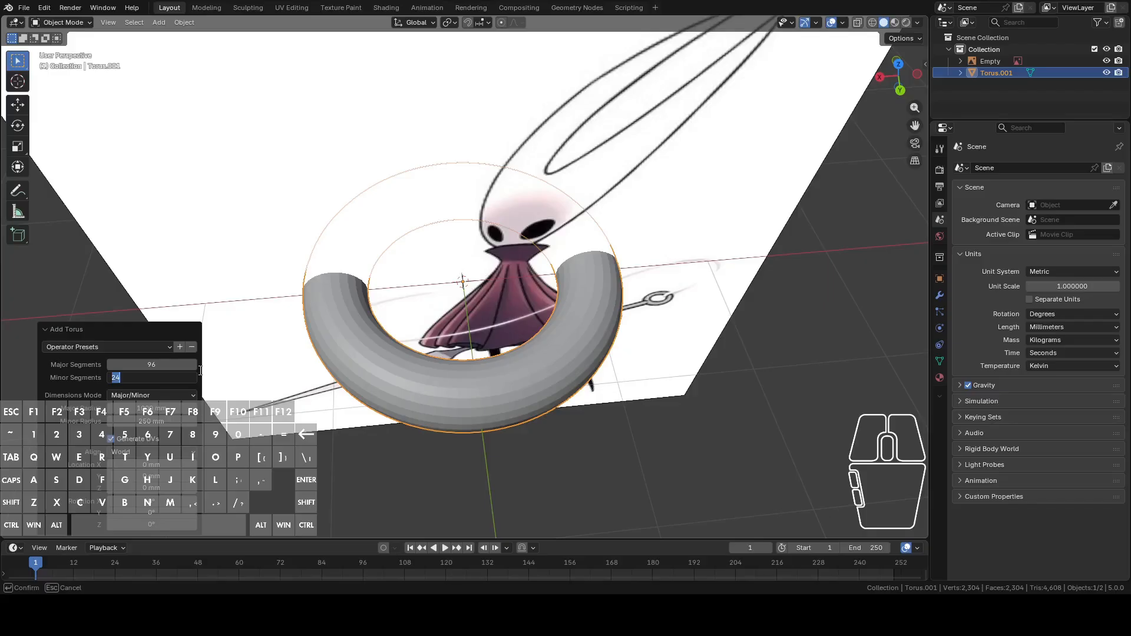
key(Return)
middle_drag(290, 393, 402, 304)
click(152, 365)
text(120)
key(Return)
Step: Move the reference image along the Y axis so that it stands clear behind the torus
middle_drag(737, 297, 693, 286)
scroll(696, 259, down, 4)
scroll(692, 176, down, 4)
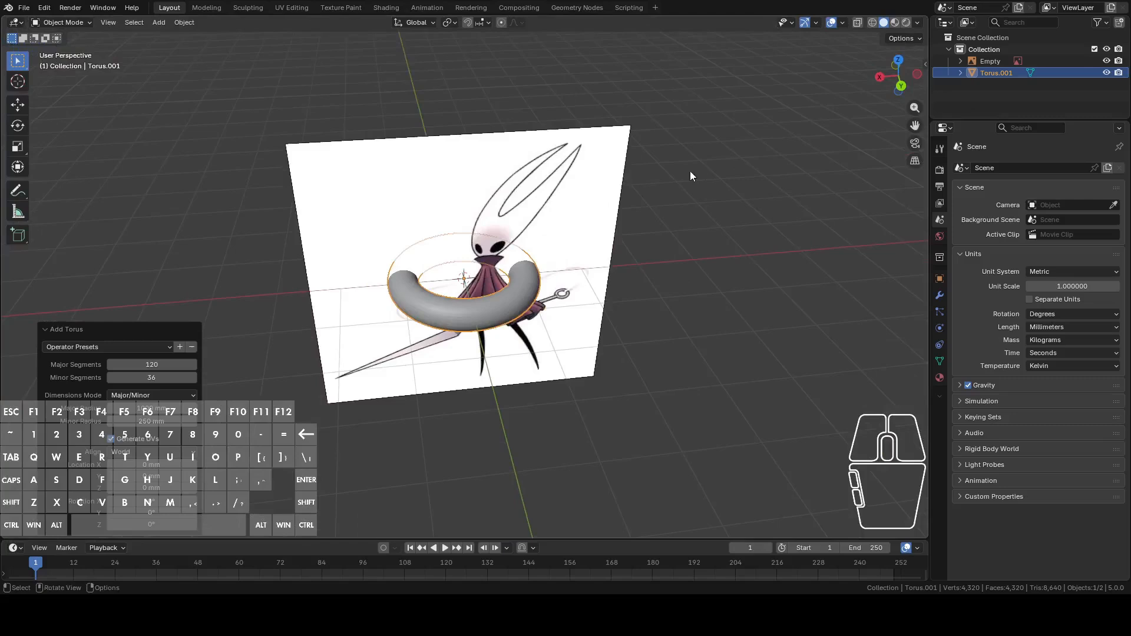
click(565, 198)
key(g)
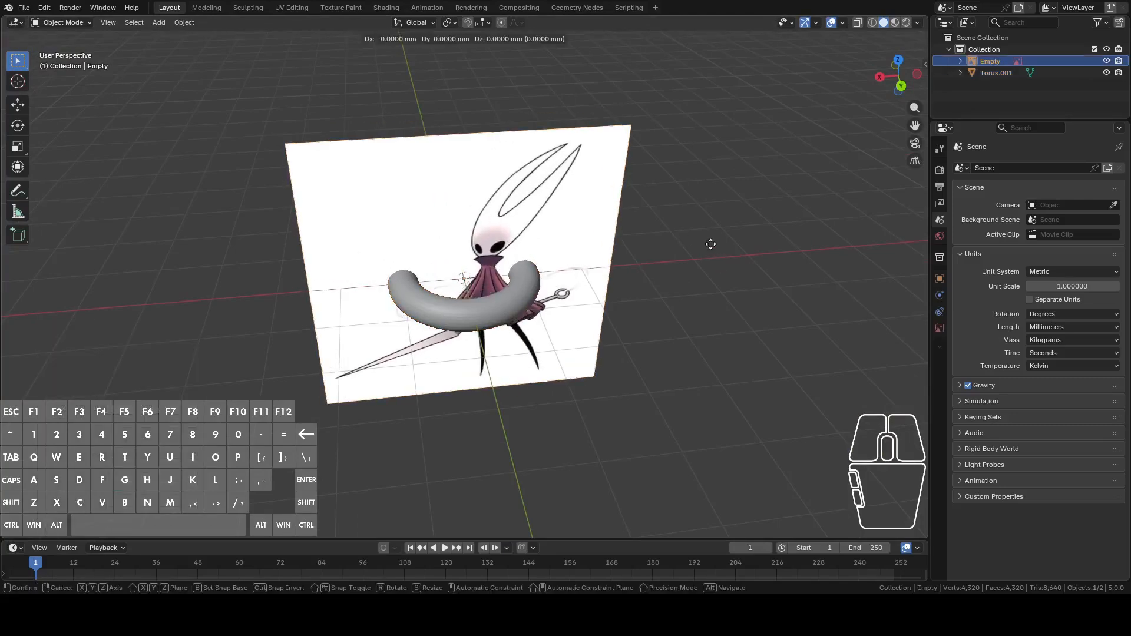
key(y)
click(634, 139)
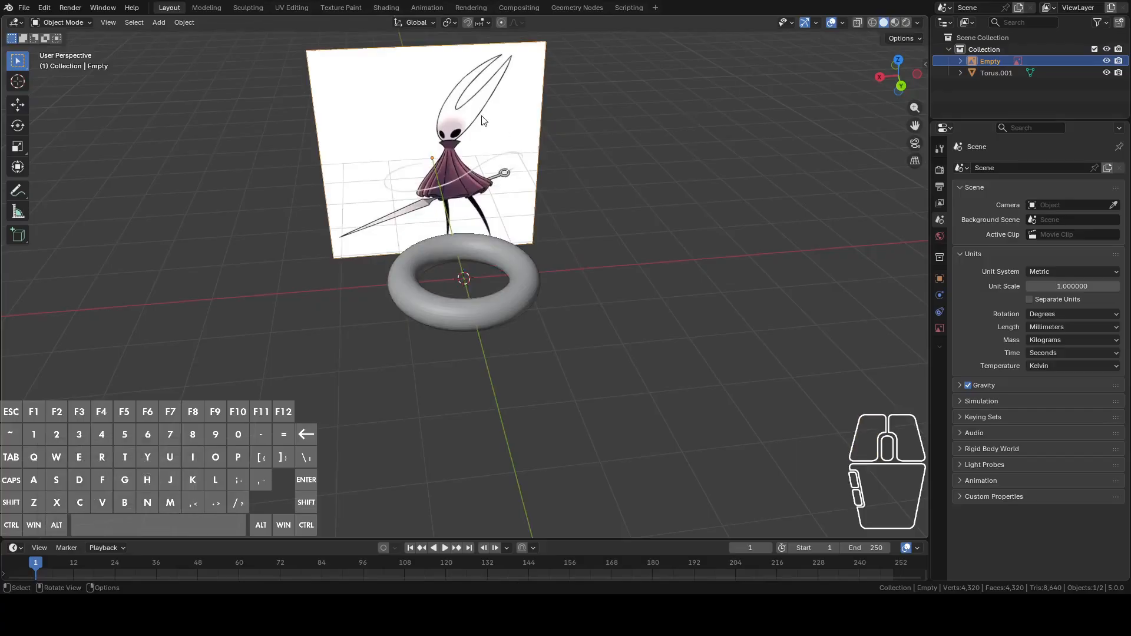
Step: Select the torus and view the scene straight from the back
middle_drag(716, 223, 740, 236)
click(527, 277)
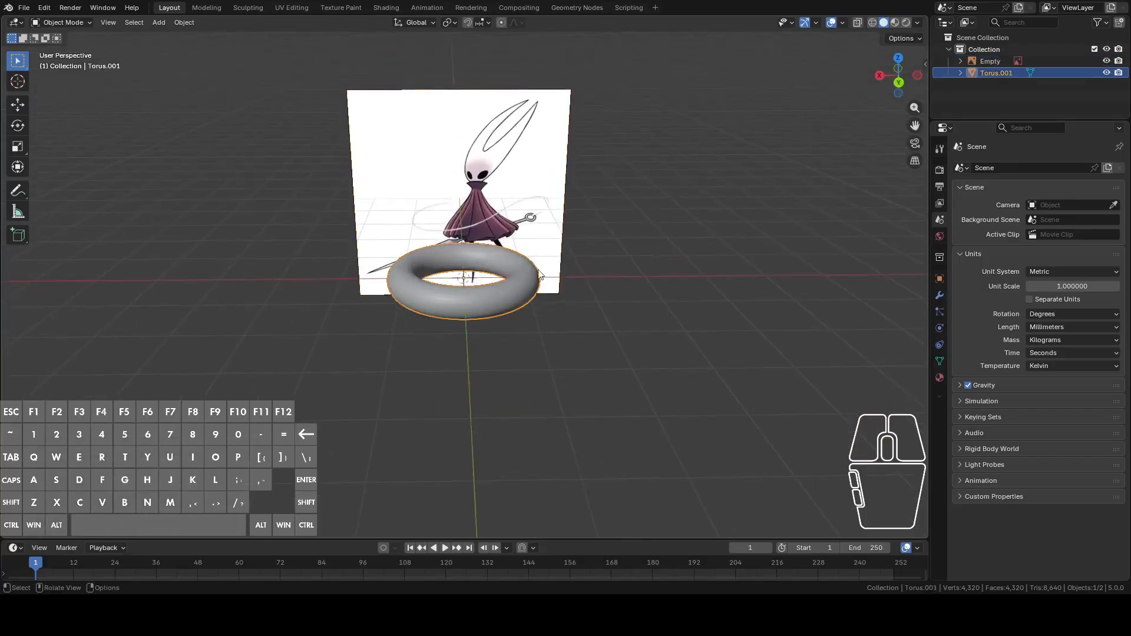
click(898, 83)
key(r)
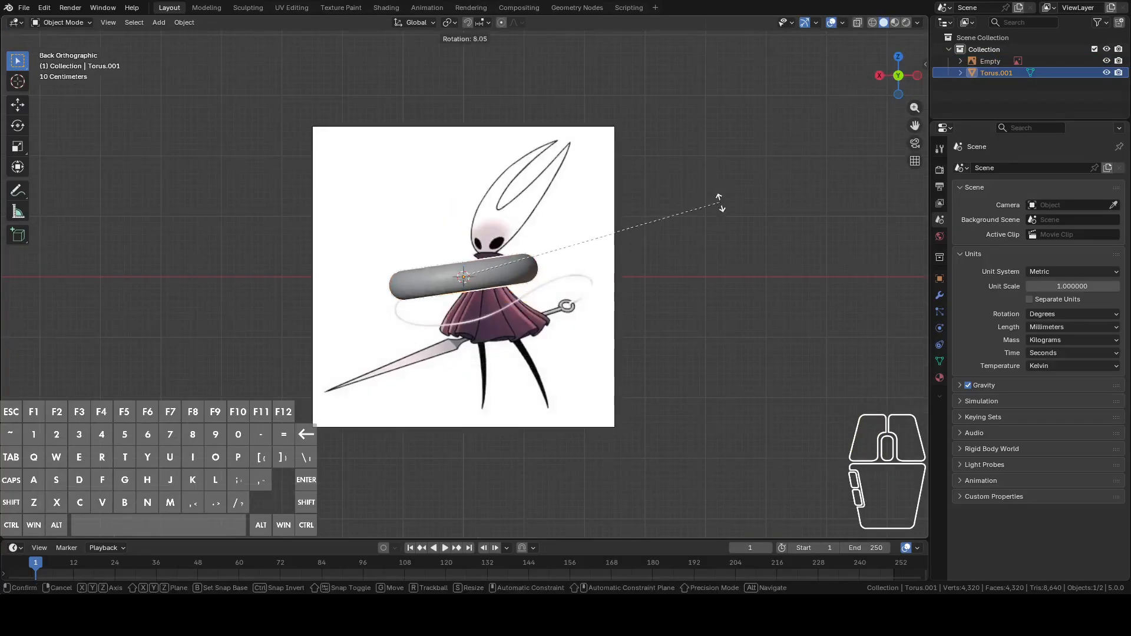
key(x)
key(ctrl)
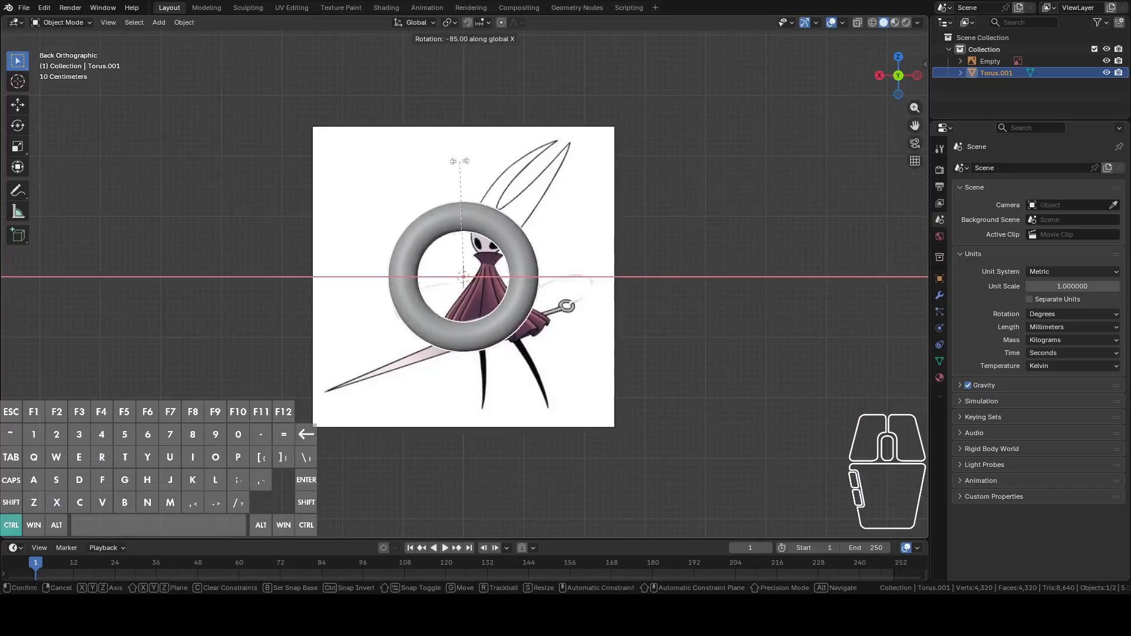
right_click(441, 161)
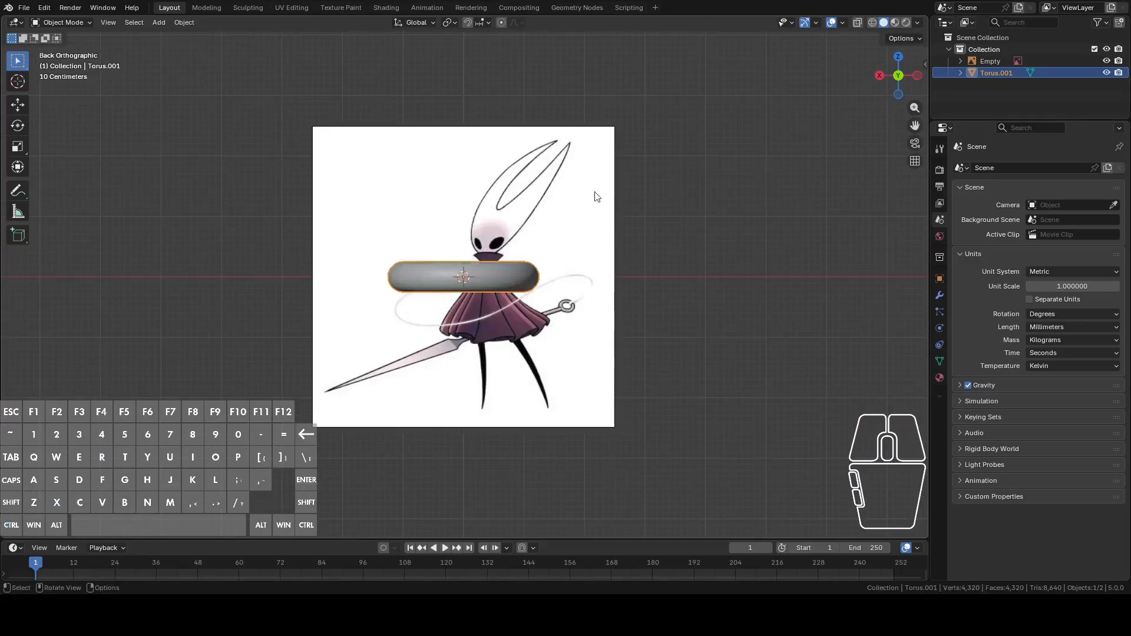
Step: Rotate the torus -90° about the global X axis so that the ring stands upright
click(494, 271)
key(r)
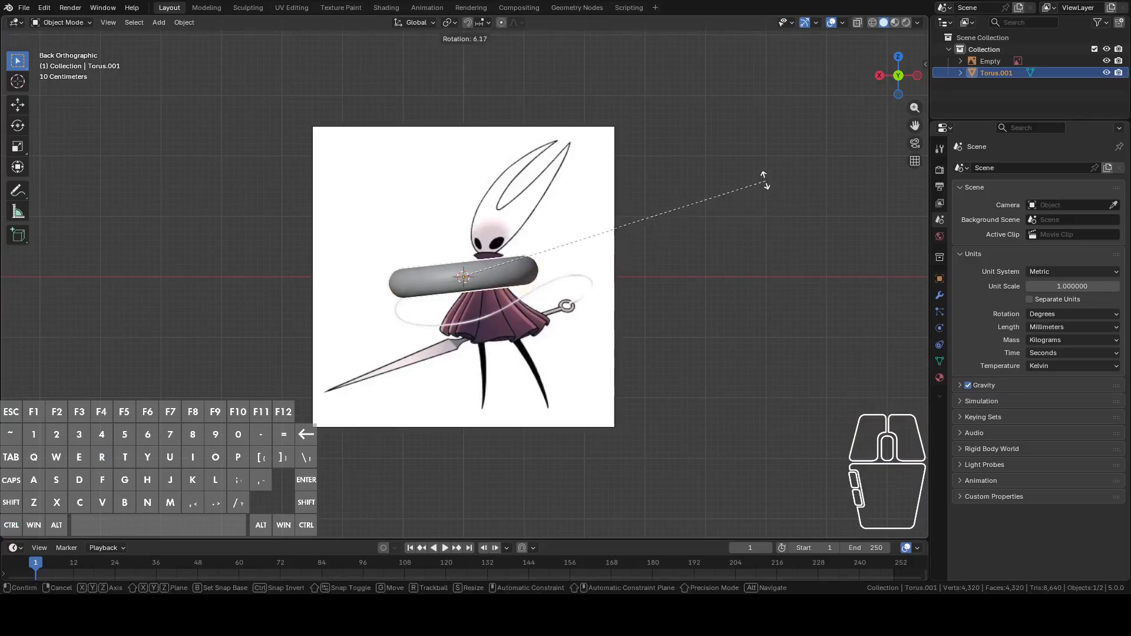
key(x)
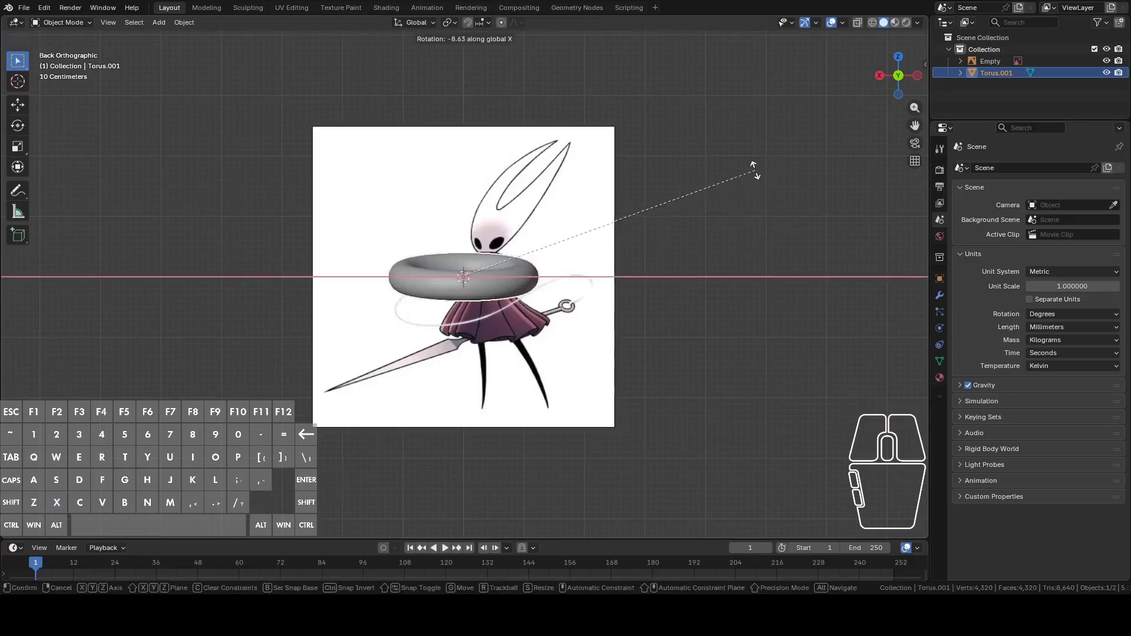
ctrl+click(437, 126)
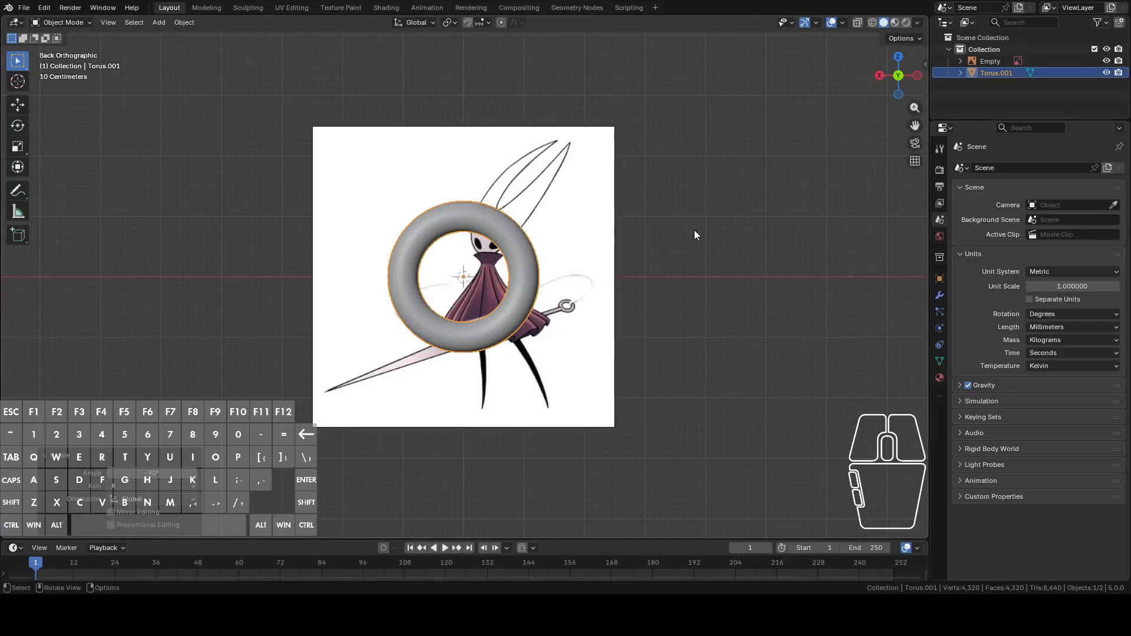
Step: Move the torus about 2690 mm down along the Z axis, to the lower edge of the reference image
key(g)
key(z)
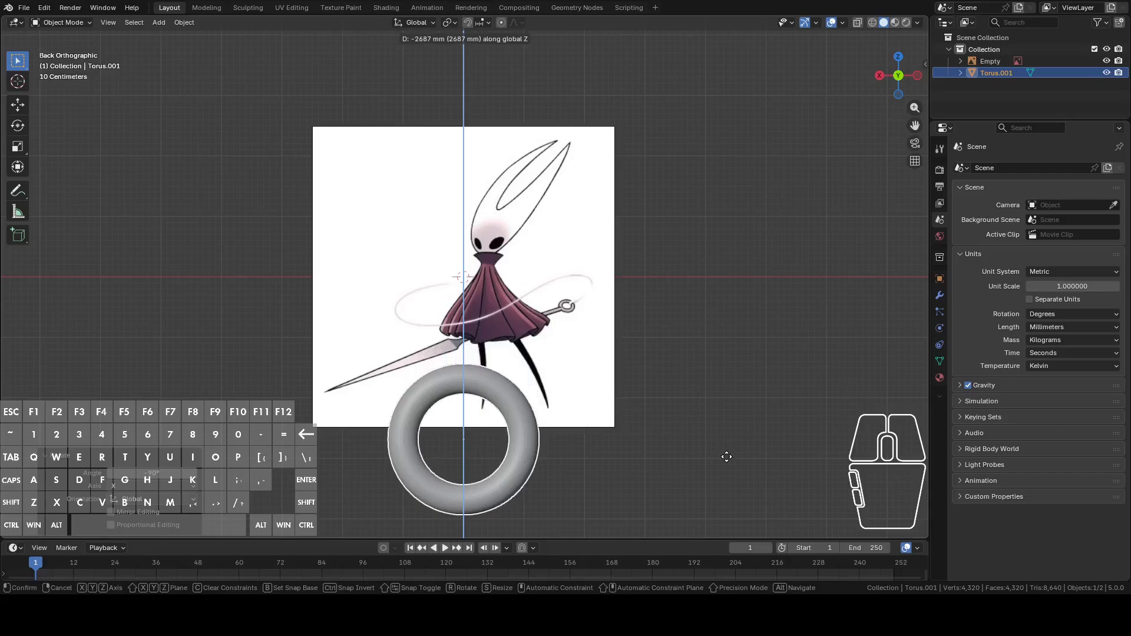
click(726, 457)
Step: In Edit Mode with X-ray on, select the torus's centre-line vertices at mid-height through the mesh from the side
key(Tab)
scroll(628, 292, up, 5)
scroll(619, 370, down, 3)
middle_drag(578, 373, 830, 117)
click(342, 395)
click(893, 71)
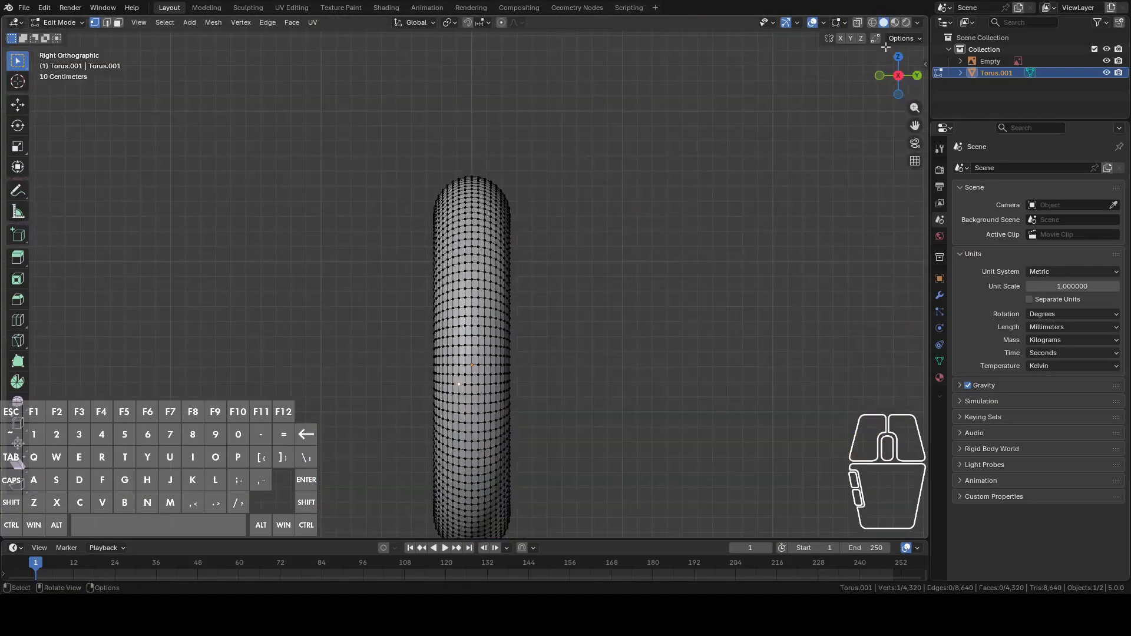
click(858, 22)
scroll(687, 283, up, 5)
drag(647, 271, 658, 287)
scroll(707, 271, down, 4)
middle_drag(777, 281, 682, 311)
Step: Deselect the inner vertices and connect the two opposite outermost vertices with an edge across the ring
key(c)
shift+drag(454, 315, 715, 262)
right_click(713, 263)
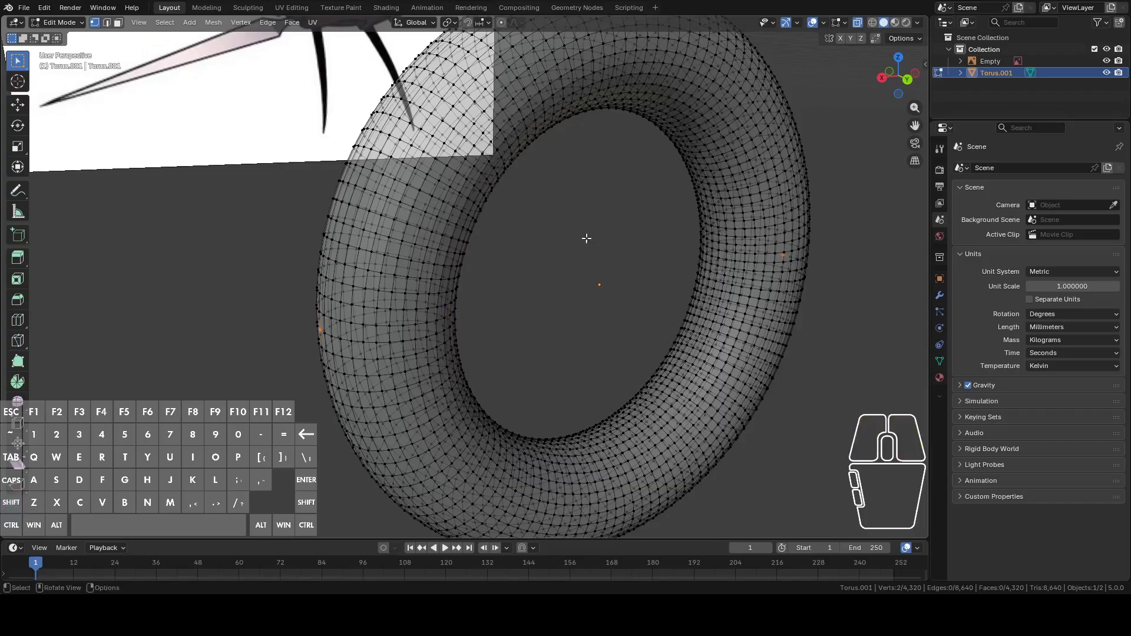
key(c)
right_click(477, 311)
key(c)
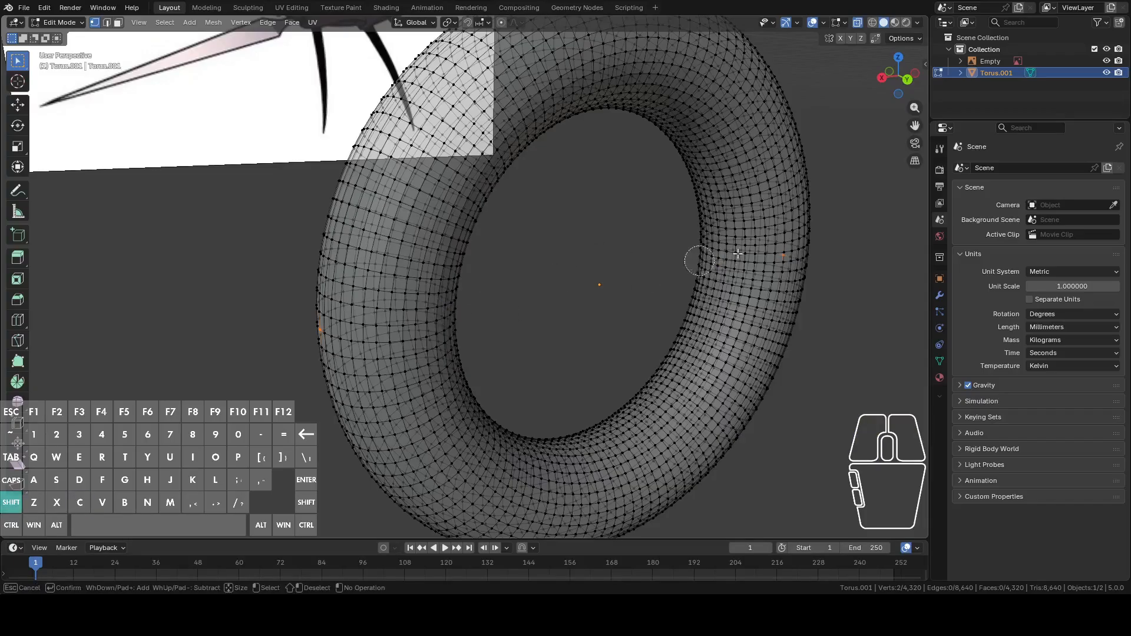
right_click(707, 261)
middle_drag(736, 257, 697, 261)
key(f)
key(2)
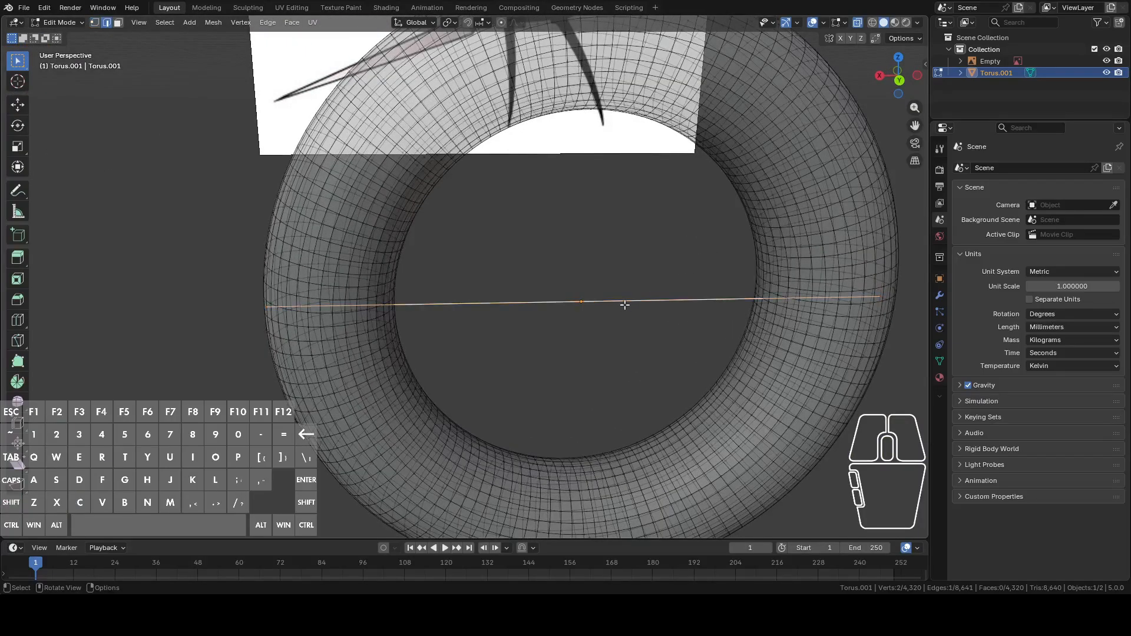
Step: Turn on the edge length display to read the length of the edge across the ring
click(845, 23)
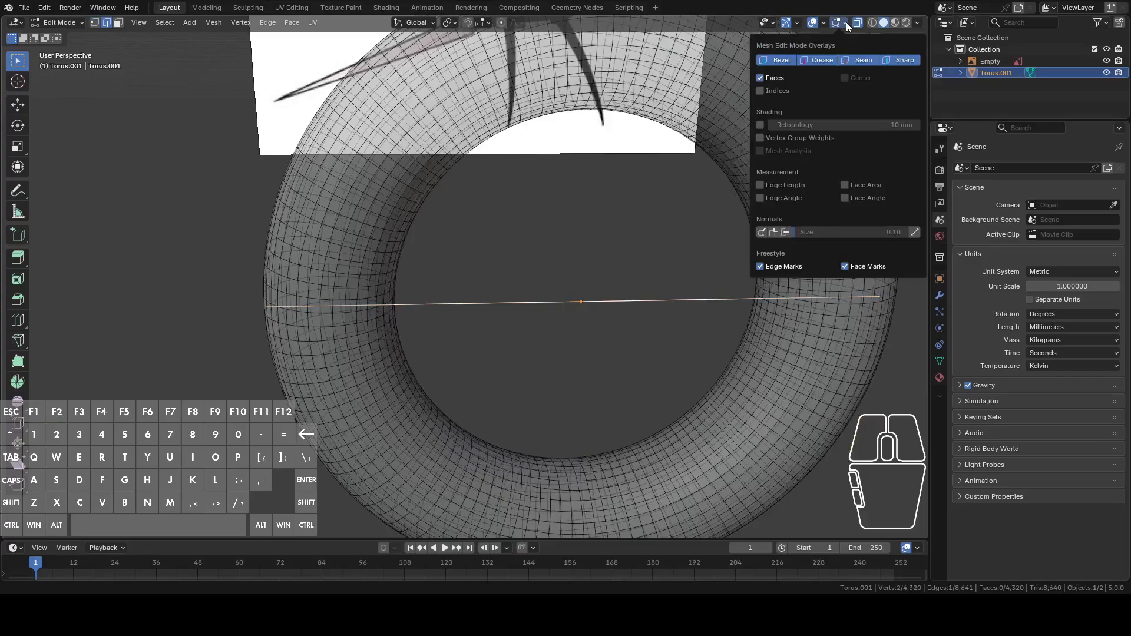
click(790, 185)
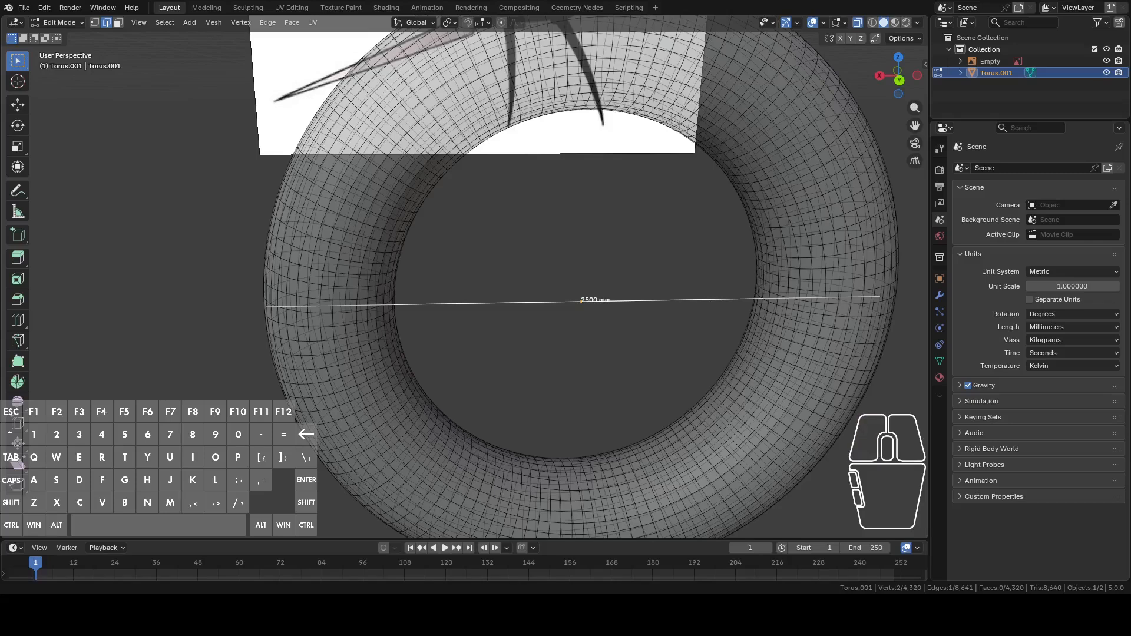
key(n)
key(h)
key(m)
key(Tab)
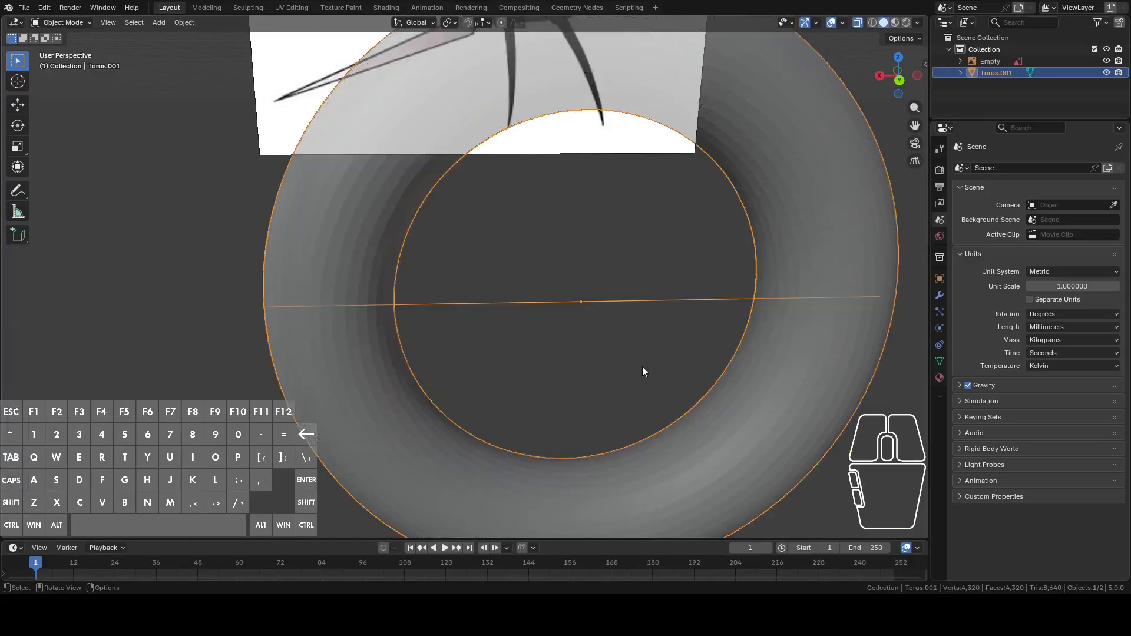
Step: Select the whole mesh in Edit Mode and scale it down to an outer diameter of about 219 mm
key(Tab)
key(a)
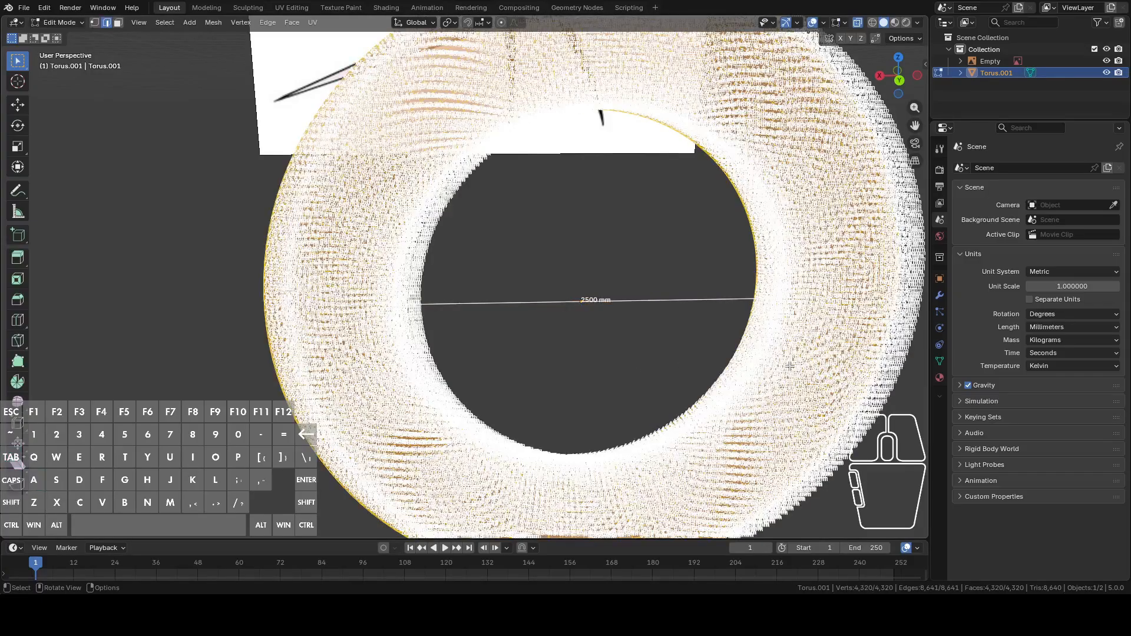
key(s)
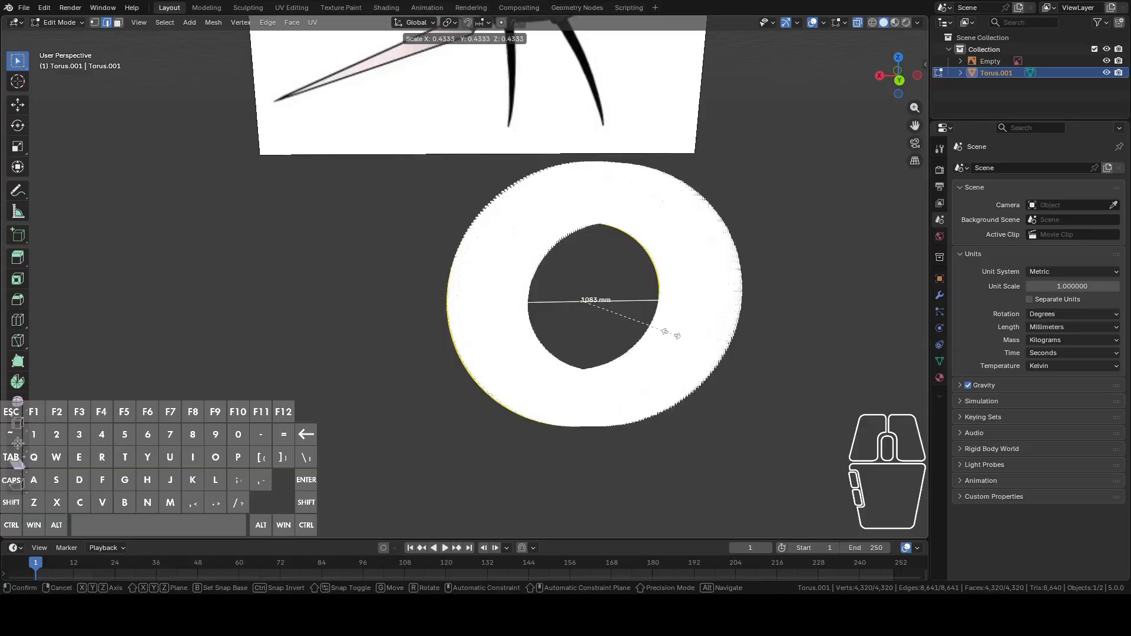
click(683, 357)
scroll(684, 356, up, 8)
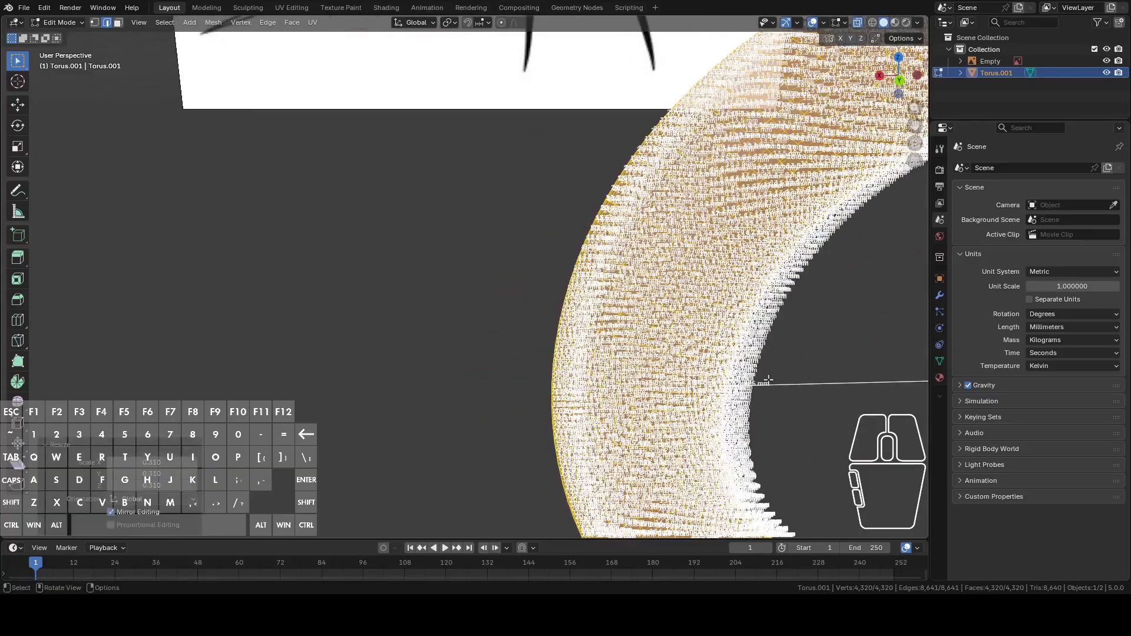
key(s)
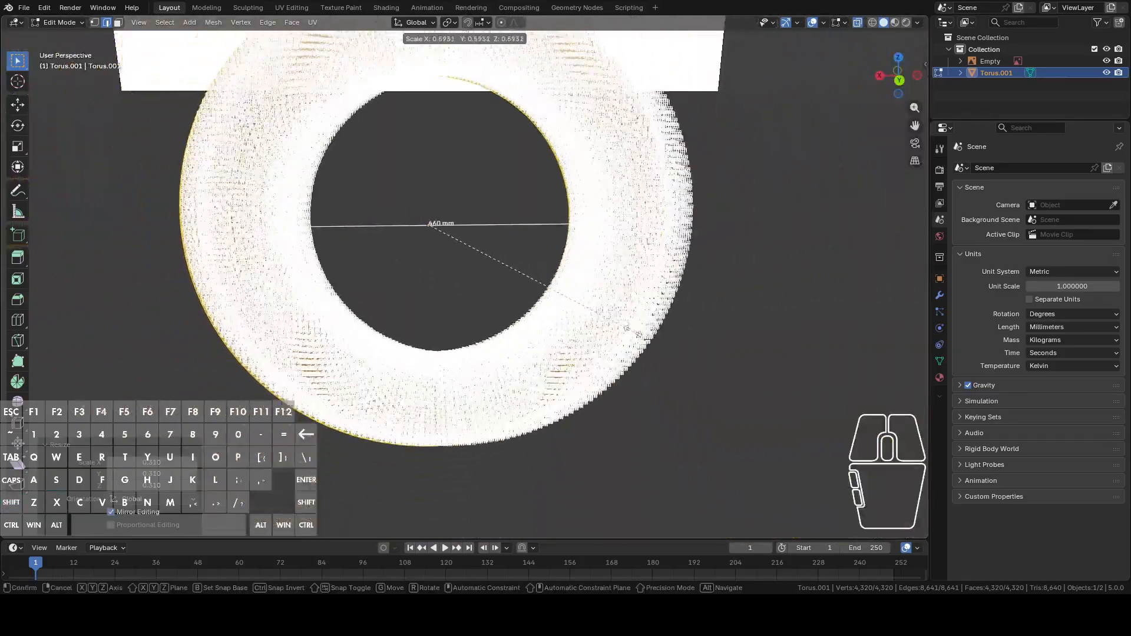
right_click(563, 306)
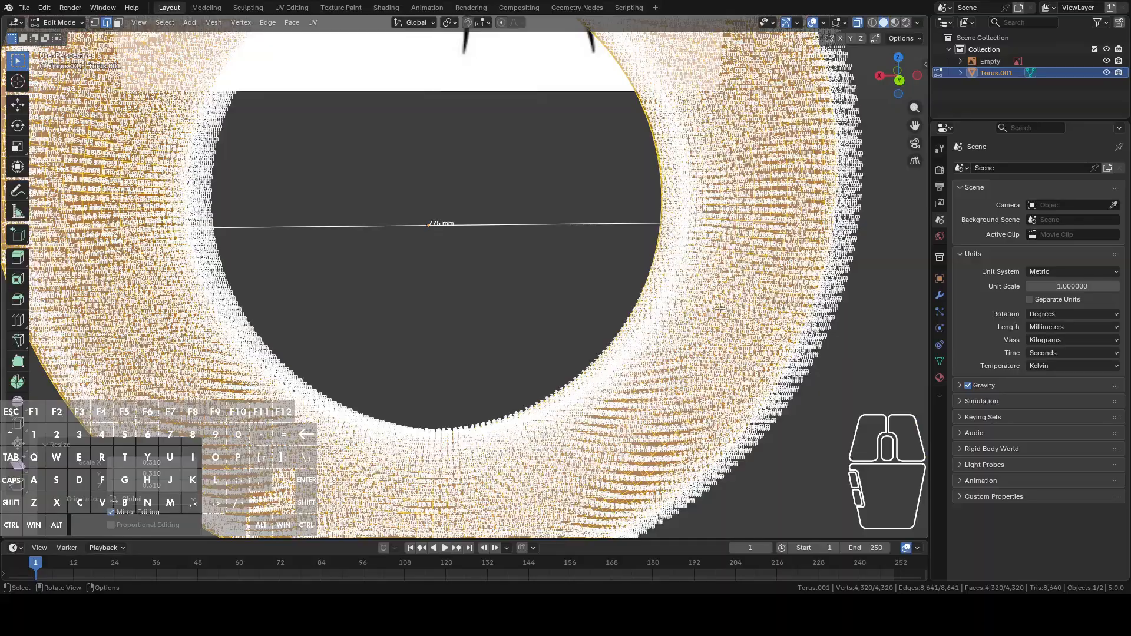
key(s)
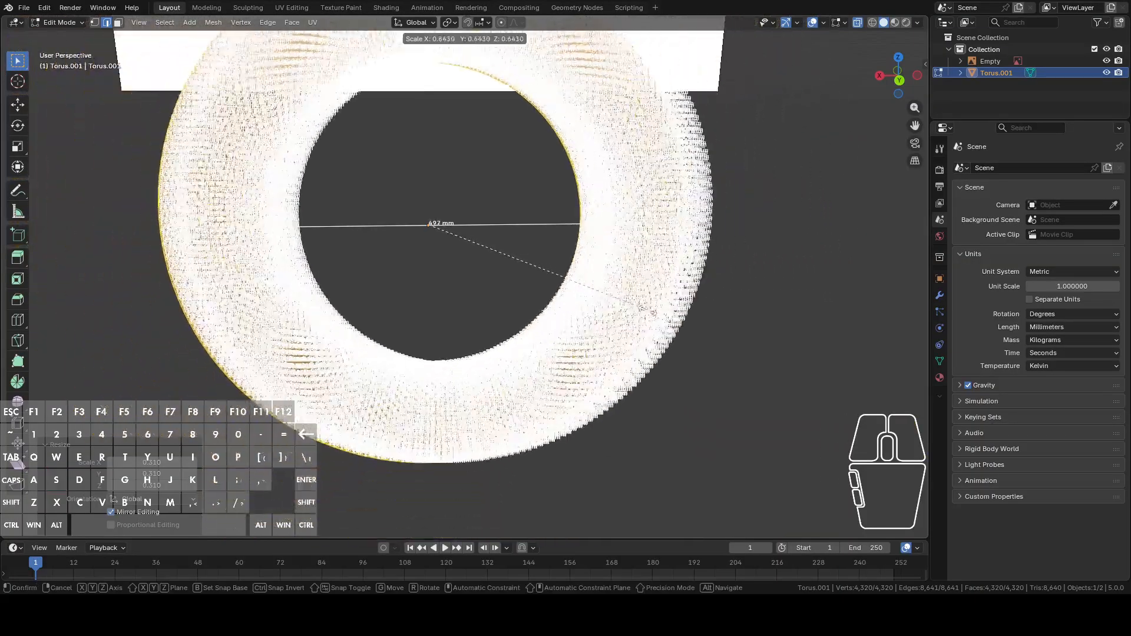
click(521, 274)
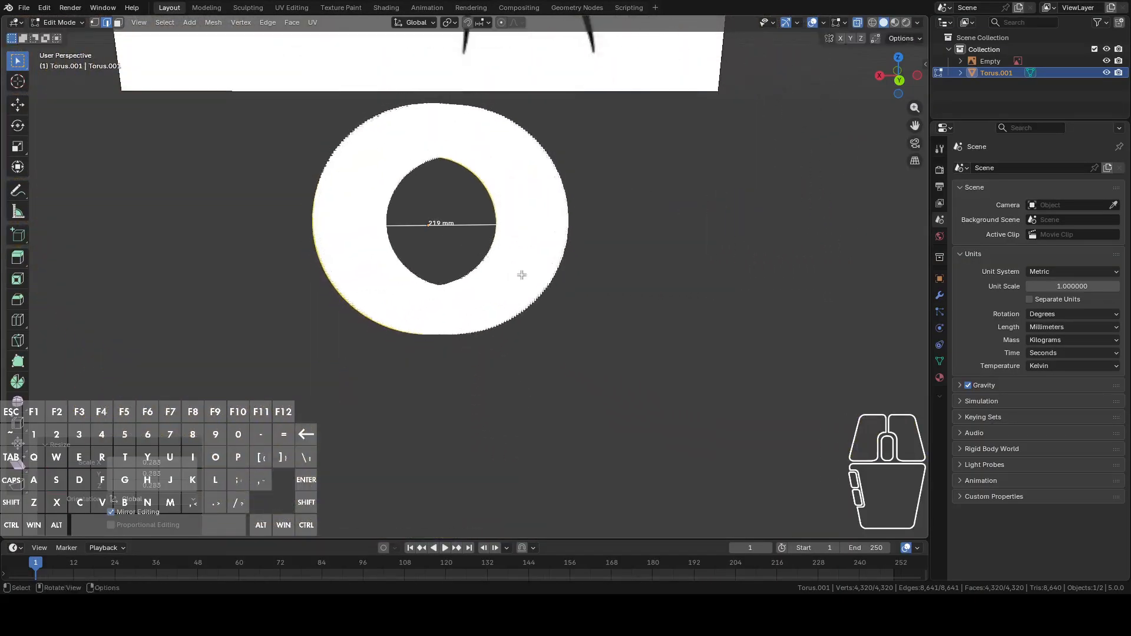
Step: Scale the whole ring down further in fine increments to an outer diameter of about 102 mm
scroll(644, 348, up, 5)
key(s)
click(762, 403)
shift+middle_drag(843, 426, 759, 379)
key(s)
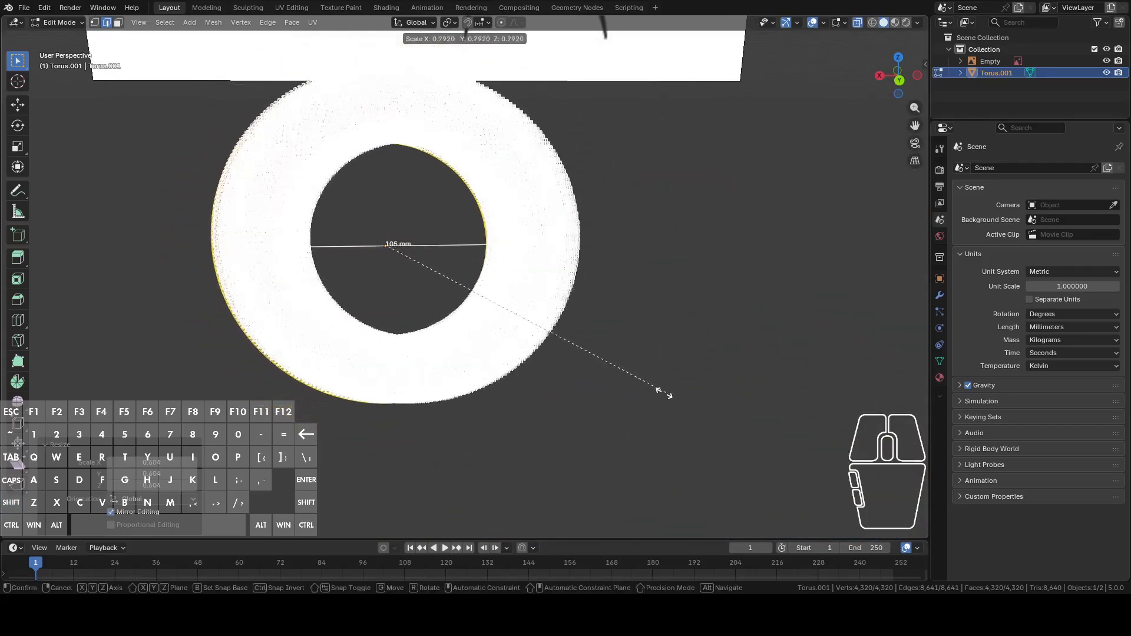
key(shift)
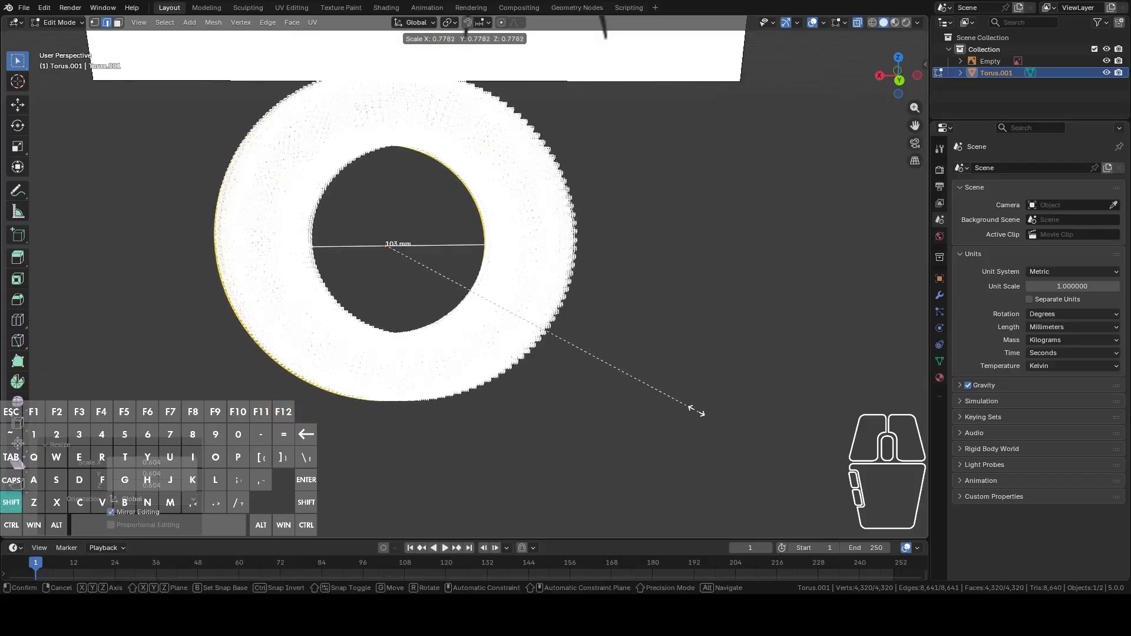
shift+click(795, 458)
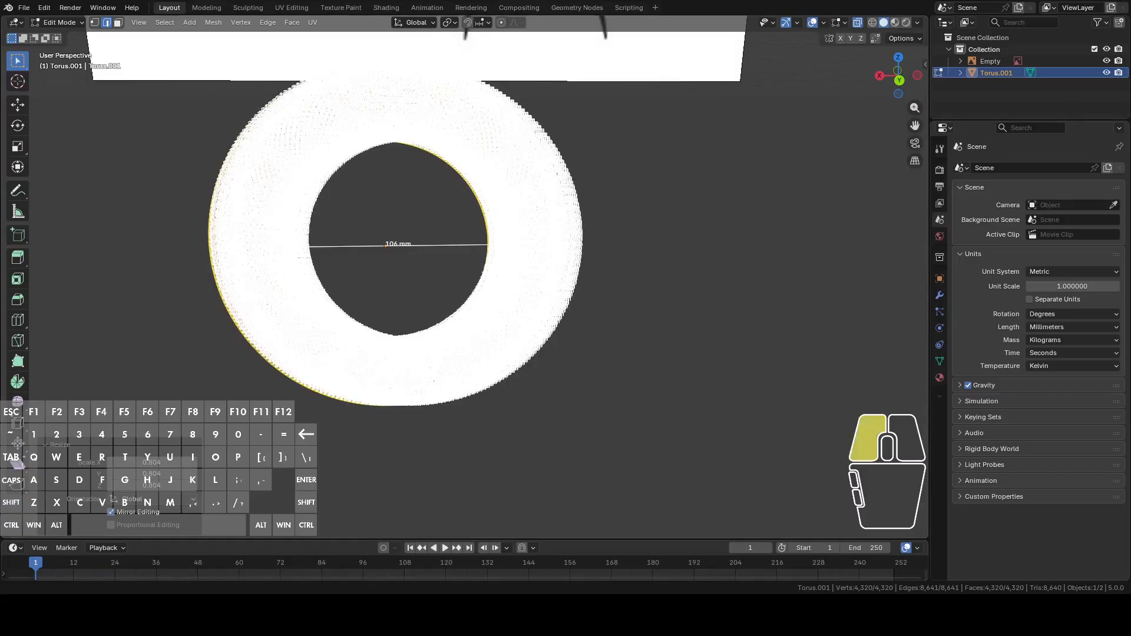
shift+middle_drag(678, 341, 742, 372)
key(s)
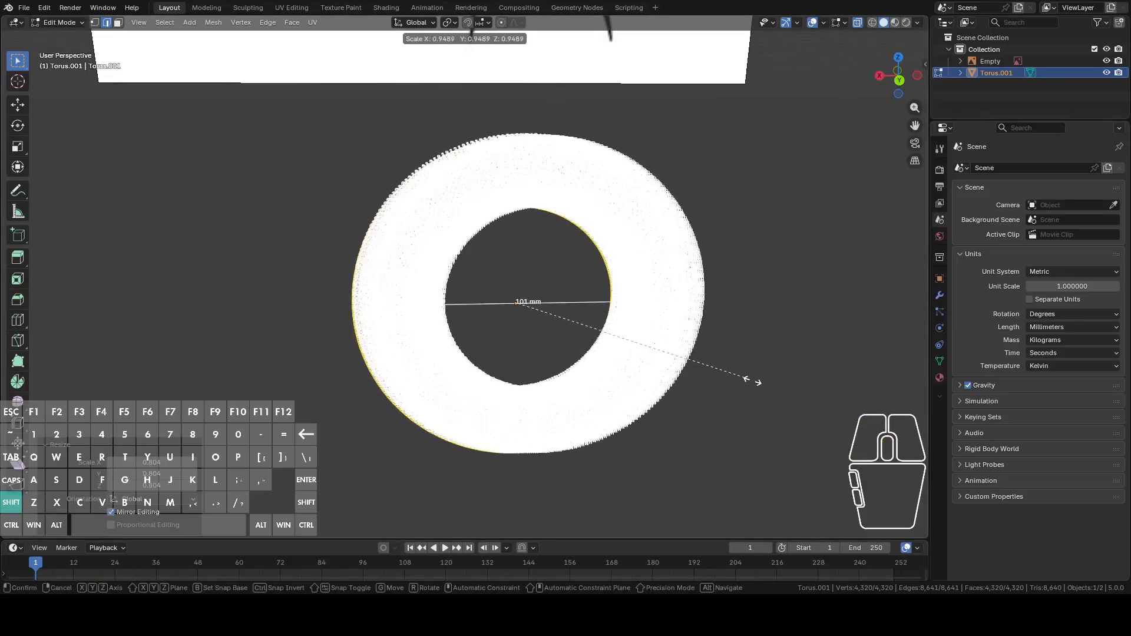
shift+click(742, 367)
scroll(741, 368, down, 6)
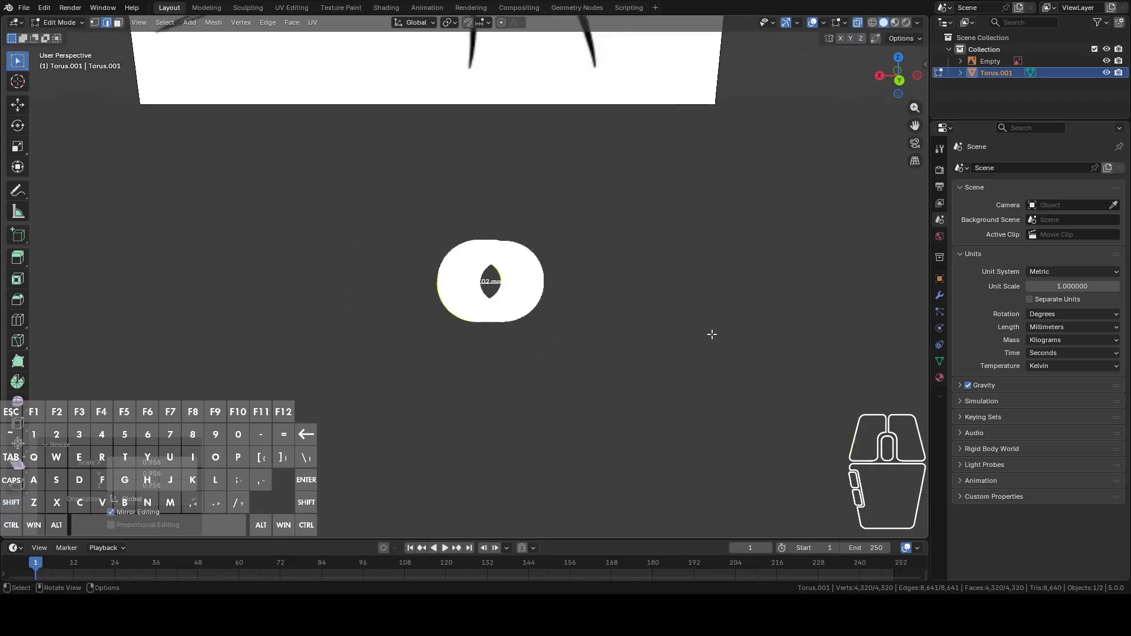
Step: Turn off the edge length display and return to Object Mode in the back view
click(846, 23)
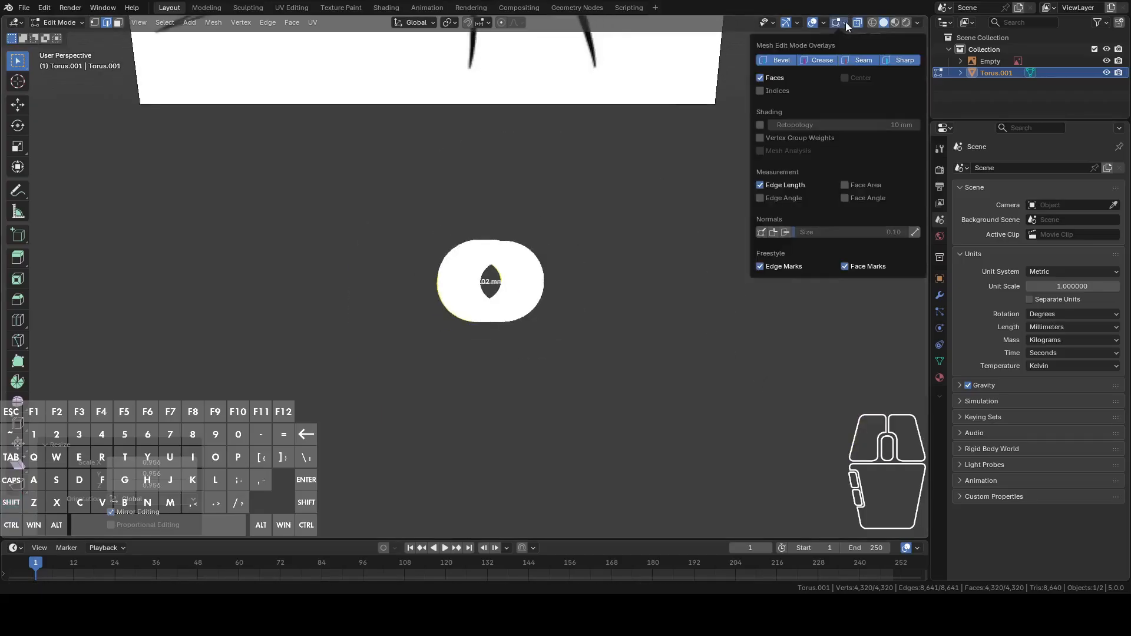
click(778, 184)
click(660, 297)
mouse_move(656, 295)
middle_down()
mouse_move(656, 281)
mouse_move(658, 293)
middle_up()
click(899, 78)
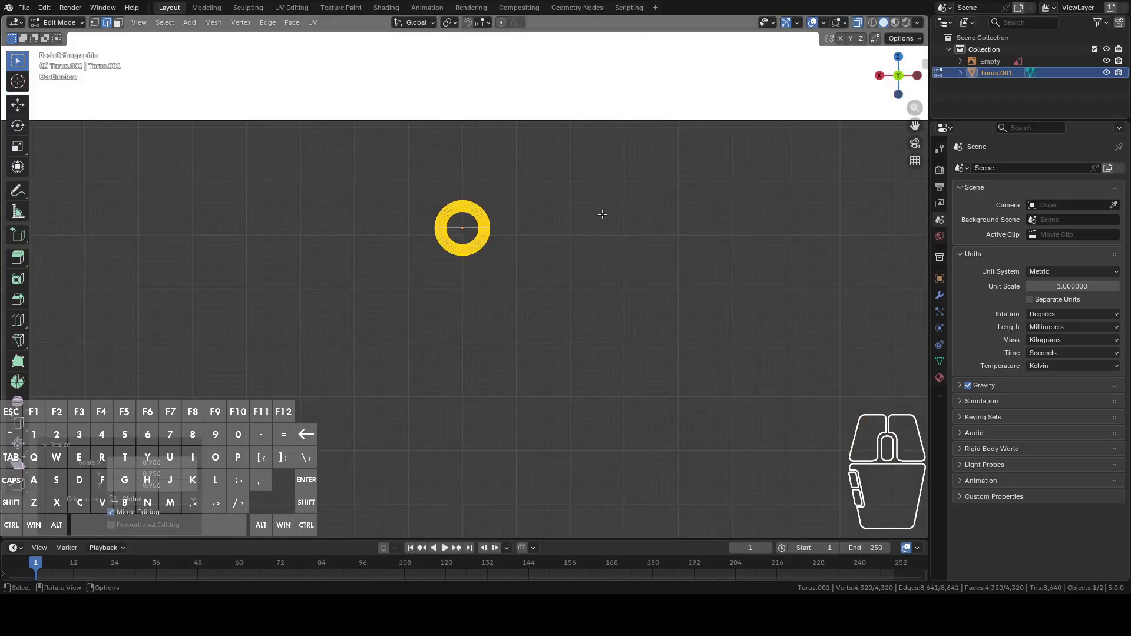
key(Tab)
scroll(598, 211, down, 4)
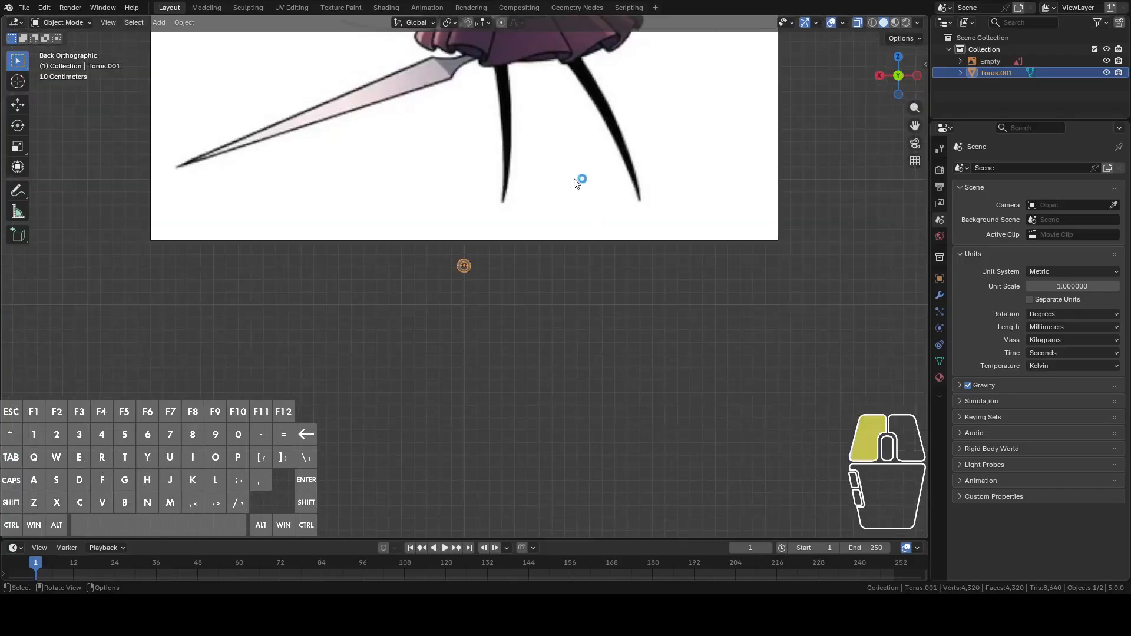
click(575, 182)
scroll(664, 96, down, 4)
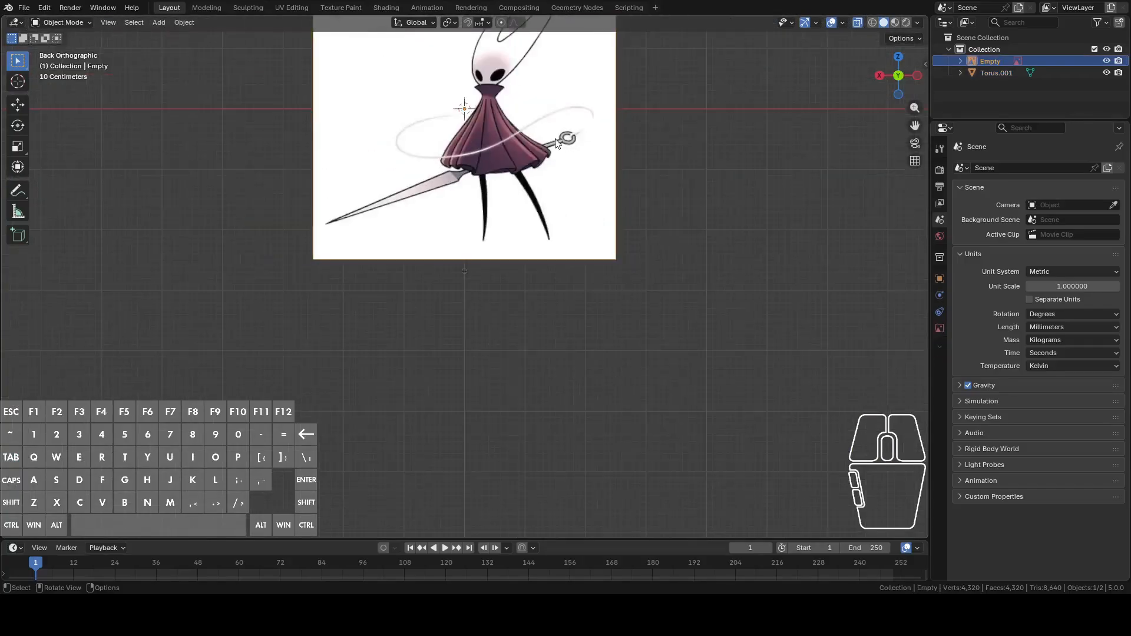
key(g)
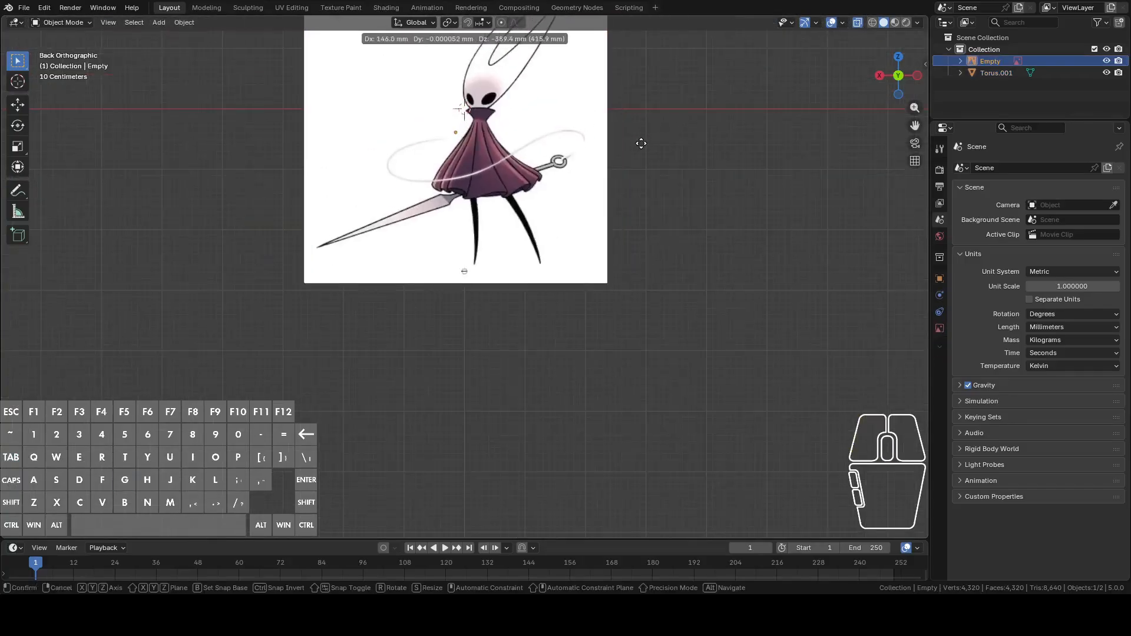
key(z)
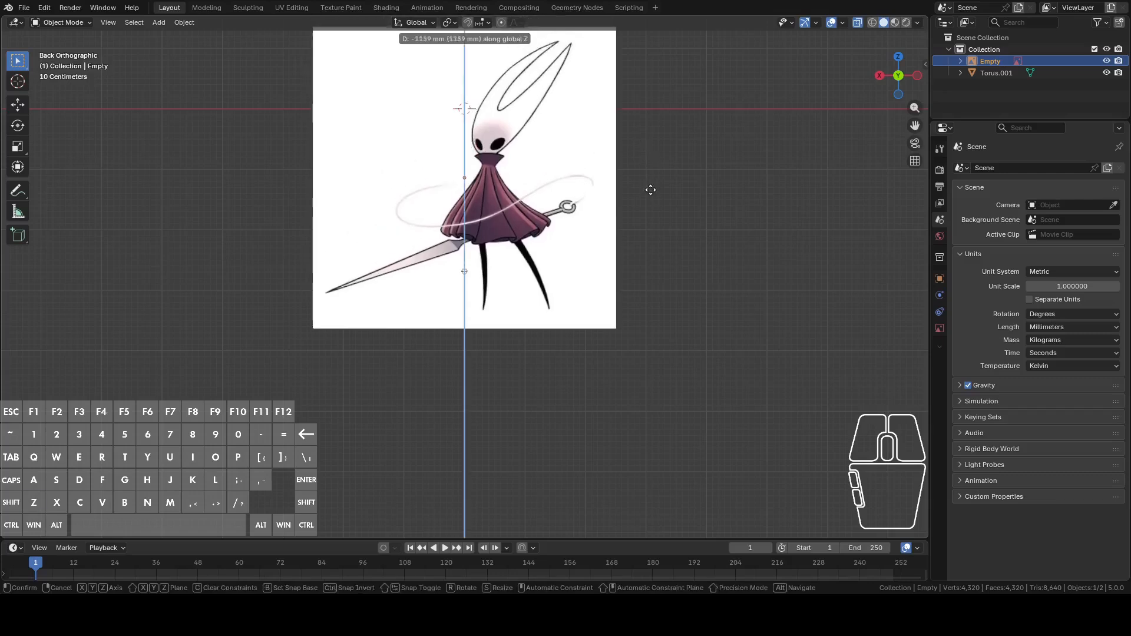
right_click(652, 200)
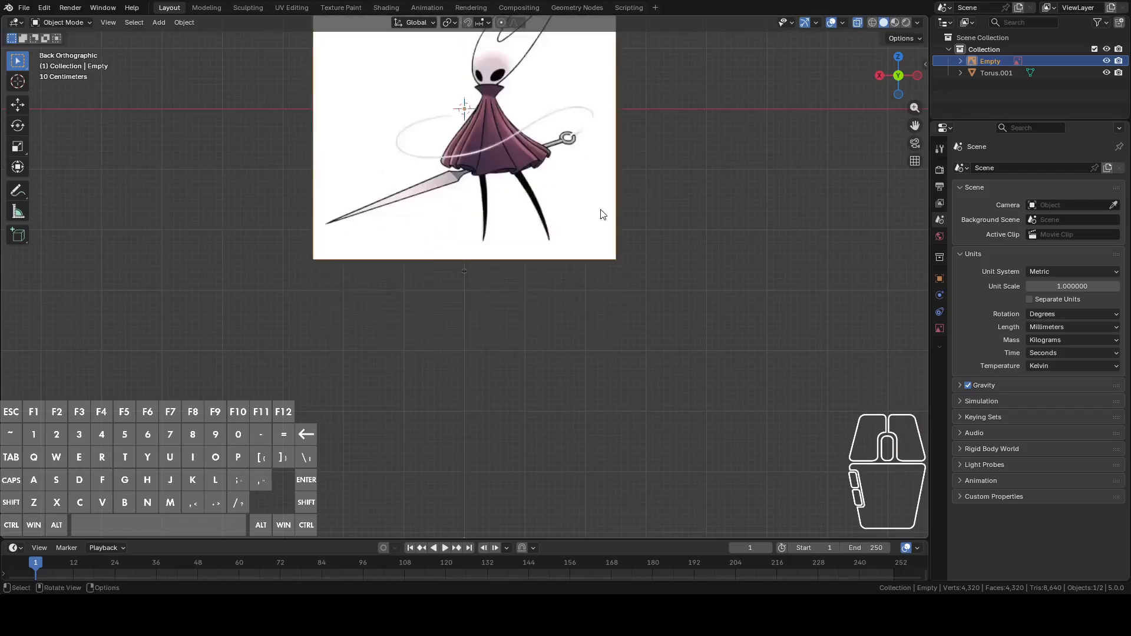
click(461, 274)
key(h)
right_click(666, 248)
middle_click(613, 367)
key(ctrl+z)
Step: Move the torus up along the global Z axis by about 2555 mm and return to the back view
middle_drag(698, 346, 734, 357)
key(g)
key(z)
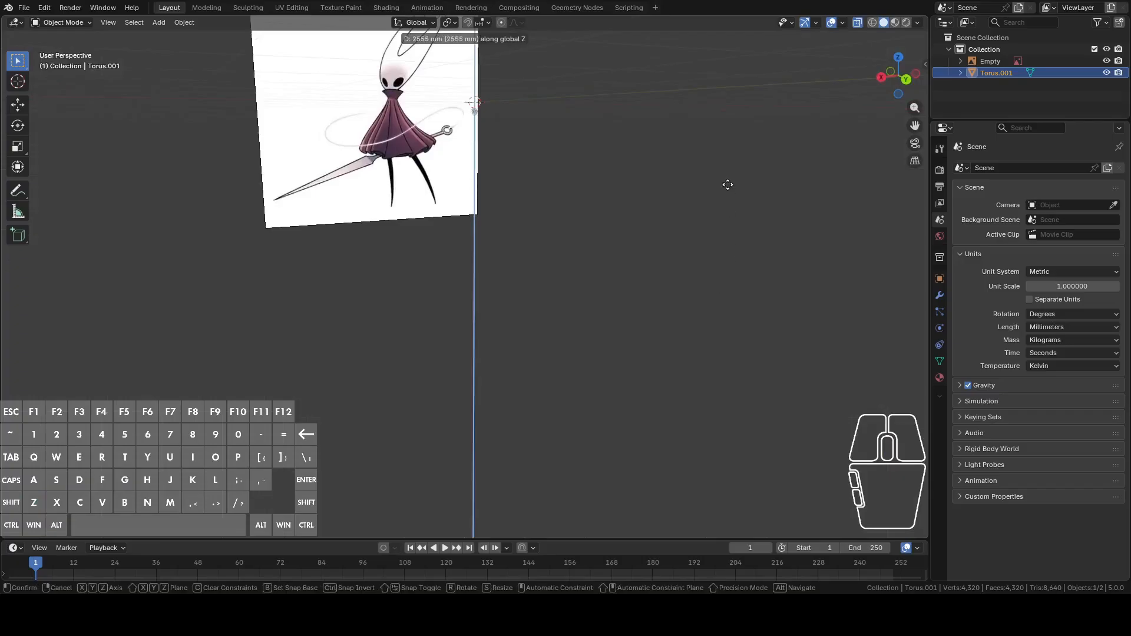
click(727, 184)
middle_drag(726, 184, 806, 170)
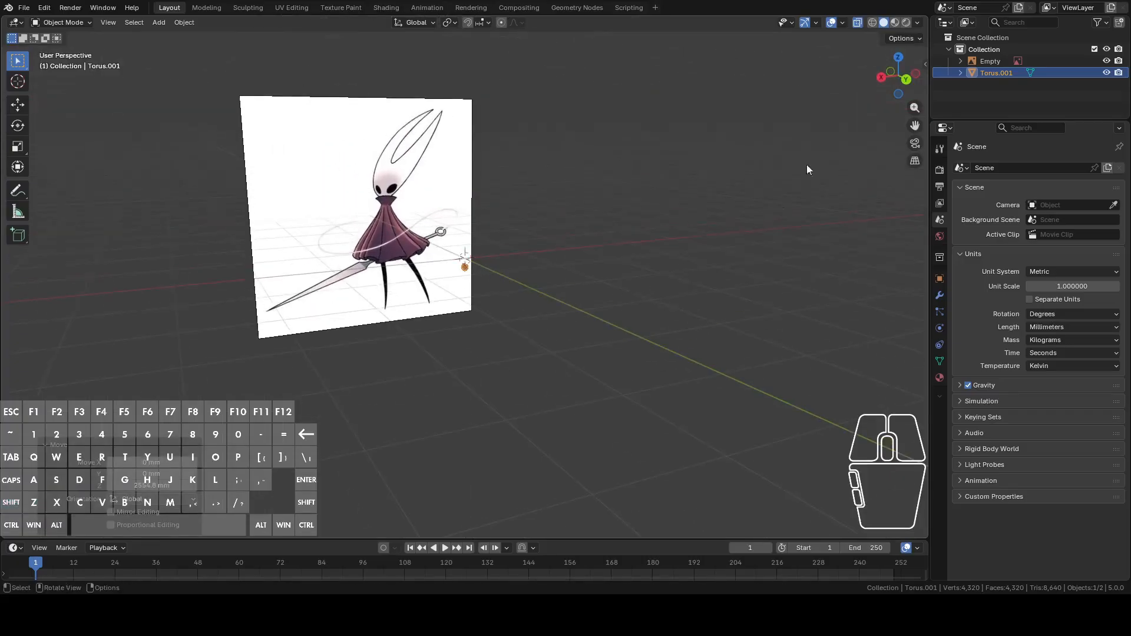
click(906, 78)
scroll(747, 299, up, 3)
scroll(751, 301, up, 3)
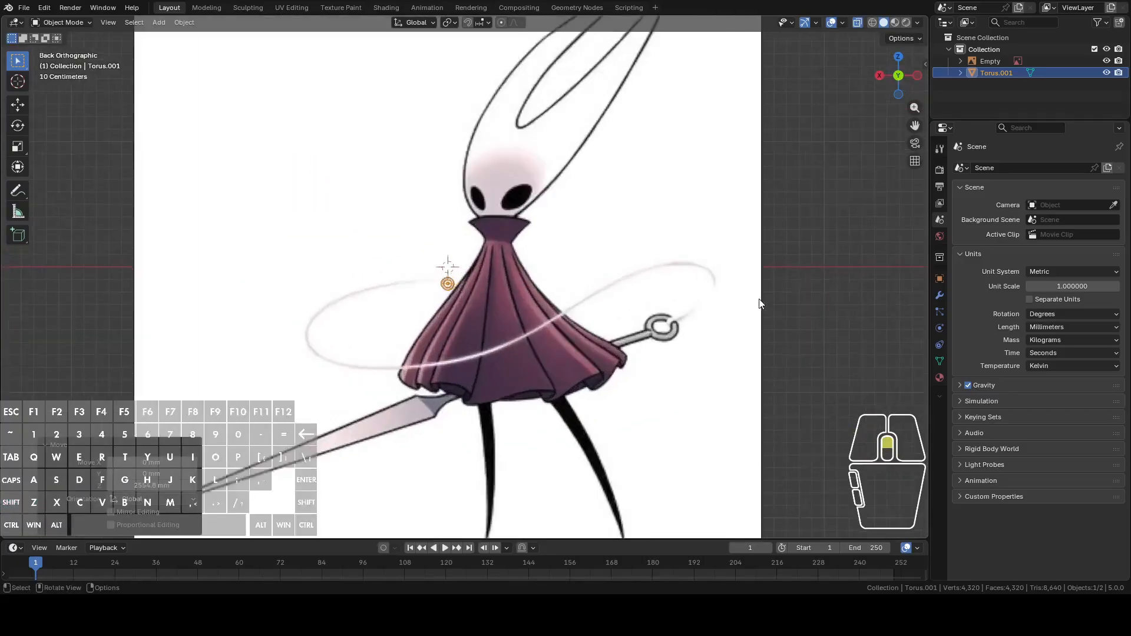
Step: Scale the character reference image down uniformly to about 0.164 of its size
click(709, 286)
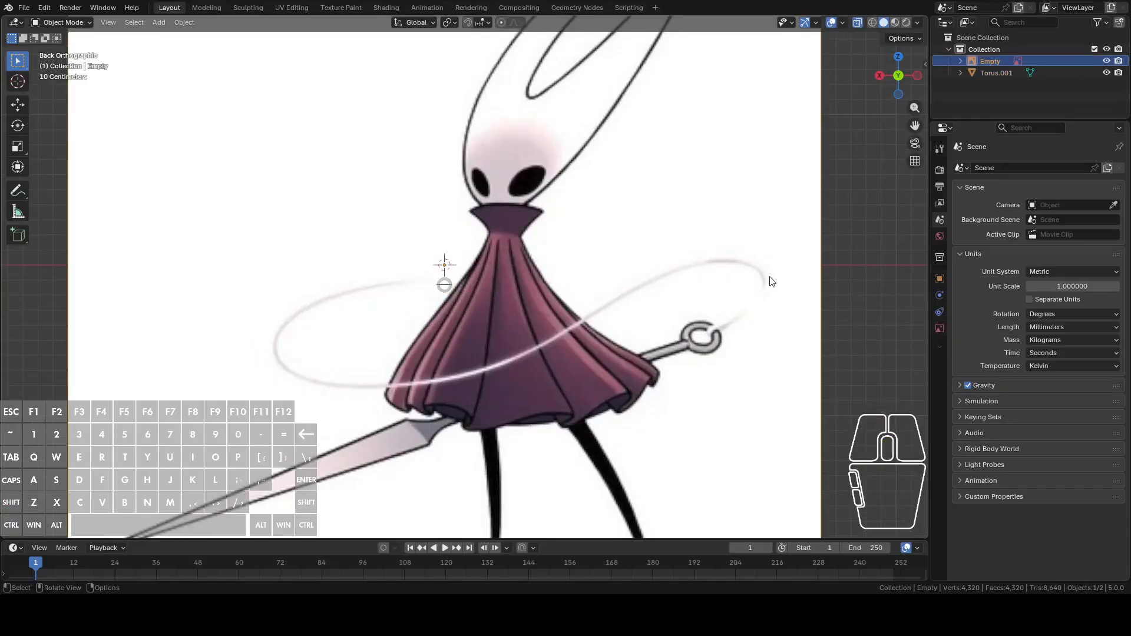
key(s)
drag(567, 266, 518, 267)
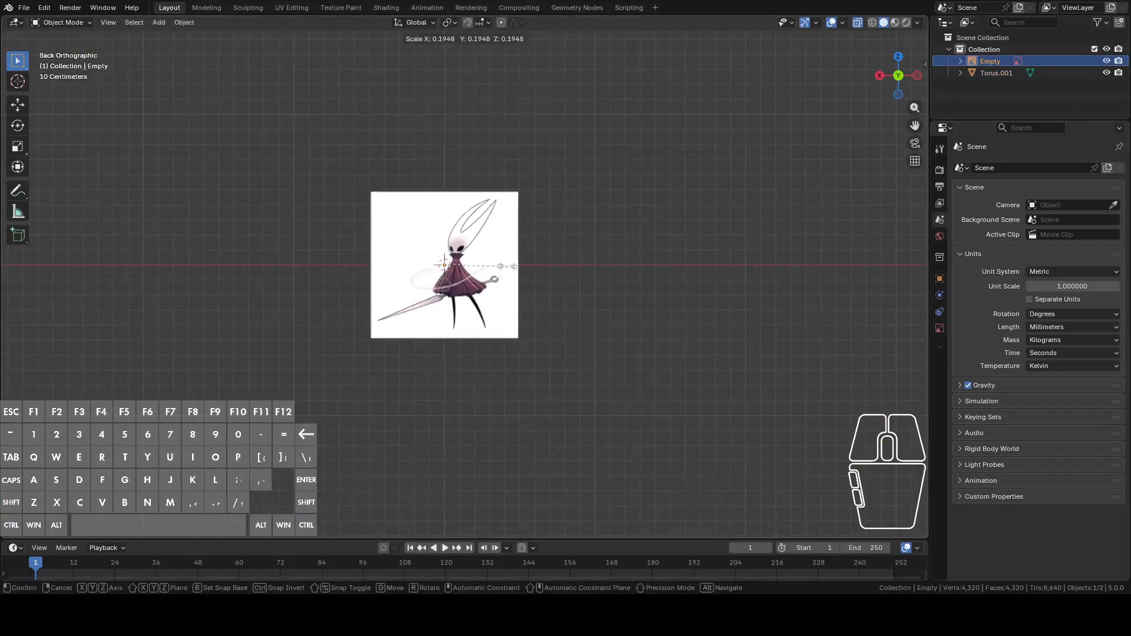
click(497, 267)
scroll(640, 335, up, 5)
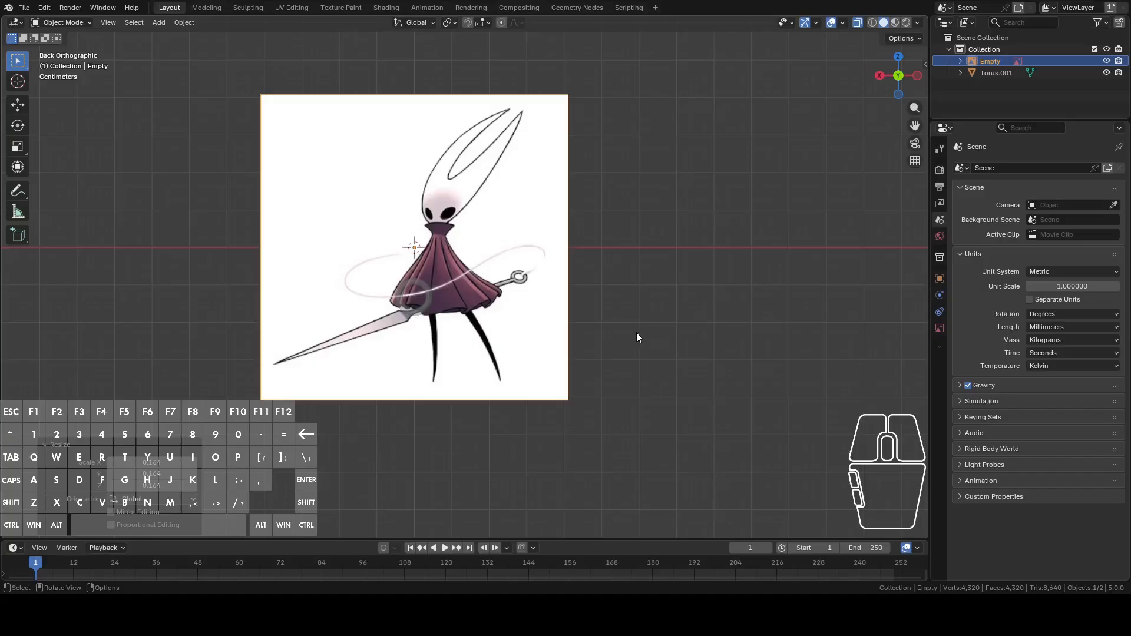
Step: Select the torus and frame it in perspective to examine its depth relative to the reference image
shift+middle_drag(634, 337, 751, 335)
click(517, 281)
scroll(699, 315, up, 4)
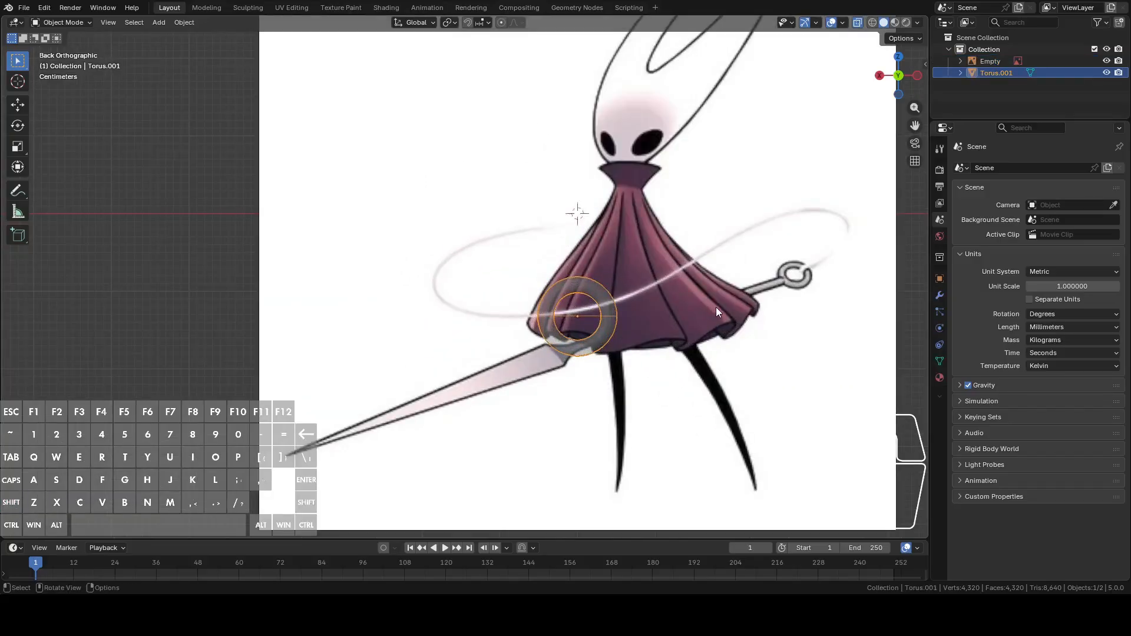
mouse_move(715, 306)
middle_down()
mouse_move(743, 330)
mouse_move(734, 316)
middle_up()
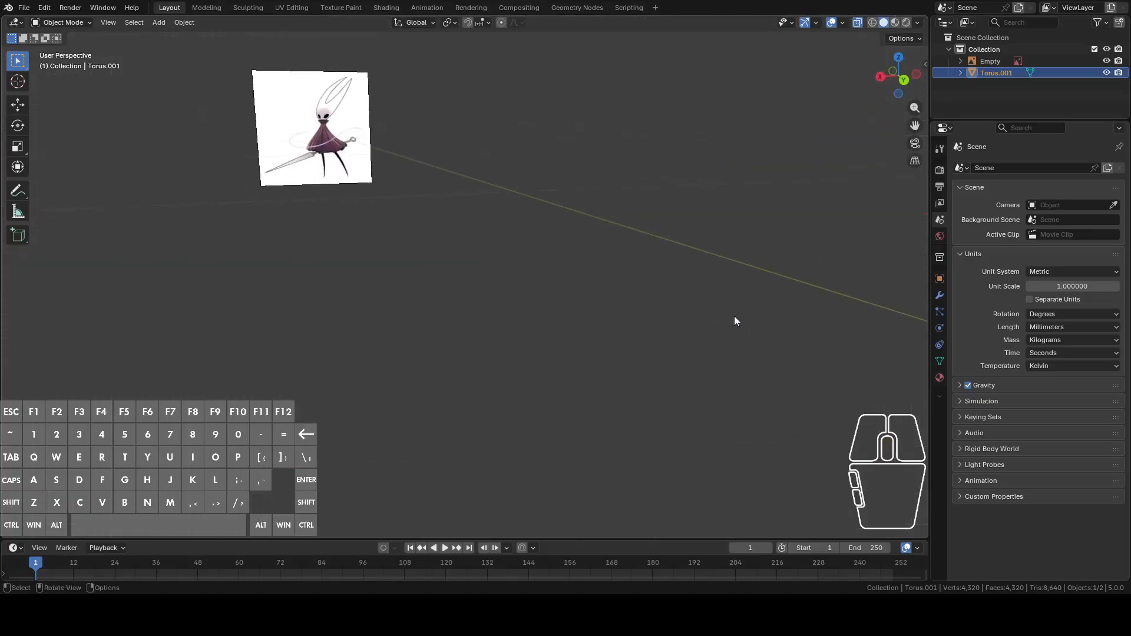
key(KP_Decimal)
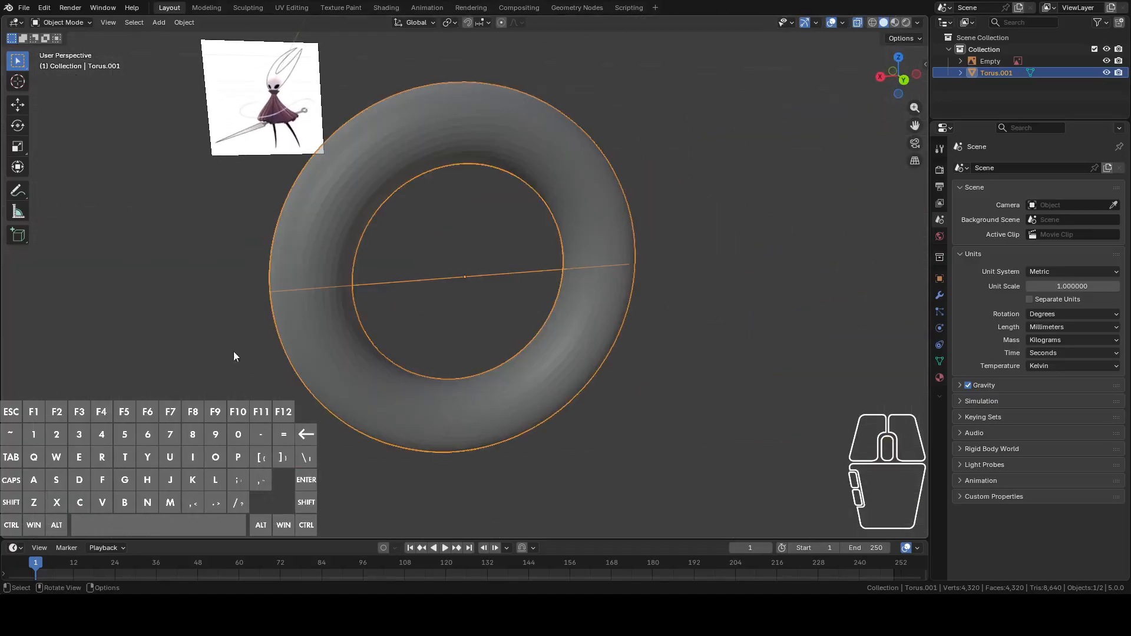
scroll(442, 239, down, 10)
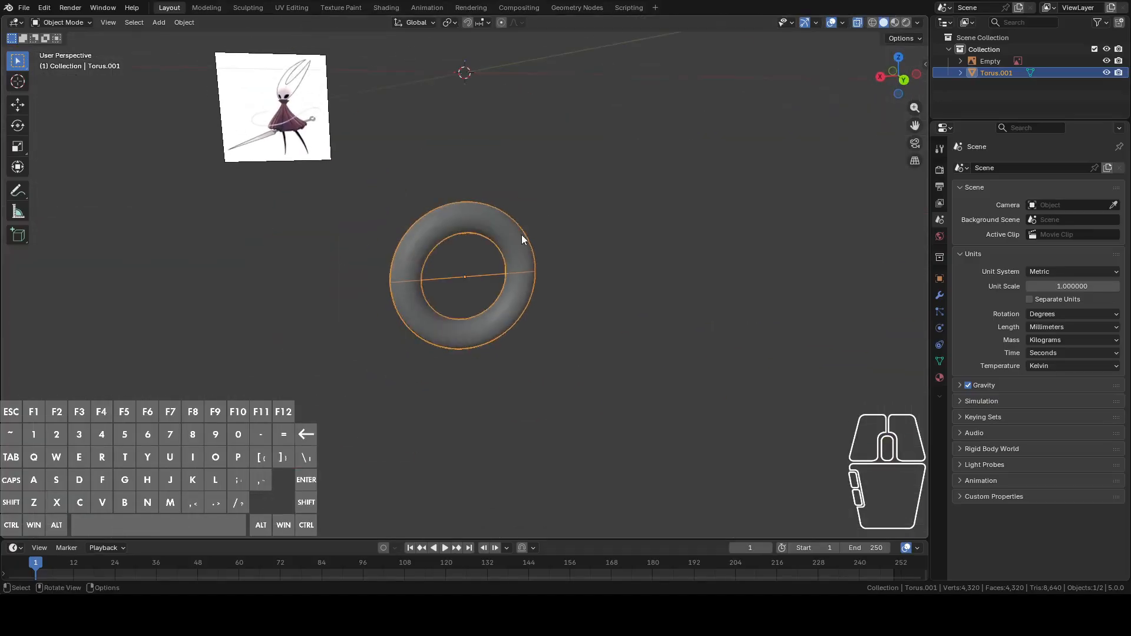
Step: Move the reference image along the global Y axis by about 4199 mm towards the torus and return to the back view
click(328, 150)
middle_drag(328, 150, 497, 175)
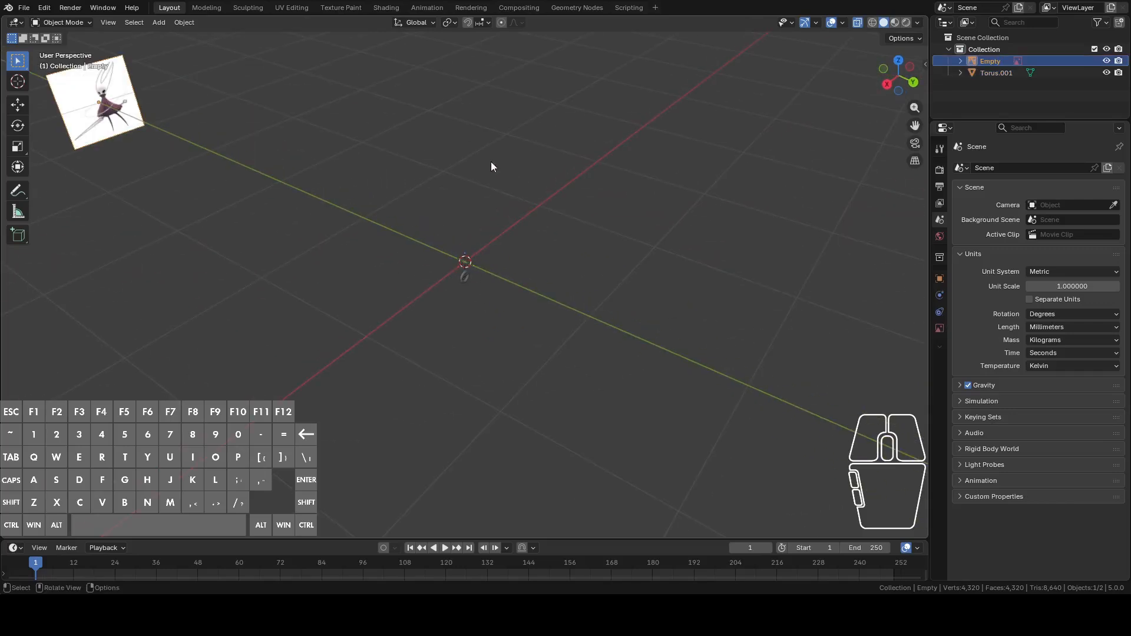
key(g)
key(y)
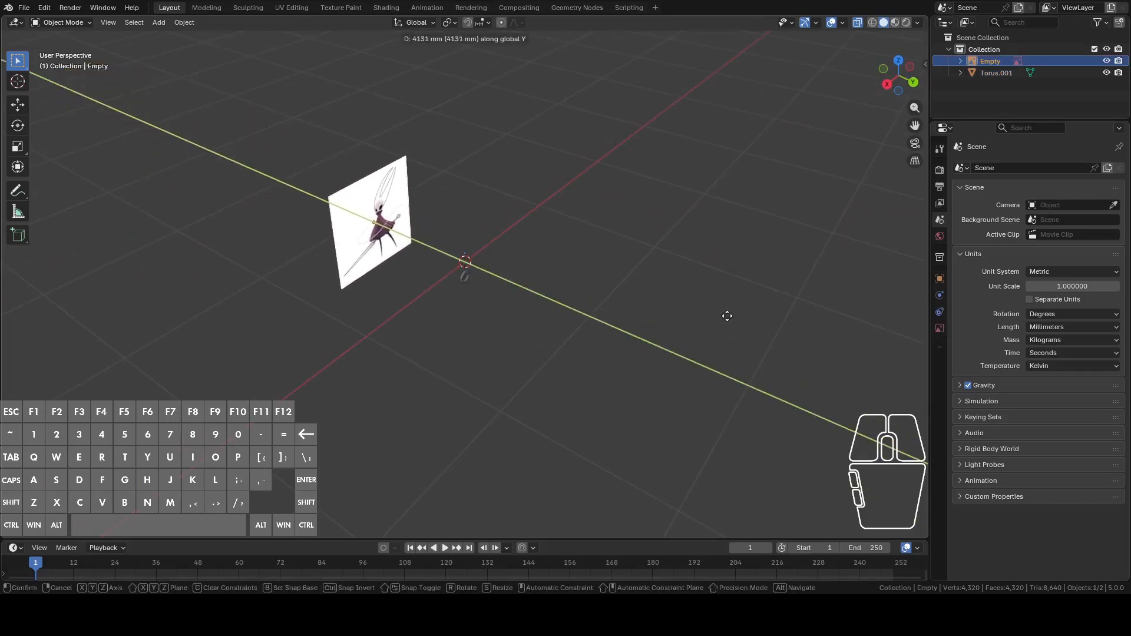
click(729, 316)
middle_drag(730, 318, 654, 253)
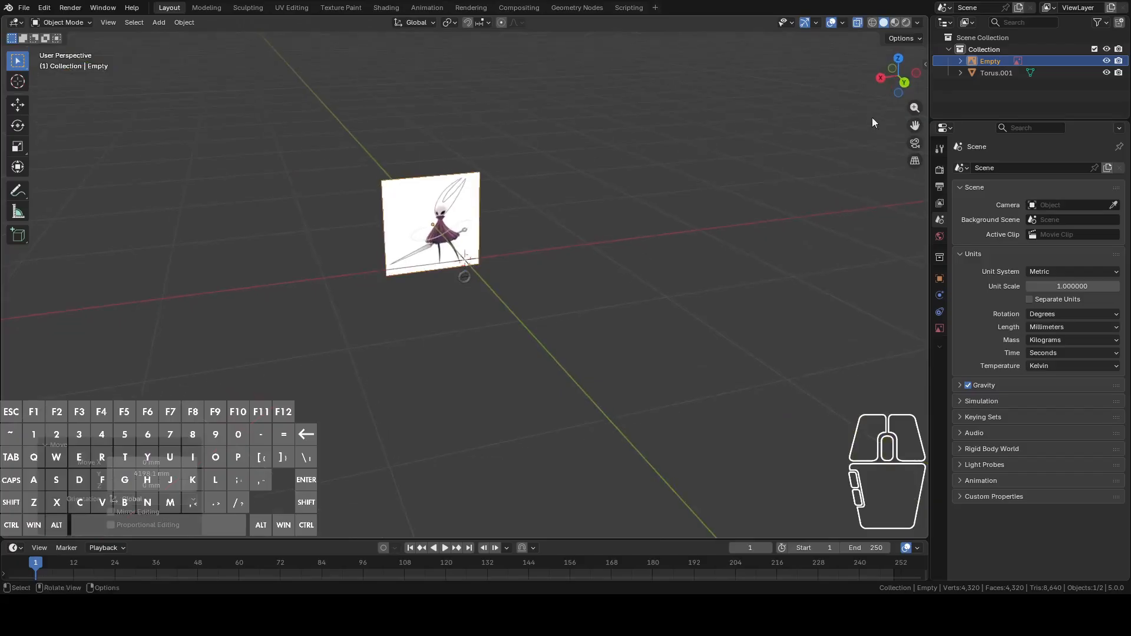
click(905, 83)
scroll(690, 238, up, 6)
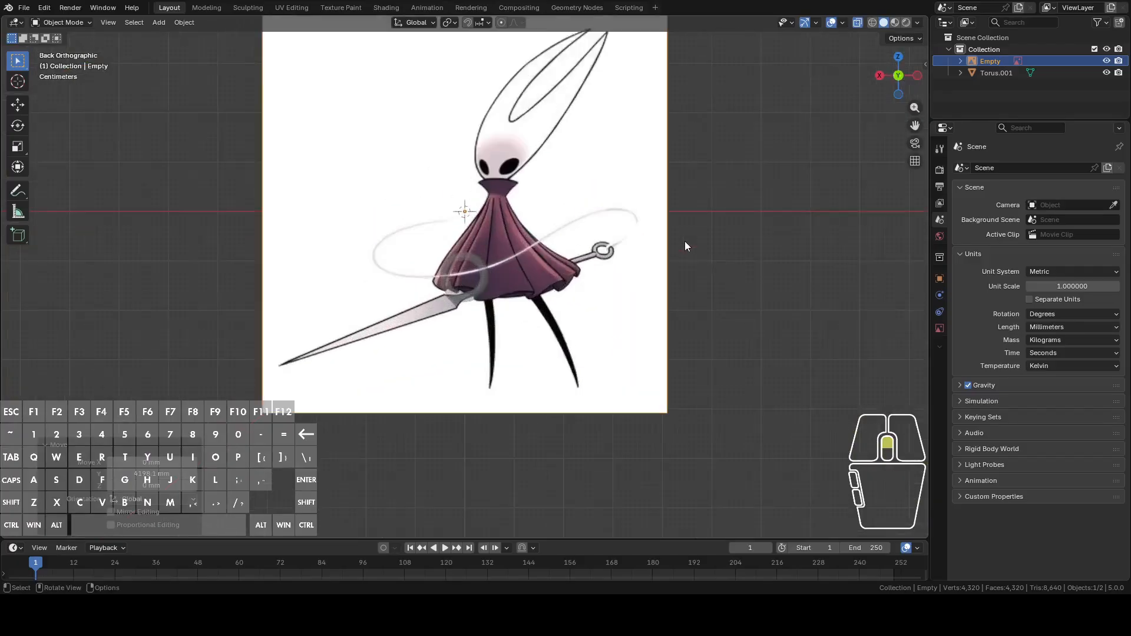
Step: Open the torus in Edit Mode and turn on the edge length display
click(476, 262)
scroll(580, 305, up, 3)
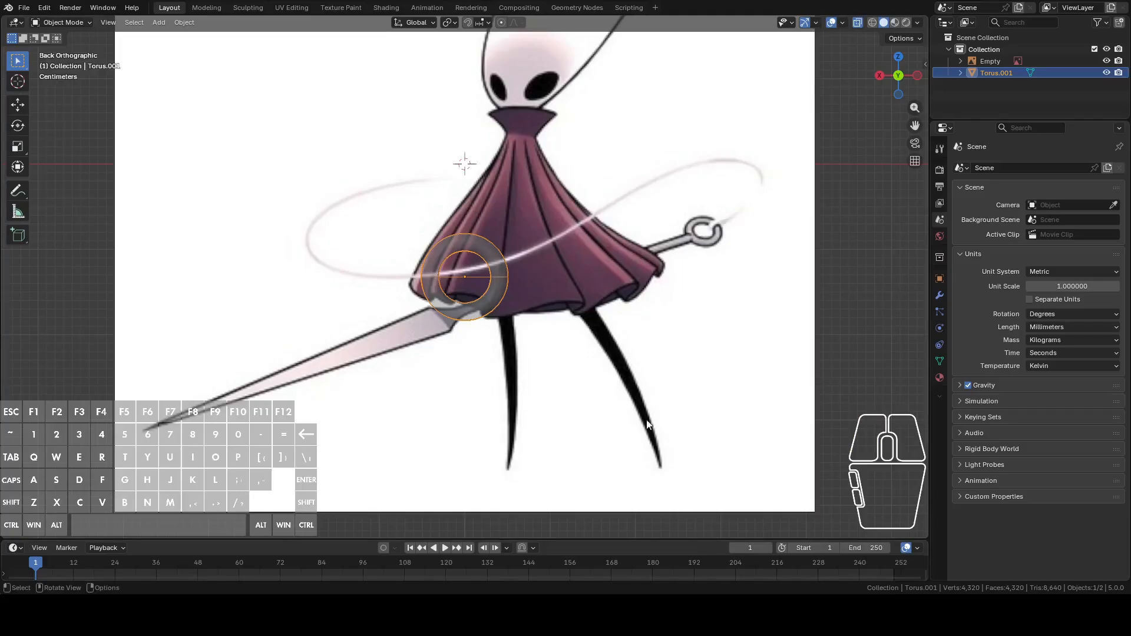
key(Tab)
scroll(611, 269, up, 5)
scroll(611, 269, up, 4)
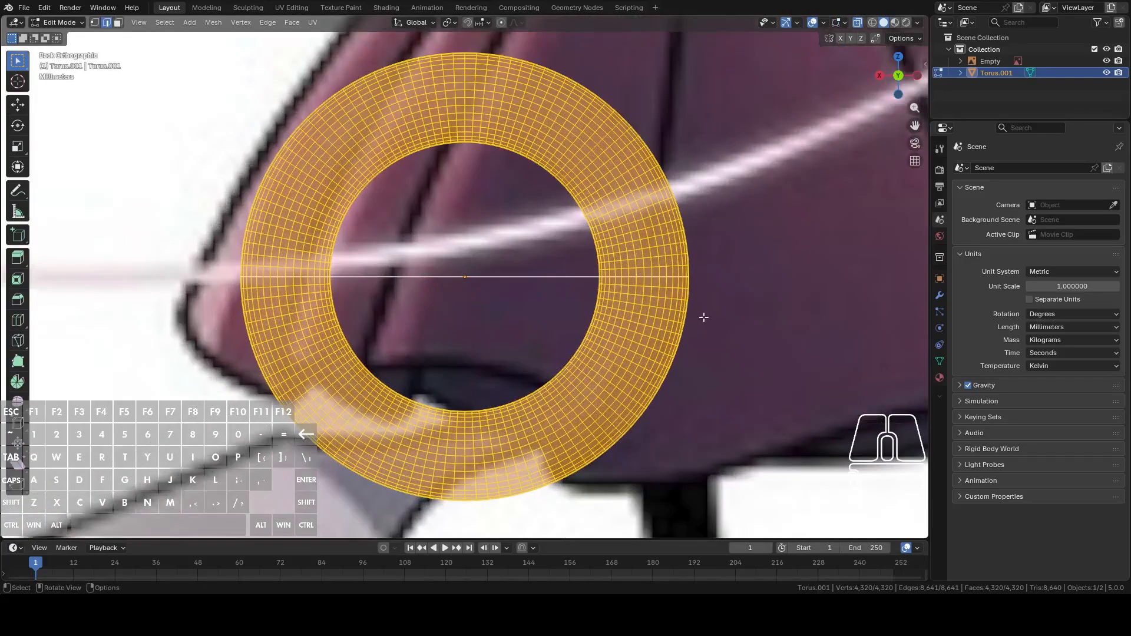
key(Tab)
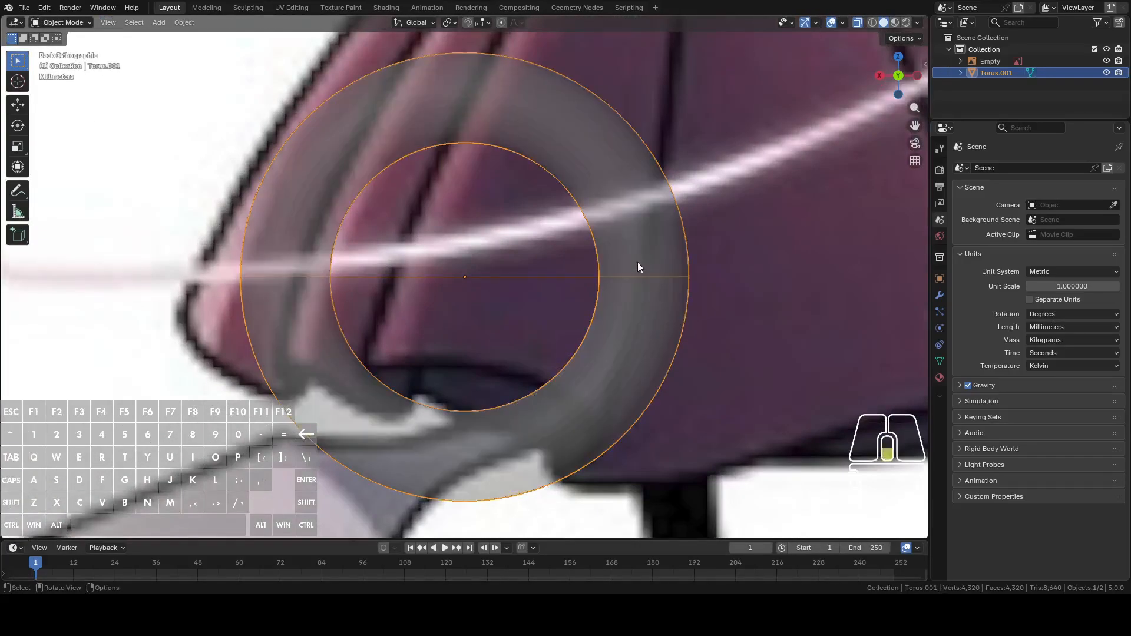
scroll(557, 277, down, 4)
key(Tab)
scroll(604, 300, up, 3)
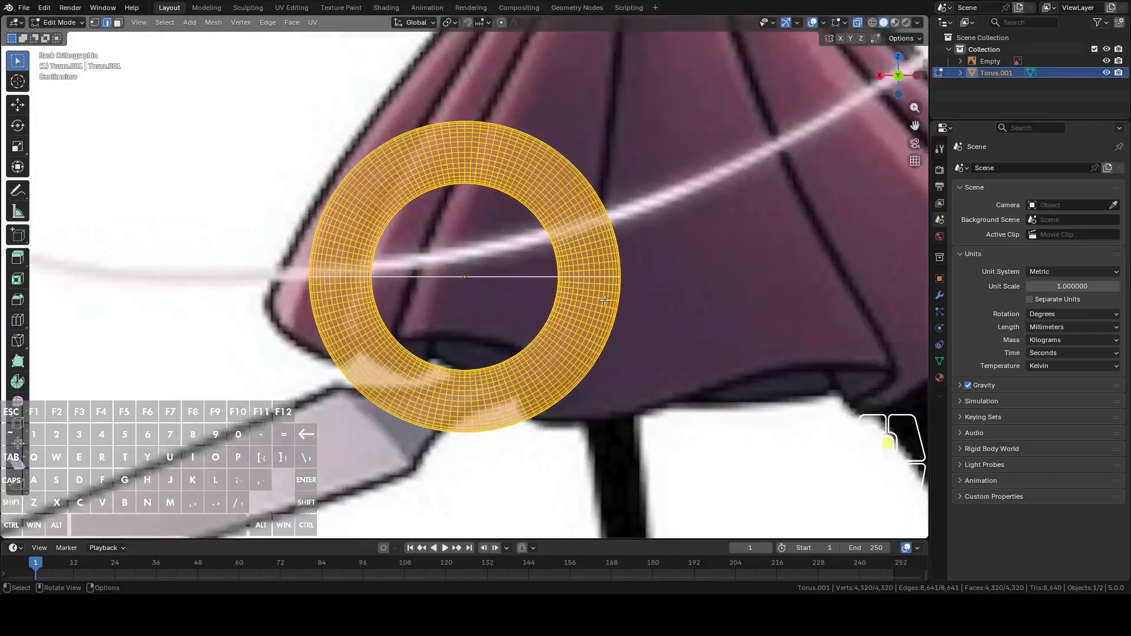
click(848, 22)
click(783, 185)
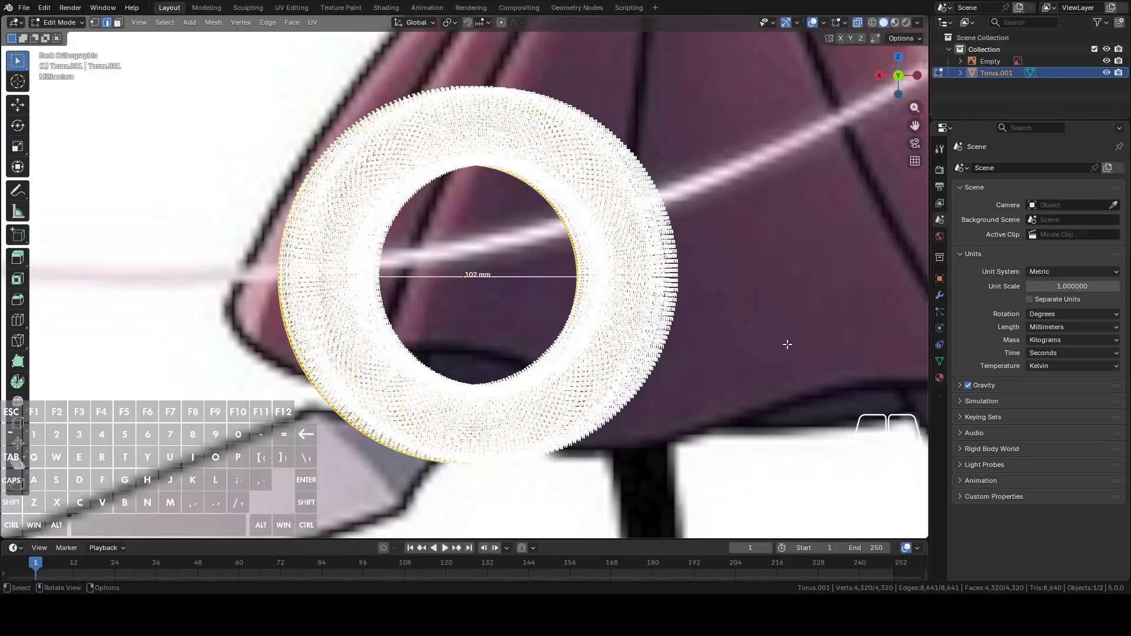
Step: Scale the whole torus mesh up to an outer diameter of about 127 mm and return to Object Mode
key(s)
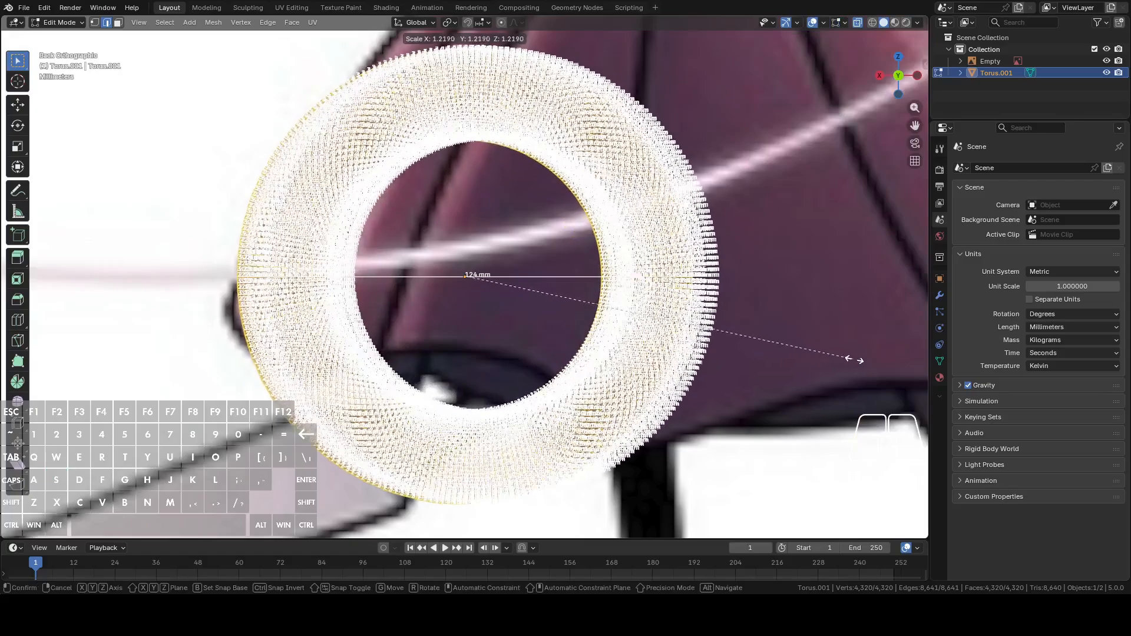
key(shift)
click(853, 353)
scroll(790, 308, down, 4)
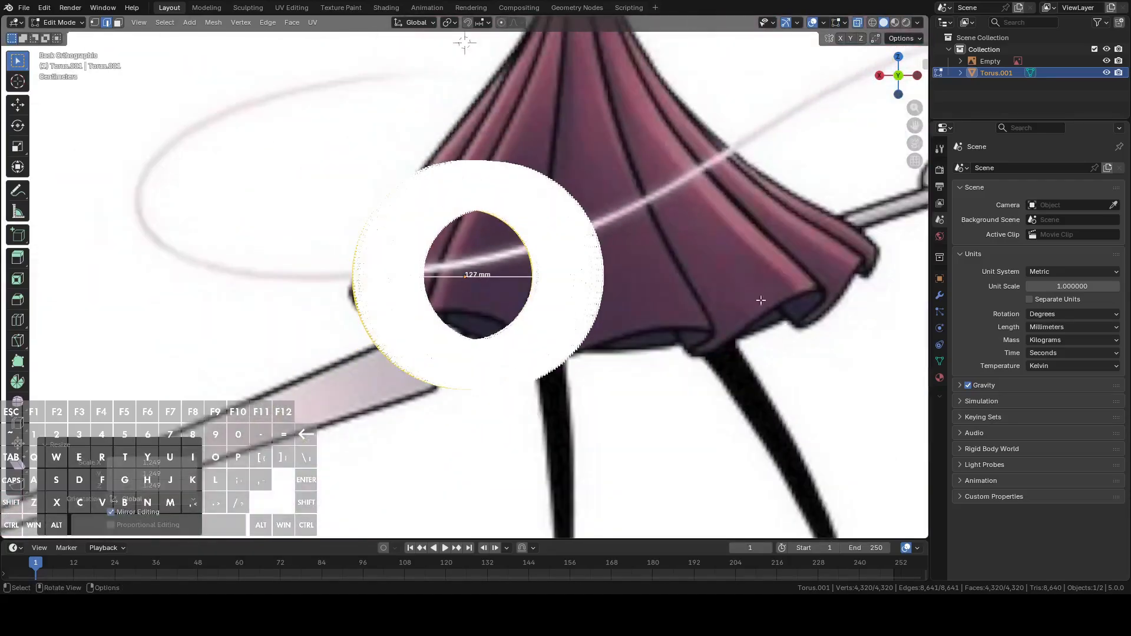
key(Tab)
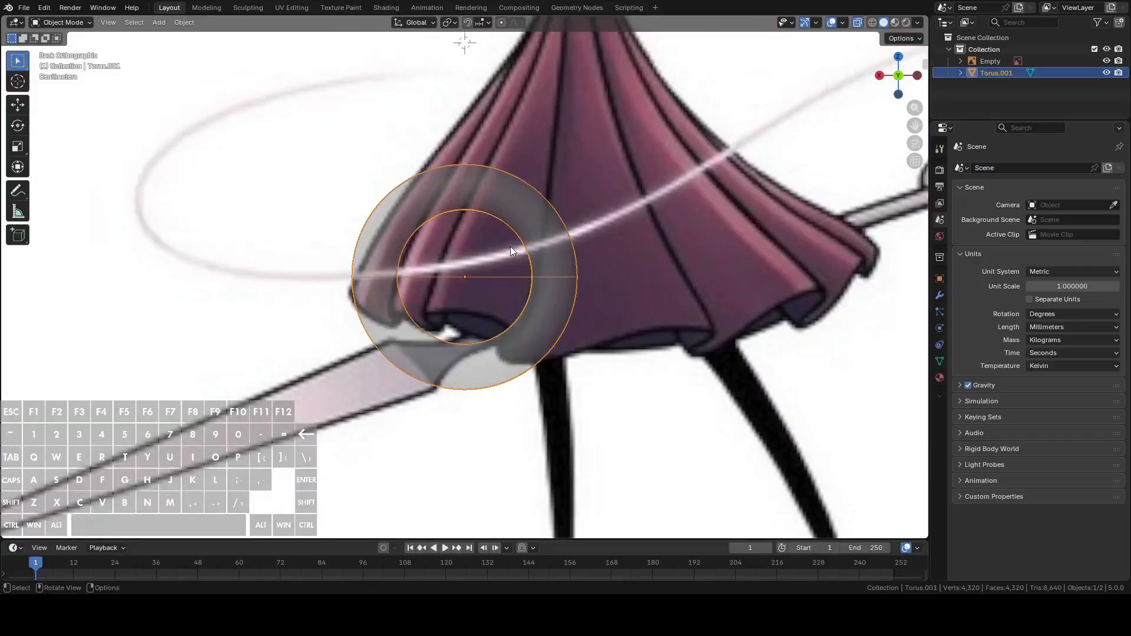
Step: Add a mesh circle at the 3D cursor above the ring
middle_drag(510, 246, 525, 323)
click(523, 318)
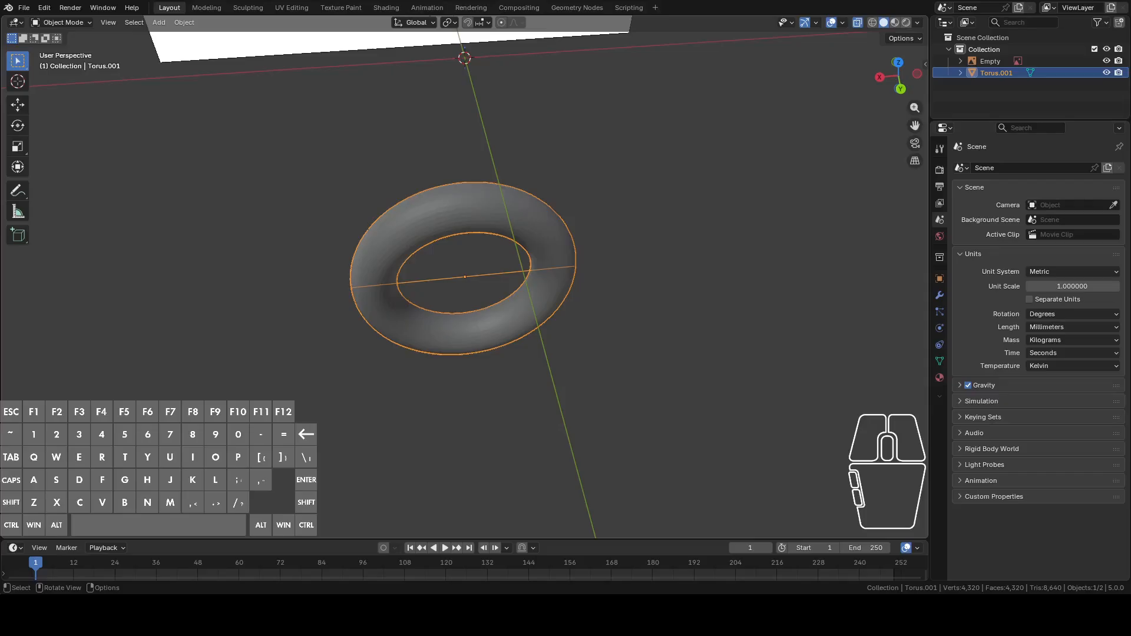
mouse_move(422, 198)
middle_down()
mouse_move(707, 200)
mouse_move(422, 198)
middle_up()
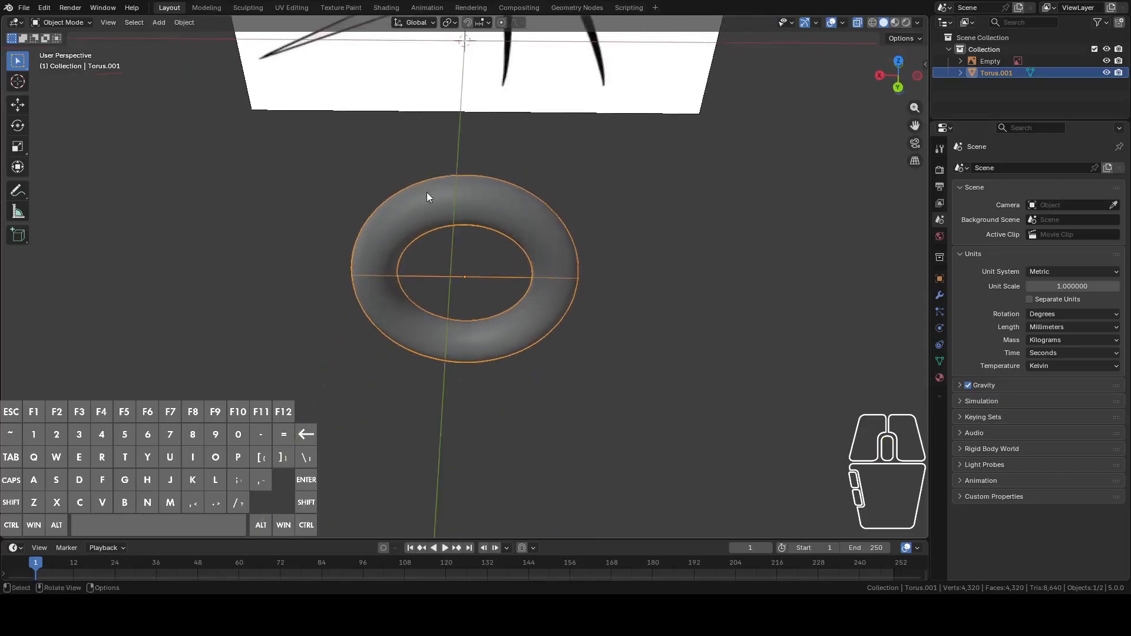
middle_drag(505, 284, 491, 171)
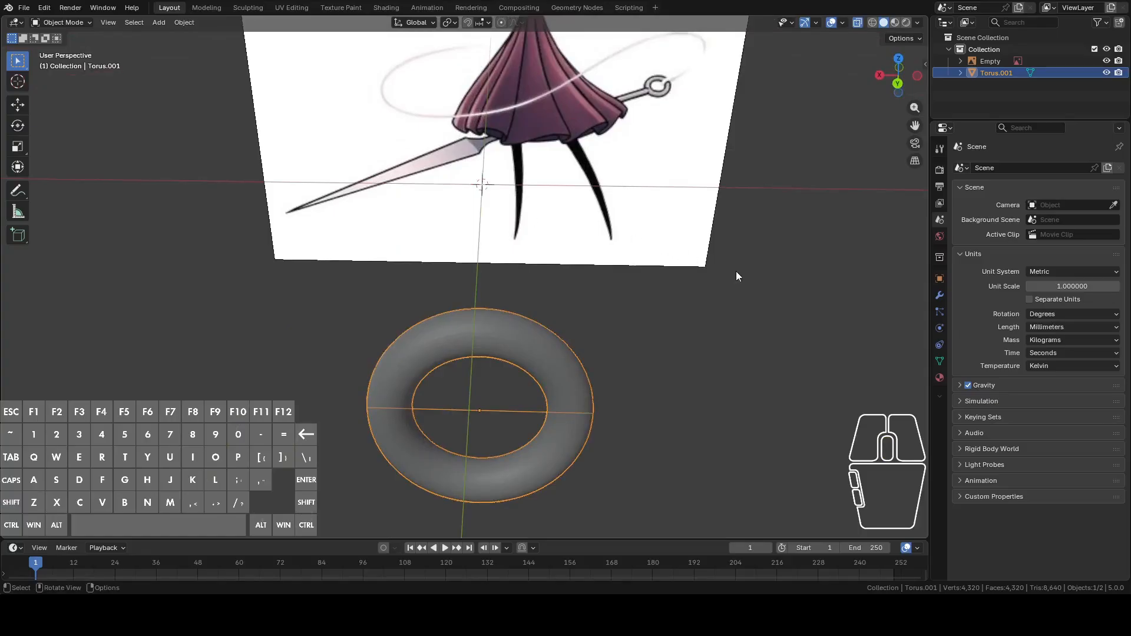
key(shift+a)
mouse_move(748, 270)
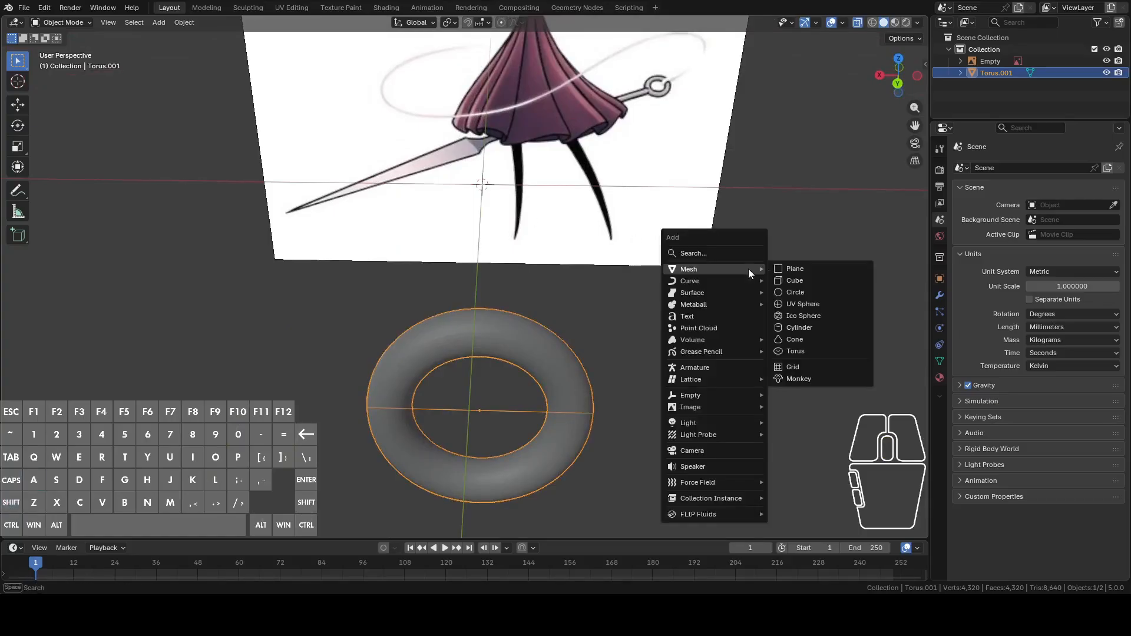
click(792, 291)
middle_drag(748, 277, 600, 306)
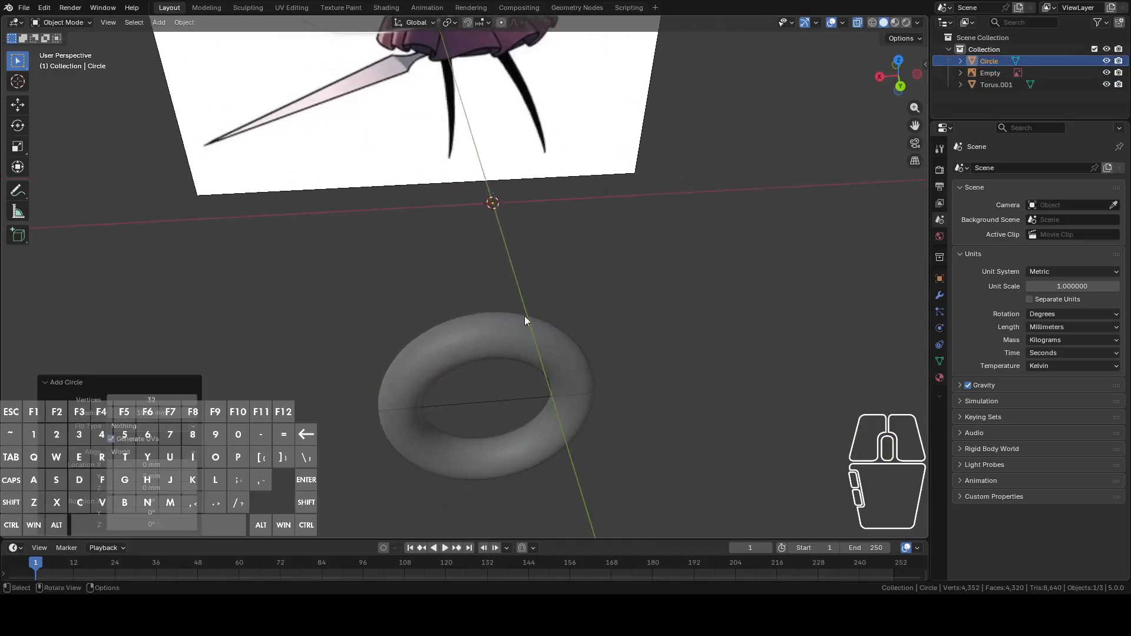
Step: Reduce the new circle's radius so it is roughly as wide as the ring's tube
click(152, 412)
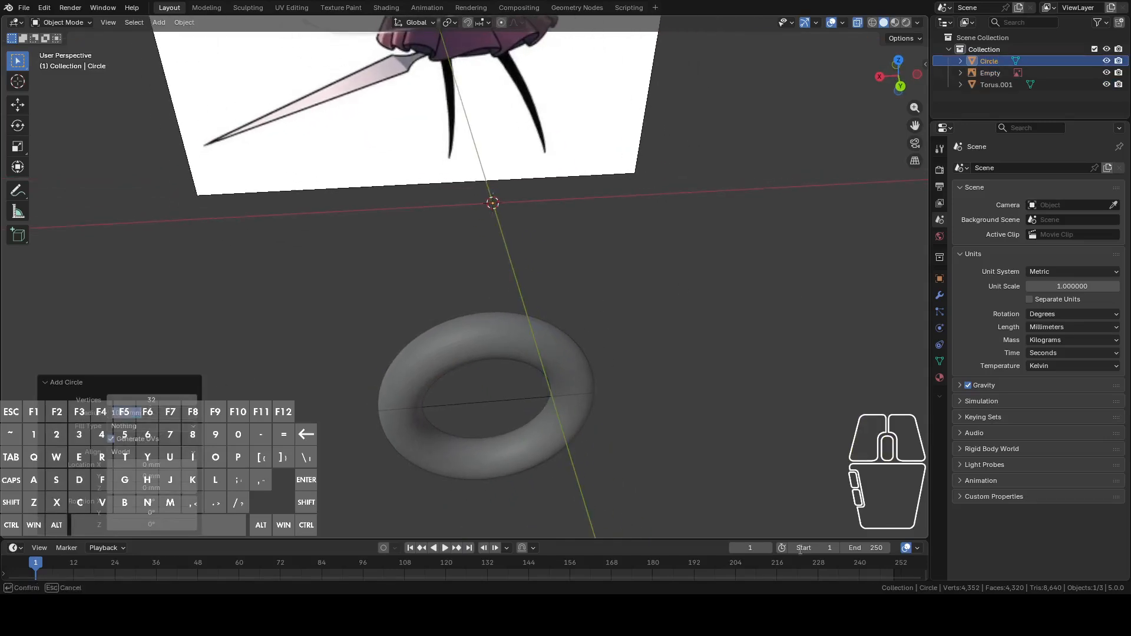
click(152, 411)
click(624, 533)
text(2)
key(Return)
middle_drag(300, 443, 724, 194)
Step: Move the circle down along the global Z axis by about 80 mm to the upper part of the ring
key(g)
key(z)
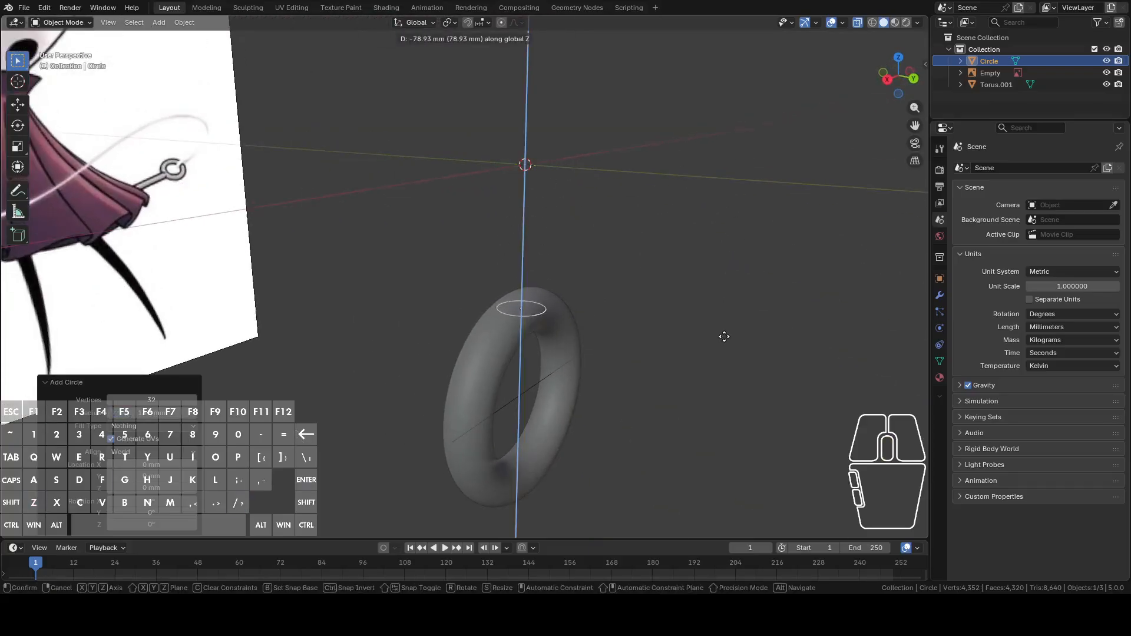
click(723, 341)
middle_drag(722, 341, 596, 232)
scroll(629, 363, up, 5)
Step: Select the ring and compare the circle's width with the ring's tube from the top view
click(533, 380)
key(s)
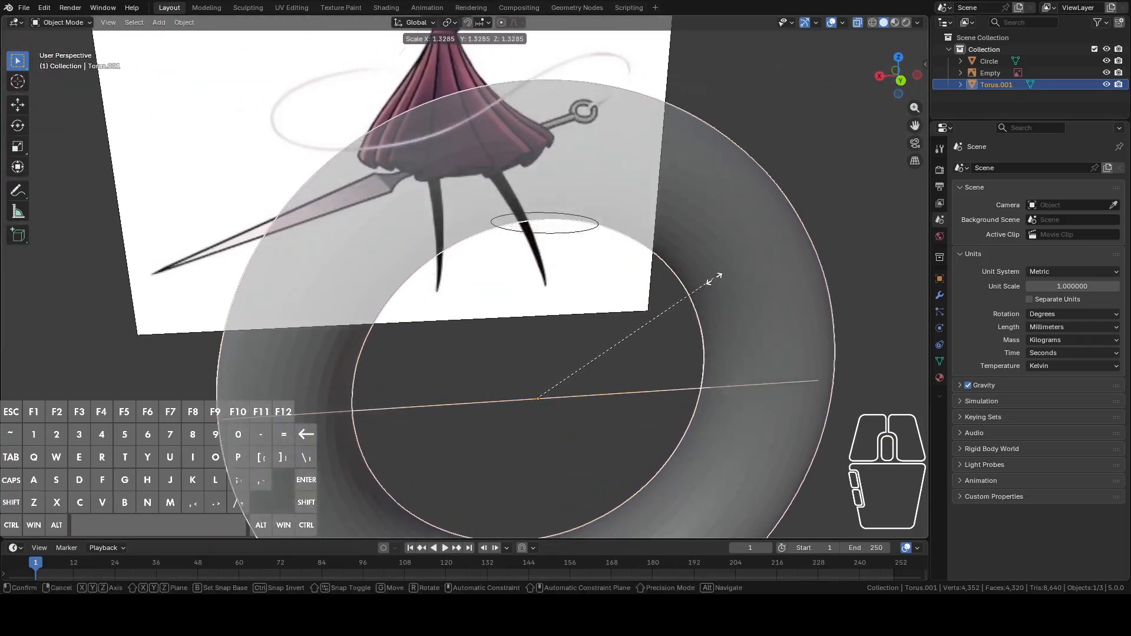
right_click(714, 279)
middle_drag(713, 283, 755, 362)
click(897, 65)
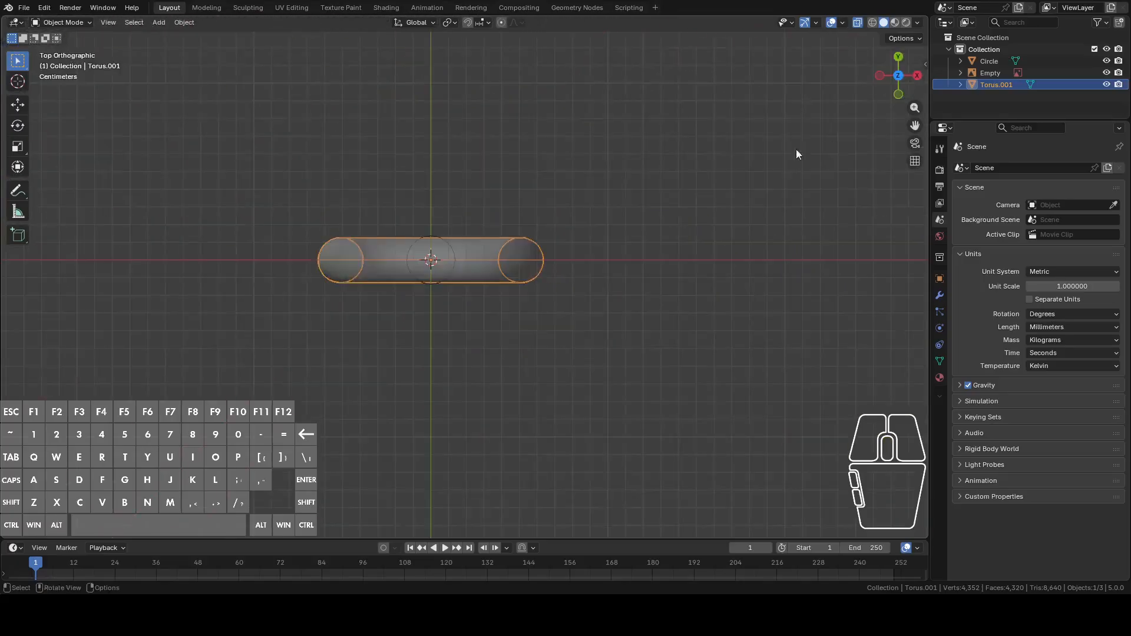
scroll(766, 153, up, 6)
middle_drag(343, 100, 540, 310)
Step: Add the circle to the selection and apply the scale of both the ring and the circle
shift+click(540, 307)
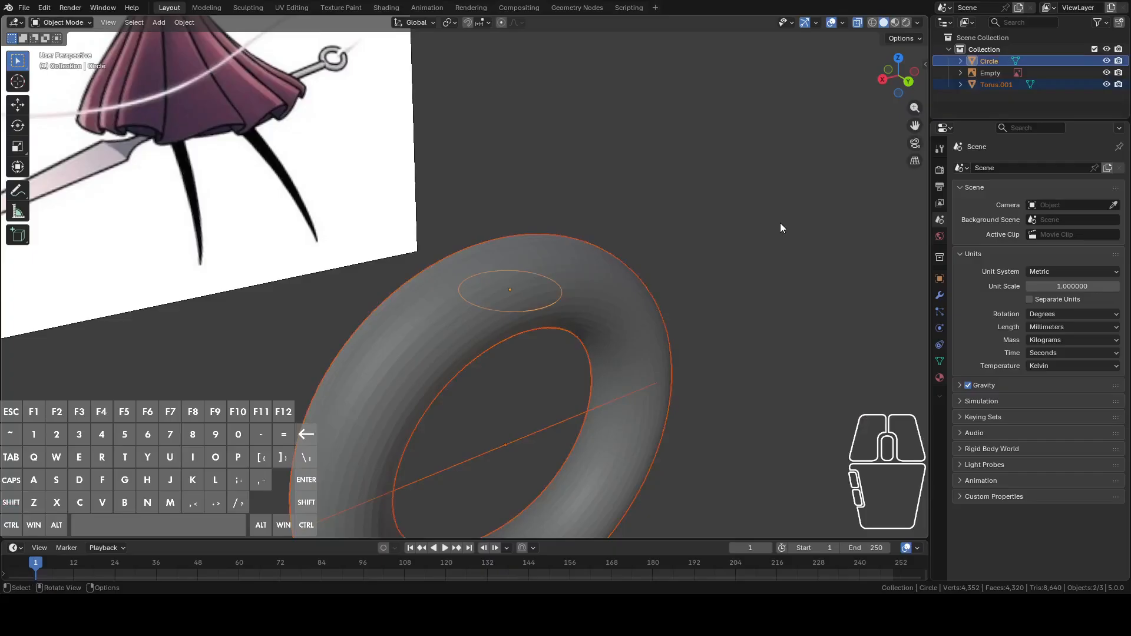
key(ctrl+a)
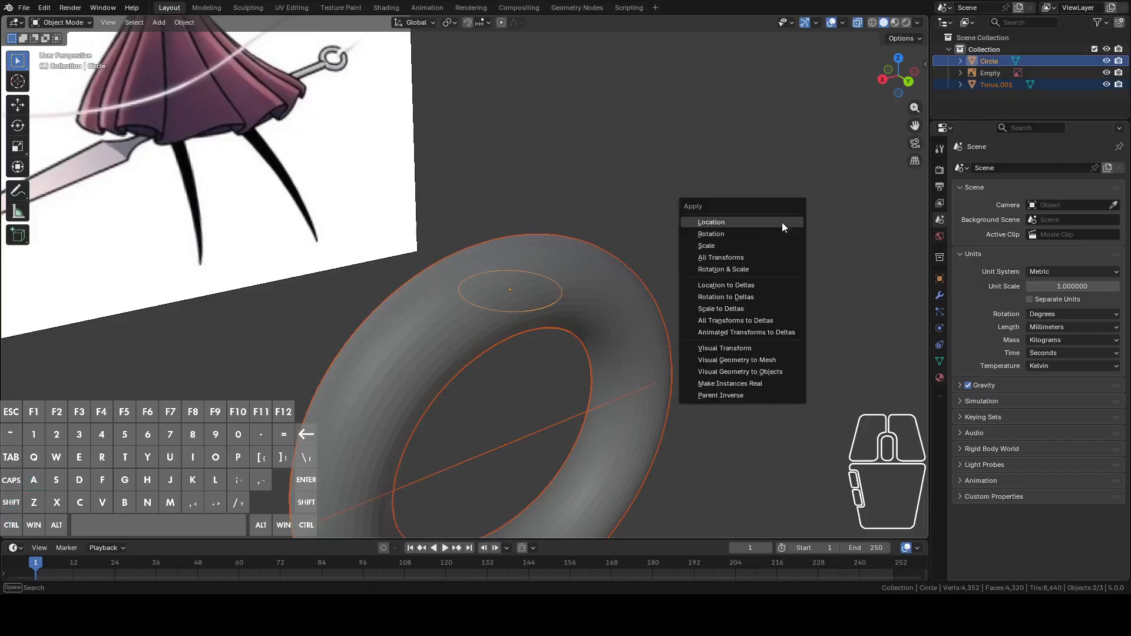
click(724, 245)
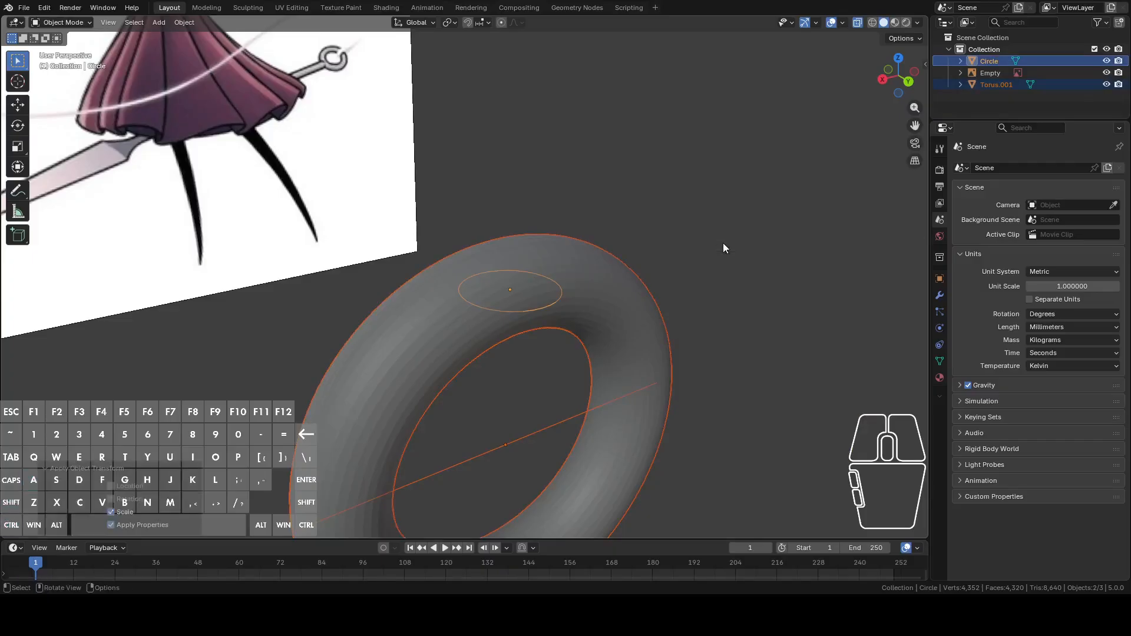
middle_drag(660, 257, 624, 266)
shift+middle_drag(625, 267, 619, 232)
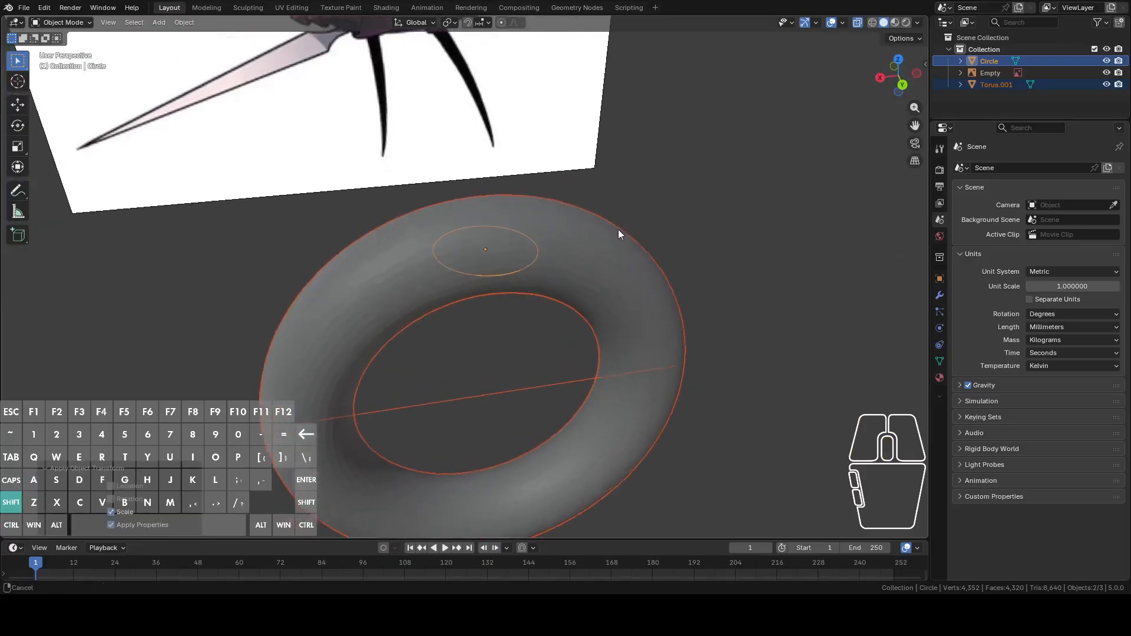
Step: Edit the circle and ring together and join two opposite vertices of the circle with an edge across its diameter
scroll(626, 236, up, 3)
key(Tab)
scroll(488, 235, up, 6)
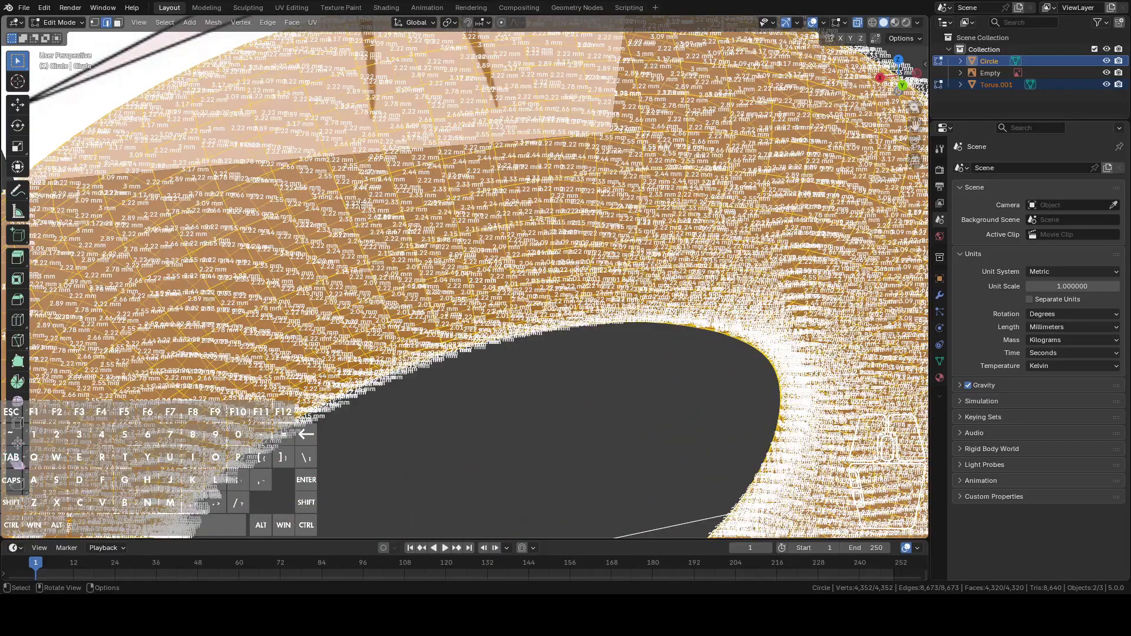
click(358, 203)
middle_drag(406, 199, 659, 185)
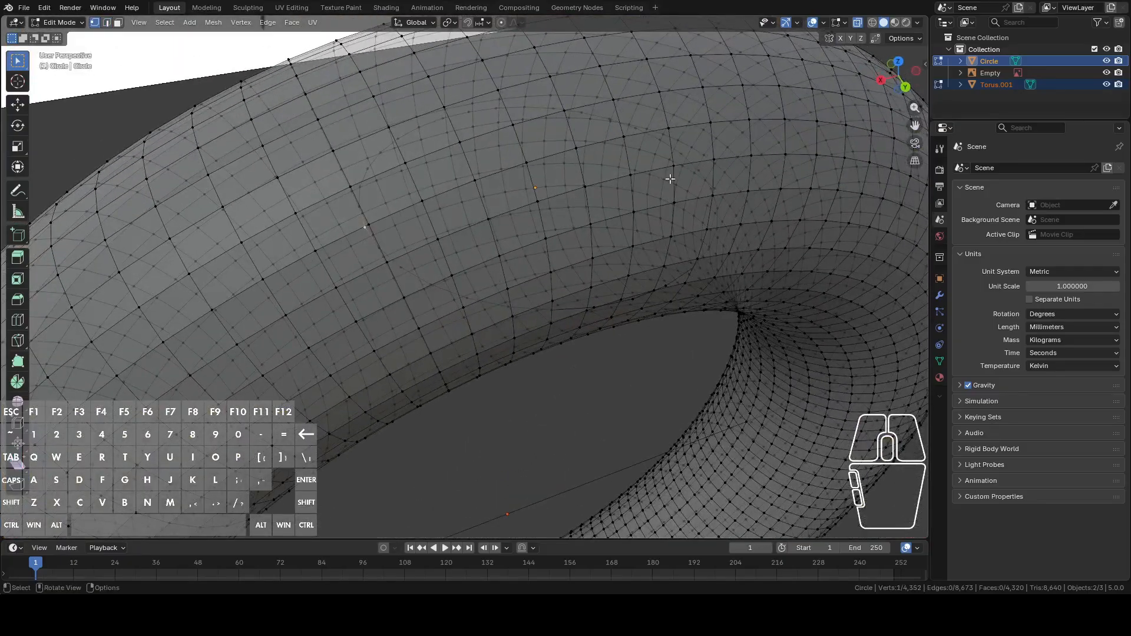
shift+click(680, 153)
scroll(729, 176, down, 8)
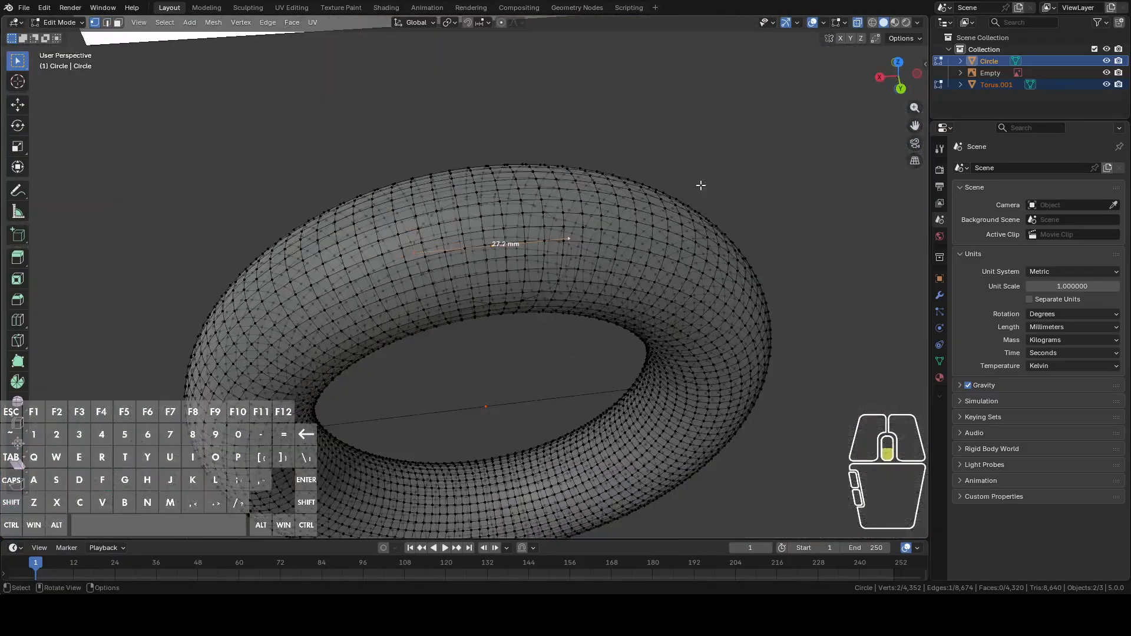
middle_drag(700, 185, 727, 212)
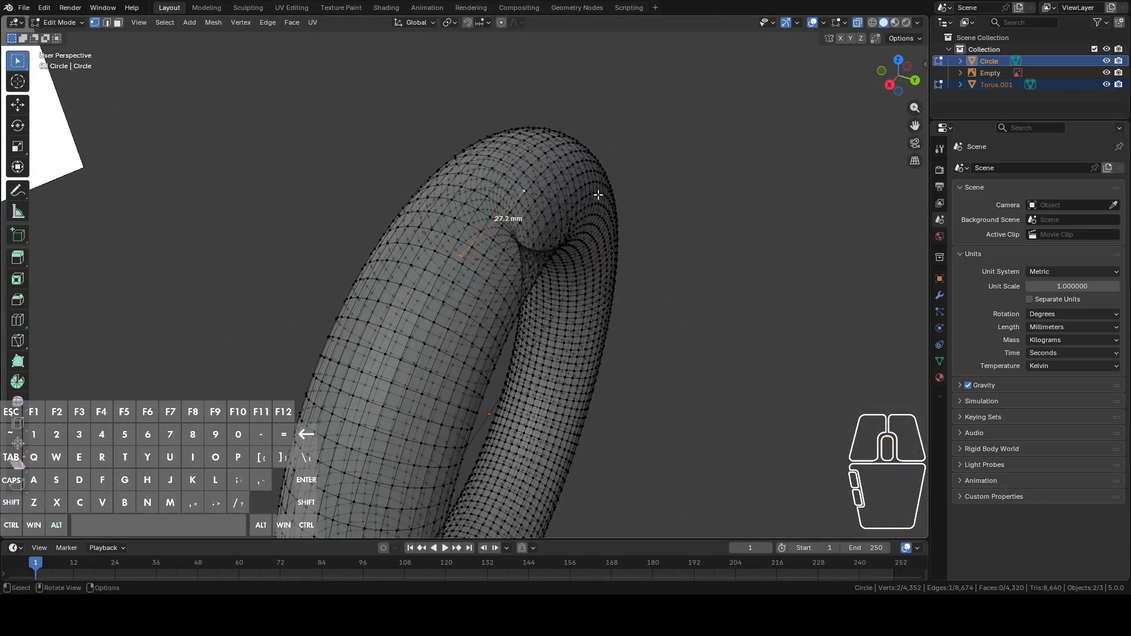
Step: Select the whole ring mesh, turn off the edge length display, and scale the ring up by about 1.24 from the top view
key(l)
click(845, 23)
click(793, 185)
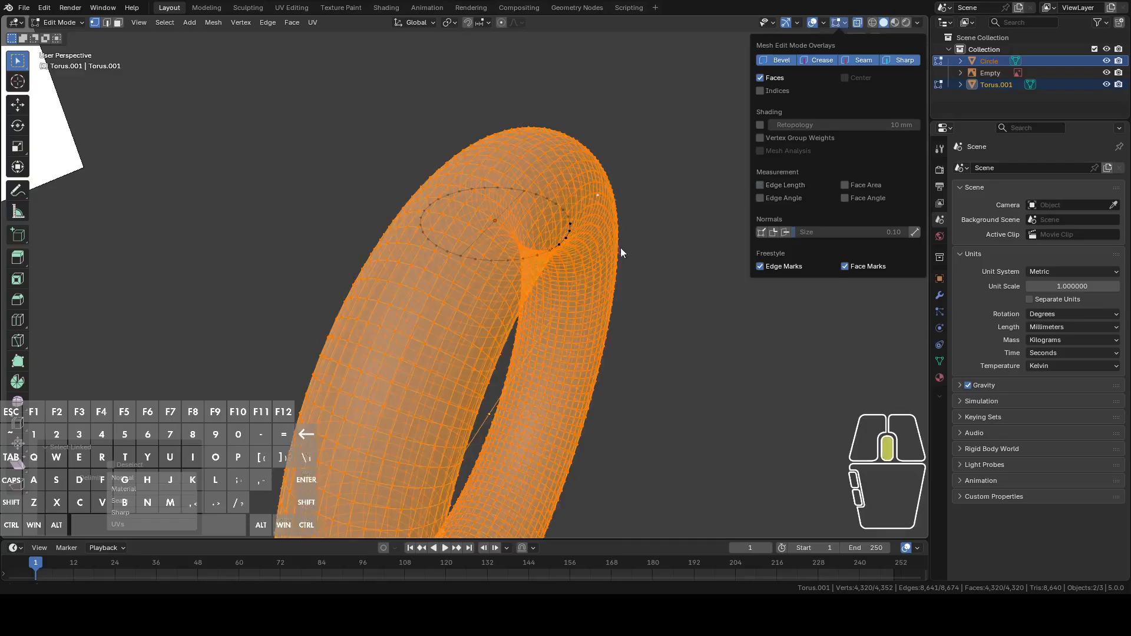
middle_drag(639, 280, 750, 174)
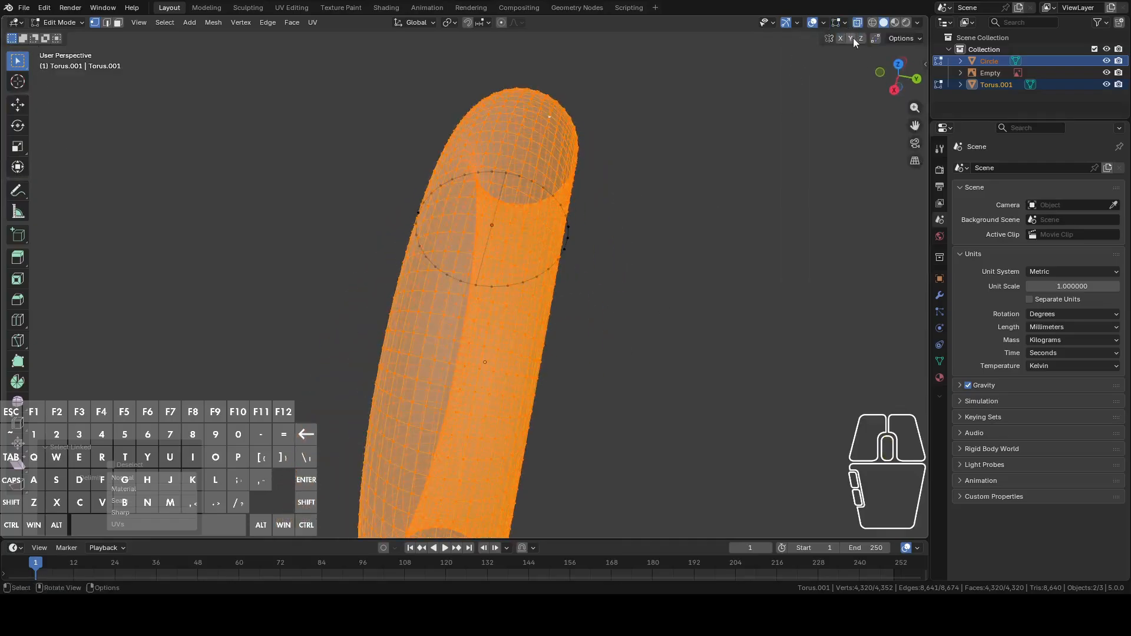
click(898, 64)
key(s)
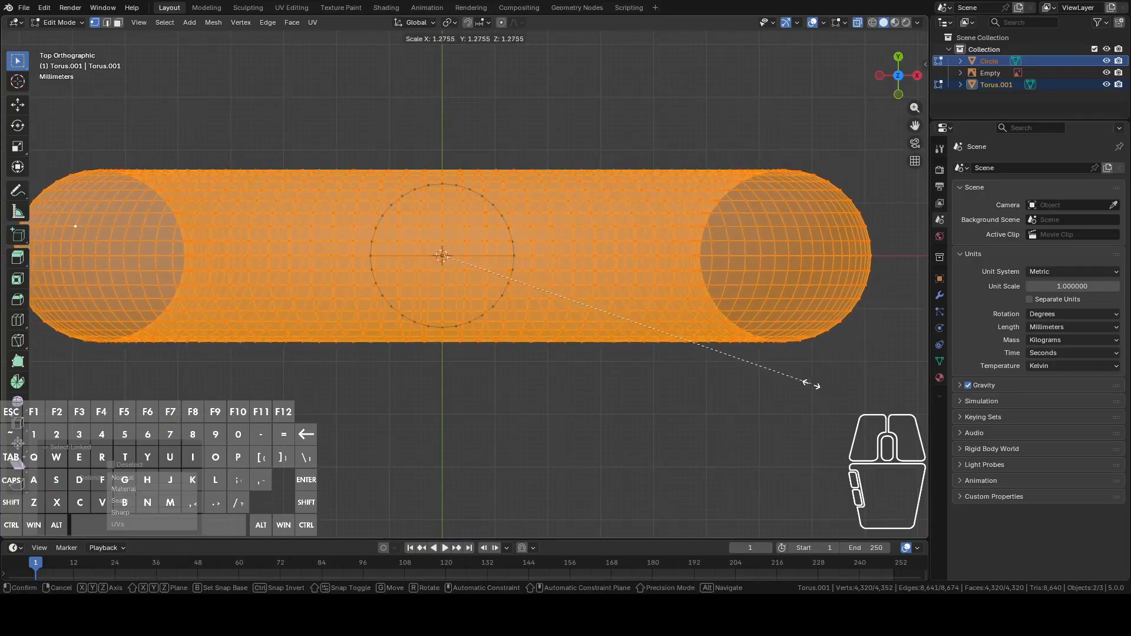
click(799, 384)
middle_drag(799, 384, 610, 304)
middle_drag(600, 231, 745, 132)
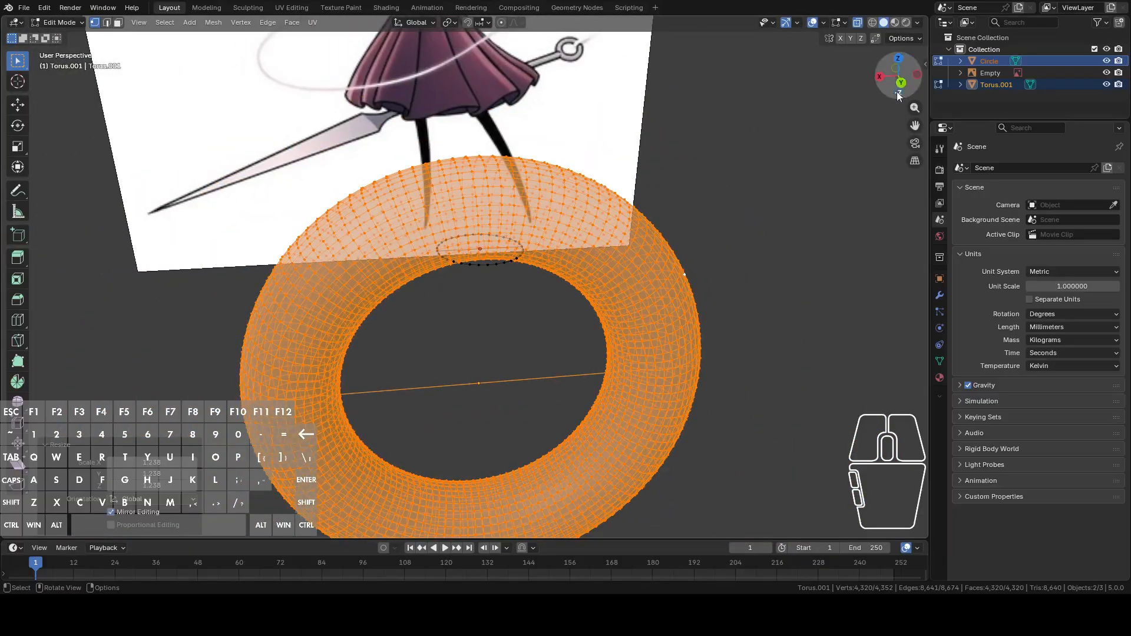
Step: Select the circle's edge loop and move it up along the global Z axis by about 10 mm
click(896, 93)
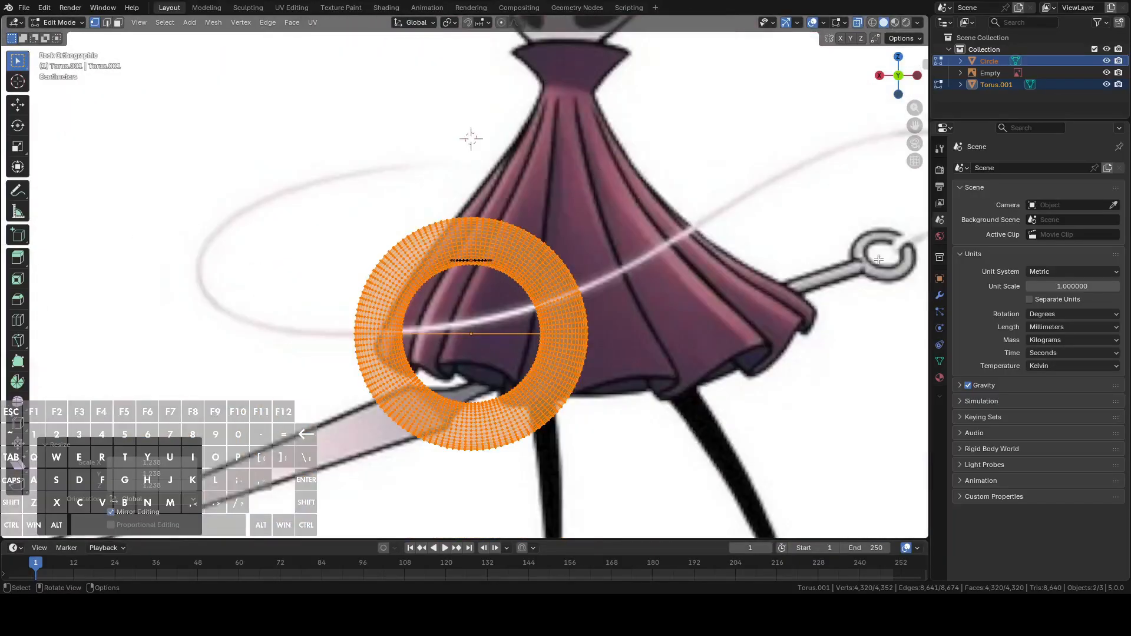
middle_drag(616, 225, 507, 285)
scroll(507, 293, down, 5)
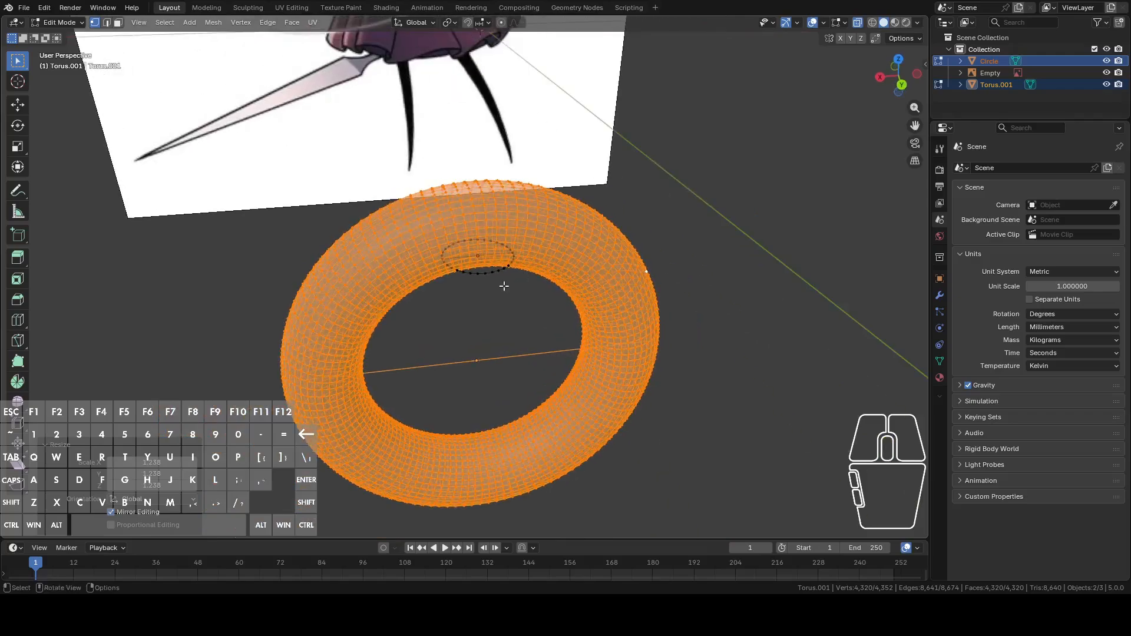
alt+click(489, 271)
key(g)
key(z)
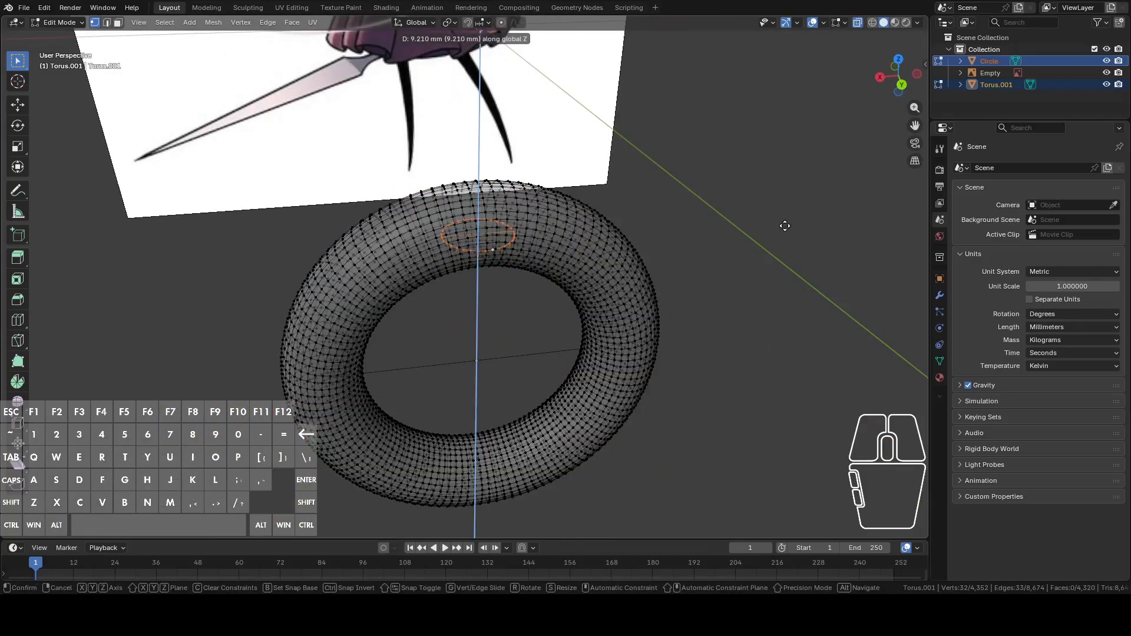
click(783, 226)
middle_drag(782, 222, 697, 267)
scroll(698, 262, up, 4)
middle_drag(705, 227, 721, 158)
key(g)
key(z)
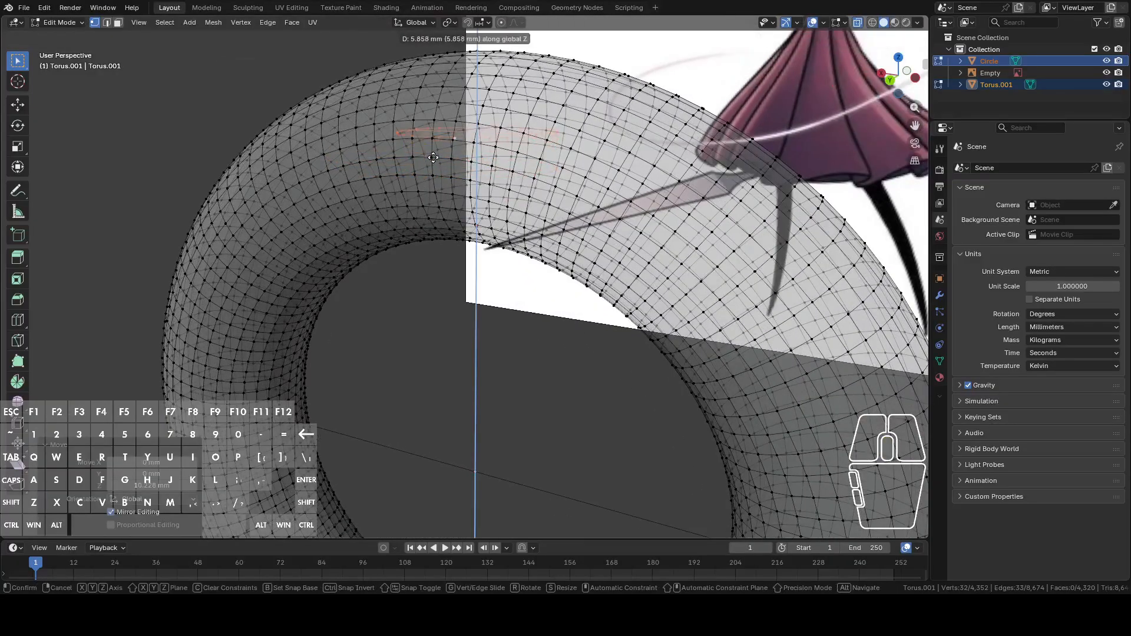
right_click(550, 69)
Step: Enable snapping to vertices and move the circle up along global Z by about 3 mm onto a ring vertex
click(468, 23)
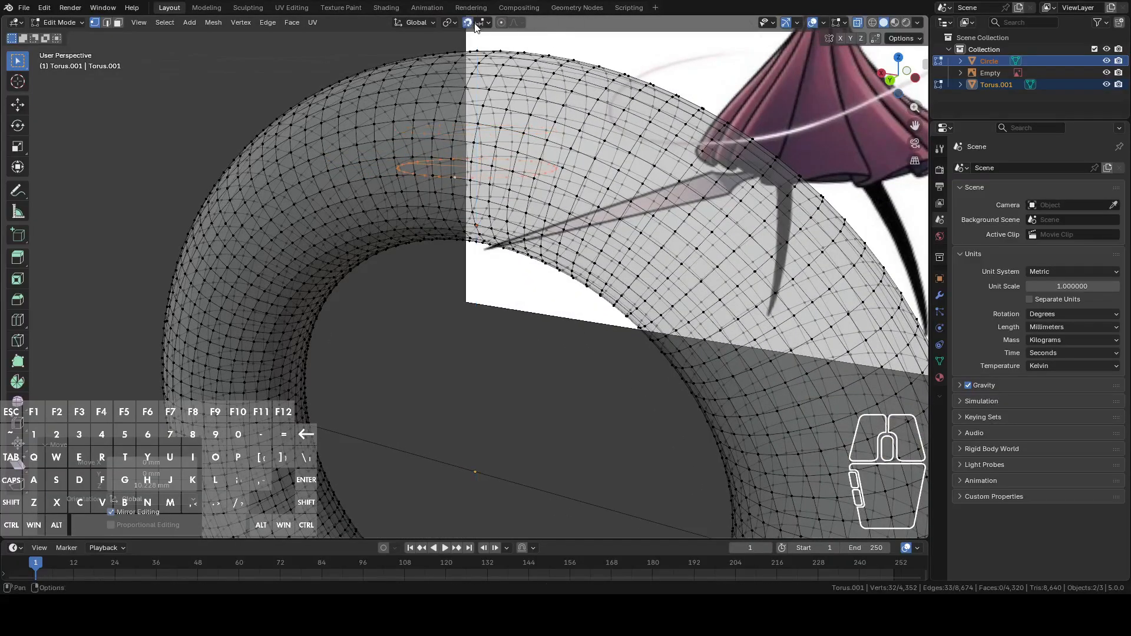
click(490, 24)
click(490, 23)
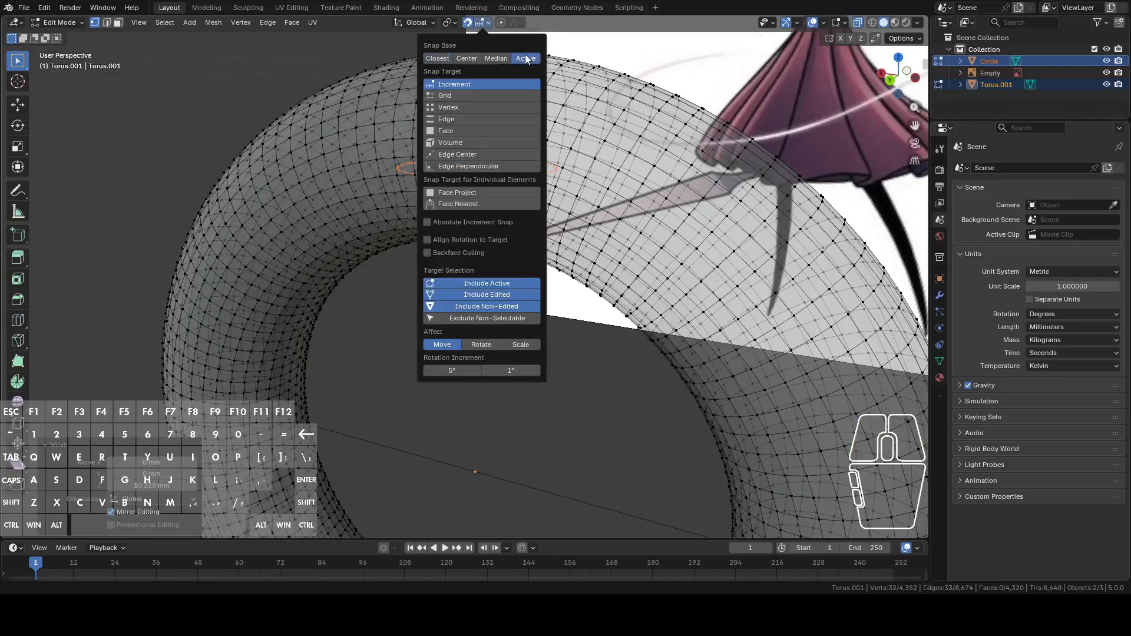
click(477, 108)
middle_drag(682, 92, 473, 151)
key(g)
key(z)
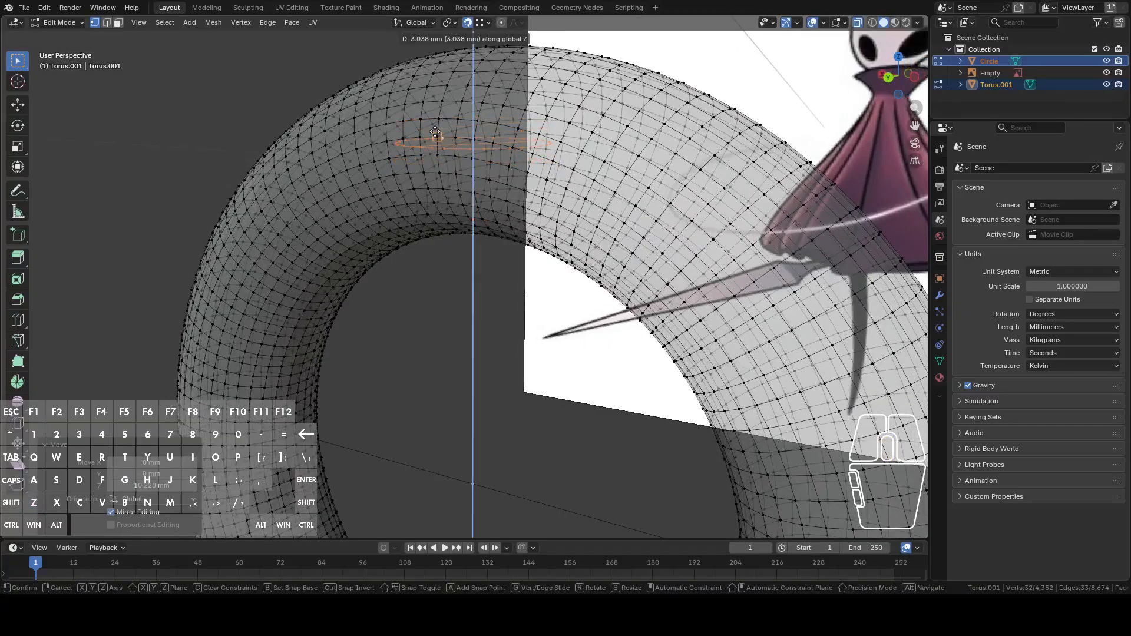
click(435, 133)
Step: Compare the circle with the ring from the top view and raise it about 31 mm along global Z, clear of the ring
middle_drag(435, 132, 636, 208)
click(896, 72)
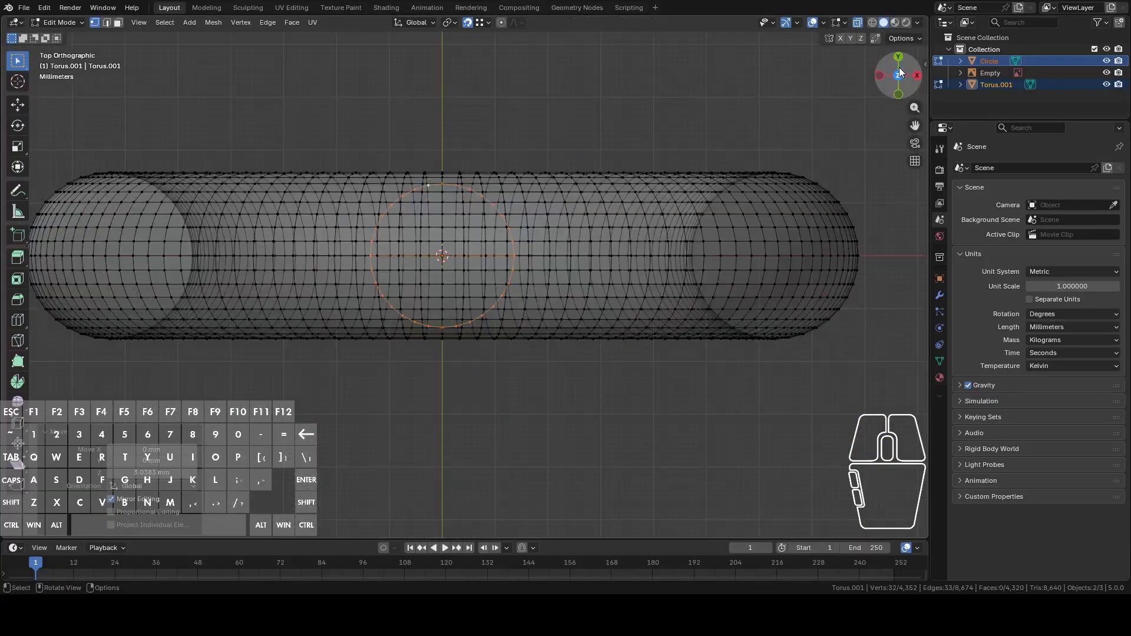
middle_drag(693, 230, 612, 178)
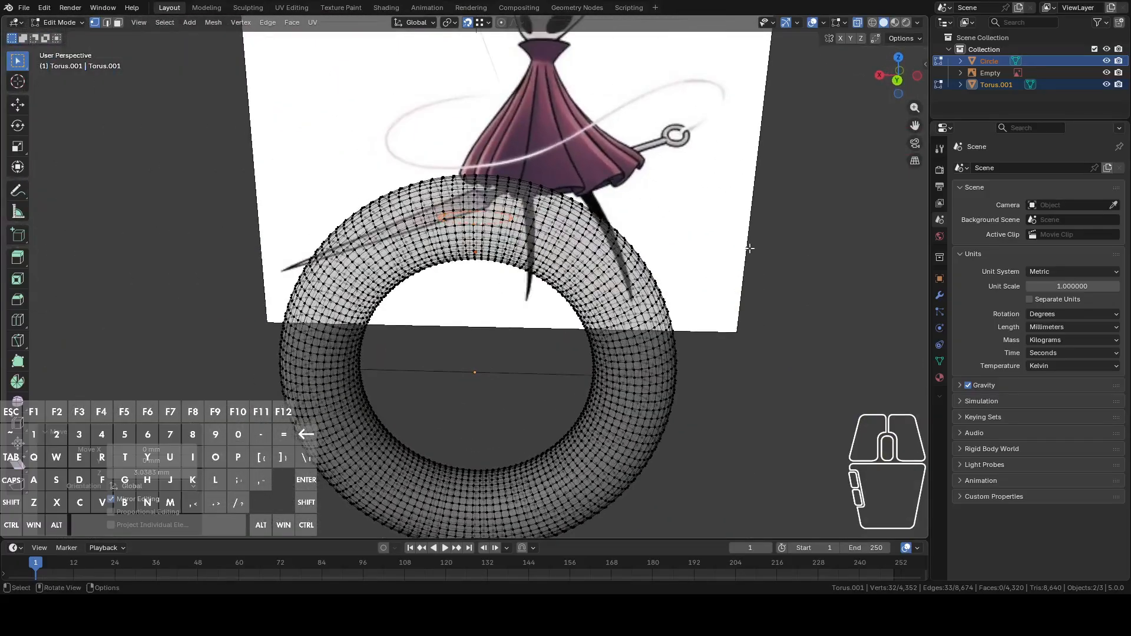
key(g)
key(z)
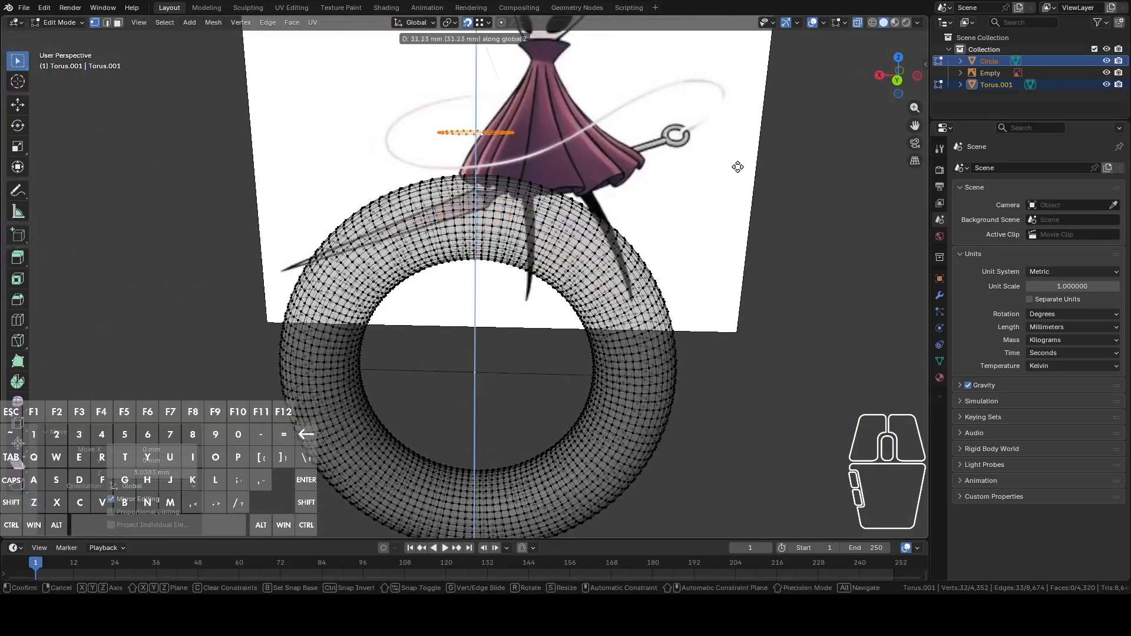
click(738, 168)
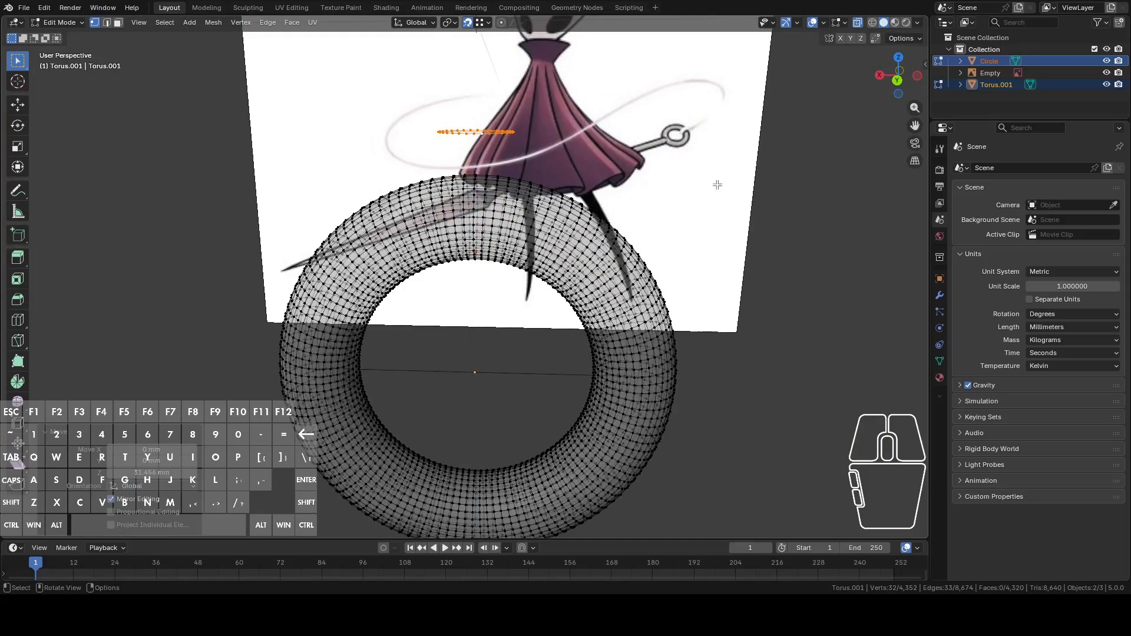
Step: Turn on the edge length display and measure the edges spanning the circle and the ring
key(Tab)
middle_drag(528, 182, 509, 196)
key(Tab)
key(2)
click(484, 159)
click(845, 22)
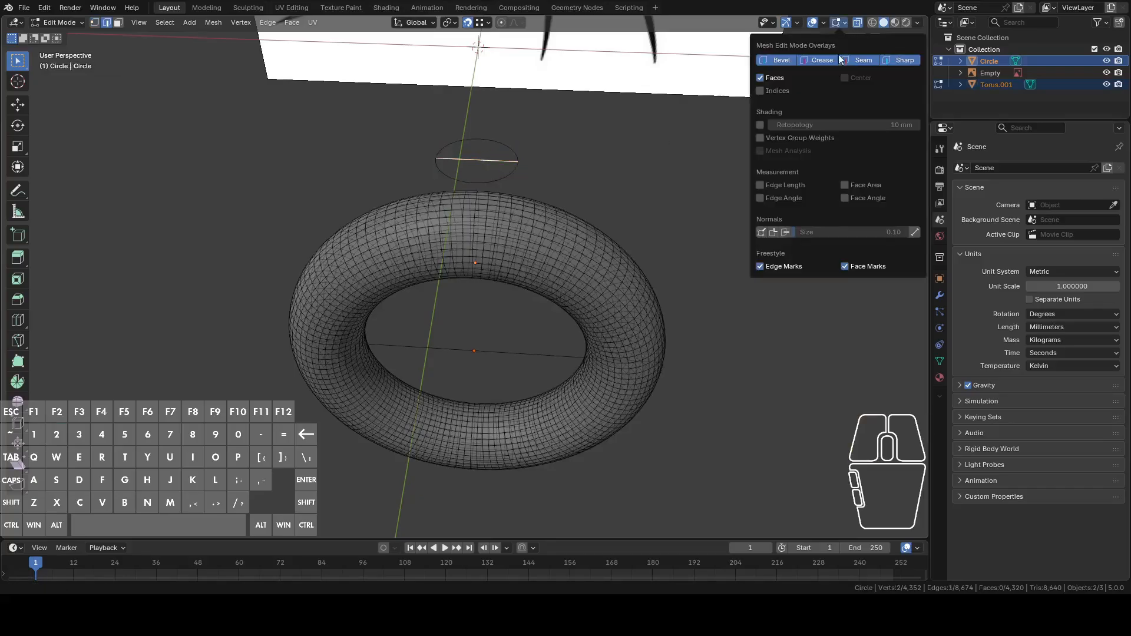
click(500, 345)
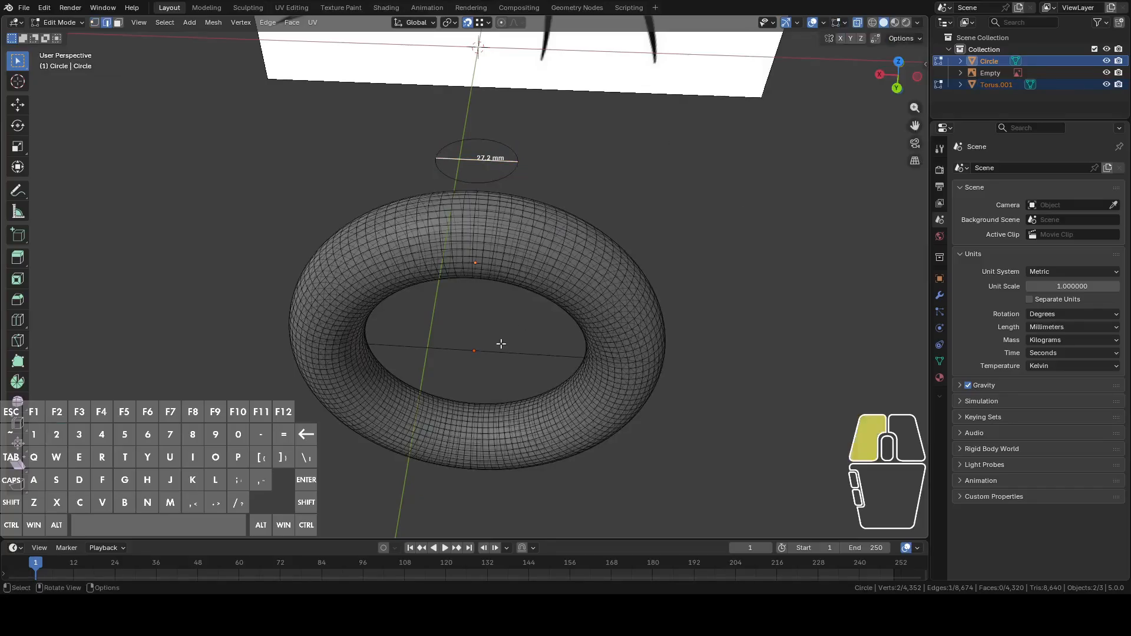
middle_drag(583, 334, 599, 377)
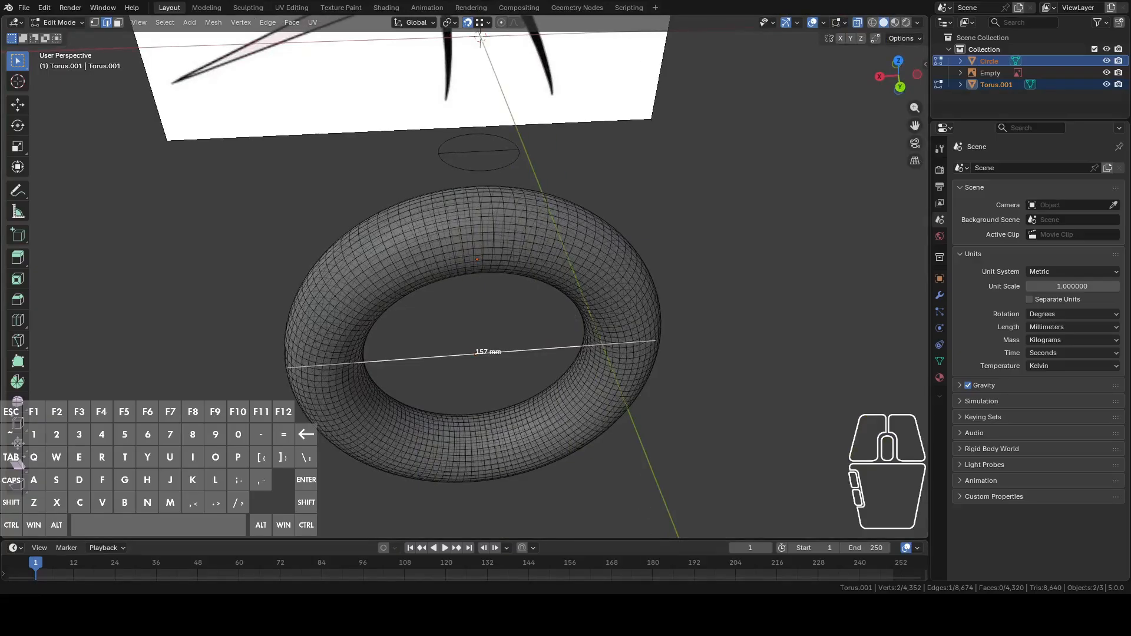
click(566, 615)
click(565, 615)
scroll(719, 306, down, 3)
middle_drag(717, 306, 683, 250)
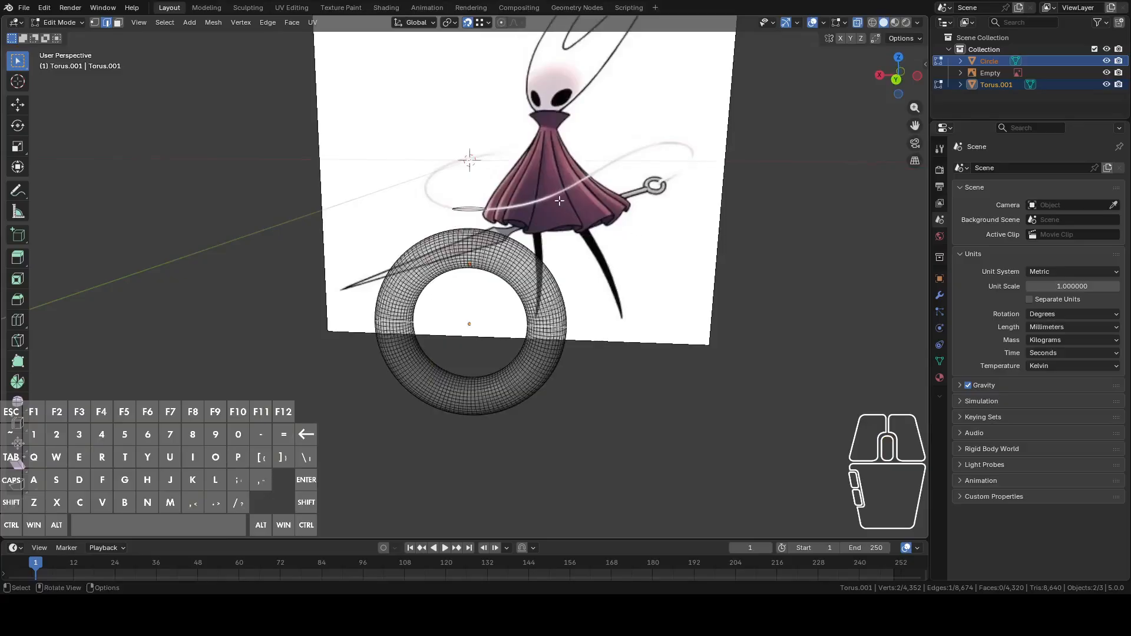
scroll(574, 206, up, 2)
middle_drag(574, 206, 594, 231)
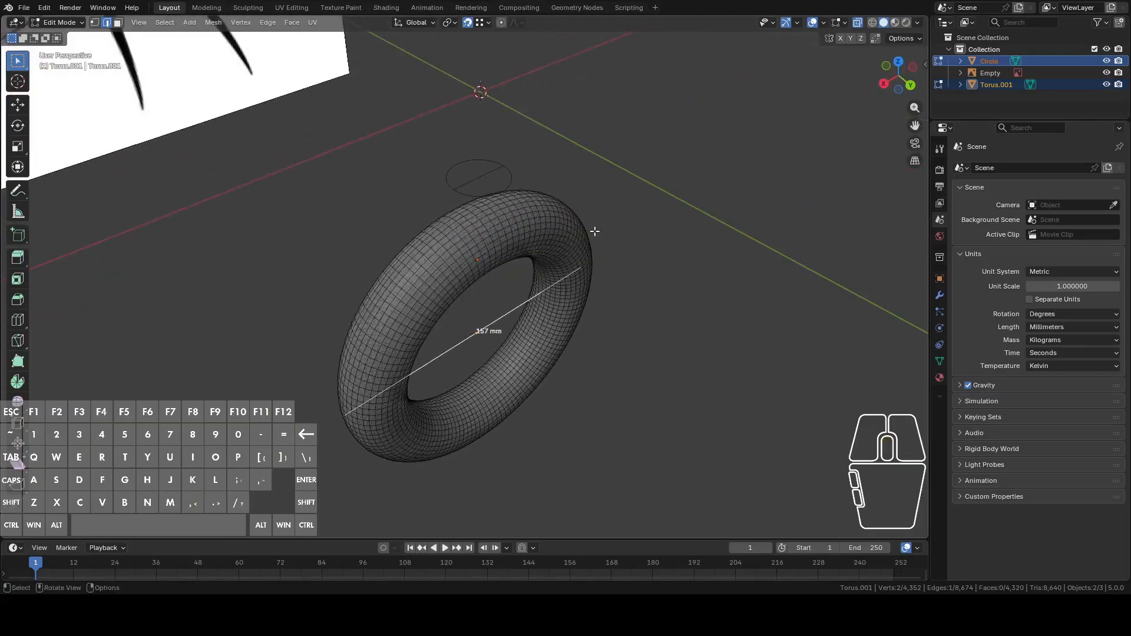
Step: Edit only the circle and delete the edge across its diameter
scroll(595, 231, up, 2)
key(Tab)
click(491, 89)
key(Tab)
key(2)
click(491, 88)
key(x)
click(483, 96)
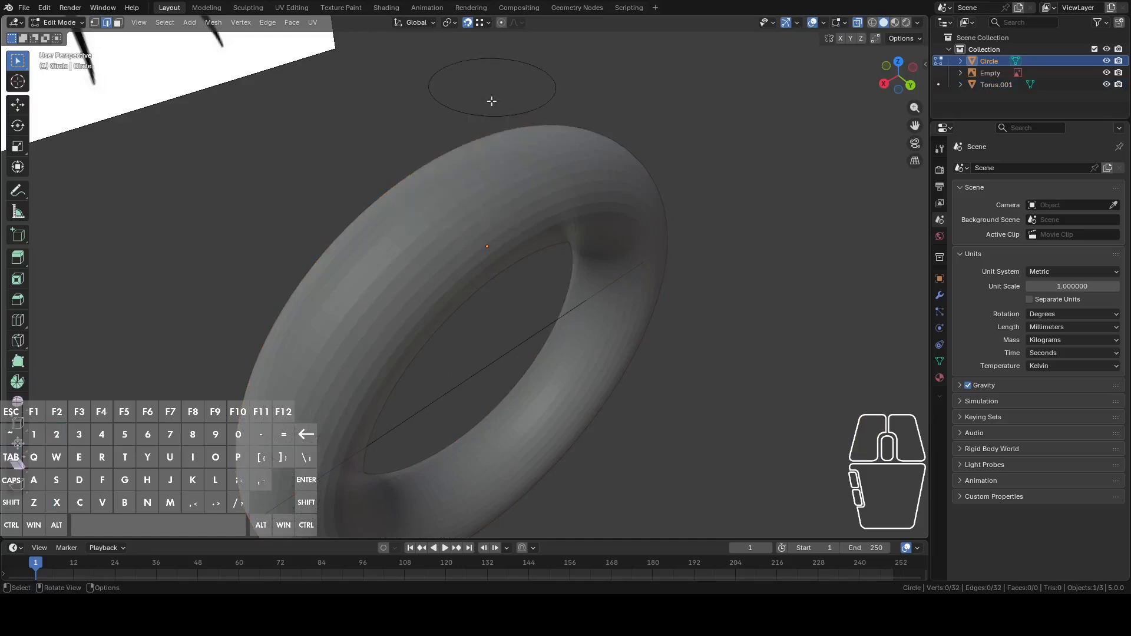
Step: Edit the ring with the circle selected as the cutter and Knife Project the circle onto the ring from the top view
key(Tab)
click(540, 196)
shift+middle_drag(613, 181, 577, 228)
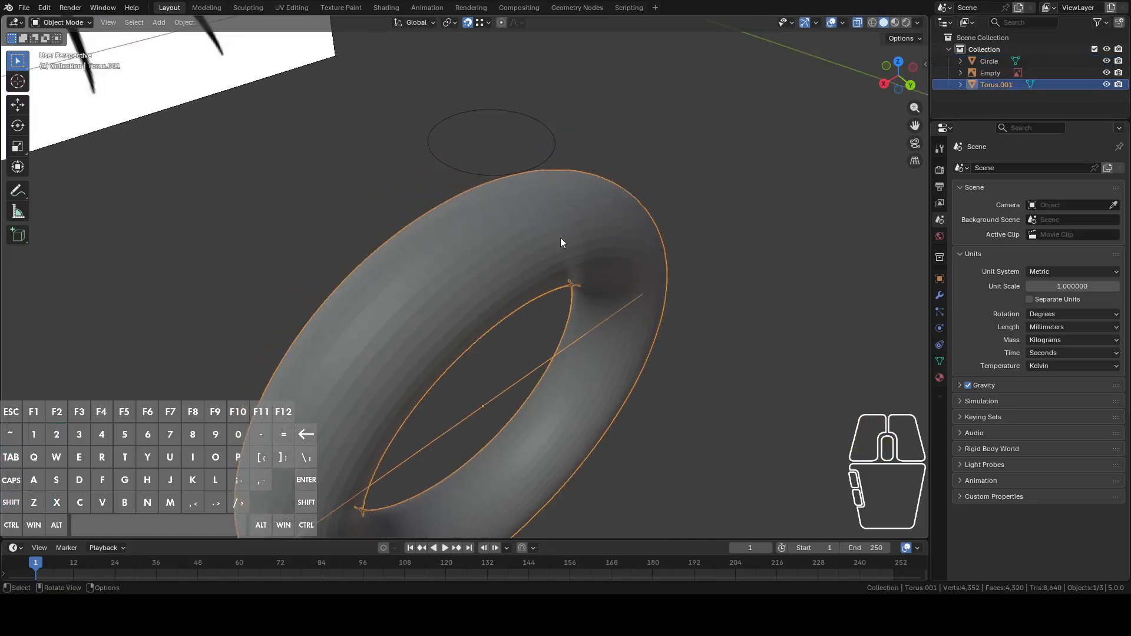
key(Tab)
key(ctrl)
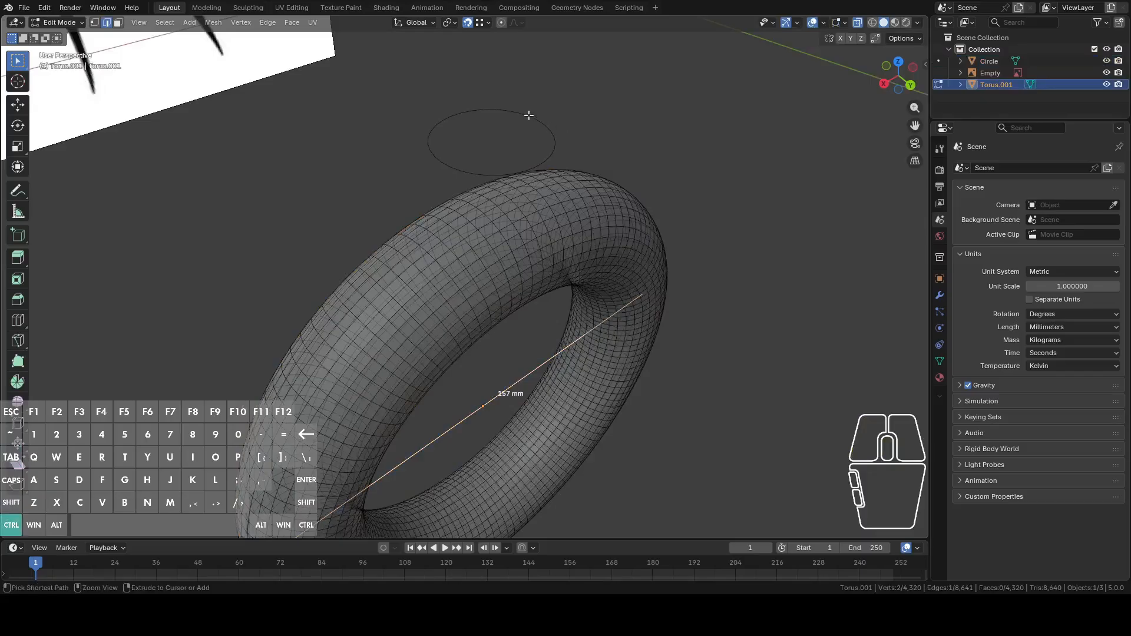
ctrl+click(529, 116)
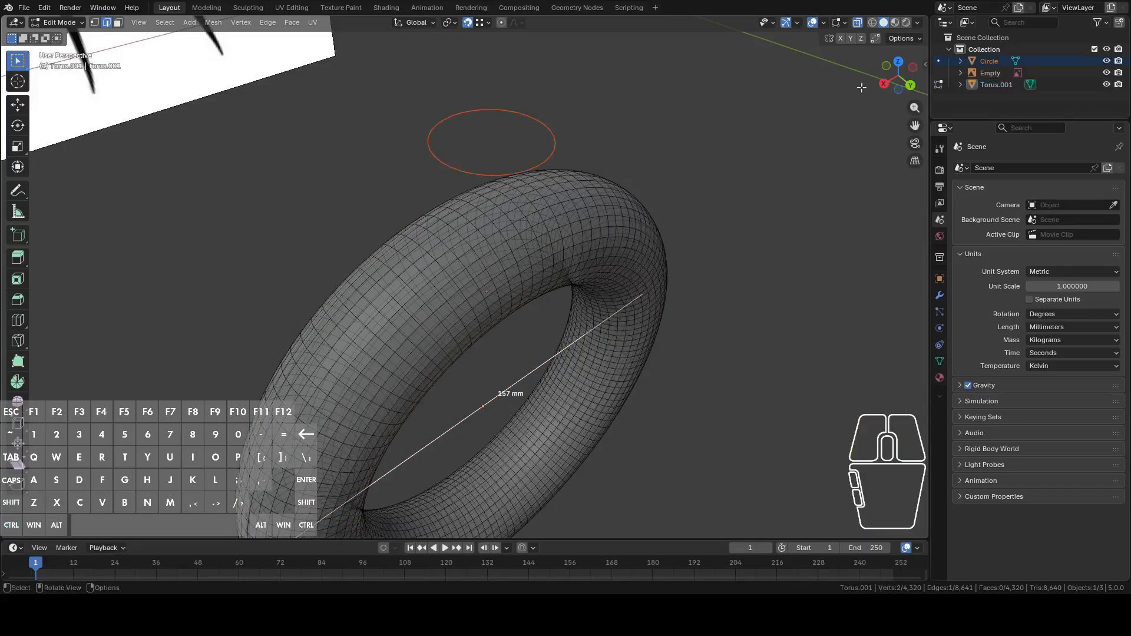
click(898, 63)
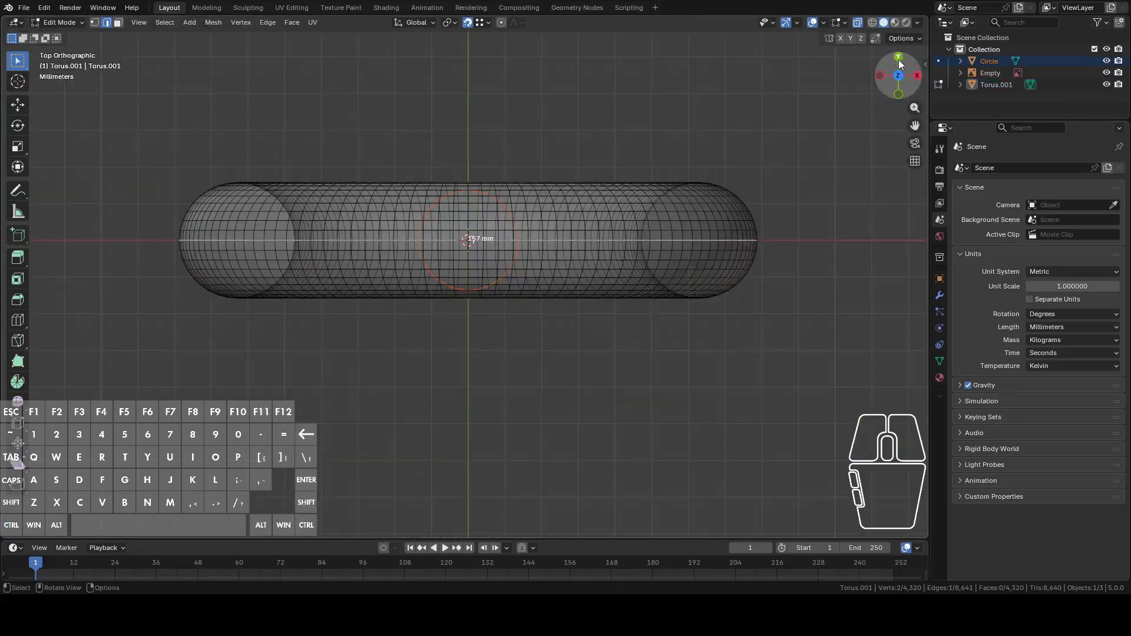
click(213, 22)
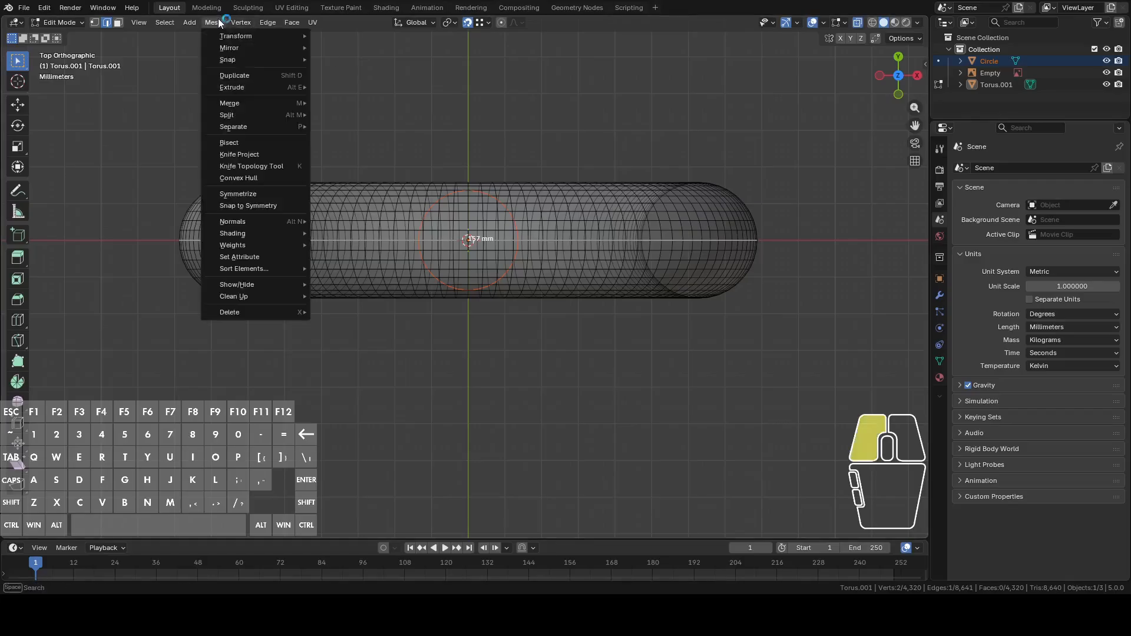
click(244, 154)
Step: Edit the ring and circle together, turn off the edge length display, and inspect the projected cut on the ring
middle_drag(670, 230, 530, 259)
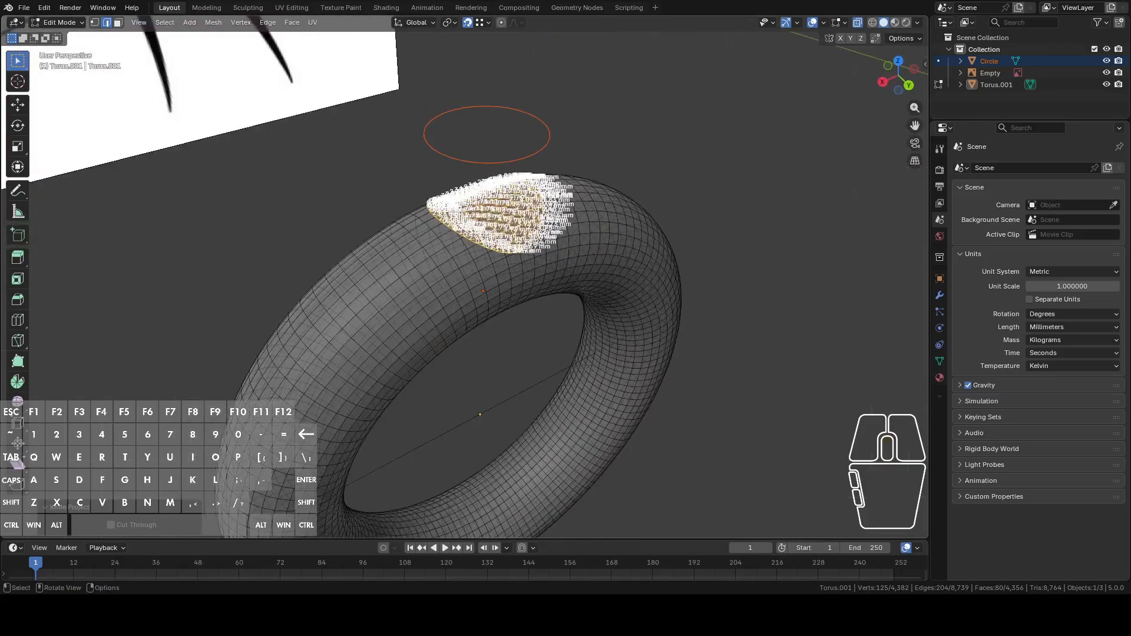
key(Tab)
key(Tab)
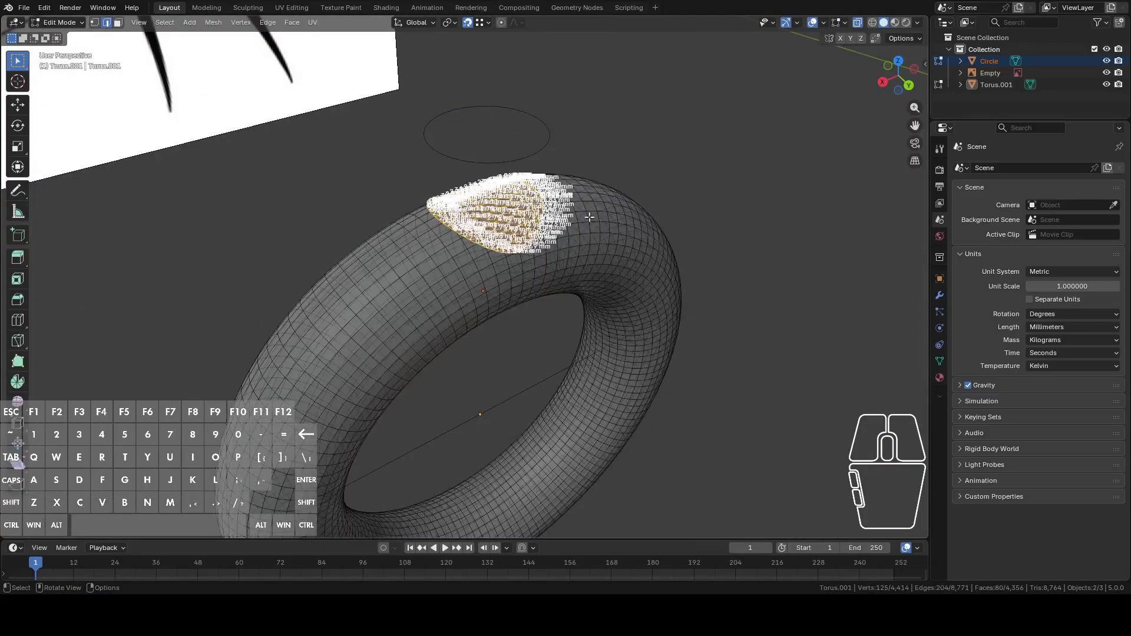
click(845, 23)
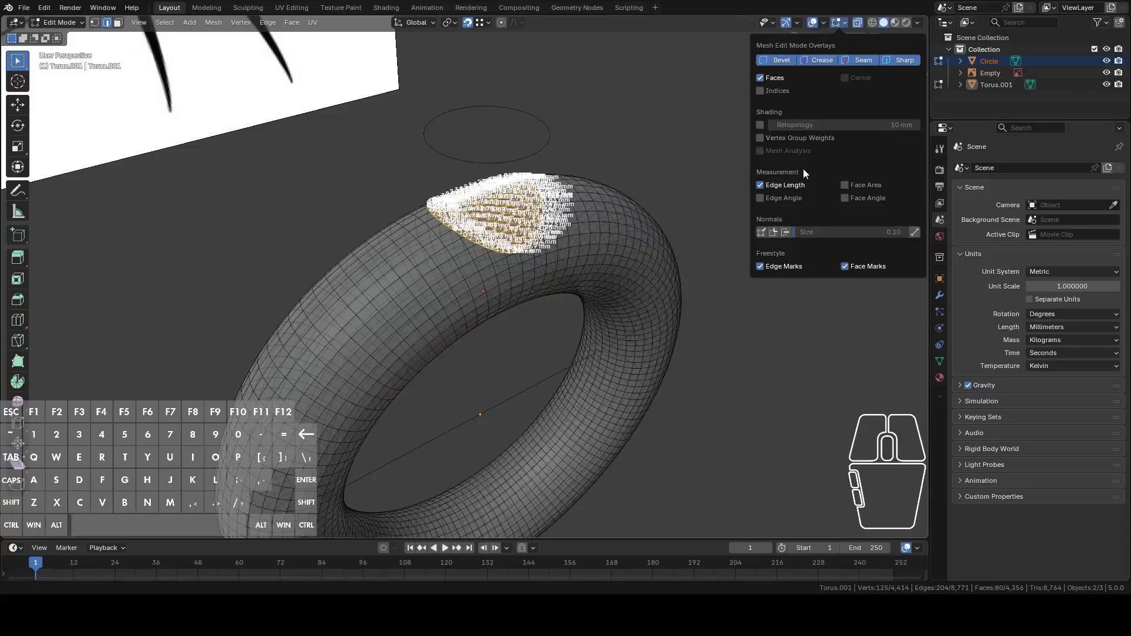
click(760, 185)
scroll(526, 236, up, 7)
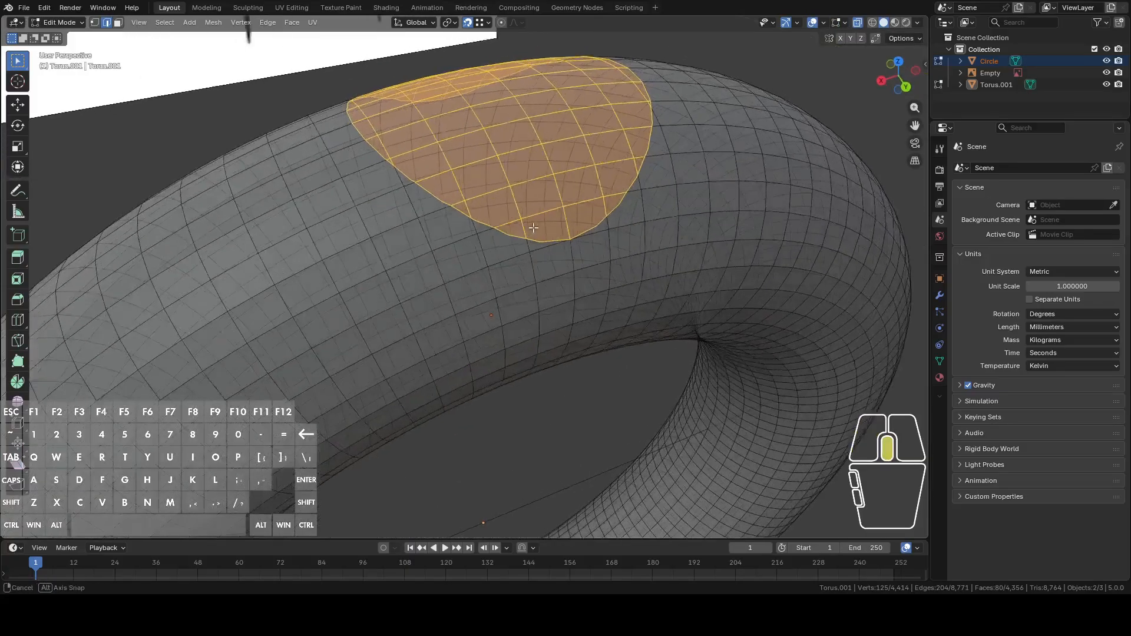
scroll(535, 241, down, 6)
middle_drag(663, 150, 747, 127)
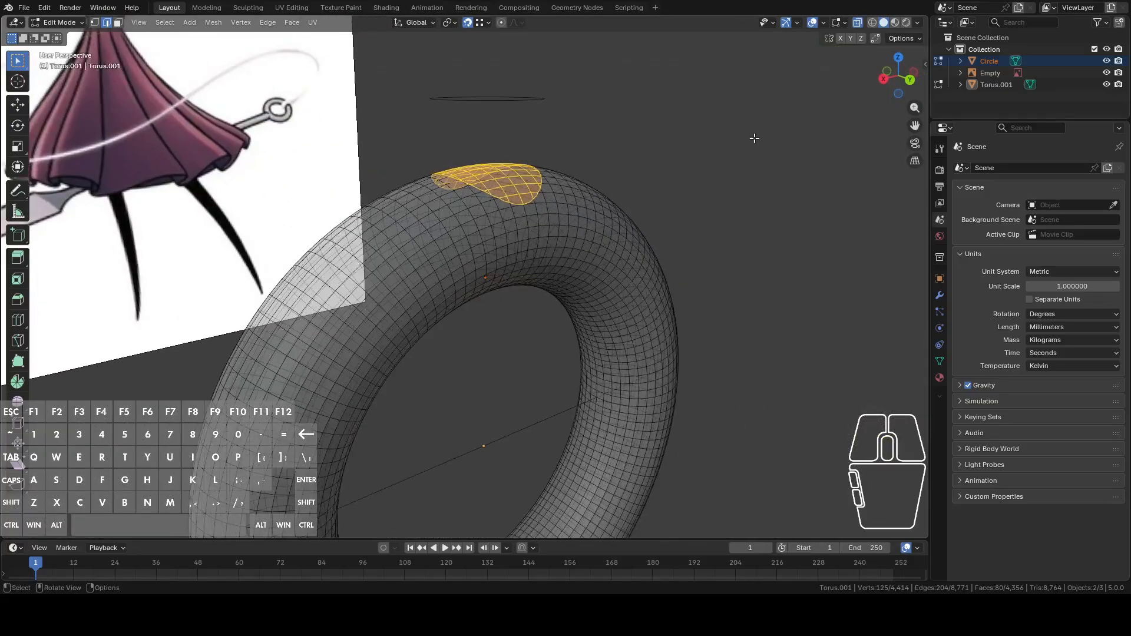
Step: Extrude the circular face region cut into the ring down along Z by about 14 mm
key(e)
key(z)
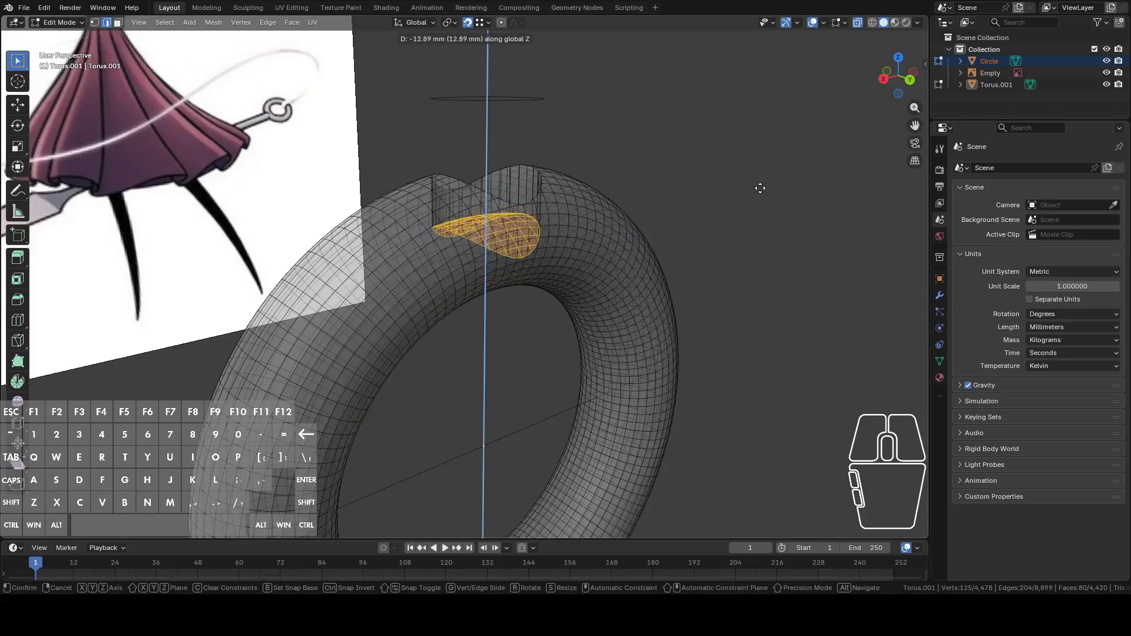
click(760, 192)
shift+middle_drag(760, 192, 751, 216)
scroll(752, 217, up, 2)
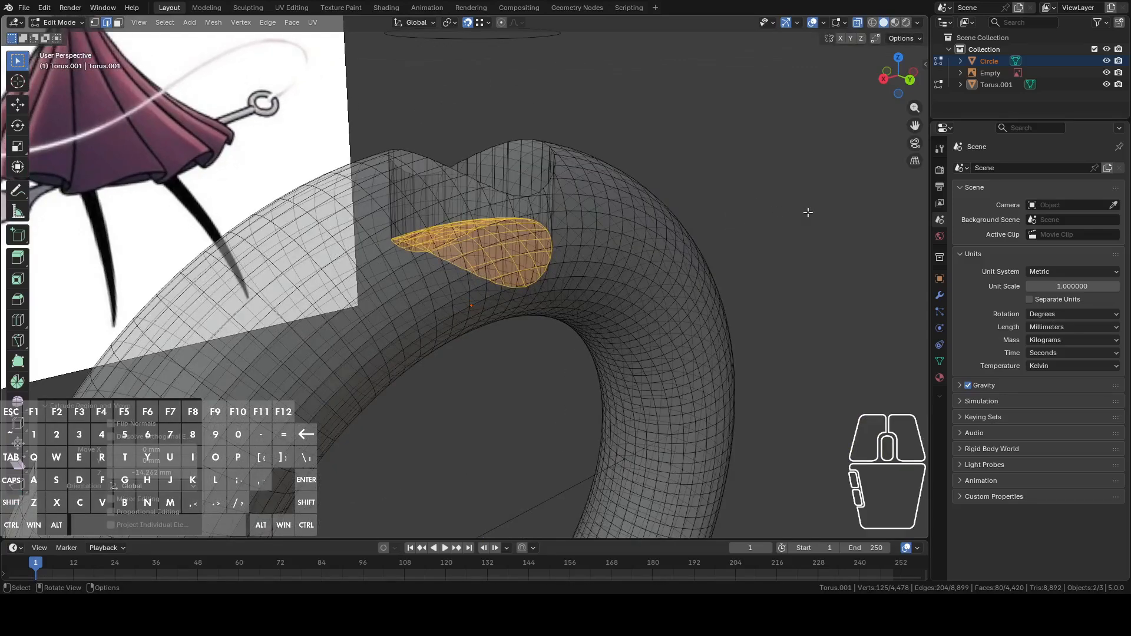
Step: Flatten the extruded region into a level pocket floor by scaling it to 0 along Z
key(s)
key(z)
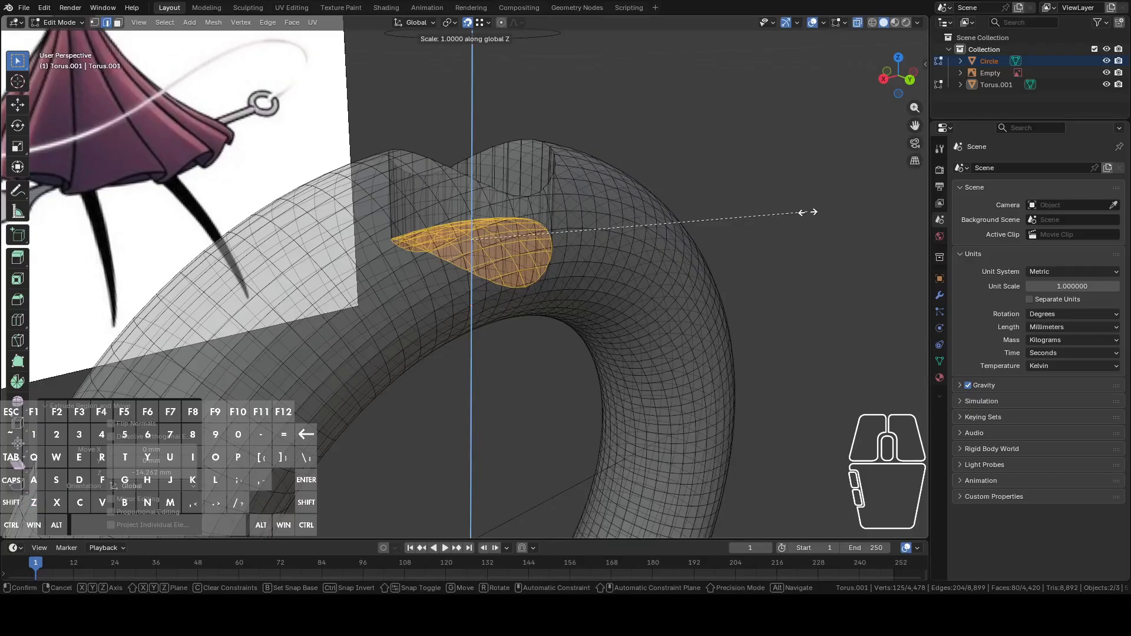
text(0)
key(Return)
middle_drag(800, 205, 797, 157)
Step: Lower the flat pocket floor along Z in the side view, fine-tuning its depth inside the ring's cross-section
click(915, 83)
key(g)
key(z)
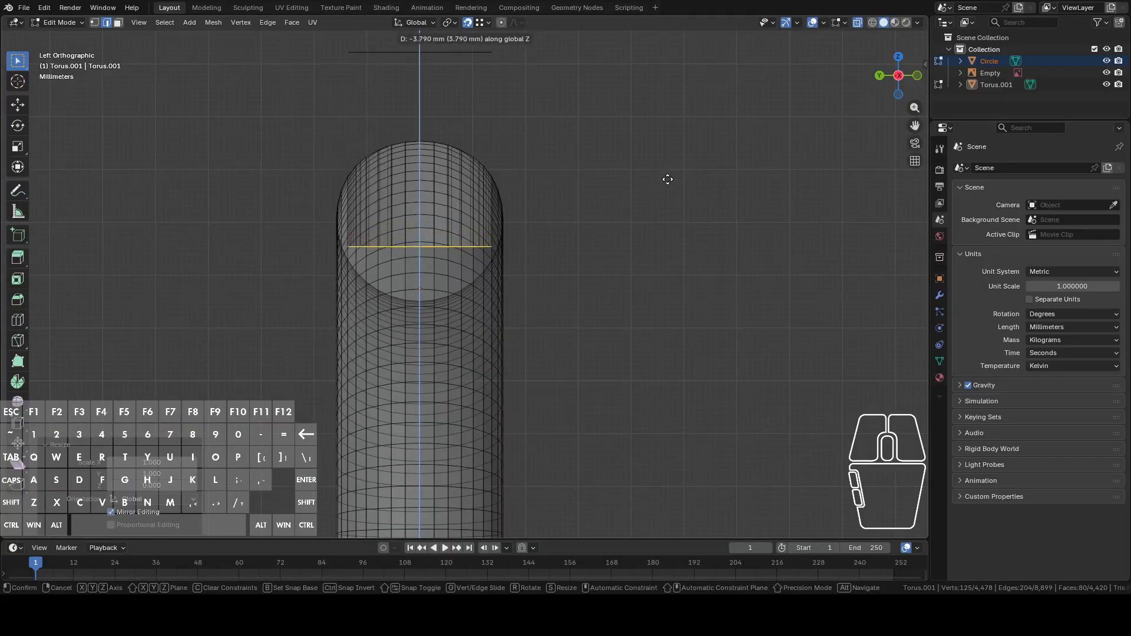
click(669, 170)
shift+middle_drag(669, 171, 662, 207)
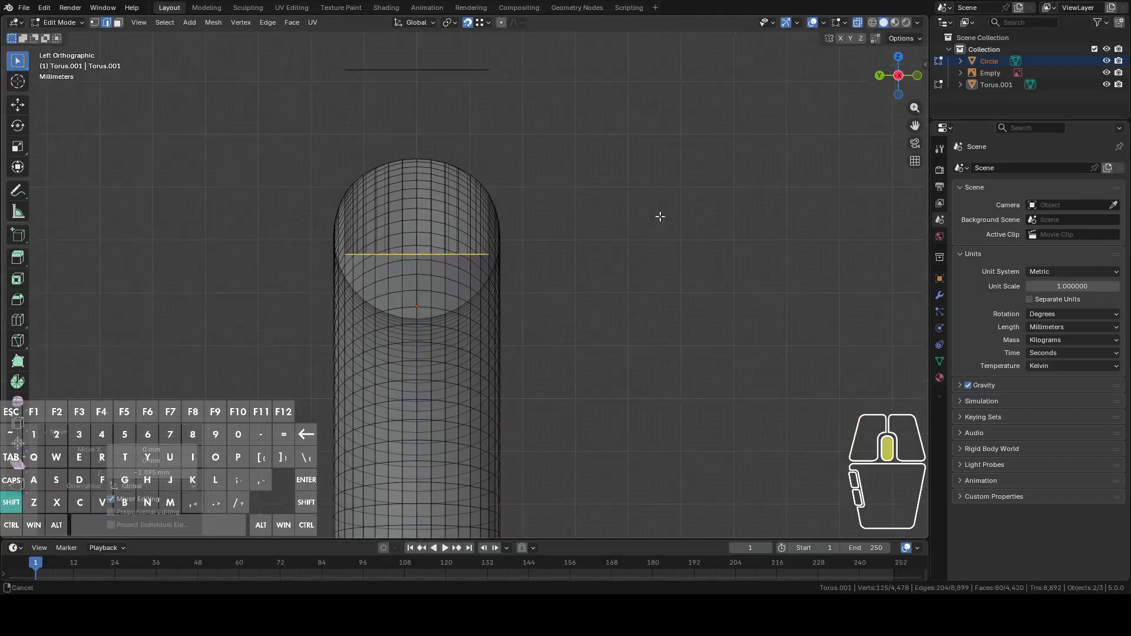
scroll(666, 236, up, 3)
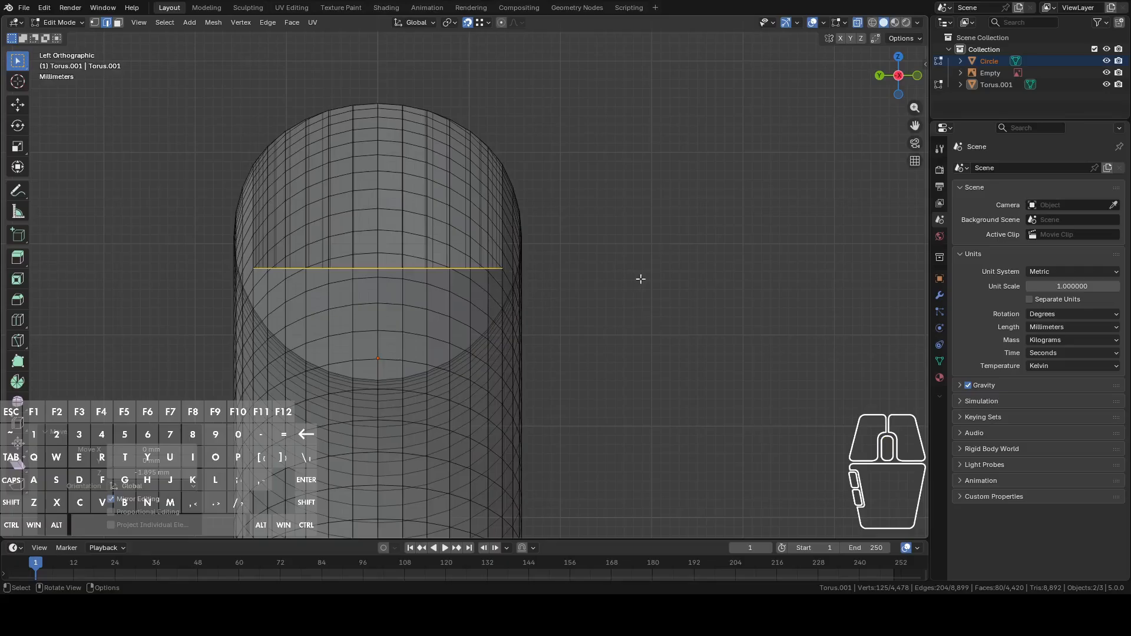
scroll(640, 279, up, 2)
key(g)
key(z)
key(shift)
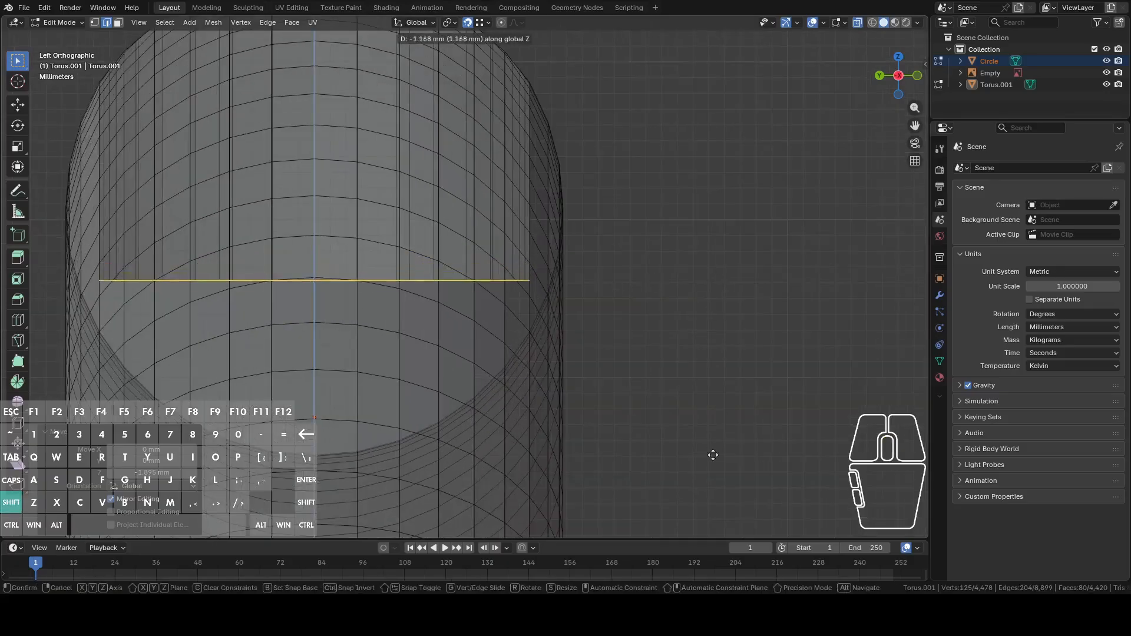
click(712, 497)
Step: Connect the pocket floor's rim to the nearby ring vertex with an edge and turn on edge length display to check the wall thickness
middle_drag(659, 409, 641, 361)
click(601, 356)
shift+click(597, 340)
key(f)
key(2)
click(844, 22)
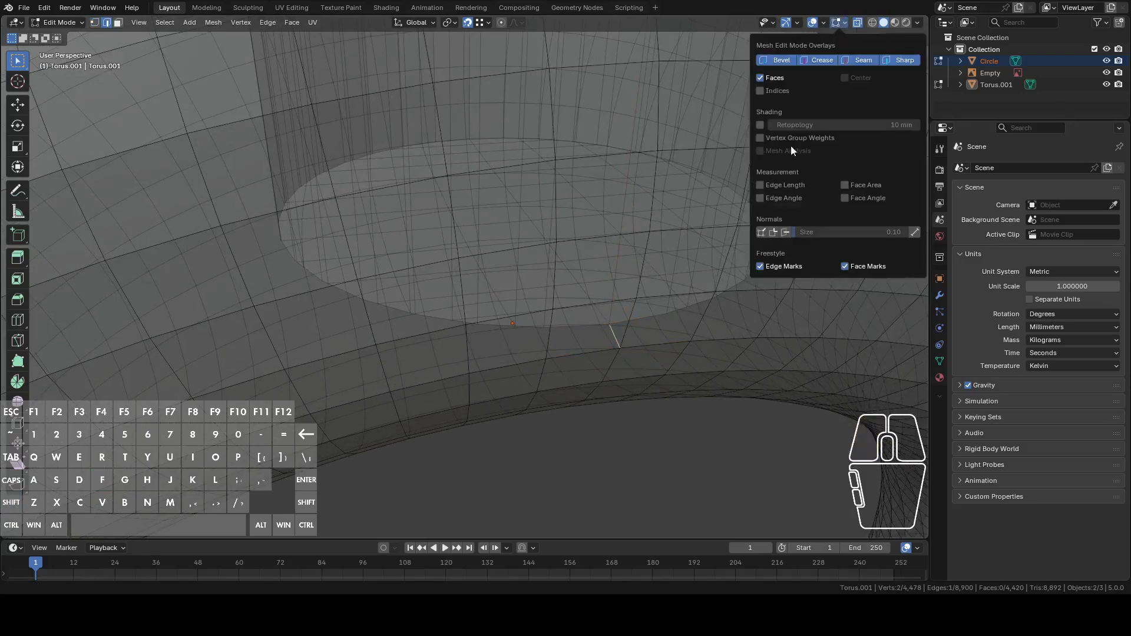
click(785, 182)
middle_drag(631, 434, 672, 285)
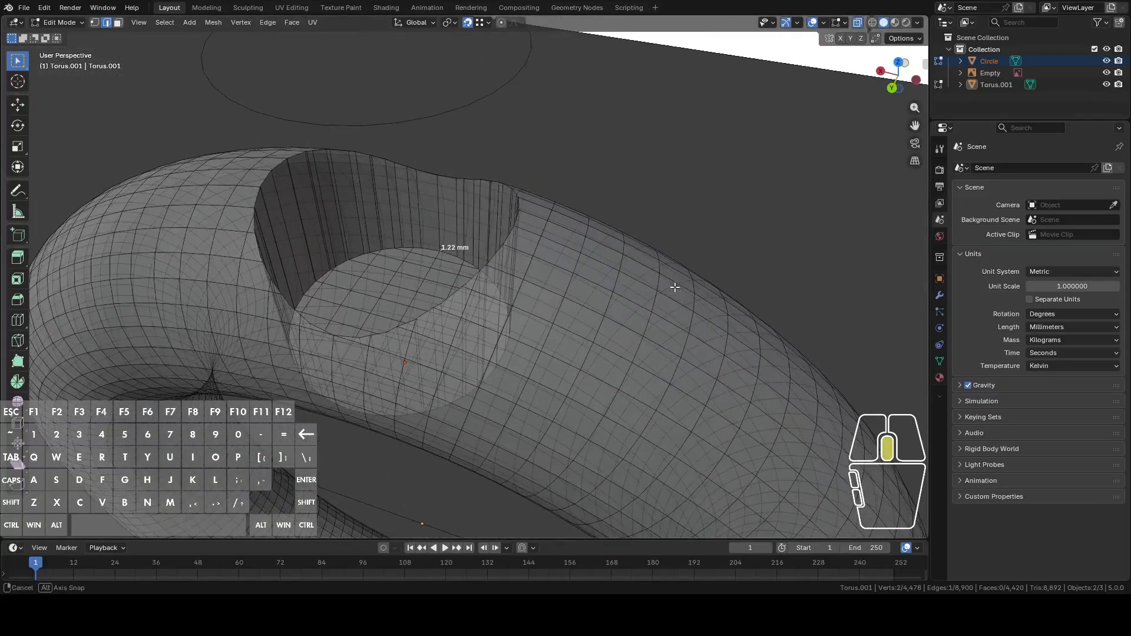
Step: Return to Object Mode and move the circle up along Z by about 67 mm, away from the ring
key(Tab)
middle_drag(550, 270, 595, 37)
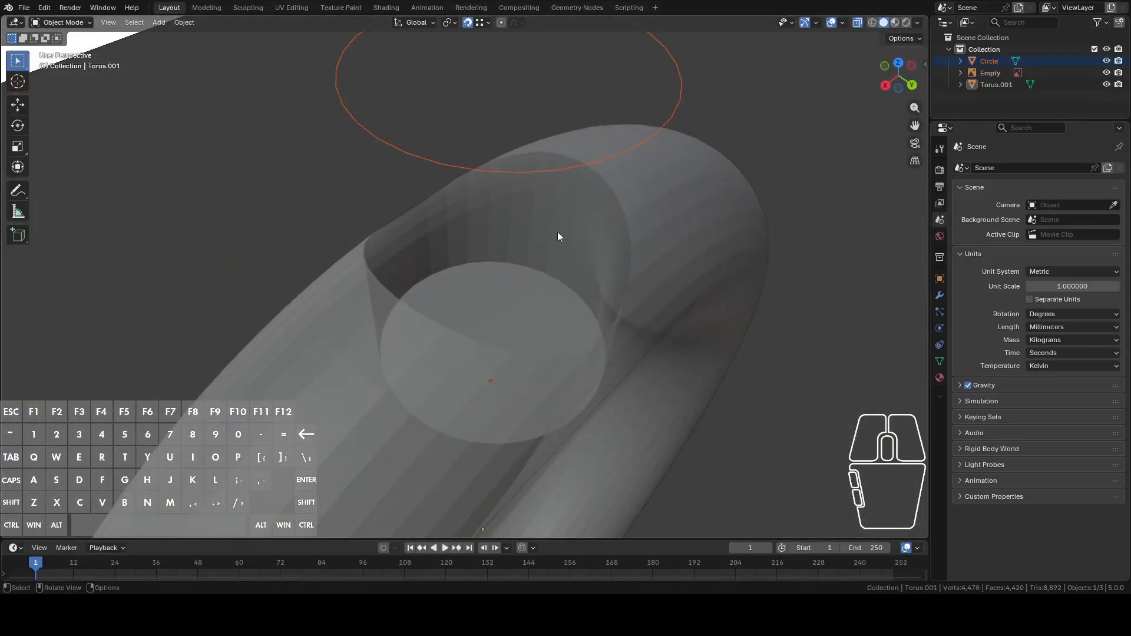
middle_drag(417, 279, 658, 289)
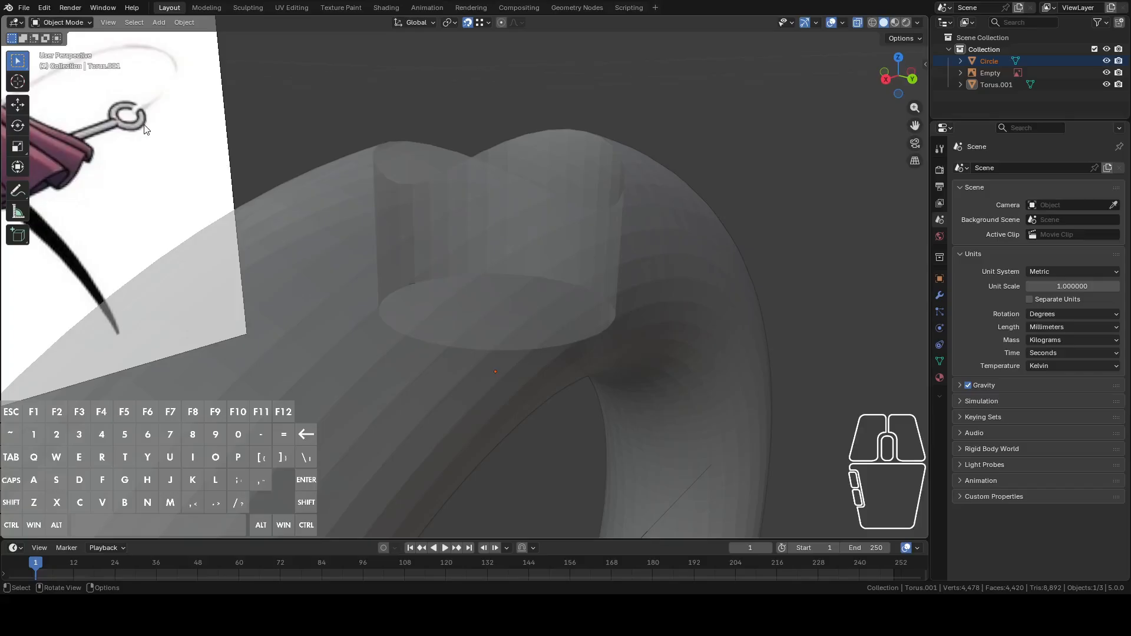
mouse_move(482, 238)
middle_down()
mouse_move(443, 271)
mouse_move(402, 278)
mouse_move(440, 243)
mouse_move(489, 236)
middle_up()
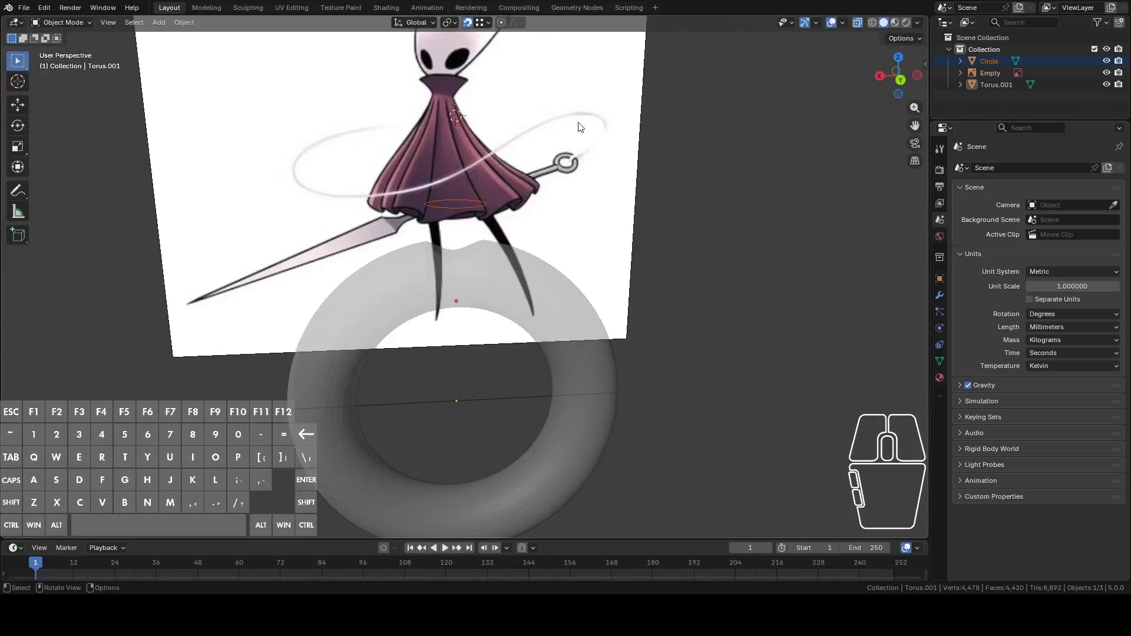
middle_drag(567, 284, 630, 274)
key(Tab)
key(Tab)
click(476, 210)
scroll(550, 187, down, 3)
scroll(639, 264, up, 4)
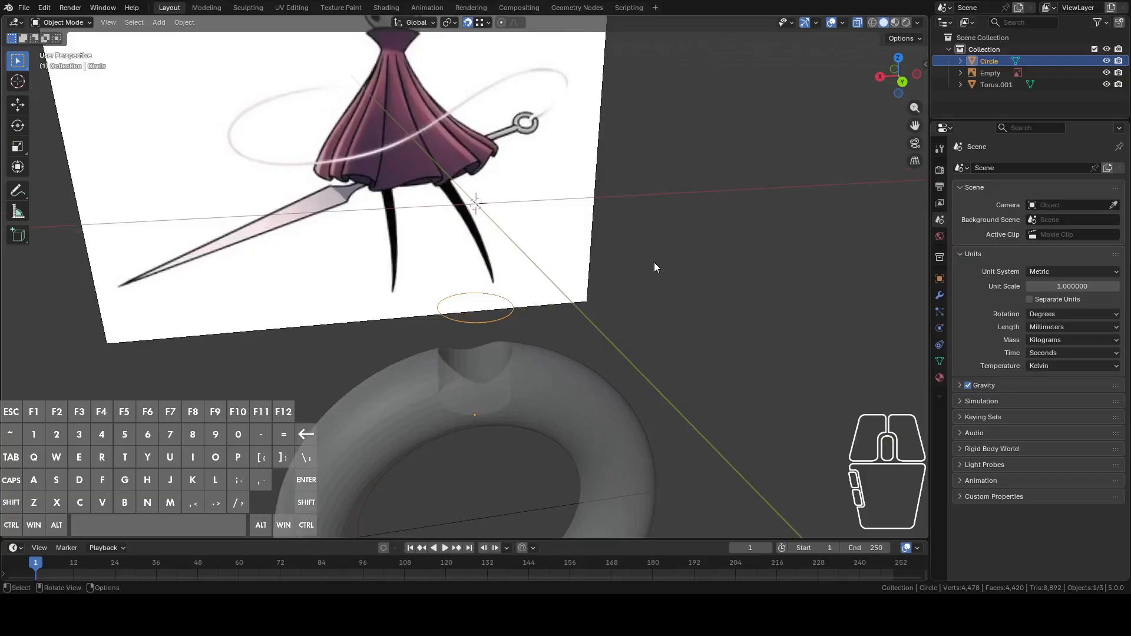
key(g)
key(z)
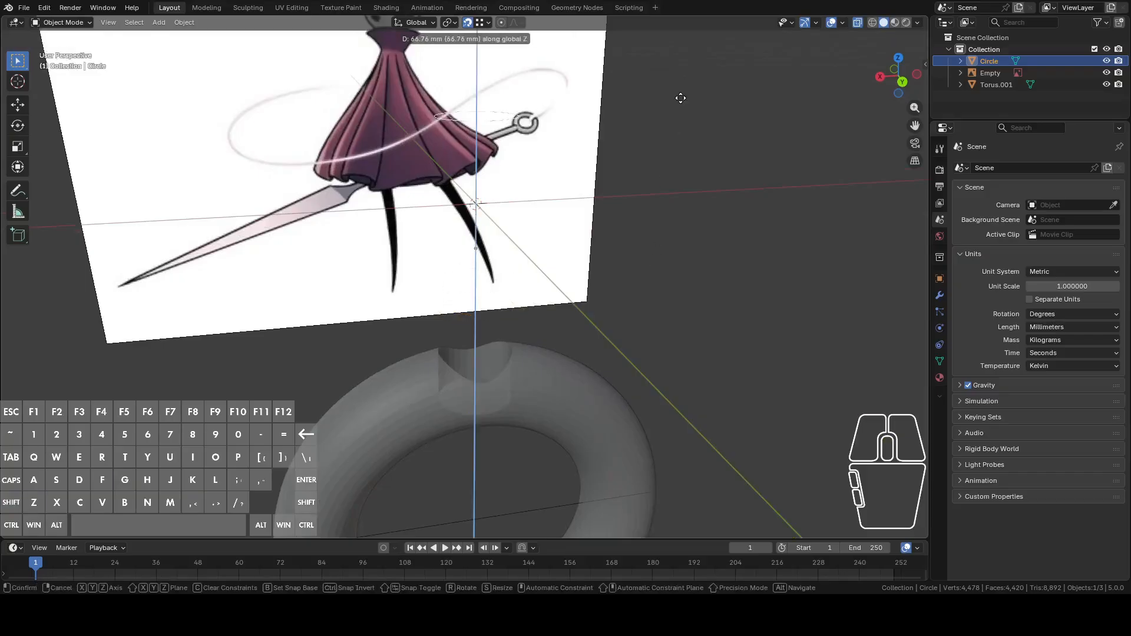
click(680, 98)
Step: Set the raised circle's origin to its geometry
middle_drag(676, 154, 701, 156)
right_click(701, 157)
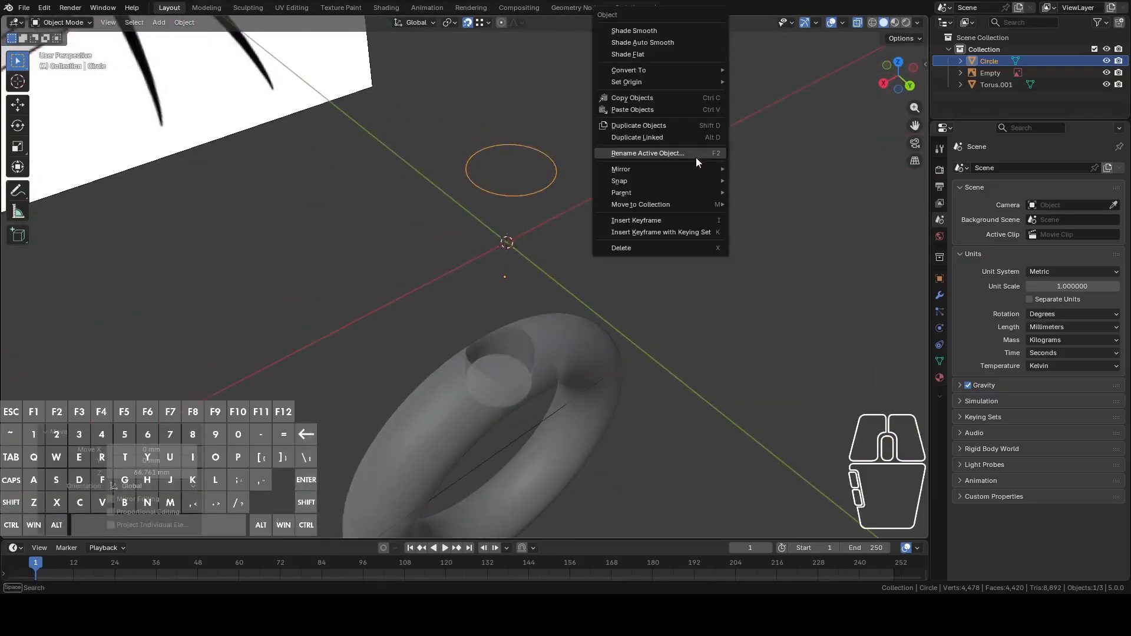
mouse_move(642, 81)
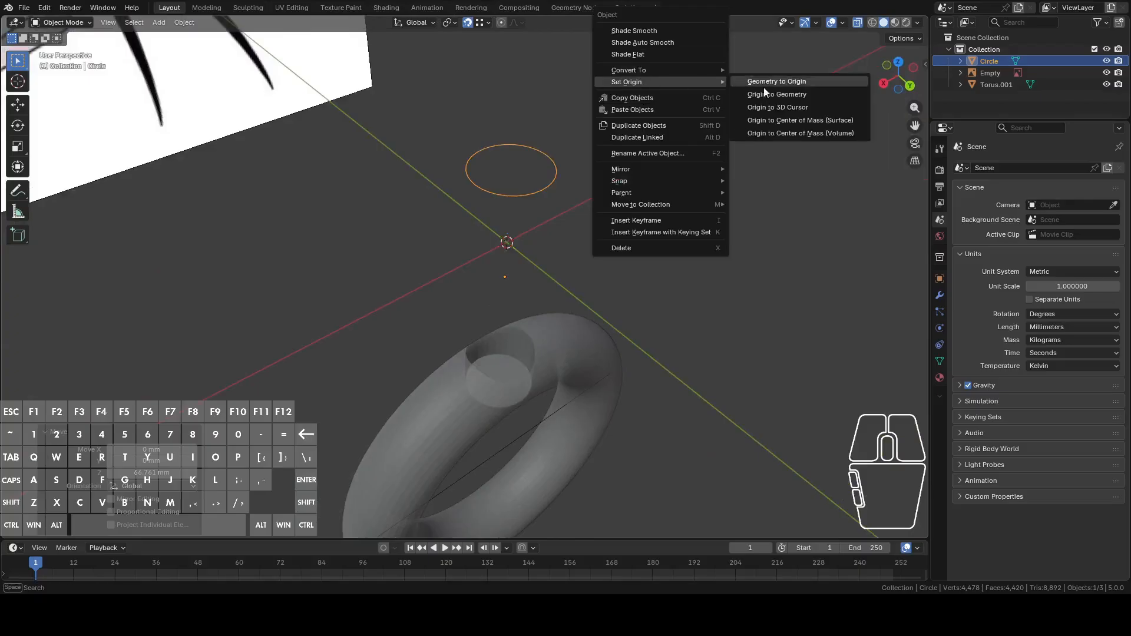
click(773, 94)
scroll(614, 248, down, 3)
middle_drag(613, 248, 602, 276)
scroll(574, 206, down, 1)
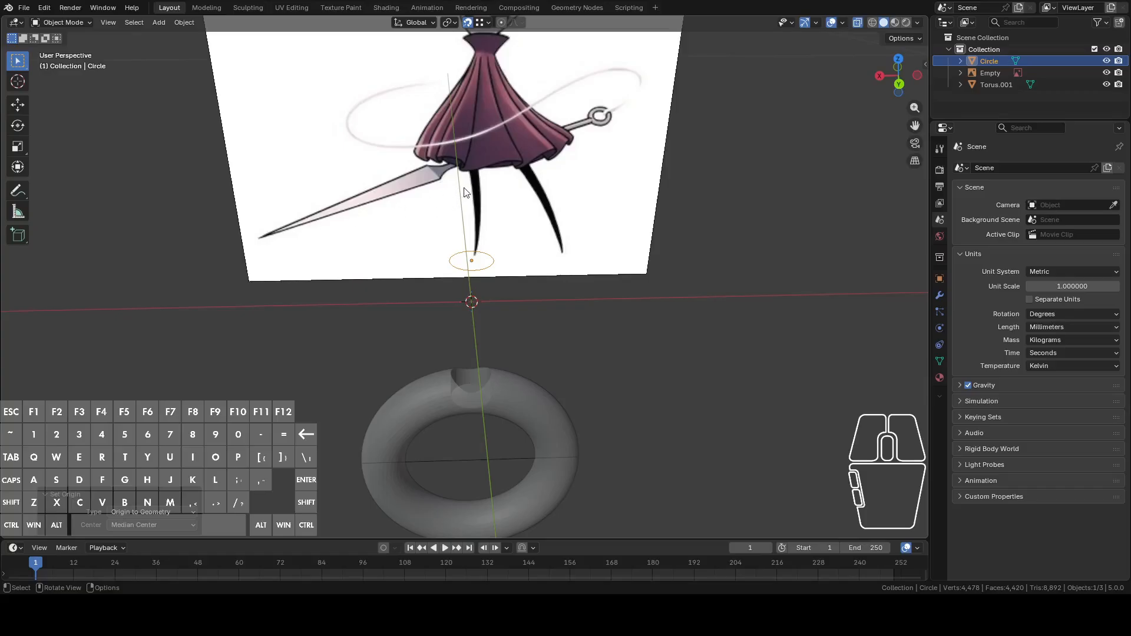
scroll(509, 207, up, 1)
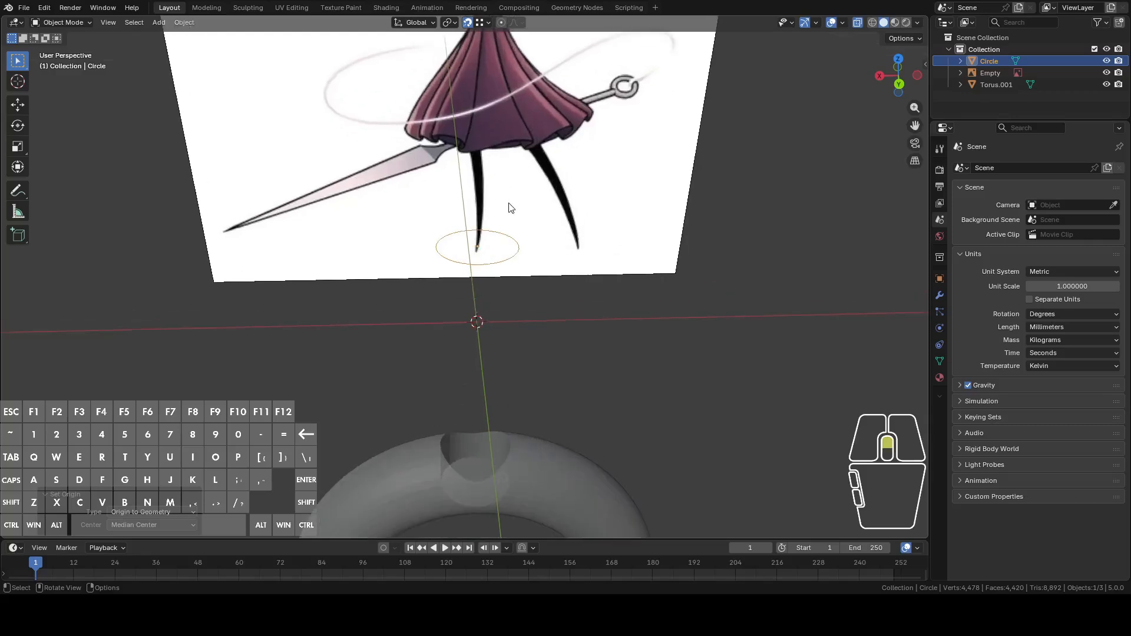
scroll(511, 215, up, 3)
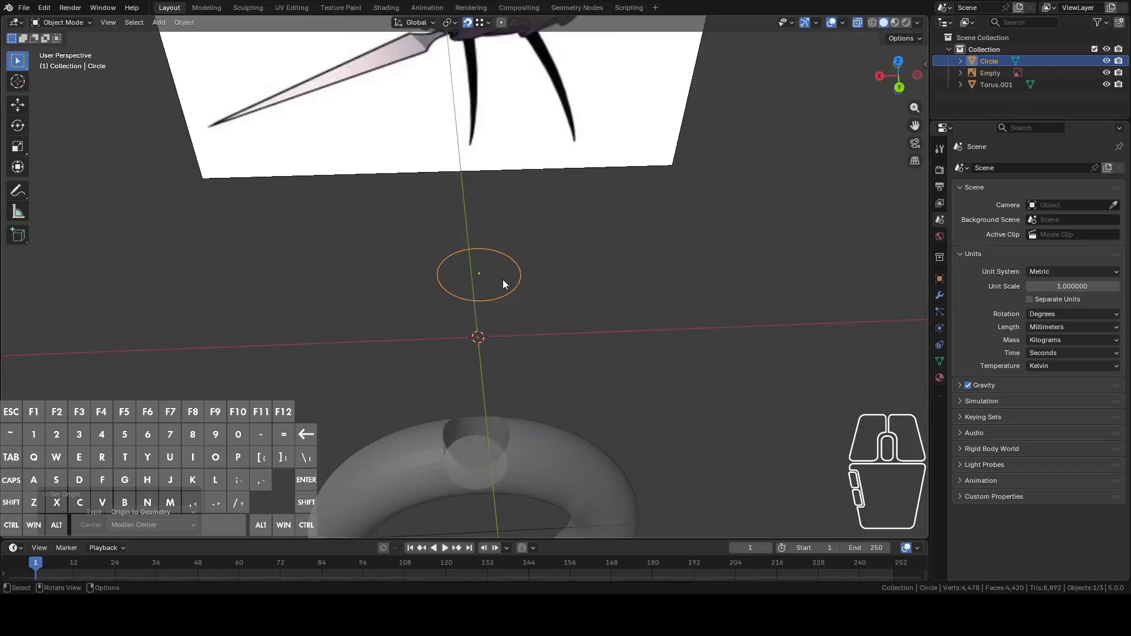
key(shift)
key(Tab)
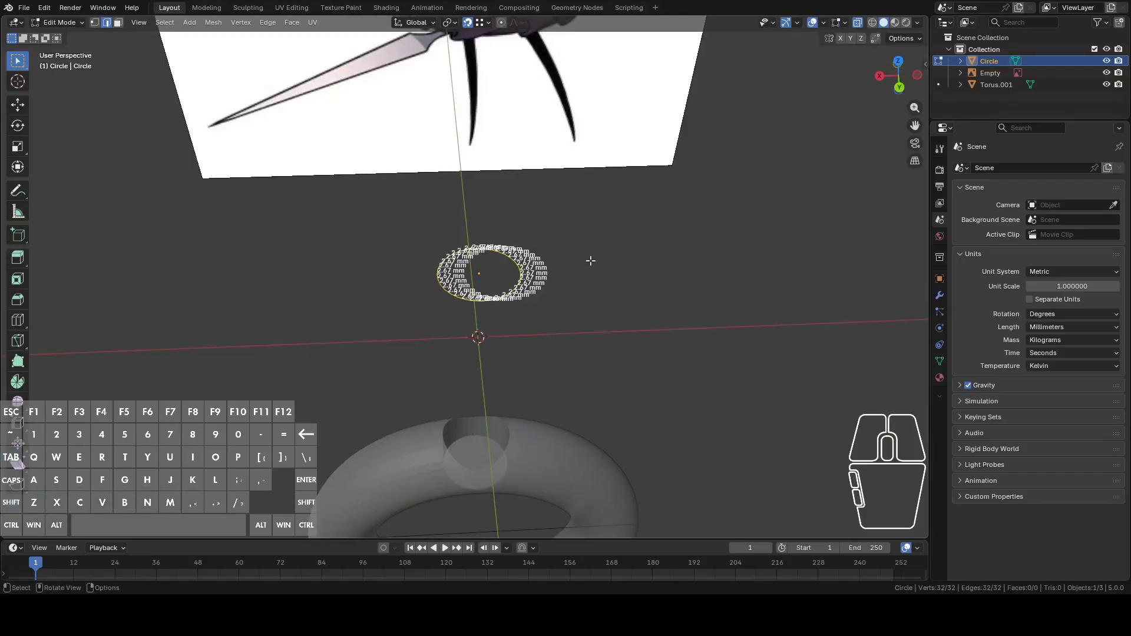
key(shift)
key(Tab)
Step: Deselect the circle and add a mesh plane with a size of 200 mm
click(603, 267)
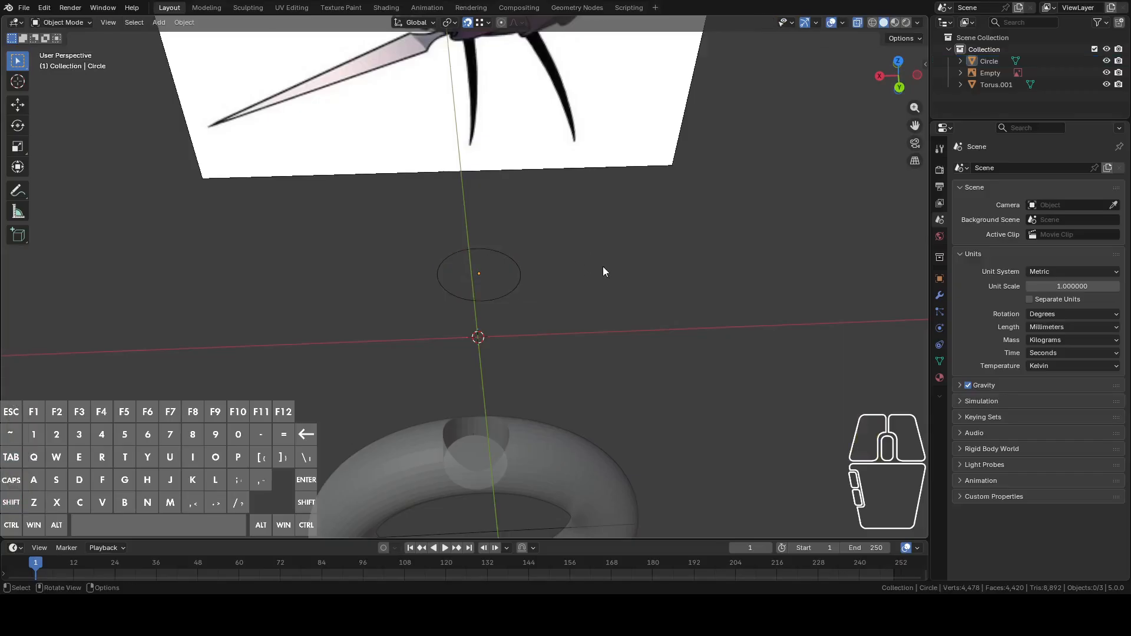
key(shift)
key(shift+a)
mouse_move(638, 273)
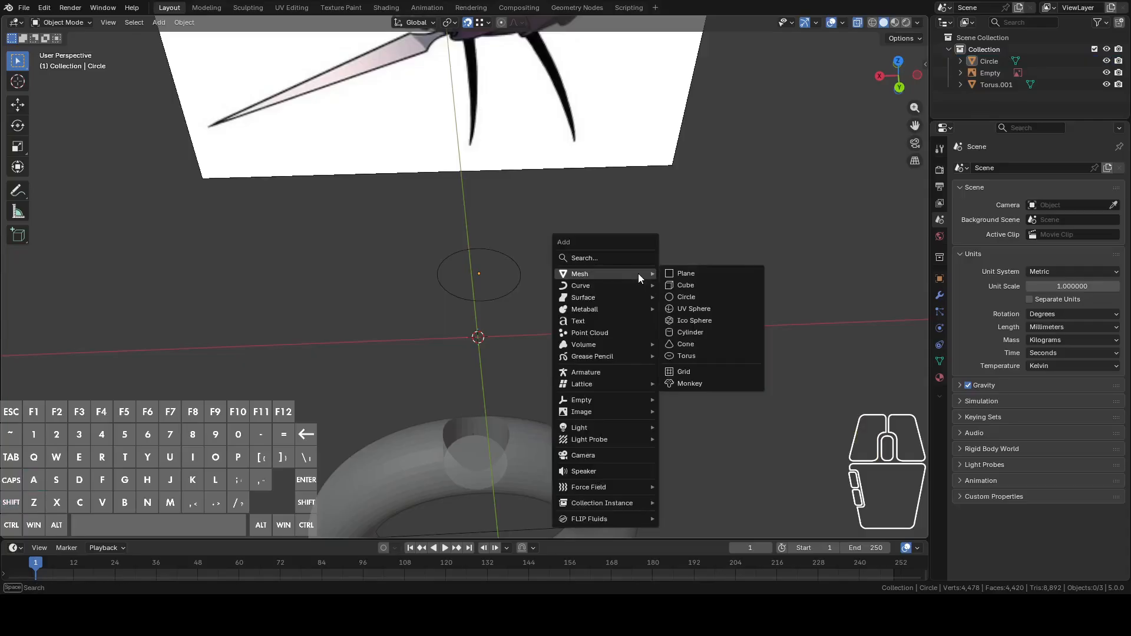
click(683, 273)
scroll(687, 274, down, 5)
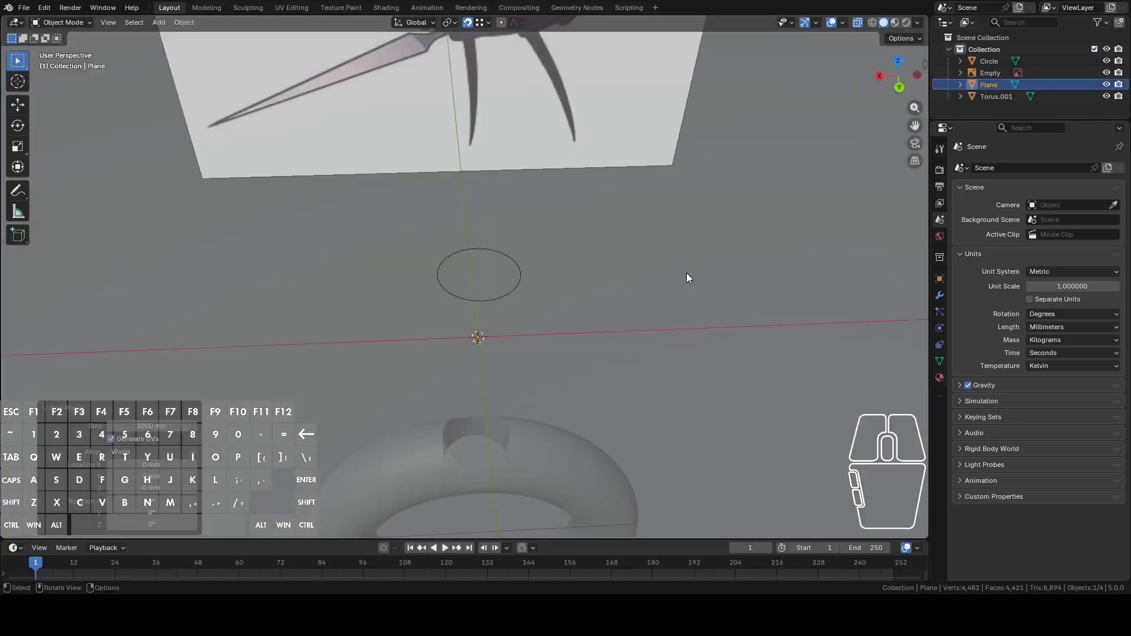
drag(160, 423, 195, 422)
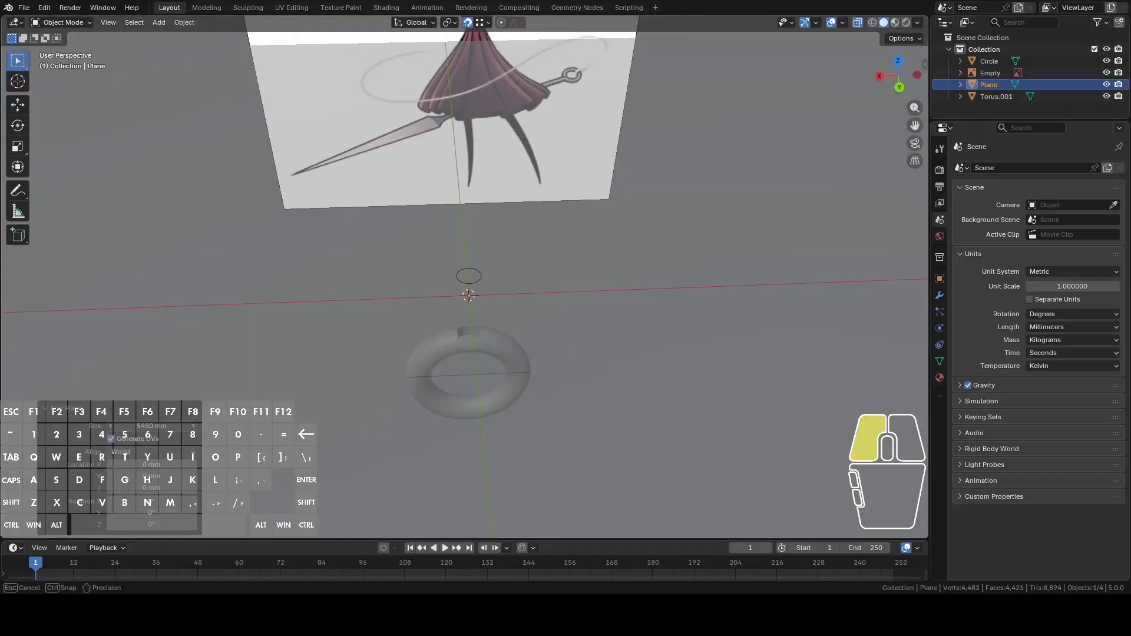
drag(195, 424, 136, 424)
Step: Rotate the plane 45 degrees about the Z axis so its corners lie on the X and Y axes
middle_drag(633, 316, 666, 321)
key(r)
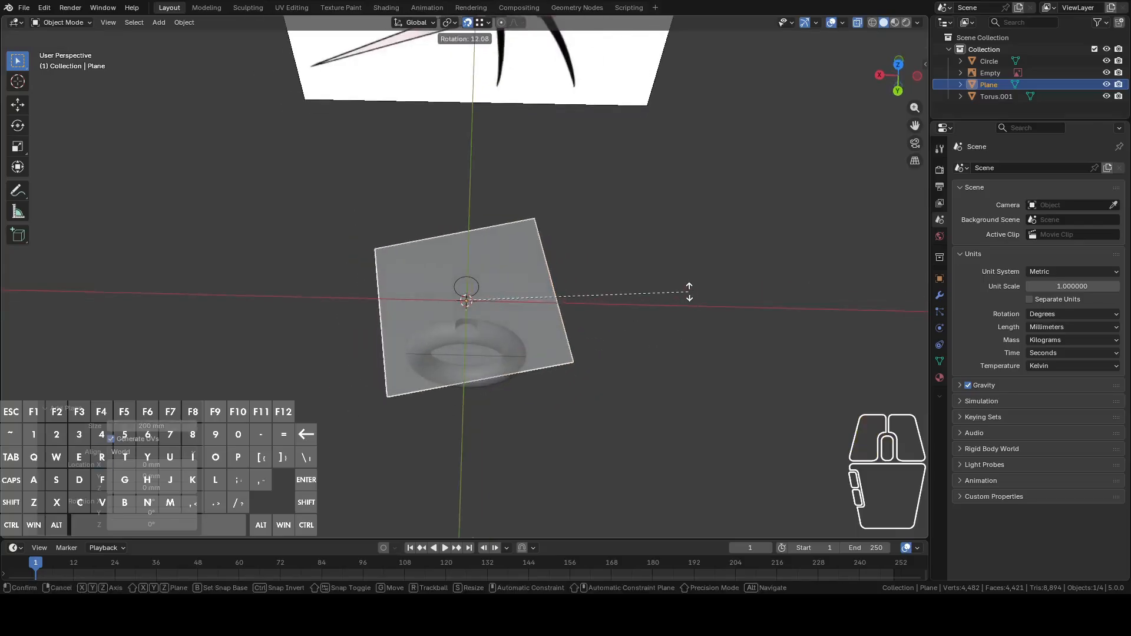
key(z)
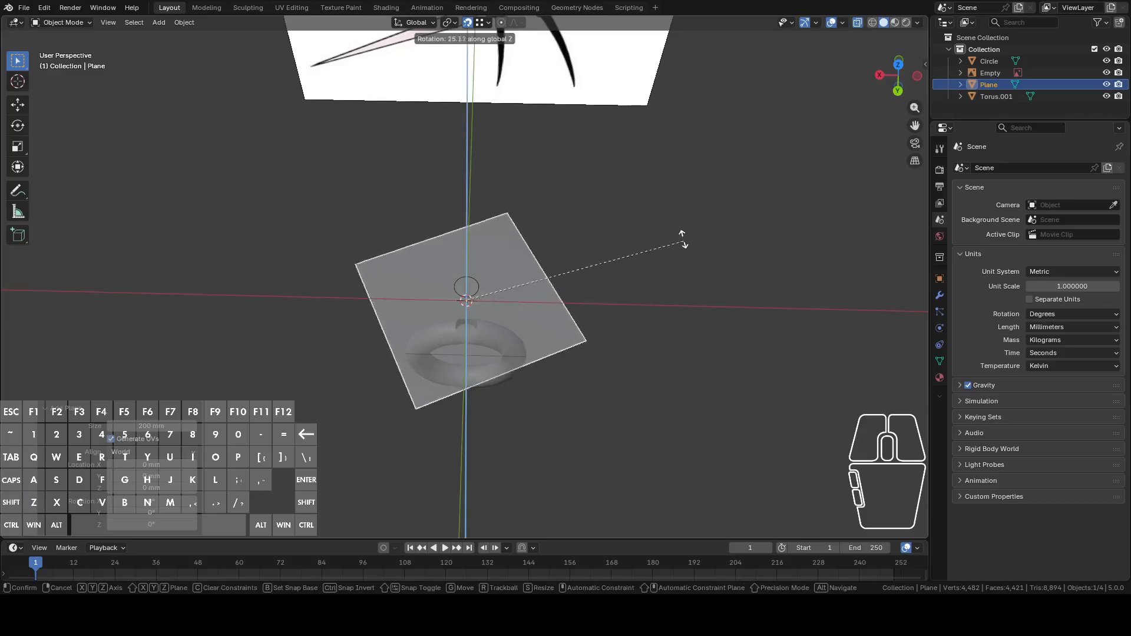
key(ctrl)
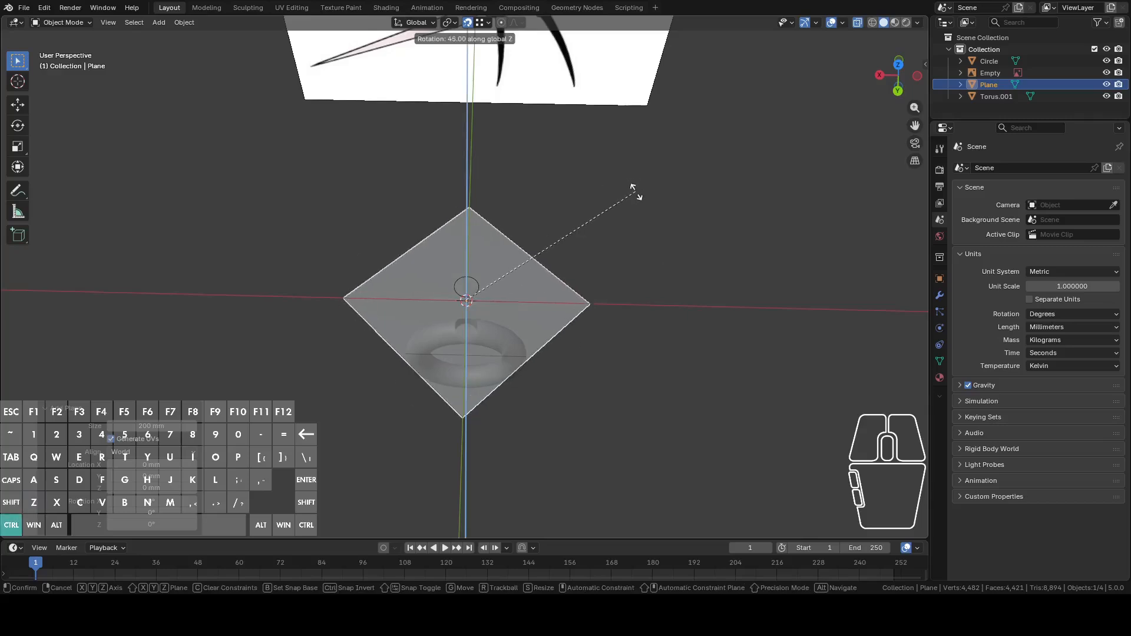
click(635, 191)
Step: Edit the plane and scale its two corners on the Y axis toward the center by about 0.39 to form a narrow diamond
mouse_move(659, 276)
middle_down()
mouse_move(549, 261)
mouse_move(591, 303)
mouse_move(655, 332)
mouse_move(755, 297)
mouse_move(793, 270)
mouse_move(657, 289)
middle_up()
key(Tab)
click(614, 286)
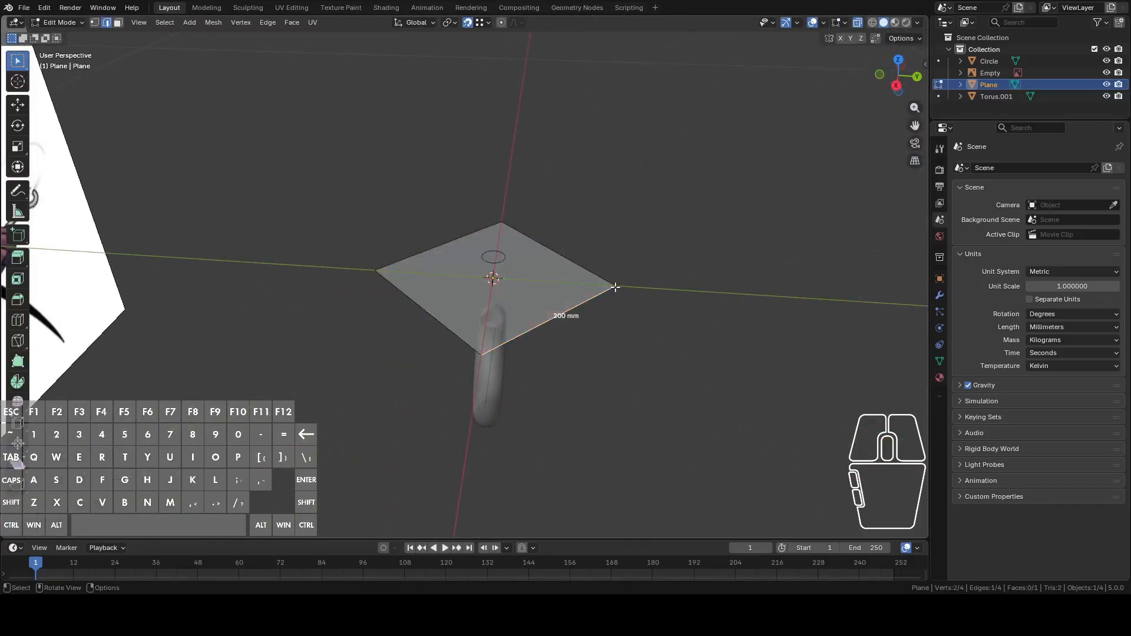
click(614, 286)
shift+click(374, 271)
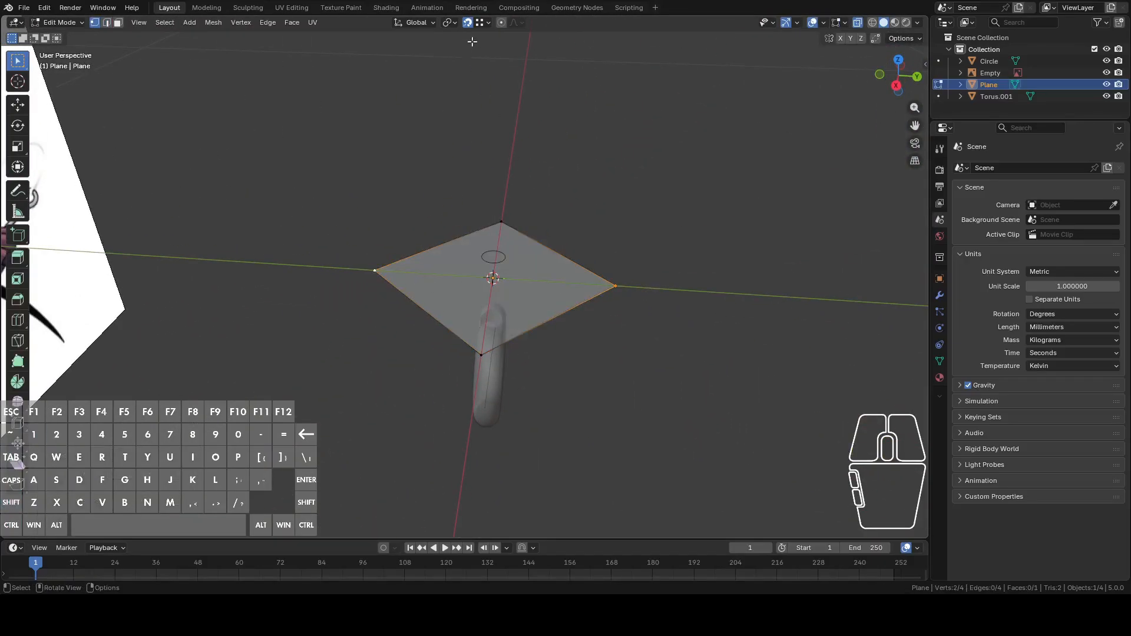
click(452, 23)
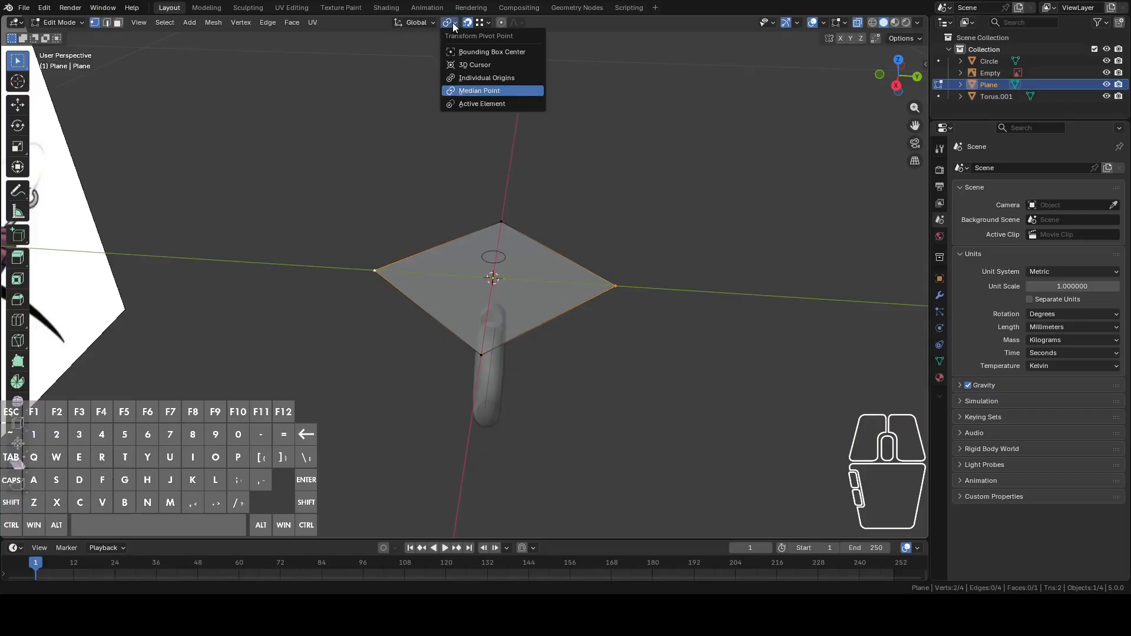
right_click(648, 153)
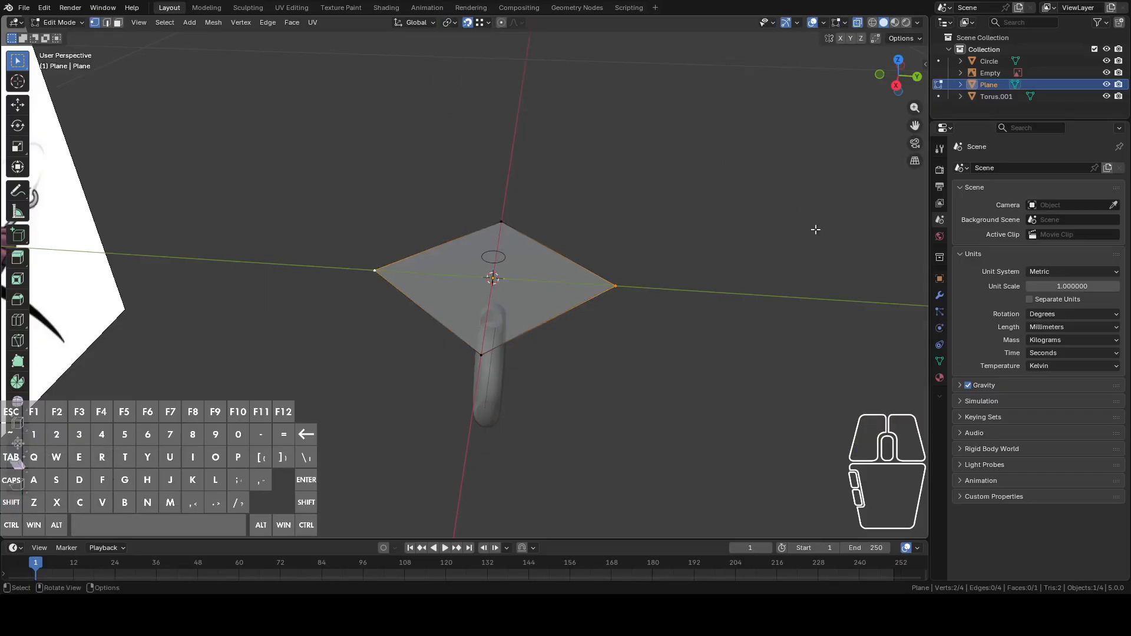
key(s)
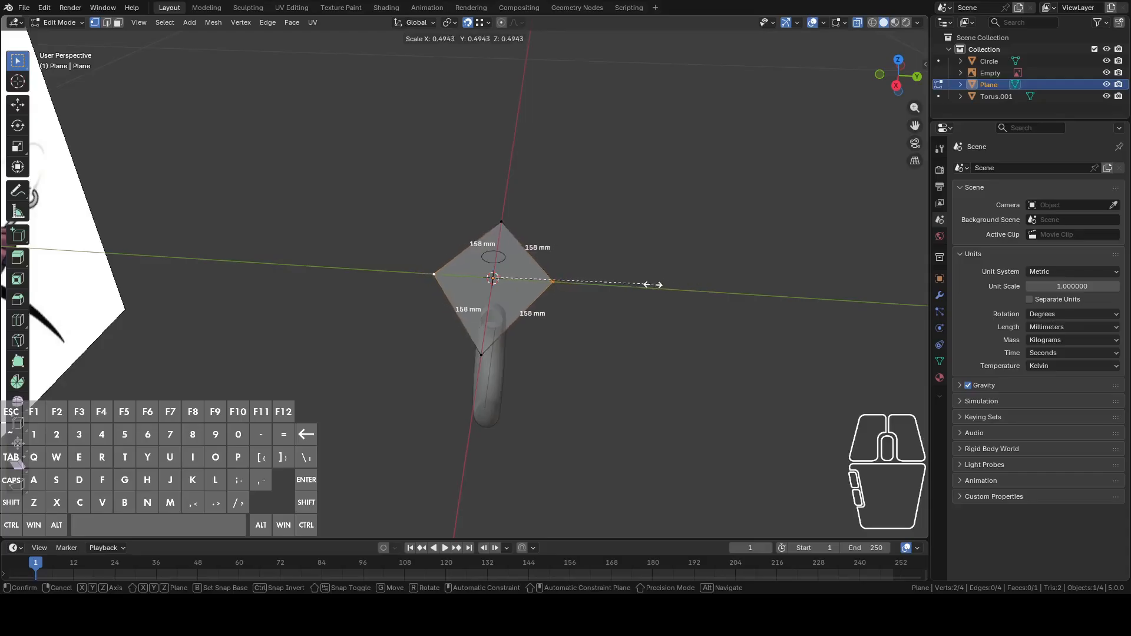
click(626, 287)
middle_drag(626, 288, 508, 244)
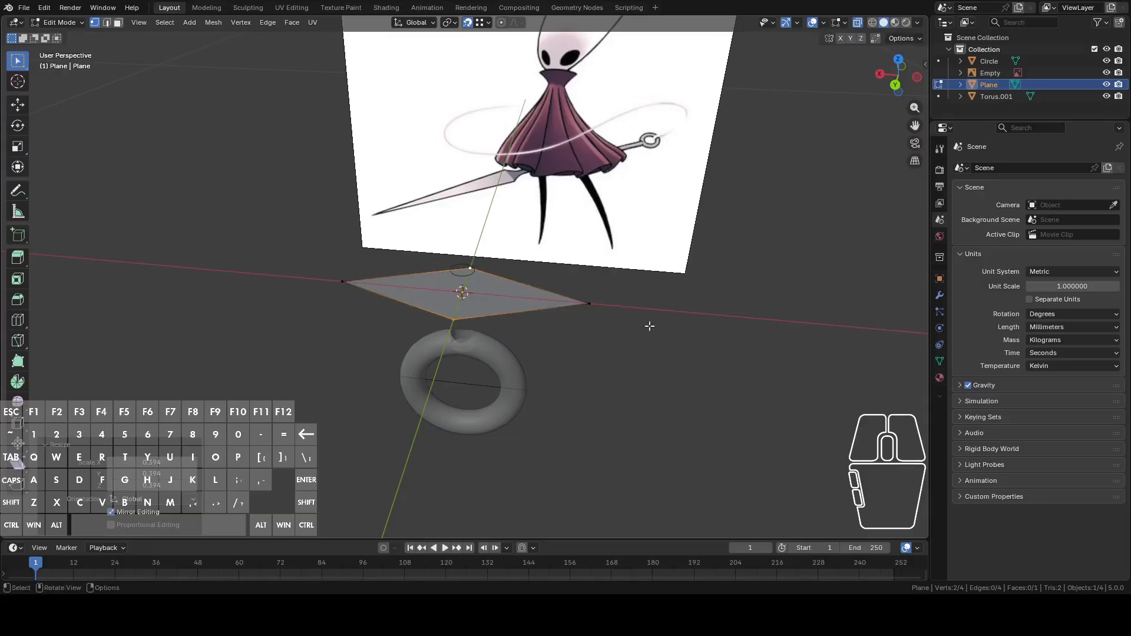
Step: Scale the entire diamond down uniformly by about 0.556 in top view
key(a)
scroll(637, 322, up, 2)
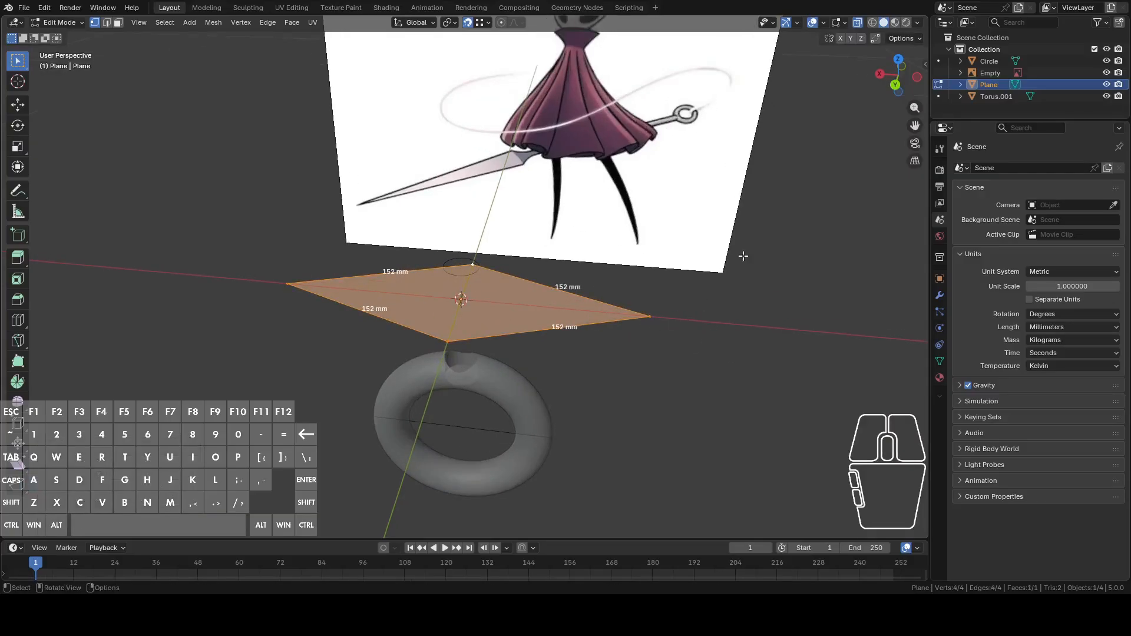
click(894, 85)
click(898, 59)
shift+middle_drag(711, 244, 712, 291)
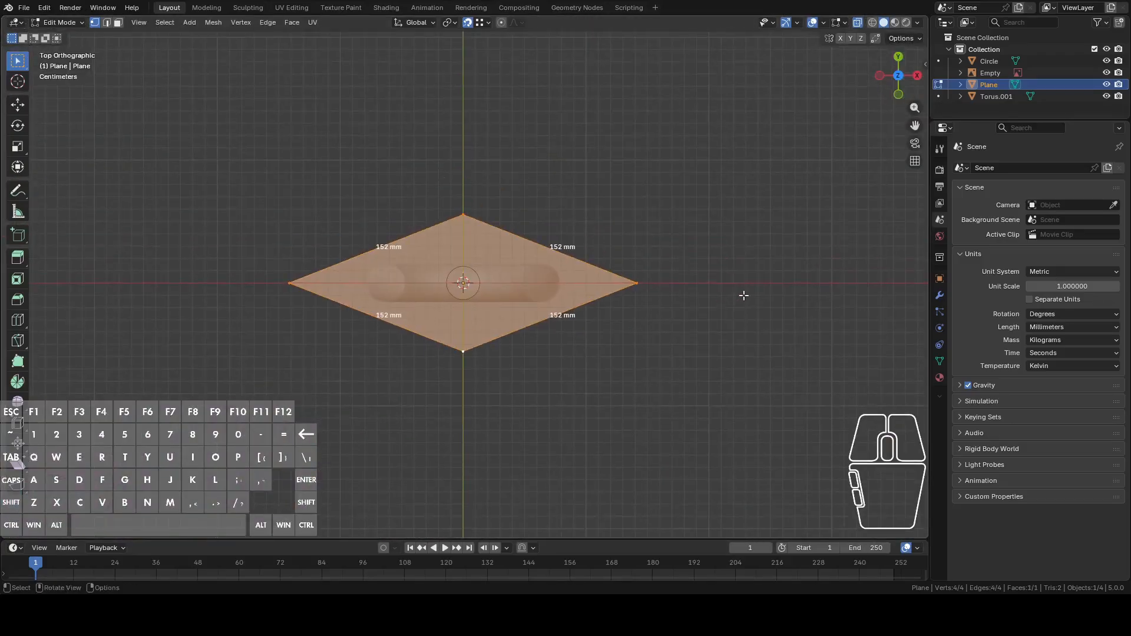
key(s)
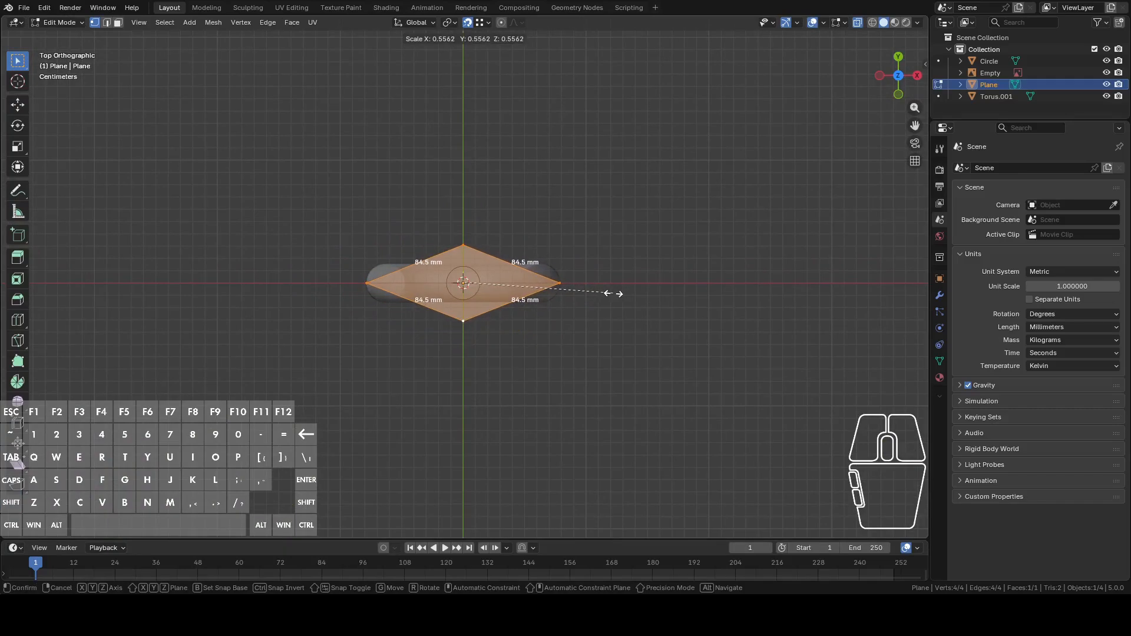
click(612, 293)
Step: Scale the diamond up uniformly by about 1.24 to match the ring's width more closely
middle_drag(619, 298, 361, 205)
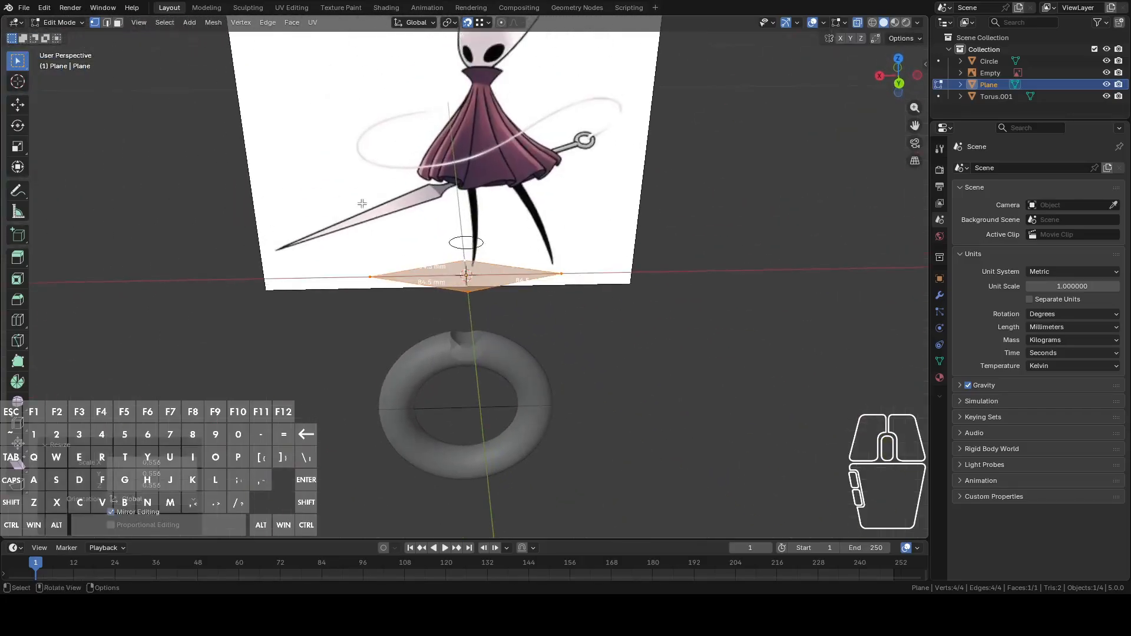
middle_drag(646, 232, 664, 246)
key(s)
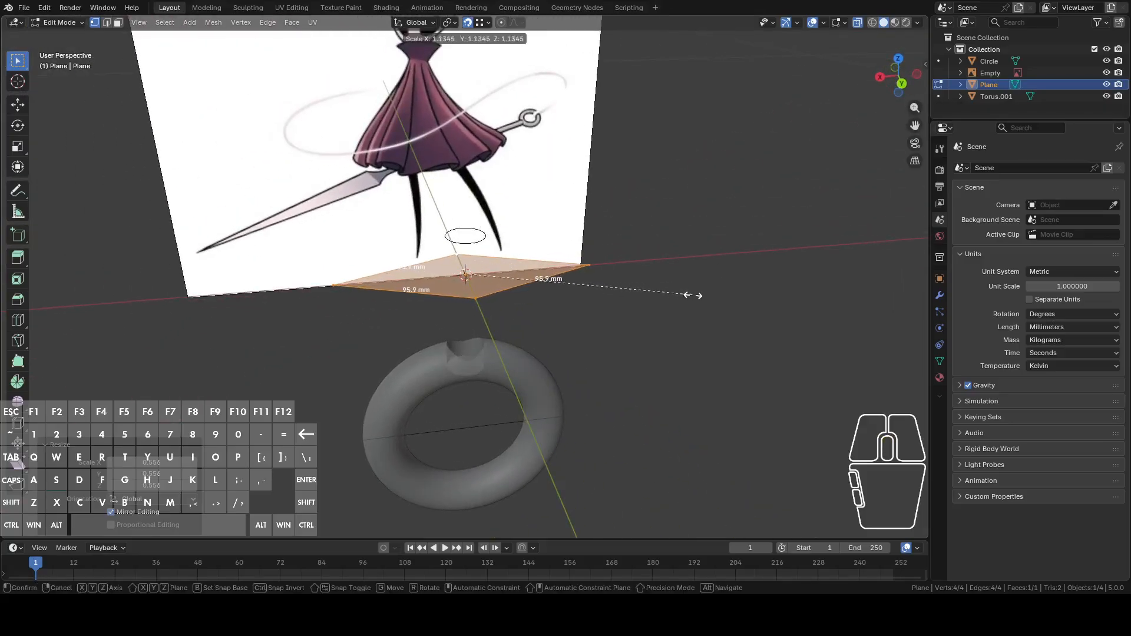
click(718, 288)
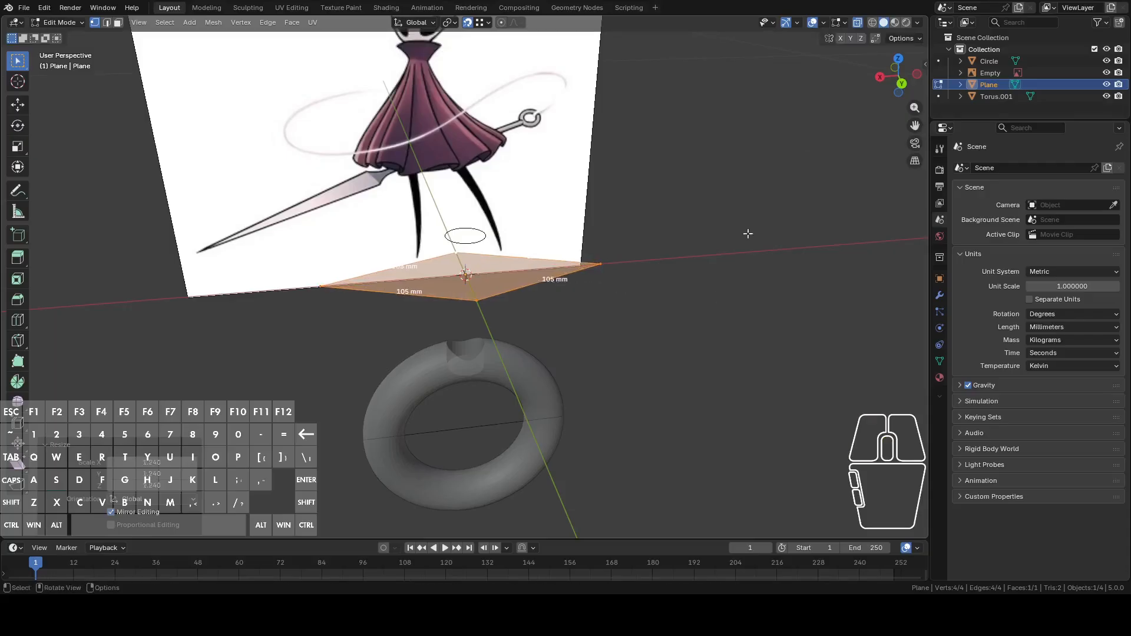
Step: Bevel the diamond's two corners on the X axis with a vertex bevel about 22.8 mm wide and 5 segments
drag(898, 65, 898, 65)
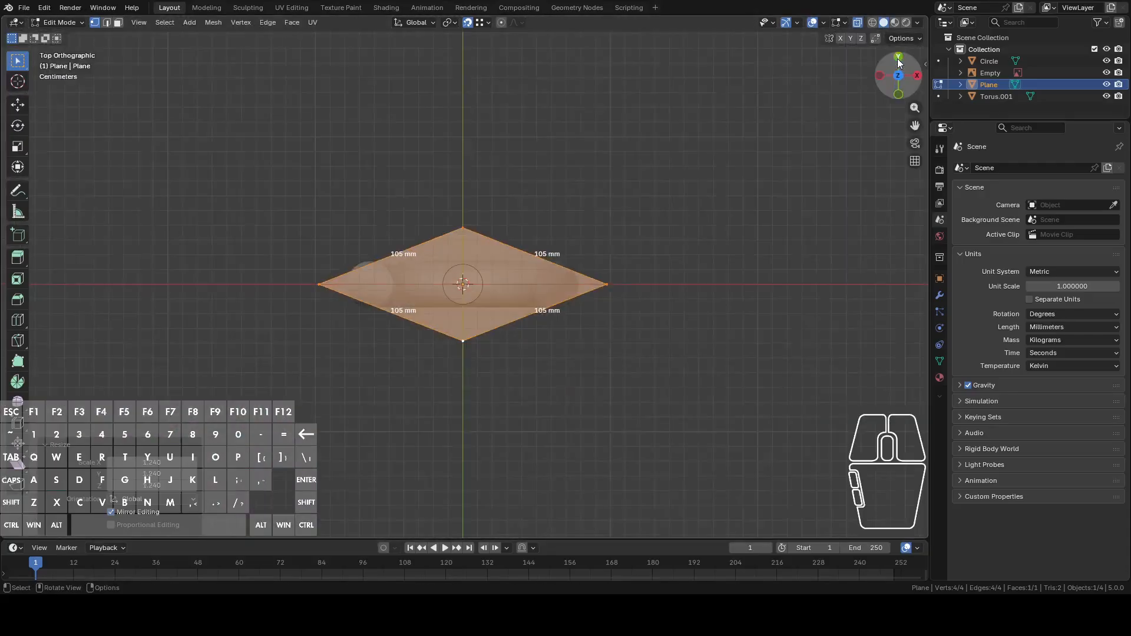
click(607, 284)
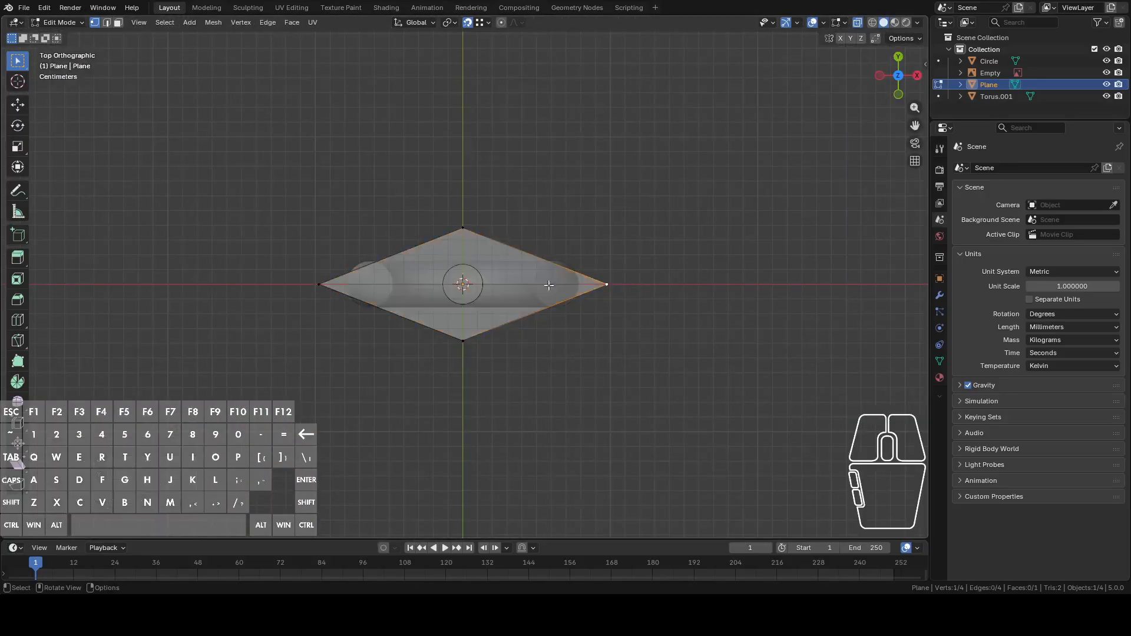
shift+click(310, 289)
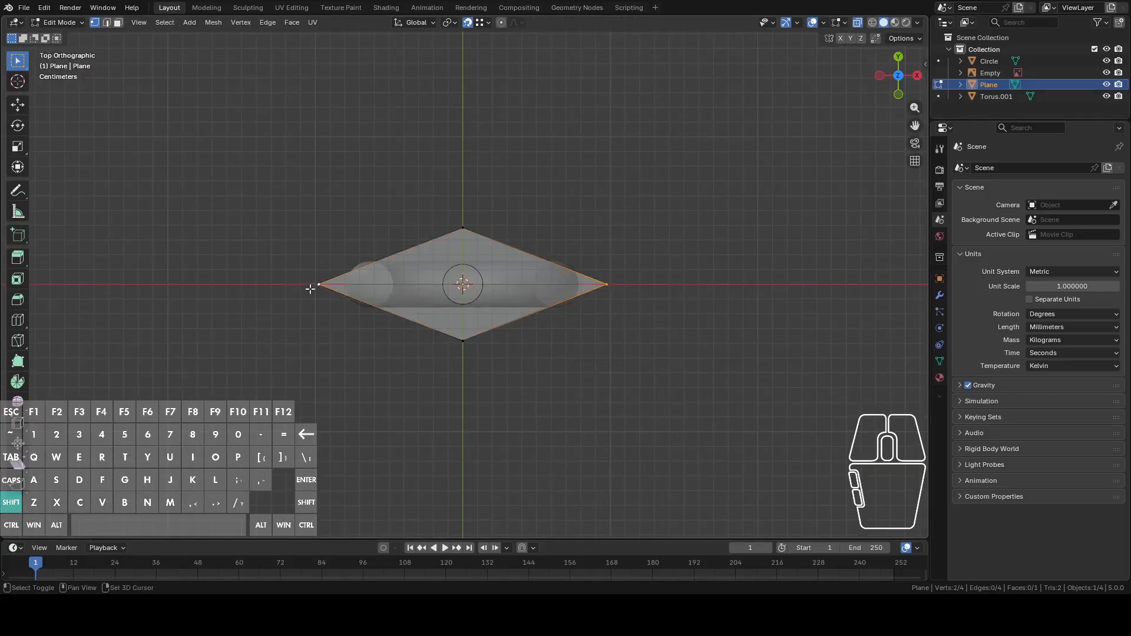
middle_drag(563, 289, 606, 209)
right_click(620, 214)
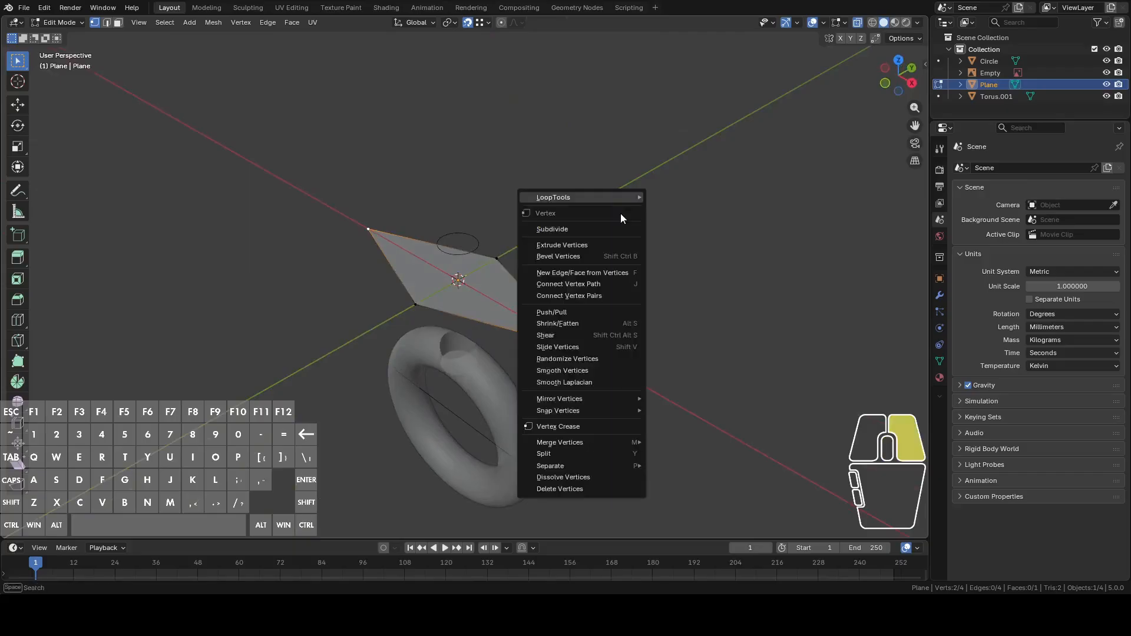
click(579, 254)
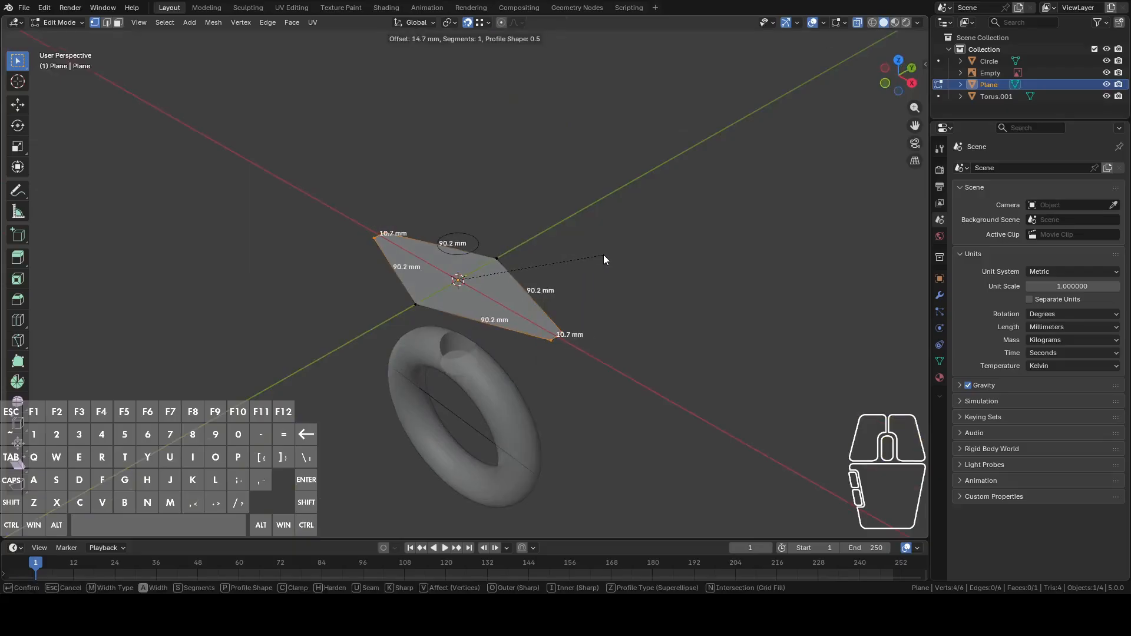
scroll(605, 260, up, 2)
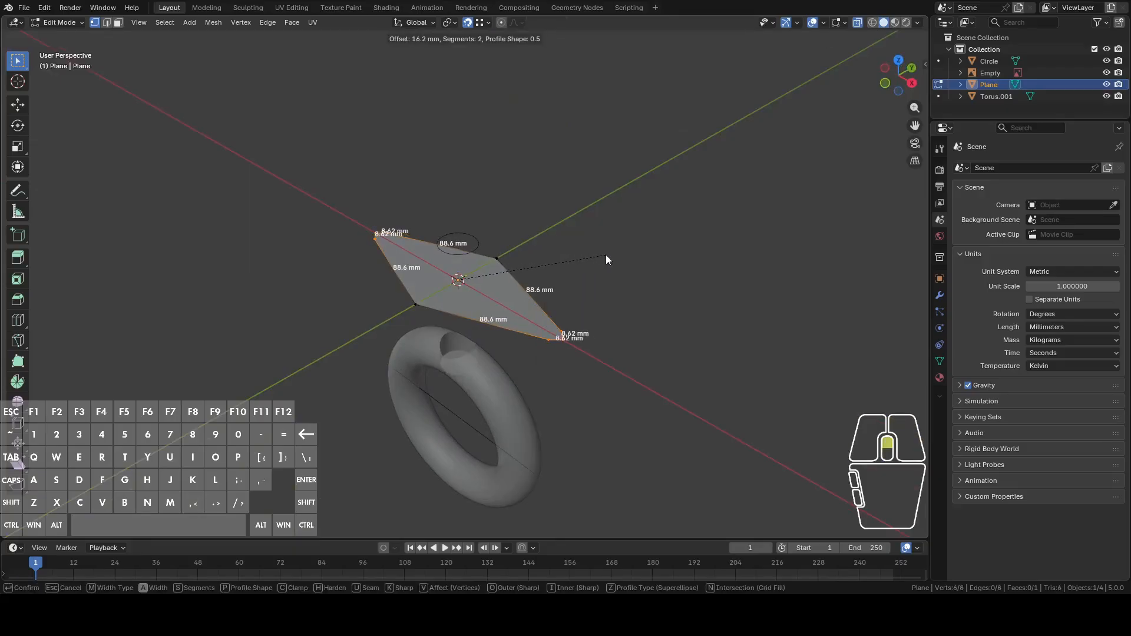
scroll(606, 256, up, 1)
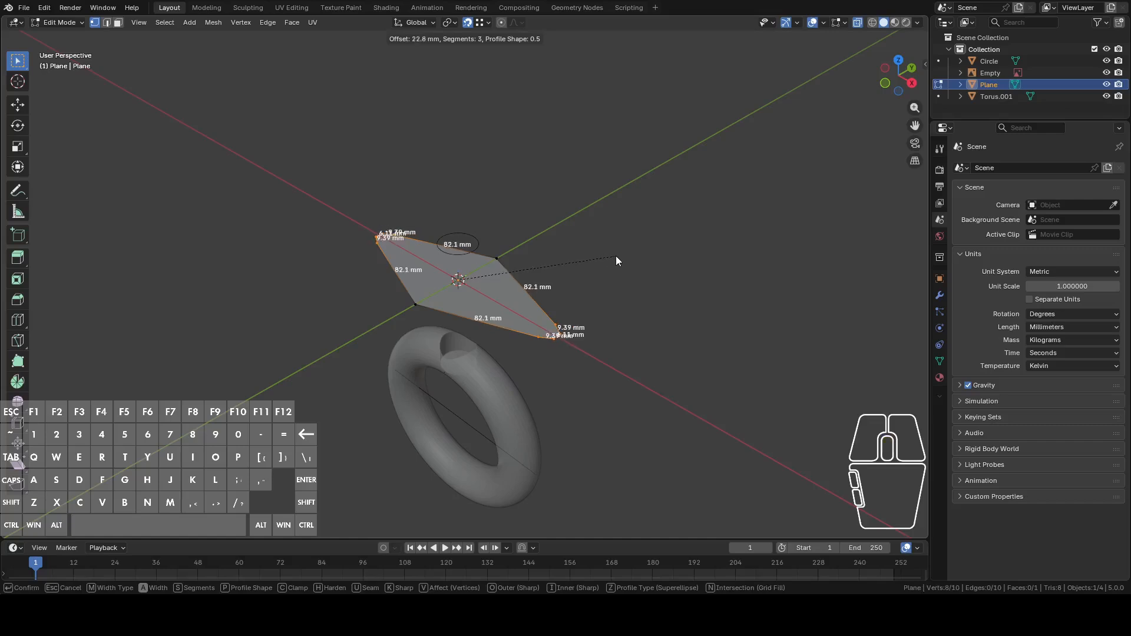
scroll(616, 260, up, 1)
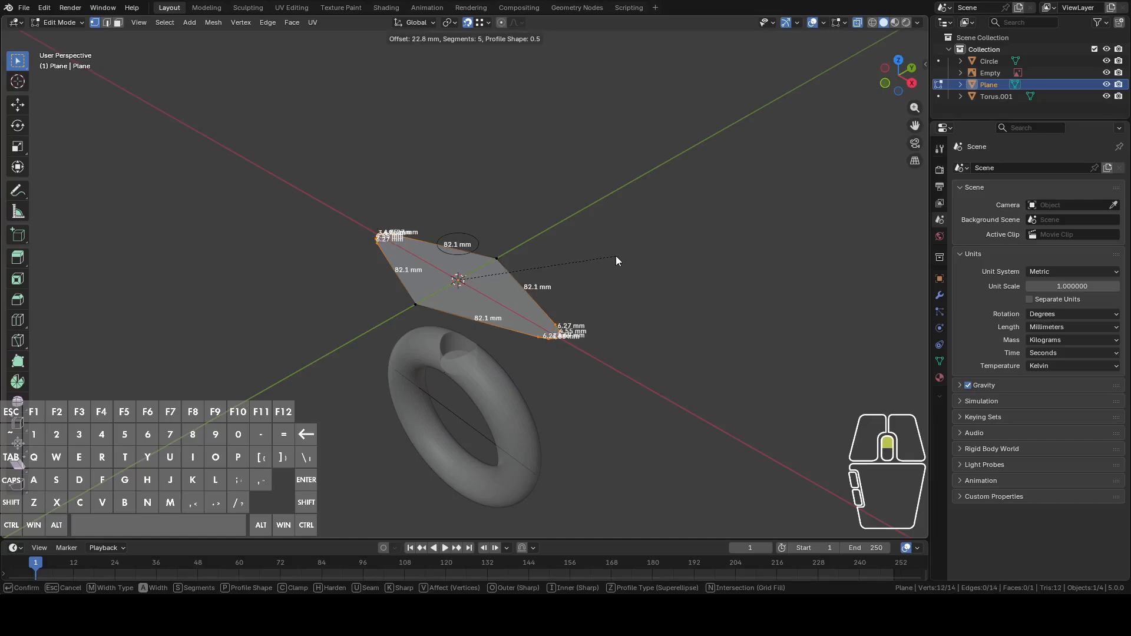
click(616, 260)
Step: Turn off the edge length labels shown on the edited mesh
scroll(616, 300, up, 2)
middle_drag(616, 299, 615, 270)
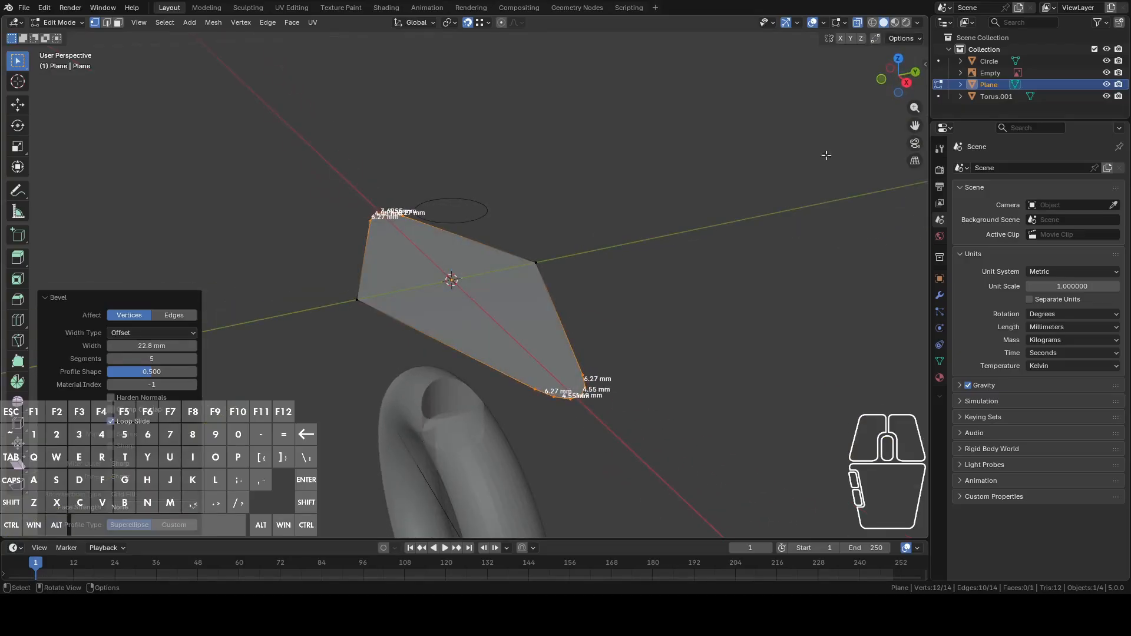
click(845, 22)
middle_drag(676, 282, 496, 236)
middle_drag(450, 204, 609, 222)
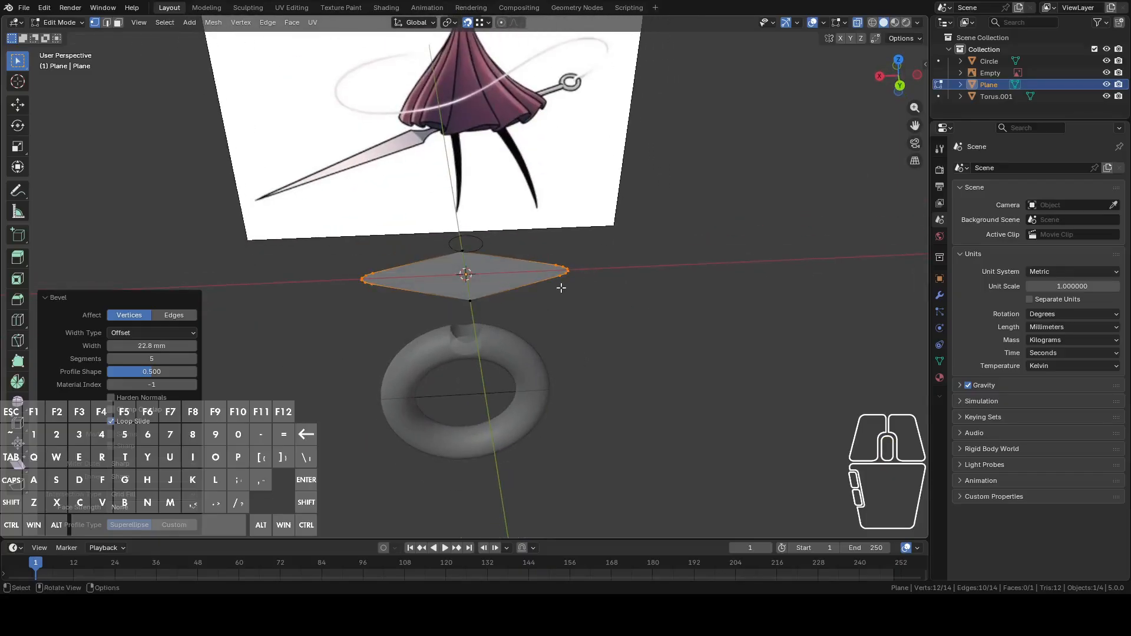
scroll(561, 288, up, 3)
key(a)
middle_drag(556, 303, 645, 250)
click(897, 90)
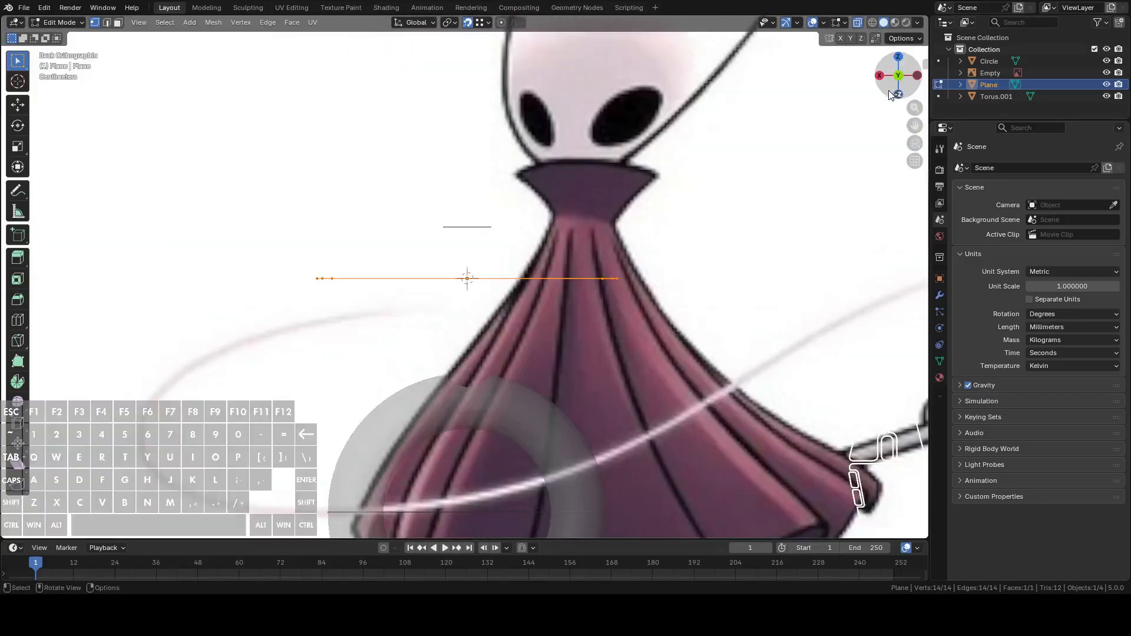
scroll(682, 187, down, 5)
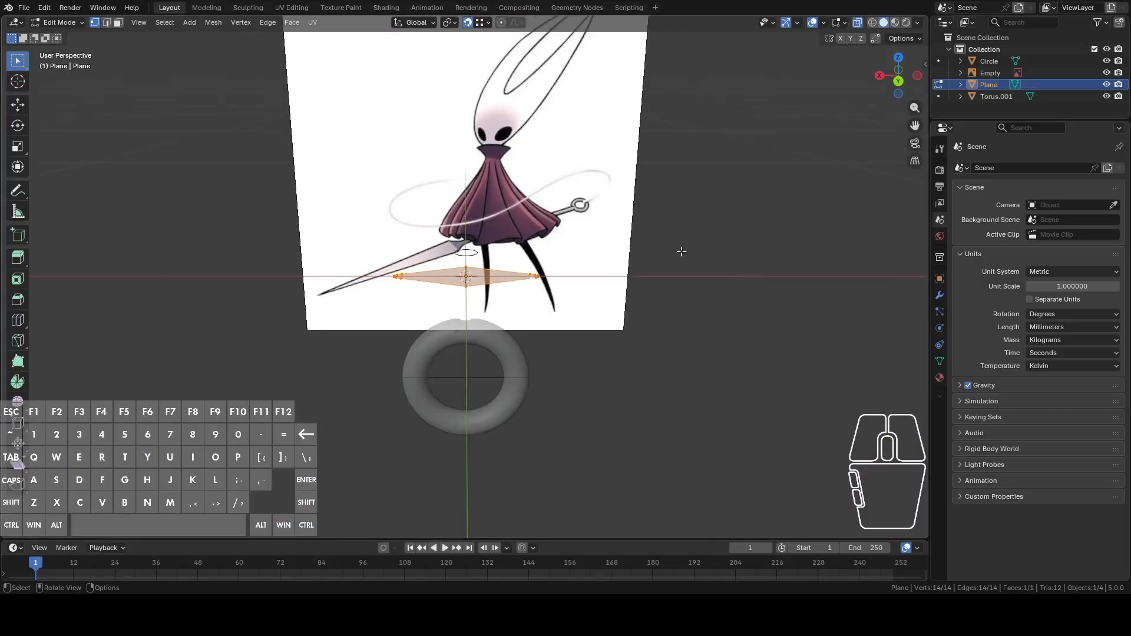
scroll(595, 248, up, 1)
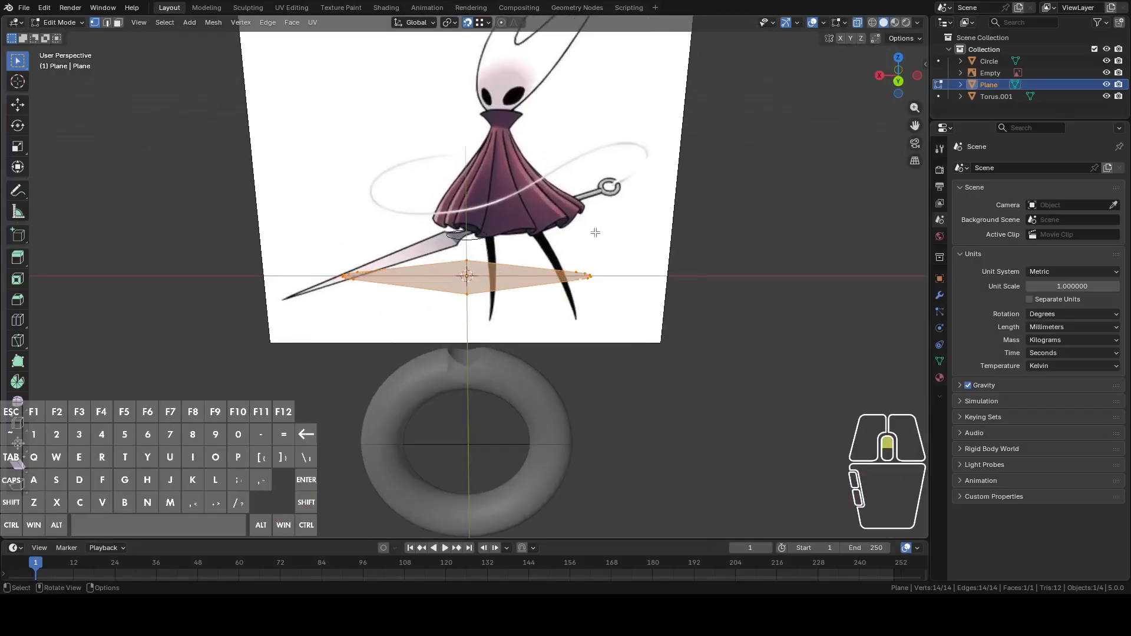
middle_drag(541, 300, 565, 294)
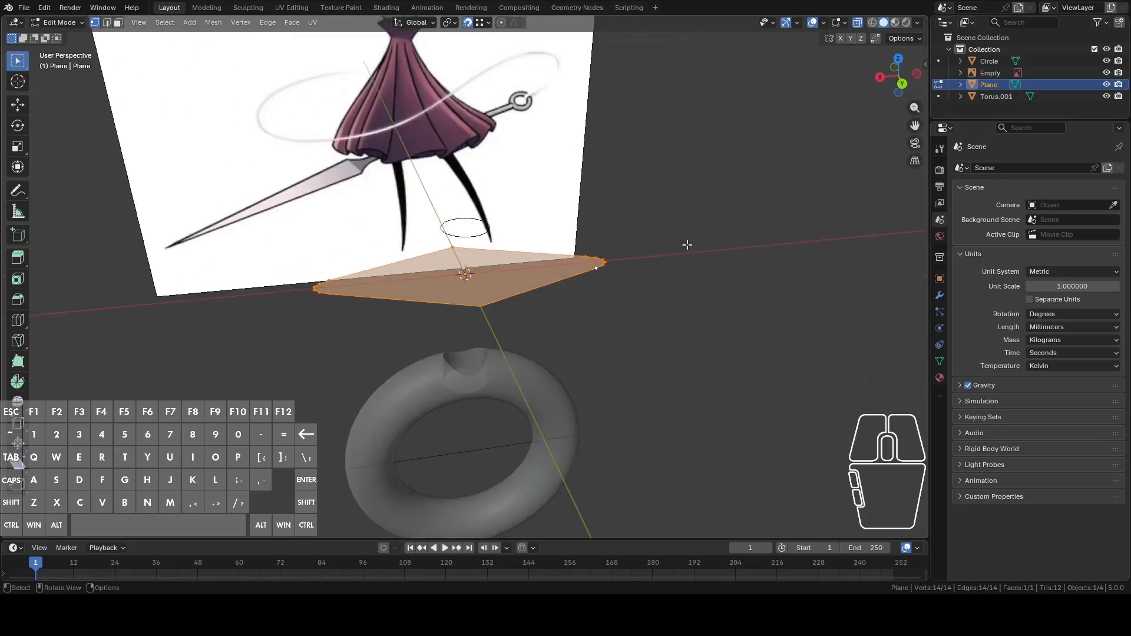
key(shift+d)
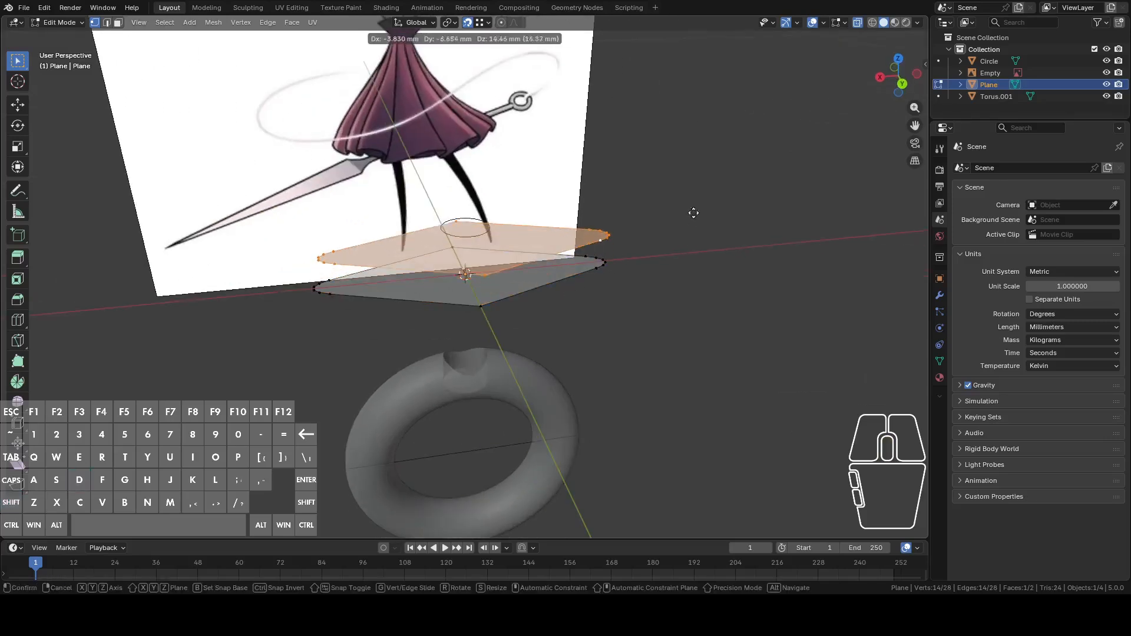
right_click(692, 207)
key(Tab)
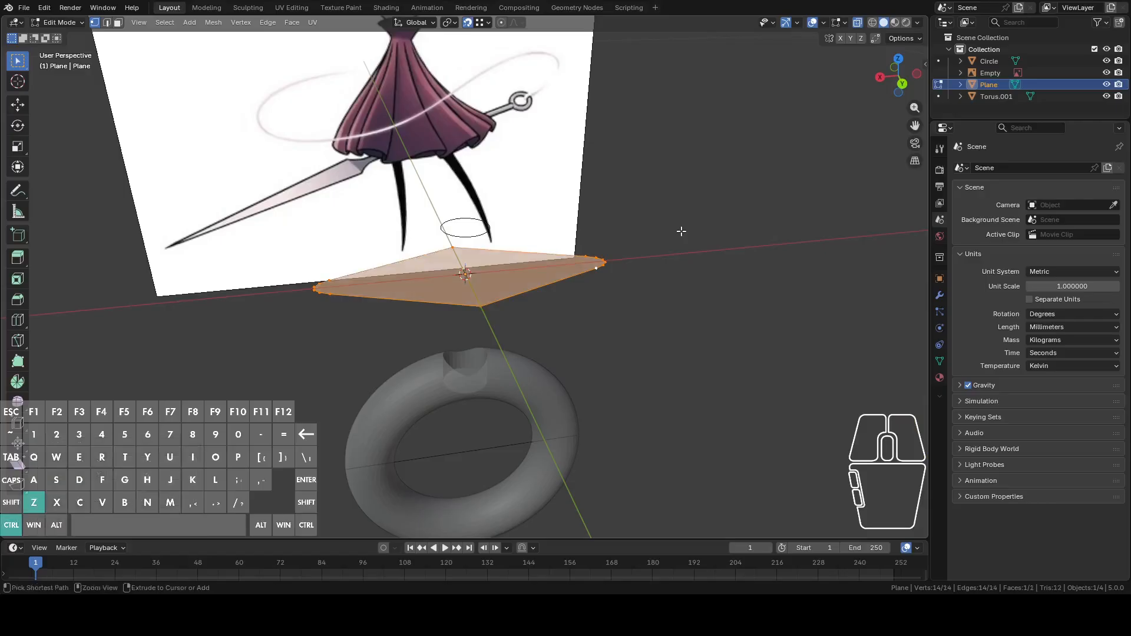
Step: Cut the raised circle's outline into the diamond with Knife Project from top view, keeping the plane in Edit Mode
middle_drag(636, 200, 577, 234)
click(483, 219)
click(535, 246)
key(Tab)
click(899, 74)
mouse_move(676, 167)
middle_down()
mouse_move(467, 119)
mouse_move(472, 209)
mouse_move(622, 188)
middle_up()
ctrl+click(483, 182)
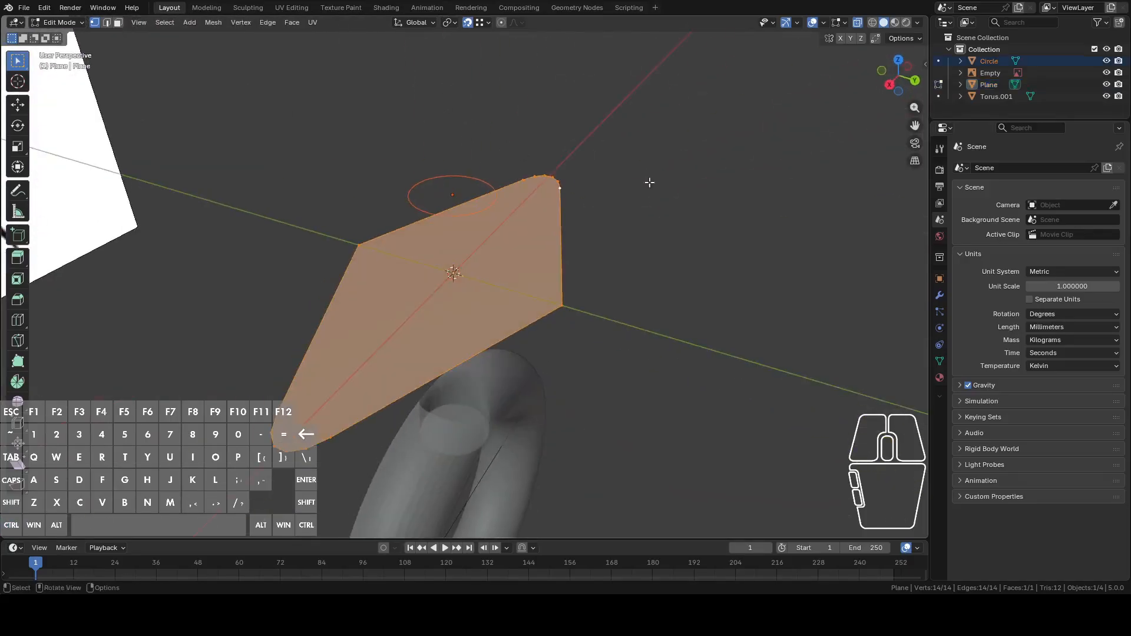
click(893, 62)
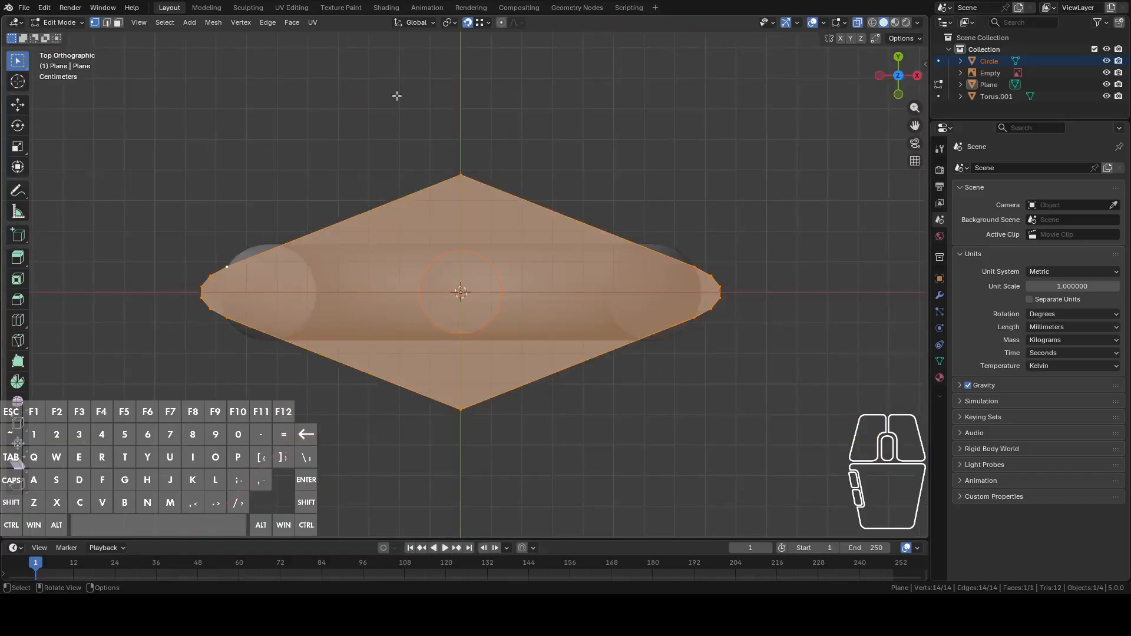
click(213, 22)
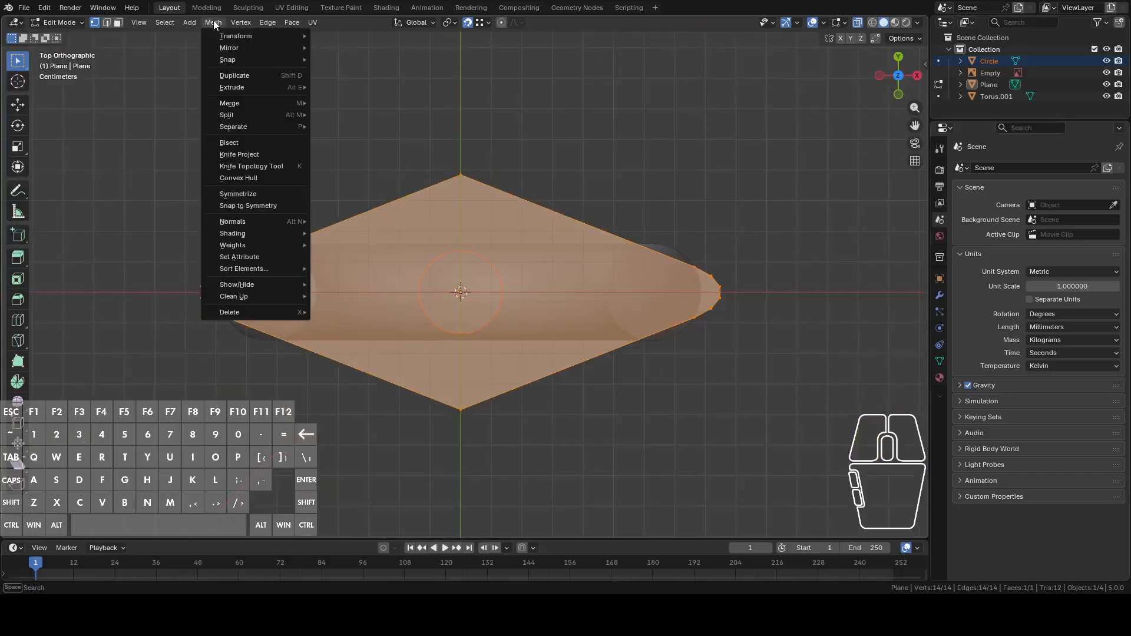
click(249, 149)
Step: Delete the two slanted edges that connect the circular cut to the diamond's Y-axis corners
middle_drag(584, 301, 368, 228)
scroll(483, 273, up, 3)
key(1)
middle_drag(531, 312, 526, 328)
key(2)
click(441, 331)
shift+click(472, 177)
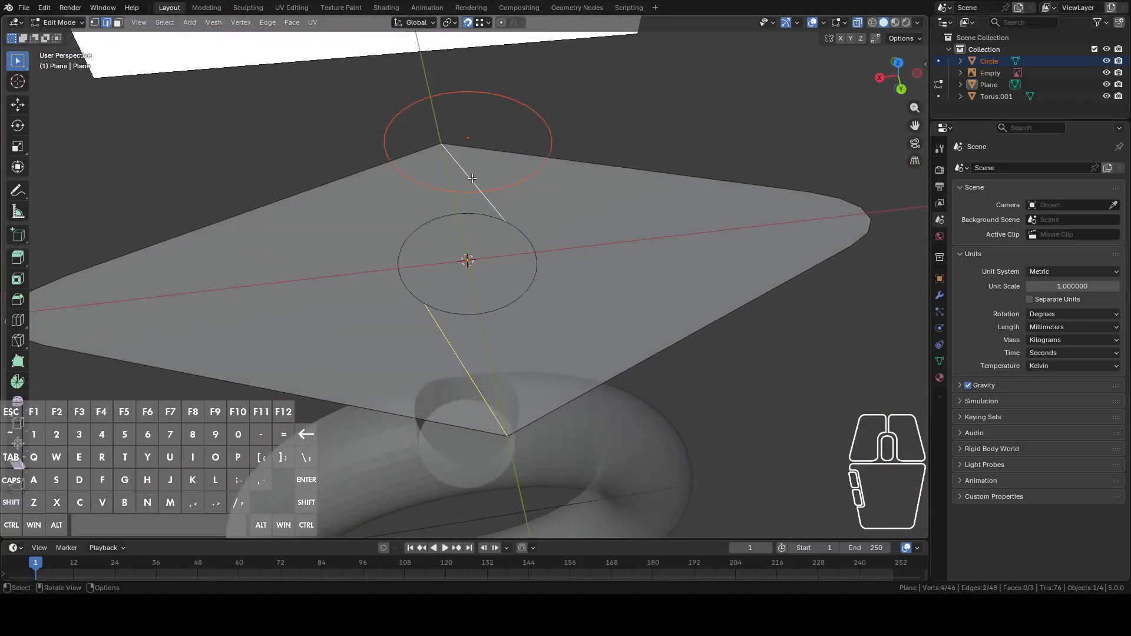
key(x)
click(471, 178)
Step: Fill a face between the circular cut and the diamond's outline on the positive X side, joining both Y-axis corners
key(1)
click(483, 312)
shift+click(506, 435)
click(459, 208)
shift+click(440, 160)
mouse_move(459, 169)
middle_down()
mouse_move(398, 182)
mouse_move(408, 258)
middle_up()
key(c)
mouse_move(429, 247)
mouse_down()
mouse_move(461, 244)
mouse_move(454, 210)
mouse_move(282, 227)
mouse_move(272, 255)
mouse_move(450, 341)
mouse_move(438, 261)
mouse_up()
right_click(437, 262)
middle_drag(464, 257, 503, 252)
key(f)
Step: Fill the remaining half of the diamond around the circular cut on the negative X side
scroll(548, 260, up, 3)
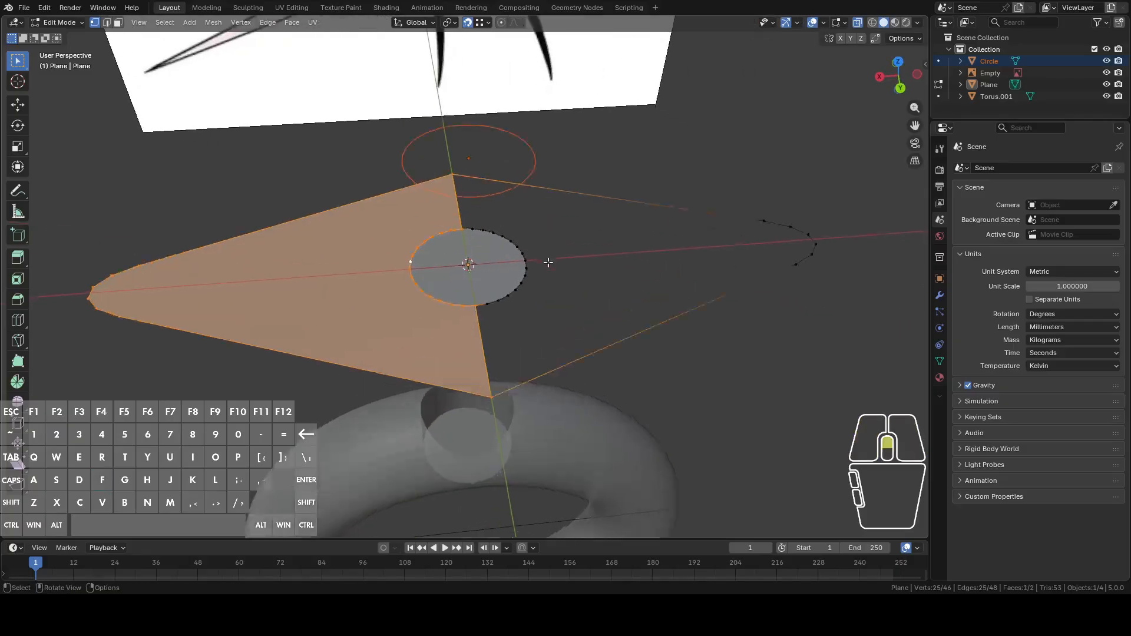
alt+click(526, 239)
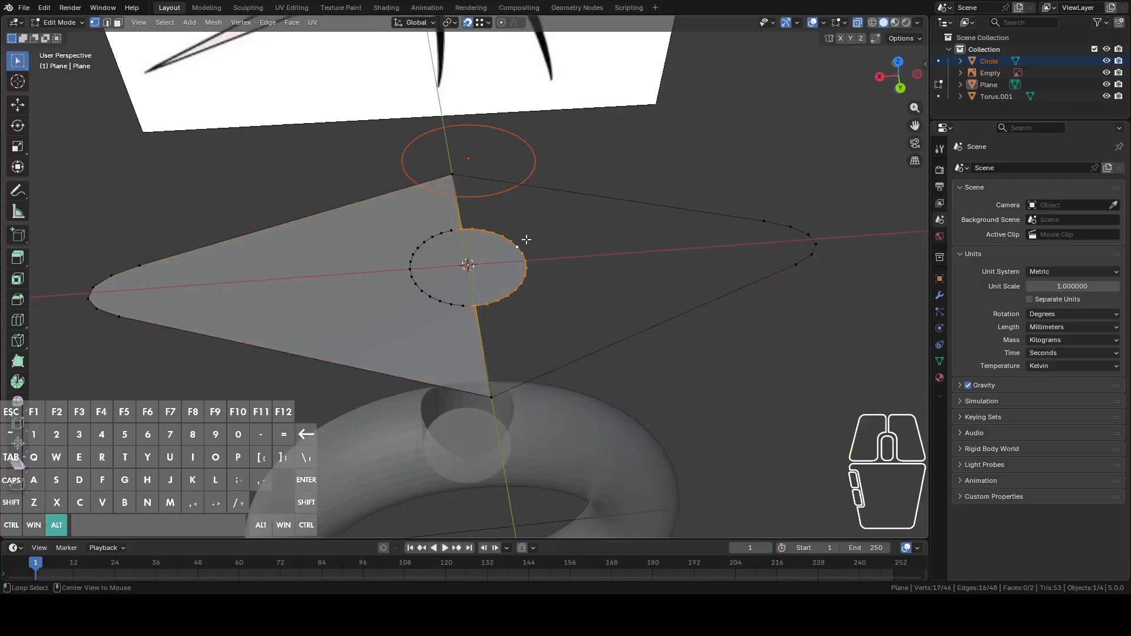
key(c)
mouse_move(452, 172)
mouse_down()
mouse_move(728, 215)
mouse_move(821, 244)
mouse_move(631, 337)
mouse_move(476, 389)
mouse_move(499, 385)
mouse_up()
right_click(500, 384)
key(f)
Step: Remove only the circular face at the diamond's center, keeping its edges to leave a hole
click(472, 270)
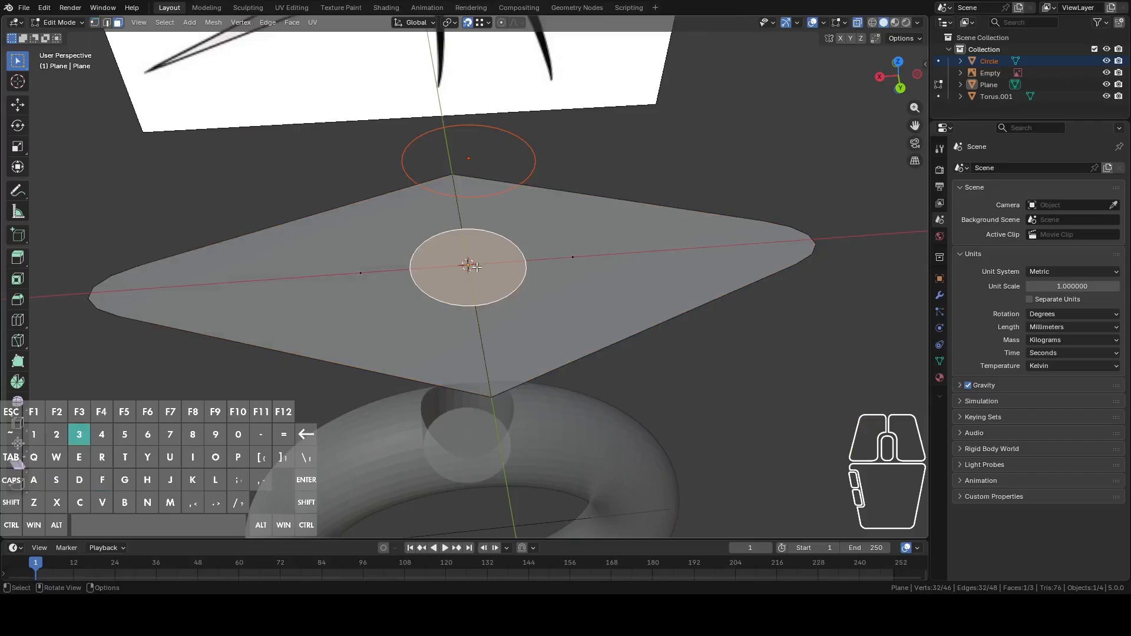
key(x)
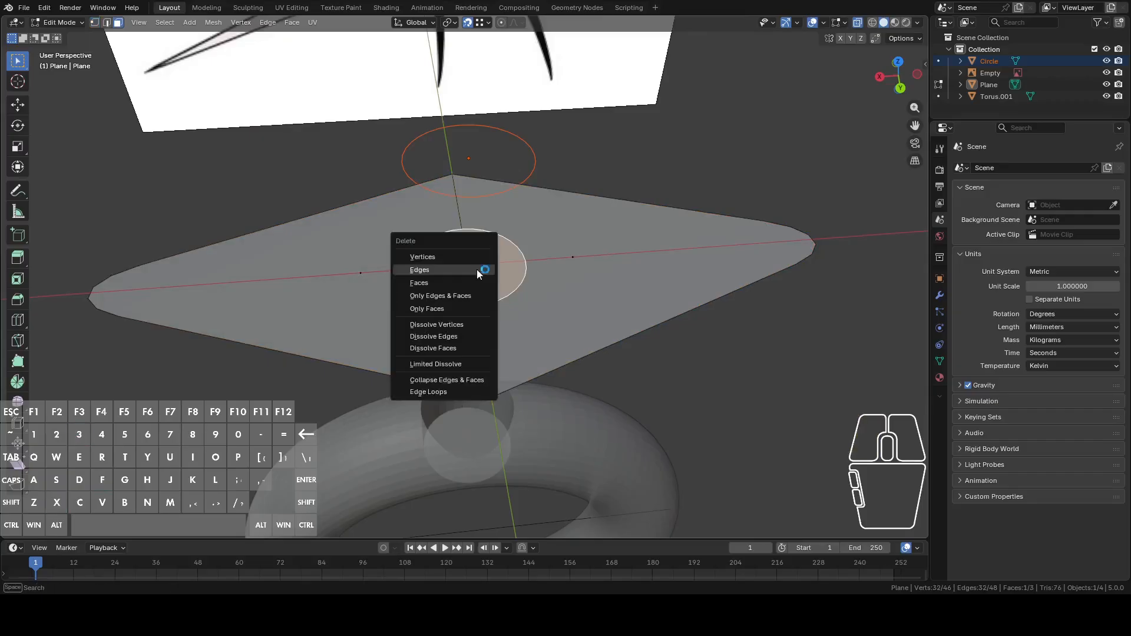
click(445, 309)
Step: Duplicate the entire diamond profile in place and raise the copy about 22 mm along the Z axis
middle_drag(510, 321, 591, 307)
alt+click(599, 335)
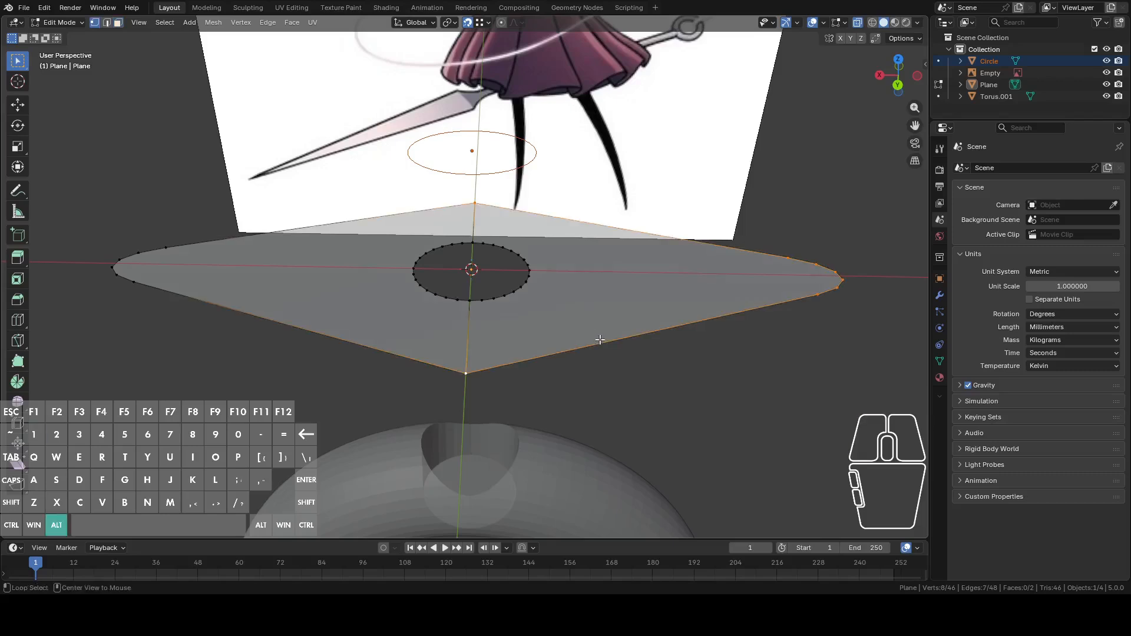
key(a)
scroll(659, 298, down, 3)
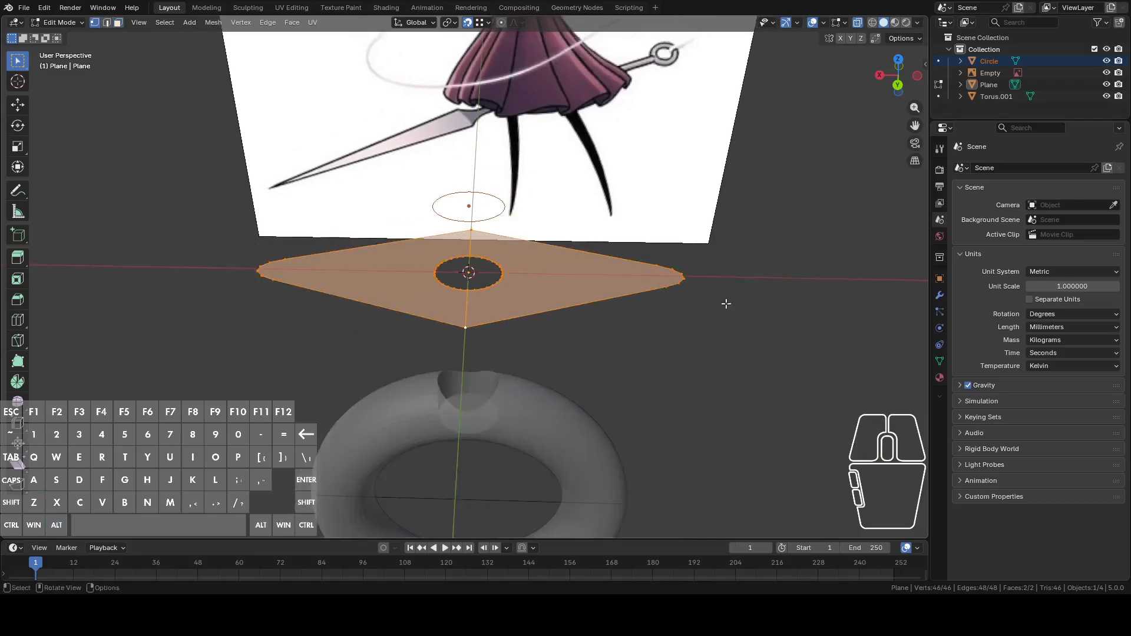
key(shift+d)
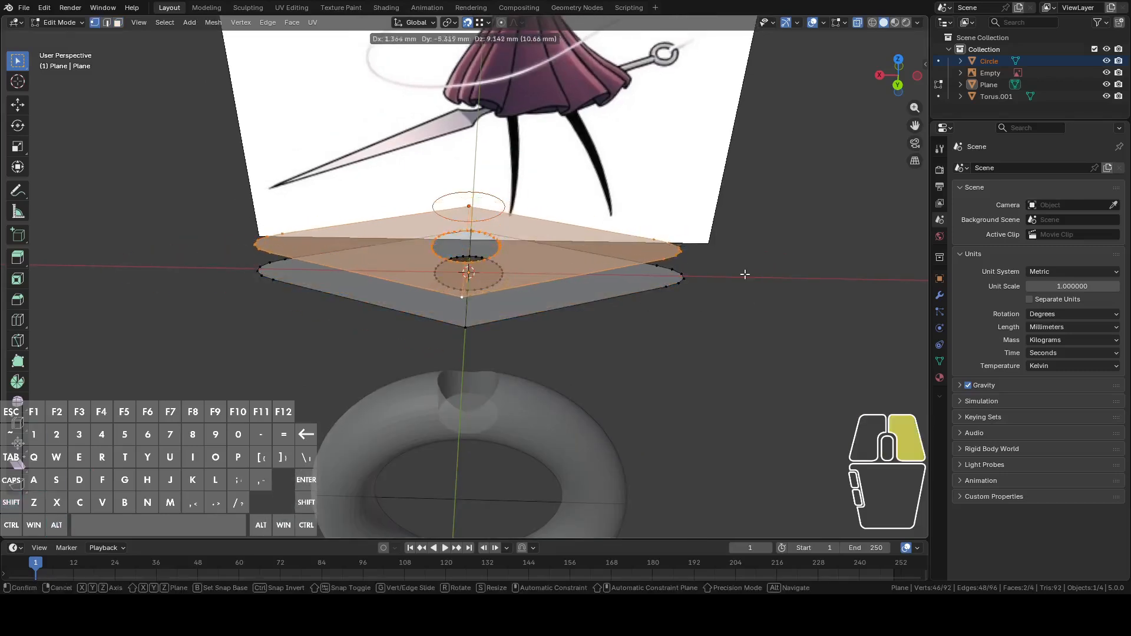
right_click(745, 275)
key(g)
key(z)
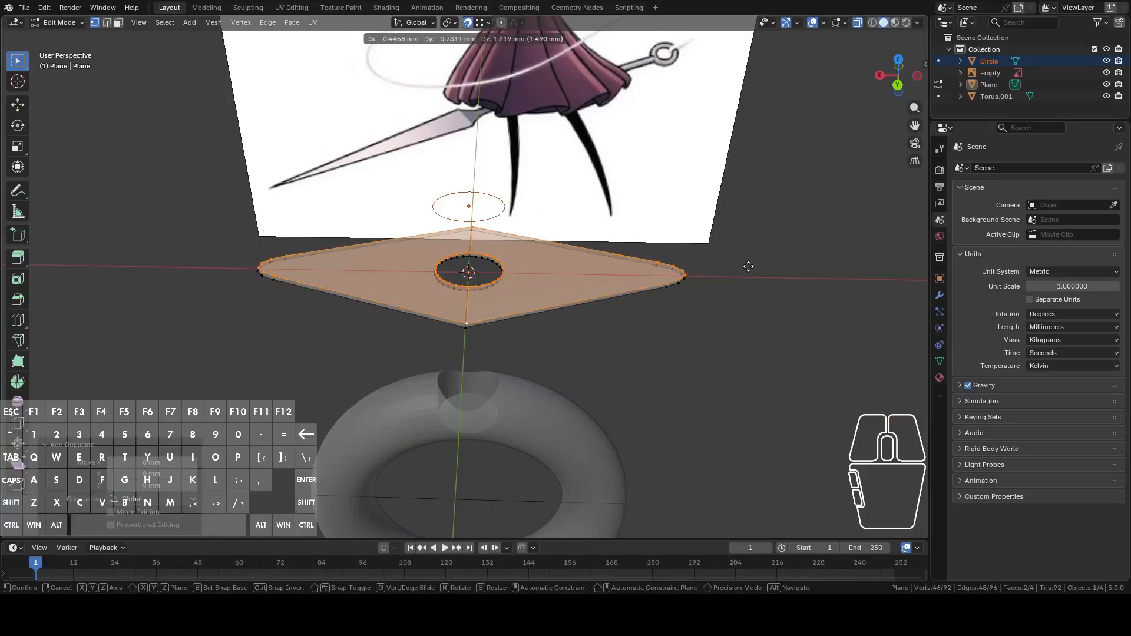
click(748, 227)
middle_drag(748, 227, 769, 192)
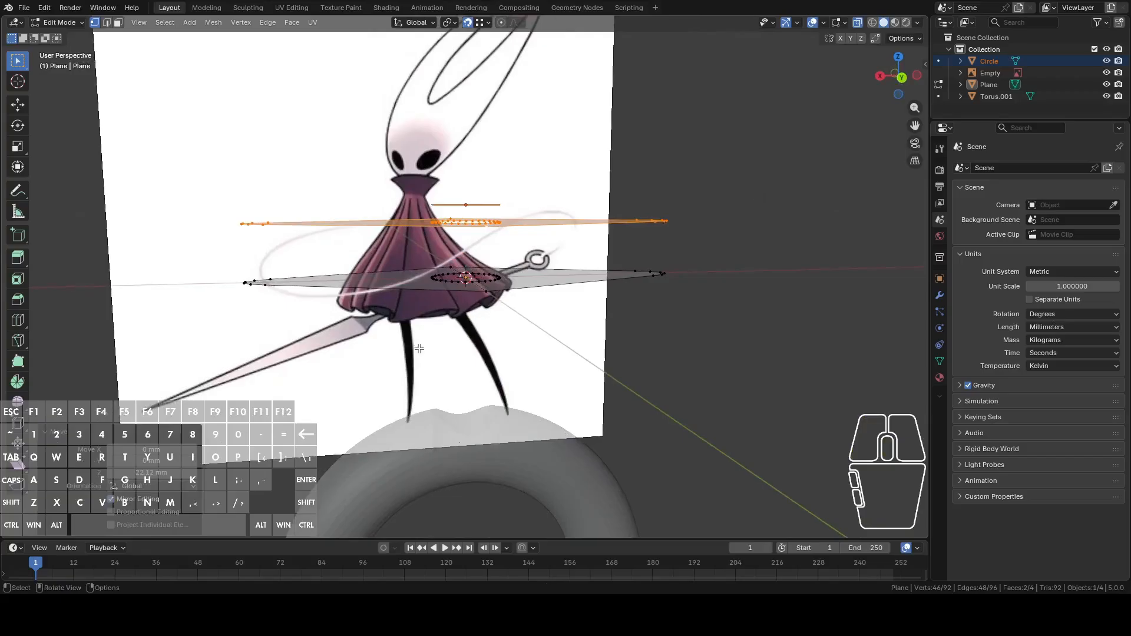
middle_drag(472, 159, 542, 320)
alt+click(527, 308)
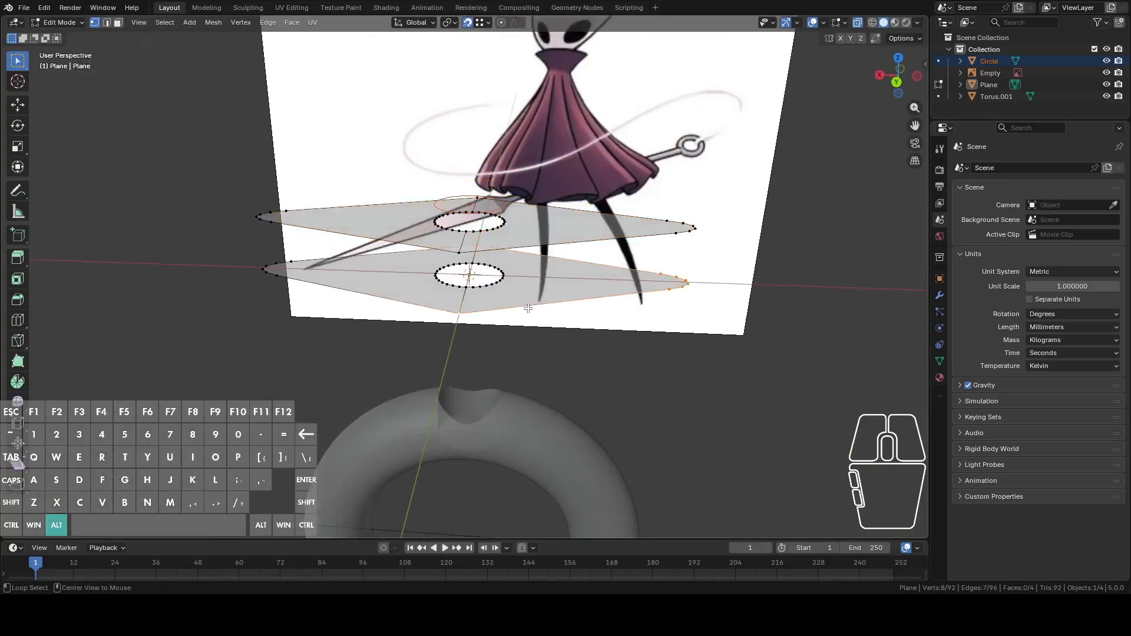
scroll(518, 278, up, 3)
alt+shift+click(517, 266)
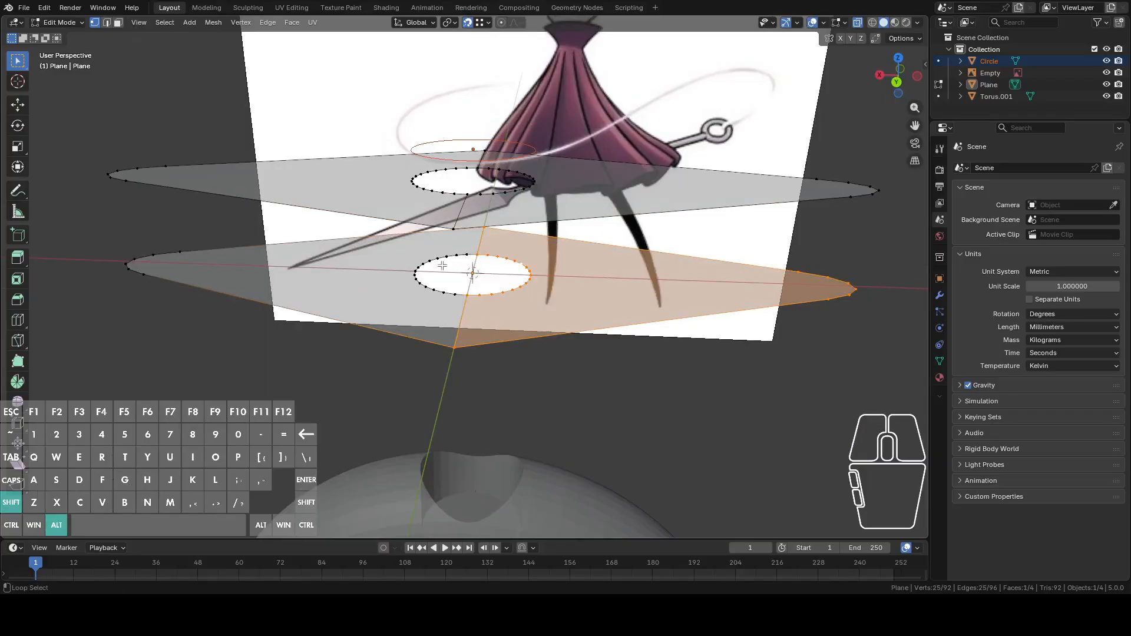
alt+shift+click(208, 246)
scroll(730, 219, down, 4)
middle_drag(633, 303, 658, 287)
click(903, 78)
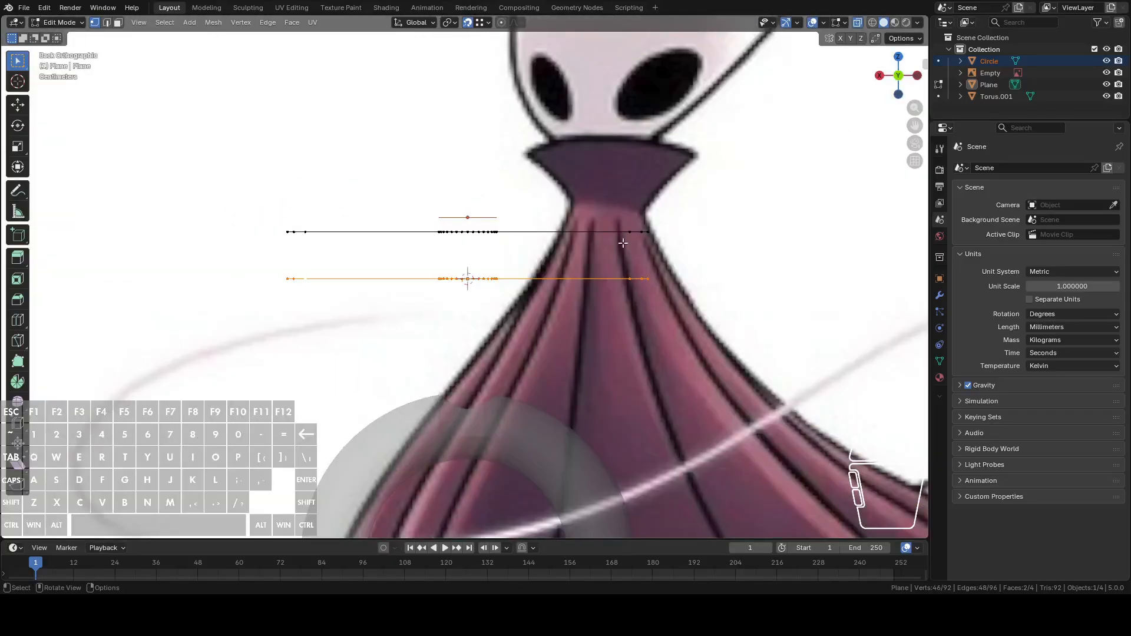
Step: Extrude the outer edge loop of the lower diamond profile about 46 mm down along the Z axis
middle_drag(593, 267, 592, 304)
alt+click(591, 304)
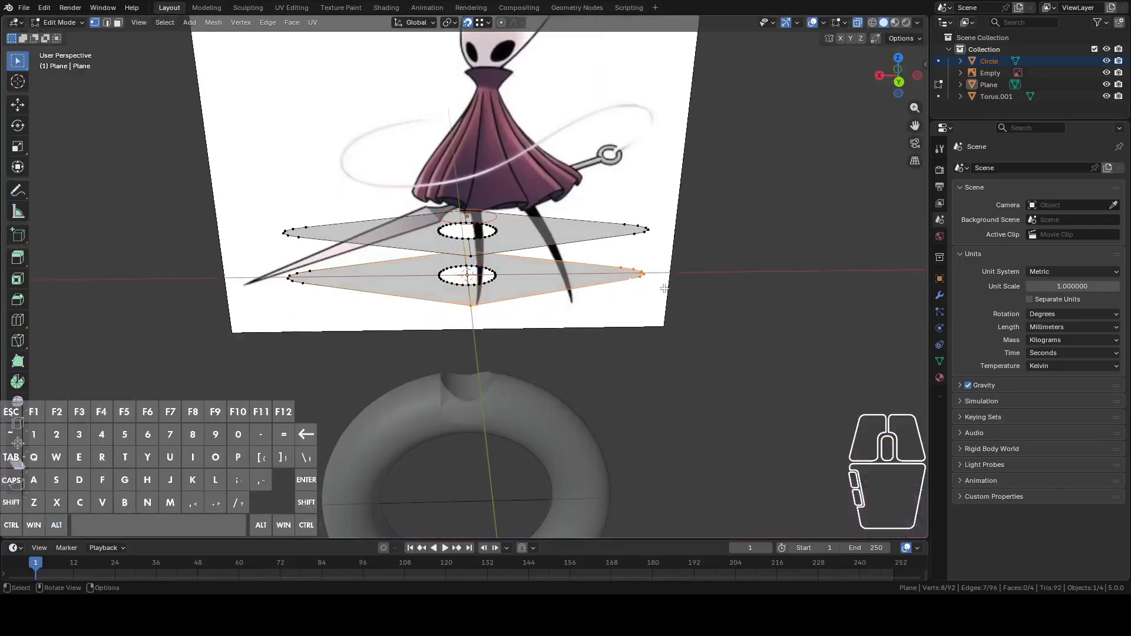
middle_drag(375, 282, 518, 305)
middle_drag(756, 274, 807, 233)
key(e)
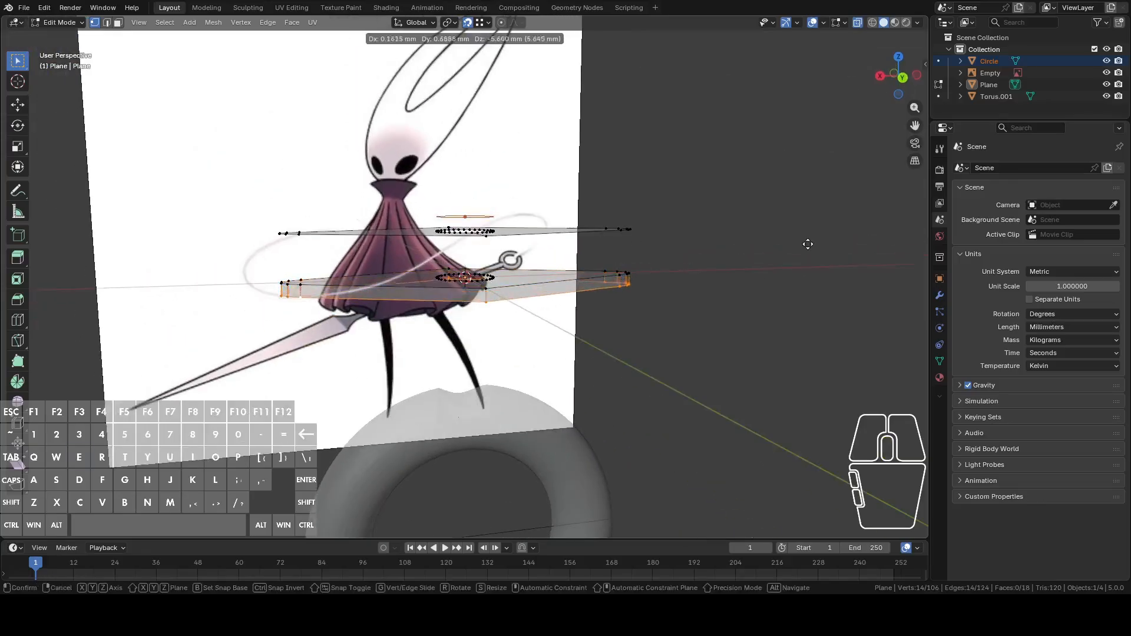
key(z)
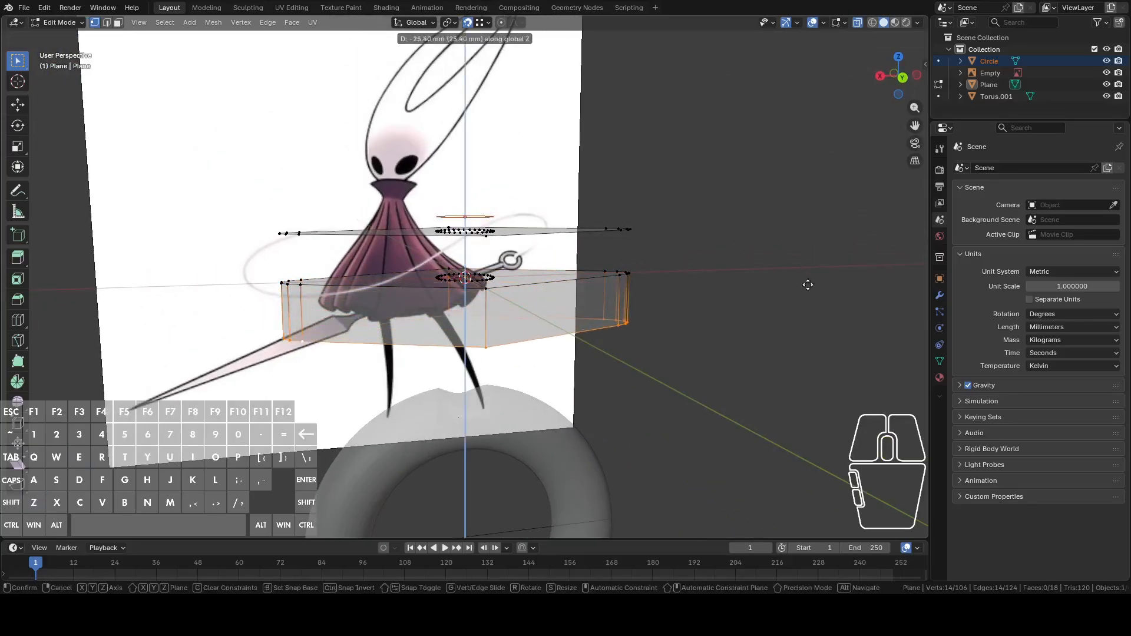
click(808, 326)
Step: Scale the extruded bottom outline down uniformly so the blade's sides taper inward
middle_drag(808, 326, 777, 347)
middle_drag(826, 318, 820, 356)
key(s)
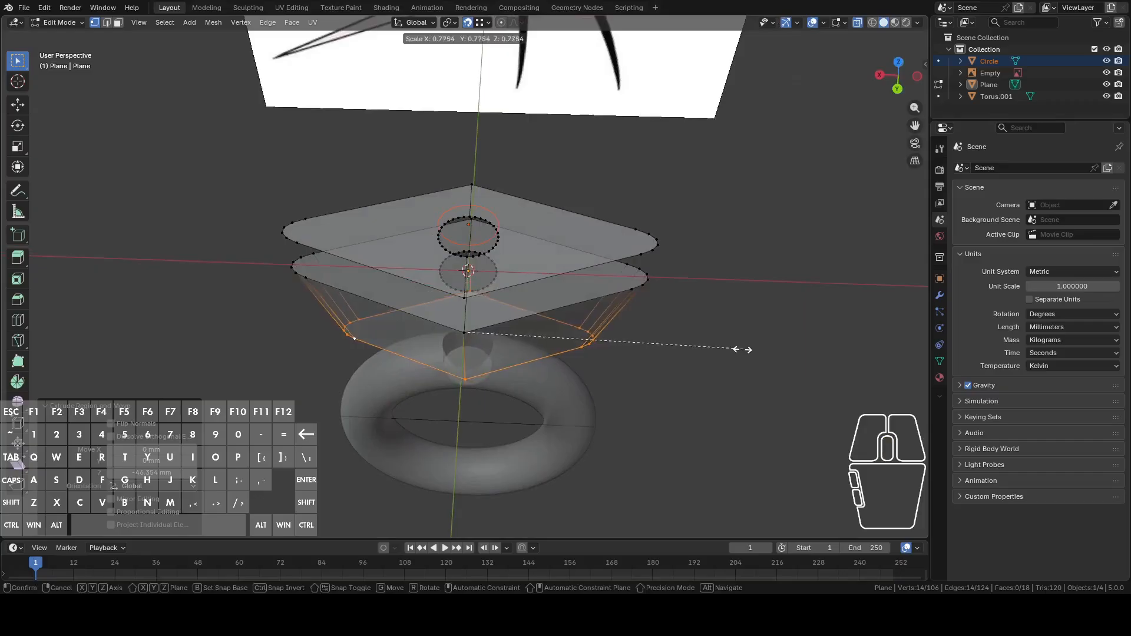
click(689, 349)
middle_drag(687, 351, 653, 331)
Step: Try beveling the two Y-axis corner vertices of the bottom outline with Bevel Vertices, and undo it
click(477, 379)
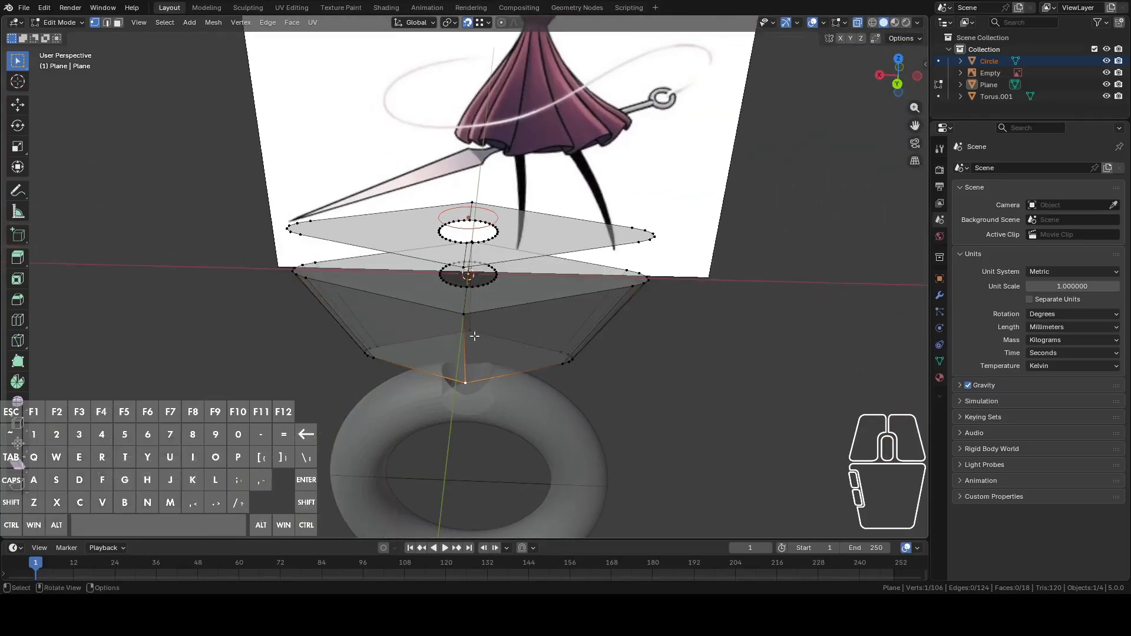
middle_drag(514, 347, 623, 375)
right_click(623, 374)
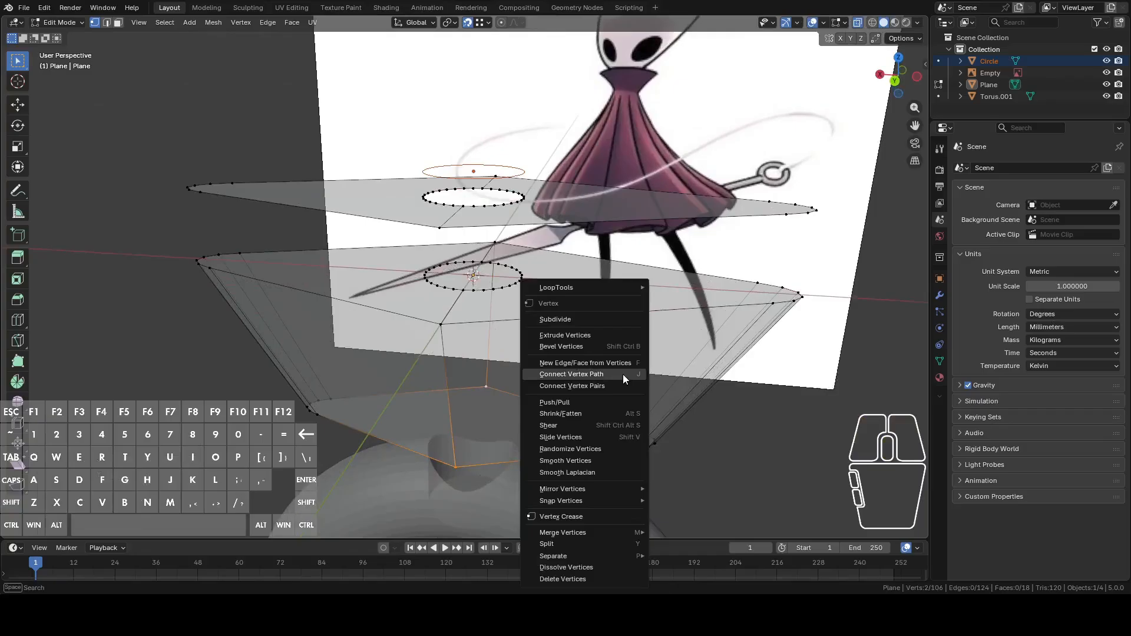
click(595, 349)
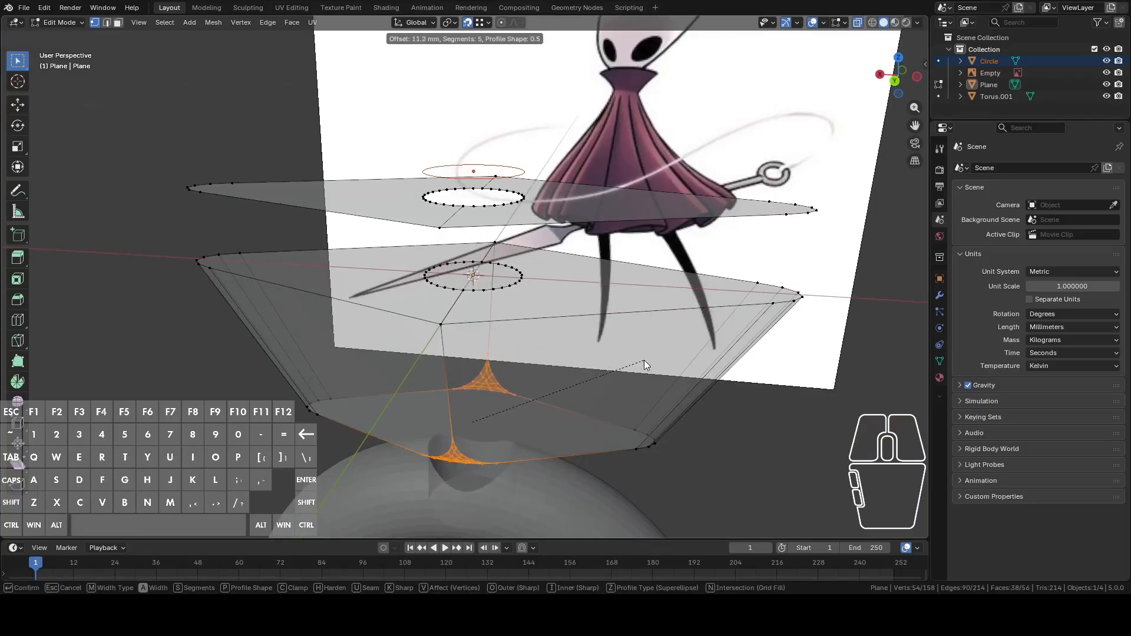
click(743, 387)
scroll(686, 396, down, 4)
middle_drag(687, 397, 750, 396)
key(Tab)
middle_drag(674, 367, 703, 359)
key(Tab)
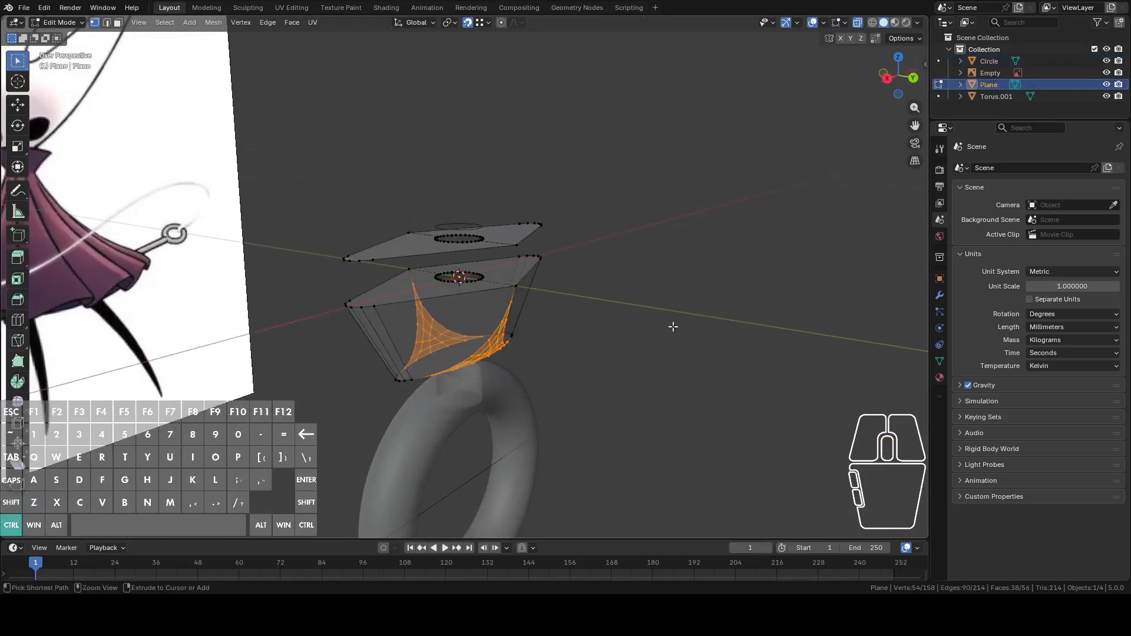
middle_drag(673, 322, 540, 419)
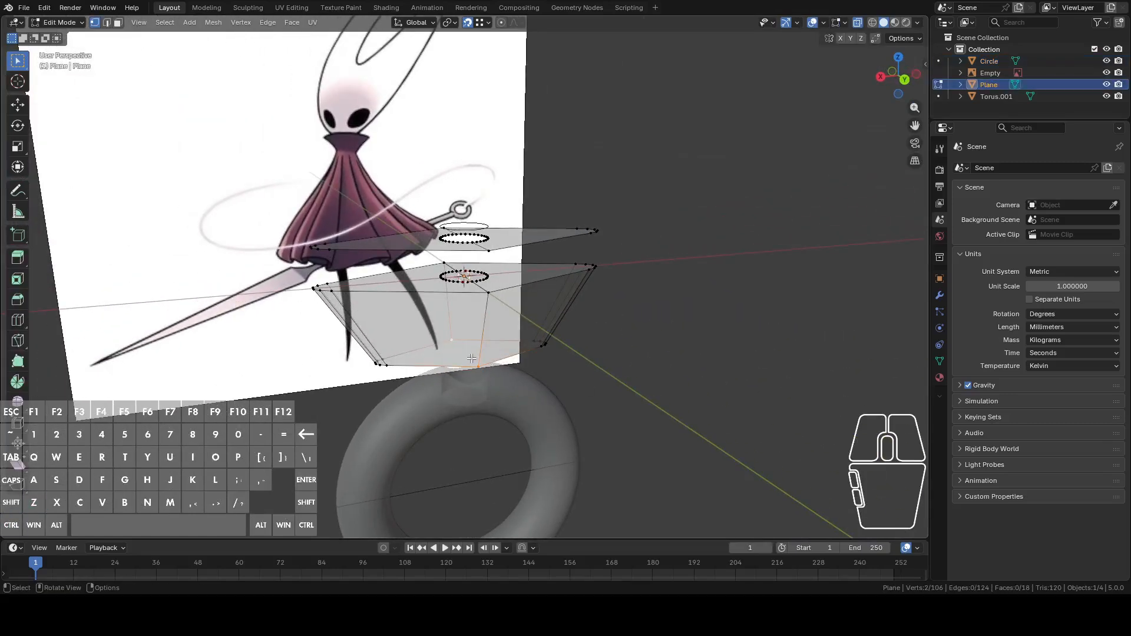
Step: Extrude the lower diamond's circular hole edge about 46 mm down along Z, snapped to the height of the bottom outline's corner vertex
middle_drag(477, 365, 503, 355)
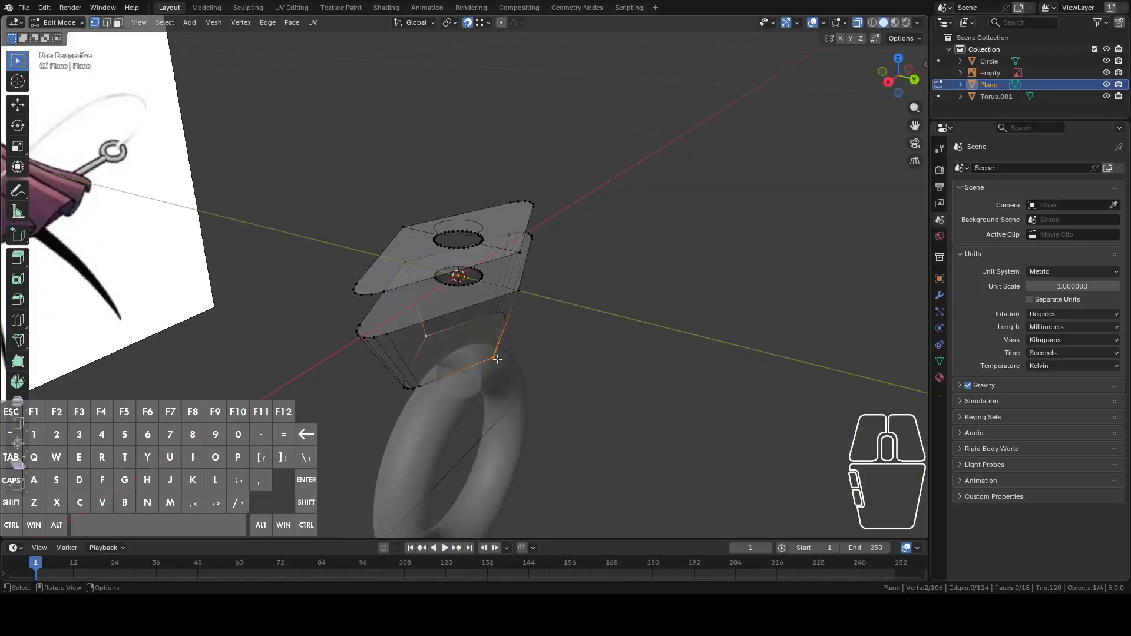
middle_drag(569, 343, 535, 384)
scroll(514, 348, up, 2)
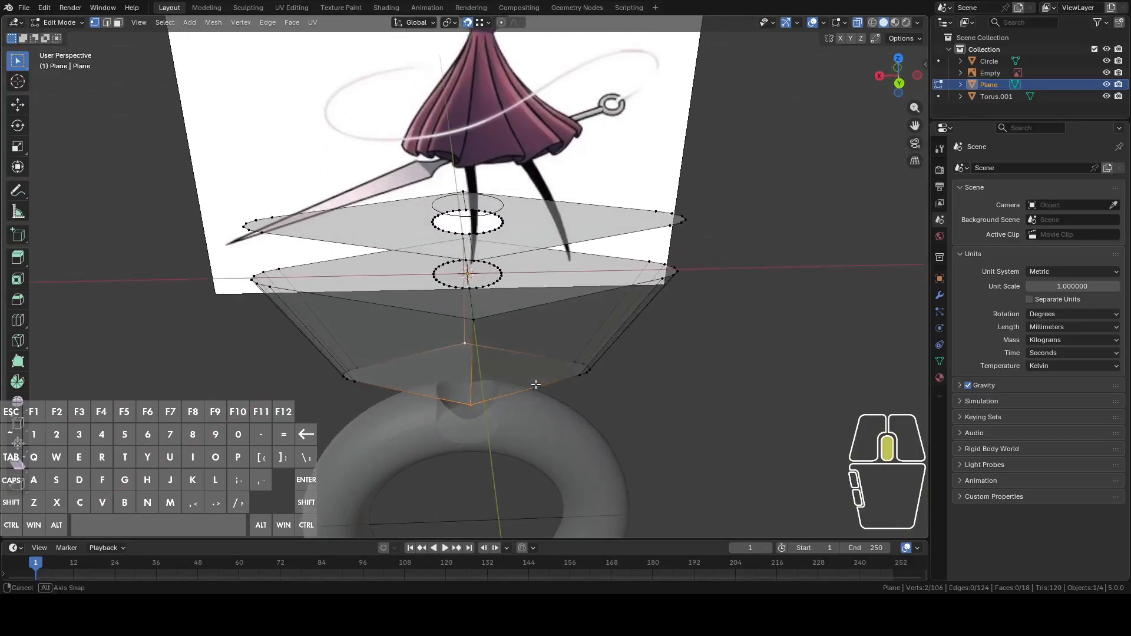
alt+click(490, 284)
alt+shift+click(469, 289)
middle_drag(470, 289, 592, 298)
key(e)
key(z)
key(Escape)
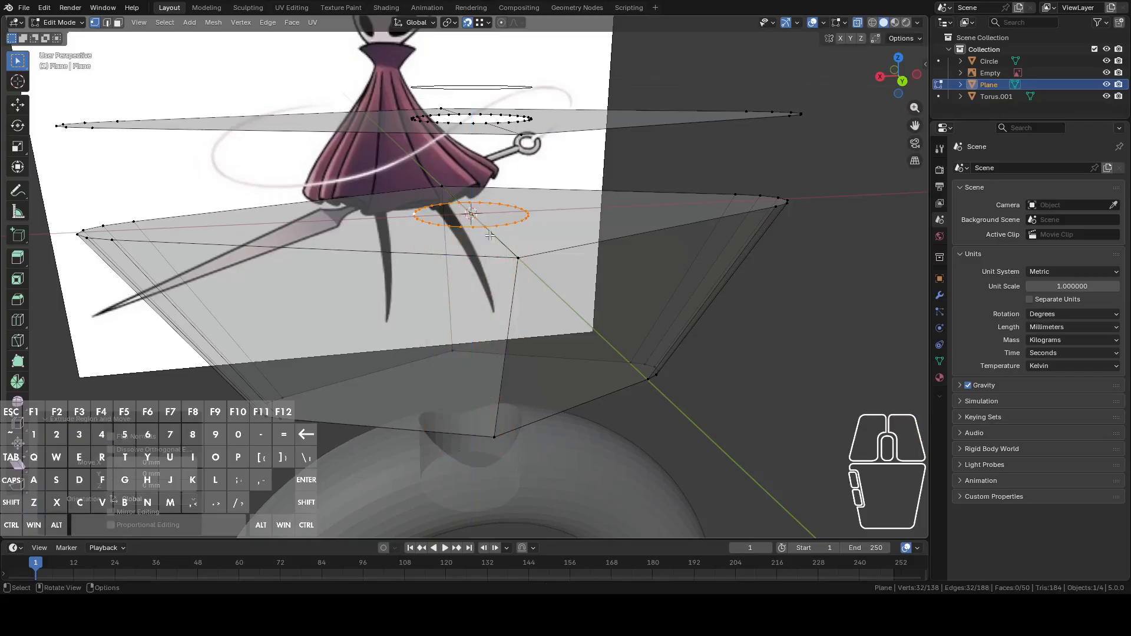
key(g)
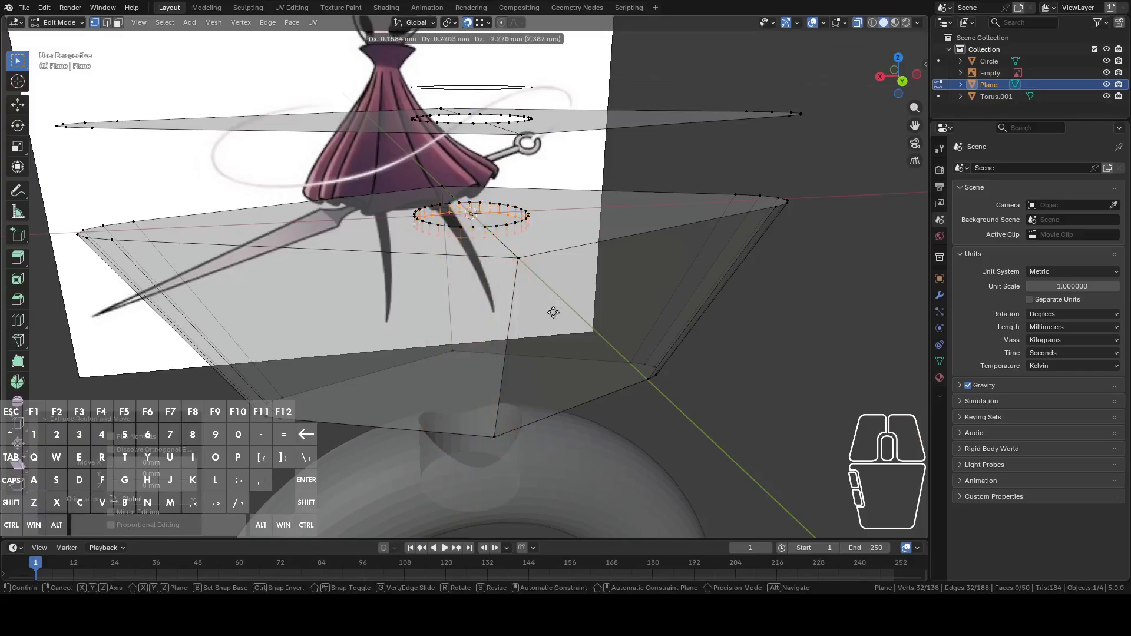
key(z)
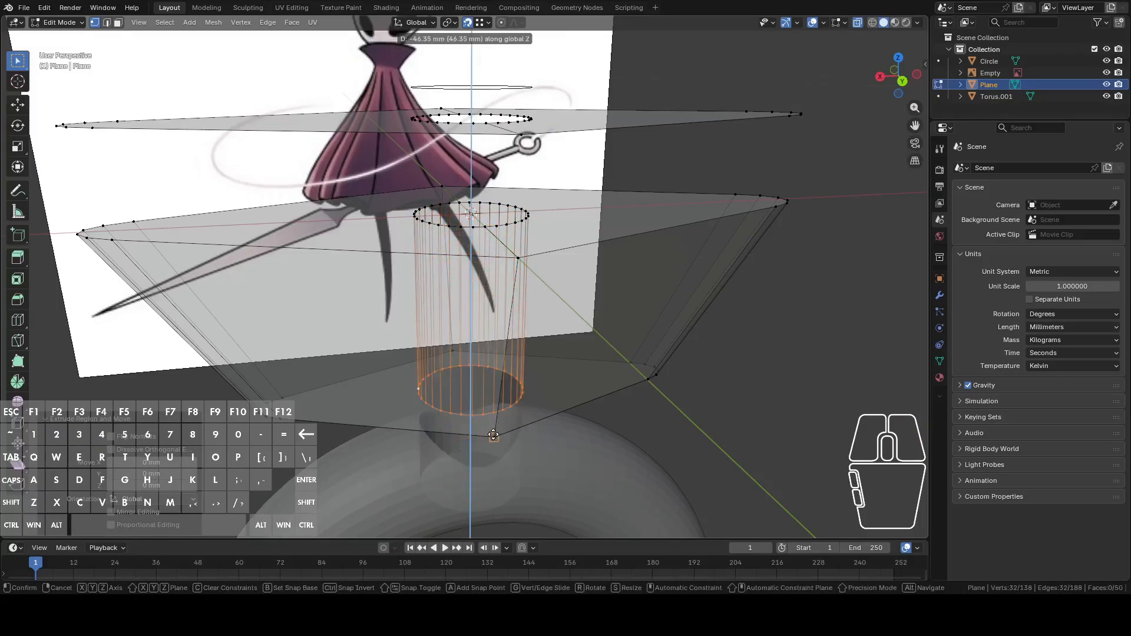
click(450, 344)
Step: Leave mesh editing and move the handle ring about 108 mm down along the Z axis, away from the blade
middle_drag(449, 344, 559, 402)
key(Tab)
key(Tab)
key(Tab)
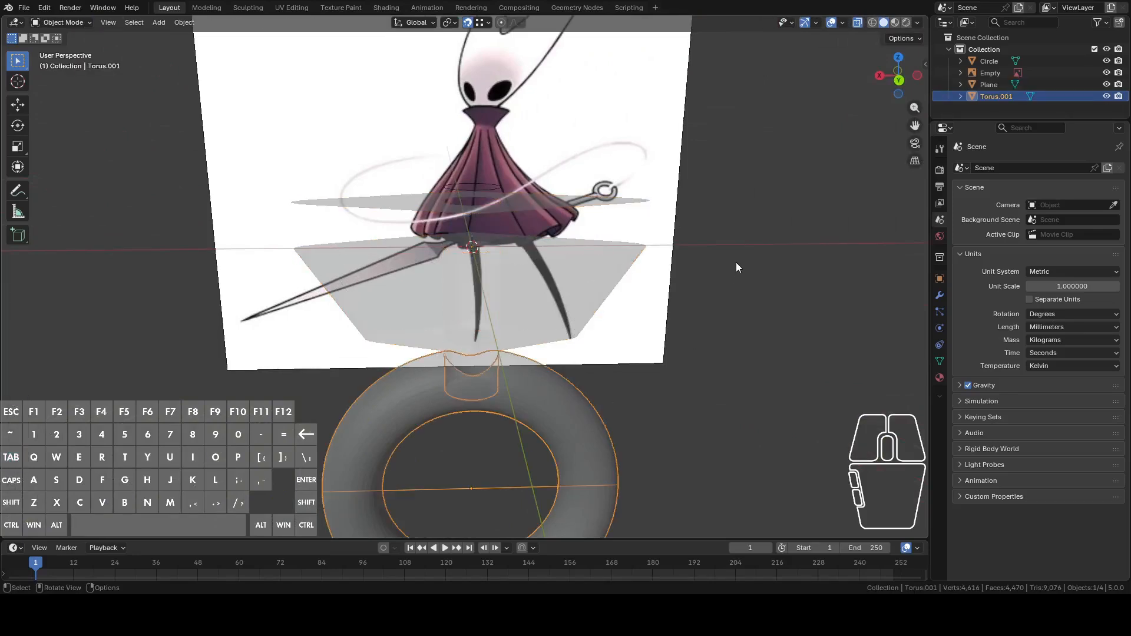
key(g)
key(z)
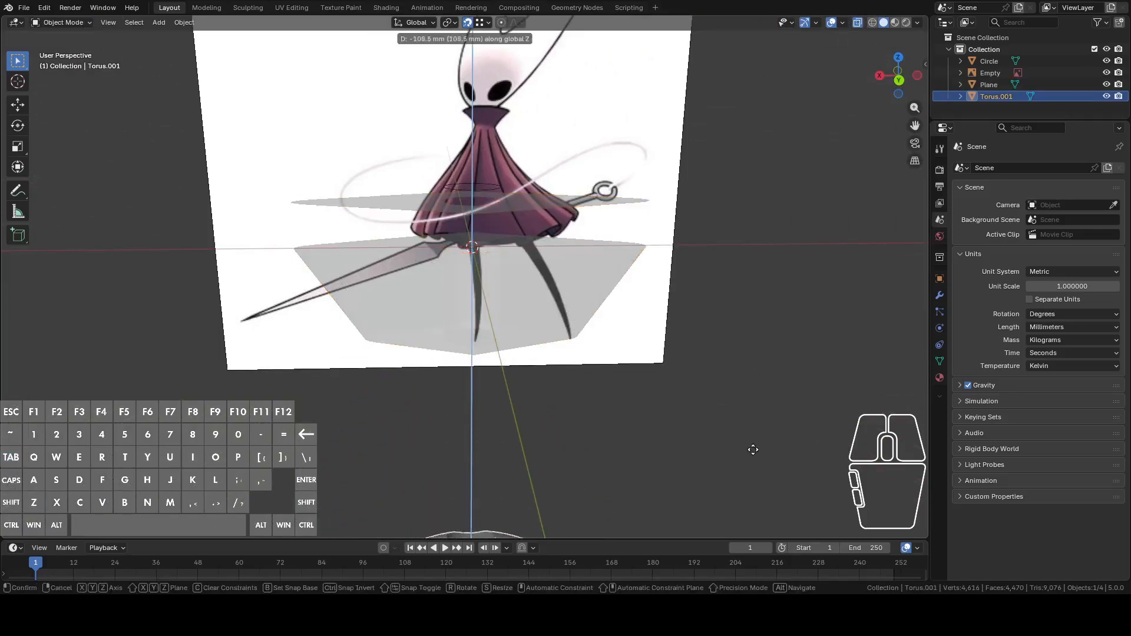
click(753, 447)
Step: Resume editing the diamond blade mesh and select the outer edge loop of its bottom outline
click(521, 342)
scroll(521, 343, up, 1)
key(Tab)
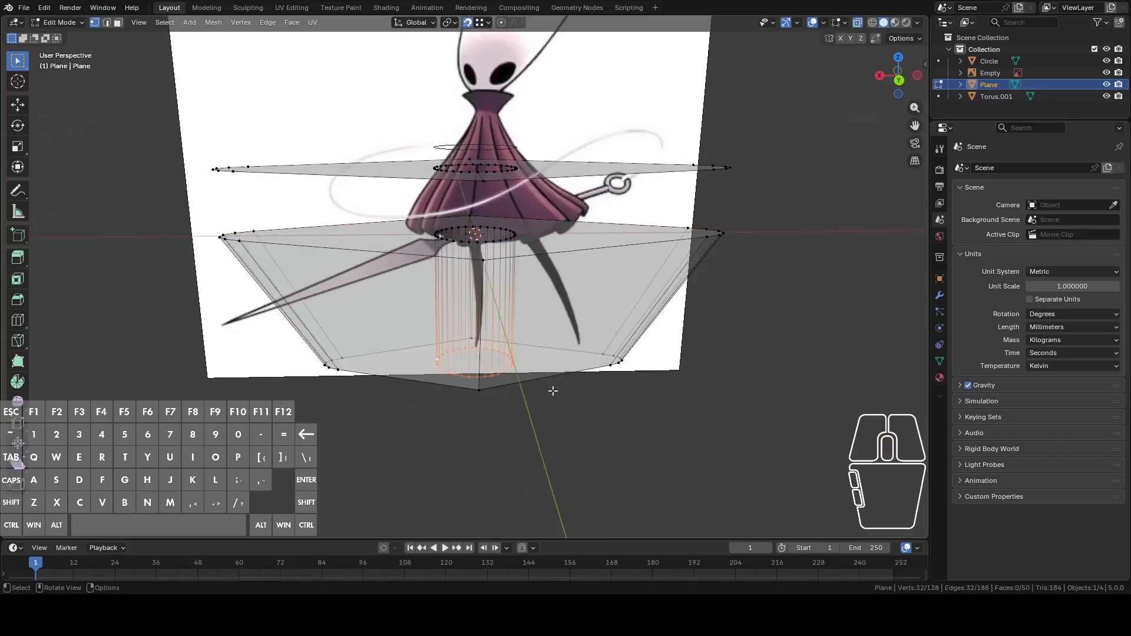
shift+middle_drag(553, 390, 592, 299)
alt+click(592, 299)
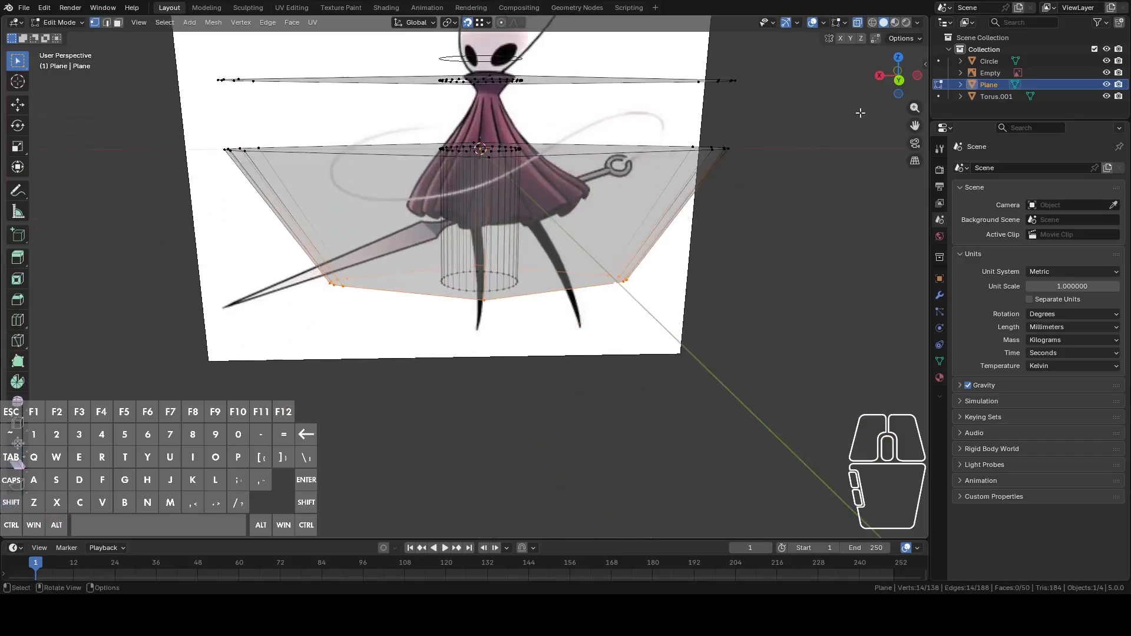
shift+middle_drag(525, 129, 503, 342)
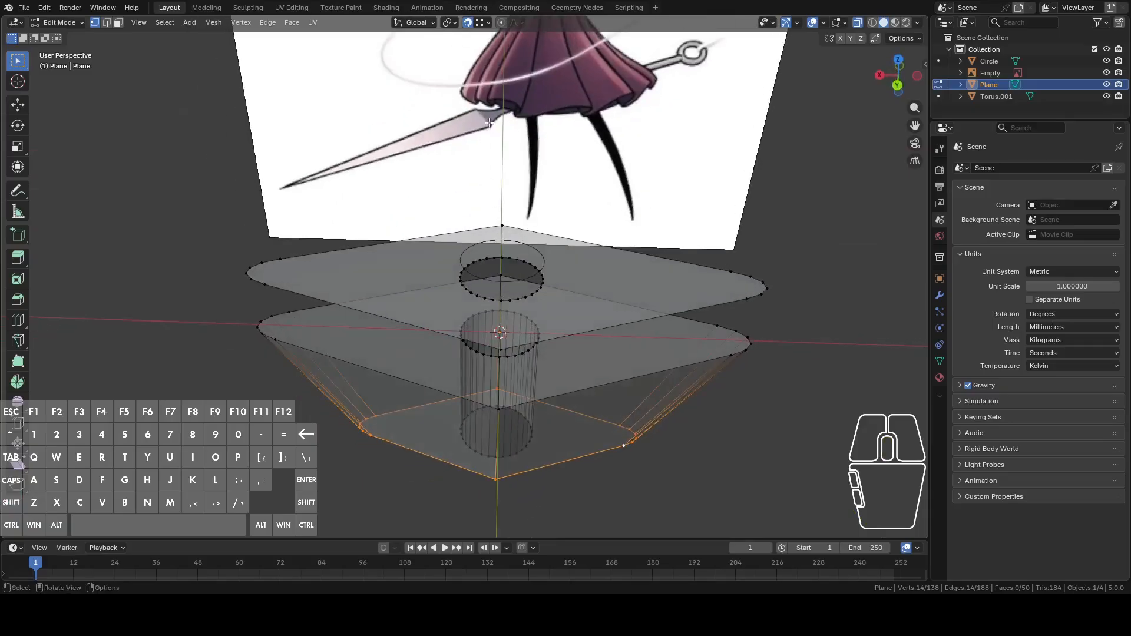
shift+middle_drag(500, 219, 533, 147)
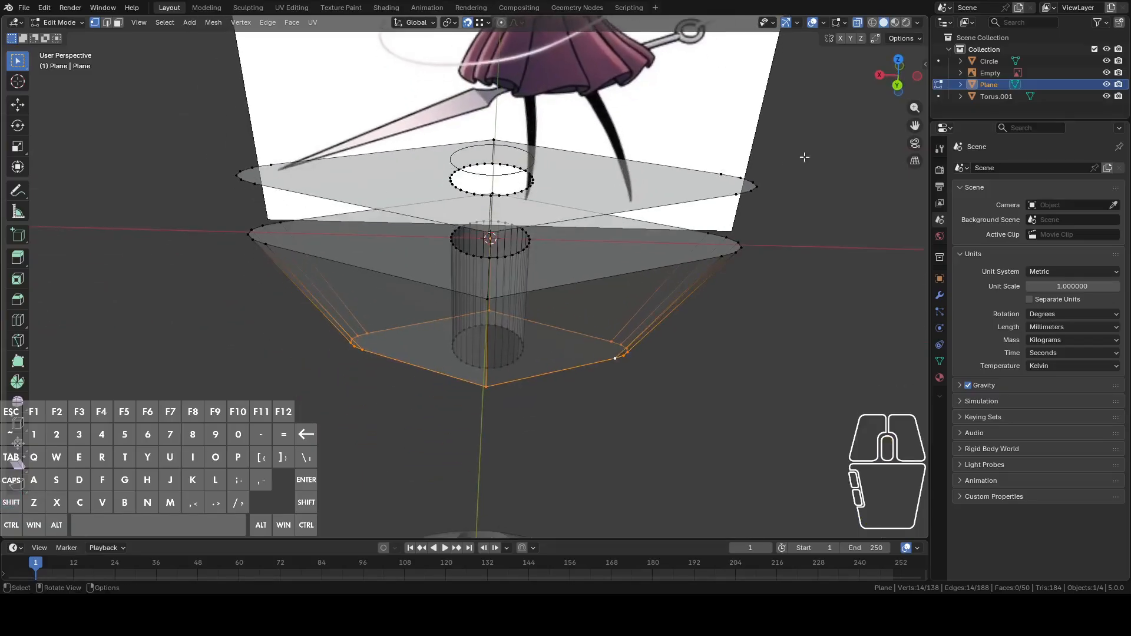
click(894, 90)
shift+middle_drag(784, 301, 758, 176)
middle_drag(736, 242, 744, 295)
scroll(748, 273, up, 3)
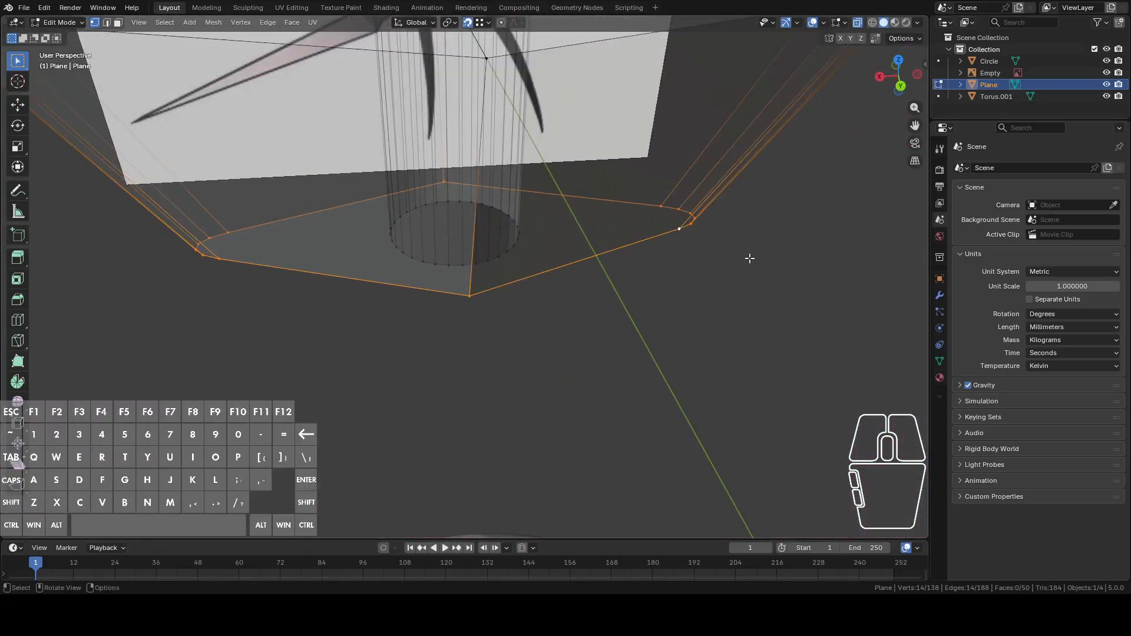
Step: Scale the bottom outline uniformly to about 0.711 and narrow it to about 0.59 along the X axis
key(s)
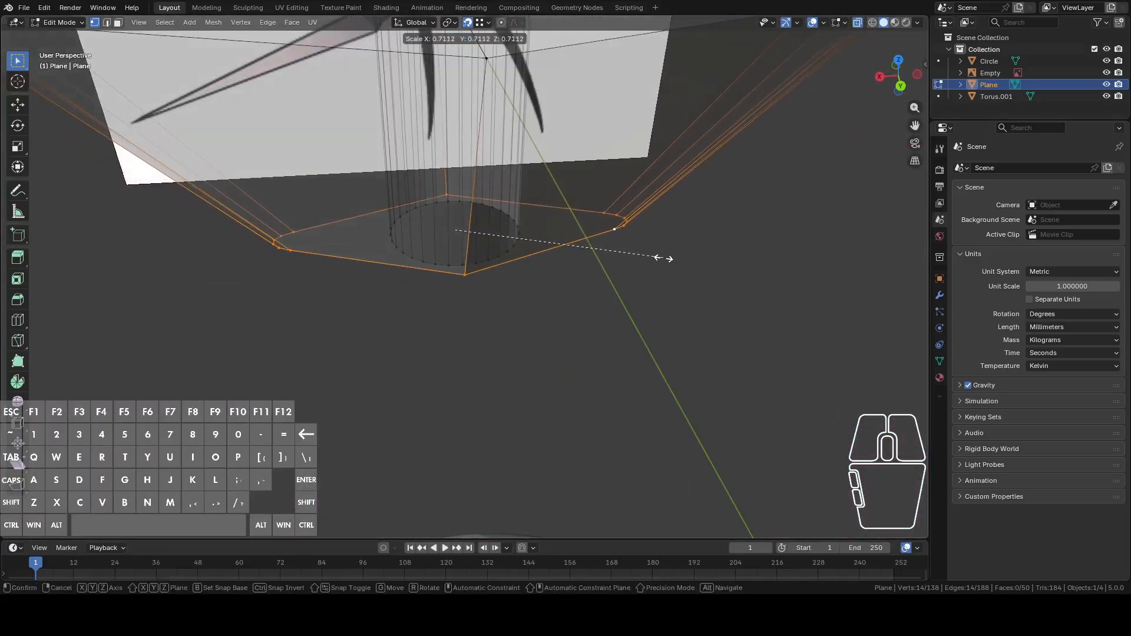
click(664, 258)
key(s)
key(x)
right_click(665, 261)
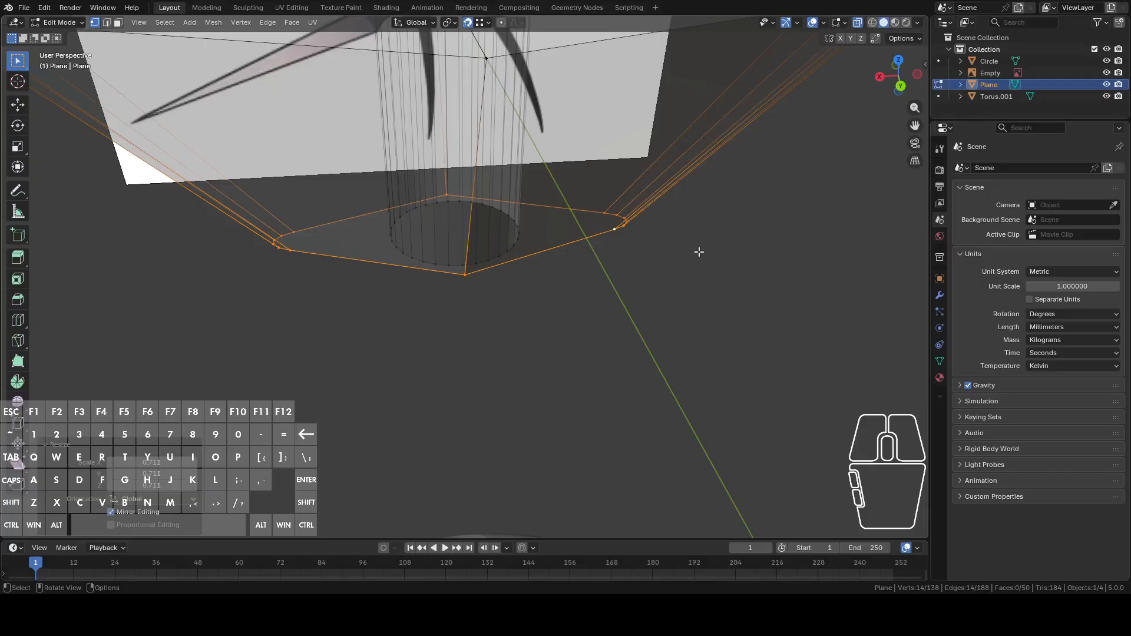
key(s)
key(x)
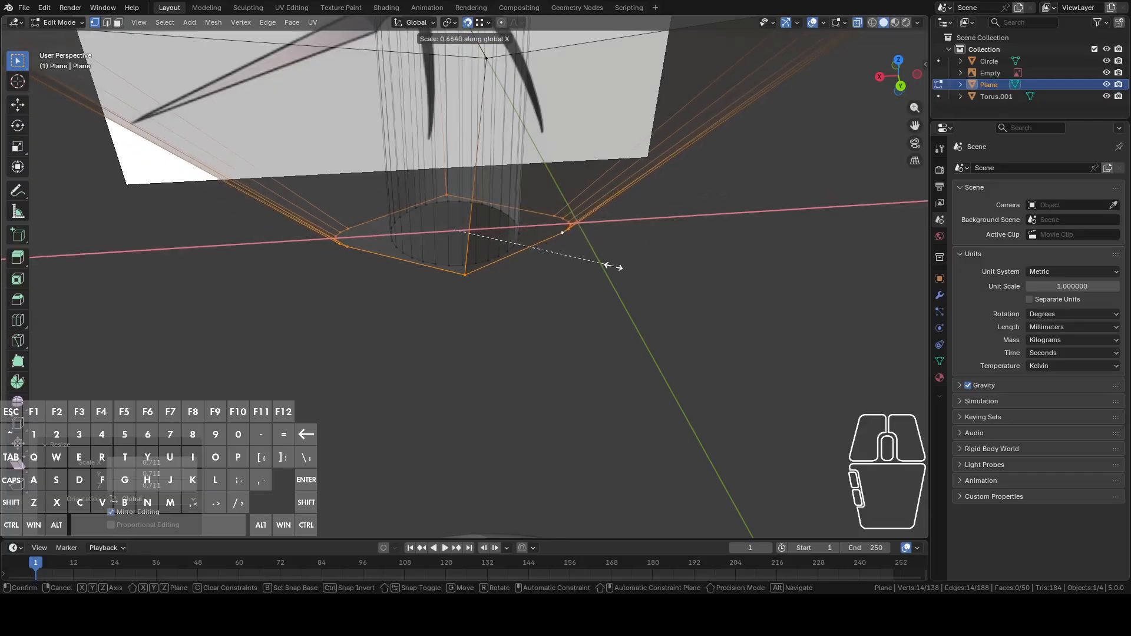
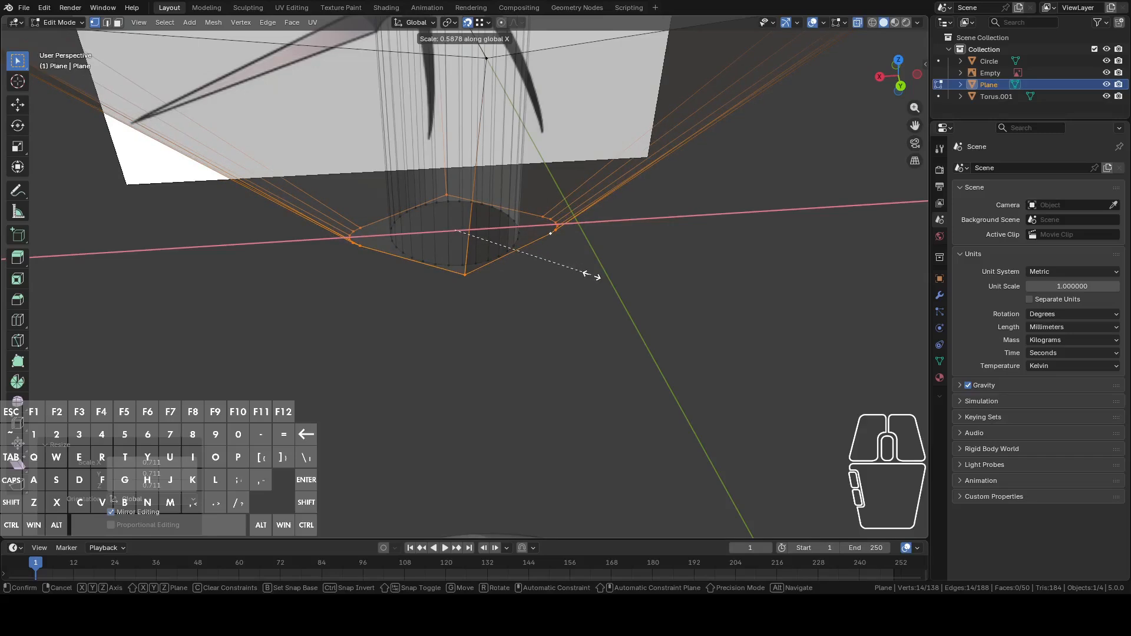
click(591, 275)
middle_drag(590, 275, 641, 294)
Step: Compare the outline around the shaft hole with and without the X scaling, and undo both scalings of the bottom outline
key(ctrl+z)
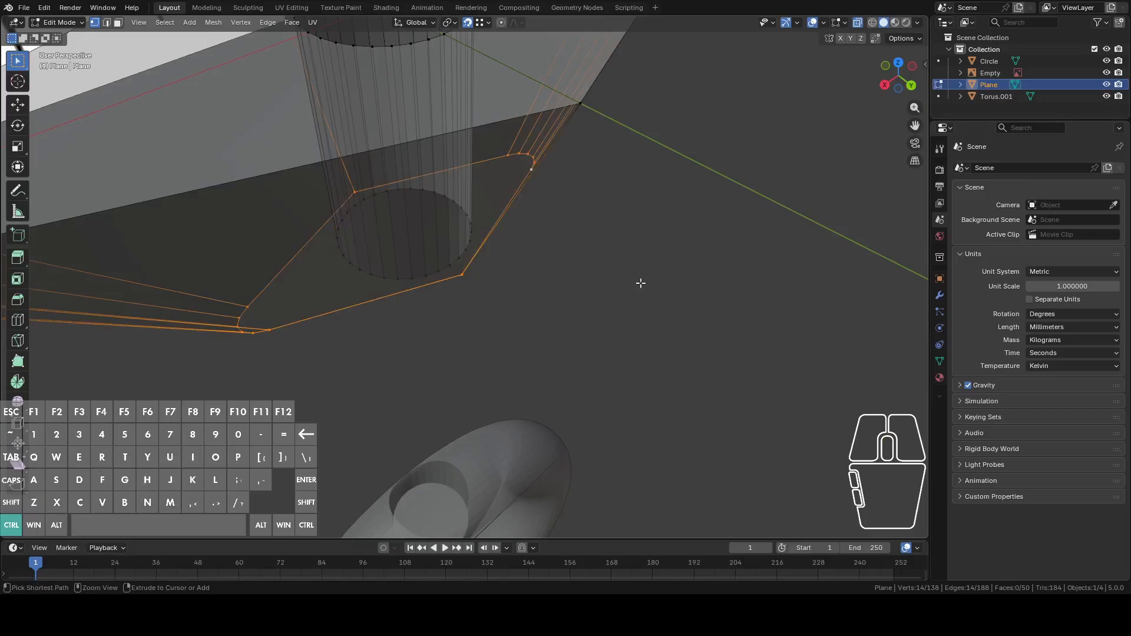
key(ctrl+shift+z)
middle_drag(640, 281, 665, 280)
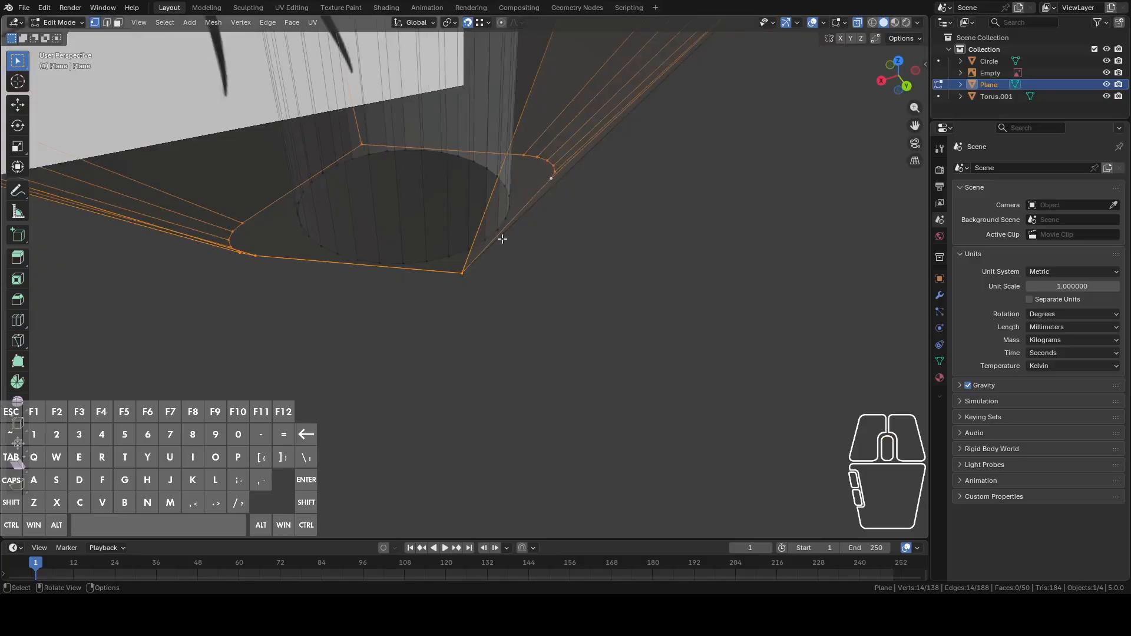
middle_drag(511, 241, 616, 258)
key(ctrl+z)
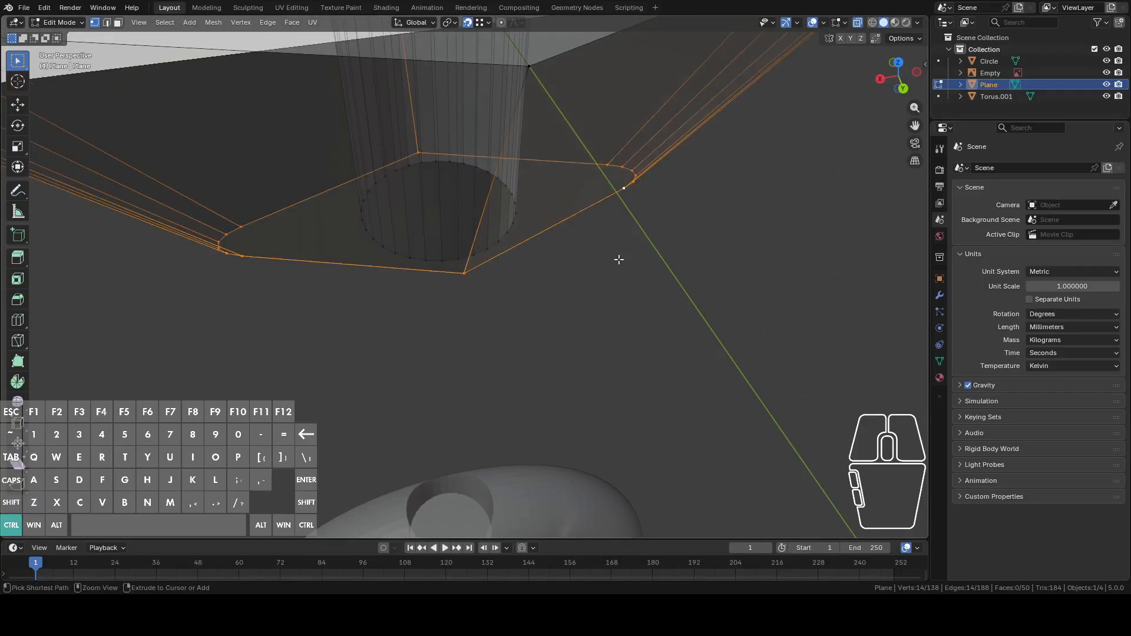
key(ctrl+z)
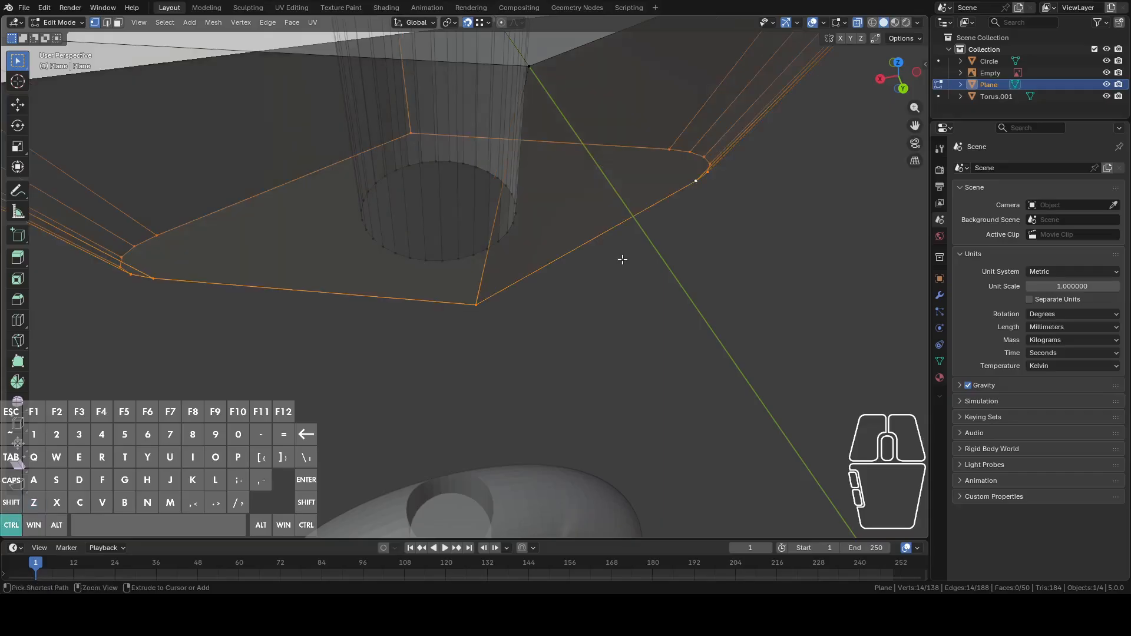
Step: Scale the blade's bottom outline uniformly to about 0.825 and narrow it further along the X axis
key(s)
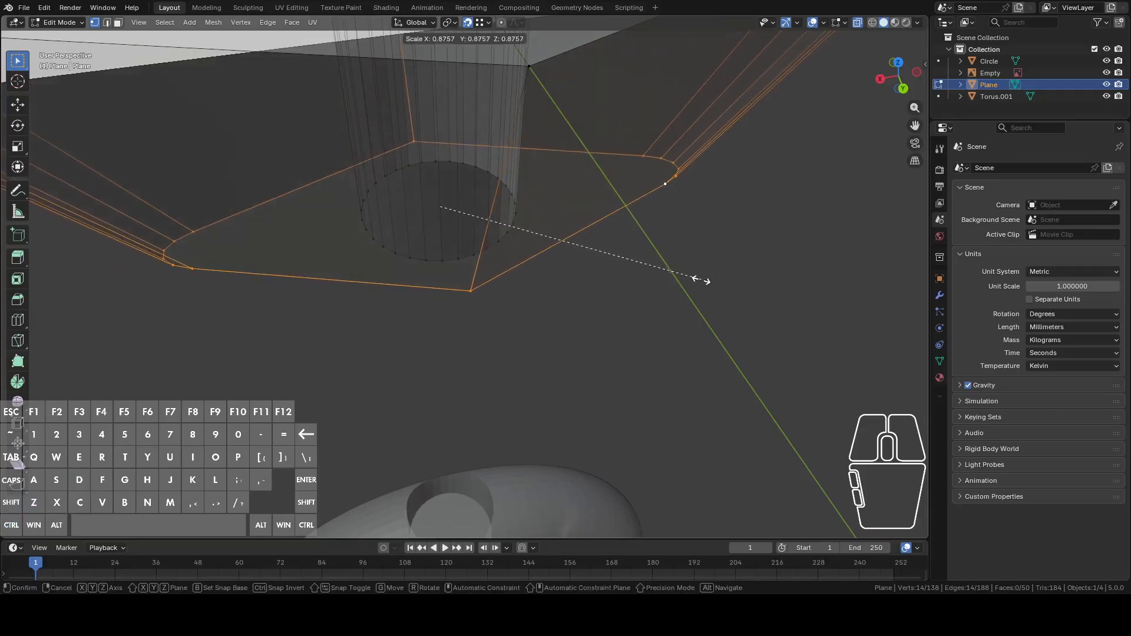
click(685, 280)
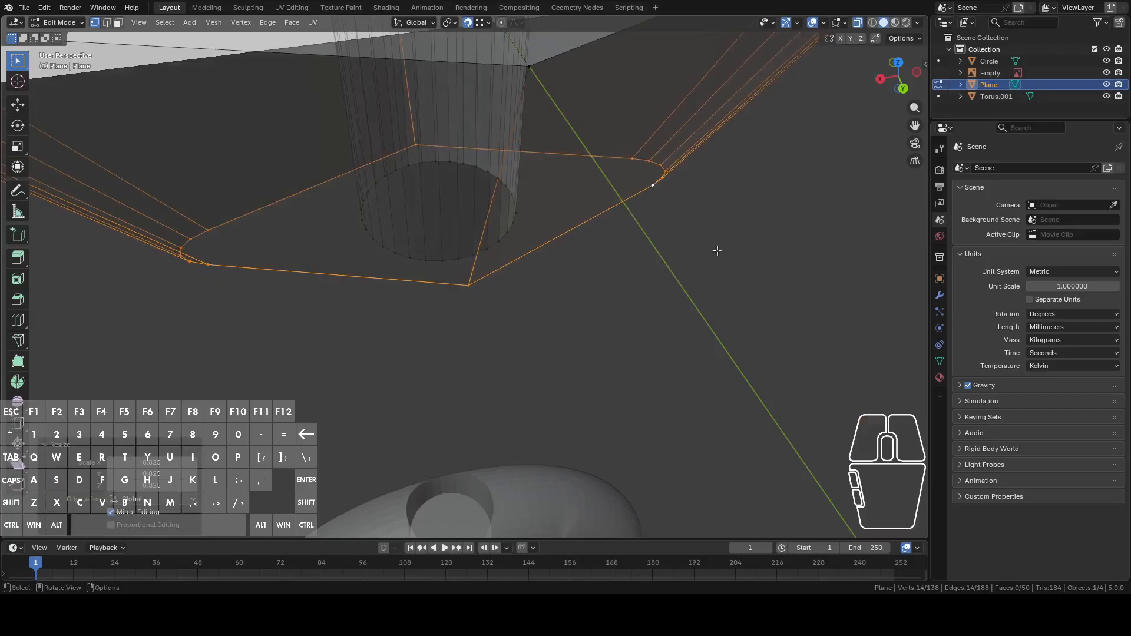
key(s)
key(x)
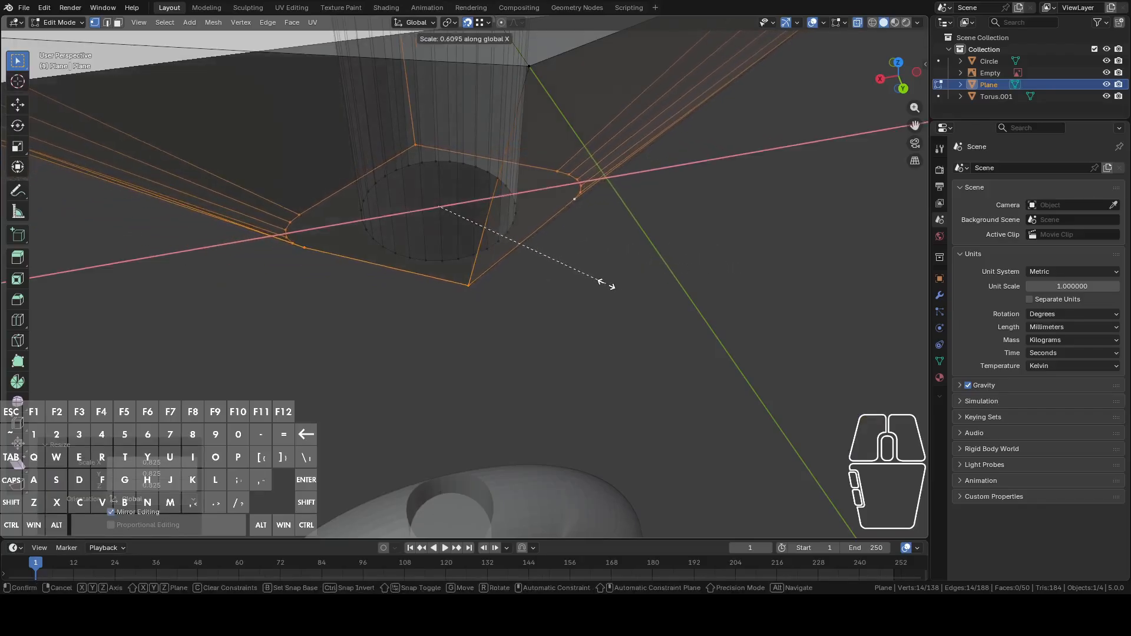
click(556, 290)
middle_drag(560, 293, 603, 244)
Step: Select all vertices at the blade's bottom and move them about 21.9 mm down along the Z axis
drag(299, 237, 602, 328)
key(g)
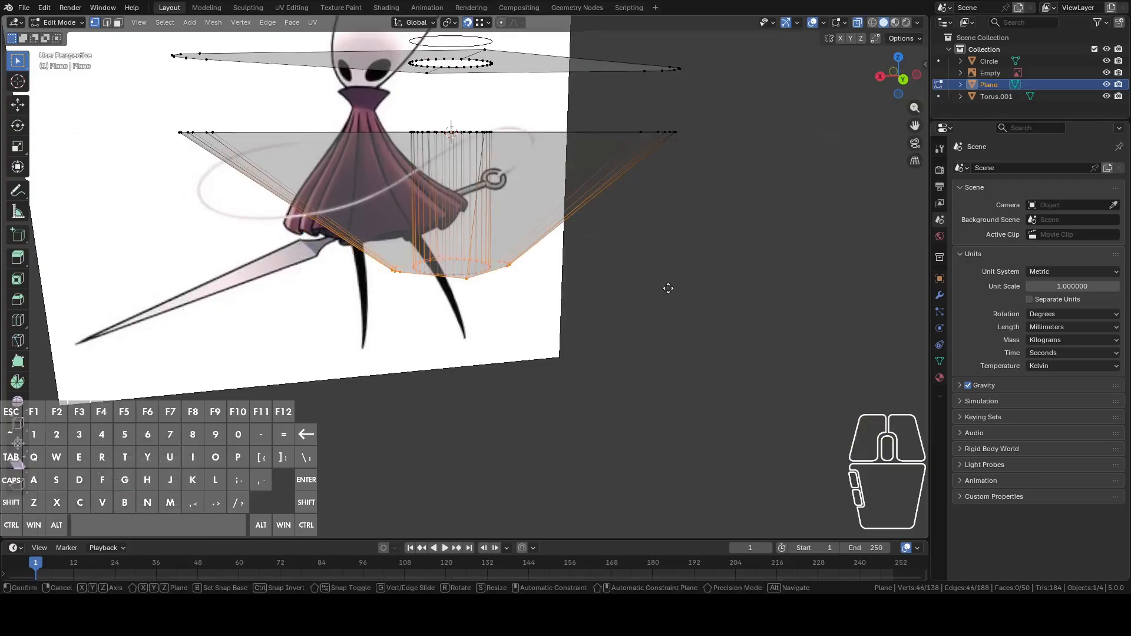
key(z)
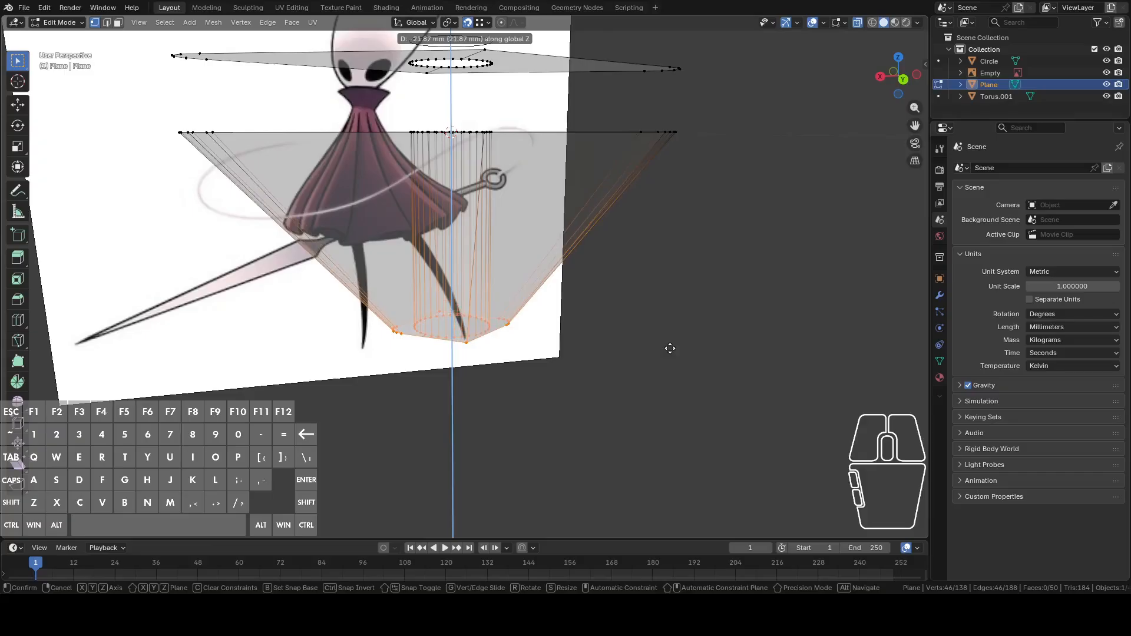
click(670, 348)
Step: Select only the blade's sloped outer edges, excluding the shaft hole's edges, and subdivide them once
middle_drag(669, 348, 640, 313)
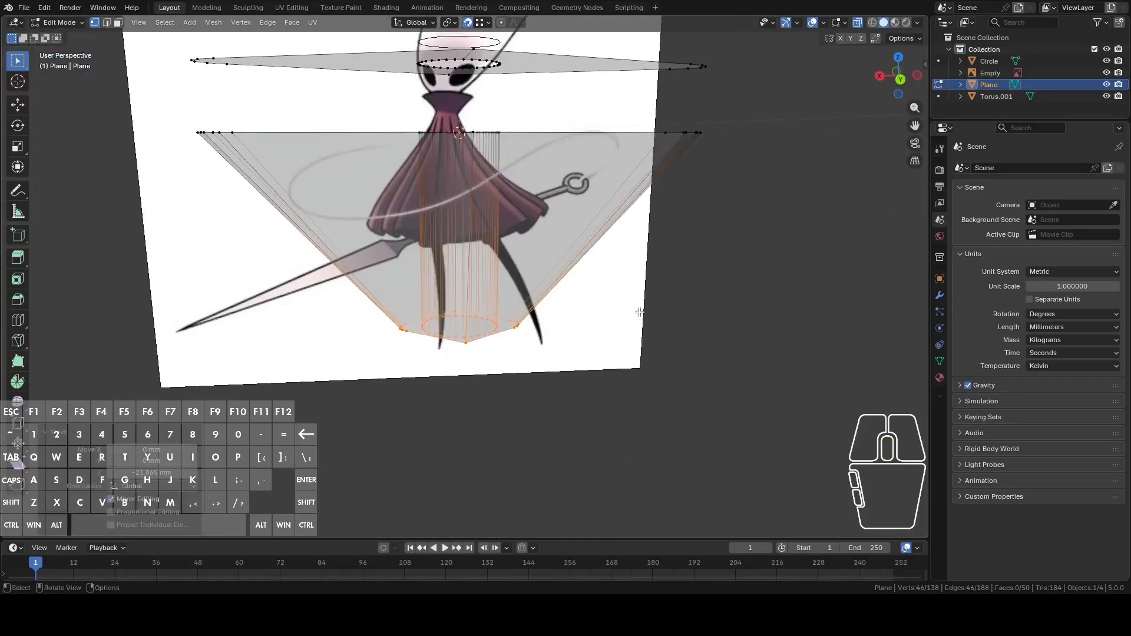
key(2)
drag(200, 235, 775, 248)
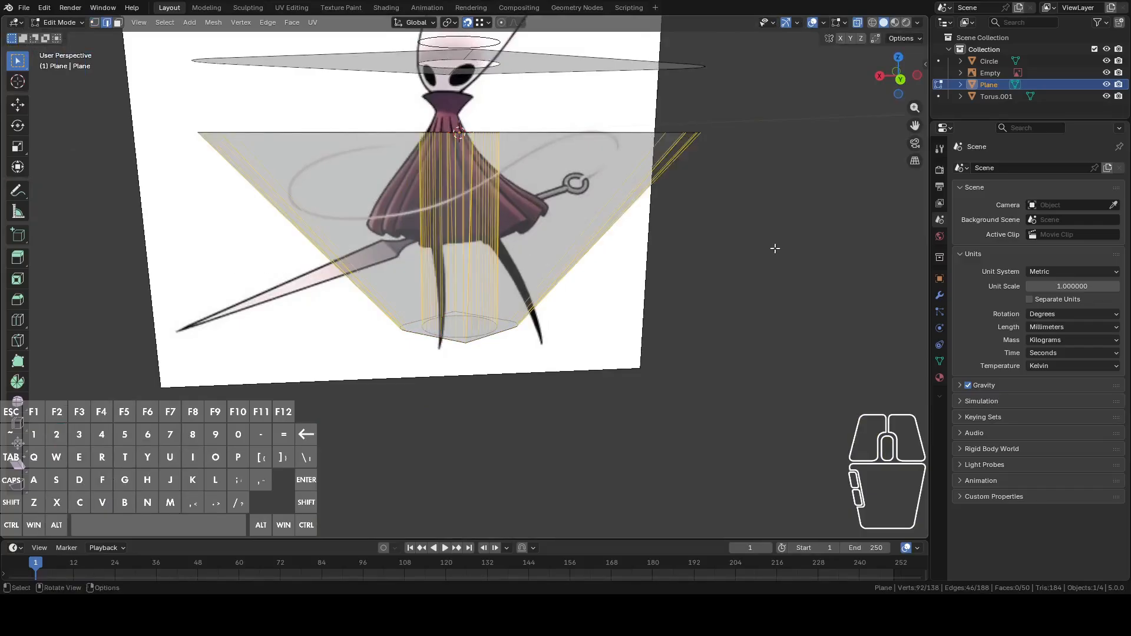
middle_drag(630, 235, 491, 201)
key(c)
shift+drag(474, 184, 537, 175)
key(Escape)
middle_drag(533, 195, 703, 228)
right_click(709, 228)
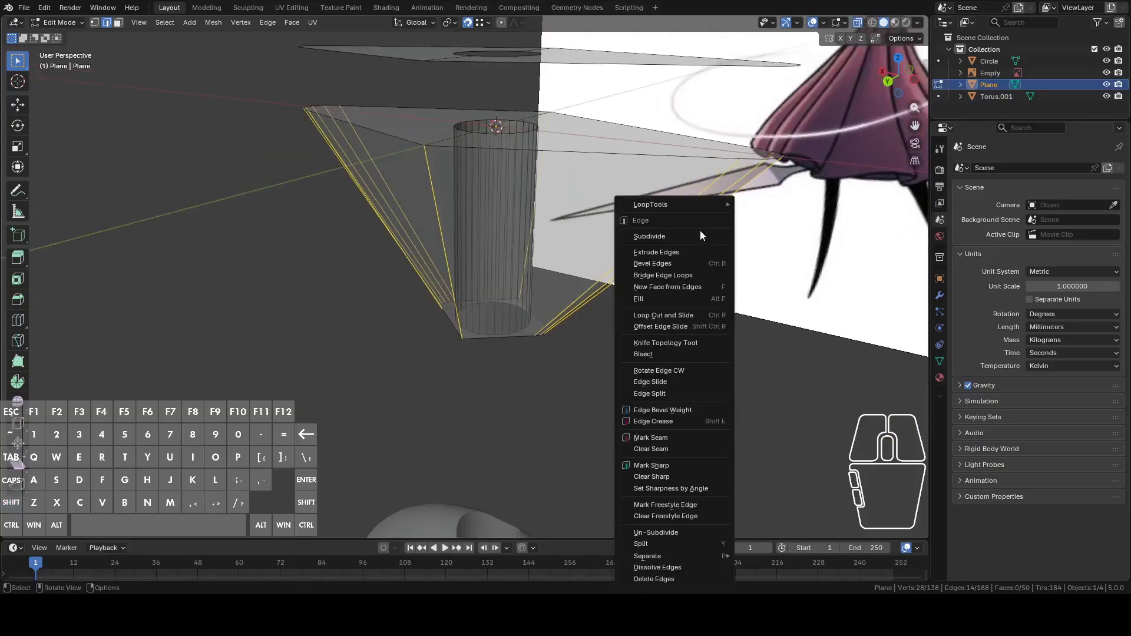
click(666, 236)
Step: Select the new middle edge loop and, in the back view, scale it inward to about 0.889
alt+click(592, 258)
middle_drag(592, 258, 627, 255)
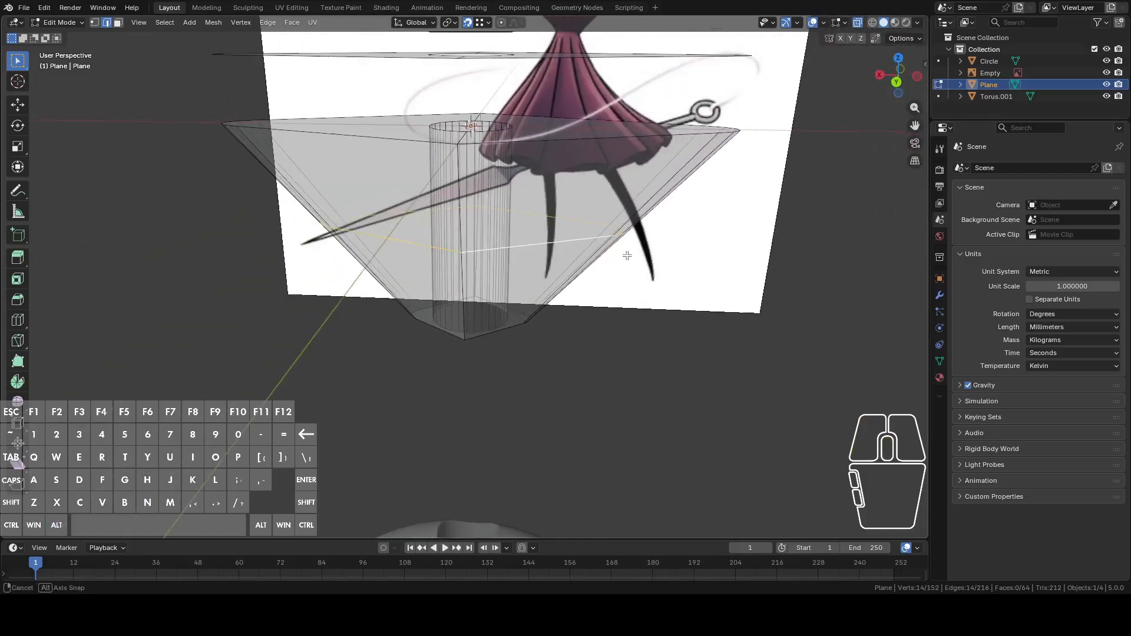
click(894, 83)
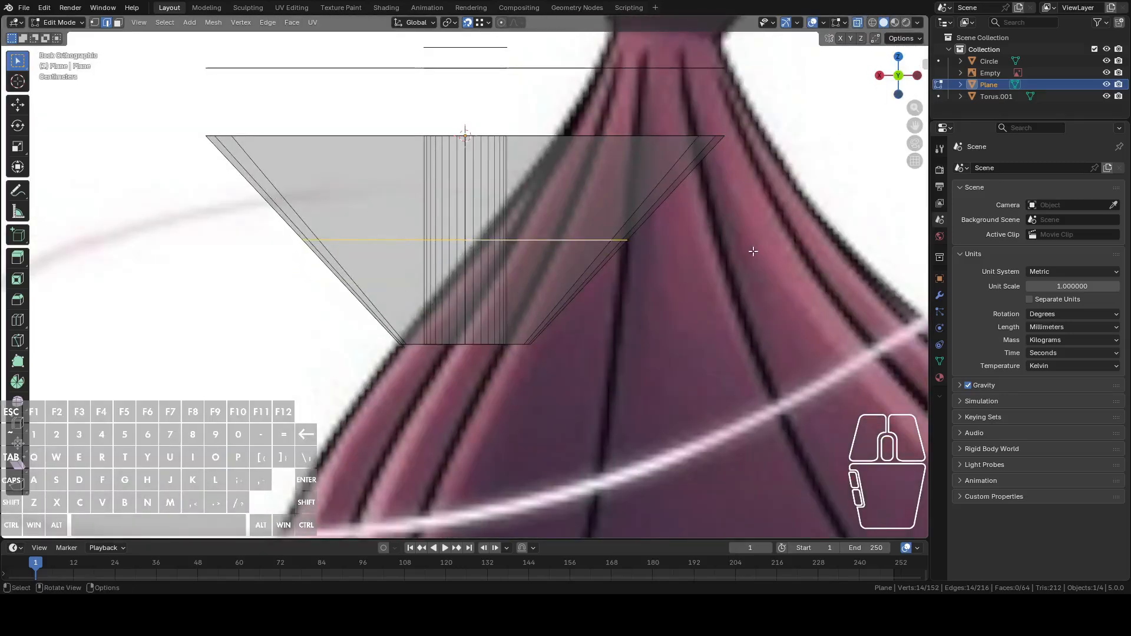
key(s)
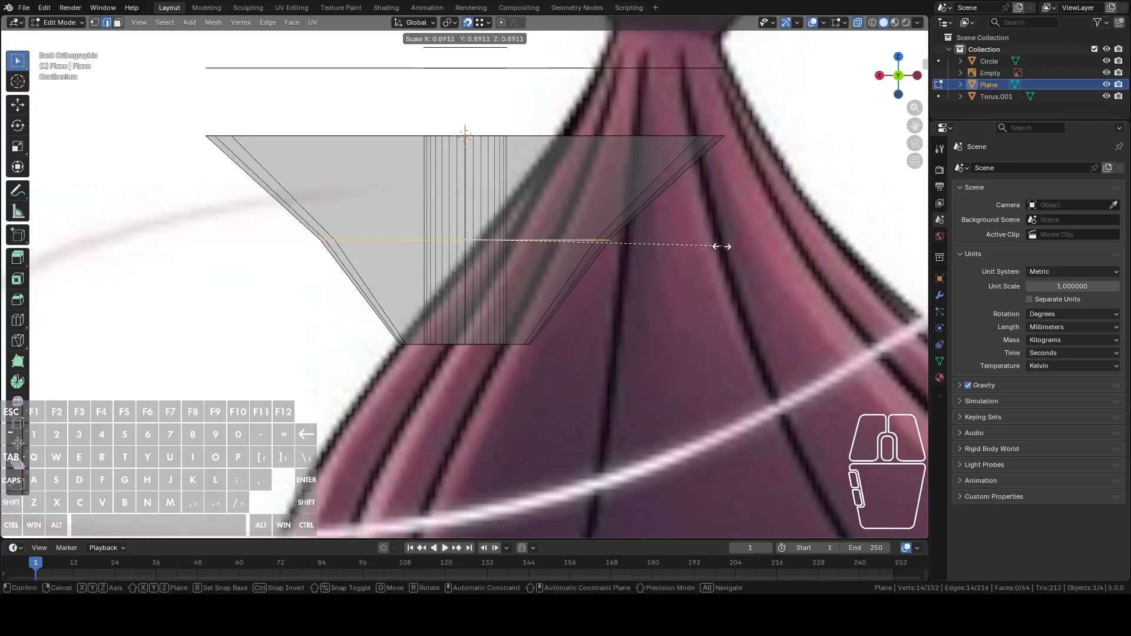
click(721, 246)
Step: Bevel the middle edge loop with 15 segments across nearly the blade's full height to form a curved side
middle_drag(721, 247, 680, 291)
right_click(680, 291)
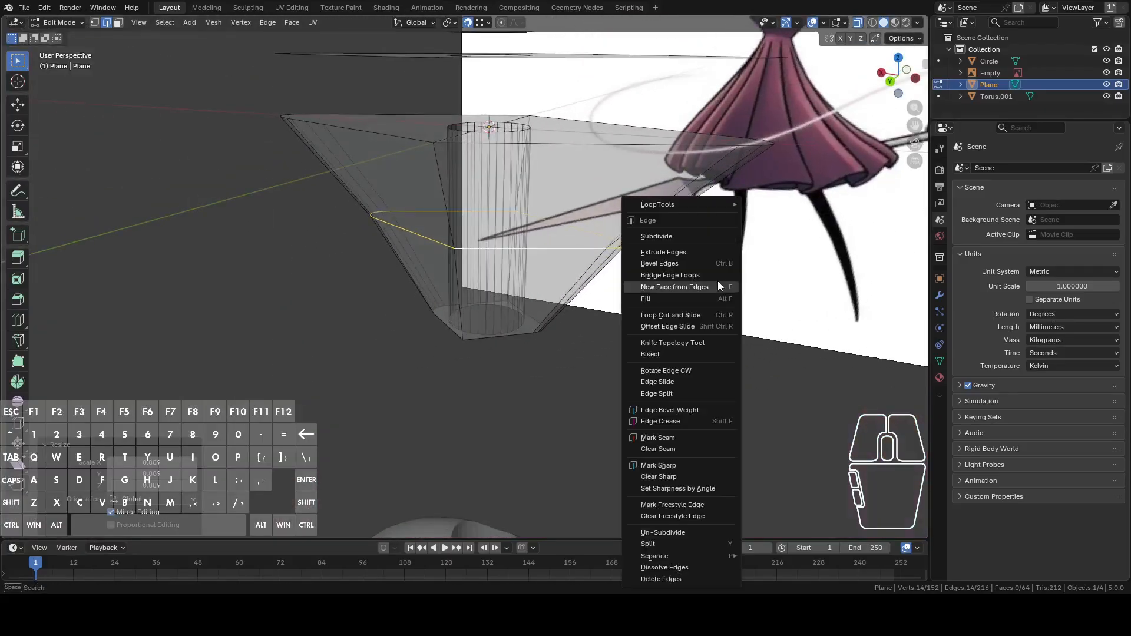
click(696, 265)
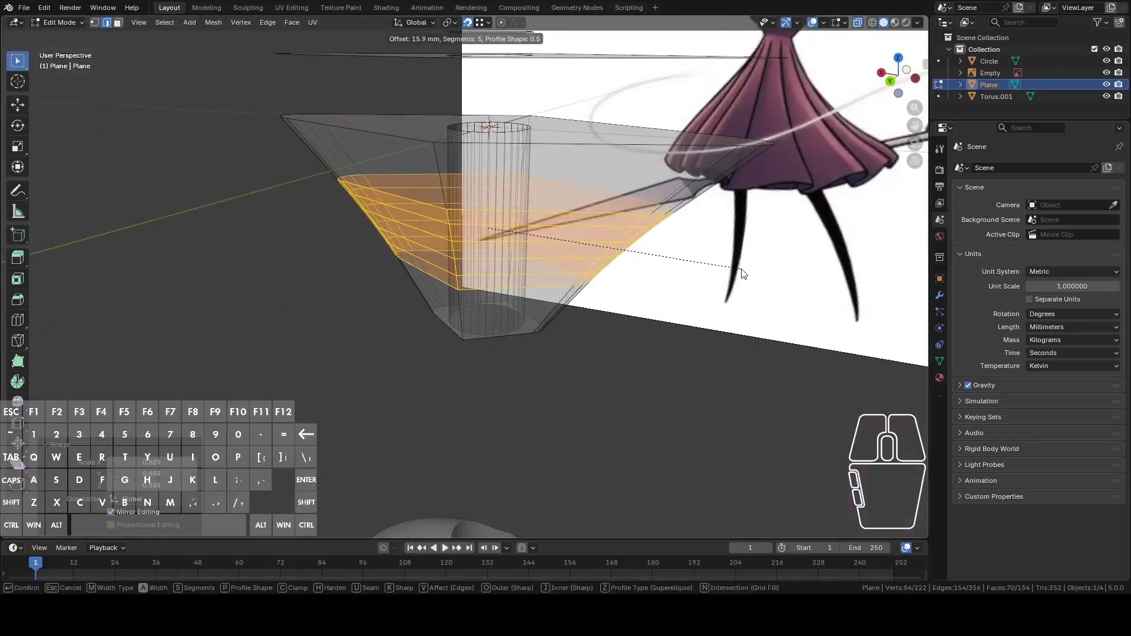
scroll(766, 278, up, 7)
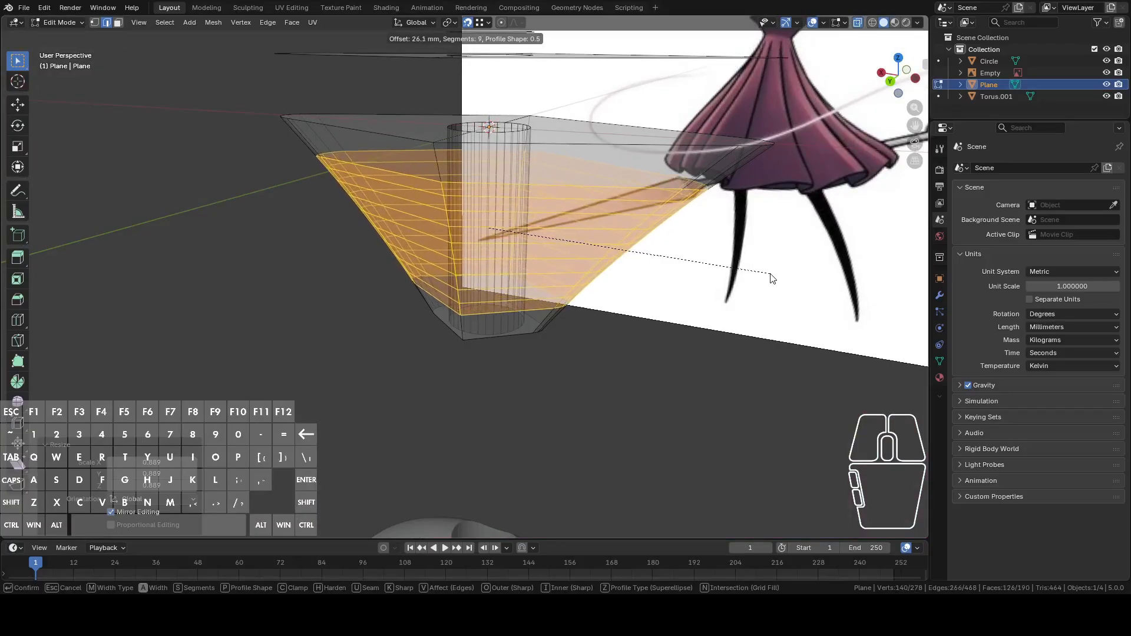
scroll(783, 277, up, 3)
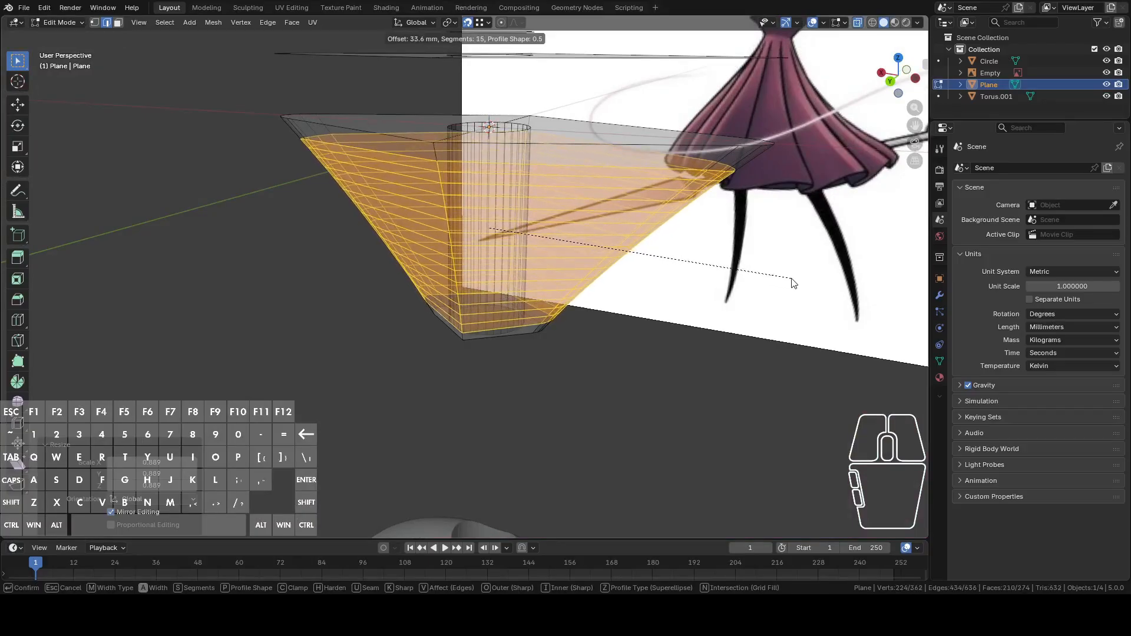
click(764, 288)
middle_drag(764, 288, 606, 356)
key(Tab)
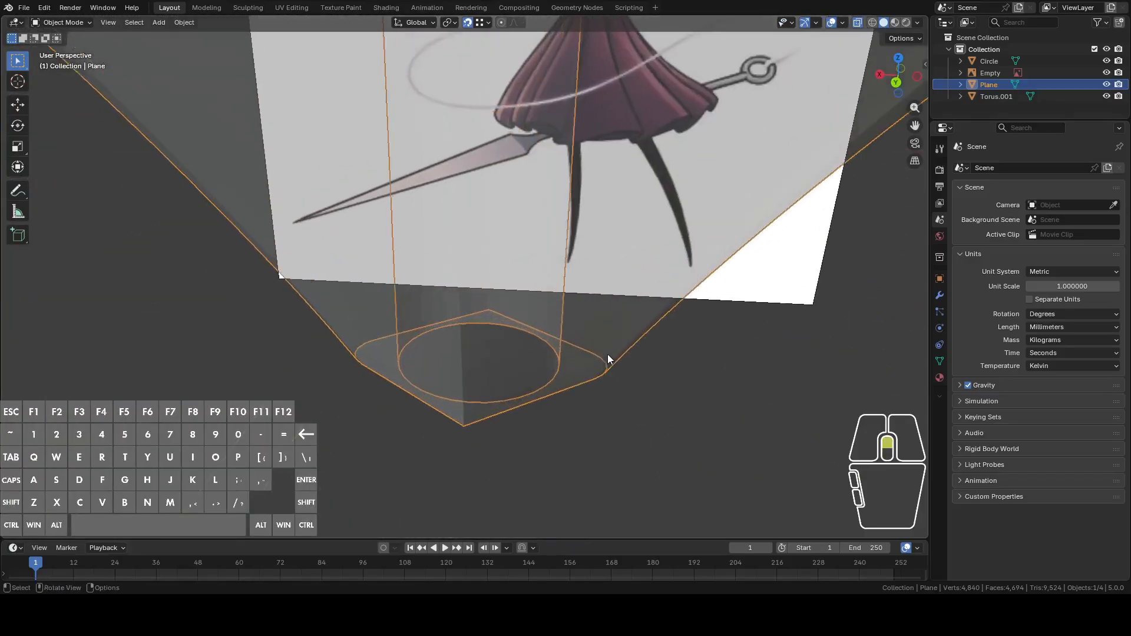
key(Tab)
shift+middle_drag(581, 402, 669, 308)
key(alt+a)
right_click(765, 278)
click(734, 265)
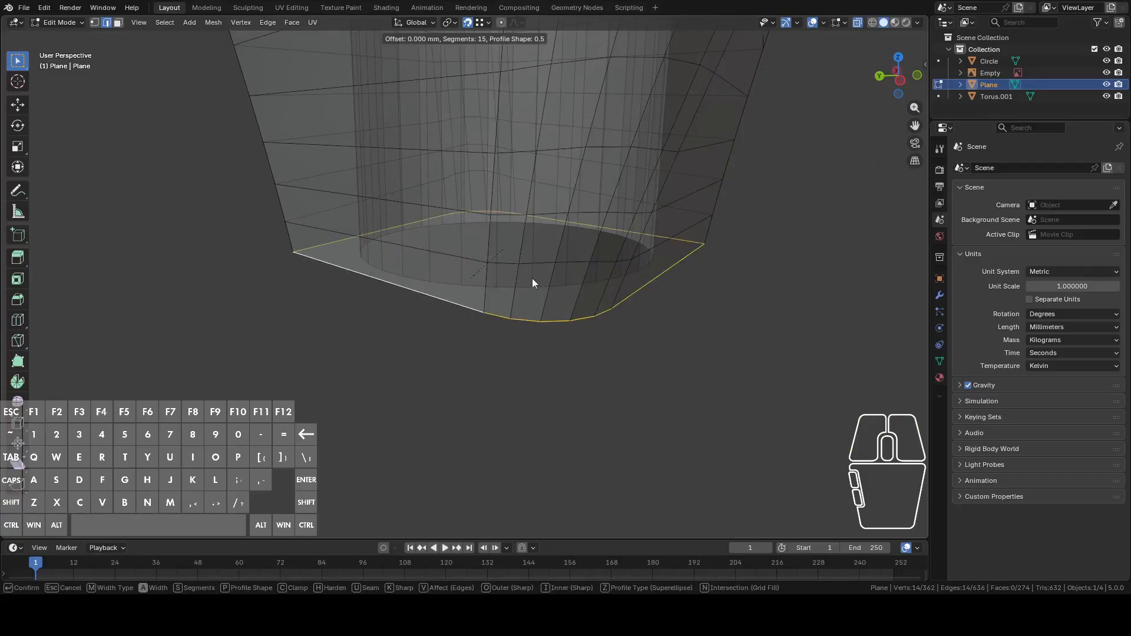
right_click(663, 285)
key(ctrl+z)
Step: Turn off X-ray and connect the shaft hole's bottom rim to the two opposite sharp corners of the outline with edges
mouse_move(636, 312)
middle_down()
mouse_move(729, 289)
mouse_move(749, 249)
middle_up()
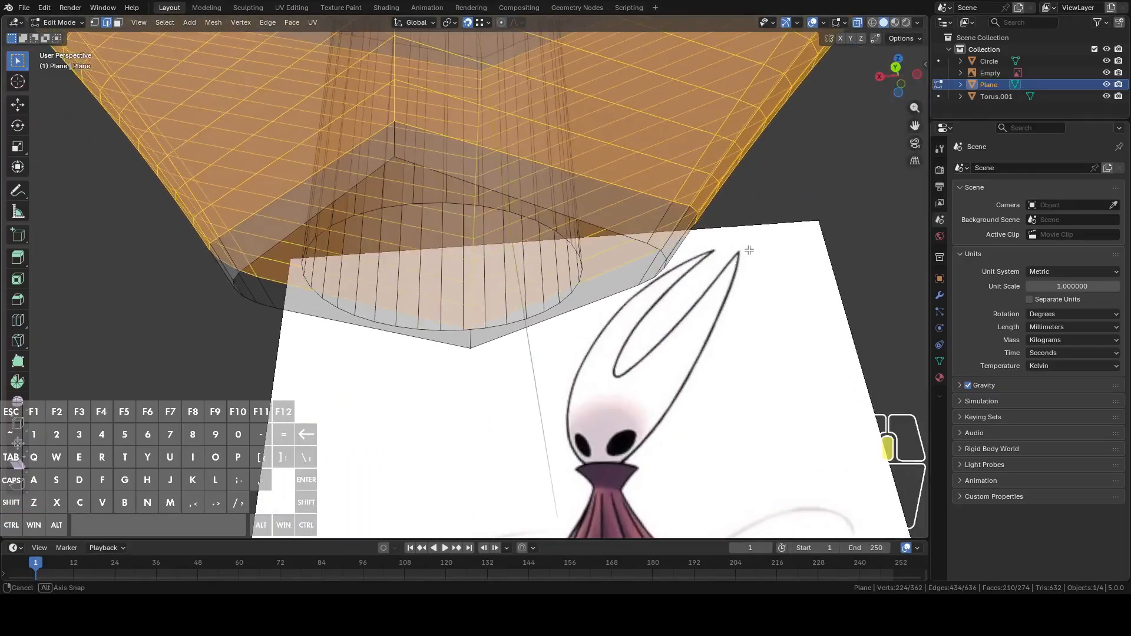
click(858, 22)
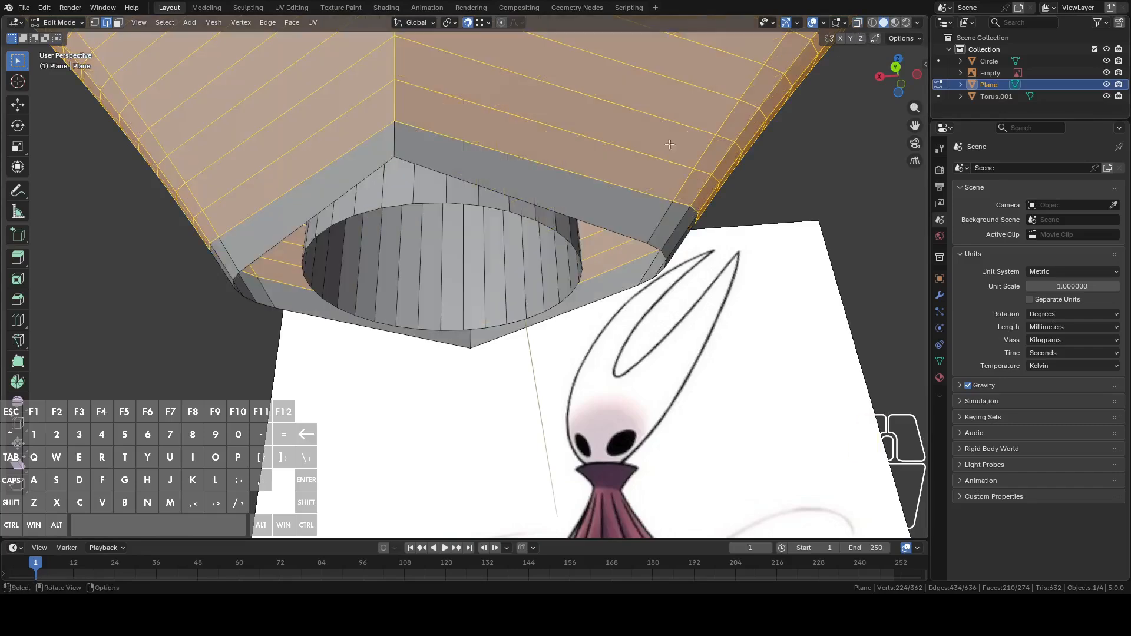
click(415, 196)
middle_drag(417, 190, 463, 177)
shift+click(420, 163)
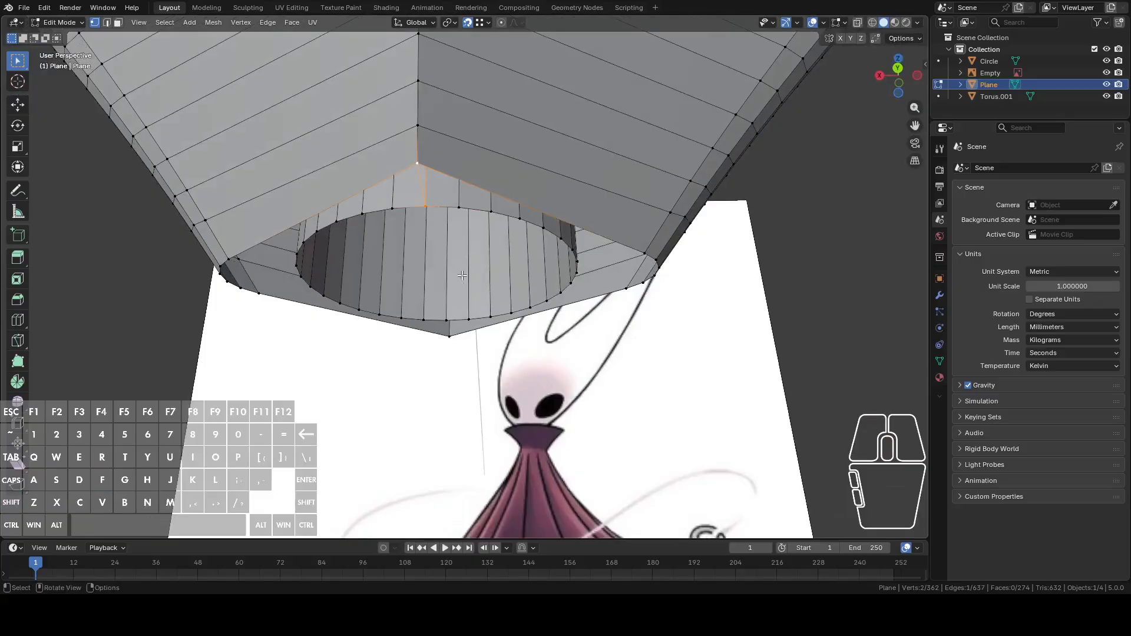
click(446, 325)
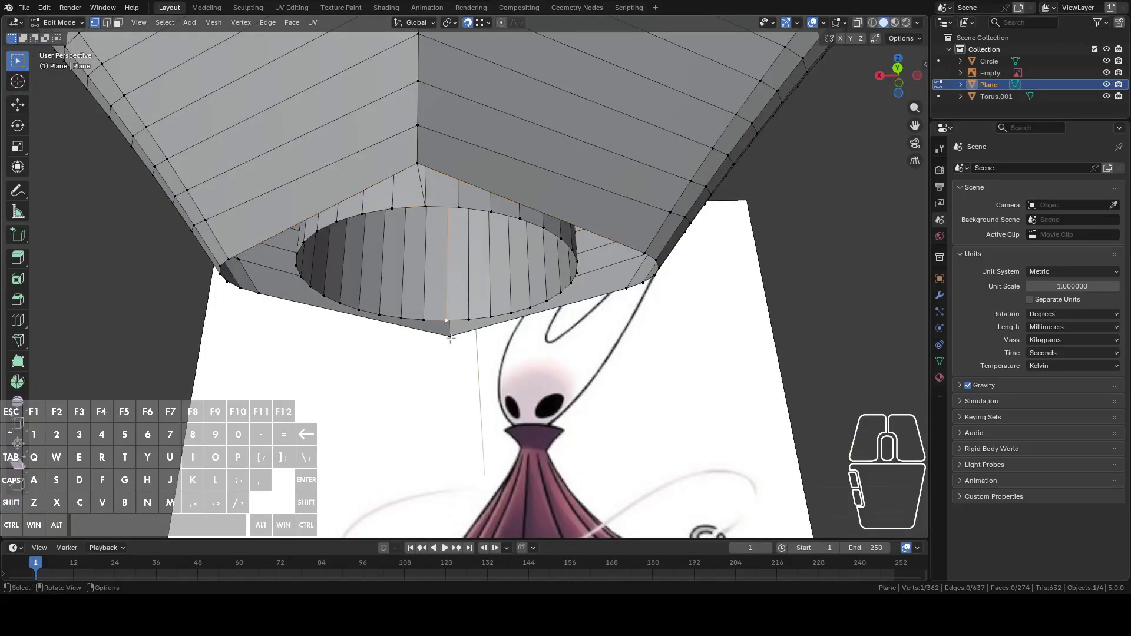
shift+click(451, 337)
Step: Fill both halves of the blade's bottom between the shaft hole and the outer outline with faces
key(c)
drag(436, 192, 439, 204)
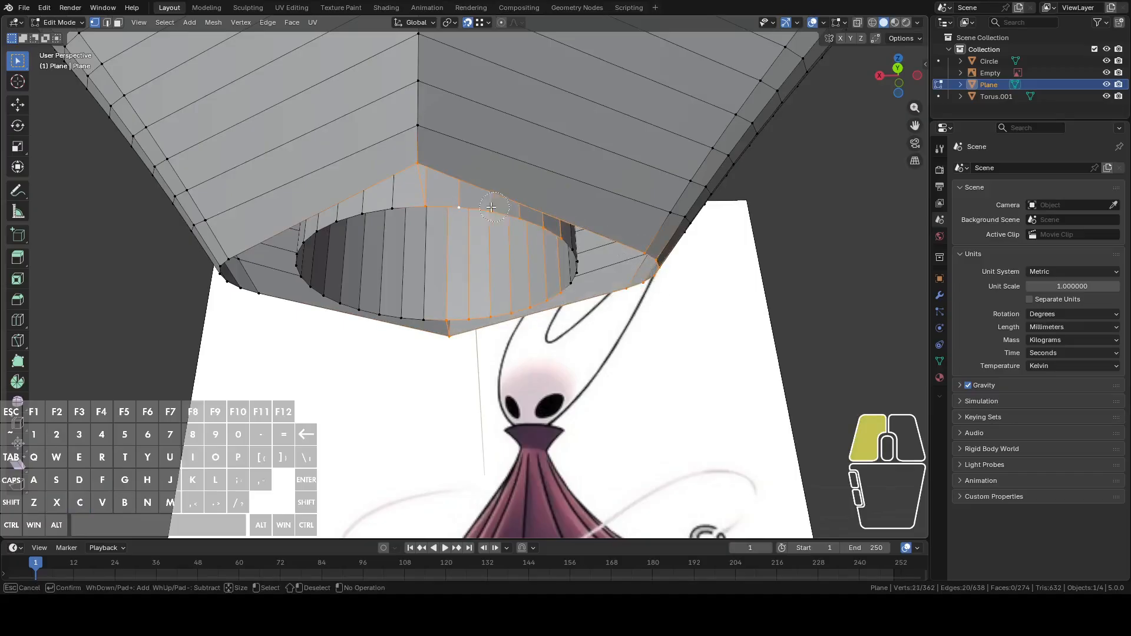
key(f)
alt+click(371, 213)
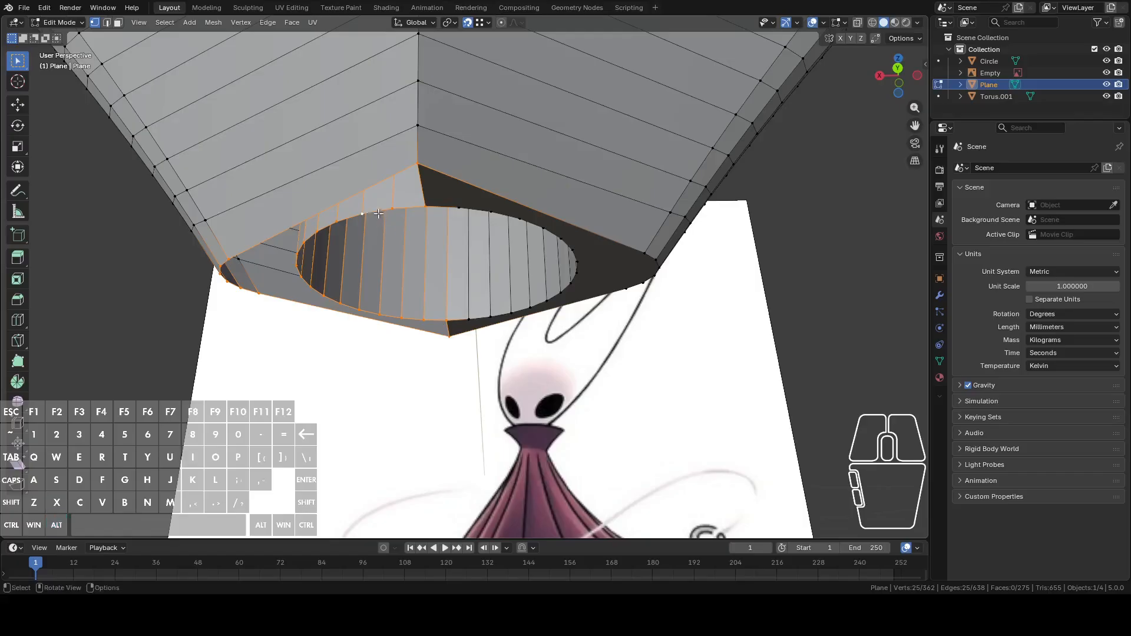
key(f)
Step: Select the complete outer edge outline around the blade's bottom faces in edge mode
middle_drag(427, 245, 423, 186)
key(2)
alt+click(424, 187)
alt+shift+click(583, 265)
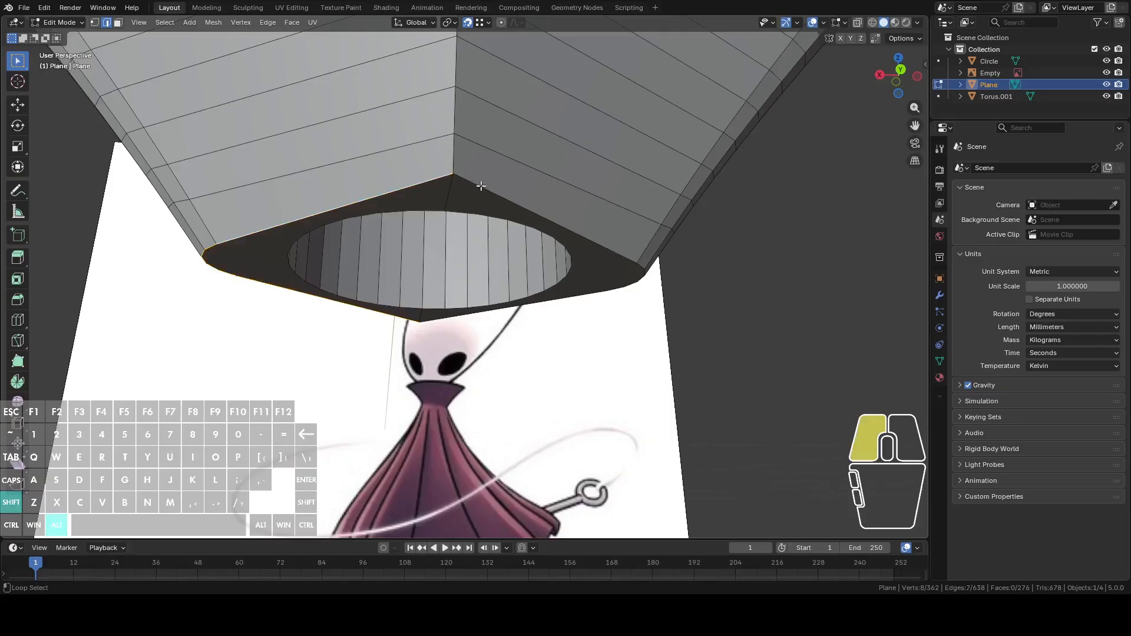
middle_drag(583, 265, 600, 210)
middle_drag(365, 357, 530, 442)
Step: Try a bevel of about 1.19 mm with 6 segments on the bottom outline, and undo it
key(ctrl+e)
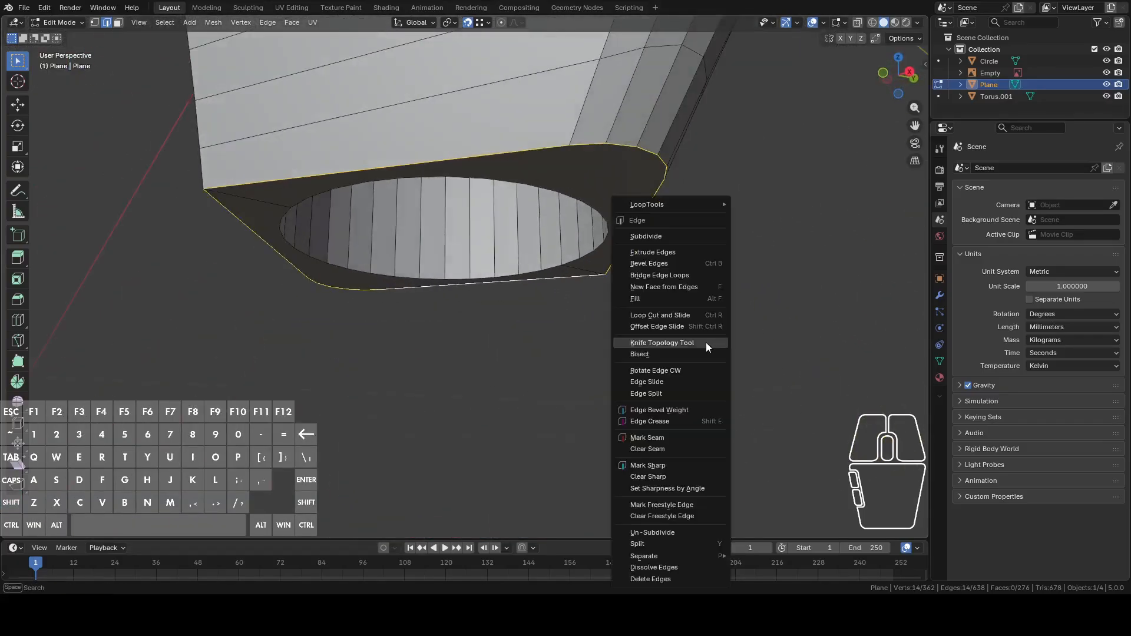
click(658, 265)
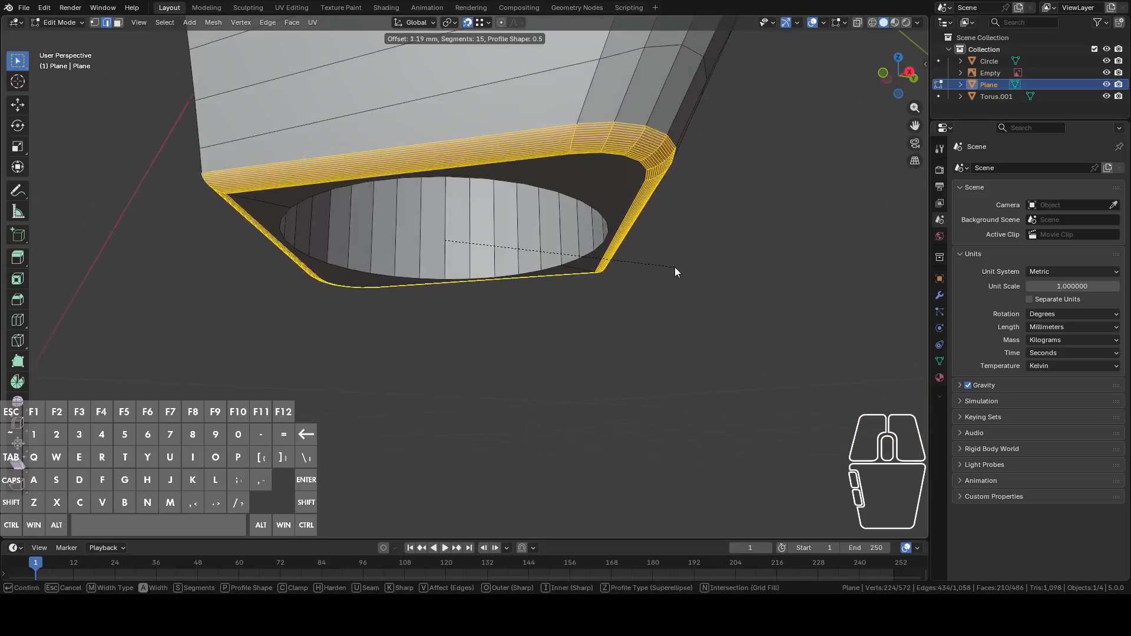
scroll(673, 266, down, 9)
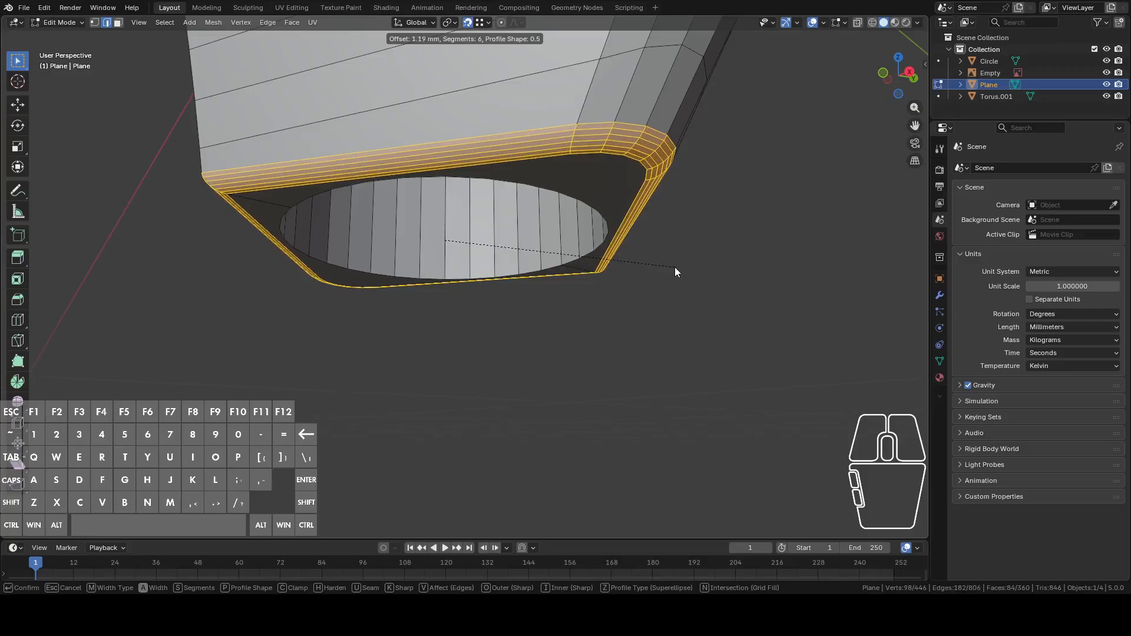
click(673, 267)
middle_drag(673, 265, 539, 280)
scroll(540, 291, down, 2)
key(ctrl+z)
Step: Add the sharp corner edge line running up the blade's side to the bottom outline selection
scroll(554, 268, down, 4)
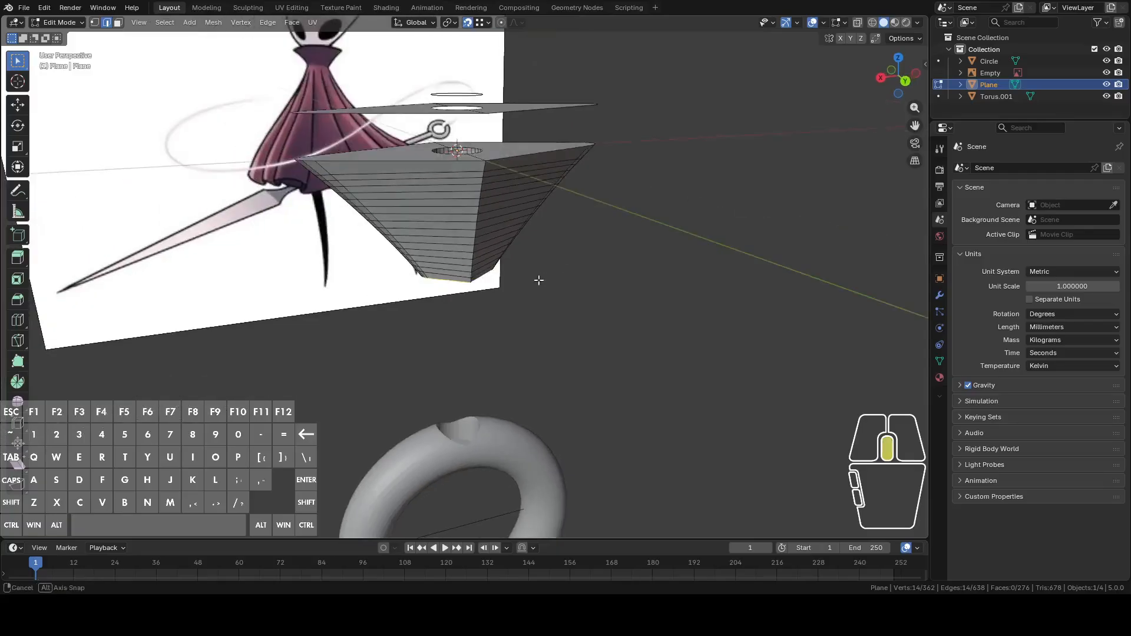
scroll(532, 236, up, 3)
shift+middle_drag(530, 217, 518, 301)
scroll(508, 283, up, 2)
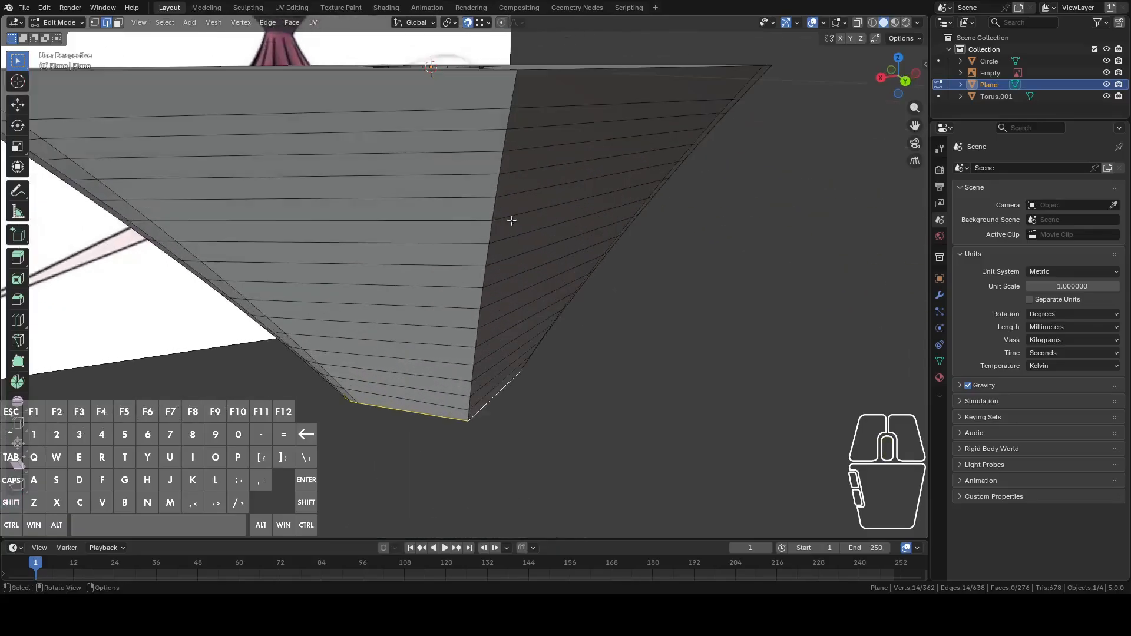
alt+shift+click(507, 141)
mouse_move(507, 142)
middle_down()
mouse_move(507, 176)
mouse_move(489, 135)
middle_up()
Step: Deselect the upper part of the sharp corner edge line with circle select, keeping its lower edges and the bottom outline
key(c)
shift+click(521, 186)
right_click(521, 186)
middle_drag(619, 328, 486, 214)
key(c)
shift+click(497, 128)
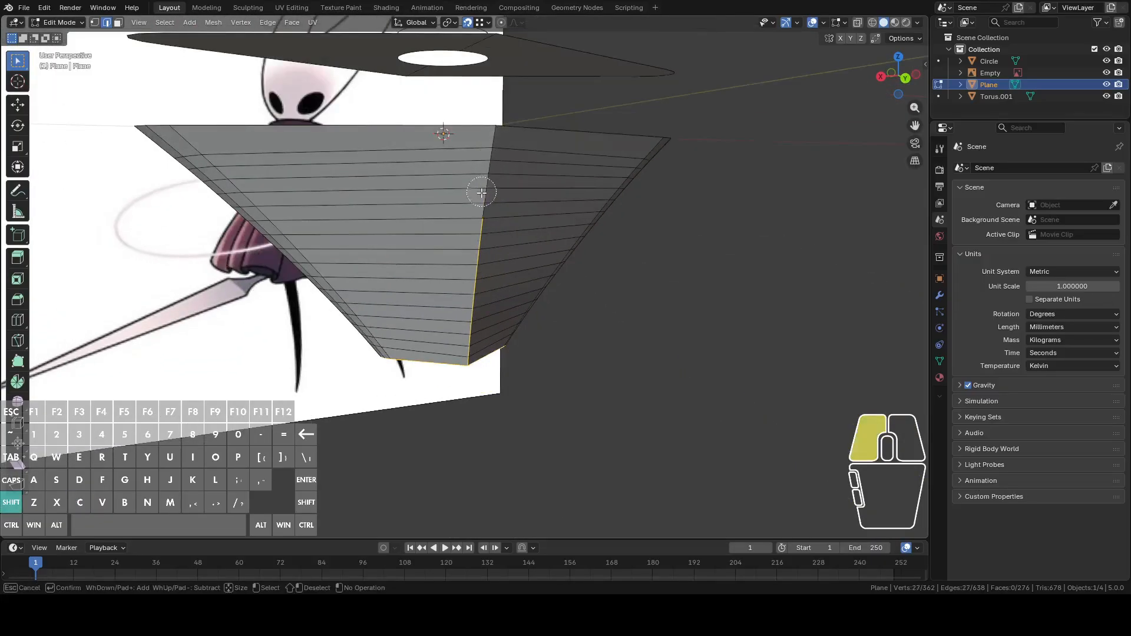
right_click(475, 241)
middle_drag(475, 240, 548, 282)
scroll(555, 377, up, 5)
scroll(554, 376, down, 5)
key(c)
right_click(551, 312)
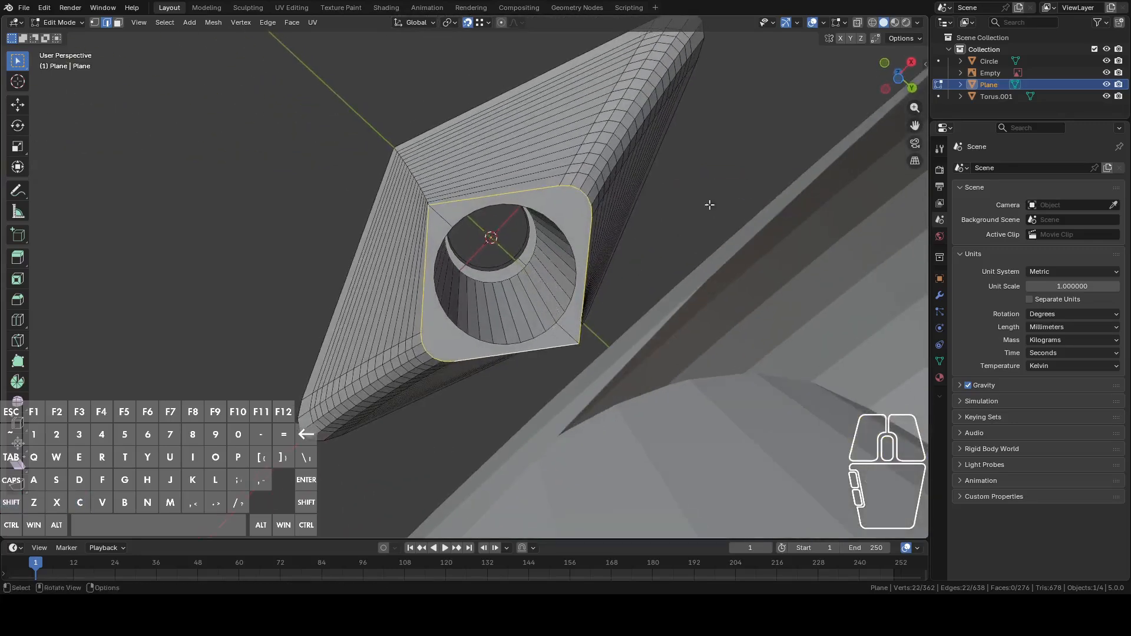
Step: With X-ray on, circle-select the lower edges of both sharp corner lines from the back view and deselect the stray geometry
key(alt+z)
middle_drag(732, 167, 682, 246)
click(903, 77)
key(c)
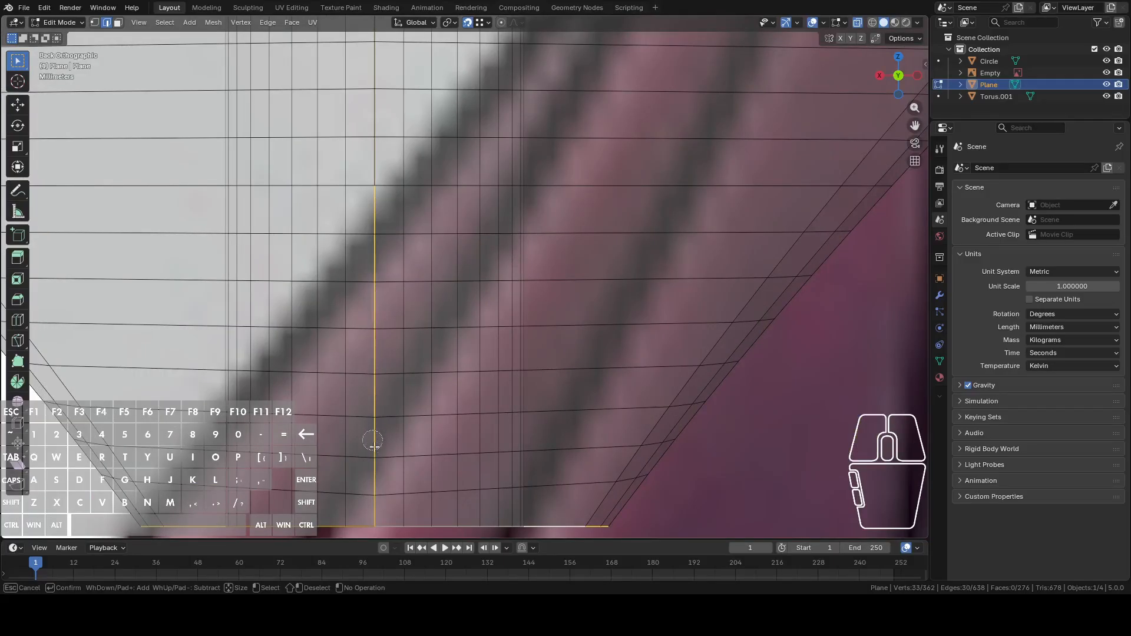
key(Escape)
middle_drag(371, 508, 550, 238)
key(c)
mouse_move(516, 173)
shift+mouse_down()
mouse_move(437, 169)
mouse_move(548, 160)
shift+mouse_up()
scroll(437, 169, down, 1)
right_click(548, 165)
Step: Bevel the bottom outline and the lower sharp corner edges by about 1.57 mm with 6 segments
middle_drag(637, 241, 696, 249)
right_click(706, 249)
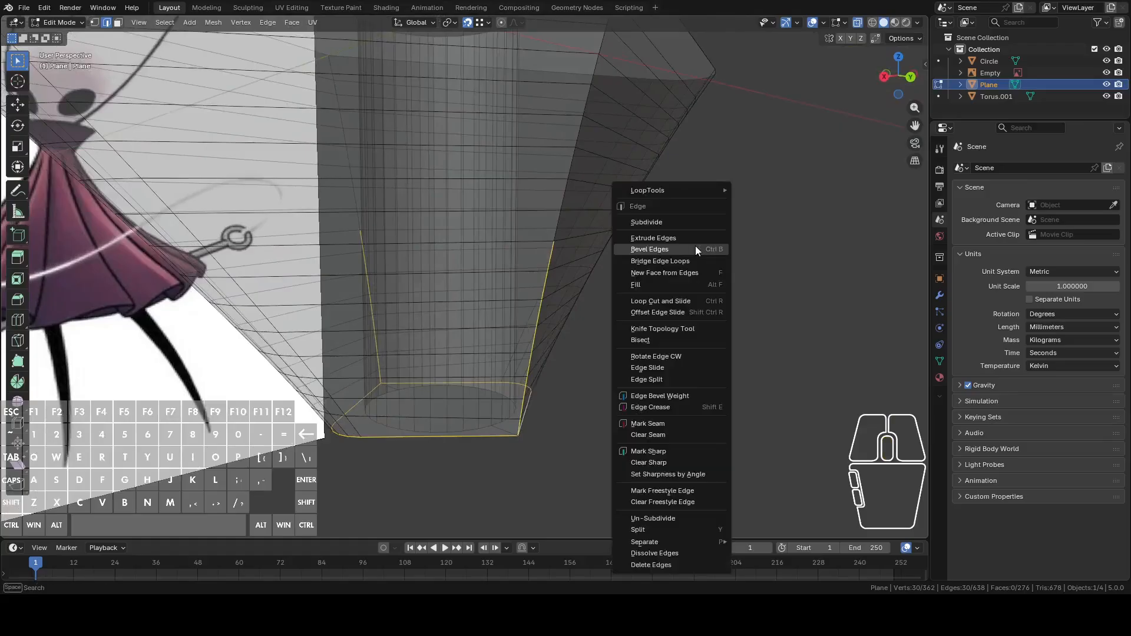
click(695, 246)
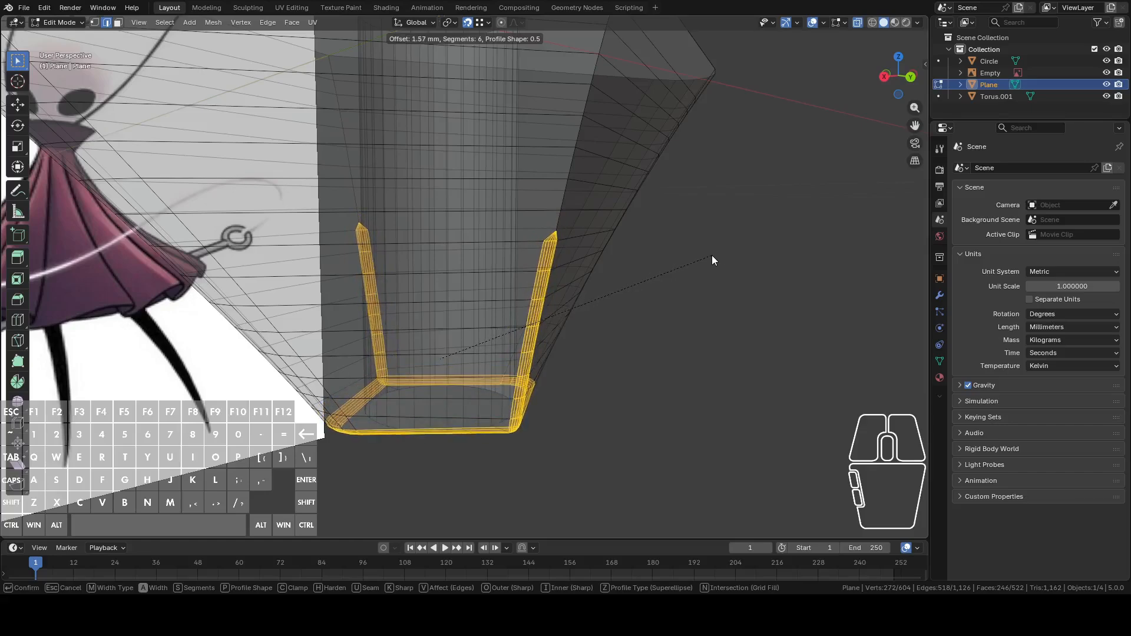
click(711, 255)
middle_drag(712, 256, 826, 114)
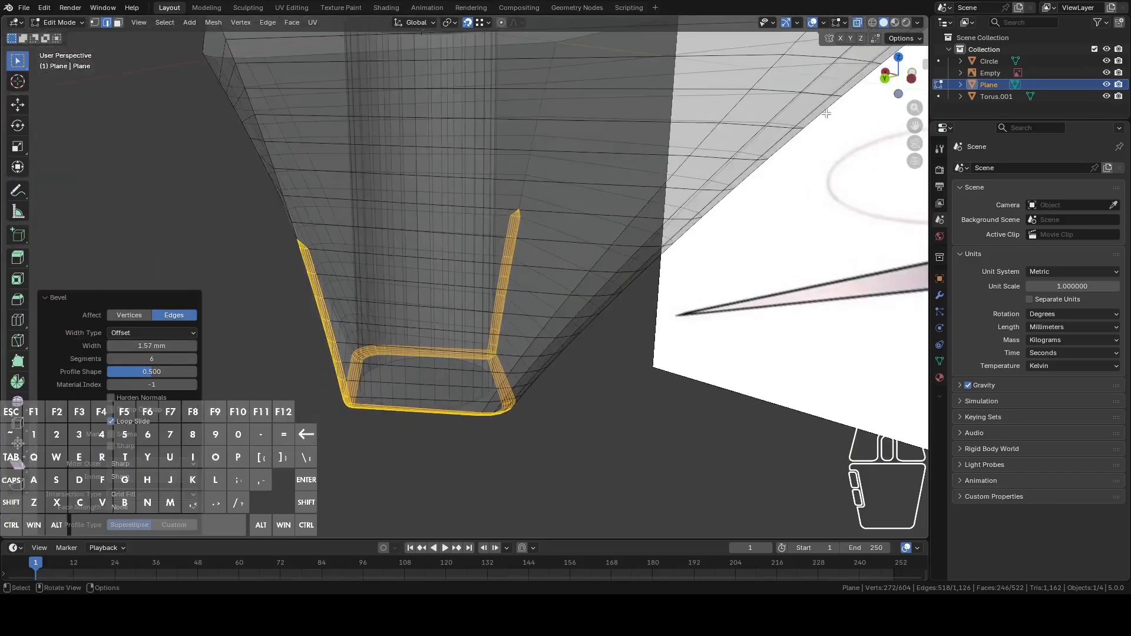
Step: Turn off X-ray, check the beveled base in Object Mode, and undo the bevel to get the edge selection back
click(857, 23)
scroll(636, 177, down, 2)
middle_drag(492, 235, 574, 246)
key(Tab)
mouse_move(569, 291)
middle_down()
mouse_move(622, 261)
mouse_move(622, 239)
mouse_move(559, 226)
mouse_move(531, 276)
middle_up()
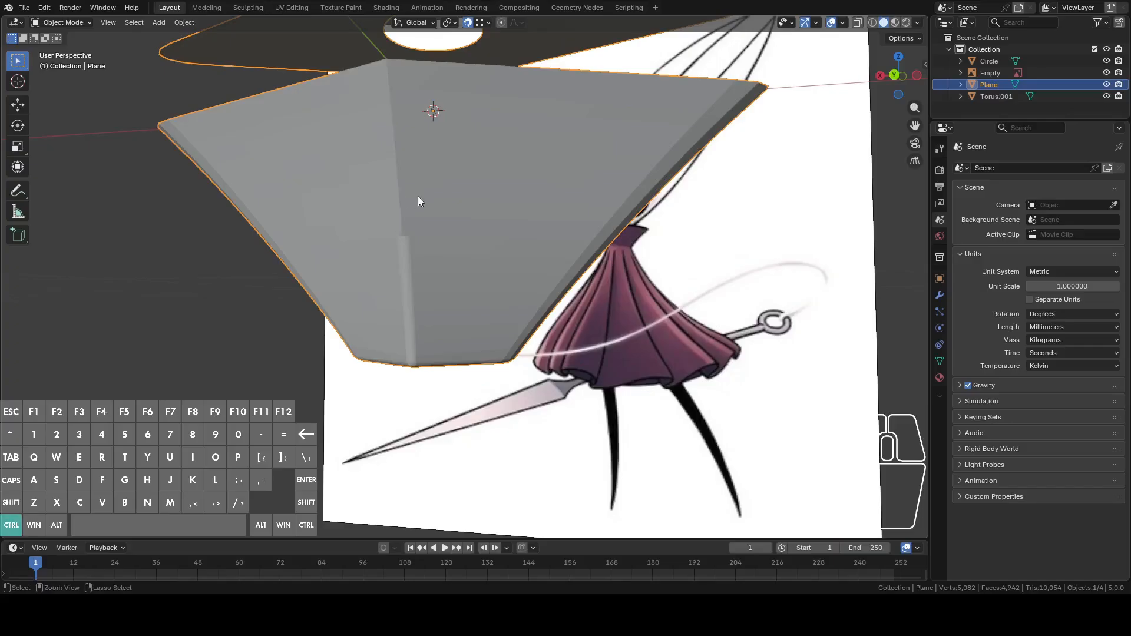
key(ctrl+z)
key(ctrl+z)
Step: Extend the edge selection up the blade base's sharp corner line to just below the top rim
shift+click(402, 224)
shift+click(399, 186)
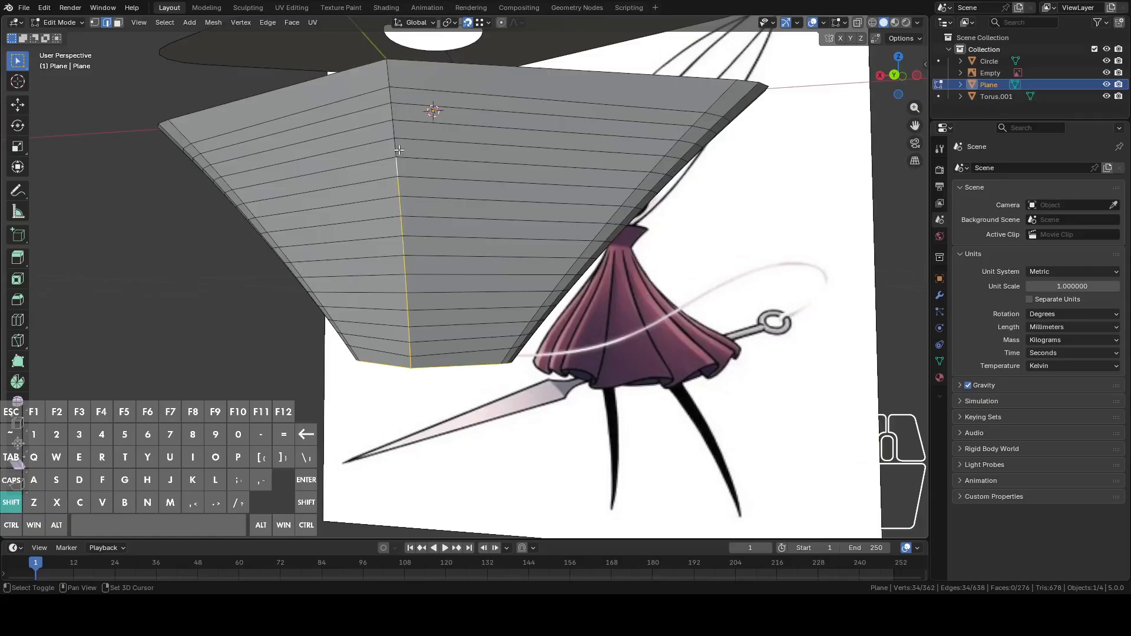
shift+click(391, 129)
shift+click(391, 113)
shift+click(389, 96)
Step: Extend the edge selection up the opposite sharp corner line, stopping just below the top rim
scroll(609, 182, up, 1)
middle_drag(608, 182, 616, 247)
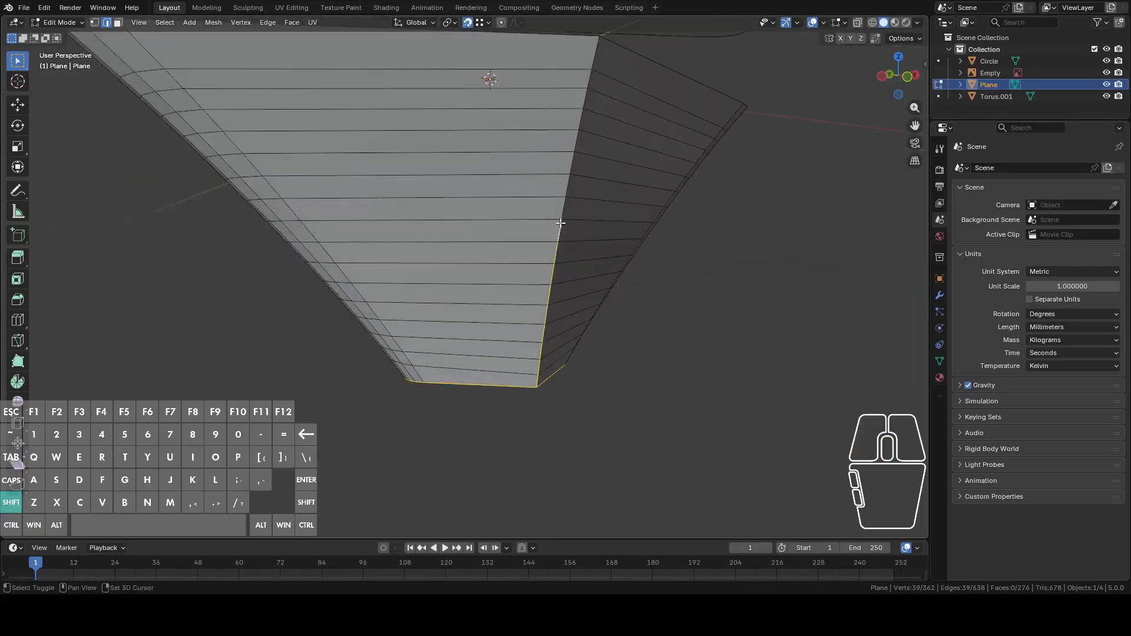
shift+click(571, 160)
shift+click(575, 137)
shift+click(582, 106)
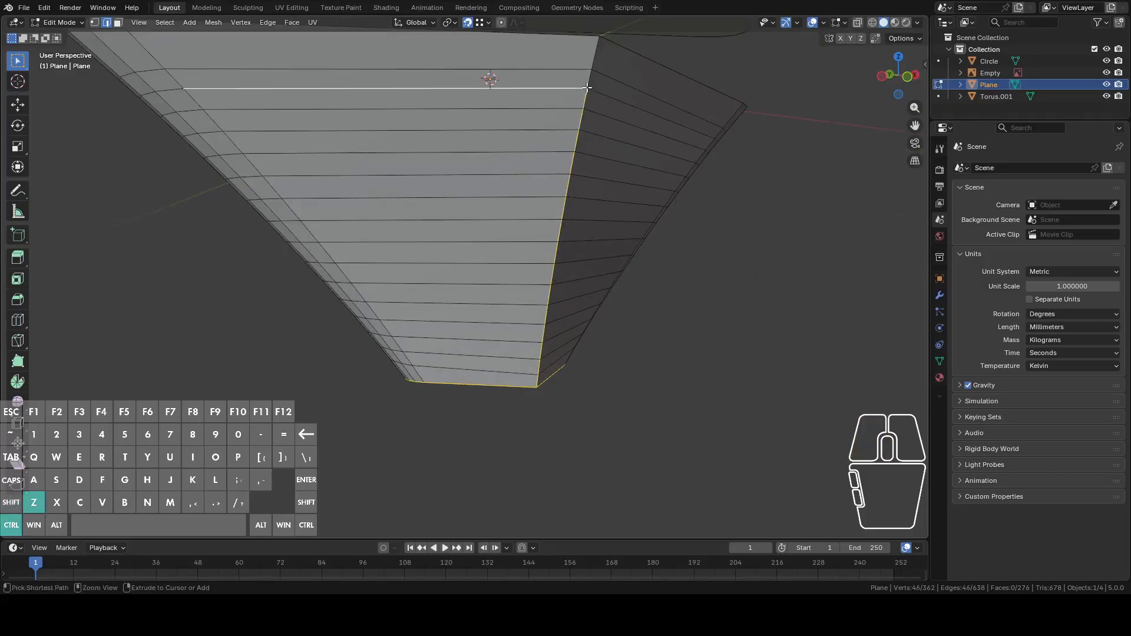
Step: Bevel the bottom outline and both sharp corner lines by about 1.23 mm with 6 segments and check the shading in Object Mode
middle_drag(732, 371, 738, 216)
right_click(823, 223)
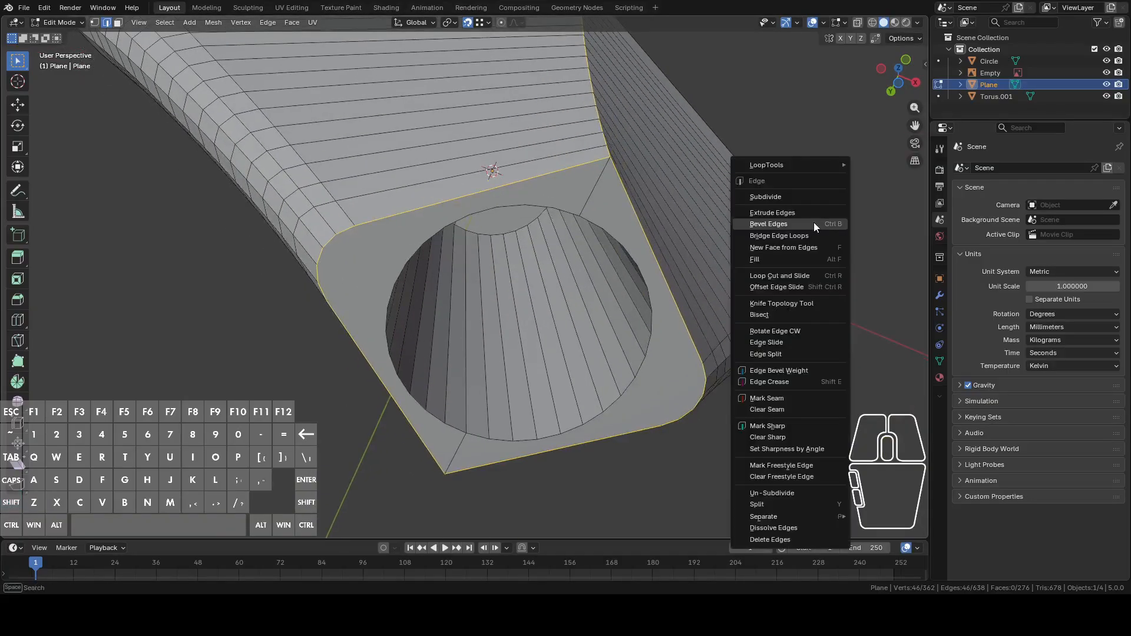
click(782, 222)
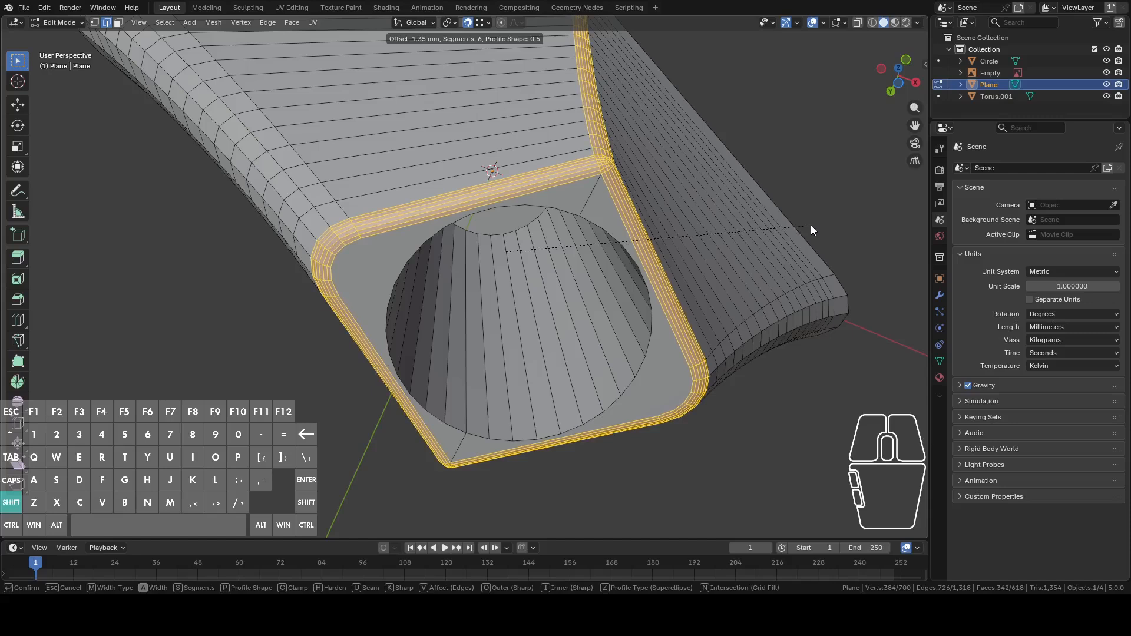
shift+click(801, 225)
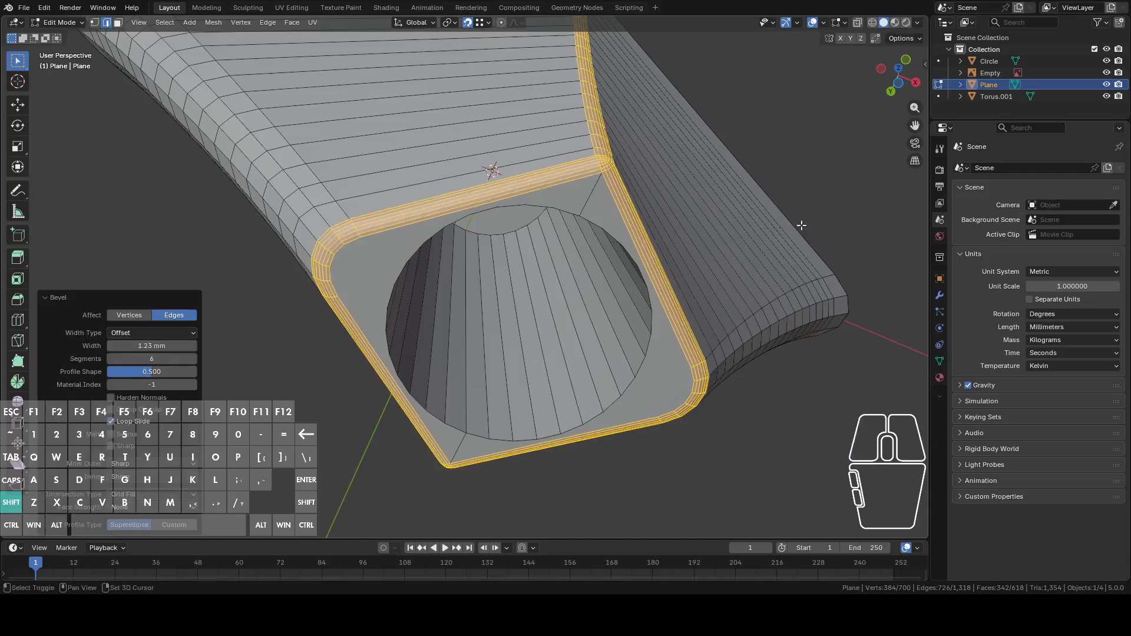
scroll(767, 240, down, 5)
key(Tab)
middle_drag(658, 253, 568, 356)
scroll(567, 295, up, 5)
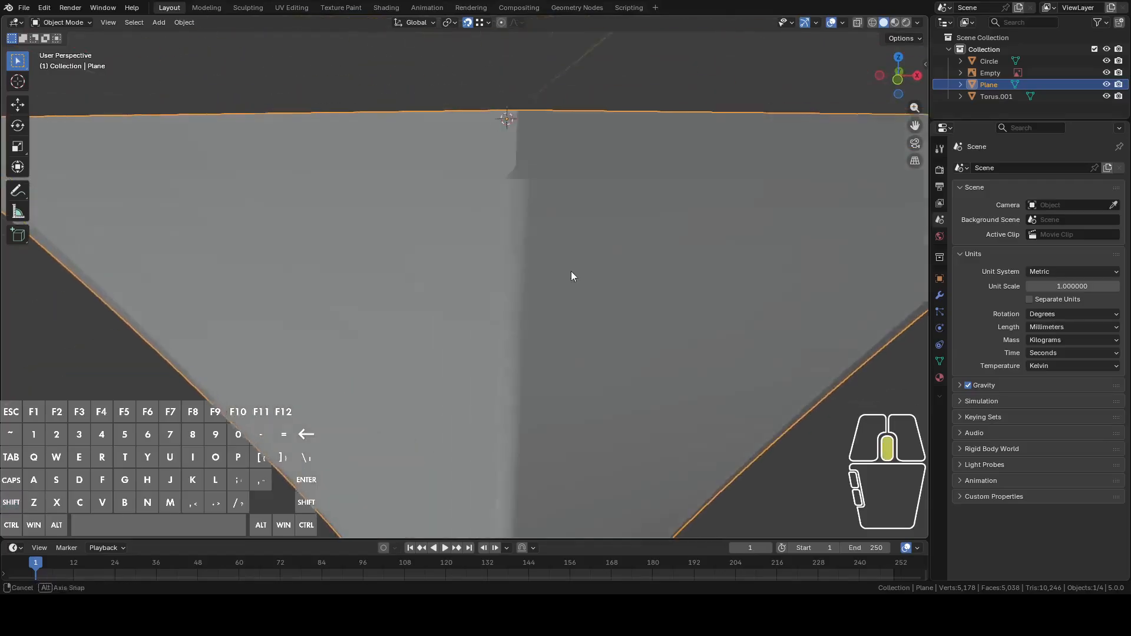
scroll(583, 177, down, 5)
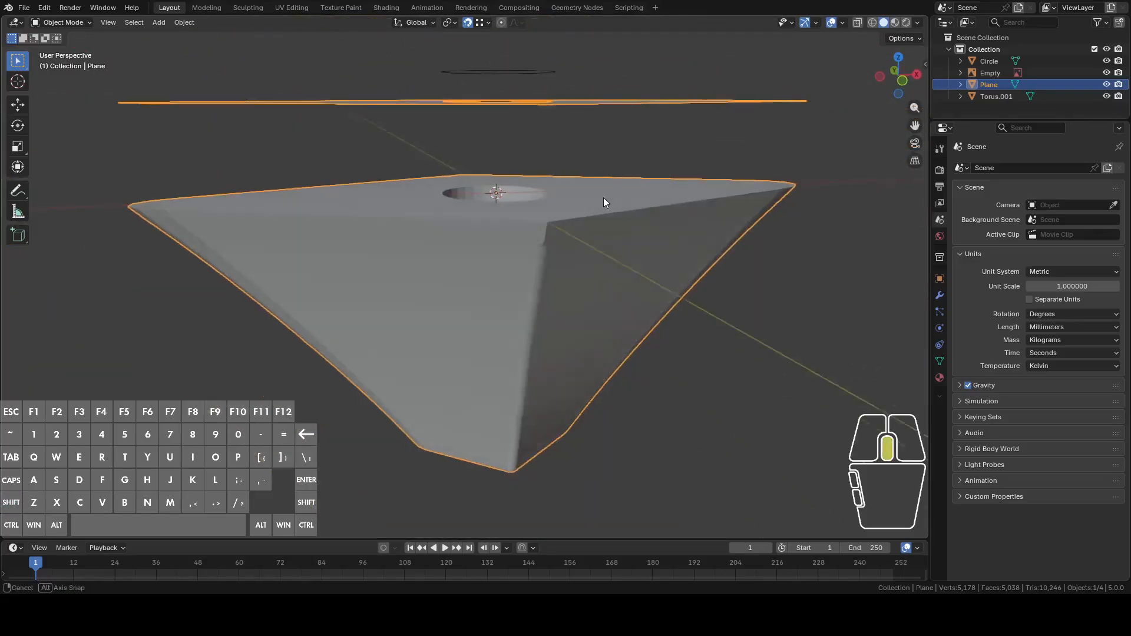
middle_drag(623, 221, 597, 207)
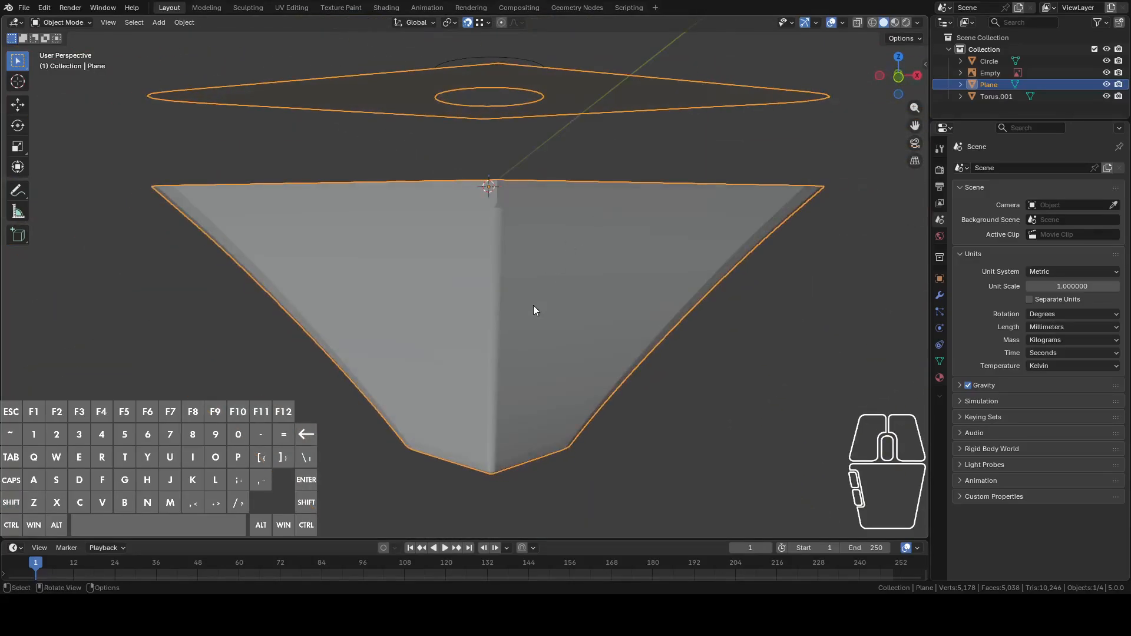
Step: Slide the vertex where the corner bevel converges up along its edge toward the top rim corner
middle_drag(513, 397, 656, 296)
key(Tab)
click(537, 357)
scroll(677, 308, up, 5)
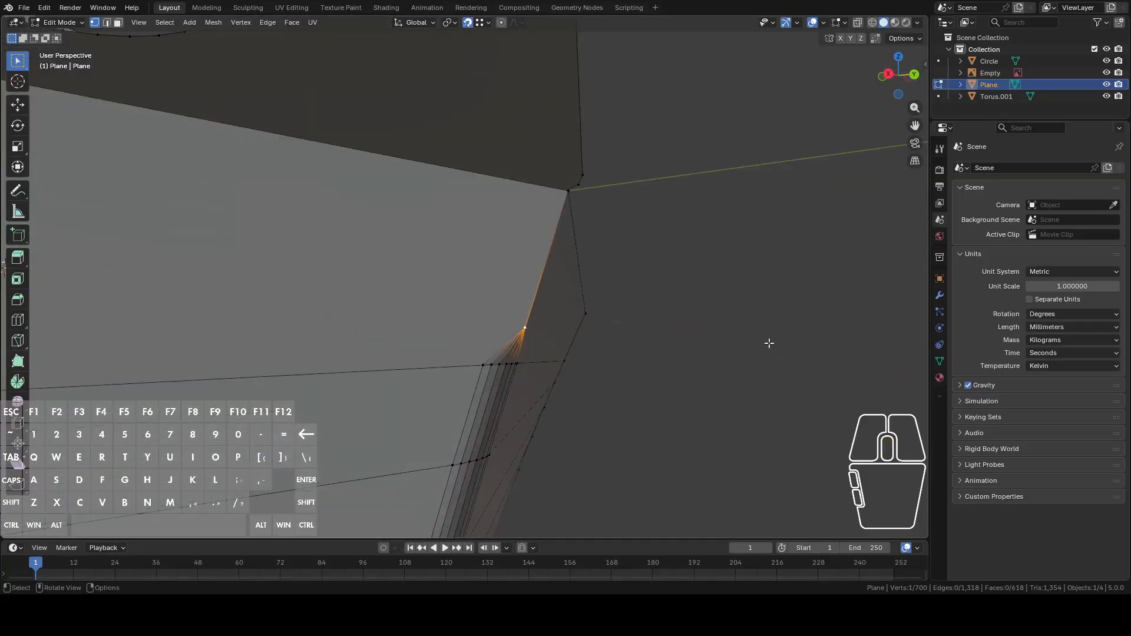
key(shift)
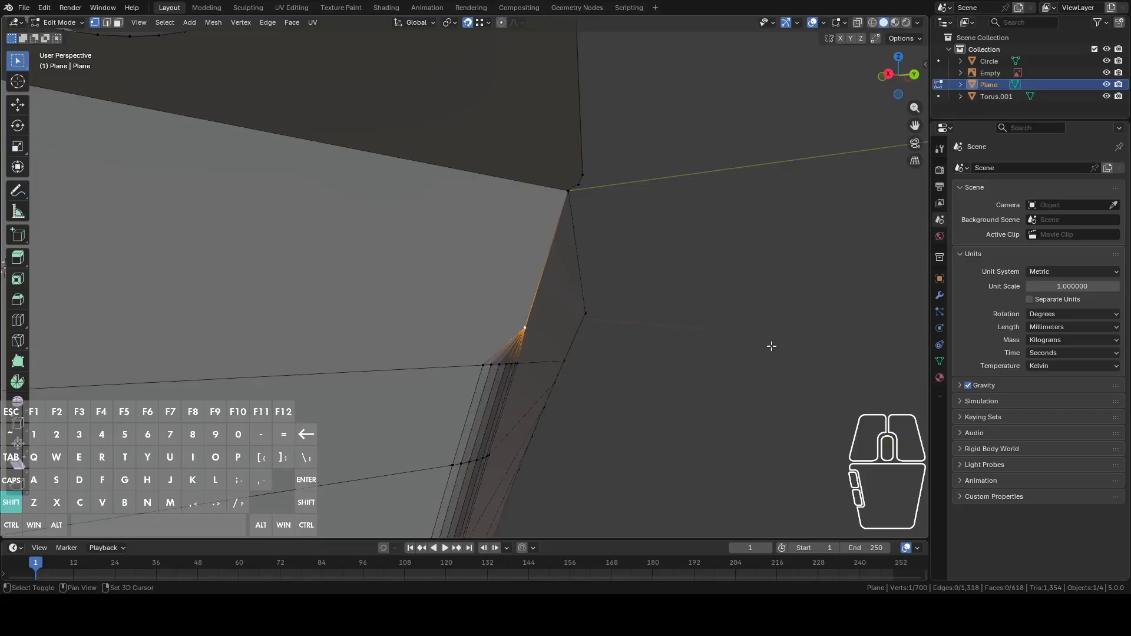
key(shift+v)
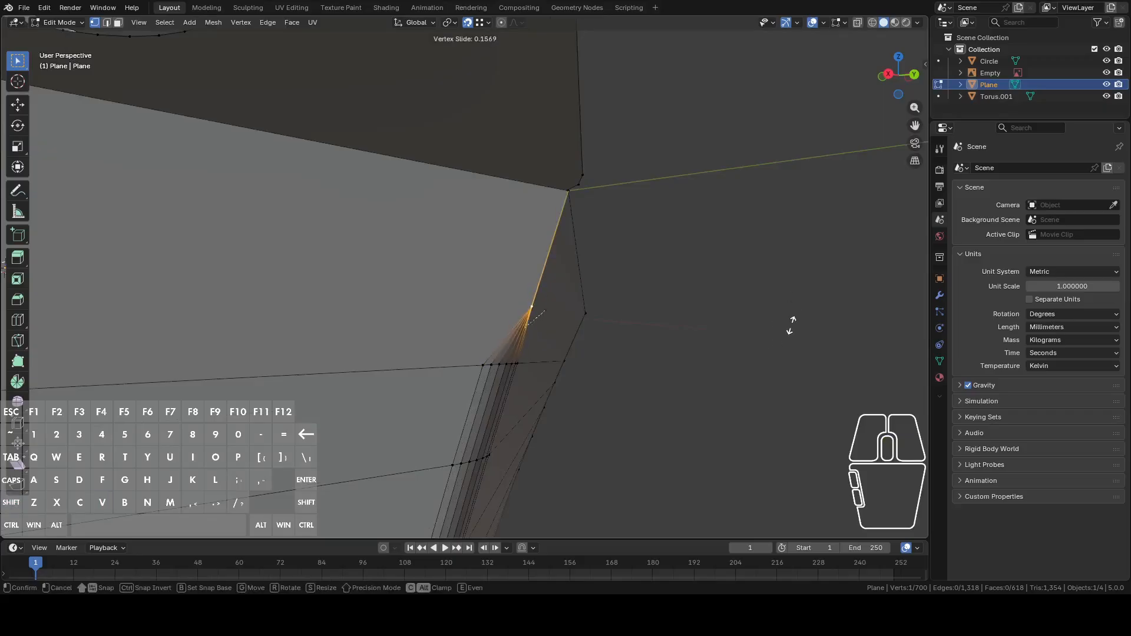
click(815, 228)
Step: Check the corner shading in Object Mode and slide the same vertex further until it almost meets the rim
key(Tab)
middle_drag(814, 228, 776, 286)
key(Tab)
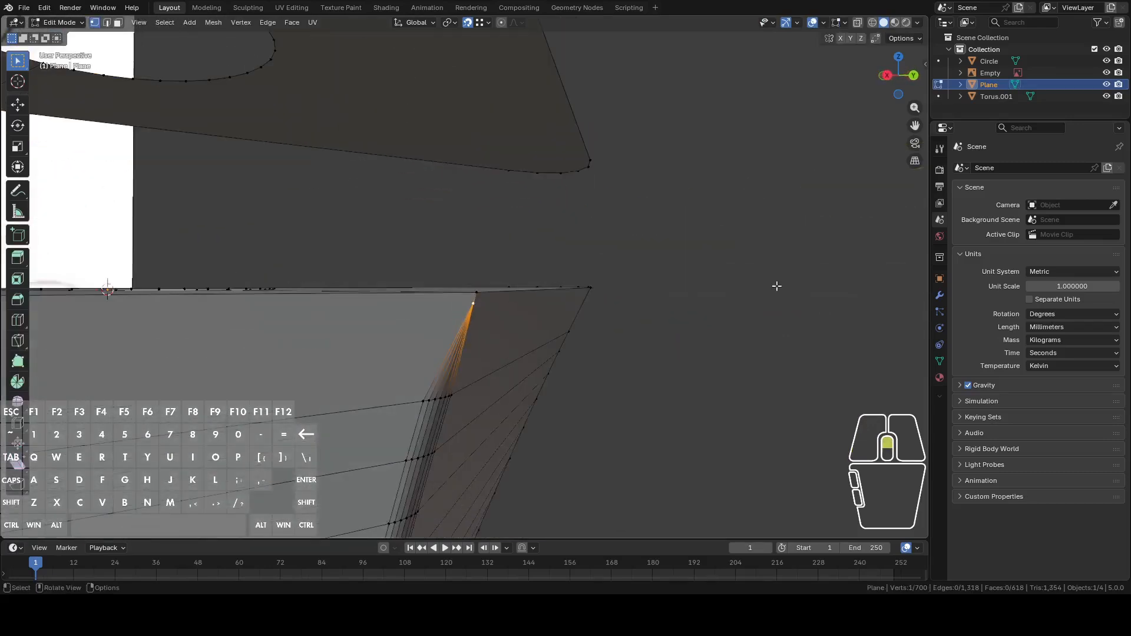
key(shift+v)
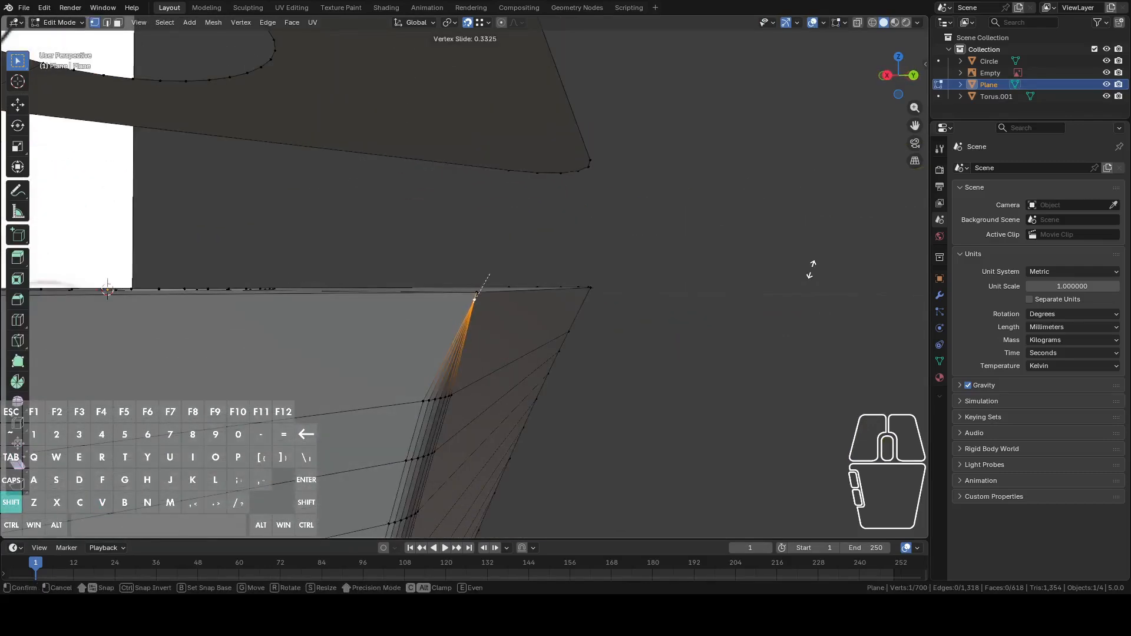
click(813, 260)
Step: Select the short edge left between the slid vertex and the rim and turn on the Edge Length overlay
middle_drag(596, 305, 508, 318)
key(2)
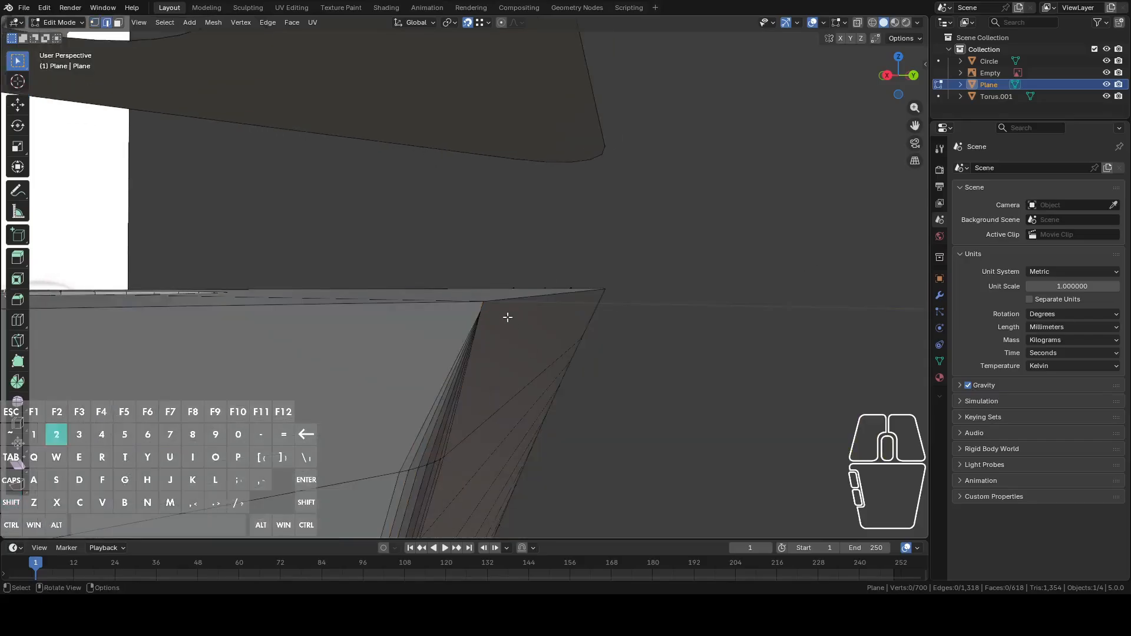
click(485, 304)
click(844, 22)
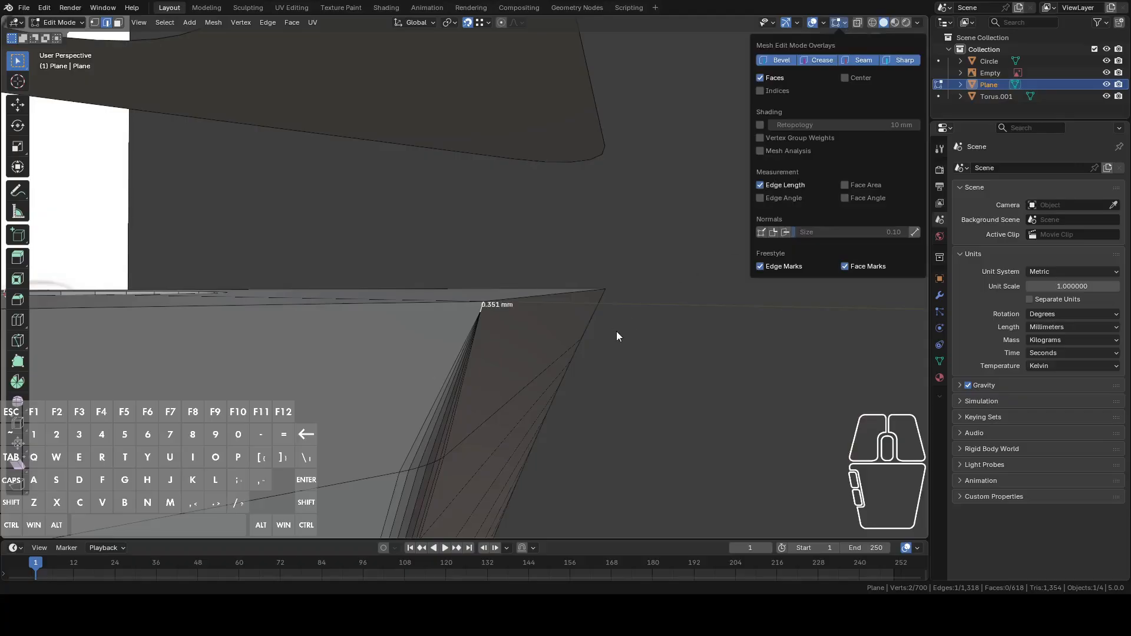
Step: Slide the opposite corner's bevel end vertex up by a factor of about 0.927, leaving an edge of about 0.334 mm below the rim
middle_drag(468, 330, 406, 306)
click(325, 288)
scroll(412, 308, up, 1)
scroll(475, 316, up, 2)
scroll(480, 317, down, 2)
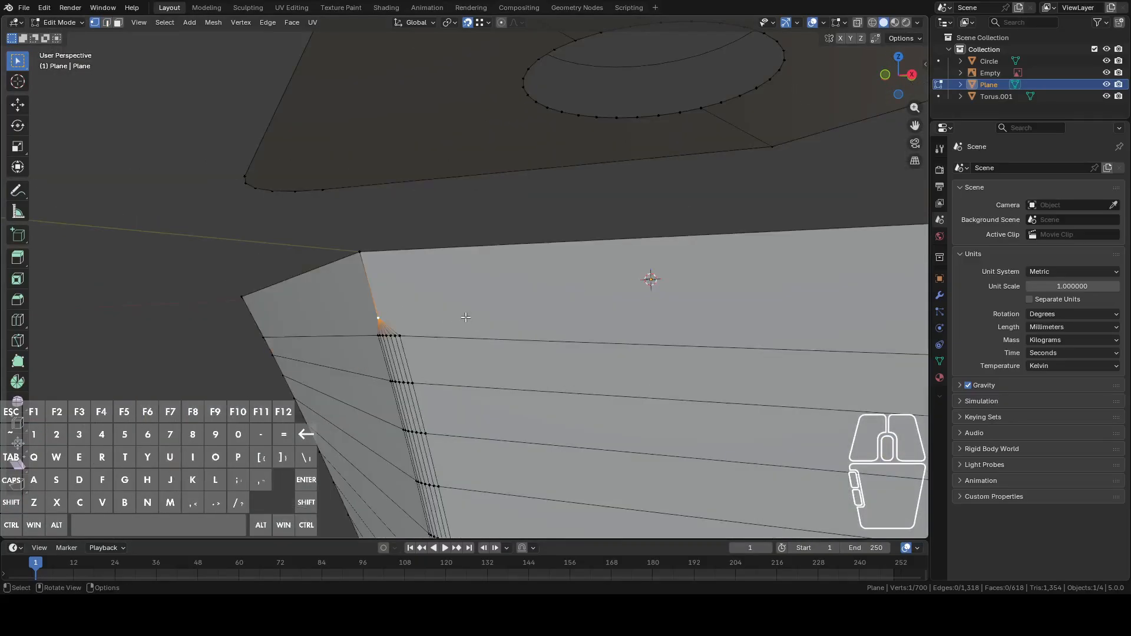
key(shift+v)
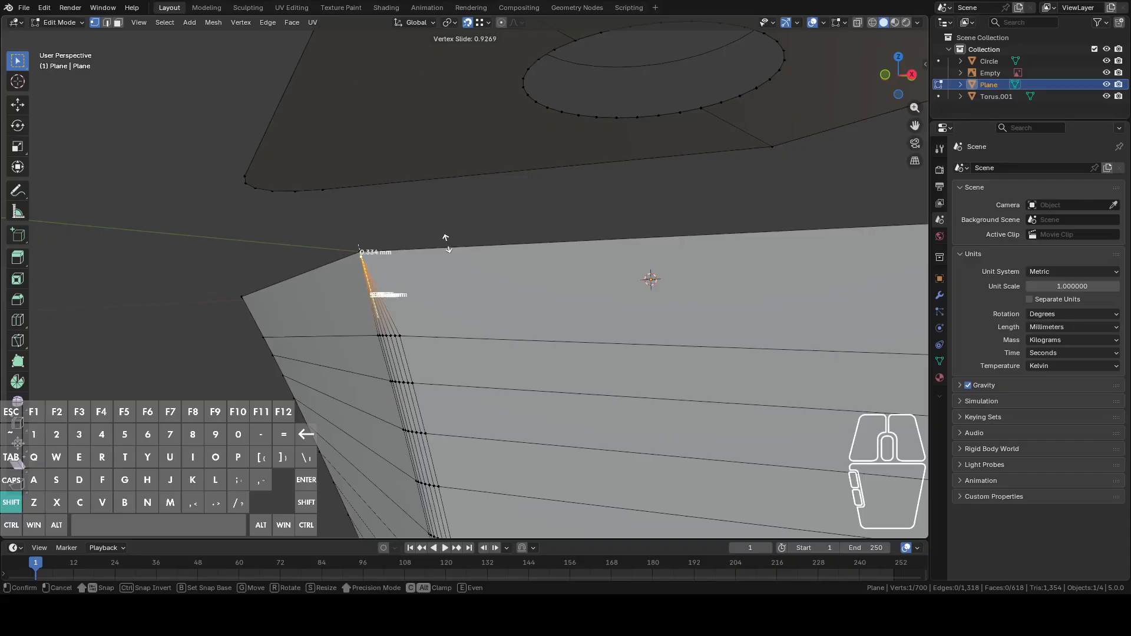
shift+click(447, 245)
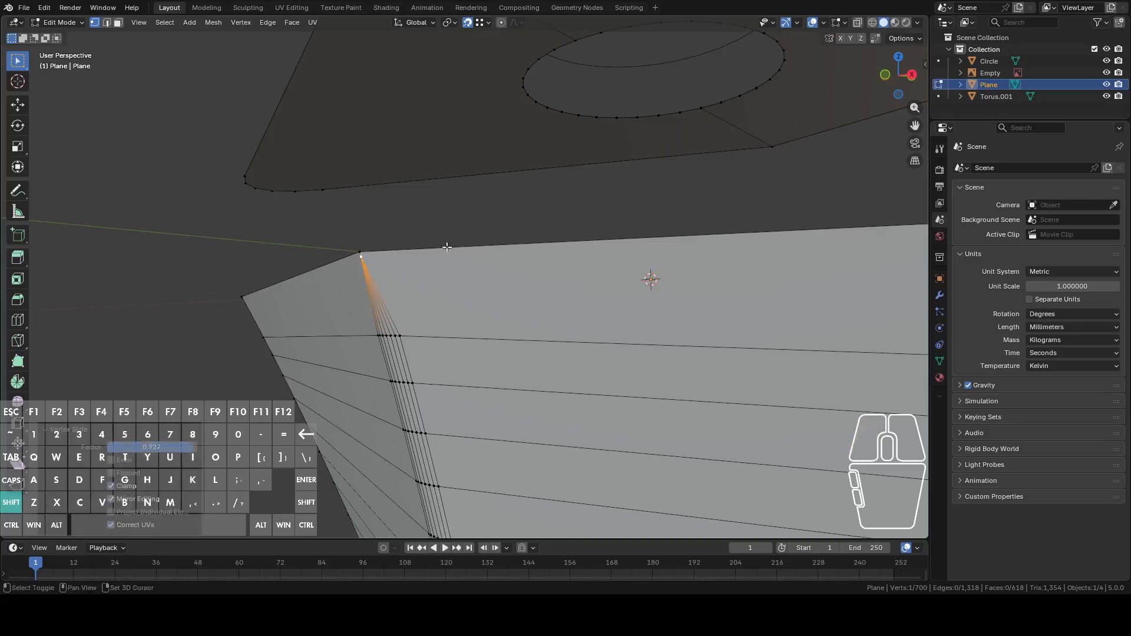
Step: Examine the beveled blade base and the handle ring from several angles in Object Mode
scroll(464, 255, down, 5)
key(Tab)
middle_drag(661, 320, 635, 255)
scroll(501, 320, down, 7)
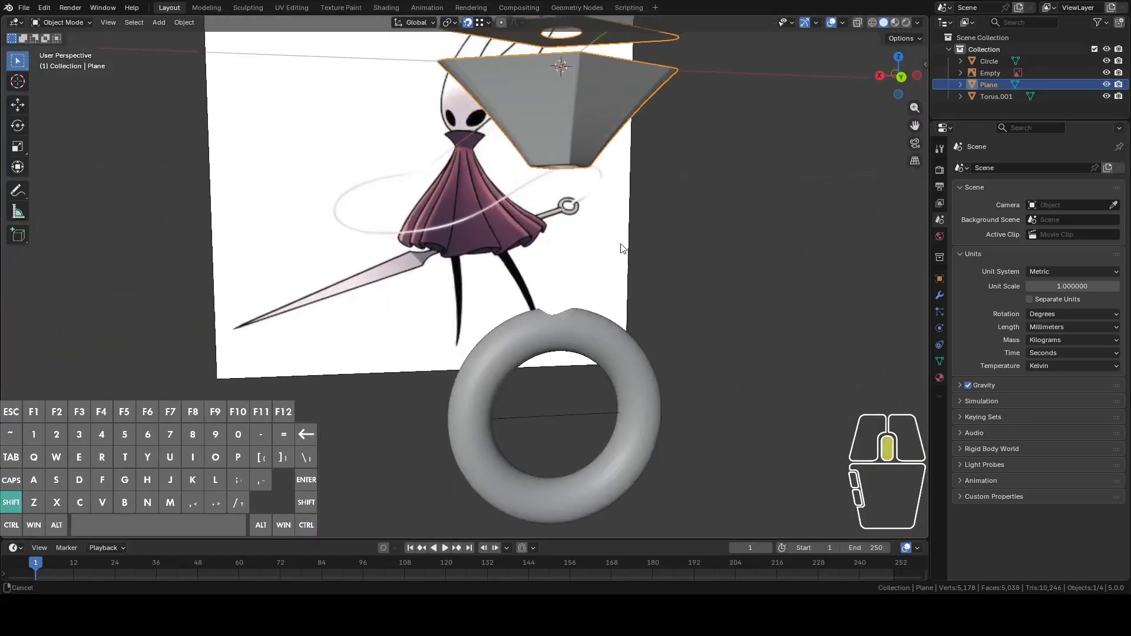
scroll(562, 324, up, 3)
click(589, 393)
middle_drag(589, 394, 599, 320)
click(553, 252)
middle_drag(606, 263, 556, 246)
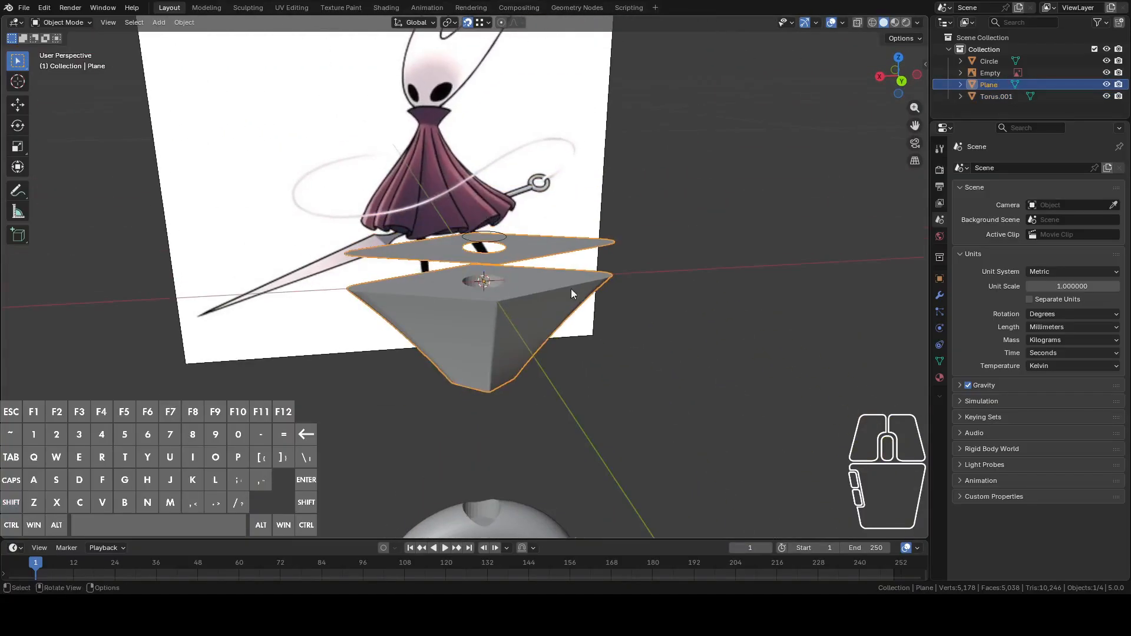
Step: Separate the flat diamond plate floating above the blade base into its own object and select it in Object Mode
key(Tab)
double_click(608, 237)
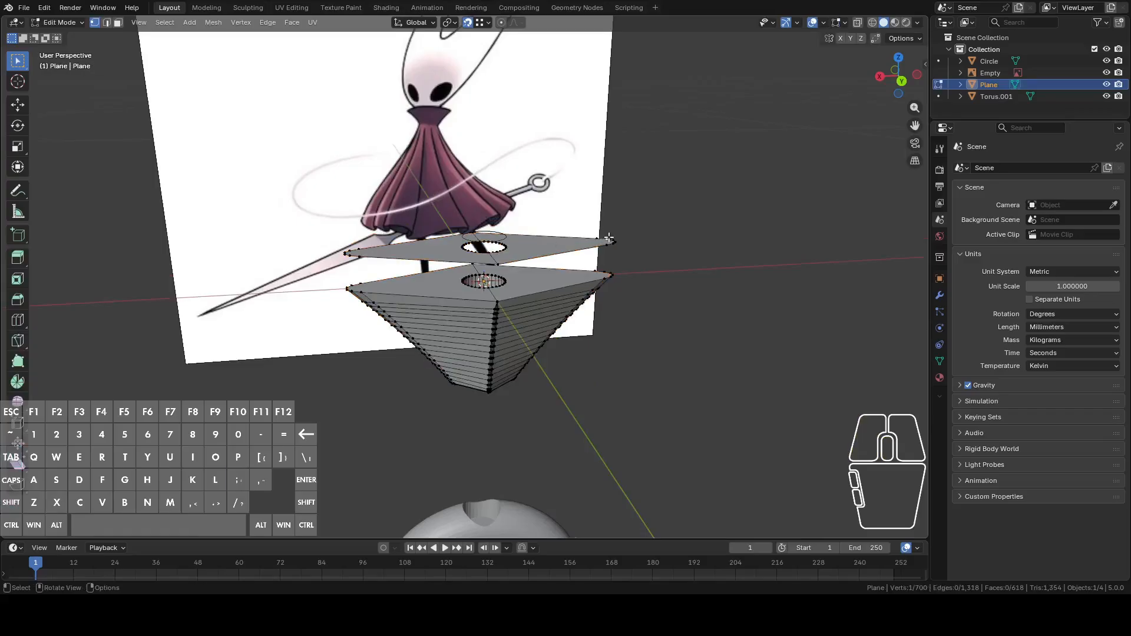
click(616, 237)
double_click(605, 237)
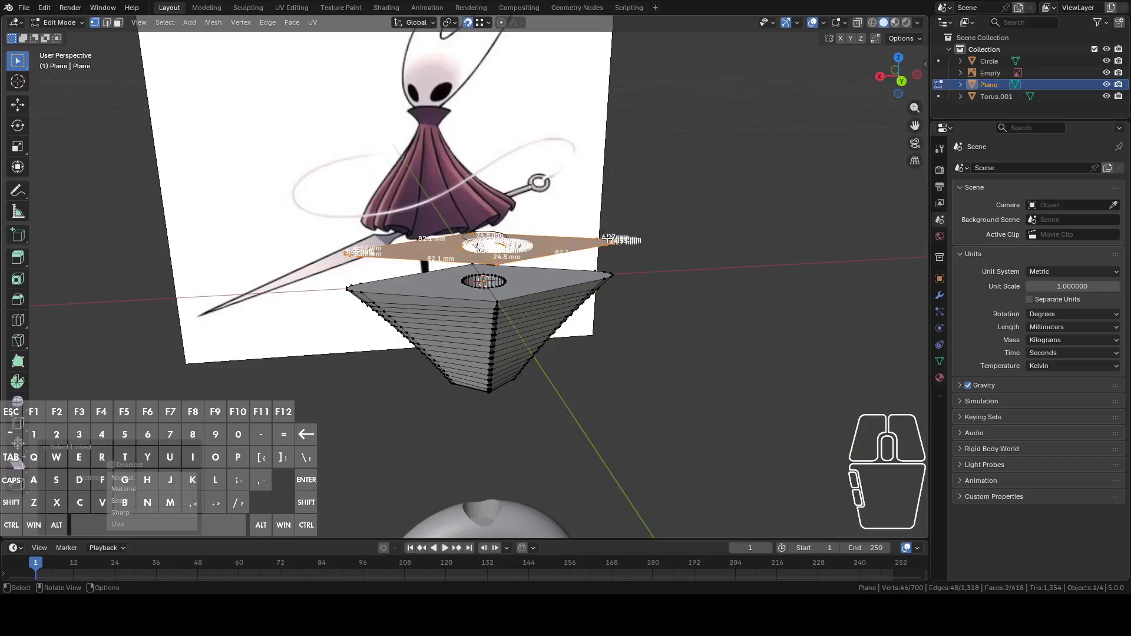
key(p)
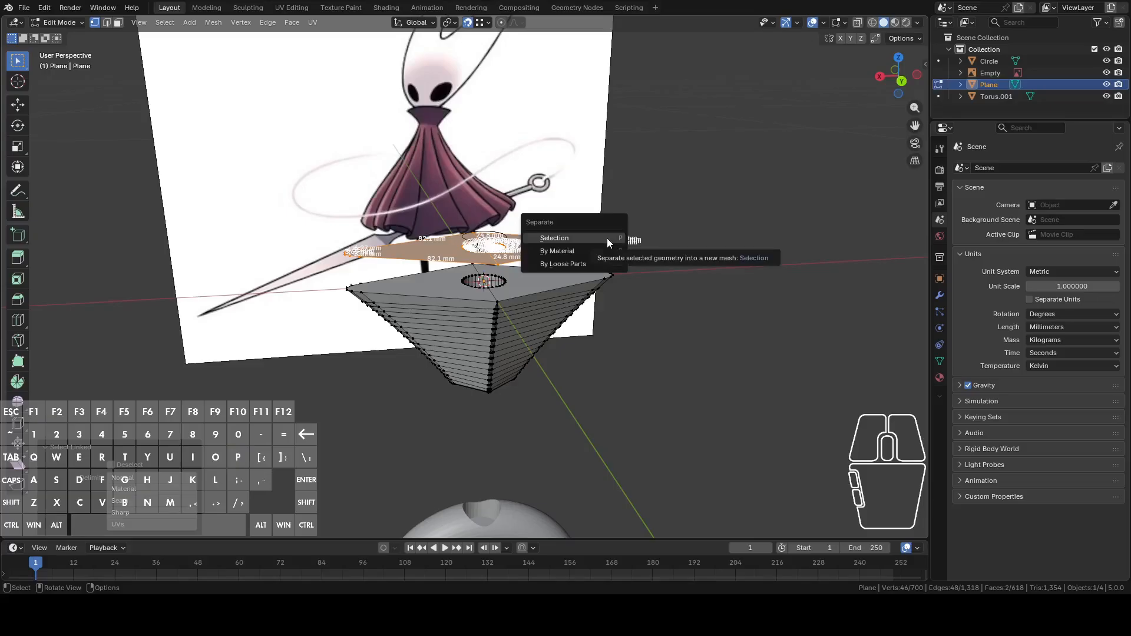
click(607, 237)
key(Tab)
scroll(607, 289, up, 4)
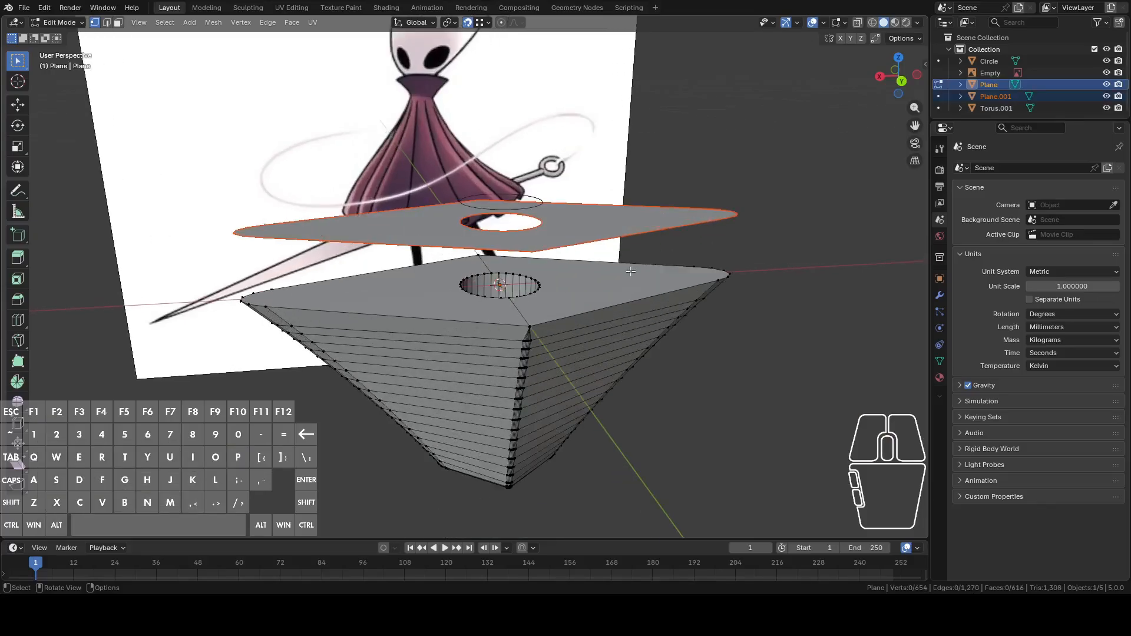
click(588, 230)
middle_drag(740, 260, 758, 230)
key(g)
key(z)
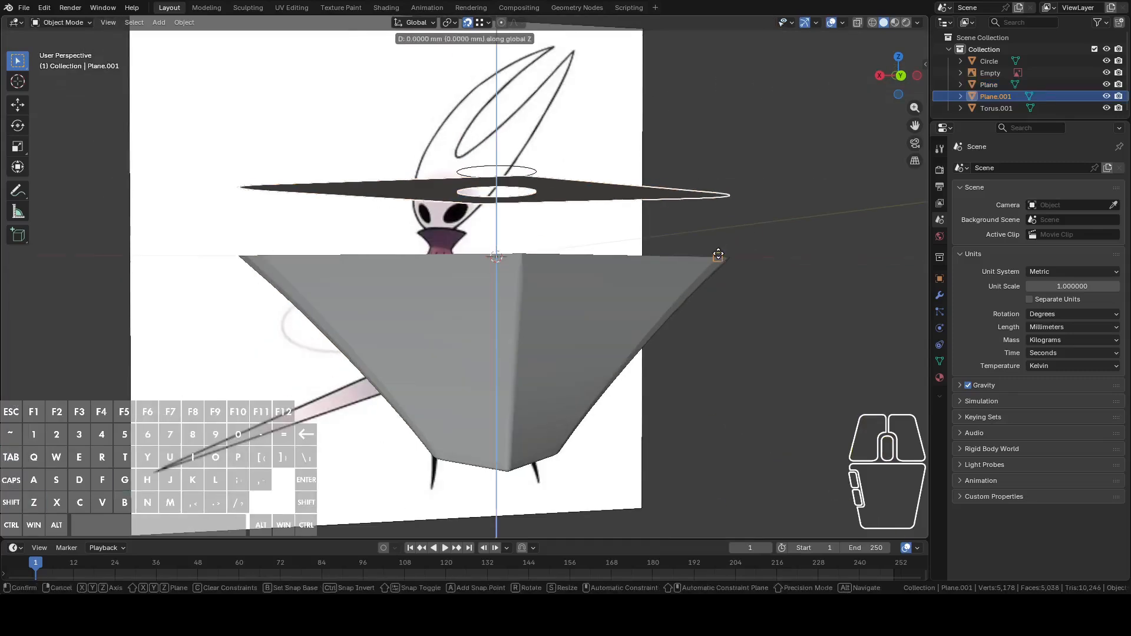
right_click(718, 255)
Step: Set the diamond plate's origin to its geometry and lower it along Z onto the top of the blade base
middle_drag(649, 192, 649, 203)
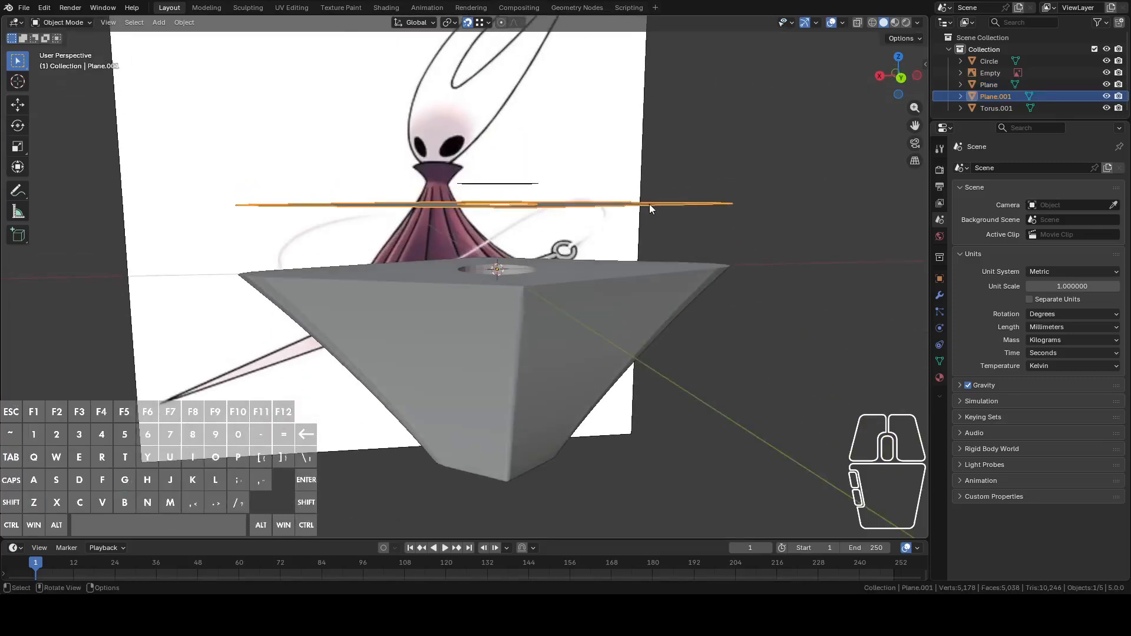
right_click(649, 204)
mouse_move(641, 205)
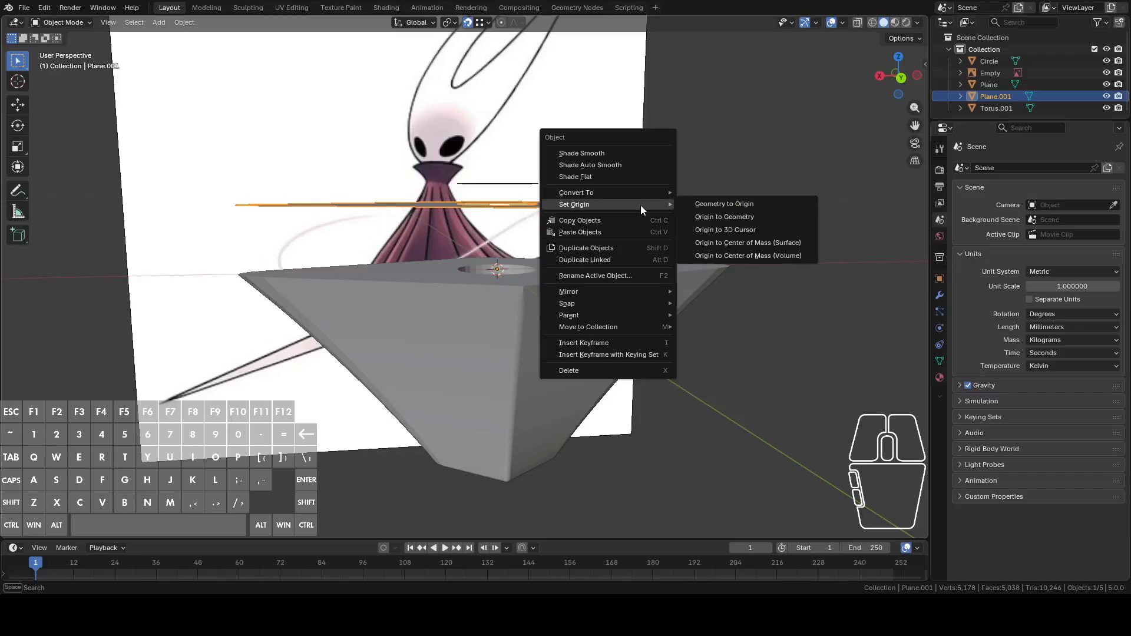
click(716, 215)
key(g)
key(z)
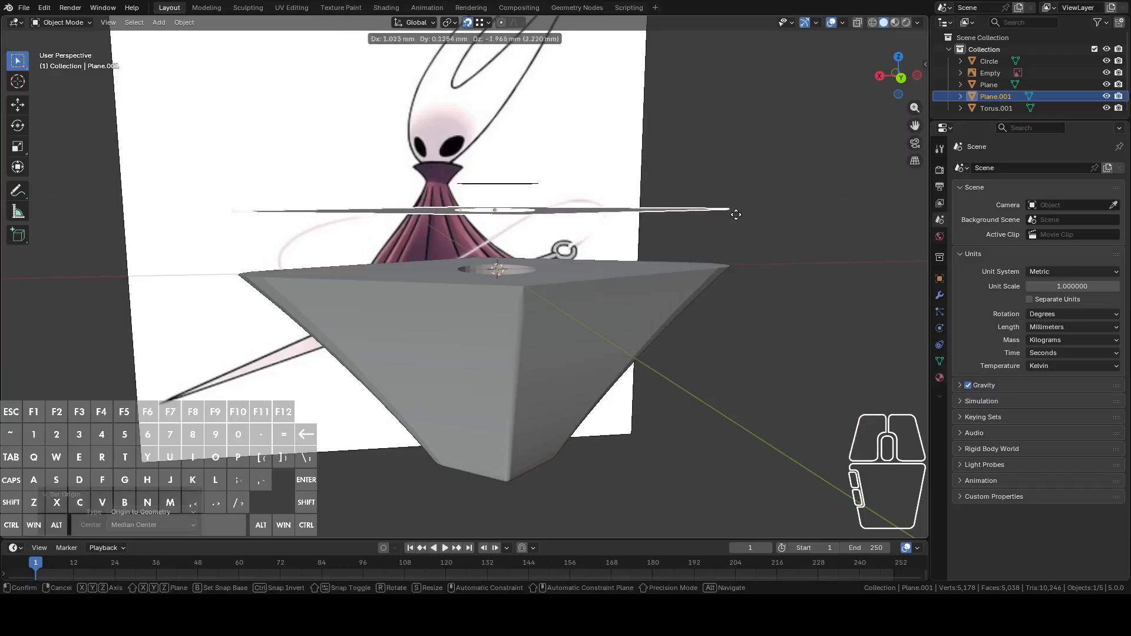
click(726, 257)
Step: Select the complete outer edge outline of the diamond plate in Edit Mode
middle_drag(726, 262, 714, 228)
key(Tab)
alt+click(641, 247)
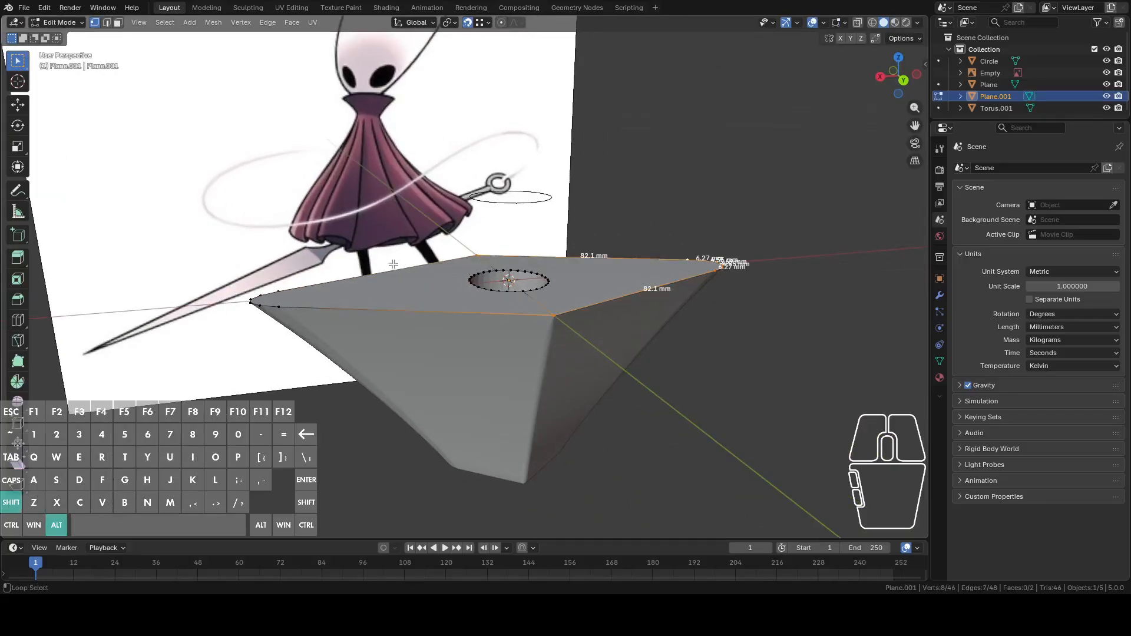
alt+shift+click(329, 287)
middle_drag(329, 287, 669, 282)
scroll(669, 277, up, 2)
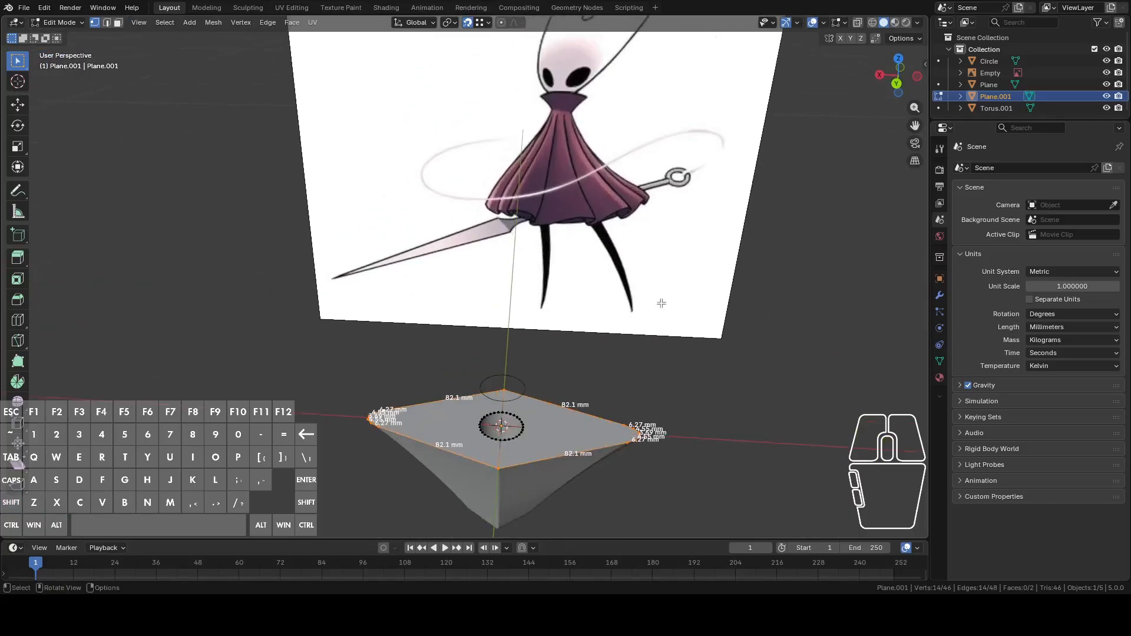
Step: From the back view, extrude the diamond outline upward along Z by about 182 mm
click(896, 83)
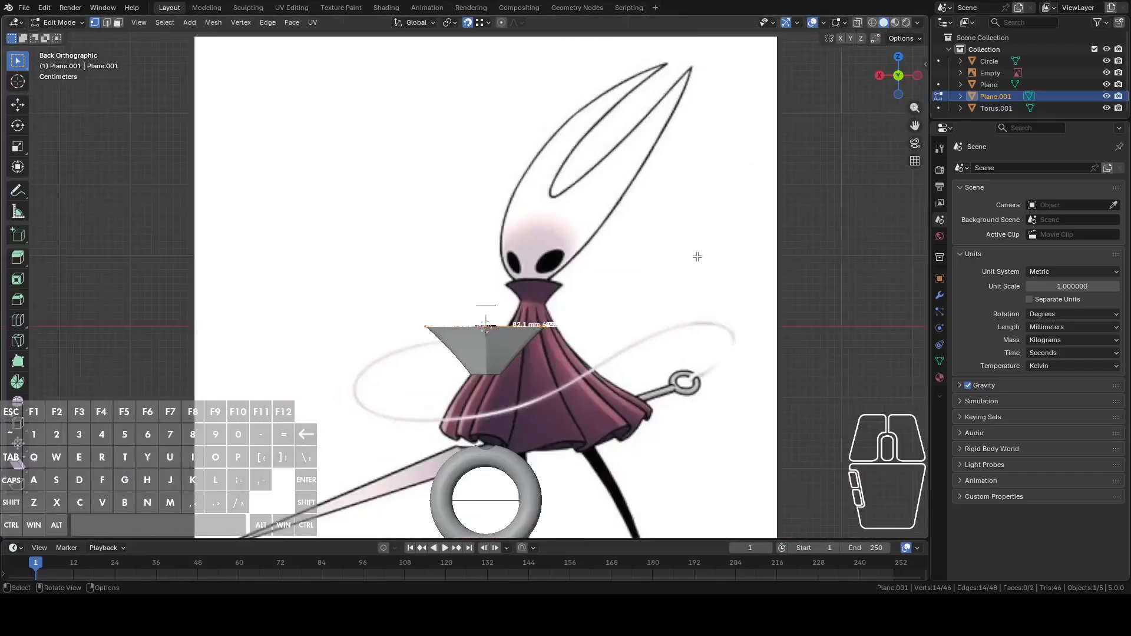
middle_drag(666, 281, 664, 310)
key(e)
key(z)
click(671, 86)
Step: Scale the extruded top outline down to about 0.183 so the blade tapers toward its tip
middle_drag(663, 136, 746, 277)
key(s)
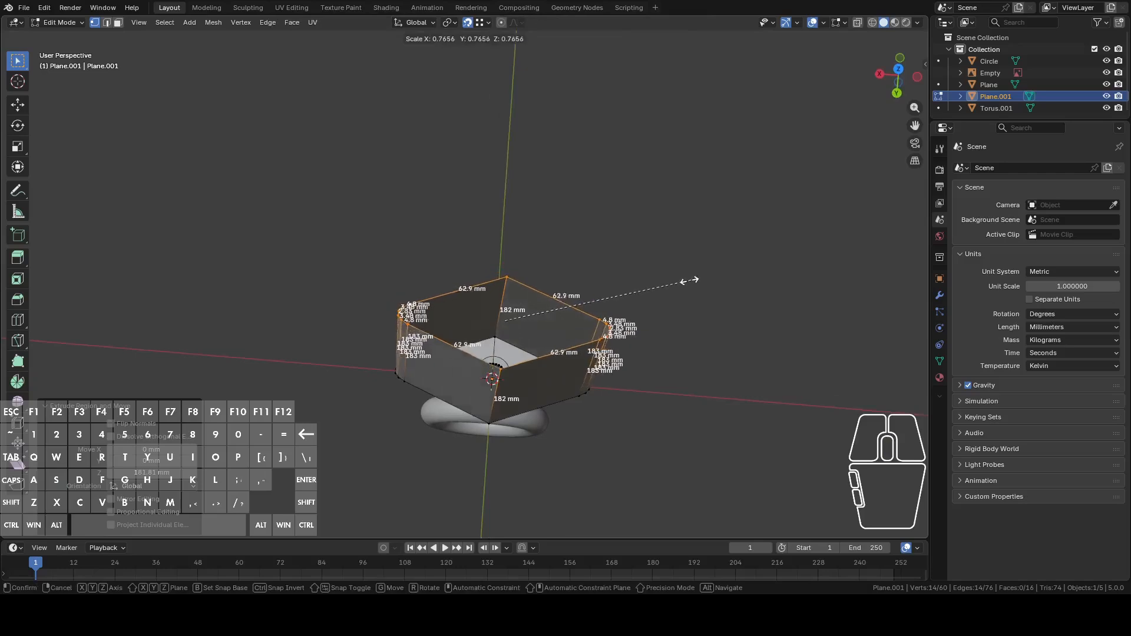
click(549, 325)
scroll(599, 313, up, 5)
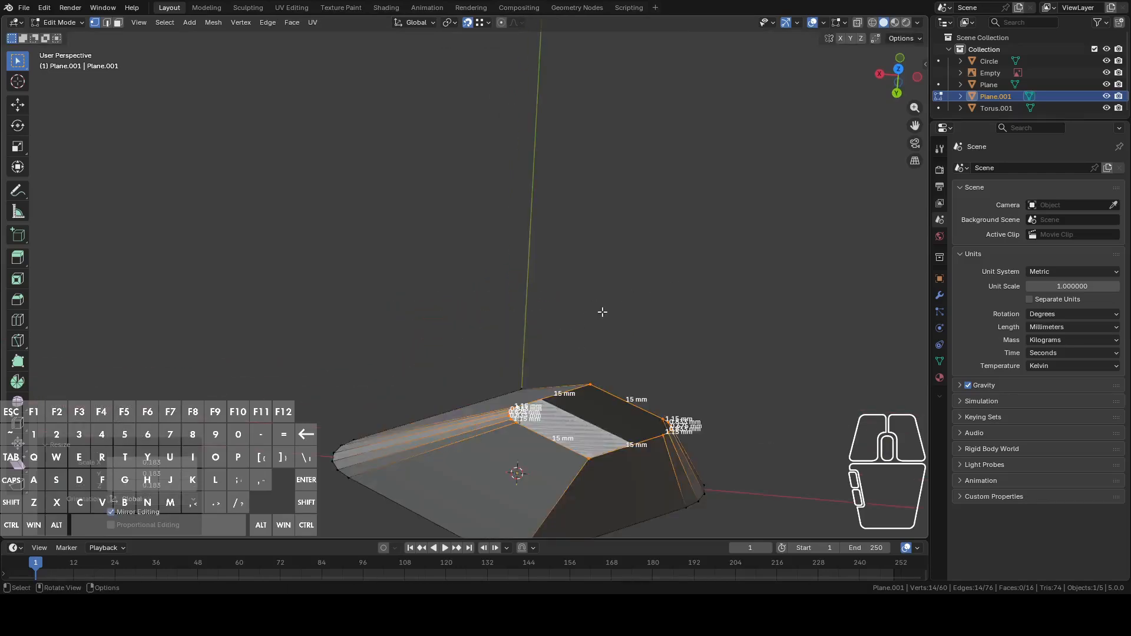
Step: Scale the blade's top outline down further so the blade narrows to a small tip
scroll(661, 263, down, 2)
scroll(663, 274, up, 3)
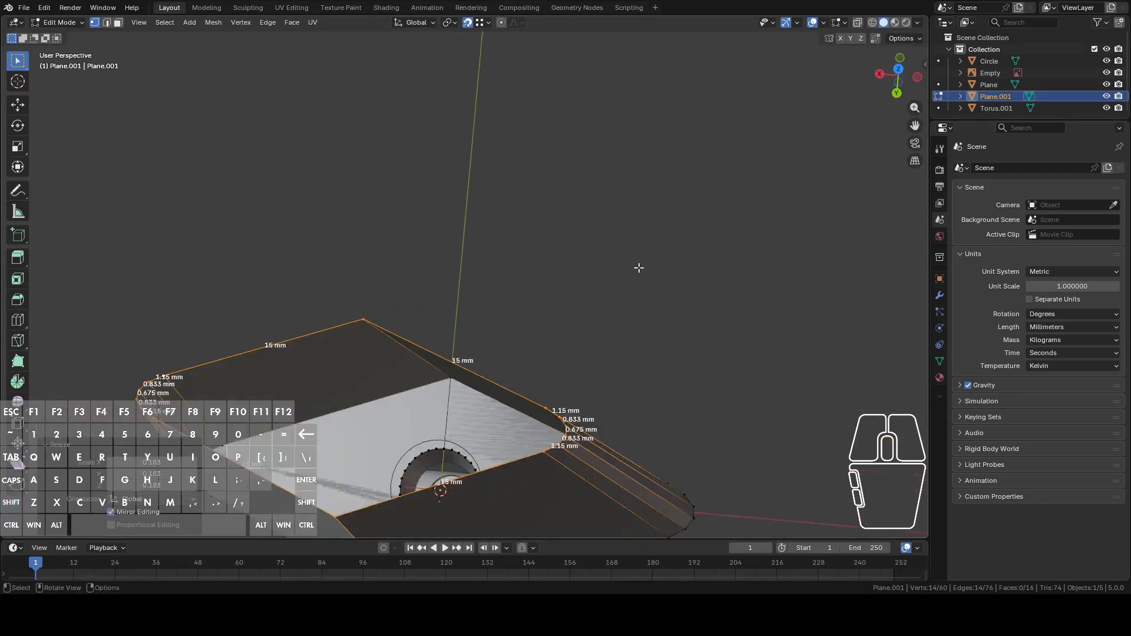
key(s)
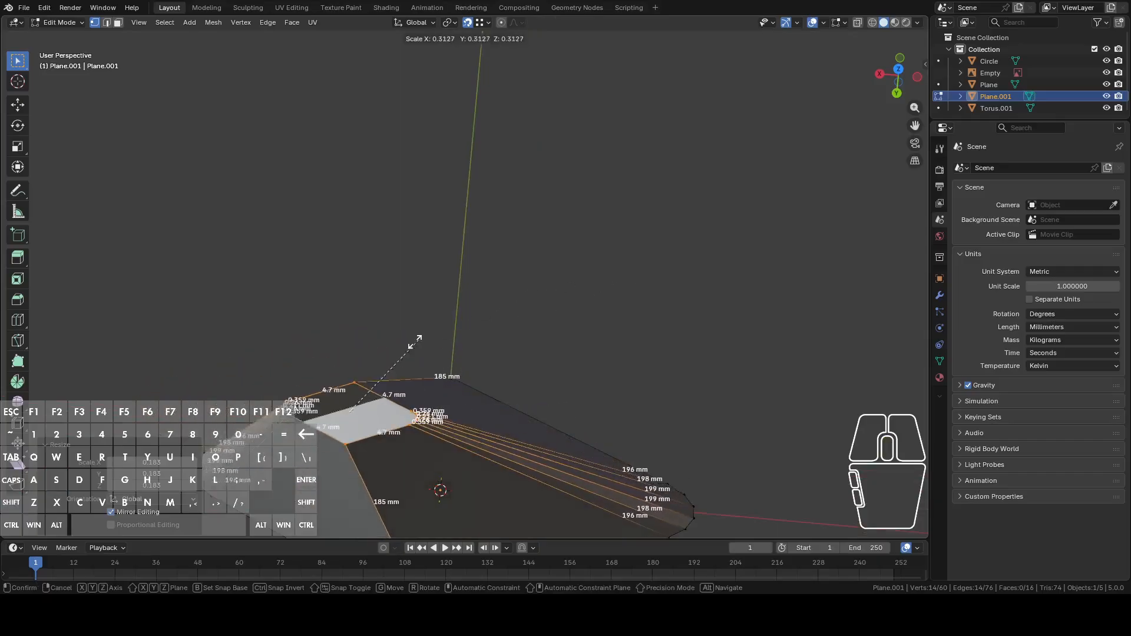
click(361, 369)
Step: Connect the two opposite middle corner vertices of the tip outline with an edge across the opening
shift+middle_drag(451, 353, 591, 303)
scroll(592, 306, up, 5)
click(673, 336)
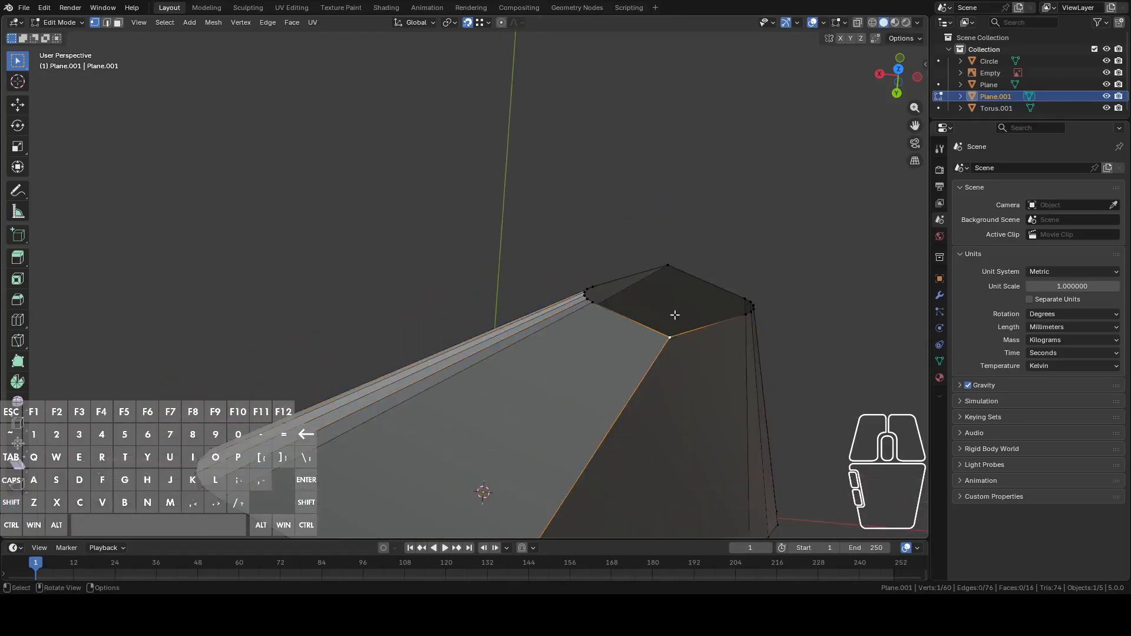
shift+click(668, 266)
key(f)
Step: Subdivide the new edge across the tip opening once and select its midpoint vertex
click(666, 334)
shift+click(670, 266)
key(2)
right_click(669, 297)
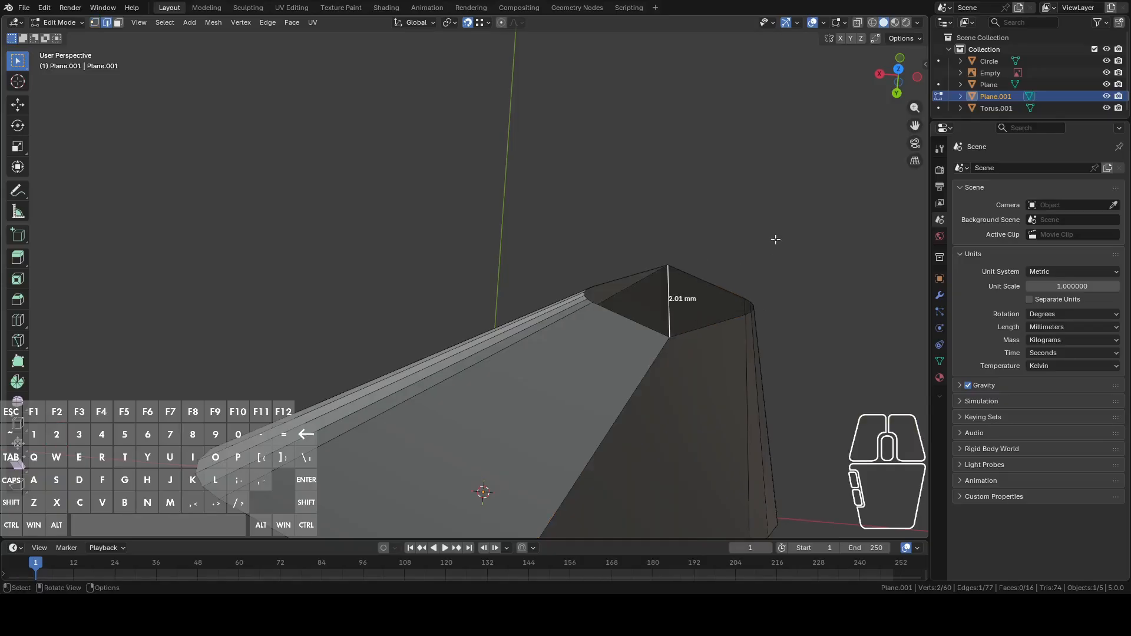
right_click(670, 290)
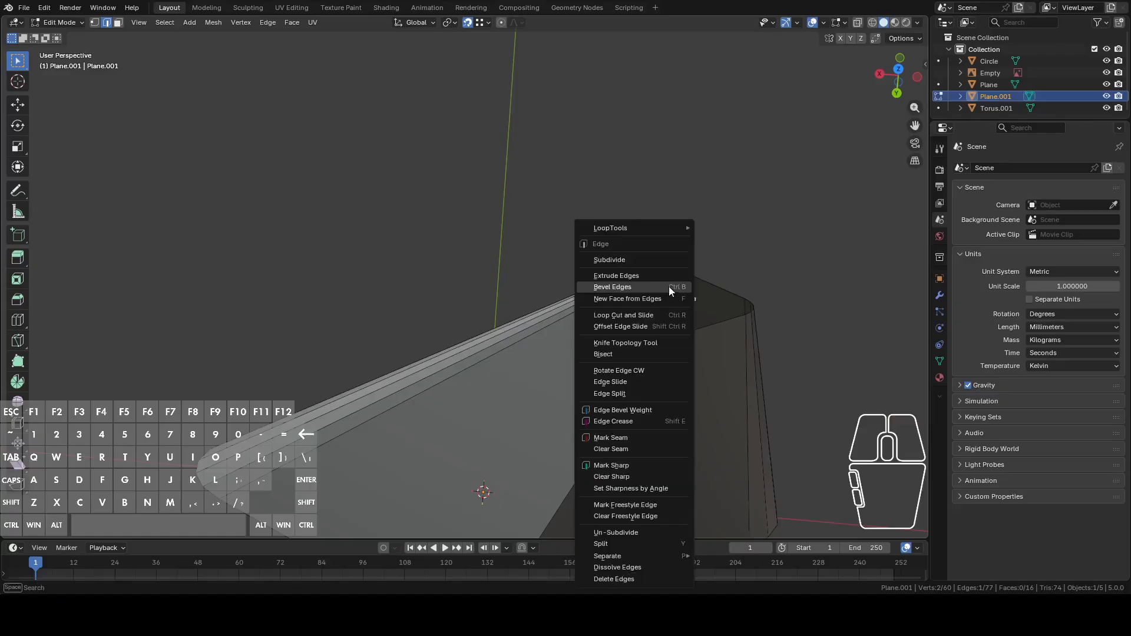
click(660, 258)
click(673, 299)
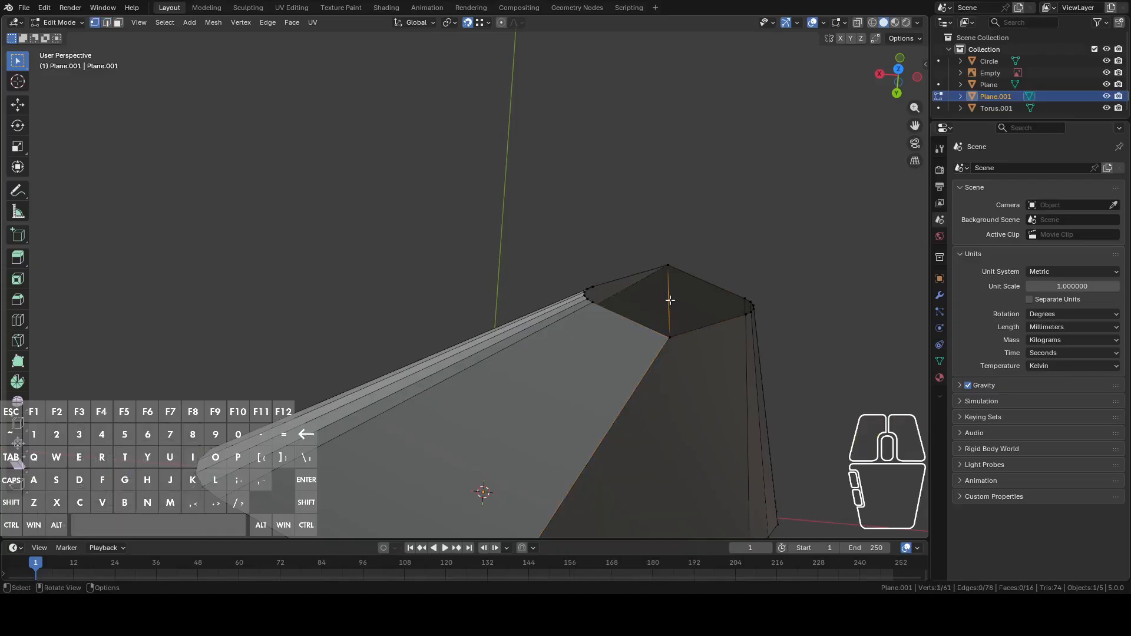
Step: Select the near middle corner vertex of the blade tip's outline
mouse_move(717, 285)
middle_down()
mouse_move(677, 290)
mouse_move(712, 279)
middle_up()
drag(455, 225, 515, 301)
shift+click(586, 313)
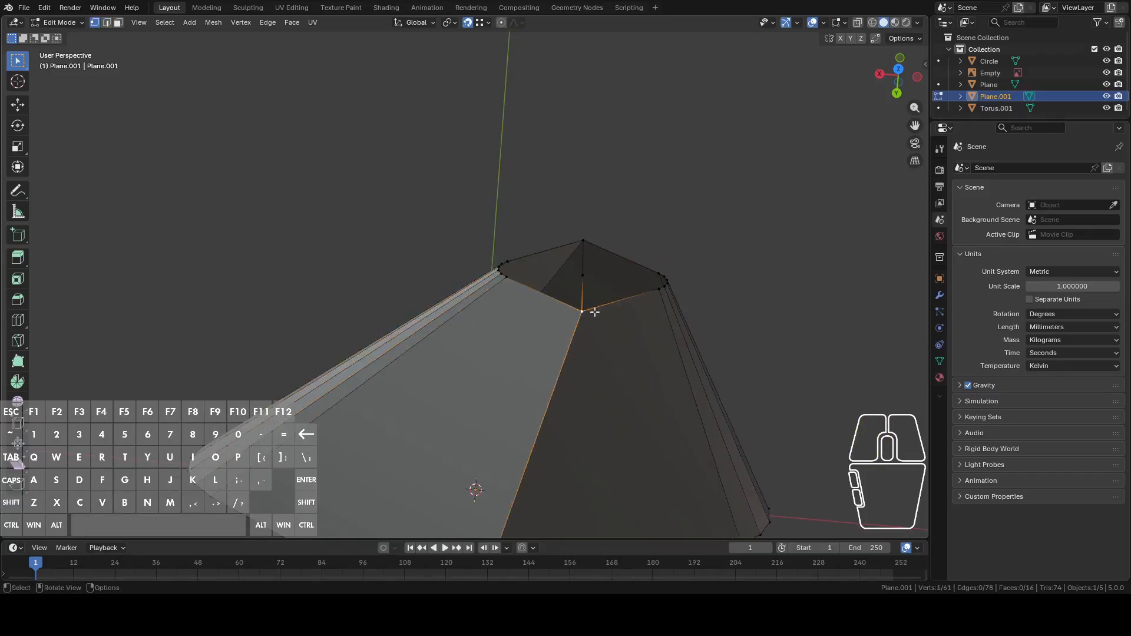
key(g)
right_click(587, 286)
Step: Turn on Auto Merge for vertices and change its merge threshold
click(875, 39)
click(900, 39)
click(920, 157)
text(.0)
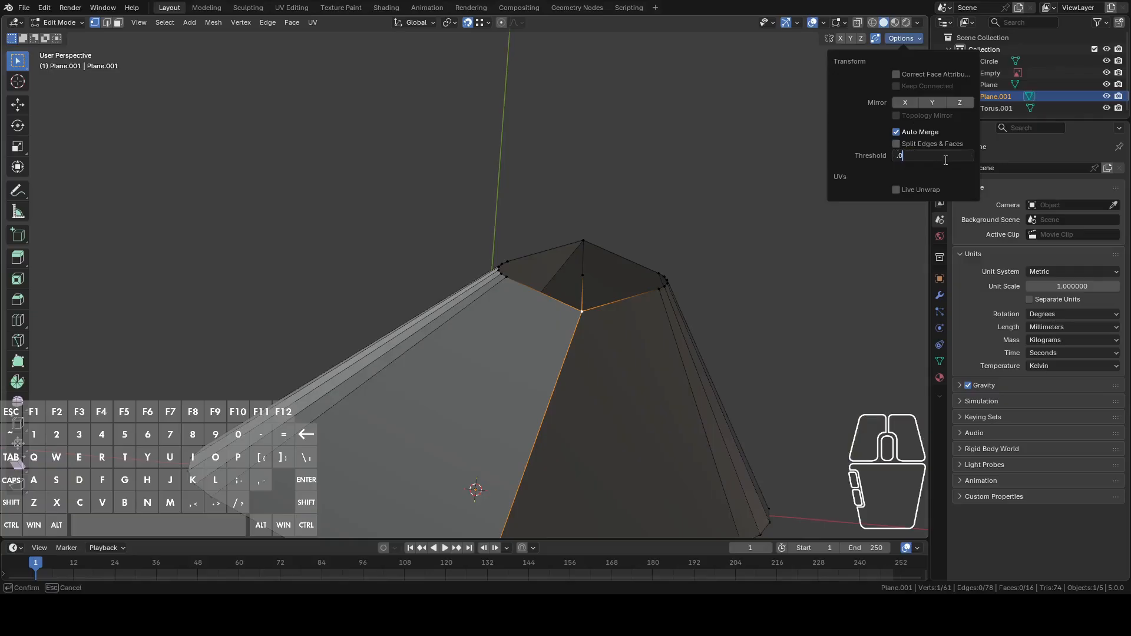
Step: Set the auto-merge threshold to 0.01 mm
text(1)
key(Return)
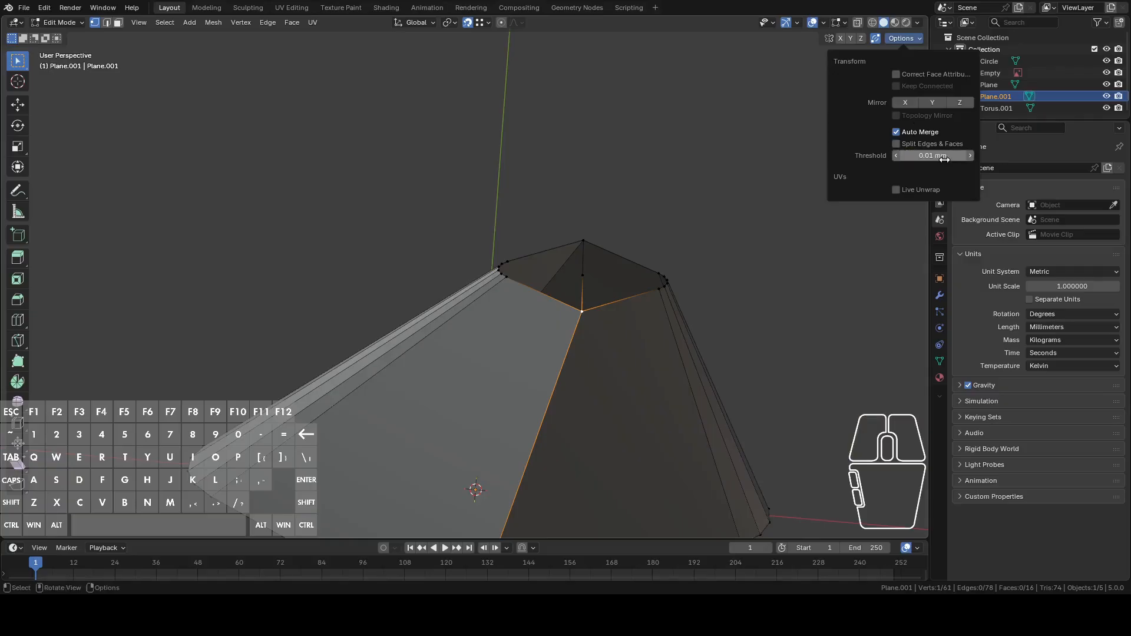
Step: Snap the front, rear and one side vertex of the tip's open rim onto its centre vertex so they merge
key(g)
click(590, 271)
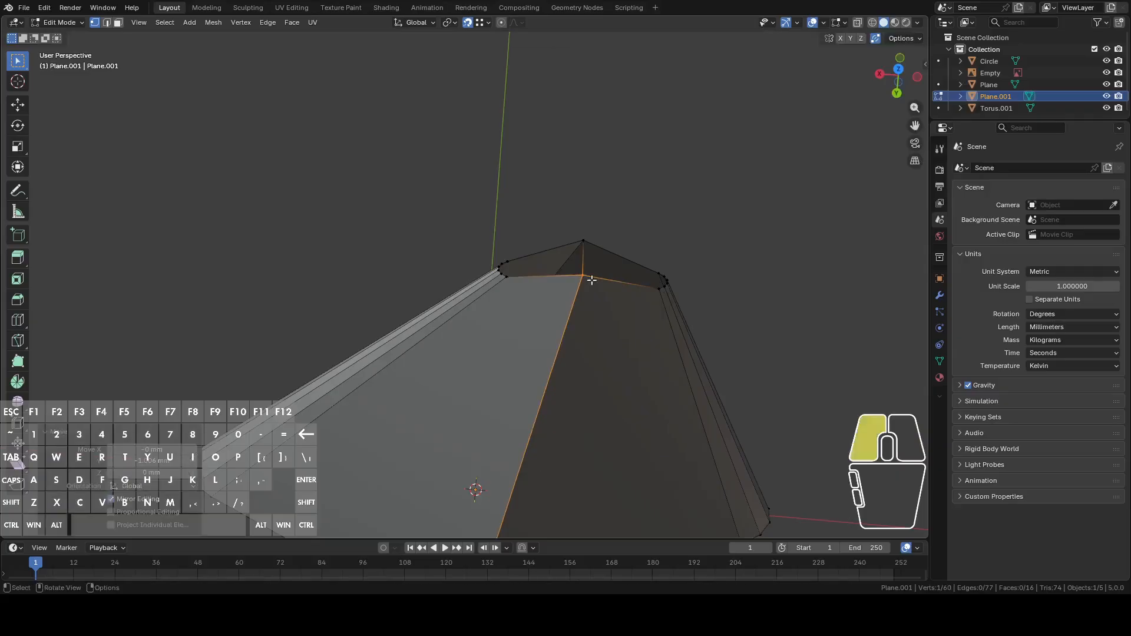
click(594, 249)
key(g)
click(588, 275)
click(517, 281)
key(g)
click(576, 272)
scroll(589, 281, up, 1)
scroll(693, 298, down, 1)
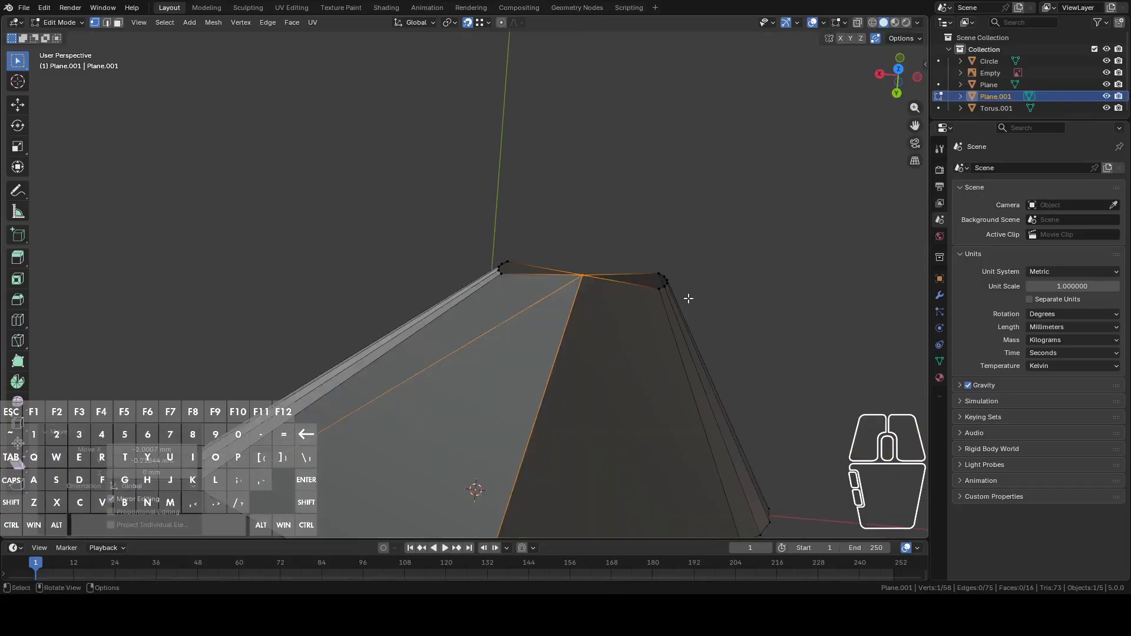
Step: Merge the foremost vertices of both rounded rim corners, two on each side, into the centre vertex
scroll(688, 298, up, 2)
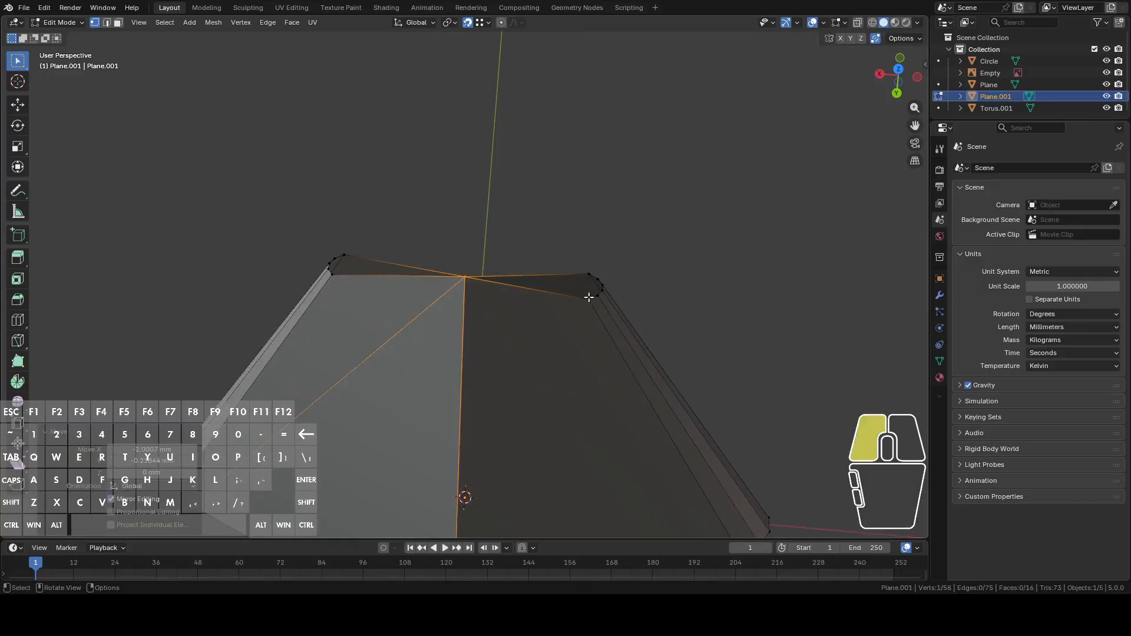
click(589, 298)
key(g)
click(465, 276)
click(340, 272)
key(g)
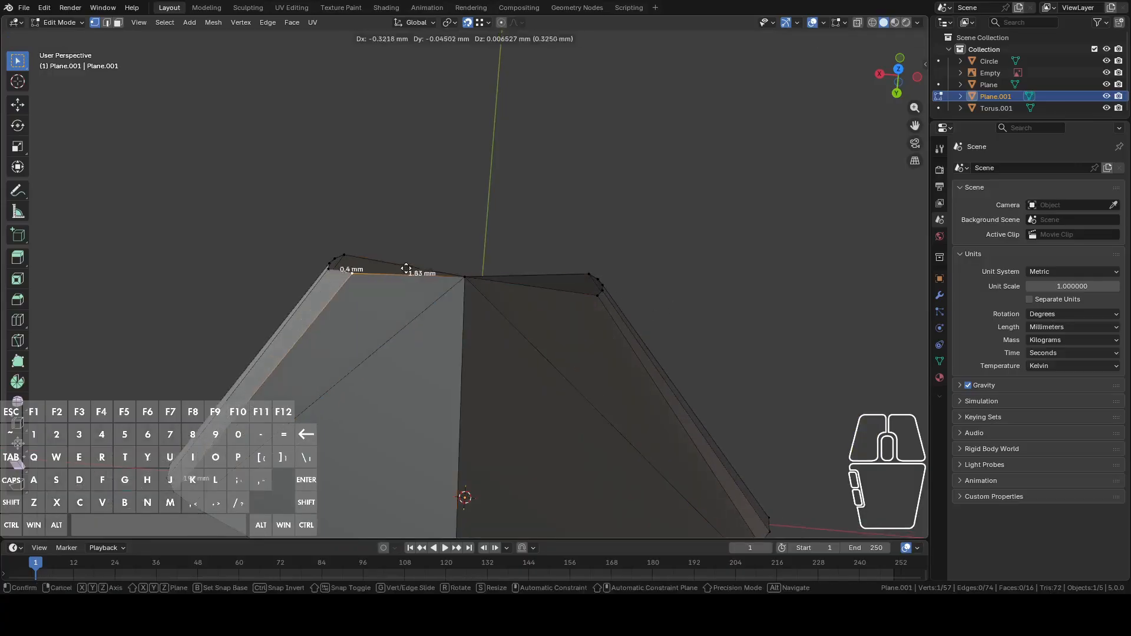
click(466, 275)
click(589, 294)
key(g)
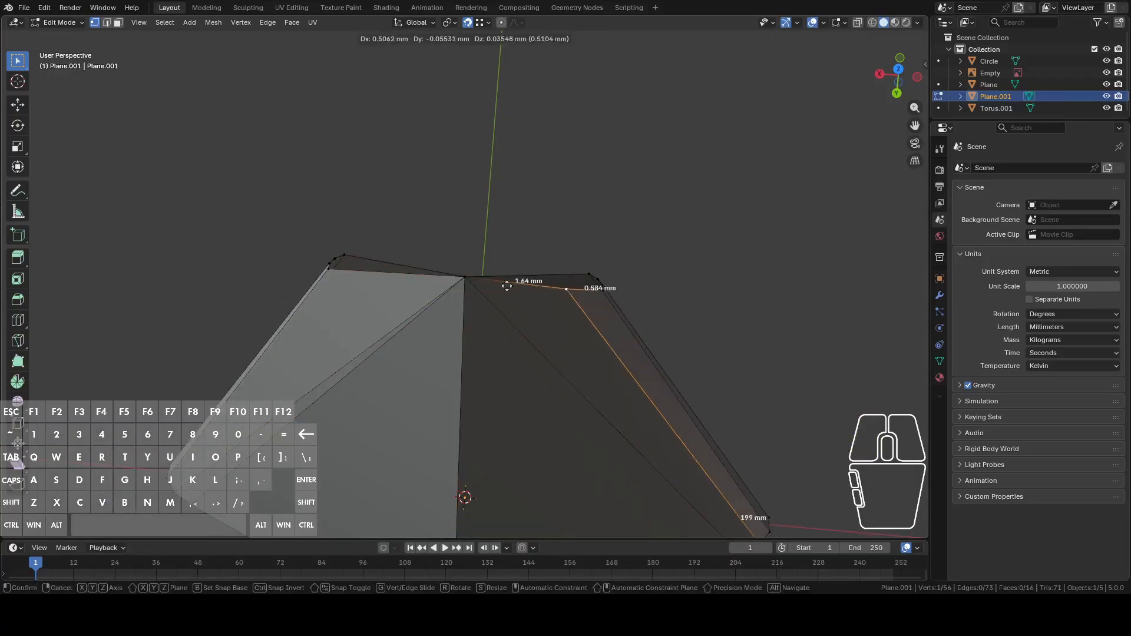
click(465, 276)
click(329, 265)
key(g)
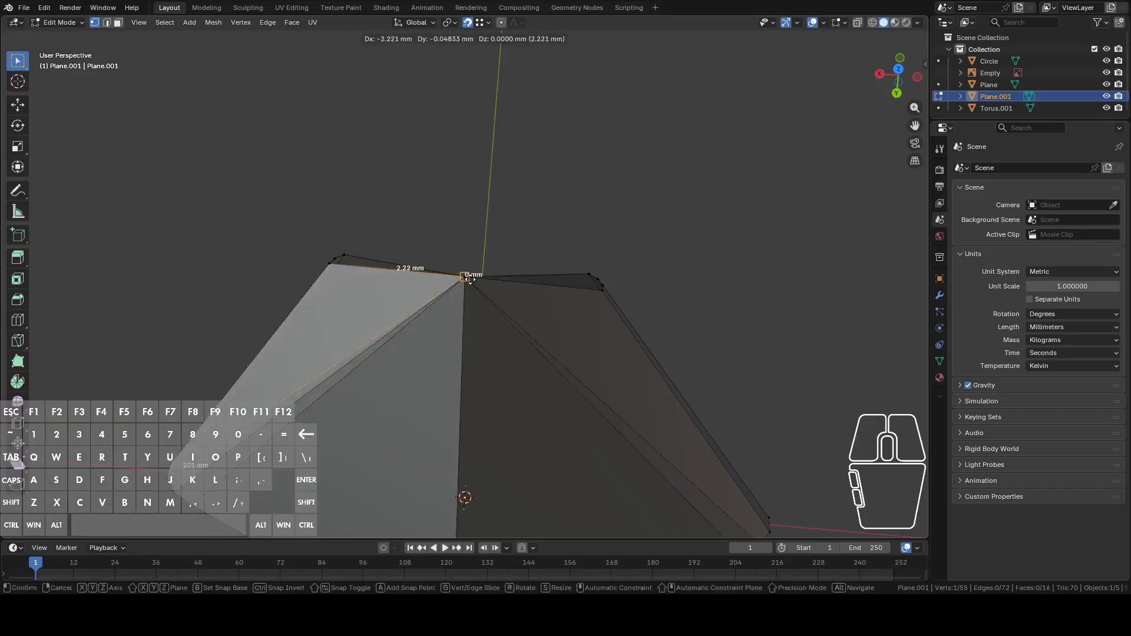
click(464, 277)
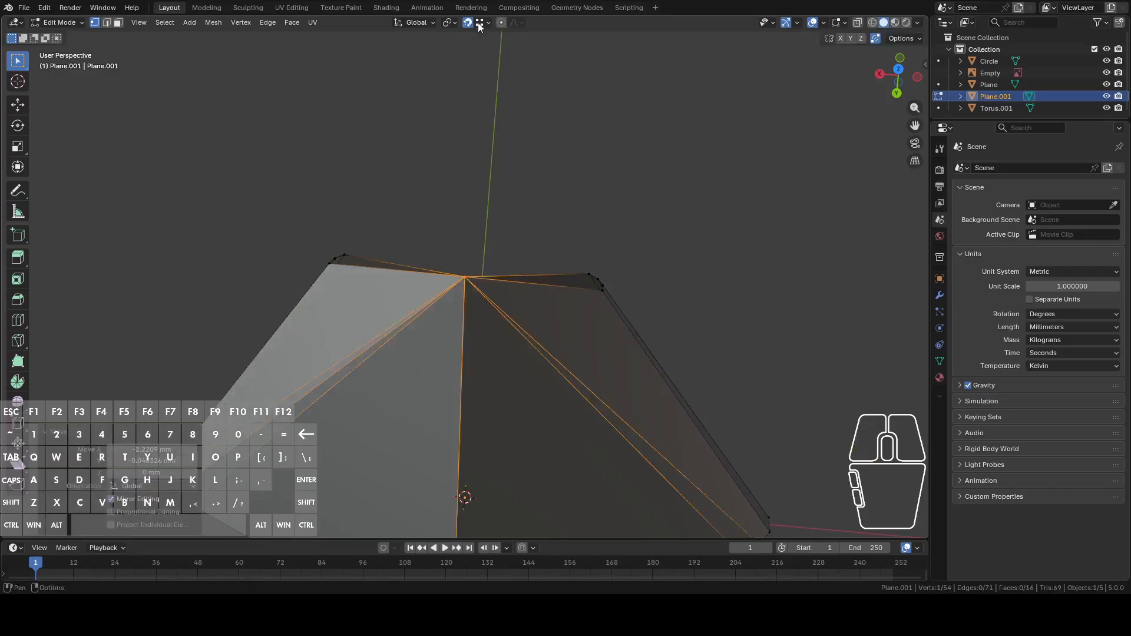
Step: Snap another vertex of one rounded rim corner and three of the opposite corner onto the central tip vertex
click(333, 260)
key(g)
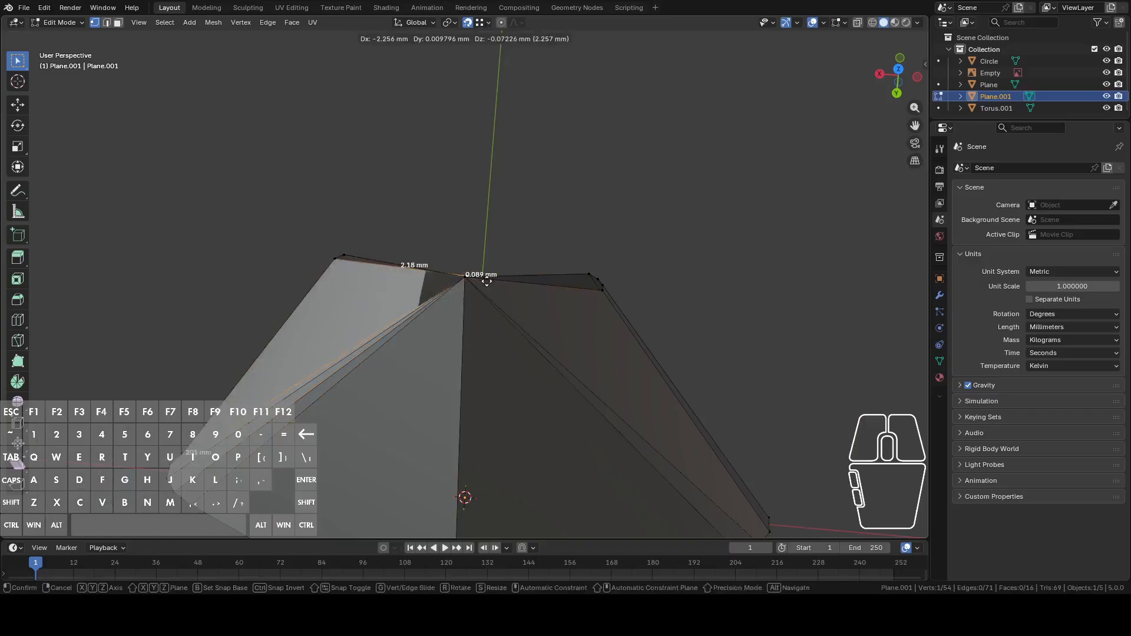
click(469, 286)
click(602, 288)
key(g)
click(462, 287)
click(602, 284)
key(g)
click(468, 287)
click(601, 282)
key(g)
click(465, 277)
Step: Merge the last rim vertices into the central vertex to close the blade in a single point
click(587, 273)
key(g)
click(465, 276)
click(338, 256)
key(g)
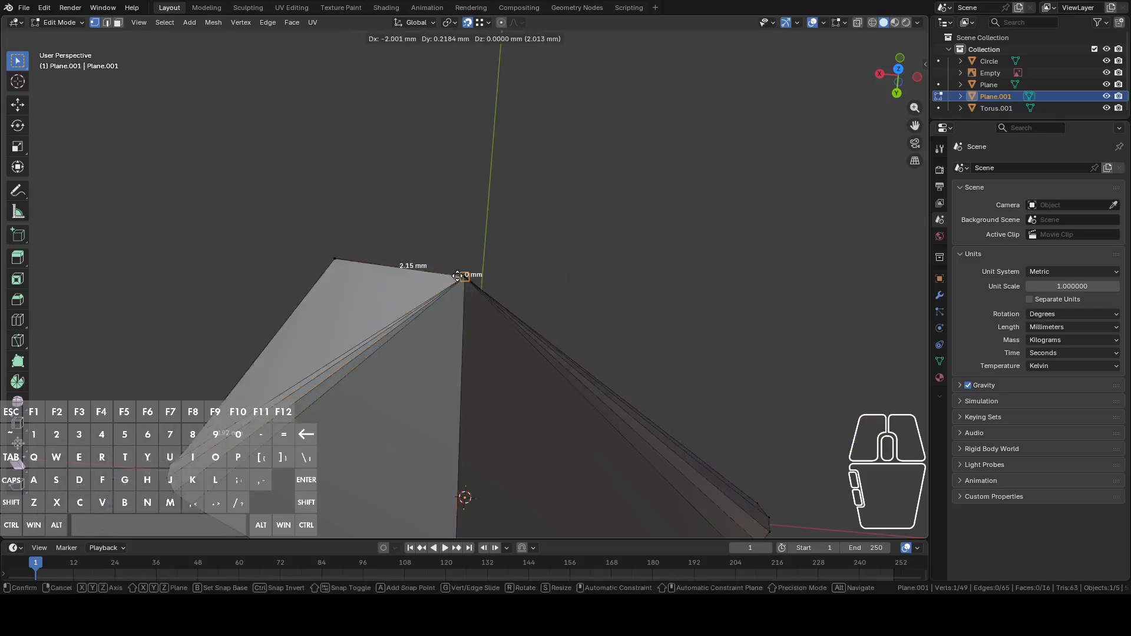
click(466, 277)
click(335, 258)
key(g)
click(465, 277)
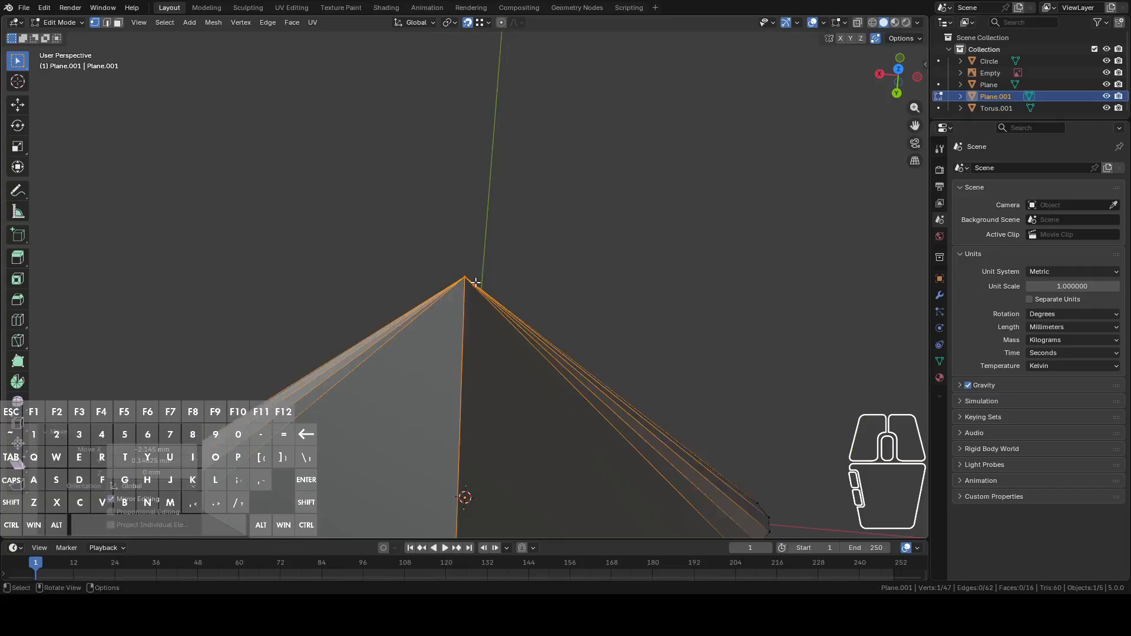
scroll(686, 227, down, 8)
middle_drag(668, 269, 675, 230)
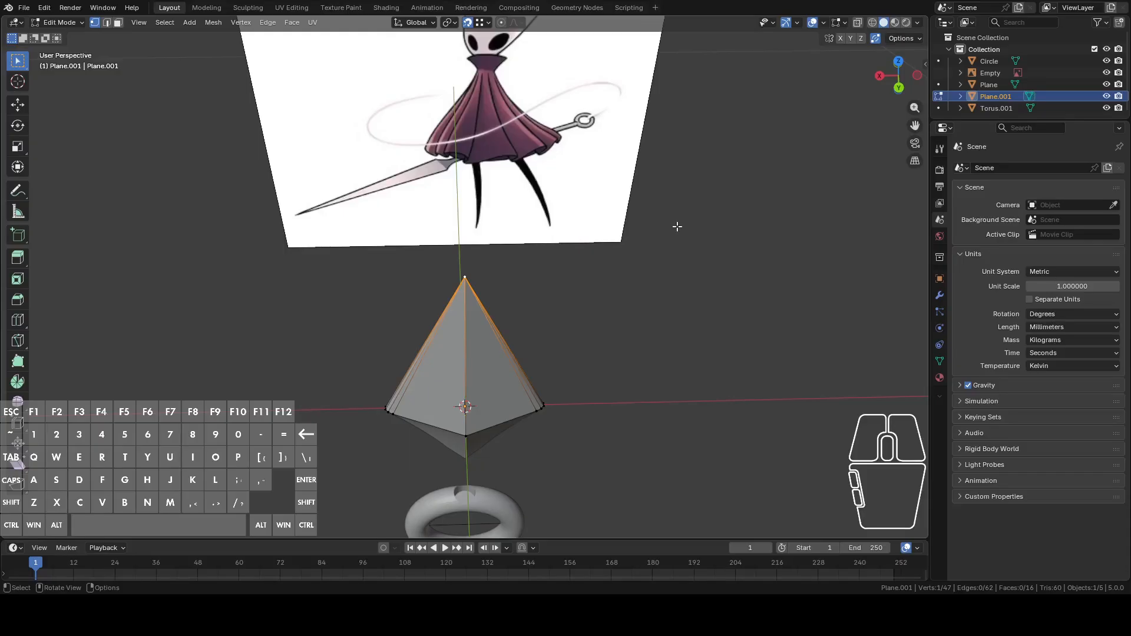
Step: Undo the vertex merges at the tip and the added centre vertex, back to the open rim
scroll(661, 238, up, 6)
key(ctrl+z)
key(ctrl+z)
key(ctrl+z)
key(ctrl+z)
key(ctrl+z)
key(ctrl+z)
key(ctrl+z)
key(ctrl+z)
key(ctrl+z)
middle_drag(618, 255, 619, 297)
key(ctrl+z)
key(ctrl+z)
key(ctrl+z)
Step: Select the open rim loop at the tip and fill it with a face
alt+click(511, 247)
key(f)
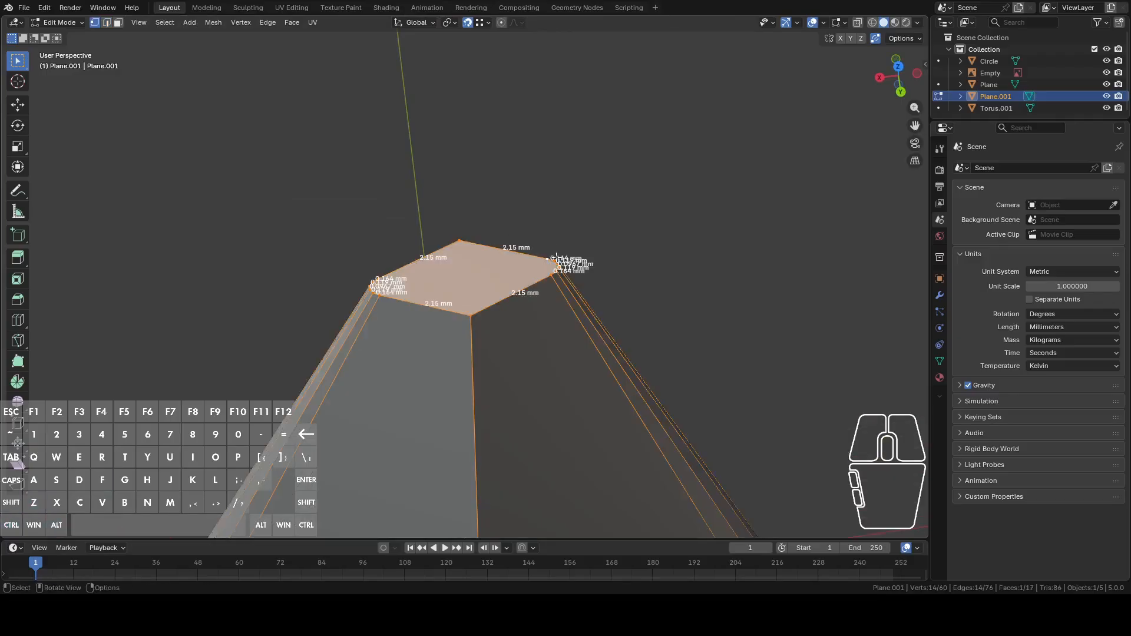
scroll(498, 296, down, 5)
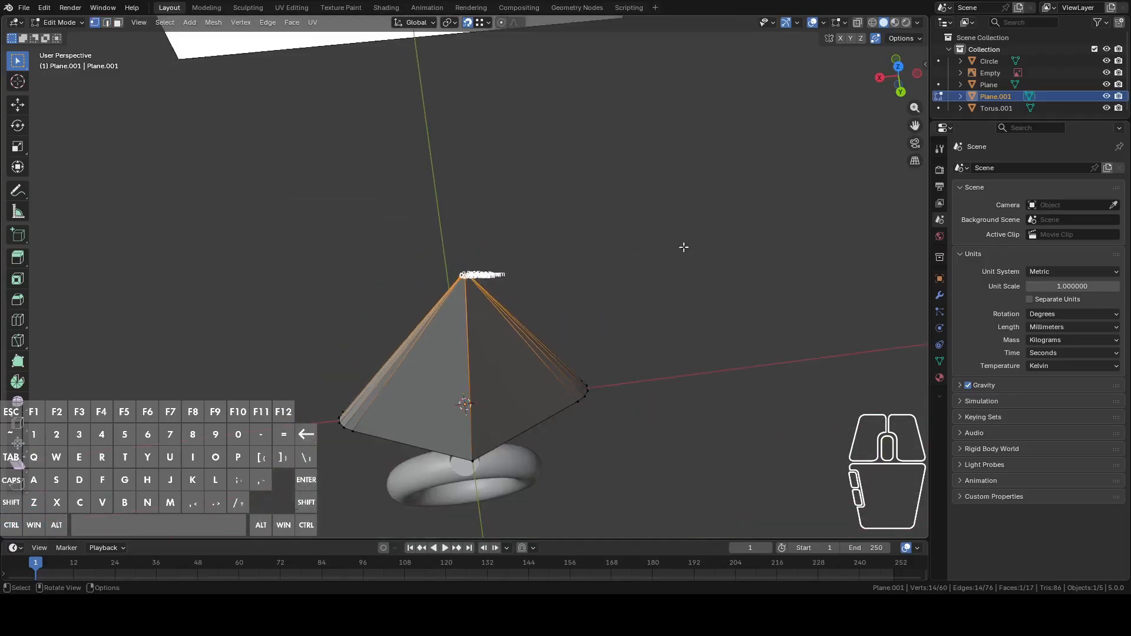
Step: In the back view, move the tip face up along Z by about 1110 mm to lengthen the blade
click(896, 93)
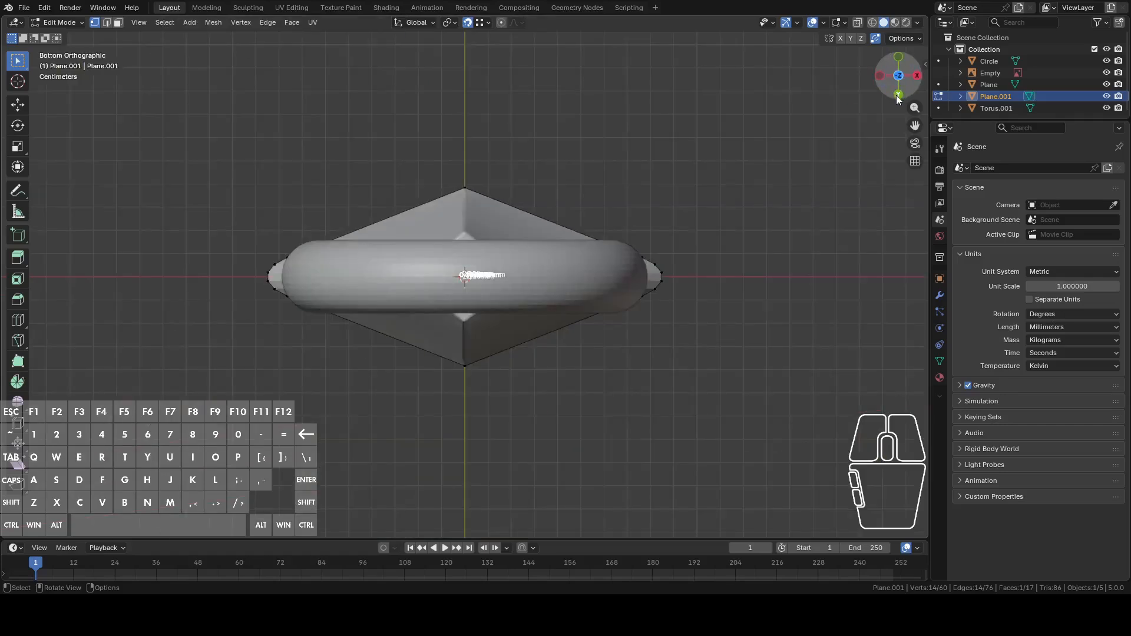
click(897, 94)
scroll(633, 200, down, 5)
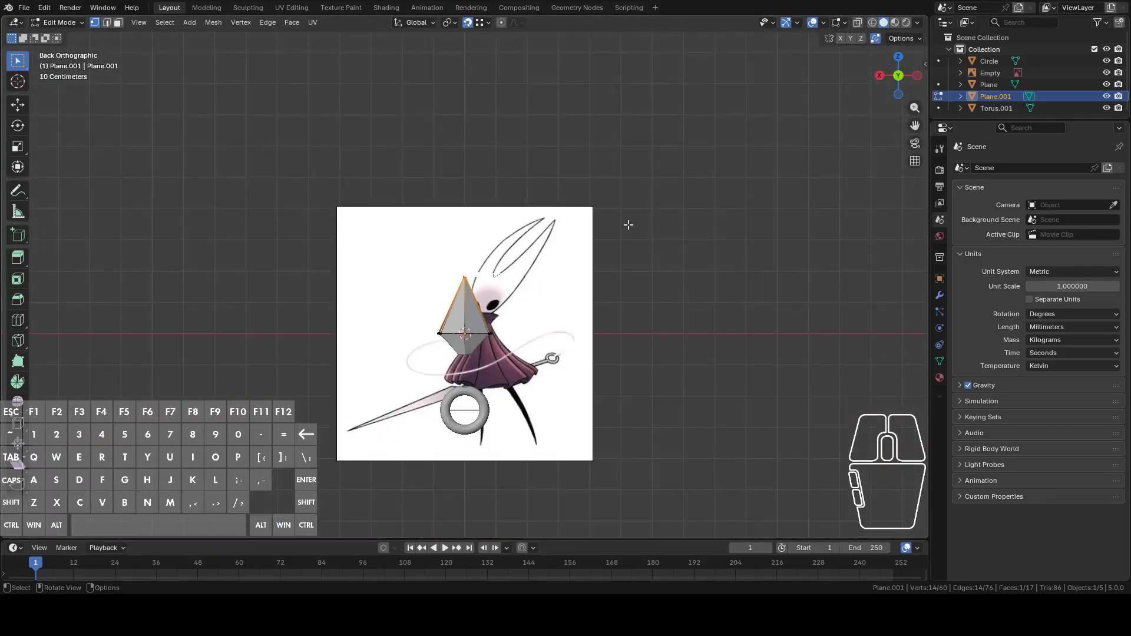
scroll(624, 326, down, 3)
key(g)
key(z)
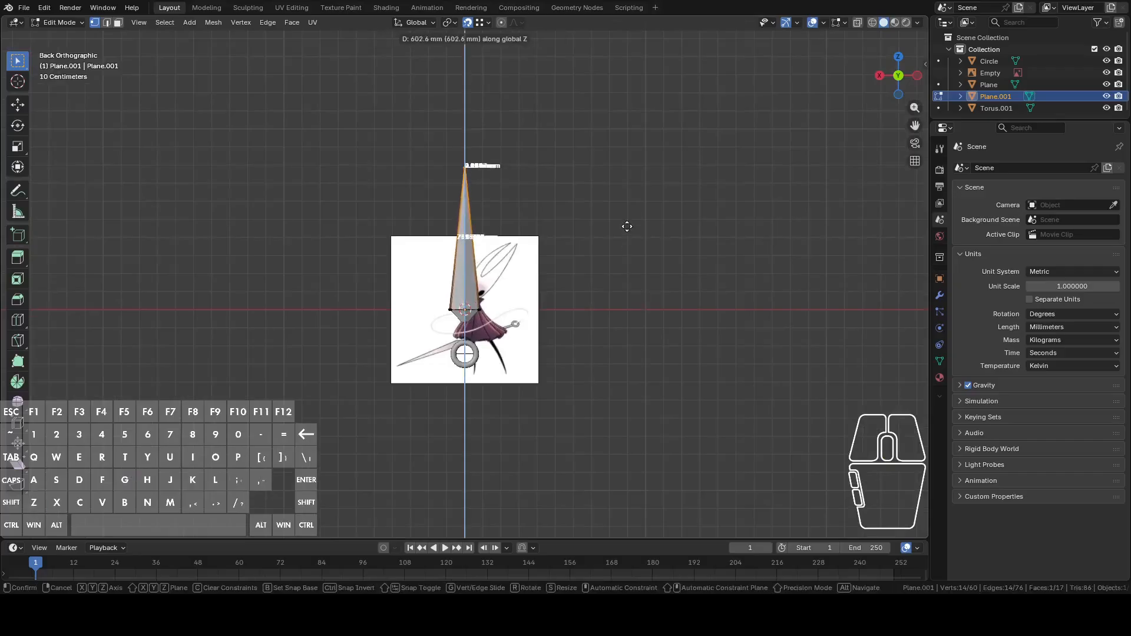
click(639, 138)
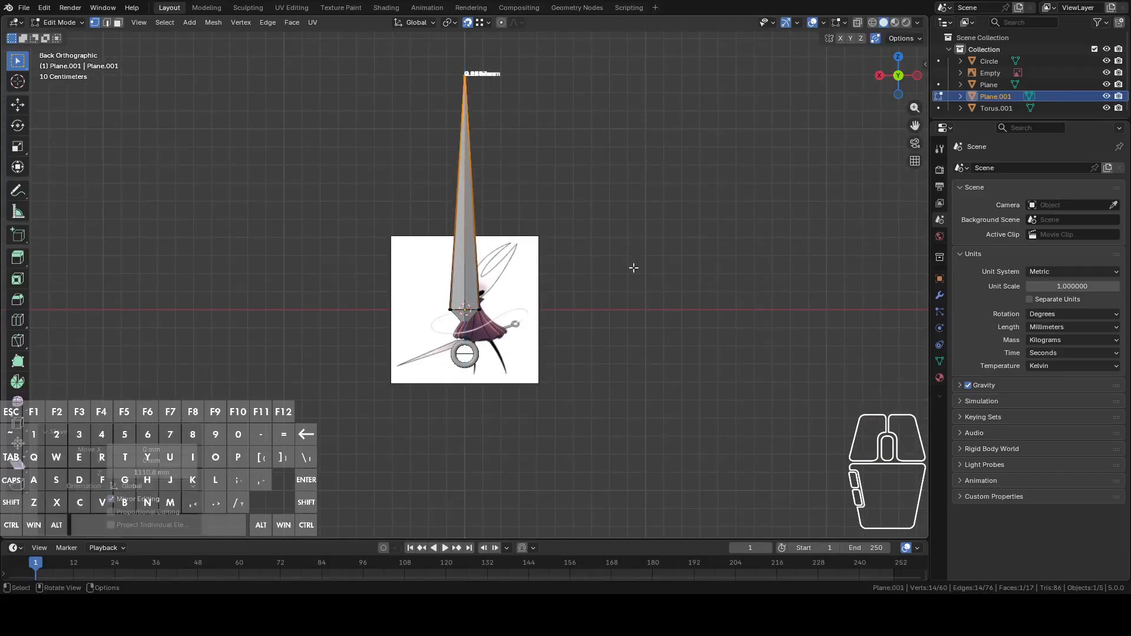
scroll(633, 267, up, 4)
scroll(634, 271, down, 5)
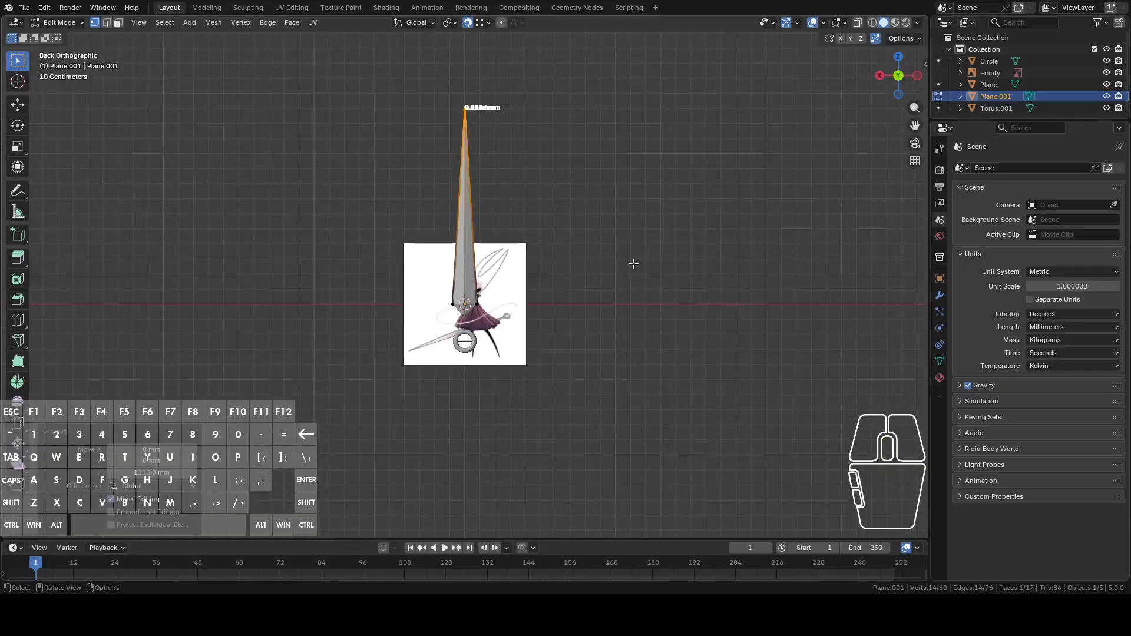
scroll(633, 265, up, 5)
Step: Bevel the edges around the tip face with an offset of about 0.131 mm and 6 segments
mouse_move(633, 267)
middle_down()
mouse_move(620, 277)
mouse_move(651, 280)
middle_up()
key(KP_Decimal)
scroll(651, 279, up, 3)
scroll(650, 284, down, 3)
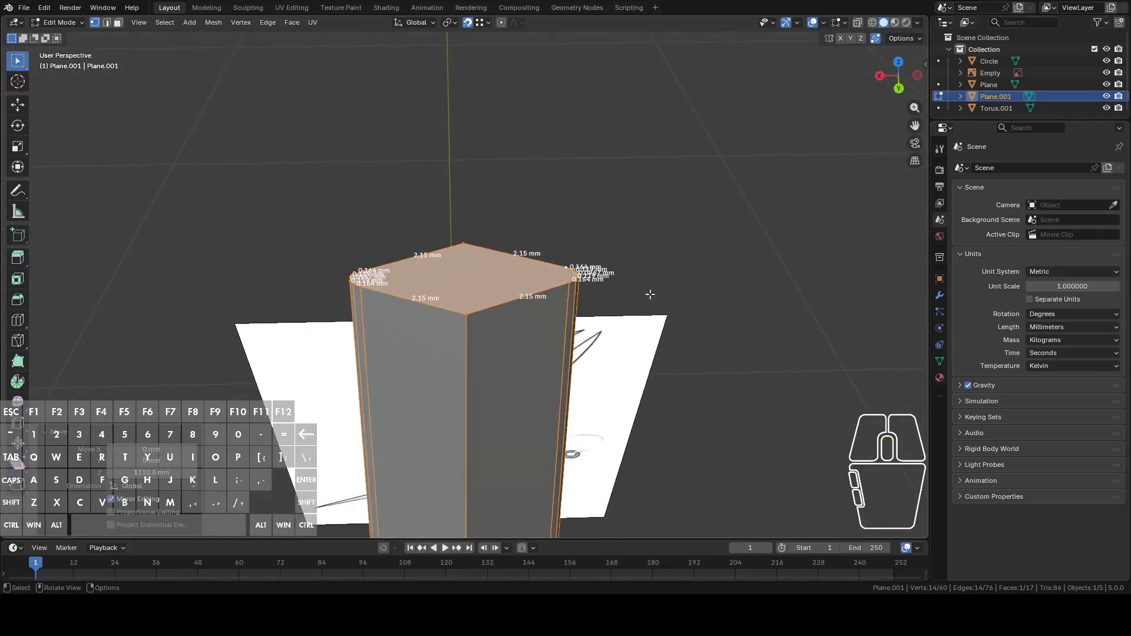
key(2)
scroll(651, 289, up, 1)
scroll(668, 285, down, 2)
key(ctrl+e)
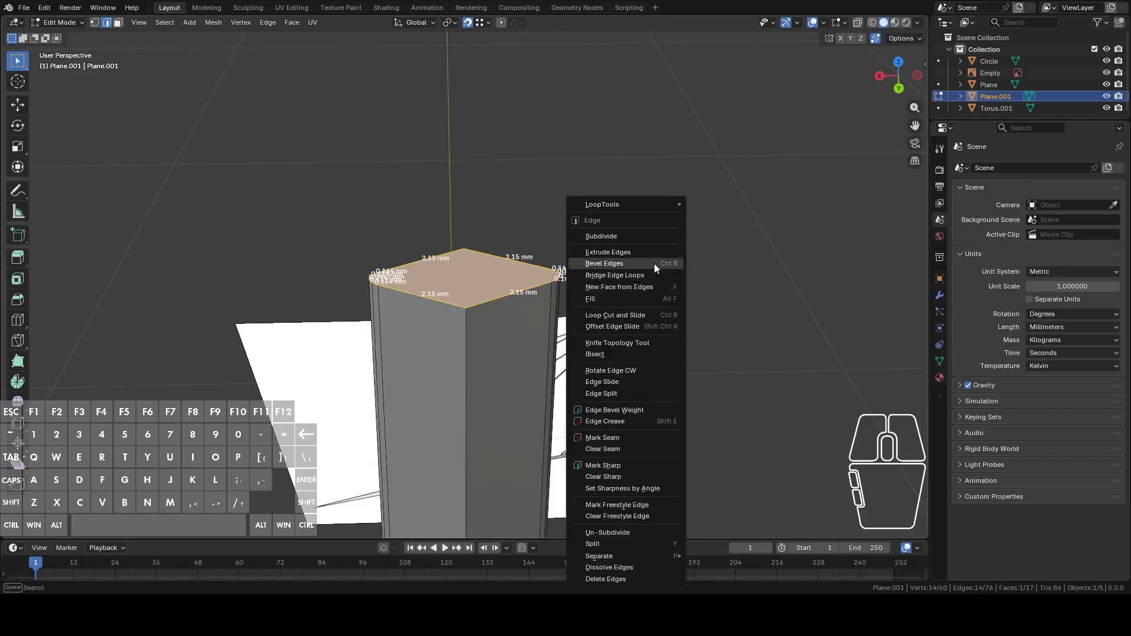
click(653, 263)
scroll(669, 270, up, 5)
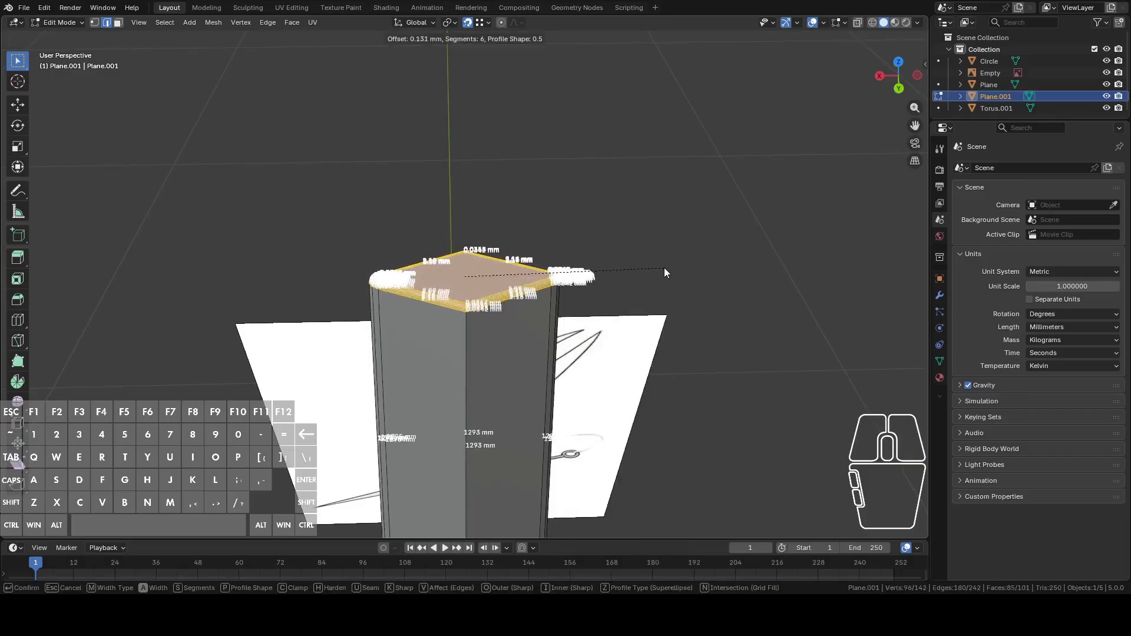
click(663, 268)
Step: Set the viewport's clip start distance to 0.1 mm
middle_drag(661, 265, 572, 285)
key(KP_Decimal)
click(925, 62)
click(922, 110)
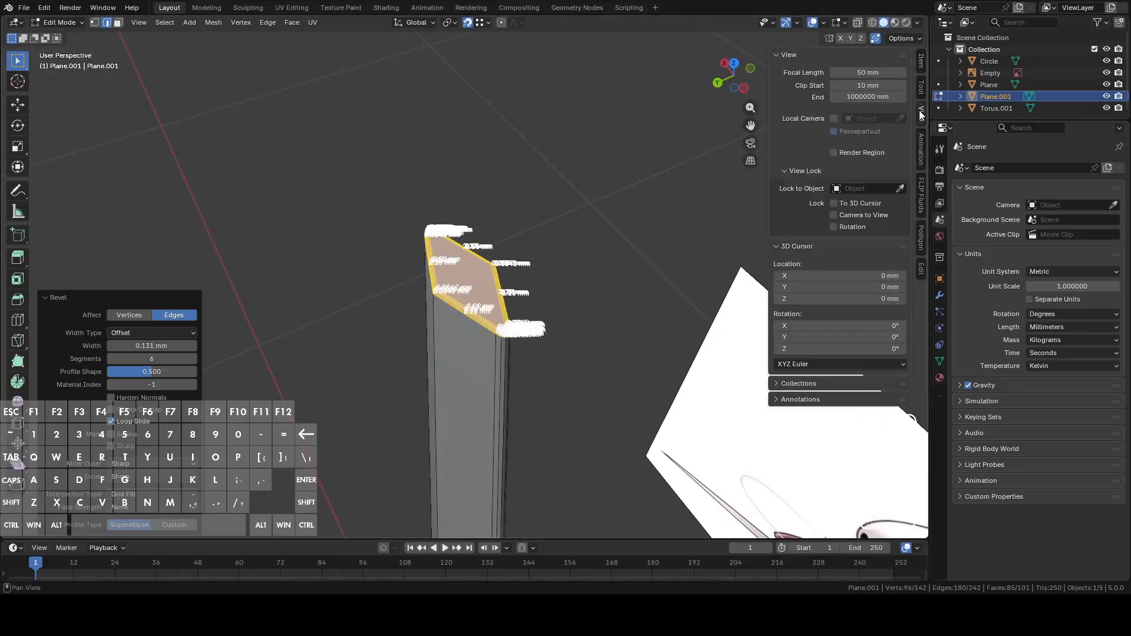
click(776, 54)
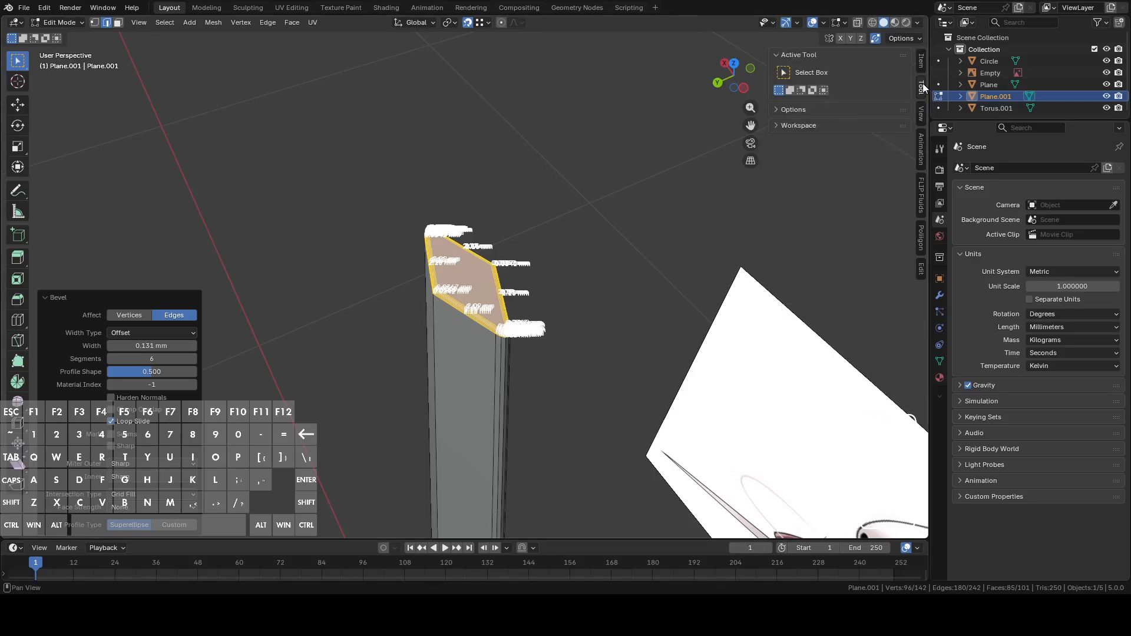
click(922, 60)
click(921, 109)
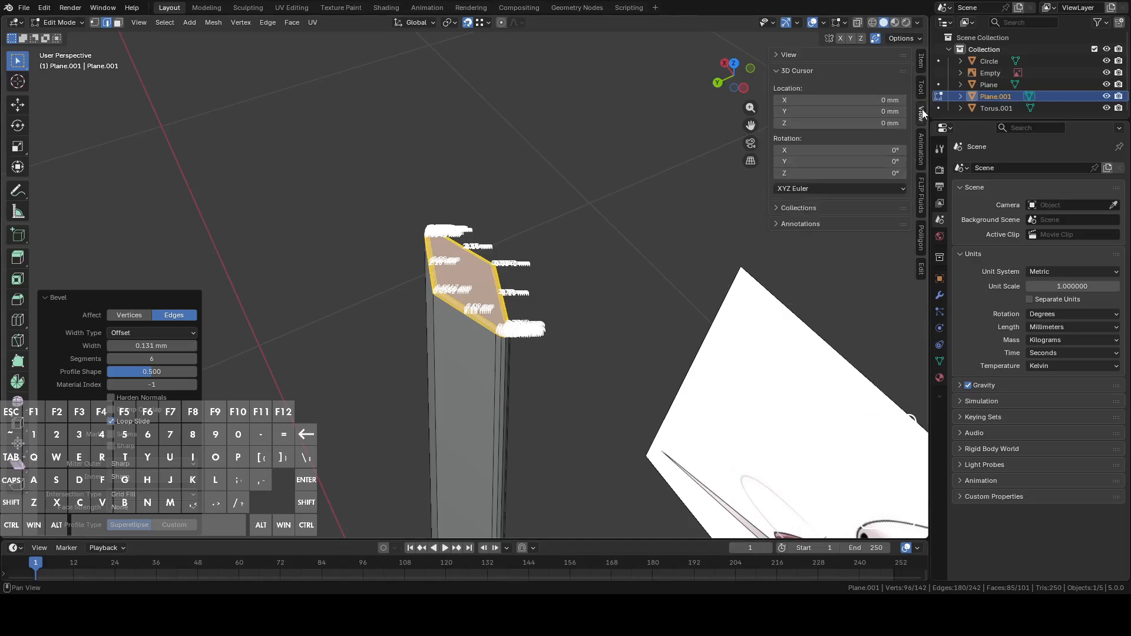
click(821, 53)
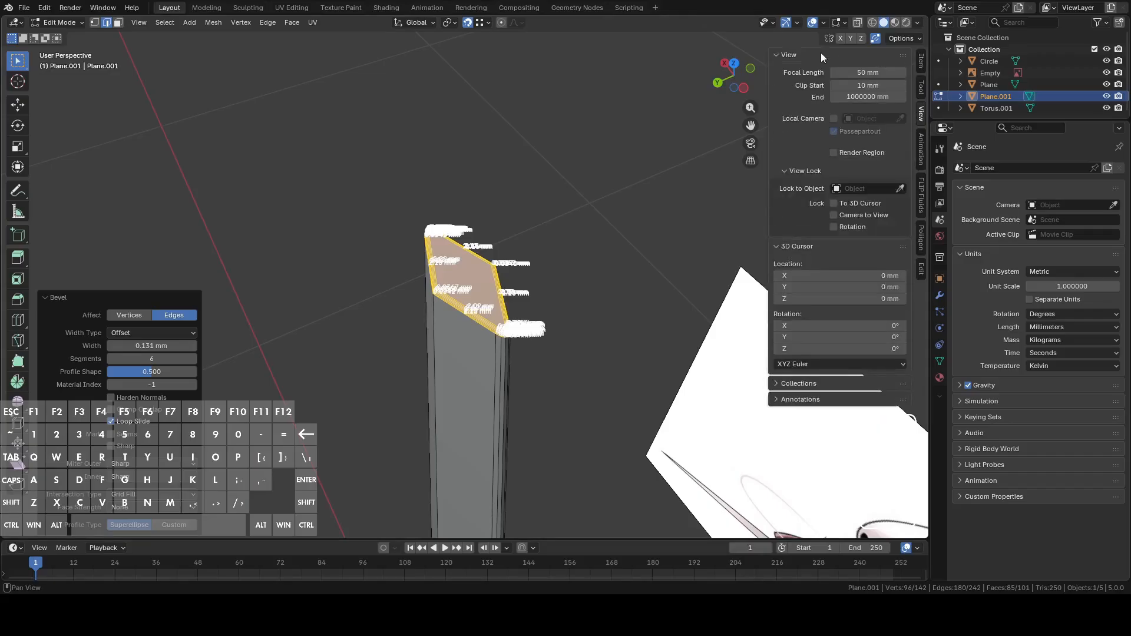
click(871, 85)
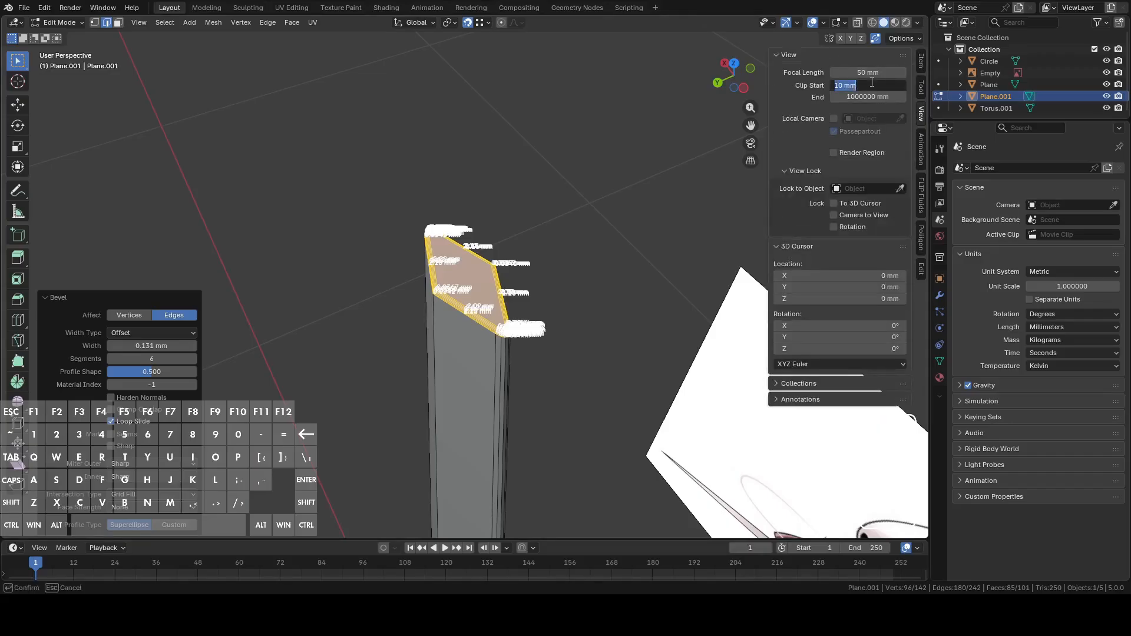
key(Return)
Step: Try to join the front and rear corner vertices of the tip face with an edge, and undo it
click(482, 222)
scroll(585, 285, up, 8)
middle_drag(589, 281, 514, 347)
scroll(449, 346, up, 4)
key(1)
click(454, 218)
shift+click(475, 331)
key(f)
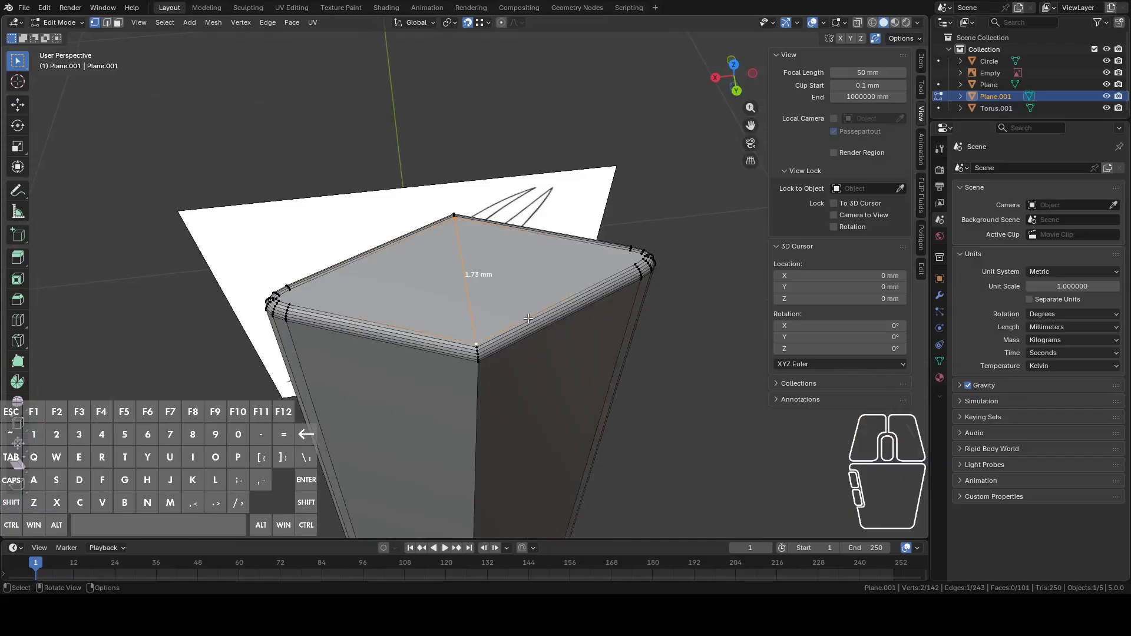
key(ctrl+z)
Step: Box-select the bevelled tip of the blade and turn on X-ray display
scroll(551, 309, down, 3)
middle_drag(553, 309, 559, 268)
scroll(550, 274, up, 2)
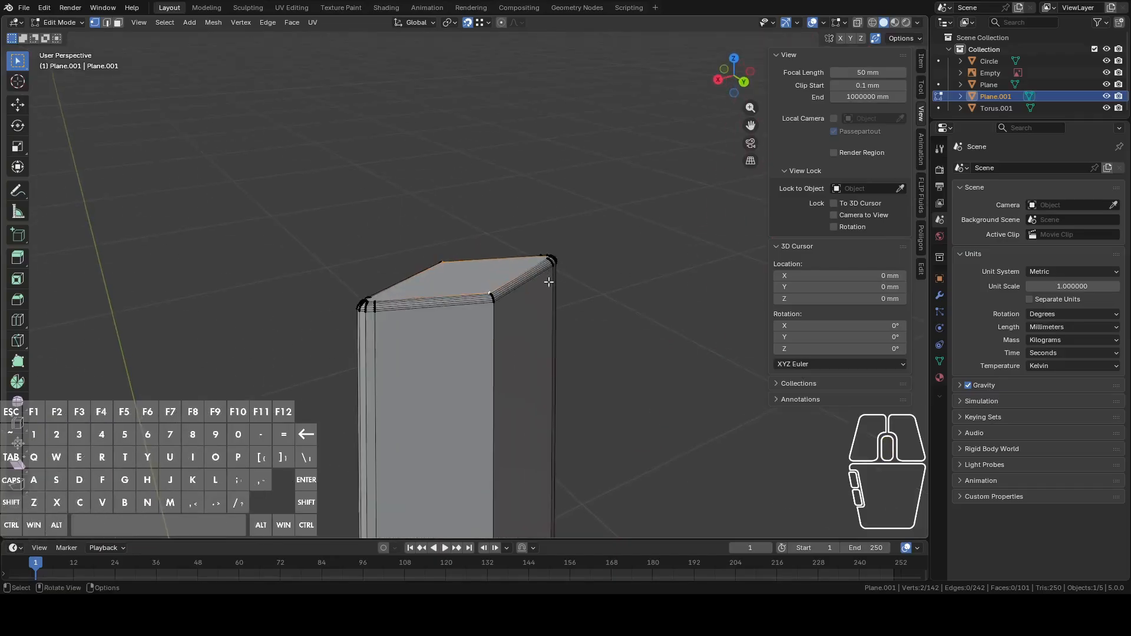
drag(214, 208, 619, 375)
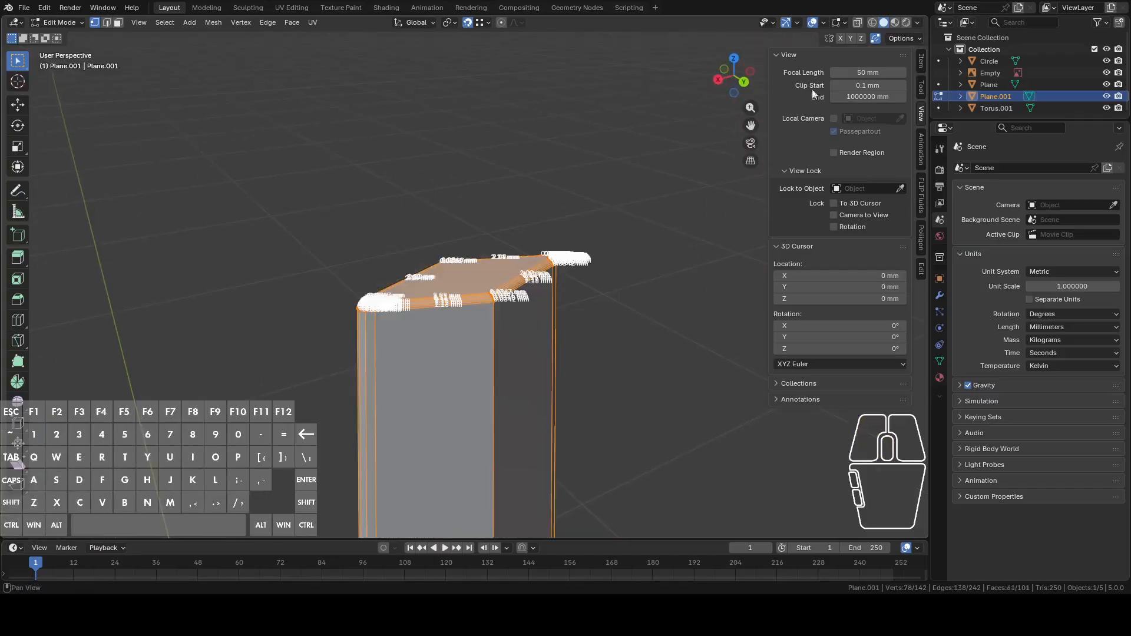
click(858, 24)
Step: Box-select all vertices of the bevelled tip through the mesh and apply Smooth Vertices
middle_drag(443, 254, 455, 253)
drag(312, 202, 655, 370)
middle_drag(656, 370, 661, 345)
right_click(661, 345)
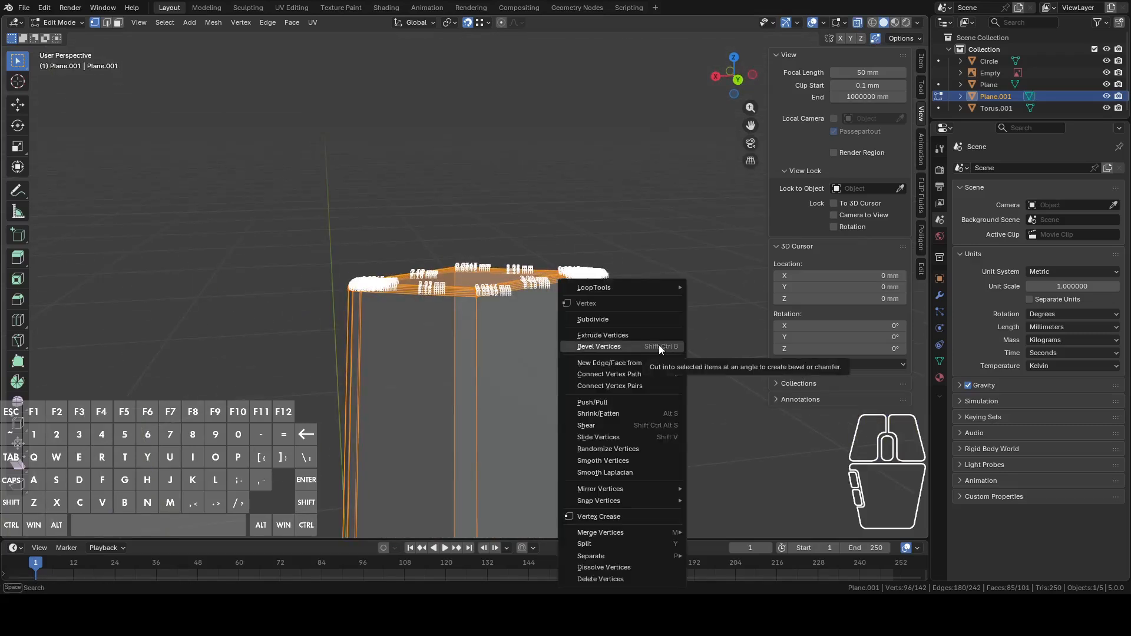
click(624, 461)
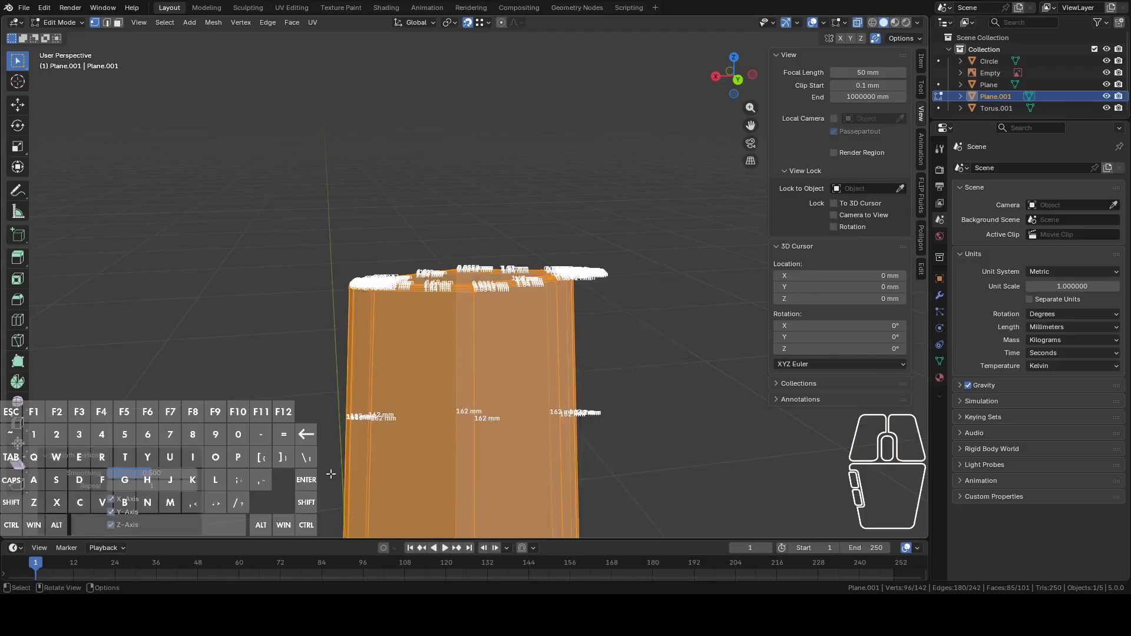
Step: Raise the repeat count of the vertex smoothing on the tip step by step
click(192, 486)
click(193, 487)
click(193, 486)
click(193, 487)
click(193, 487)
click(193, 487)
click(193, 488)
click(193, 488)
click(193, 488)
click(193, 488)
click(193, 487)
Step: Check the smoothed tip in Object Mode, return to Edit Mode and undo the vertex smoothing
middle_drag(374, 370, 518, 411)
key(Tab)
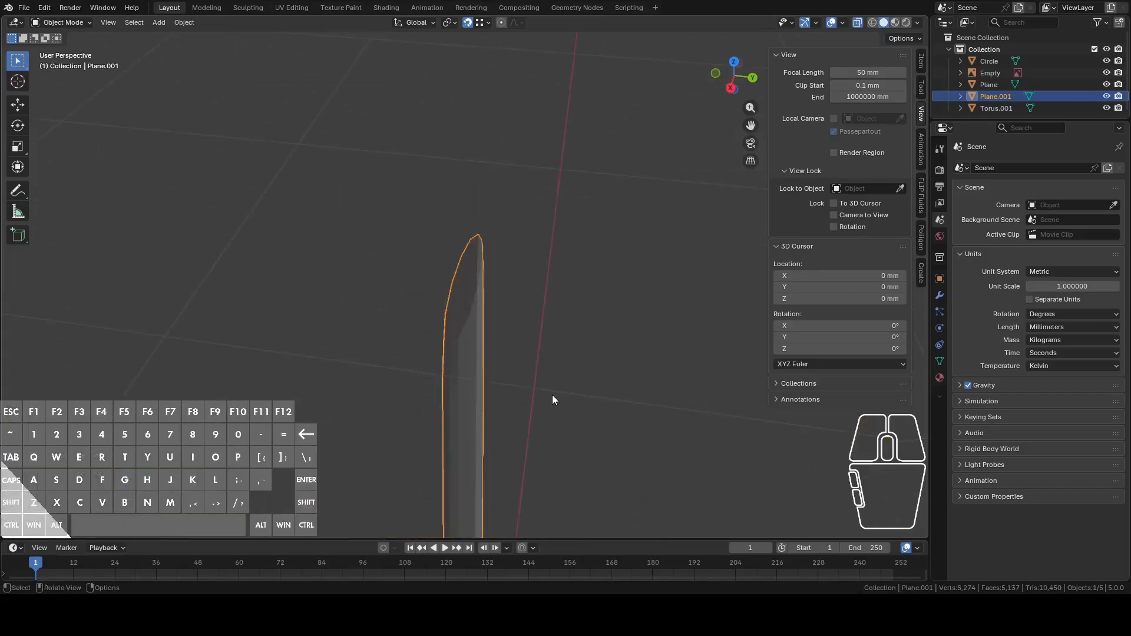
middle_drag(563, 362, 538, 351)
key(Tab)
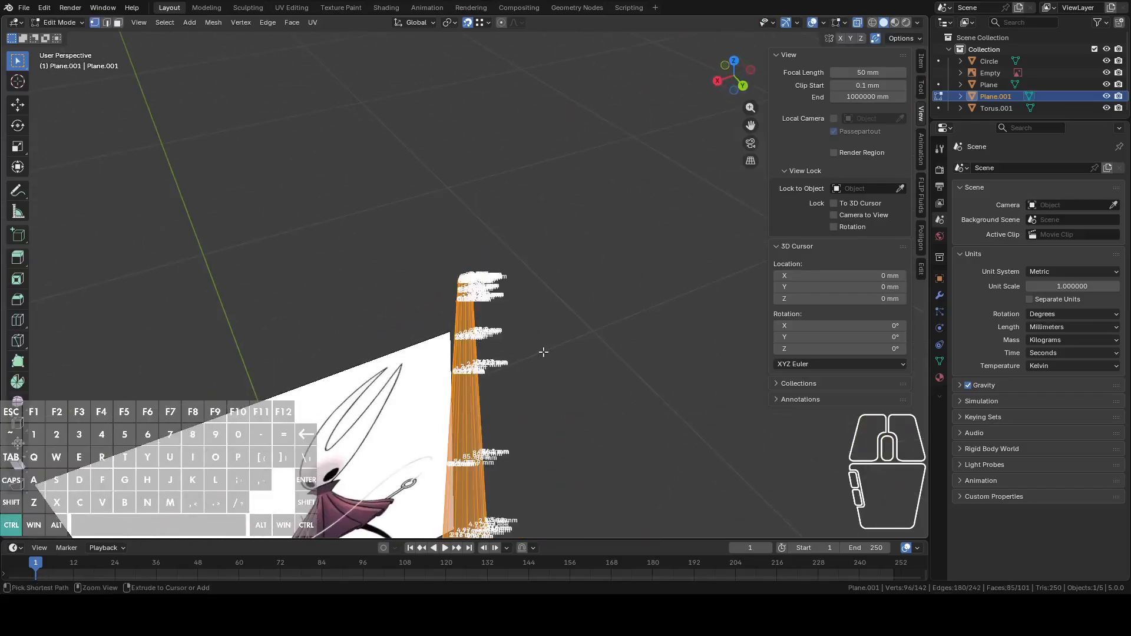
key(ctrl+z)
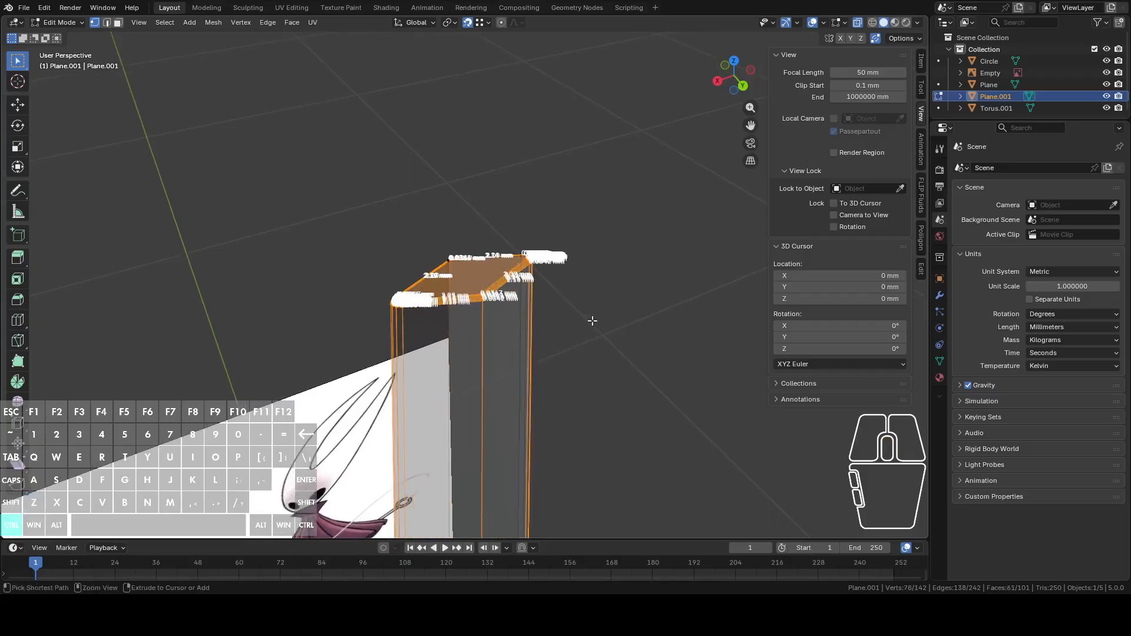
Step: Undo the bevel on the blade tip
key(ctrl+z)
key(ctrl+z)
key(ctrl+z)
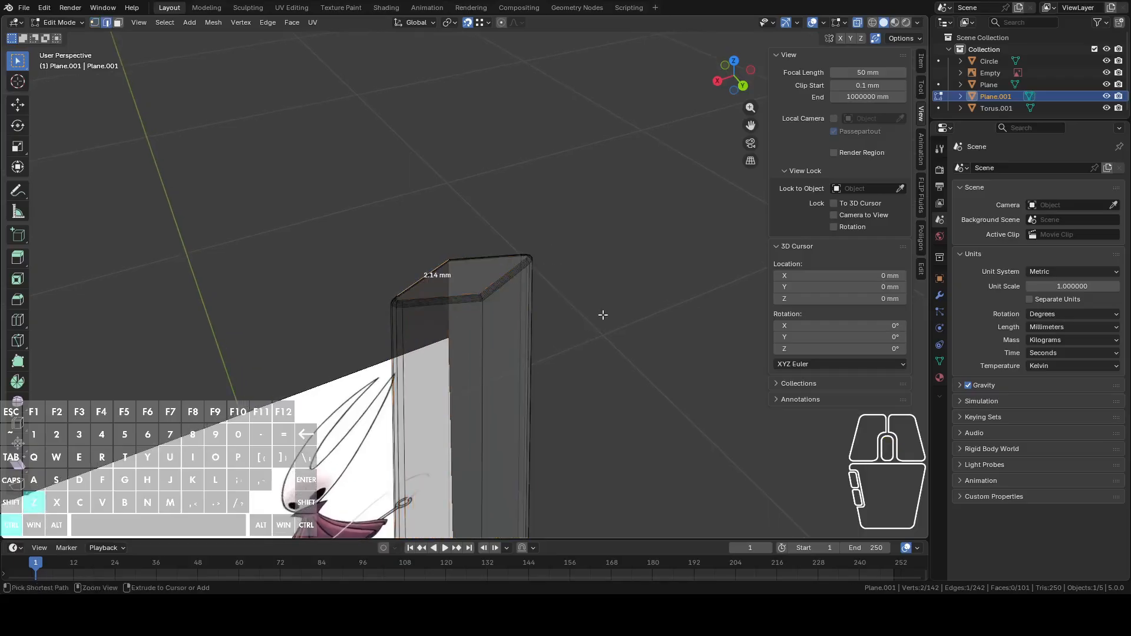
Step: Scale the selected end vertices of the blade tip up uniformly to about 1.5 times
middle_drag(606, 312, 602, 335)
key(s)
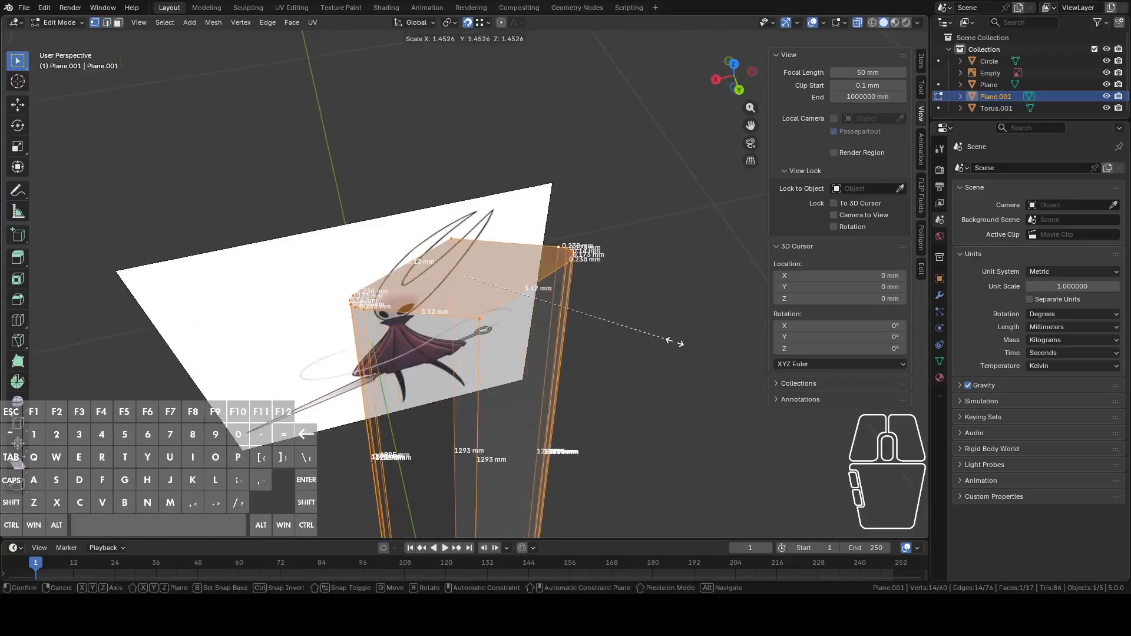
click(699, 349)
Step: Join the two opposite middle corners of the blade's end face with an edge
click(450, 234)
middle_drag(450, 234, 556, 219)
key(f)
Step: Try to bevel the outline edges of the blade's end face with 6 segments, leaving the cross edge unselected
drag(240, 202, 641, 361)
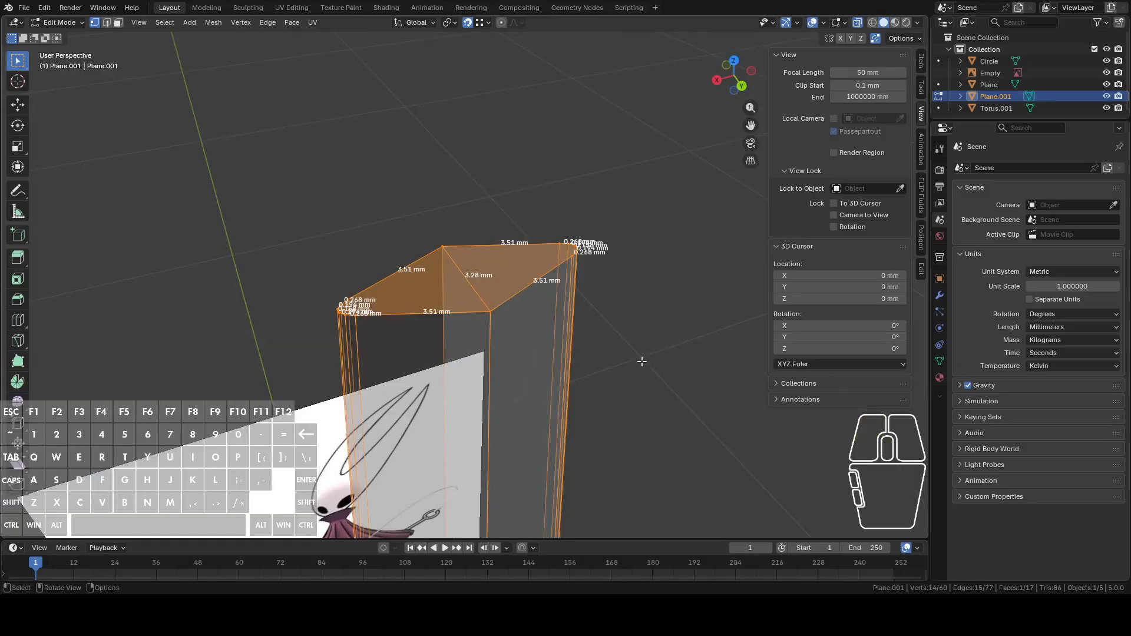
middle_drag(619, 366, 592, 364)
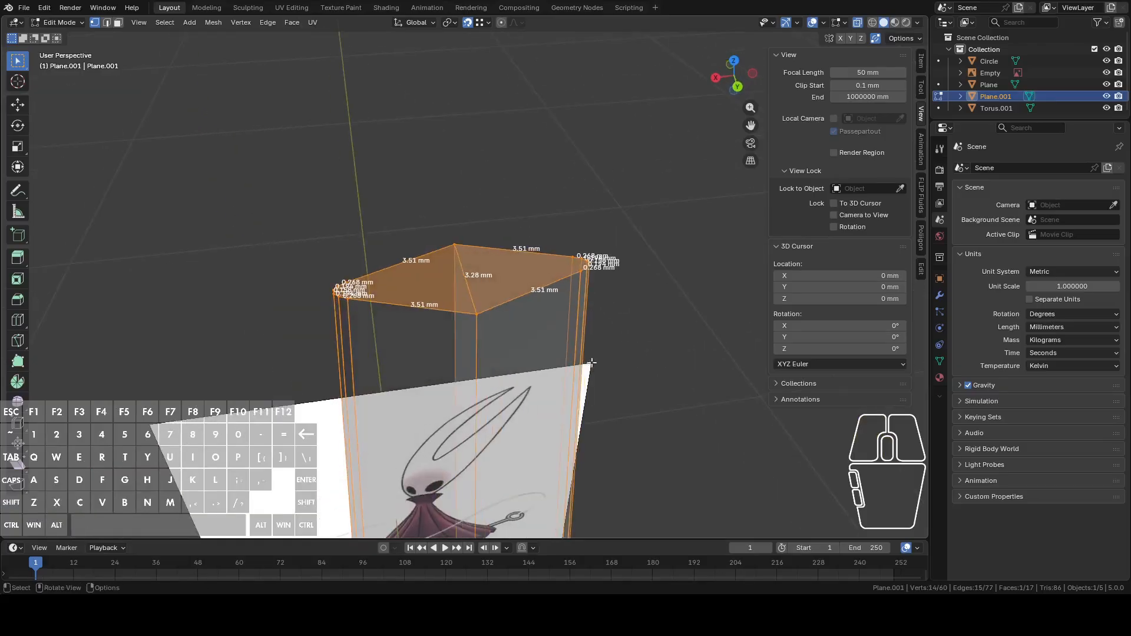
middle_drag(558, 321, 585, 316)
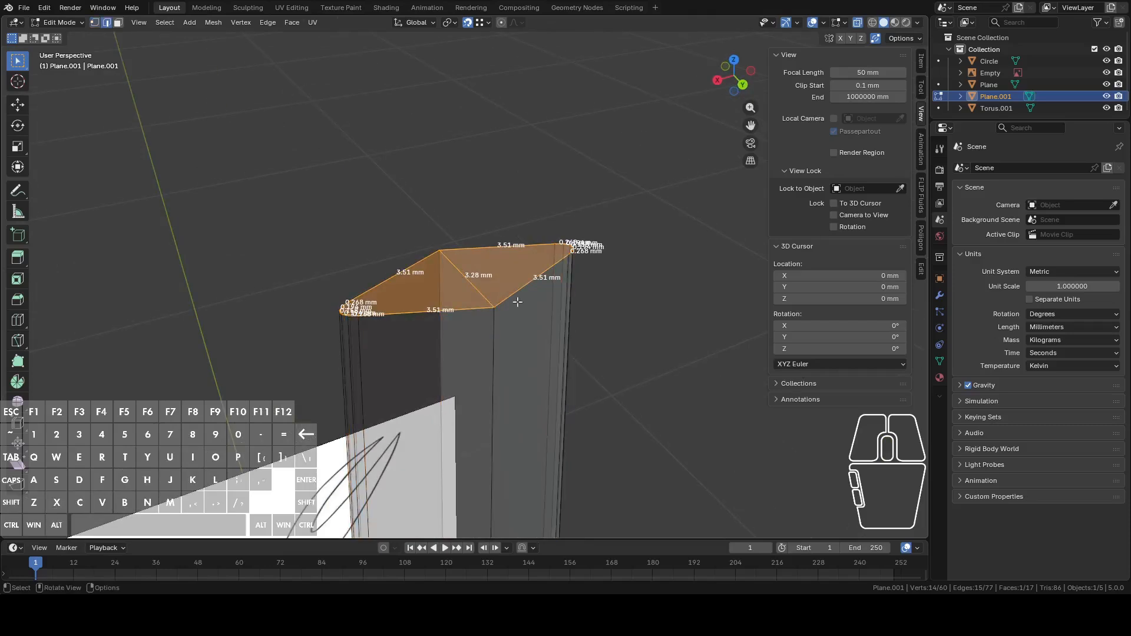
click(465, 279)
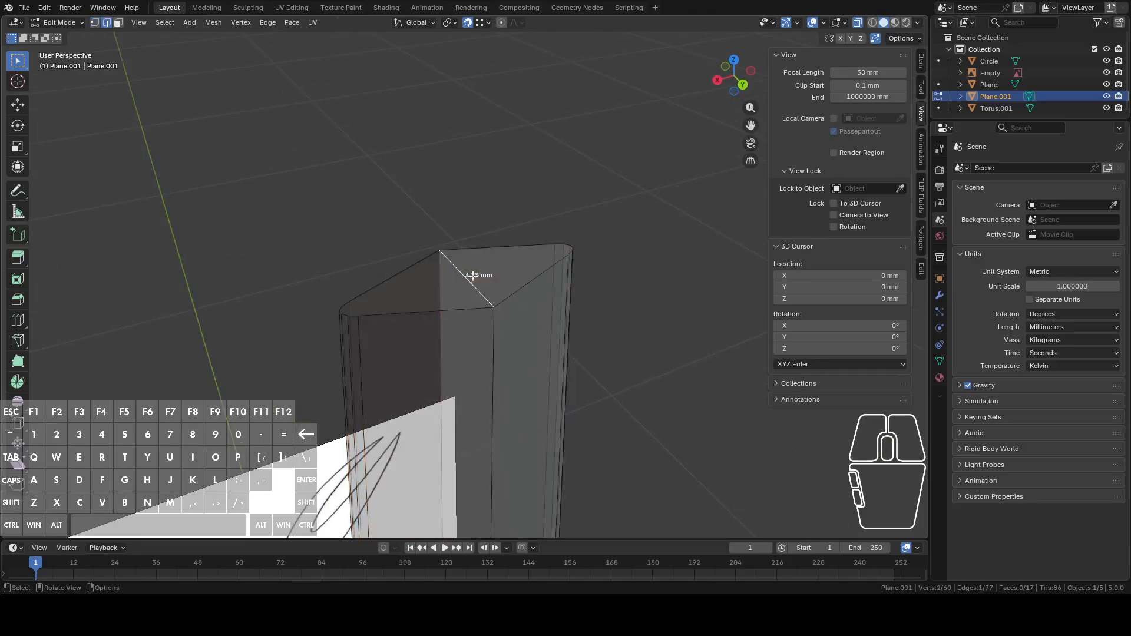
drag(210, 186, 615, 374)
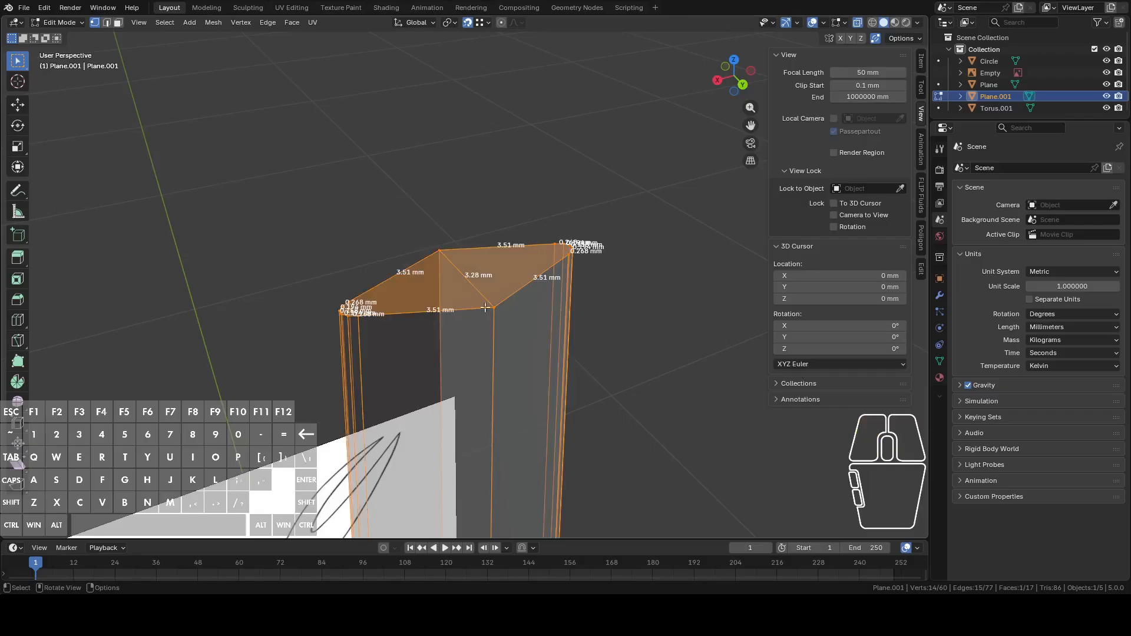
shift+click(470, 279)
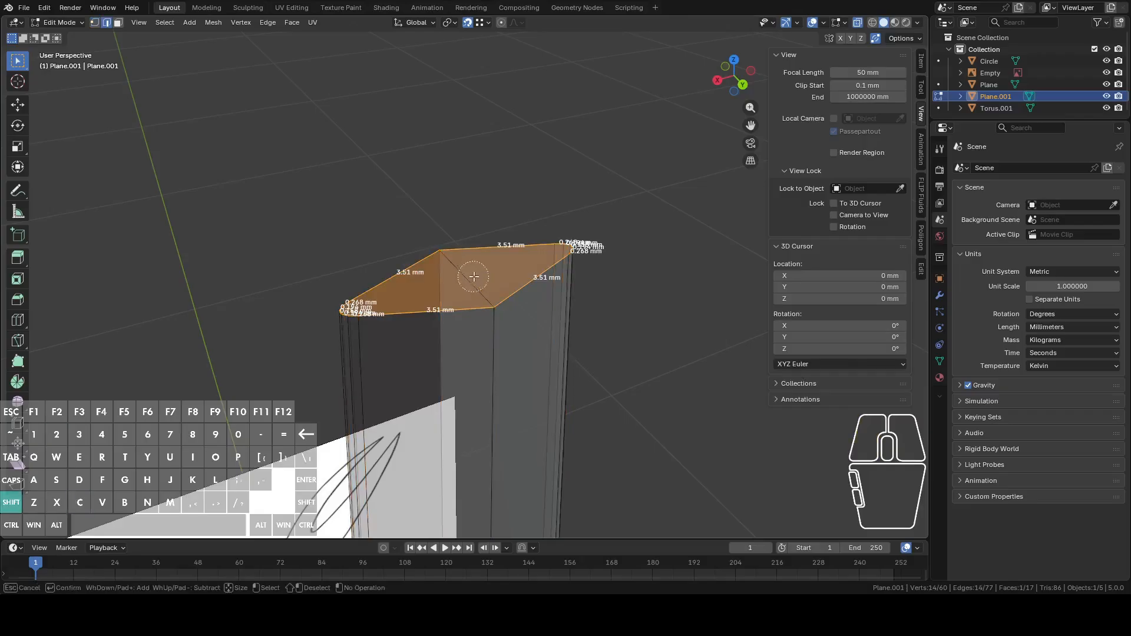
right_click(515, 287)
click(546, 263)
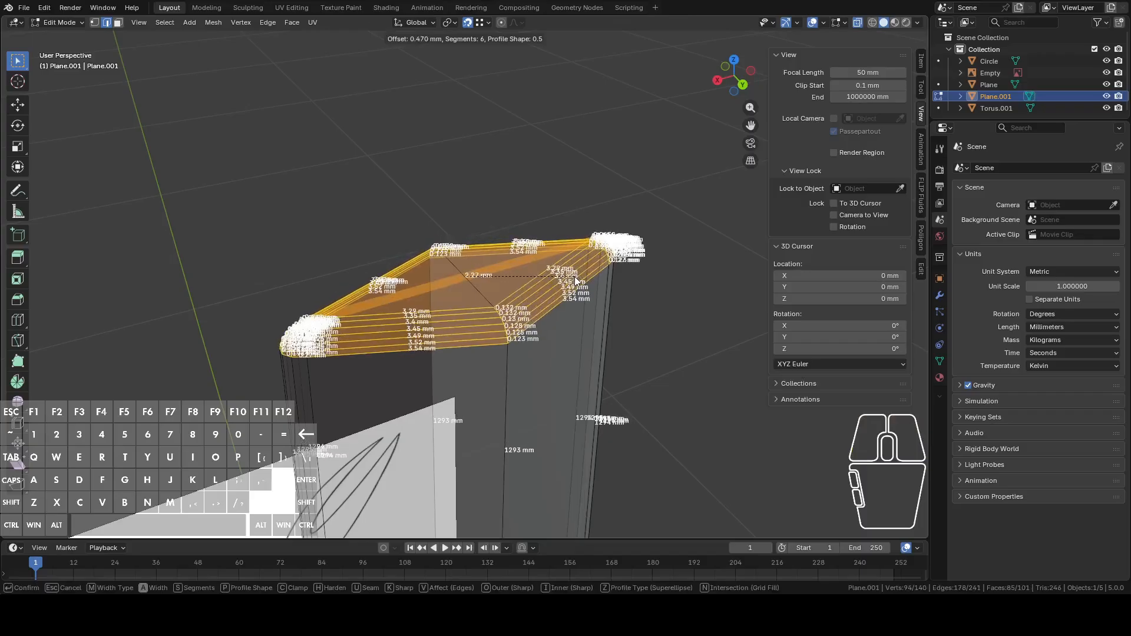
key(Escape)
Step: Try joining the two rounded ends of the blade's end face with a lengthwise edge and undo it
mouse_move(478, 284)
middle_down()
mouse_move(558, 278)
mouse_move(623, 250)
mouse_move(542, 254)
mouse_move(504, 265)
mouse_move(488, 291)
middle_up()
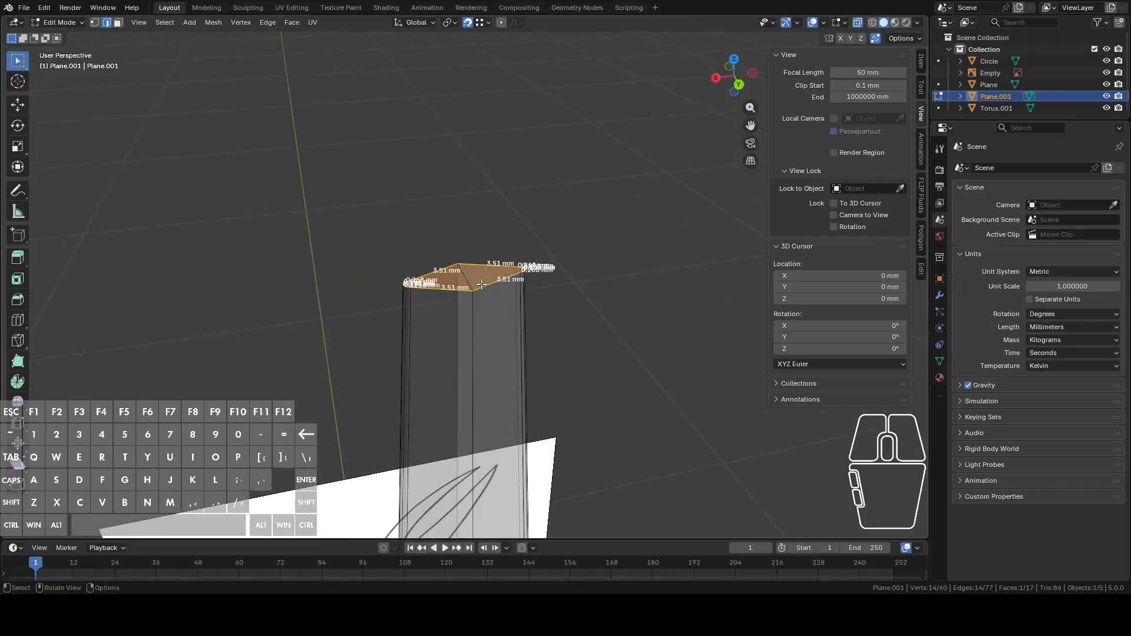
key(2)
click(467, 284)
scroll(504, 305, up, 2)
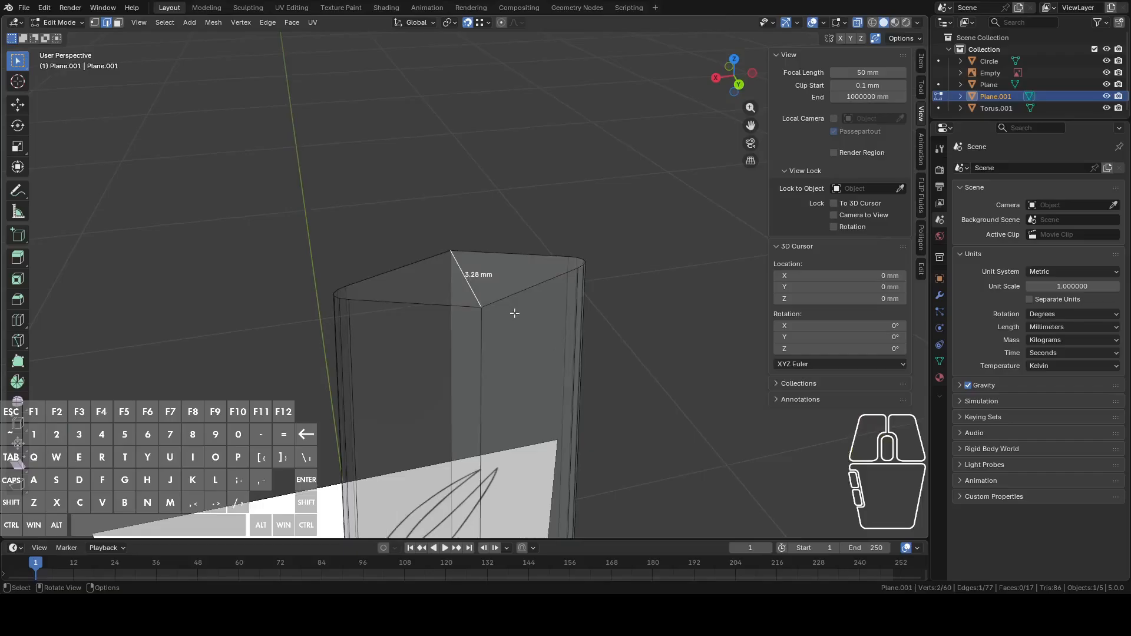
key(1)
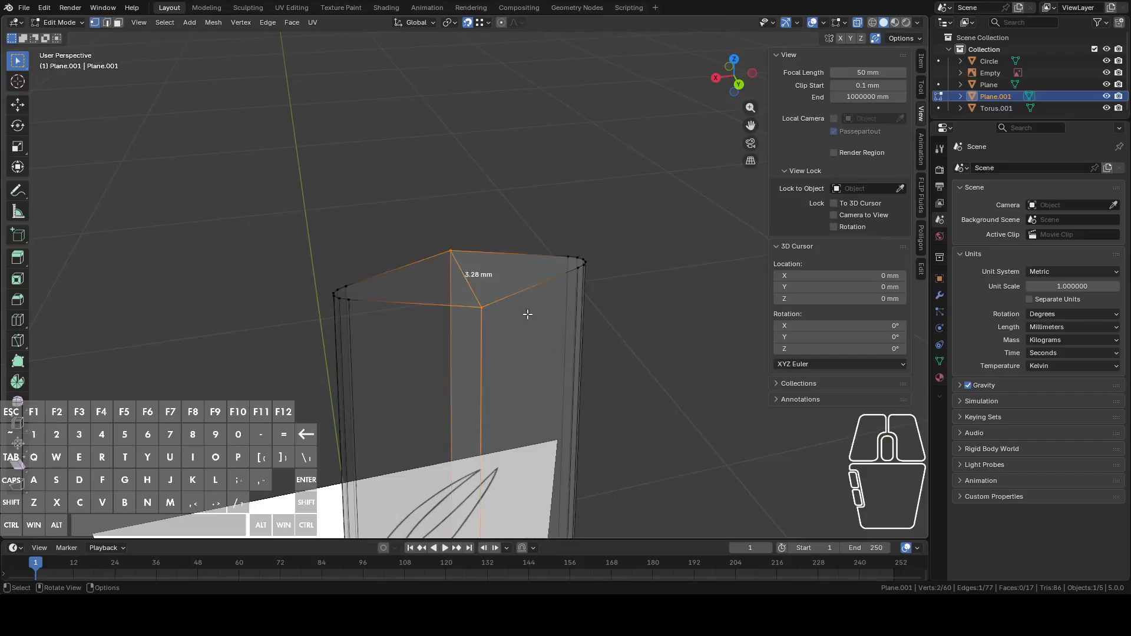
middle_drag(545, 314, 511, 317)
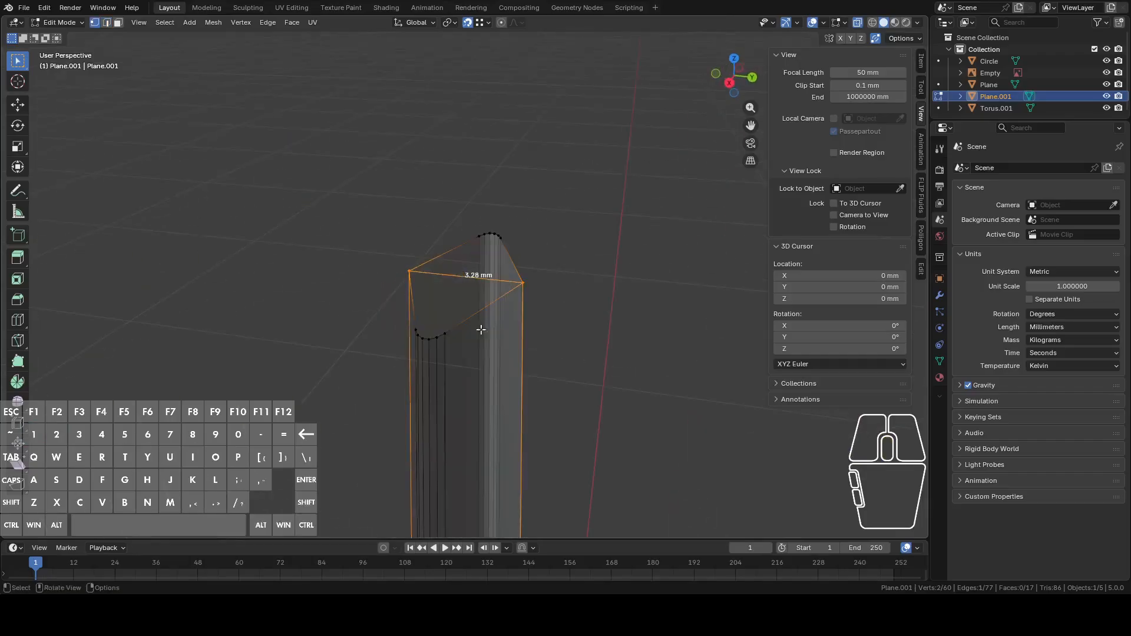
click(428, 337)
key(f)
middle_drag(621, 216, 545, 218)
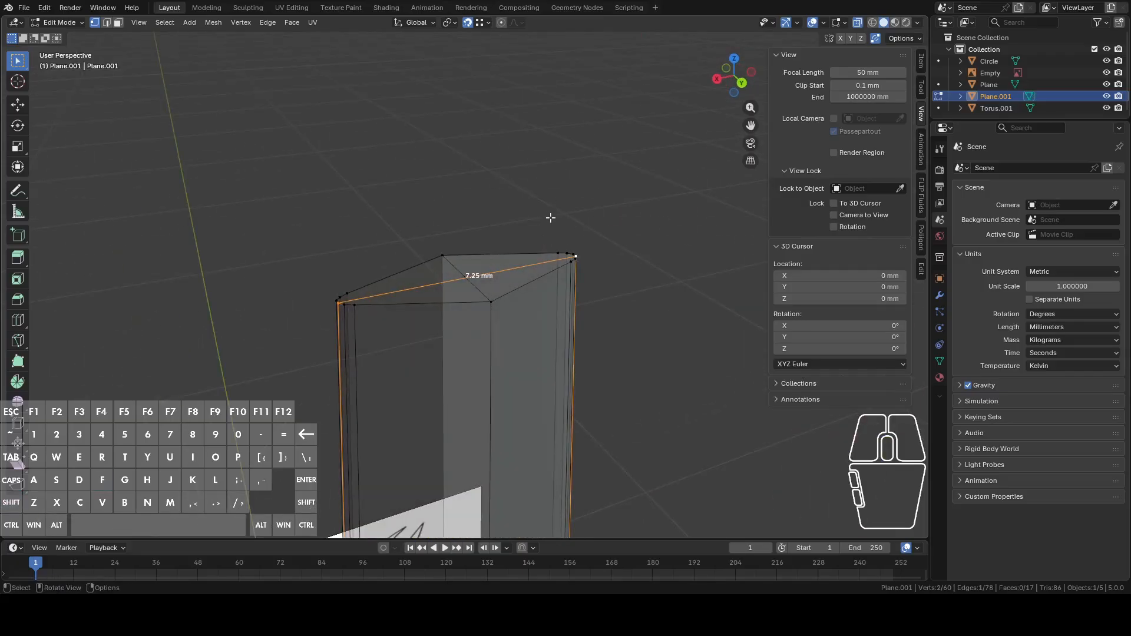
key(ctrl+z)
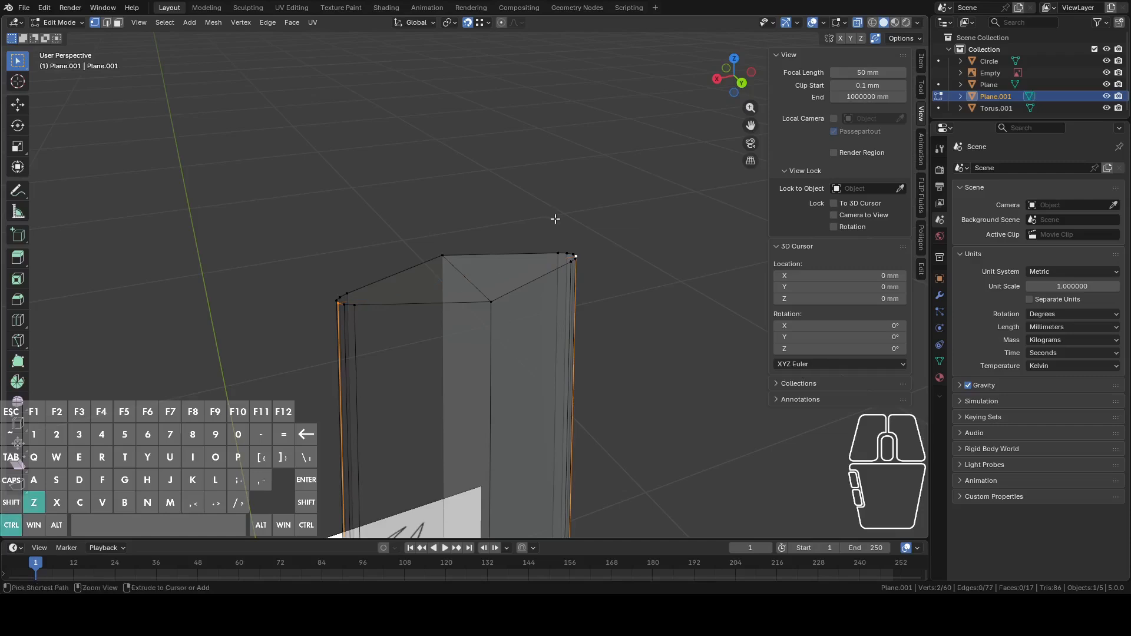
Step: Check the blade in Object Mode, return to Edit Mode and select the edge loop around the end face
middle_drag(573, 275, 549, 345)
key(Tab)
key(Tab)
key(a)
click(556, 341)
key(2)
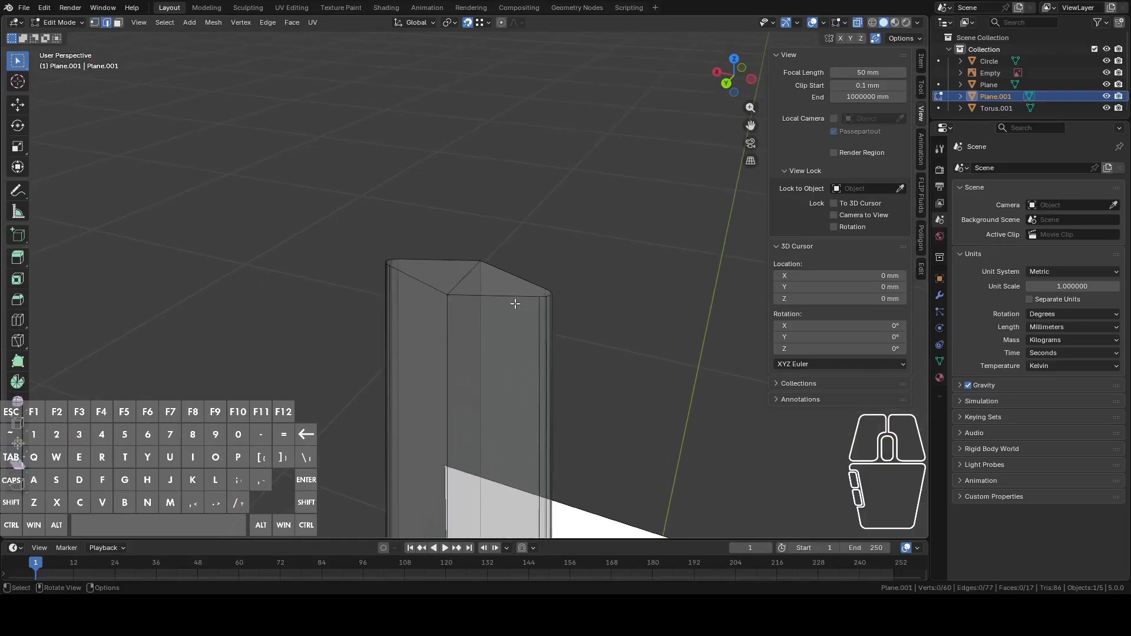
alt+click(512, 297)
scroll(519, 288, up, 2)
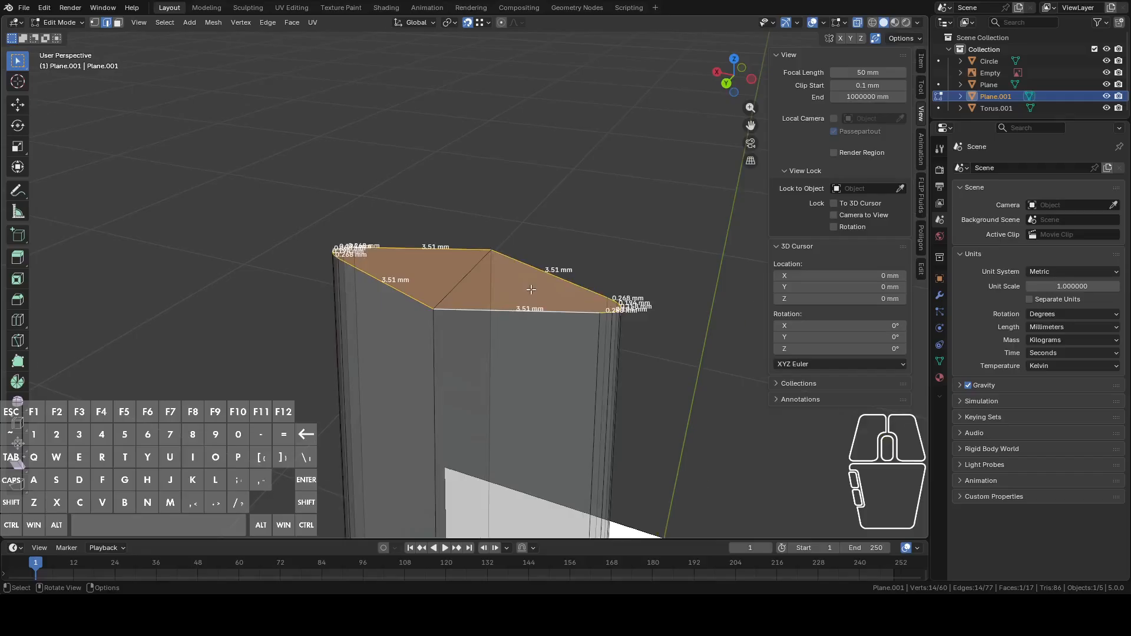
Step: Try a bevel of 0.0915 mm width and 6 segments on the tip's outline loop and undo it
middle_drag(522, 284, 546, 253)
key(ctrl+e)
click(586, 223)
scroll(595, 224, up, 5)
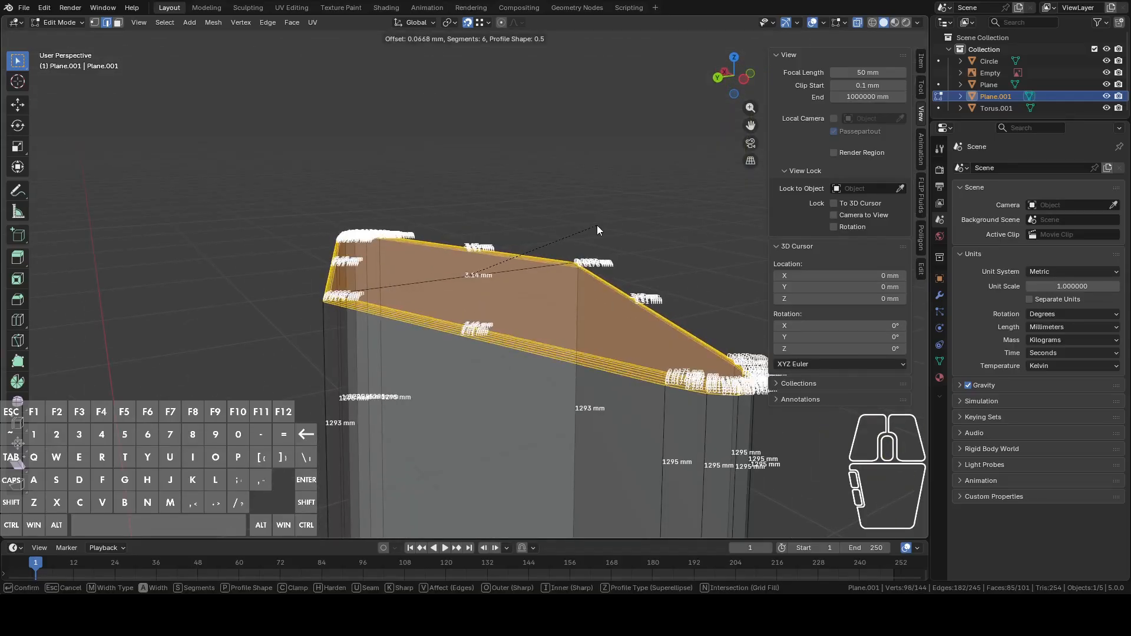
click(599, 224)
middle_drag(608, 235, 449, 191)
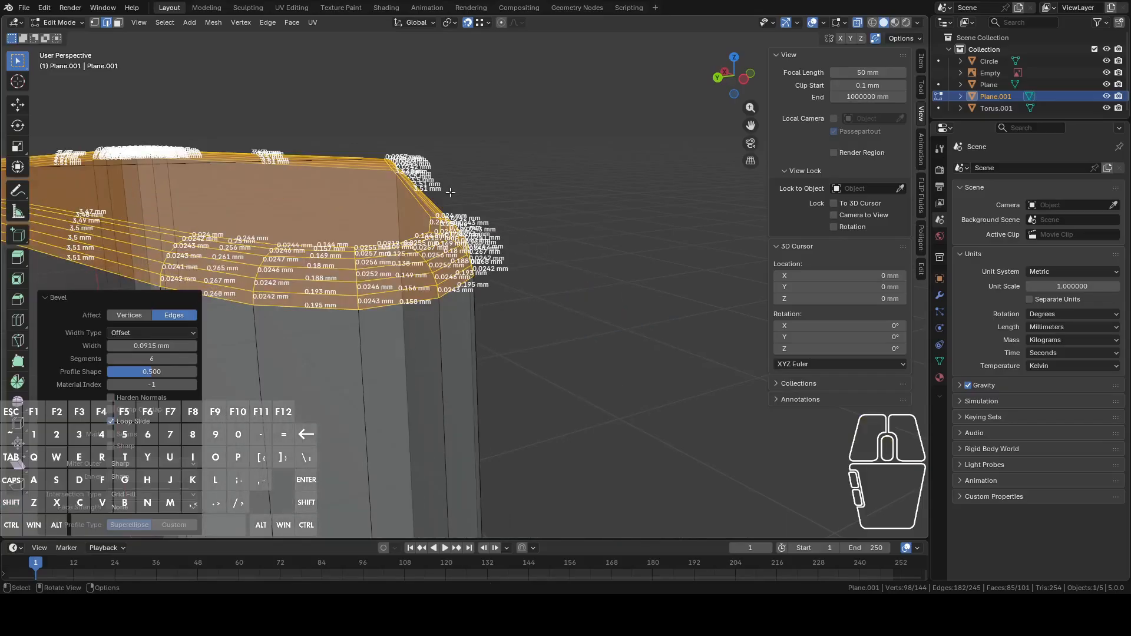
scroll(453, 193, up, 3)
key(ctrl+z)
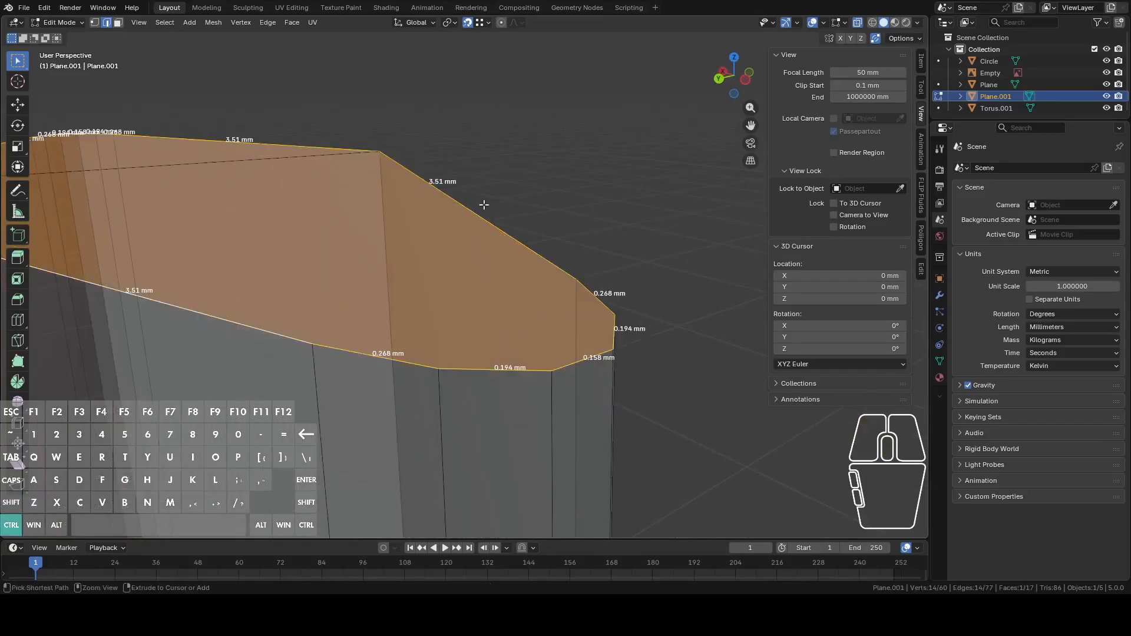
Step: Bevel the tip's outline loop with 6 segments and check the rounded tip in Object Mode
key(ctrl+e)
click(508, 215)
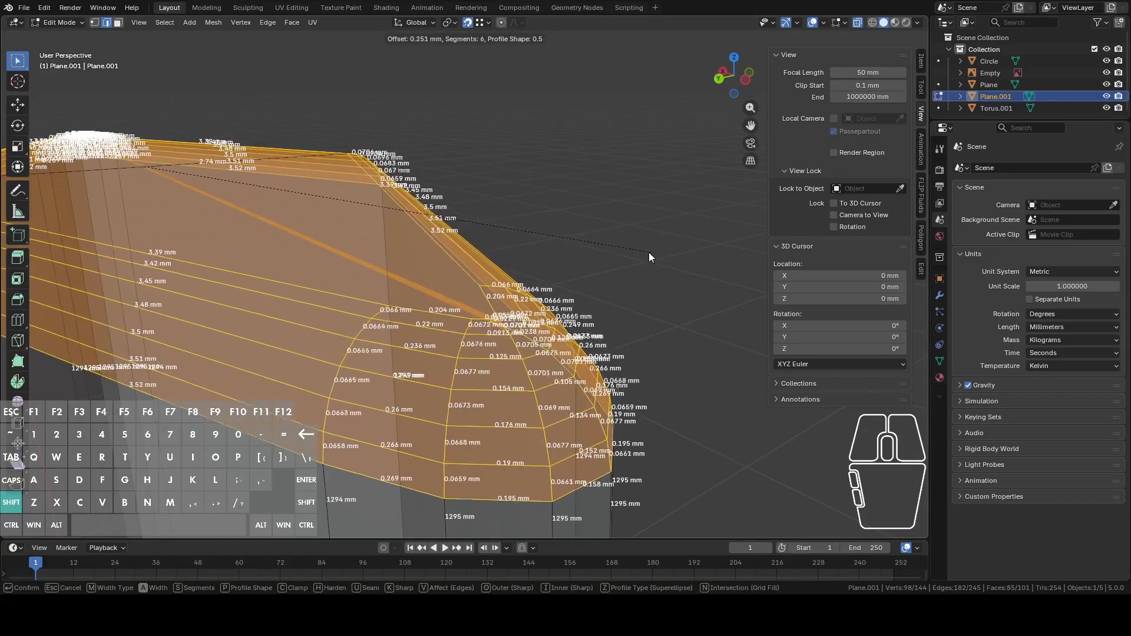
click(568, 249)
middle_drag(565, 245, 558, 270)
scroll(446, 294, down, 6)
key(Tab)
middle_drag(446, 294, 550, 281)
scroll(544, 283, down, 5)
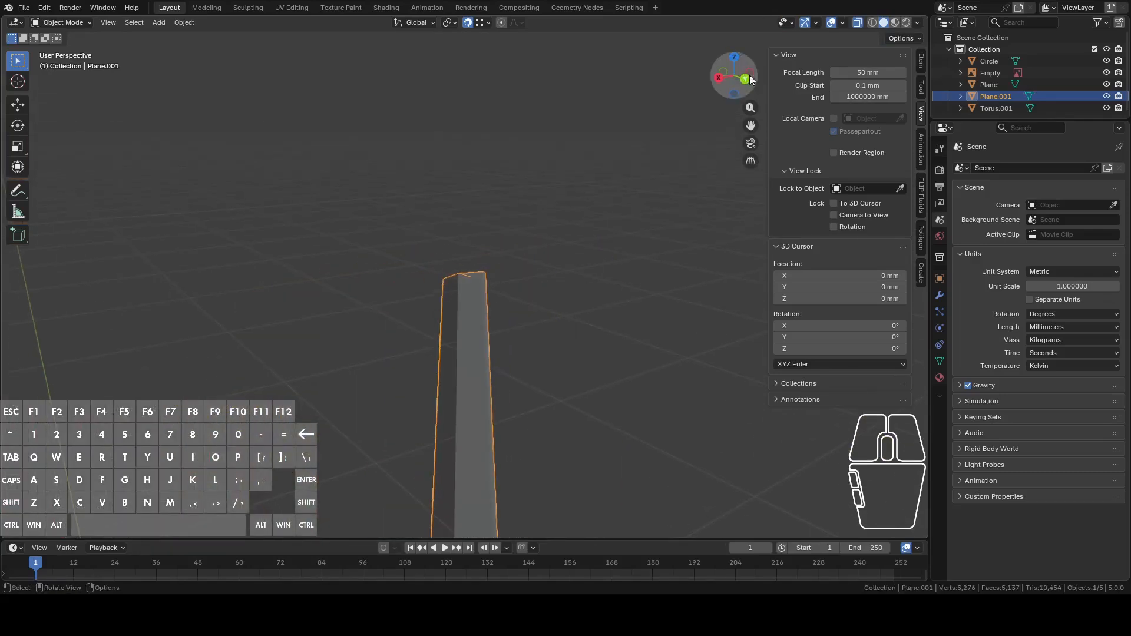
Step: Return to Edit Mode, select the whole blade mesh and recalculate its normals to the outside
key(Tab)
middle_drag(588, 270, 576, 296)
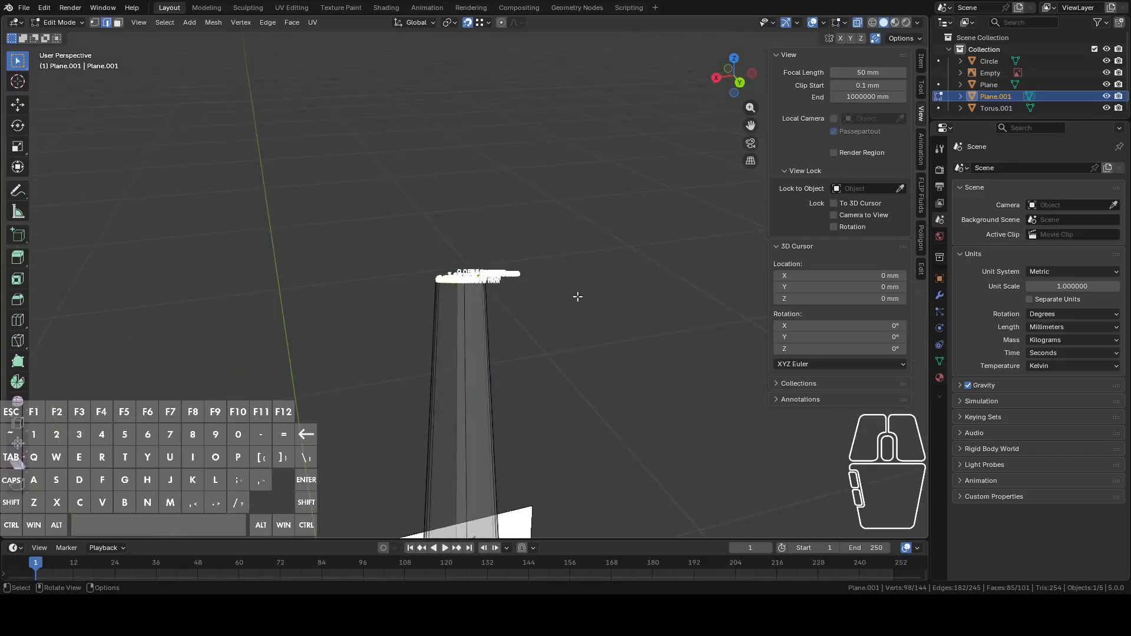
key(a)
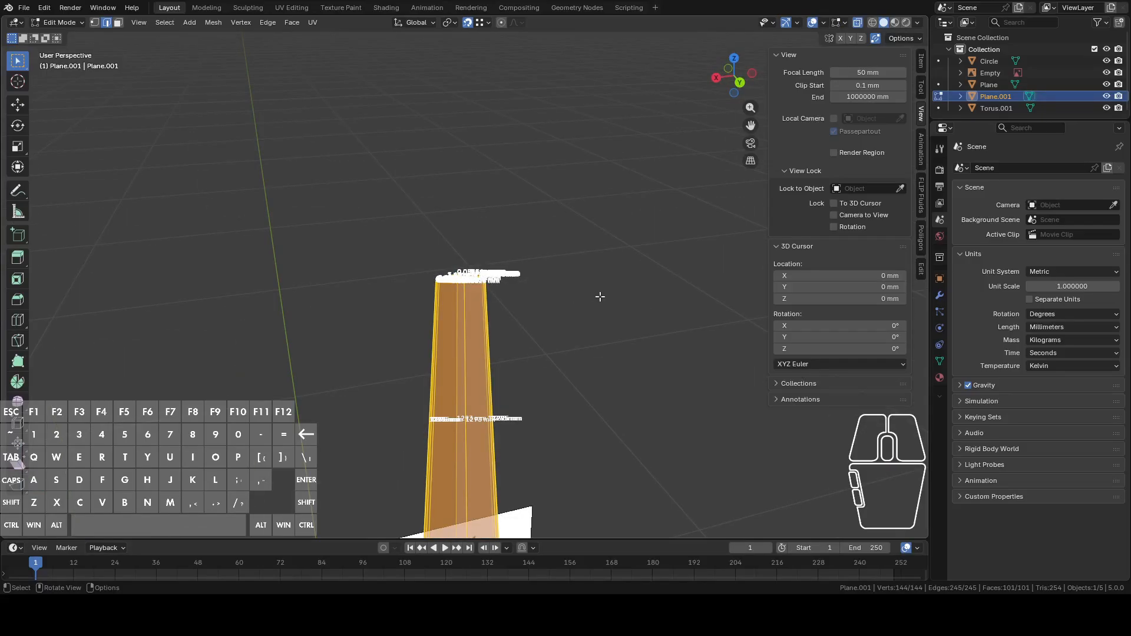
key(shift+n)
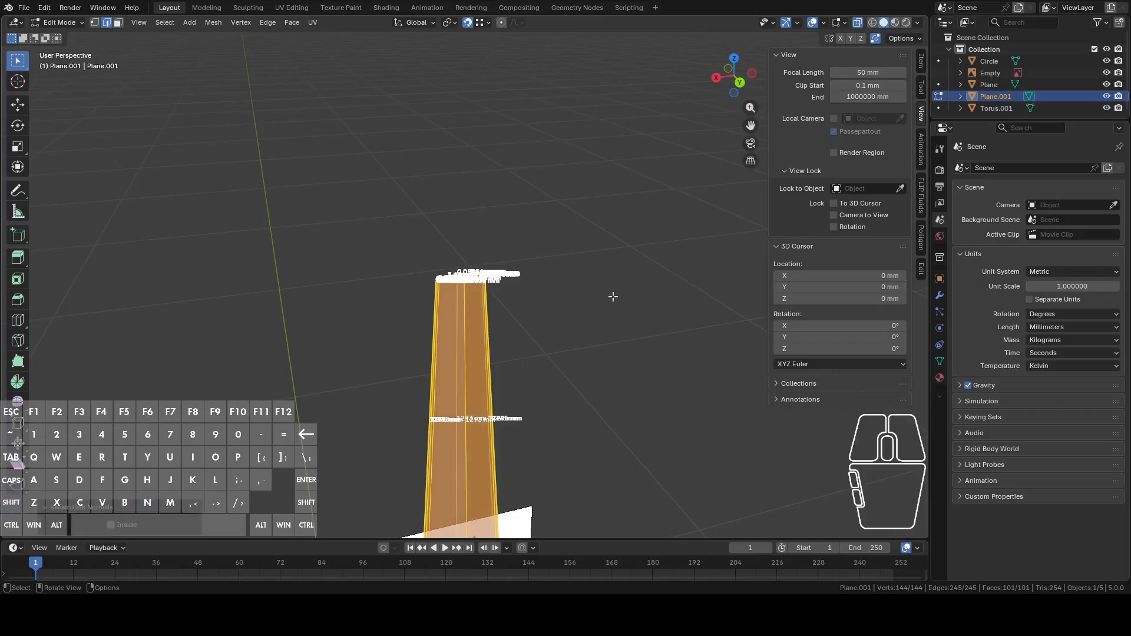
Step: Examine the full blade against the reference image and the ring, from the back view and at an angle
shift+middle_drag(610, 439, 593, 97)
scroll(598, 182, down, 5)
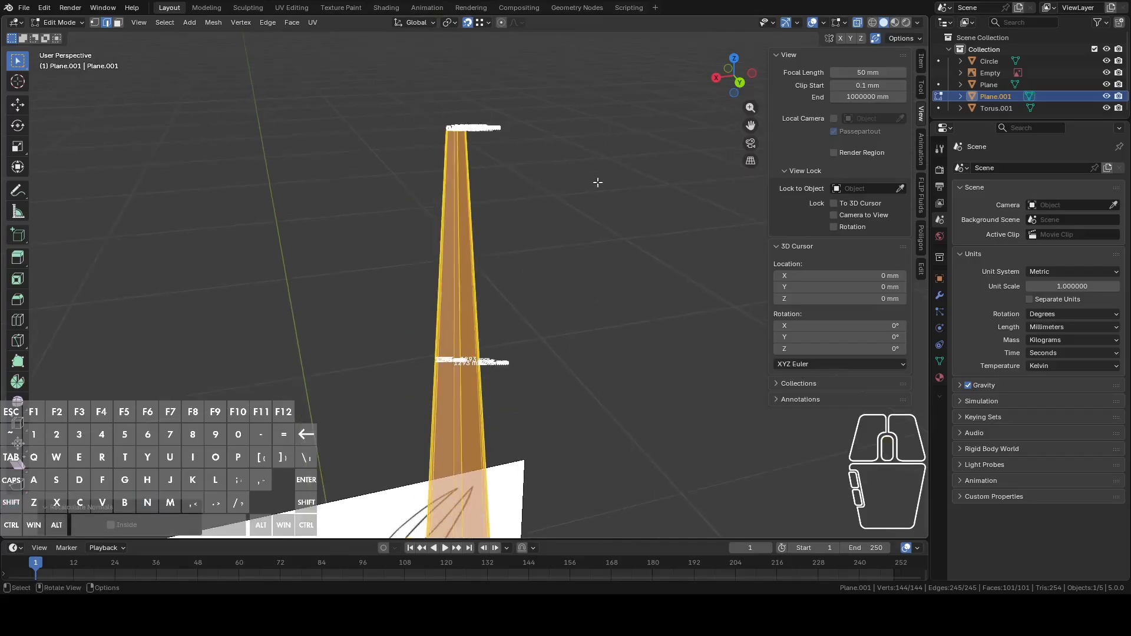
click(739, 82)
shift+middle_drag(633, 394, 611, 98)
shift+middle_drag(583, 245, 566, 197)
scroll(575, 176, down, 6)
scroll(565, 200, up, 4)
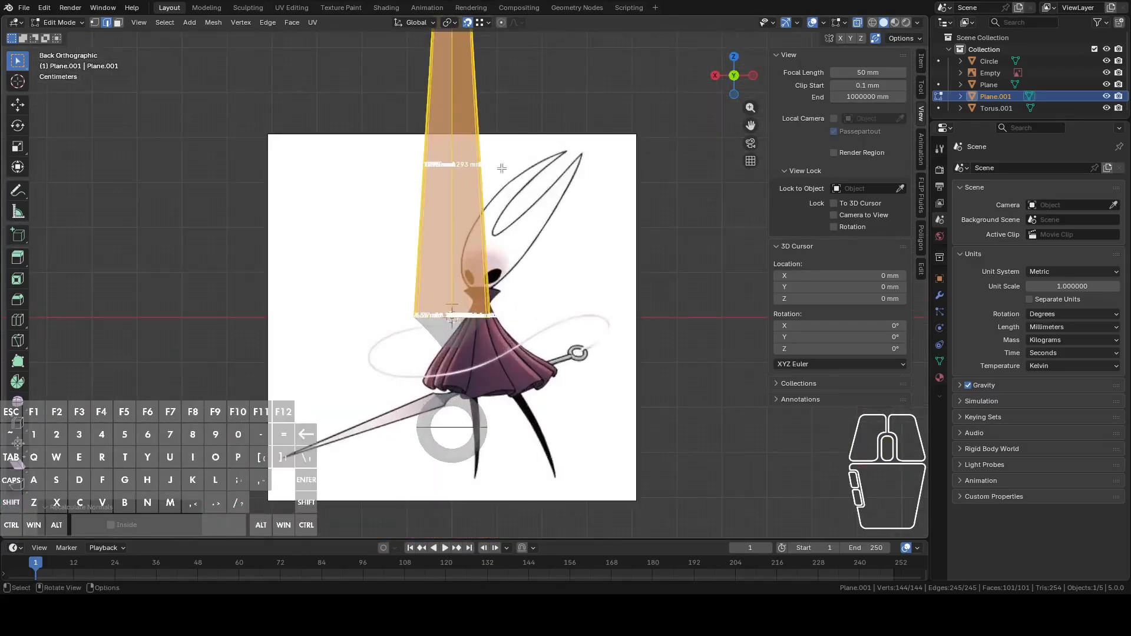
click(475, 254)
middle_drag(475, 255, 486, 313)
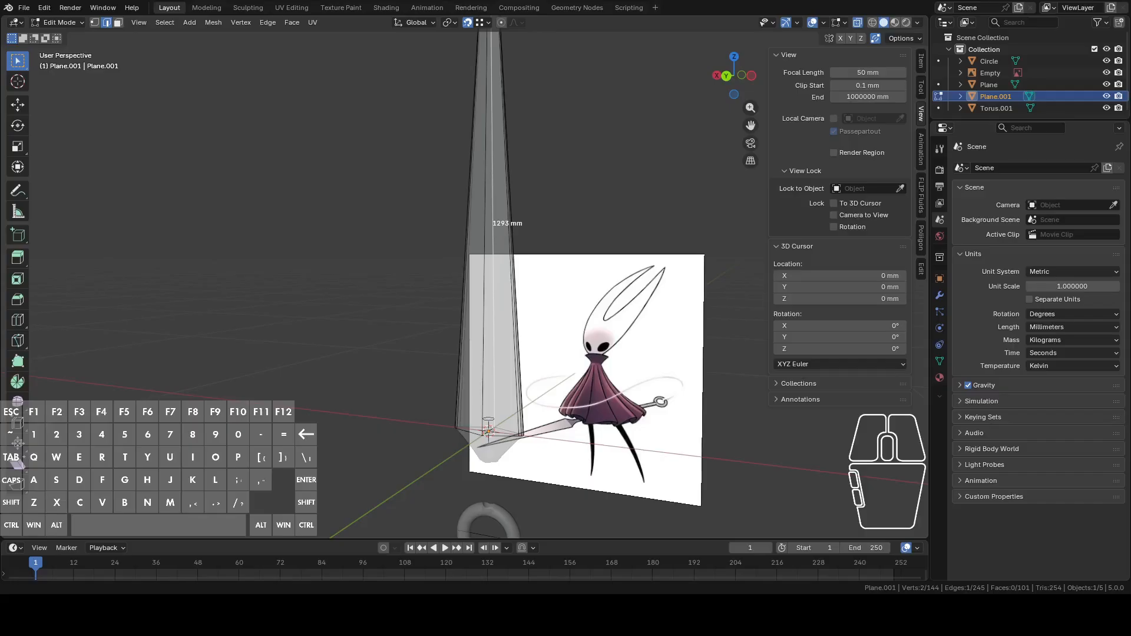
click(493, 283)
scroll(548, 368, down, 3)
middle_drag(545, 360, 581, 371)
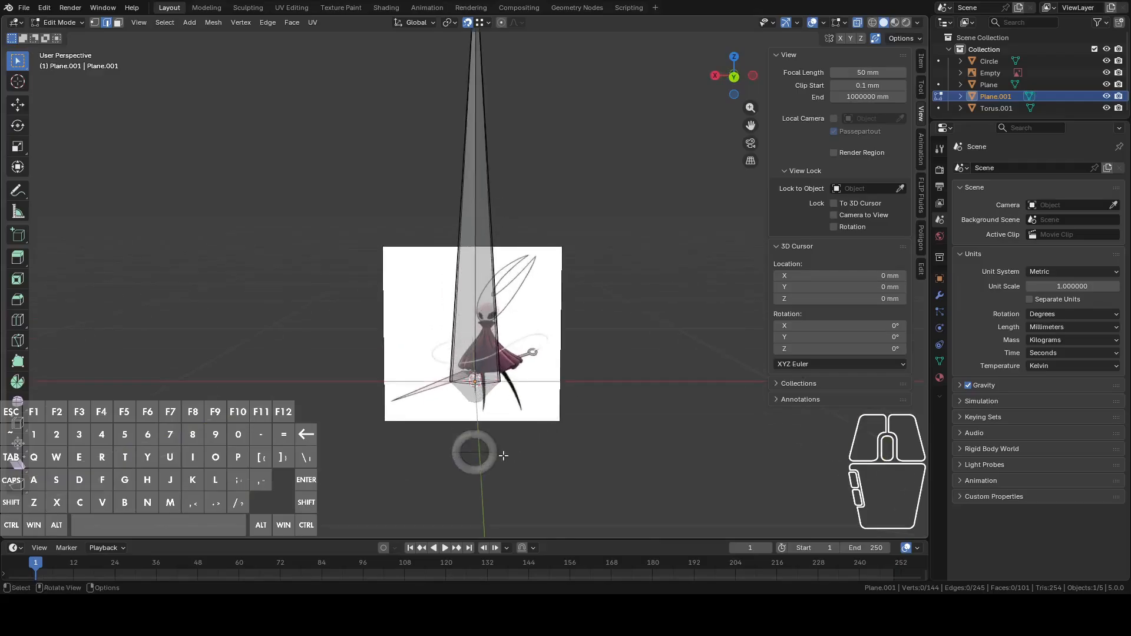
Step: Select the ring below the blade in Object Mode and look up the conversion of 6 ft
key(Tab)
click(483, 440)
shift+middle_drag(637, 464, 635, 391)
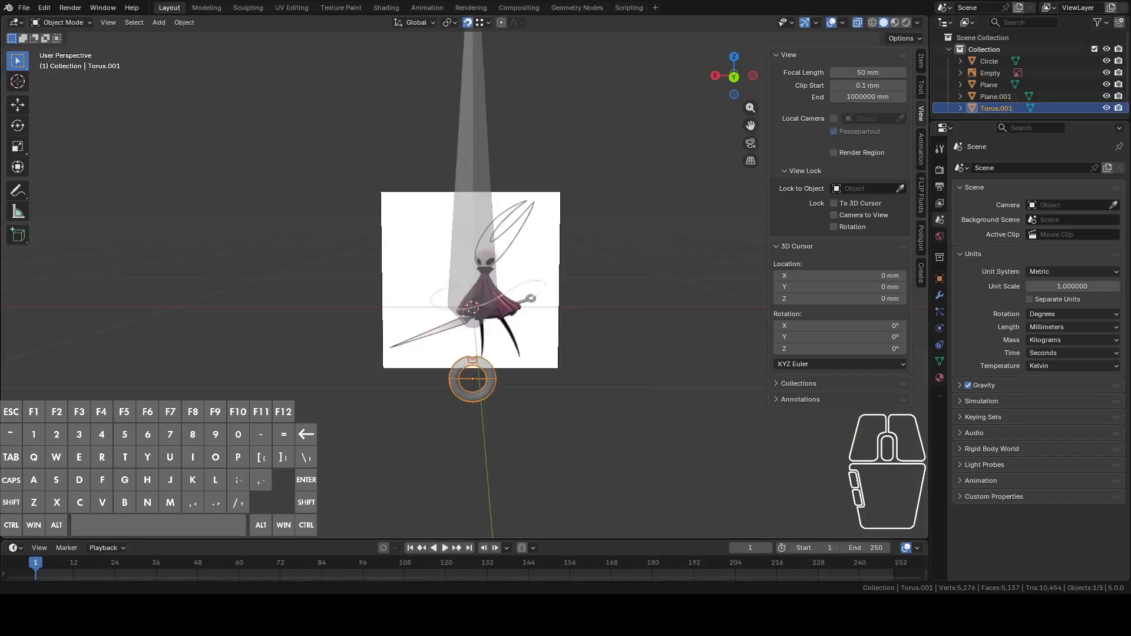
text(6ft to)
key(Return)
scroll(488, 368, down, 4)
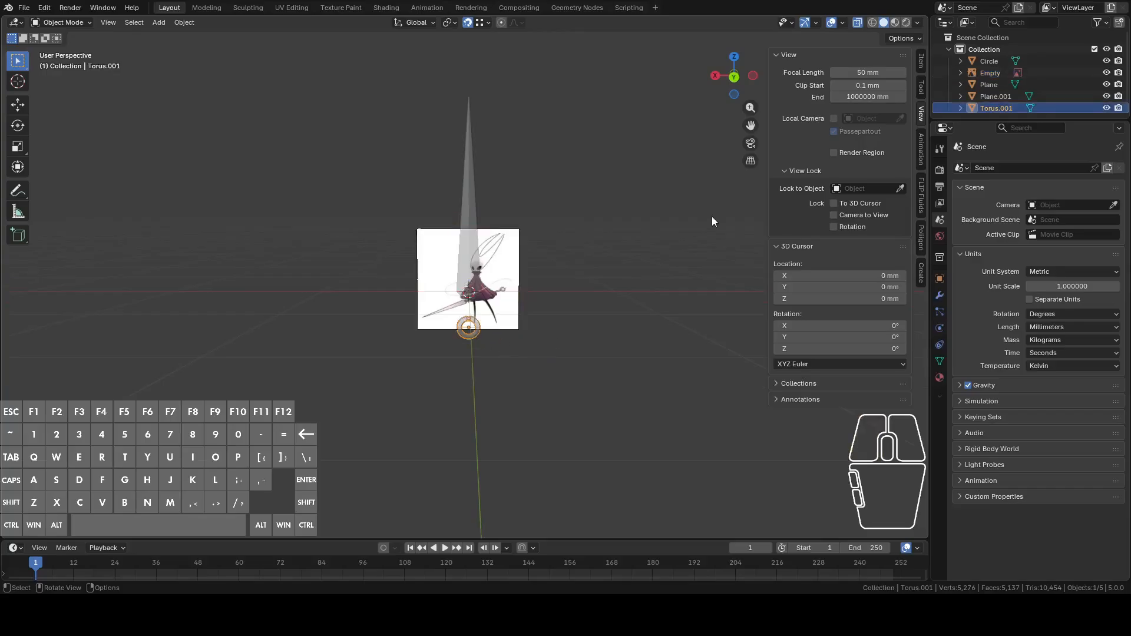
Step: Move the ring about 816 mm down along the Z axis, away from the blade
key(g)
key(z)
click(670, 401)
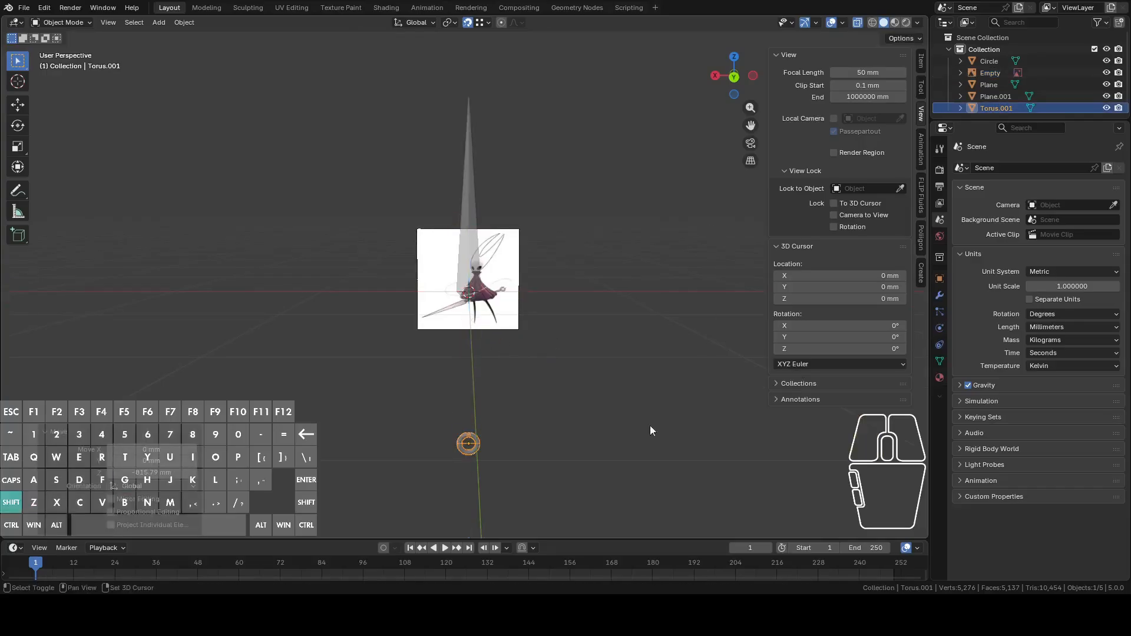
Step: Enter Edit Mode on the ring, select a single vertex and frame the view on it
shift+middle_drag(638, 414, 641, 284)
scroll(633, 335, up, 7)
key(Tab)
shift+middle_drag(641, 396, 583, 176)
scroll(659, 277, up, 12)
key(1)
middle_drag(493, 387, 465, 462)
click(467, 454)
key(KP_Decimal)
Step: Extrude the ring's selected vertex about 1839 mm up along the Z axis toward the blade as a length guide
scroll(534, 462, down, 18)
mouse_move(515, 424)
middle_down()
mouse_move(487, 331)
mouse_move(413, 353)
mouse_move(522, 413)
middle_up()
scroll(530, 407, down, 9)
scroll(620, 308, down, 2)
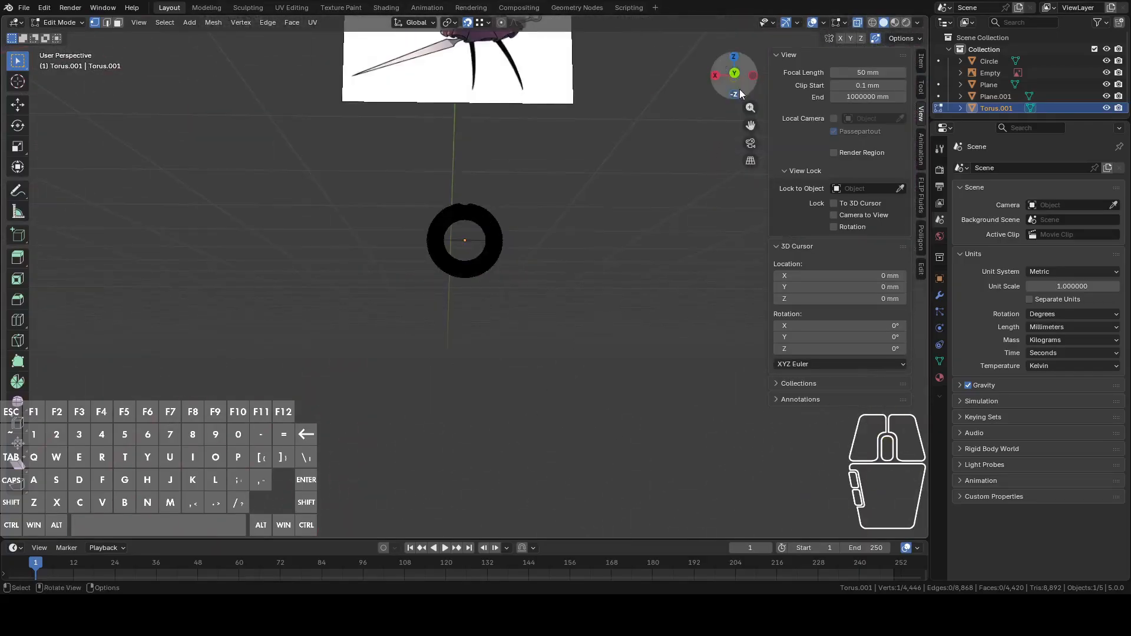
click(736, 79)
scroll(672, 148, down, 6)
shift+middle_drag(667, 187, 665, 261)
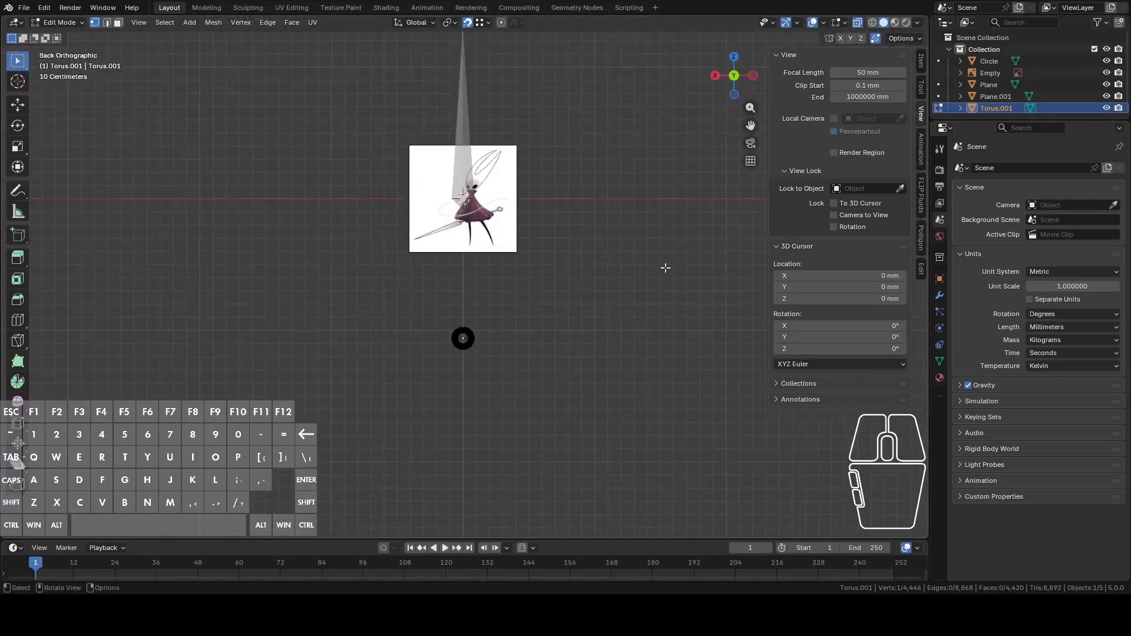
key(e)
key(z)
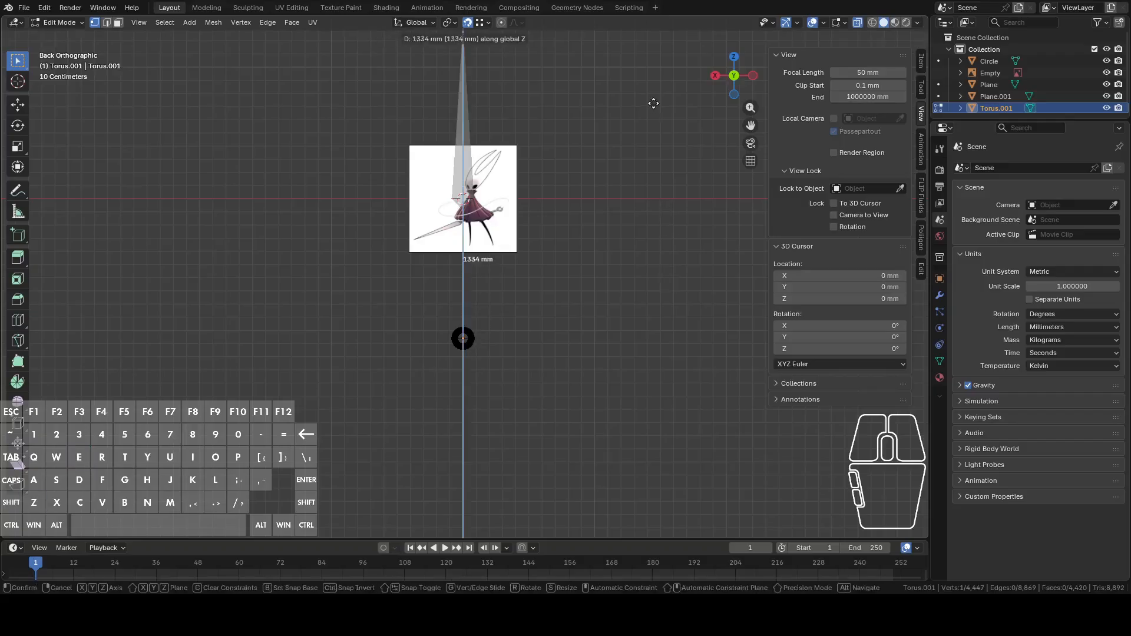
click(652, 51)
Step: Fine-tune the guide's upper vertex along the Z axis until the edge is about 1828 mm long
middle_drag(631, 224, 698, 303)
scroll(698, 304, up, 2)
key(g)
key(z)
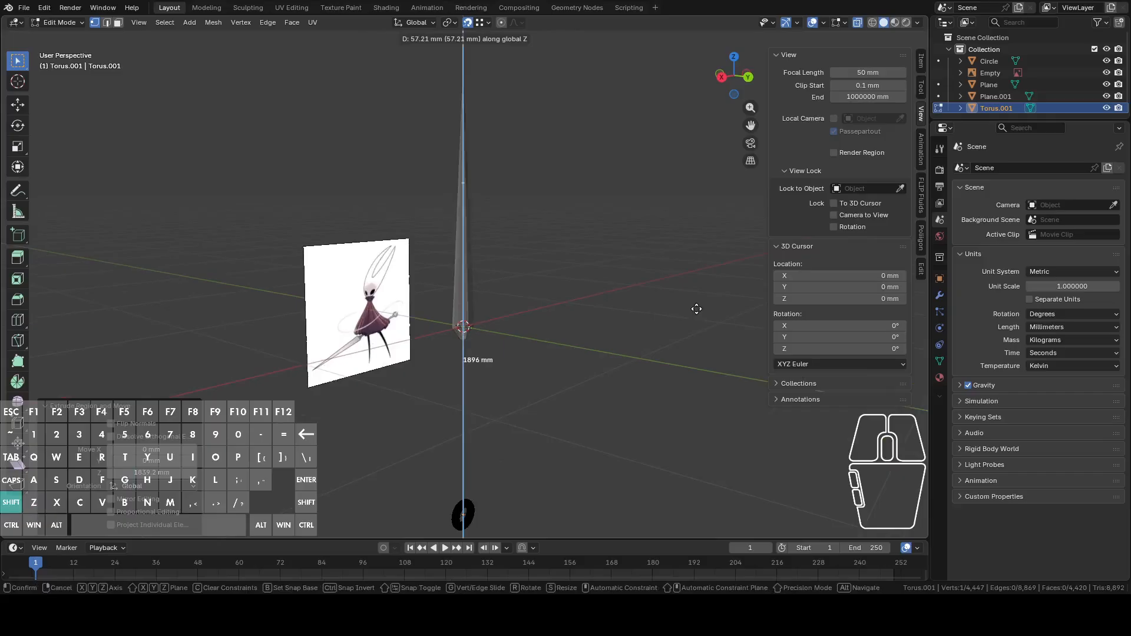
shift+click(693, 322)
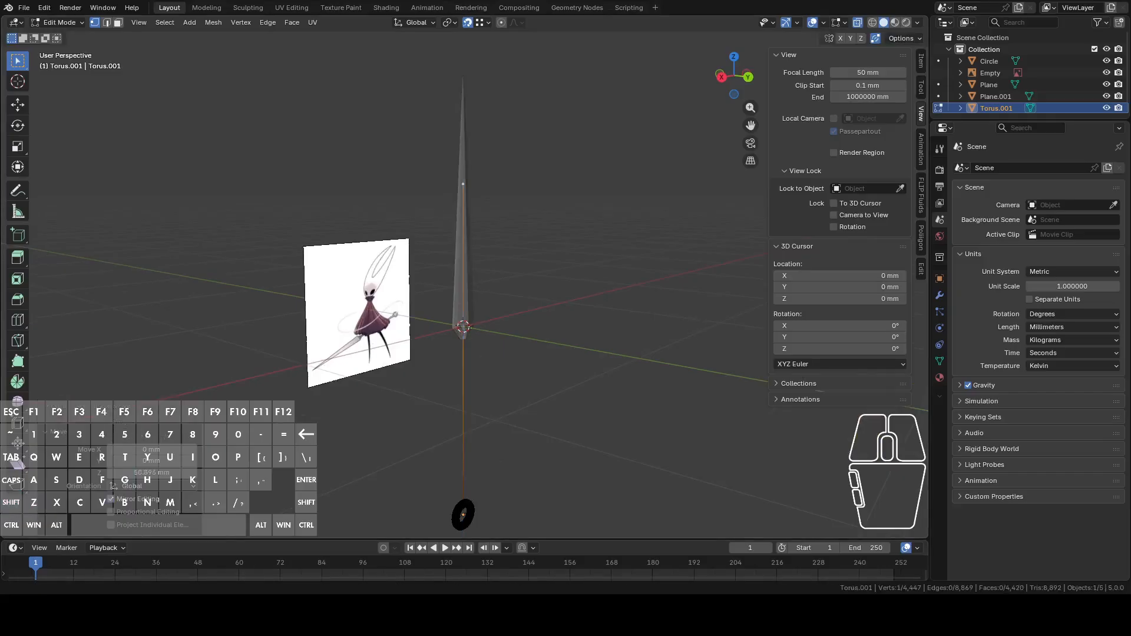
scroll(639, 247, up, 2)
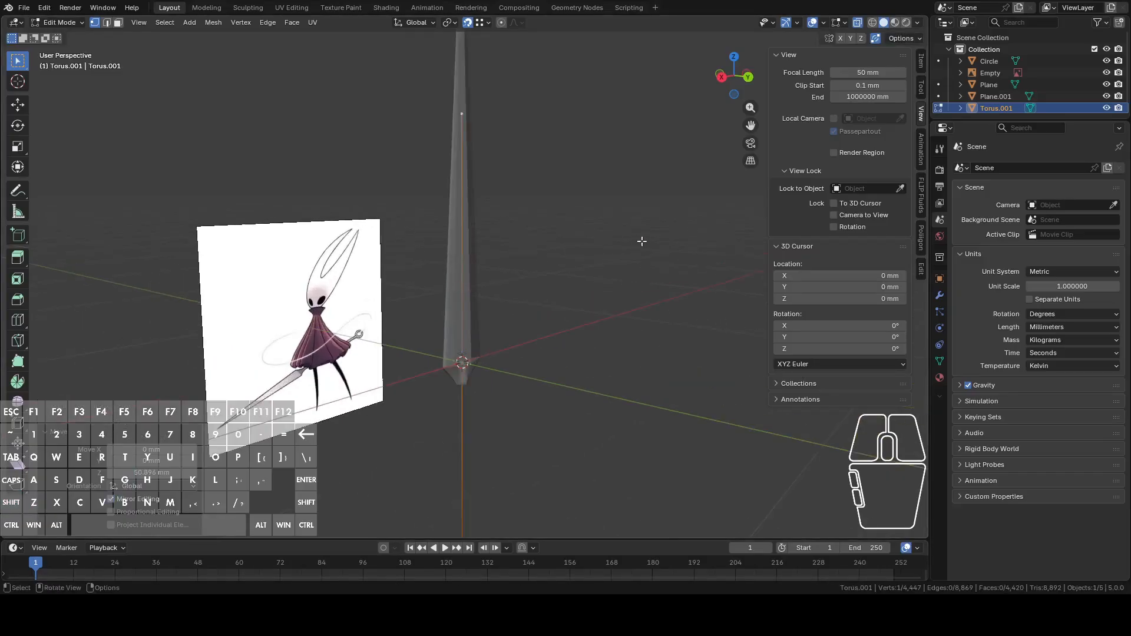
key(g)
key(z)
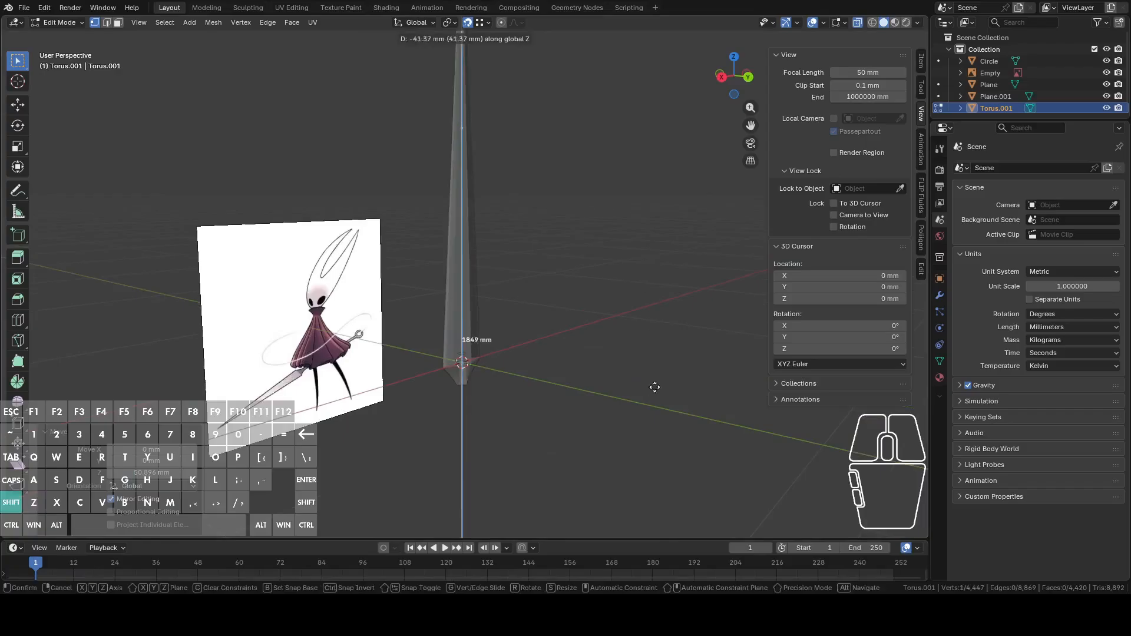
click(655, 452)
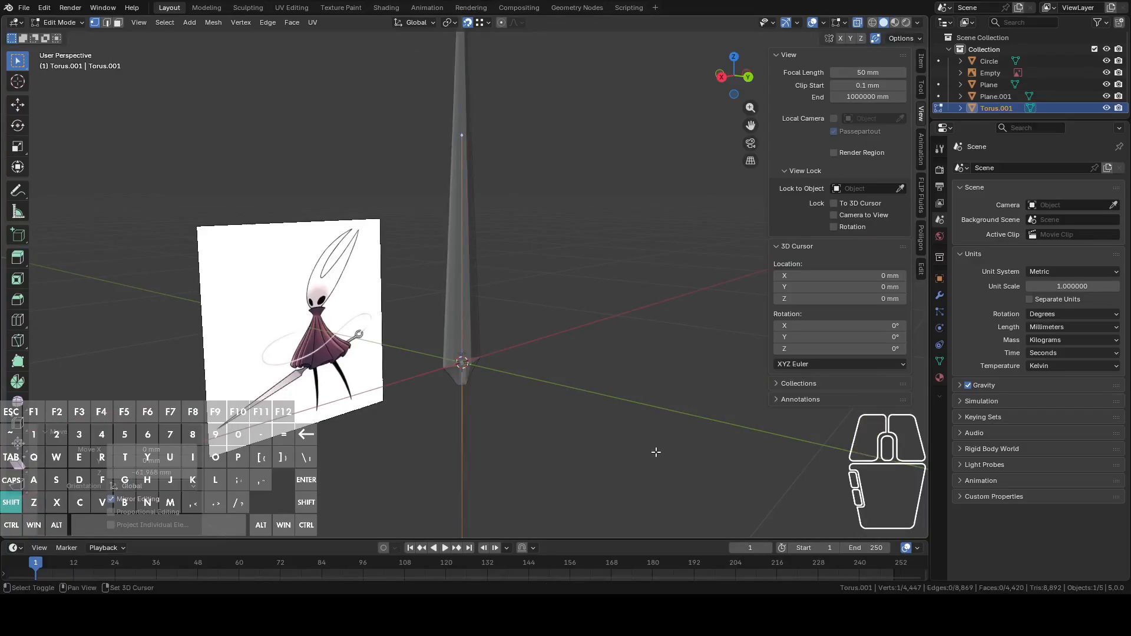
Step: Examine the guide edge from the back view along the blade, the reference image and the ring
scroll(647, 447, down, 3)
click(746, 79)
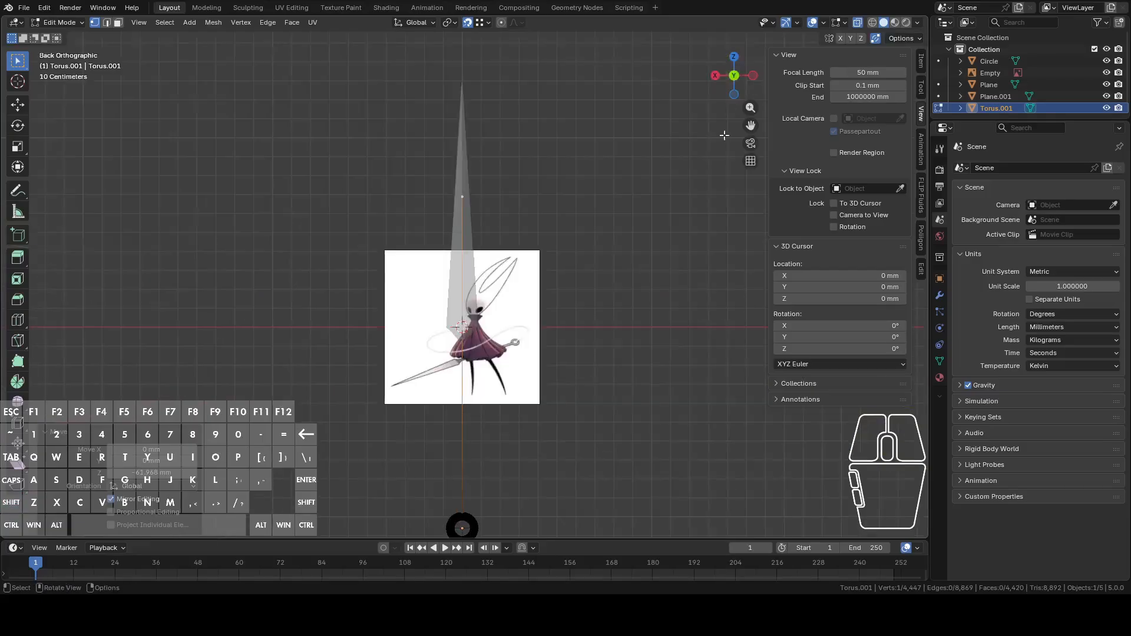
shift+middle_drag(669, 336, 666, 227)
scroll(639, 200, up, 4)
shift+middle_drag(622, 187, 598, 300)
scroll(479, 236, down, 3)
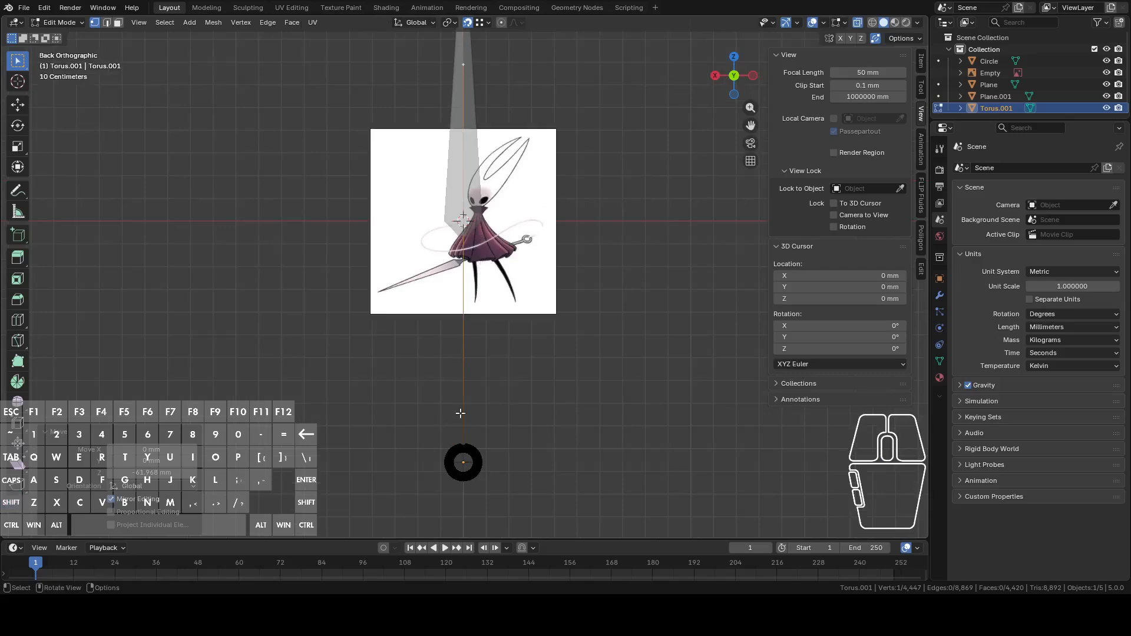
shift+middle_drag(566, 396, 568, 222)
scroll(542, 255, up, 8)
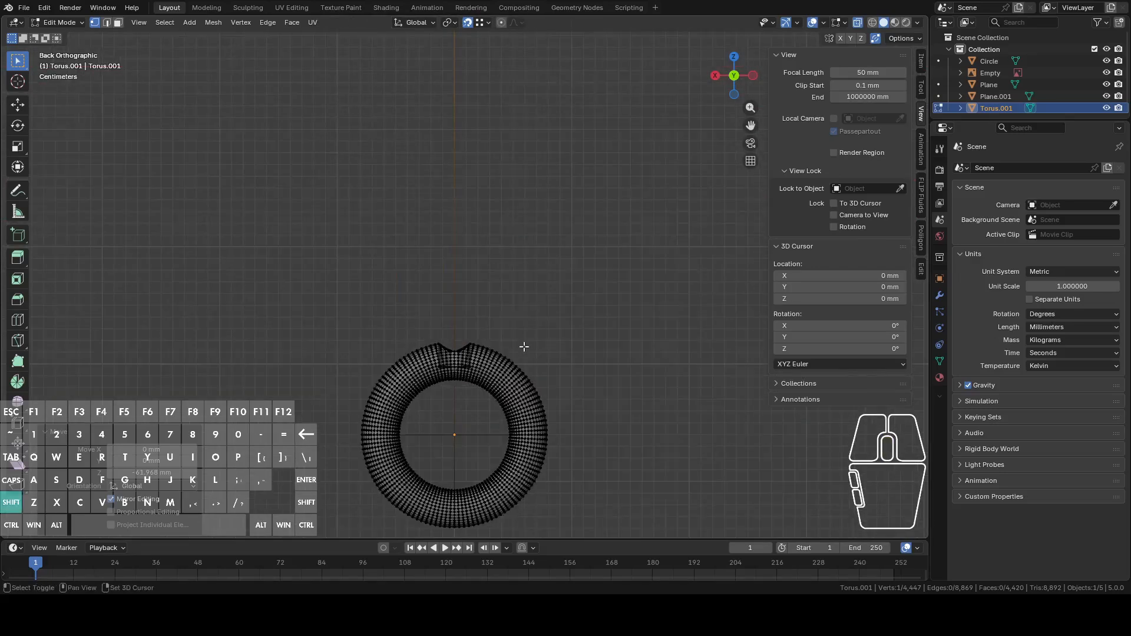
Step: Select the long guide edge in edge mode and subdivide it once to mark its midpoint
key(2)
click(472, 398)
scroll(471, 398, down, 5)
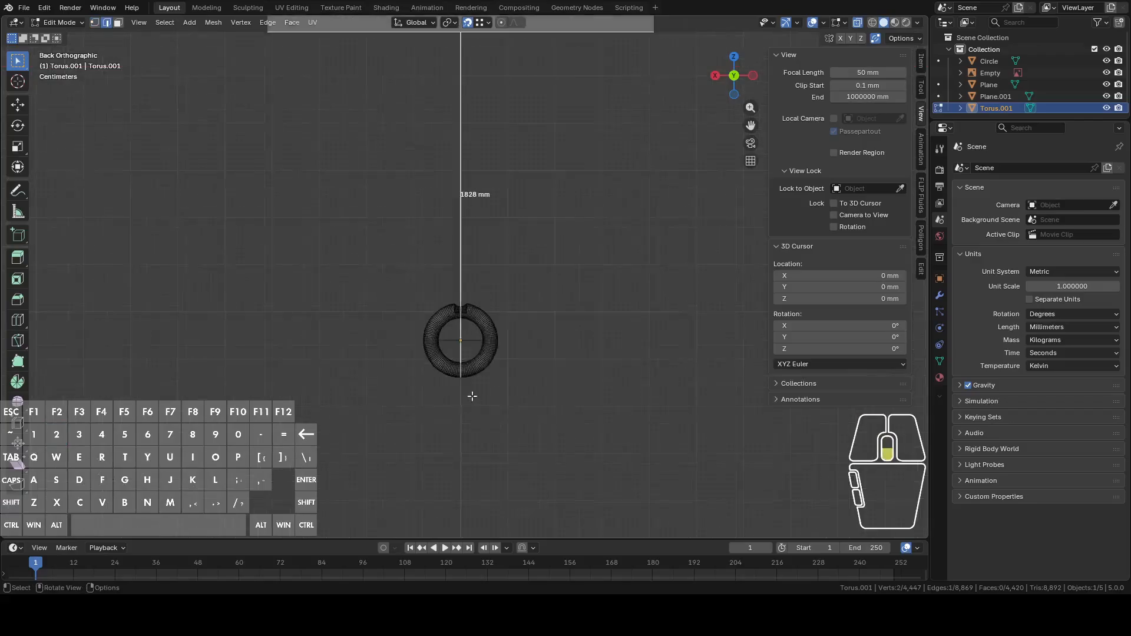
scroll(472, 397, down, 3)
shift+middle_drag(583, 12, 589, 206)
right_click(589, 207)
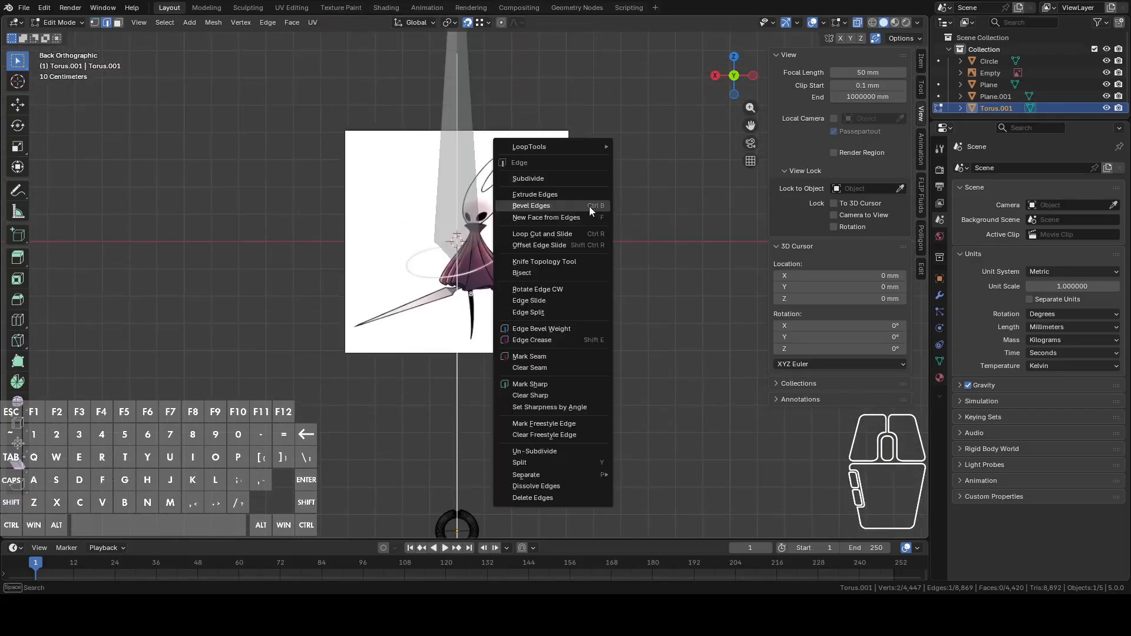
click(549, 178)
scroll(455, 338, up, 3)
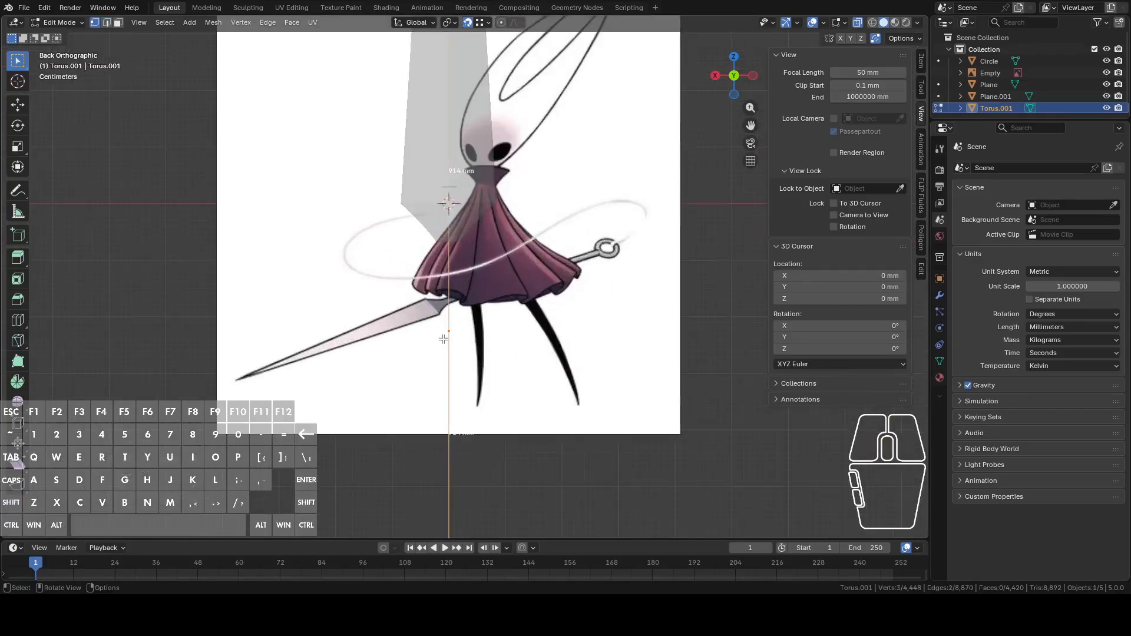
Step: Enter Edit Mode on the tapered base below the blade and frame the view on a vertex at its lower end
scroll(455, 338, down, 3)
shift+middle_drag(455, 338, 473, 226)
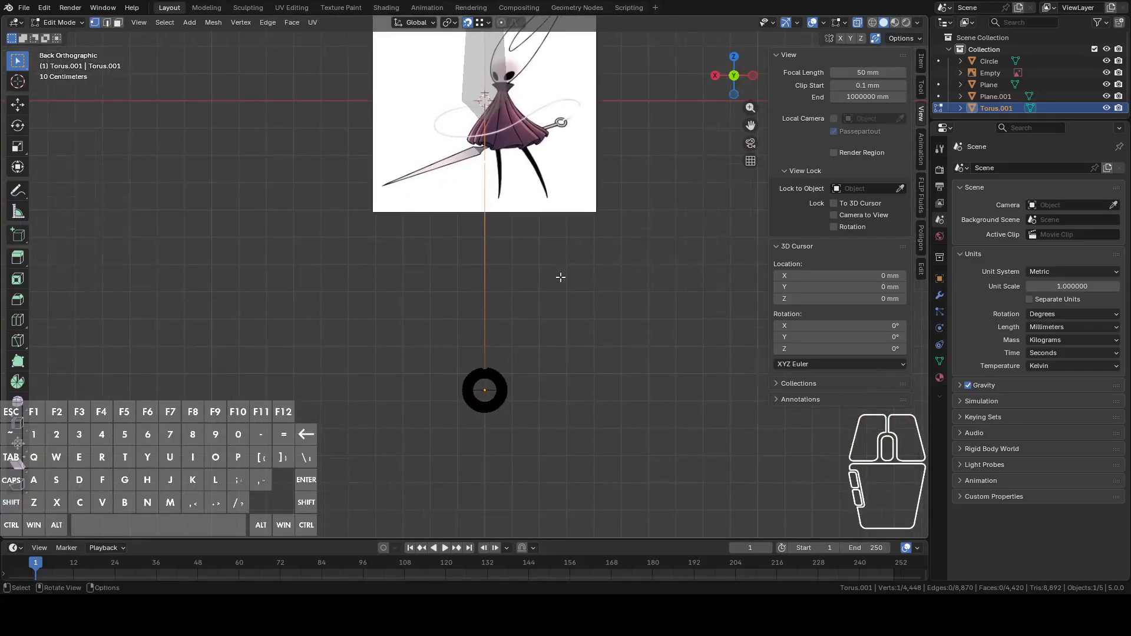
scroll(555, 300, up, 3)
middle_drag(555, 300, 542, 222)
scroll(543, 222, up, 5)
click(454, 166)
click(454, 157)
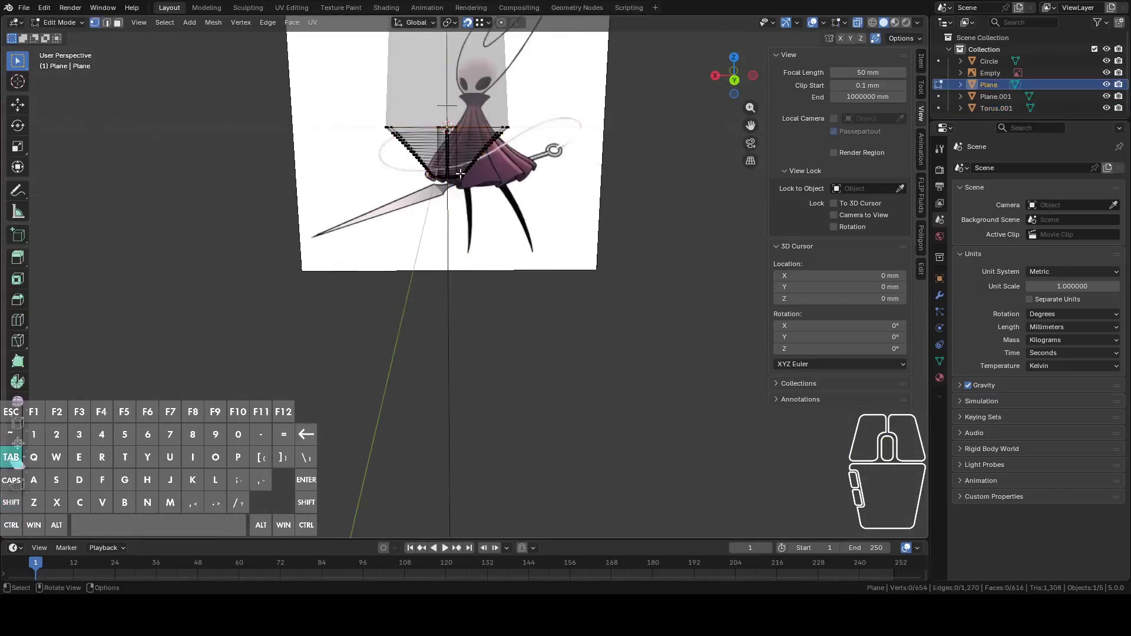
click(451, 172)
key(KP_Decimal)
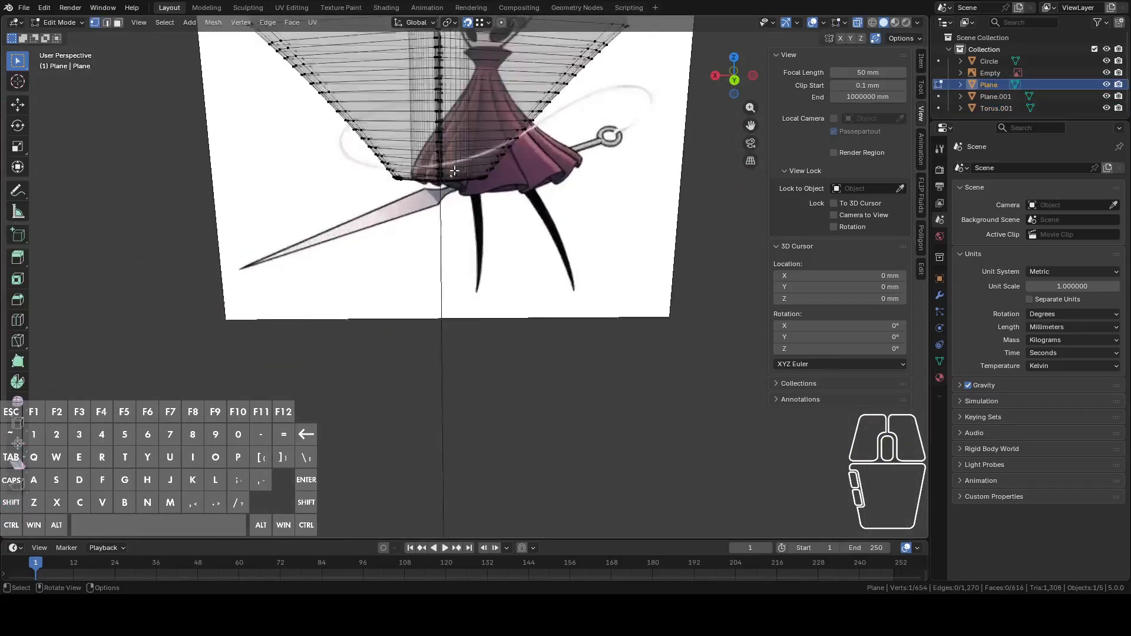
Step: Turn off X-ray and select the full circular edge loop around the hole in the base's underside
middle_drag(542, 304, 519, 300)
alt+click(519, 299)
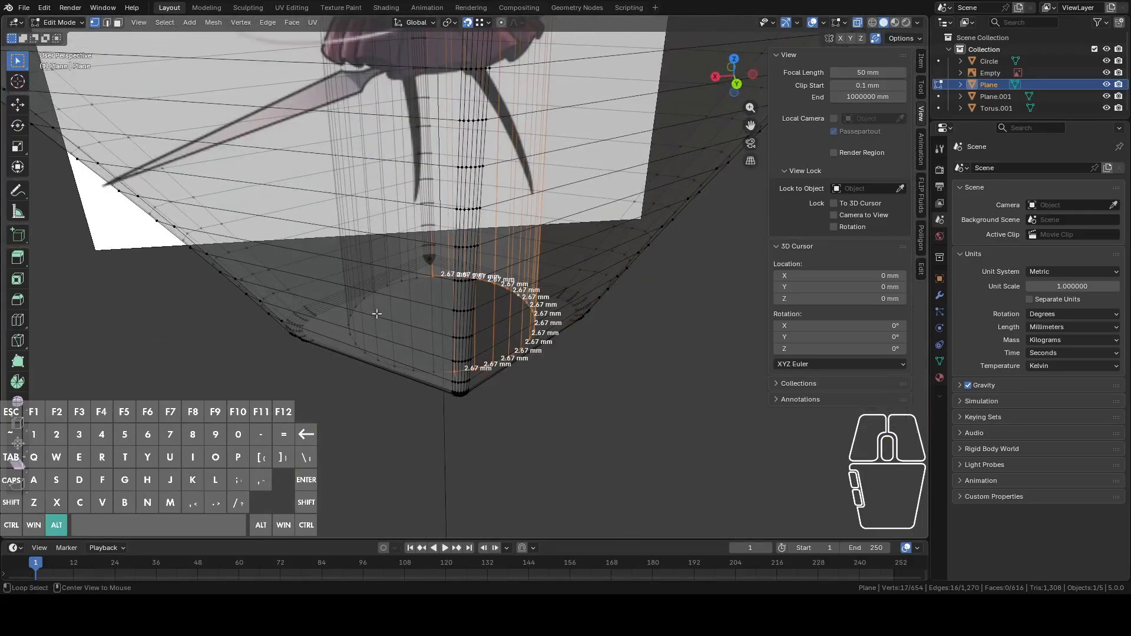
alt+shift+click(411, 281)
alt+shift+click(411, 282)
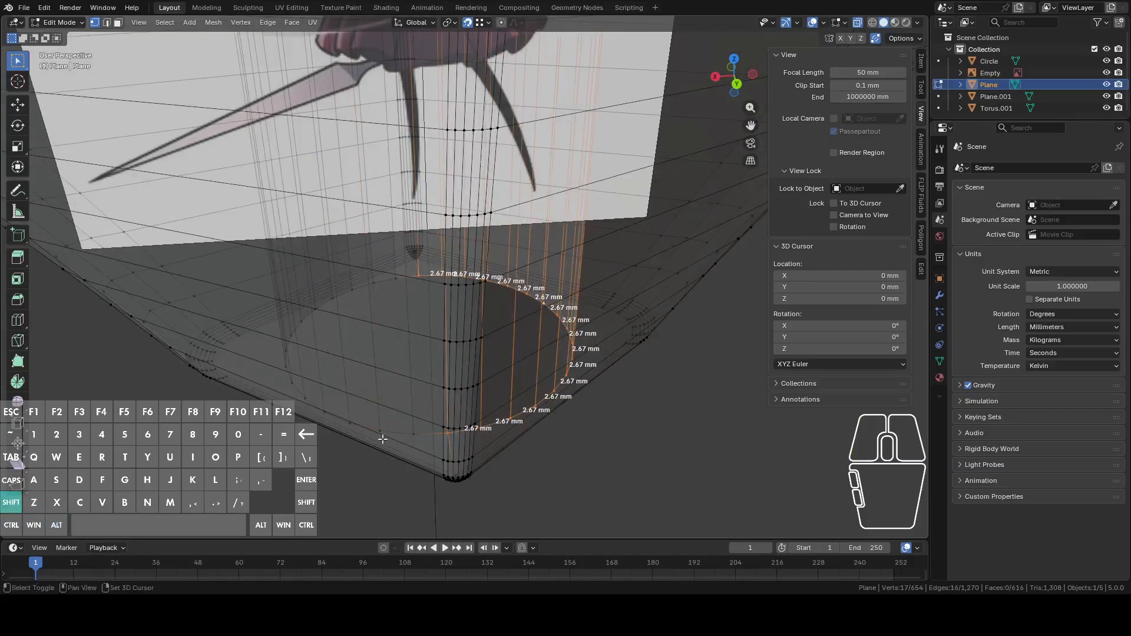
middle_drag(411, 285, 572, 215)
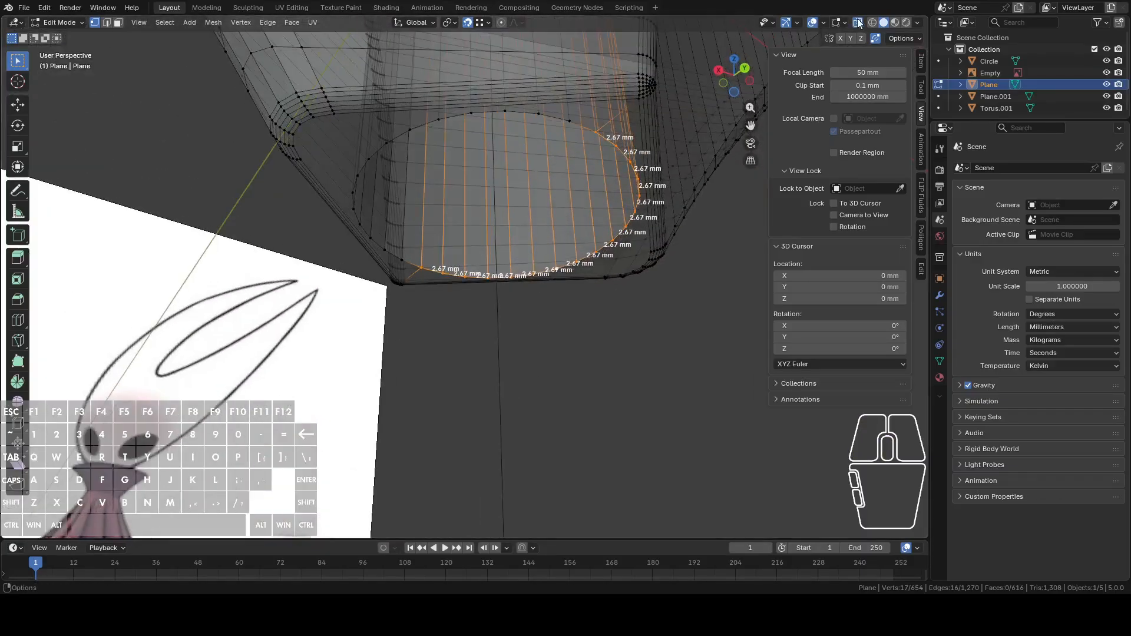
alt+shift+click(560, 115)
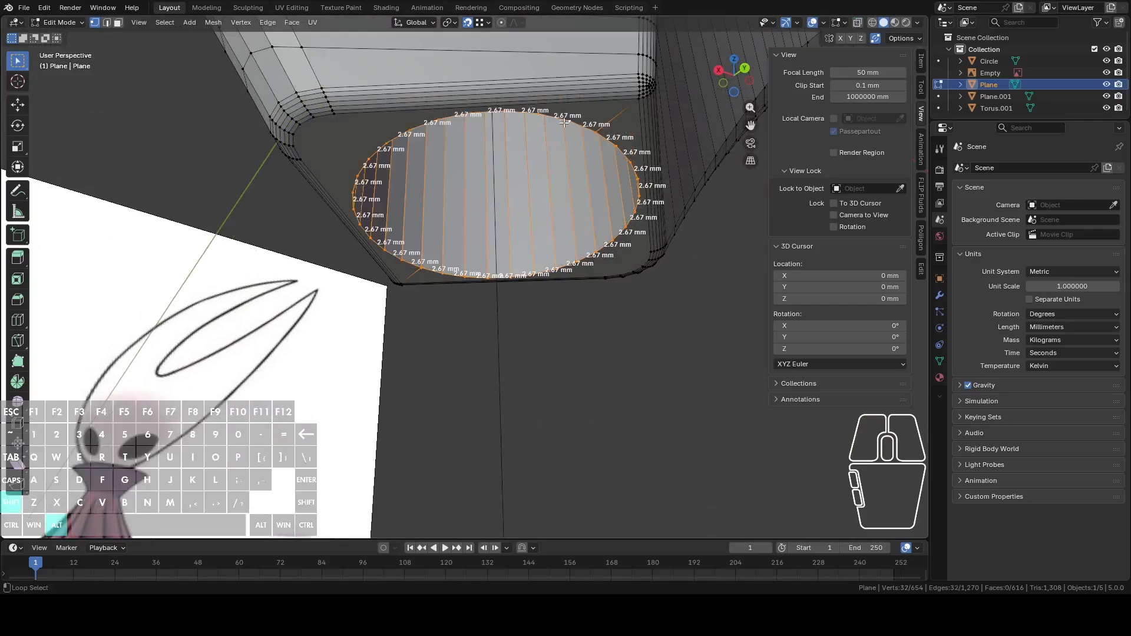
Step: Duplicate the circular edge loop in place and separate the copy into its own object
middle_drag(560, 115, 600, 199)
key(shift+d)
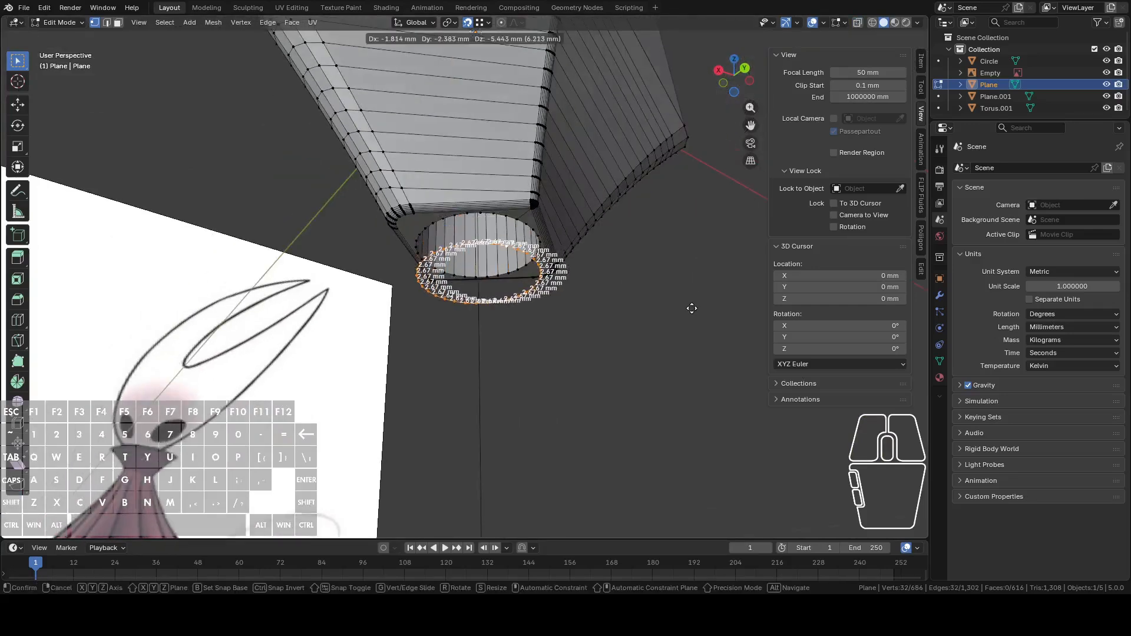
right_click(686, 312)
key(p)
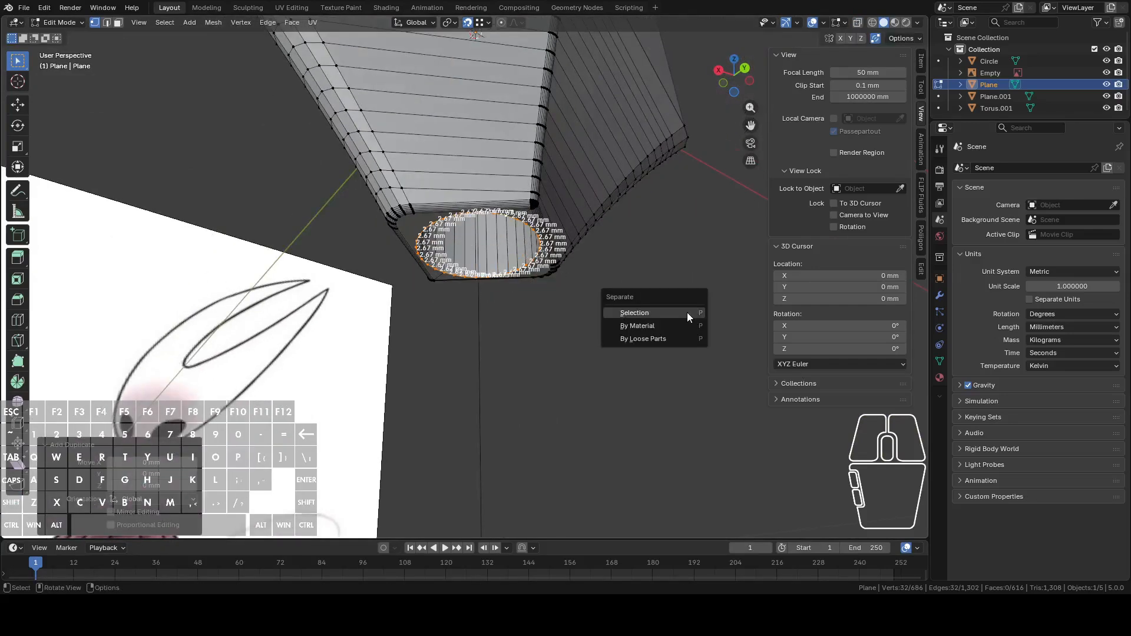
click(687, 312)
Step: Enter Edit Mode on the separated loop and move it about 157 mm down along the Z axis to the guide's midpoint
middle_drag(687, 312, 596, 215)
key(Tab)
click(515, 245)
key(Tab)
key(g)
key(z)
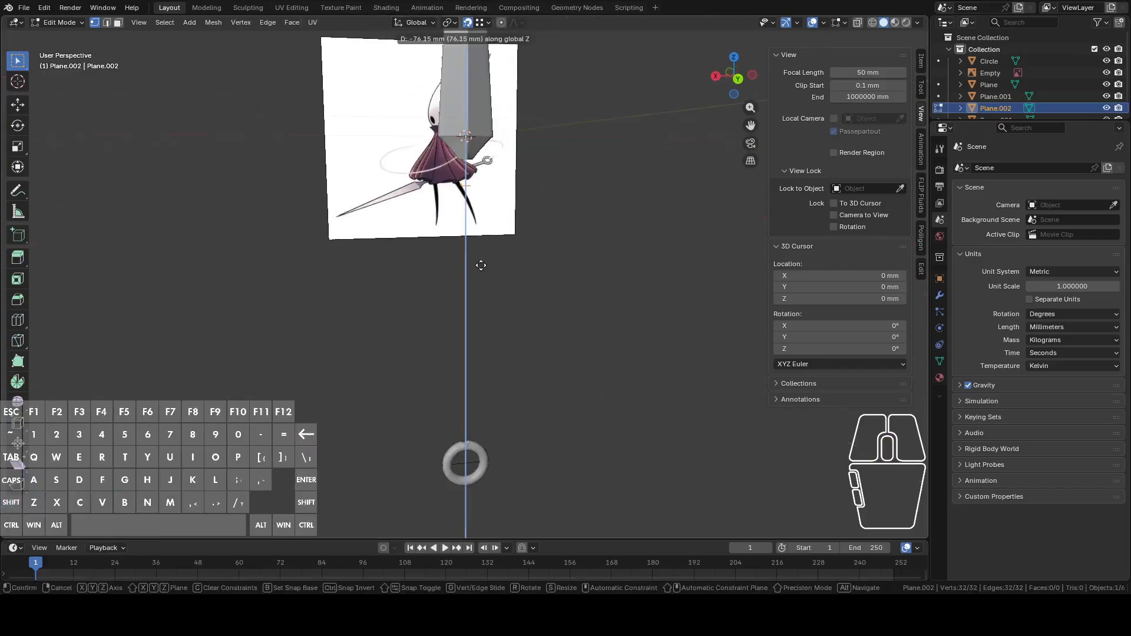
click(464, 207)
middle_drag(583, 220, 639, 180)
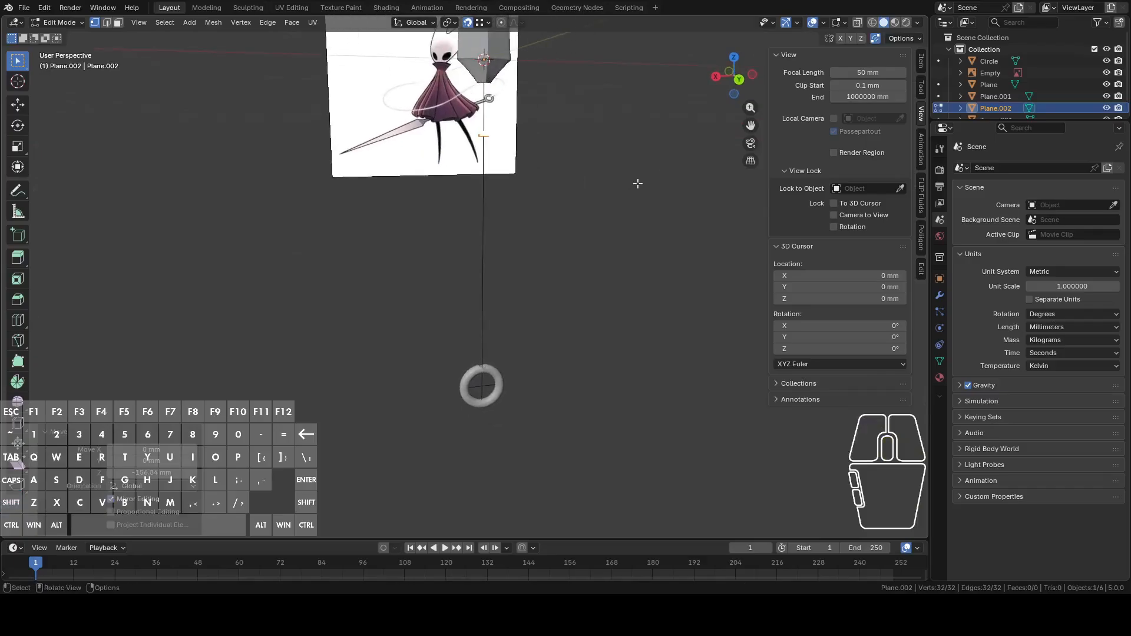
Step: Extrude the loop about 761 mm down along the Z axis to the ring to form the handle, and return to Object Mode
key(e)
key(z)
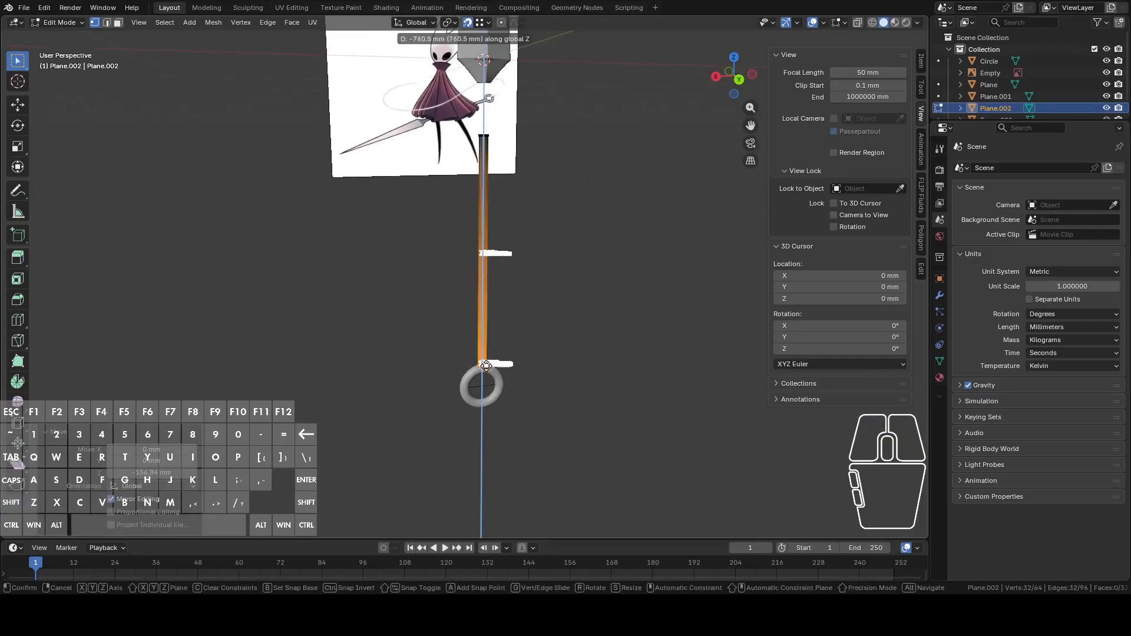
click(490, 366)
key(Tab)
Step: Select the blade and its tapered base together and move them about 225 mm down along the Z axis onto the handle
middle_drag(646, 288, 480, 282)
click(481, 243)
click(480, 282)
shift+click(500, 236)
shift+middle_drag(642, 239, 636, 212)
scroll(610, 187, up, 3)
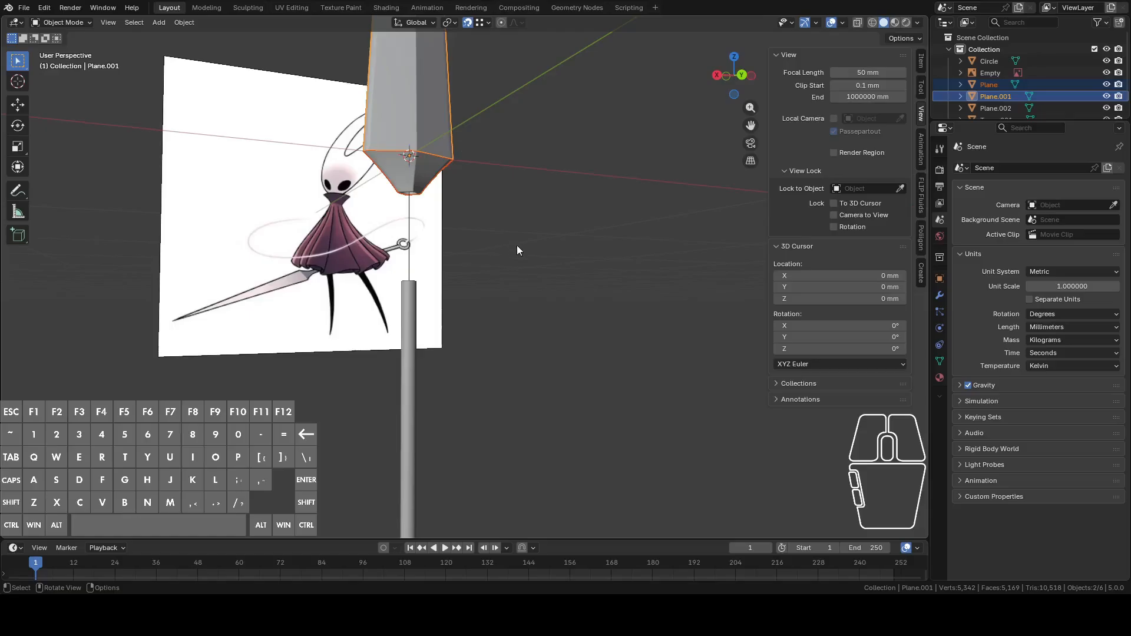
scroll(517, 246, up, 4)
key(g)
key(z)
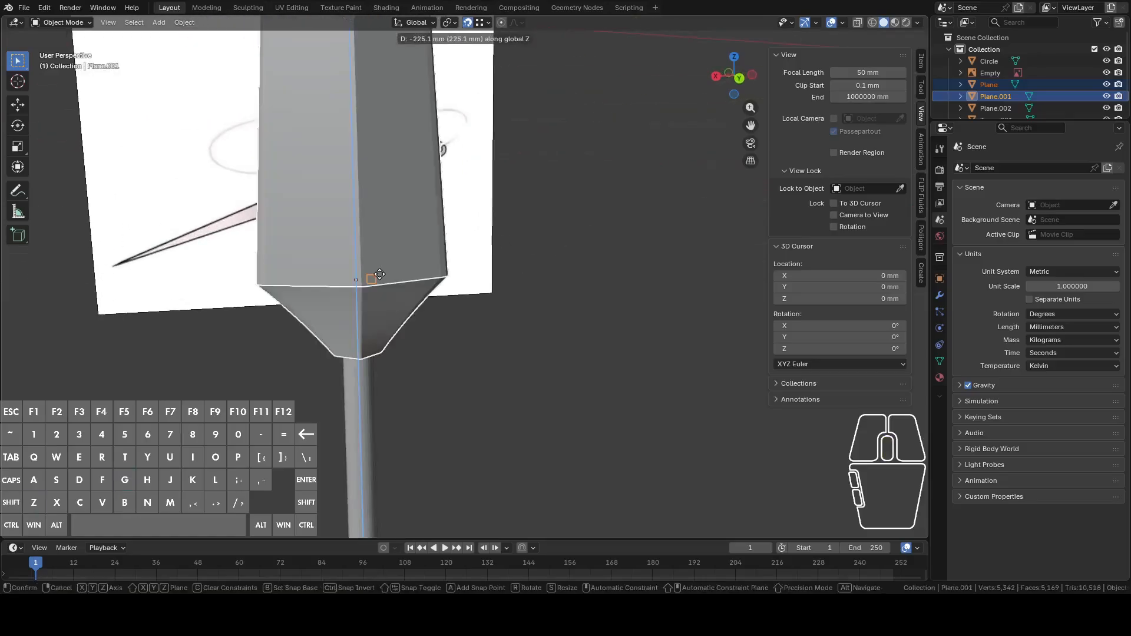
click(379, 274)
Step: Raise the blade and its base about 67 mm along the Z axis to meet the handle's upper end, viewed from the back
key(g)
key(z)
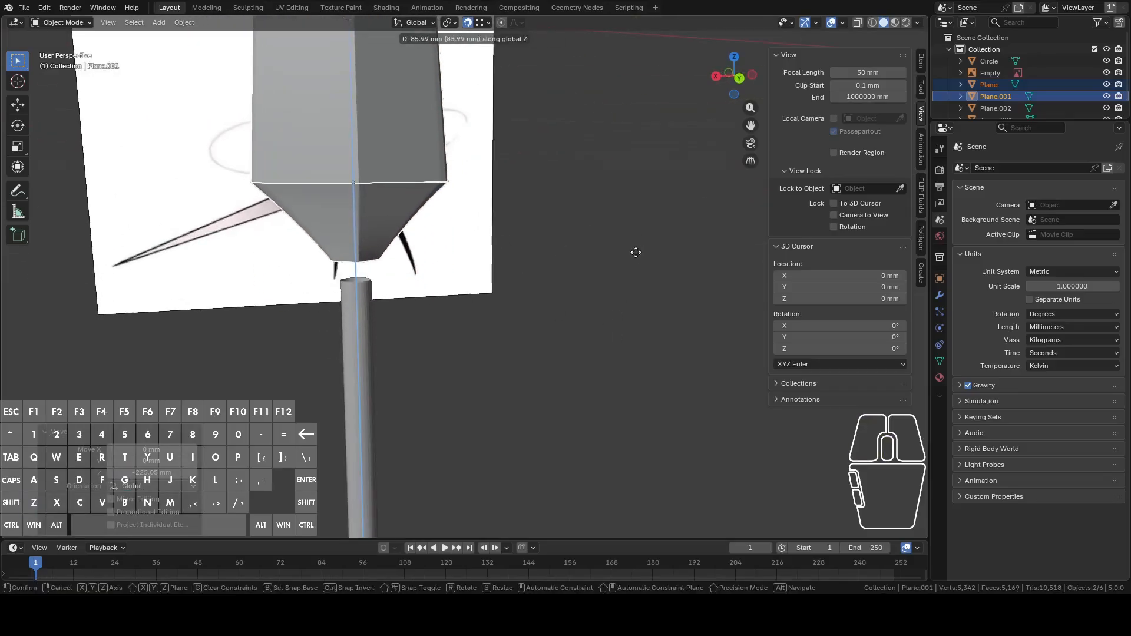
click(644, 353)
click(740, 80)
scroll(652, 183, down, 1)
scroll(636, 195, down, 5)
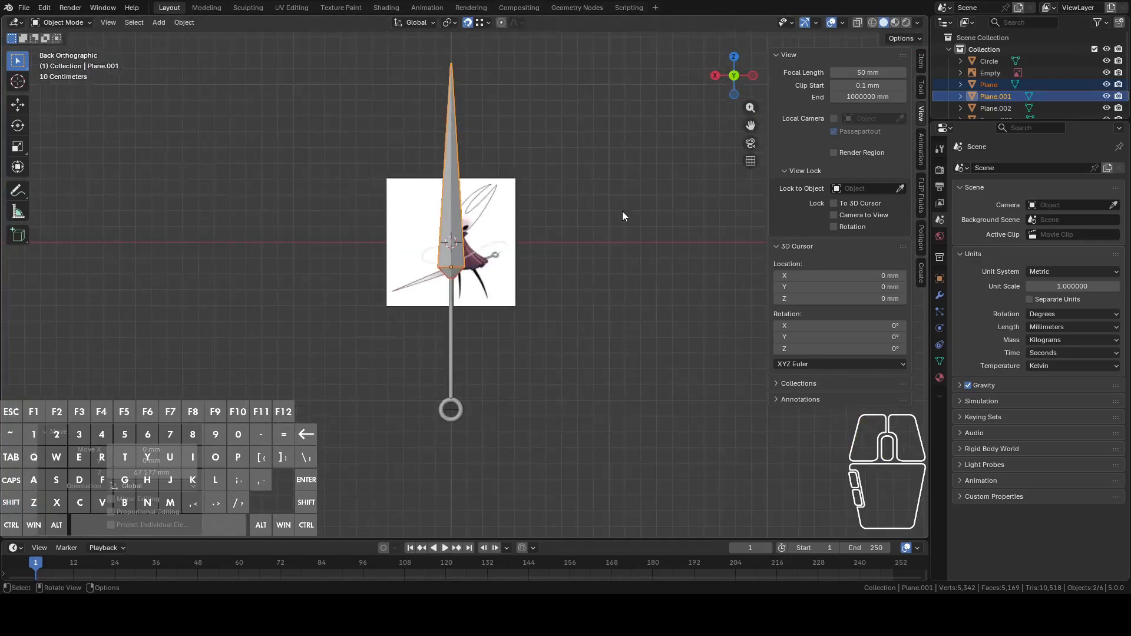
Step: Compare the needle's overall length with the guide edge in the ring's mesh, and select the blade in Object Mode
shift+scroll(477, 291, up, 2)
click(459, 453)
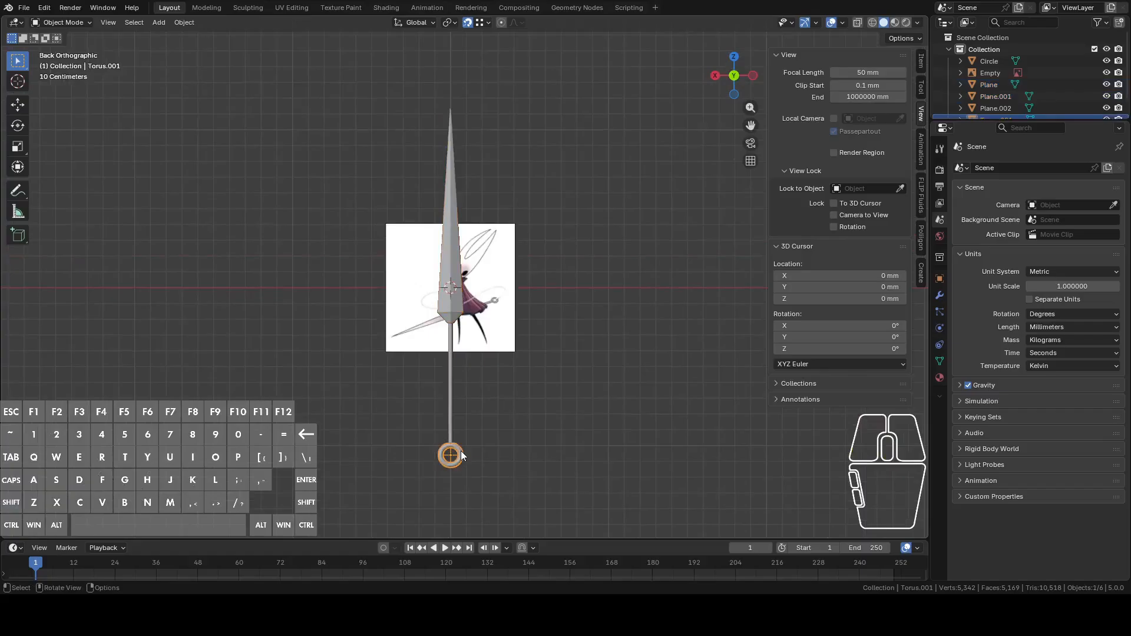
scroll(465, 436, up, 3)
key(Tab)
scroll(494, 366, down, 4)
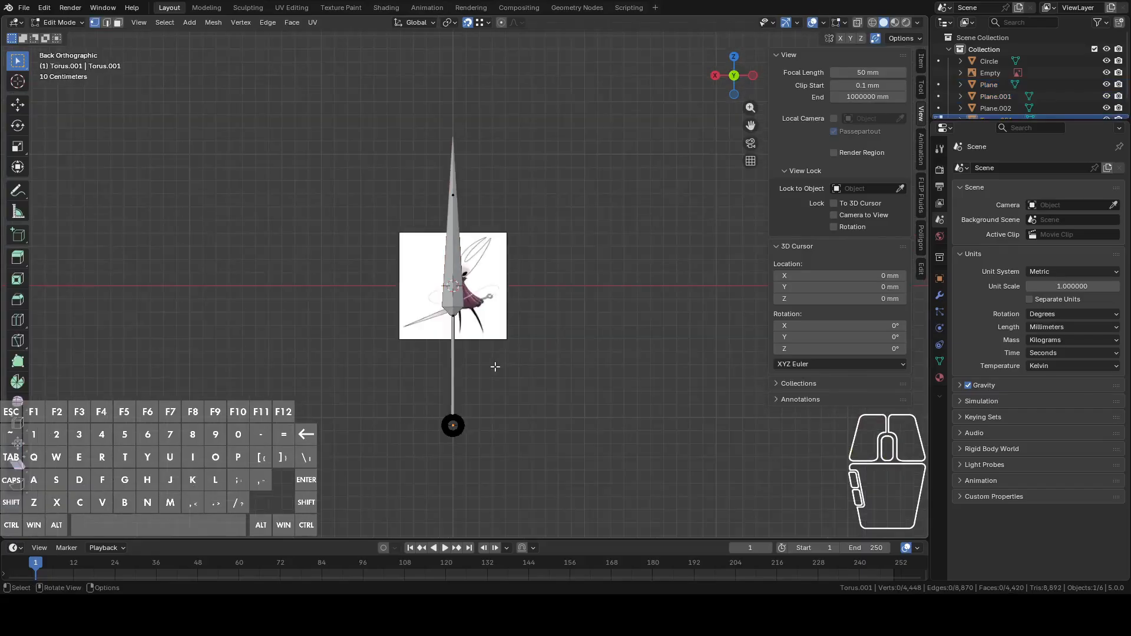
key(a)
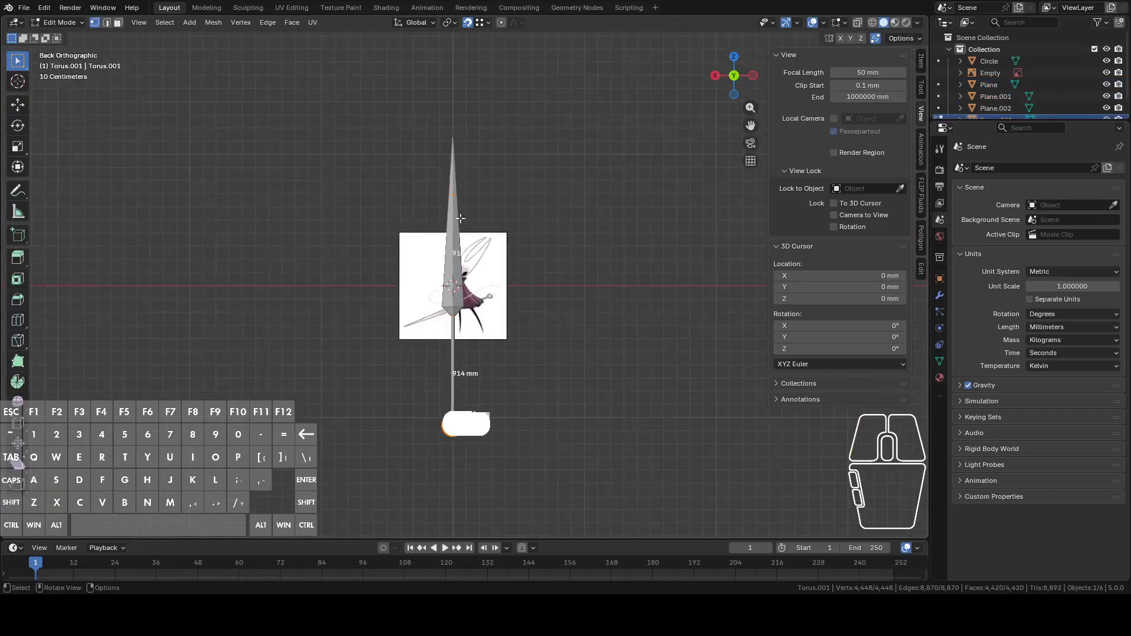
click(449, 193)
scroll(451, 198, up, 4)
key(Tab)
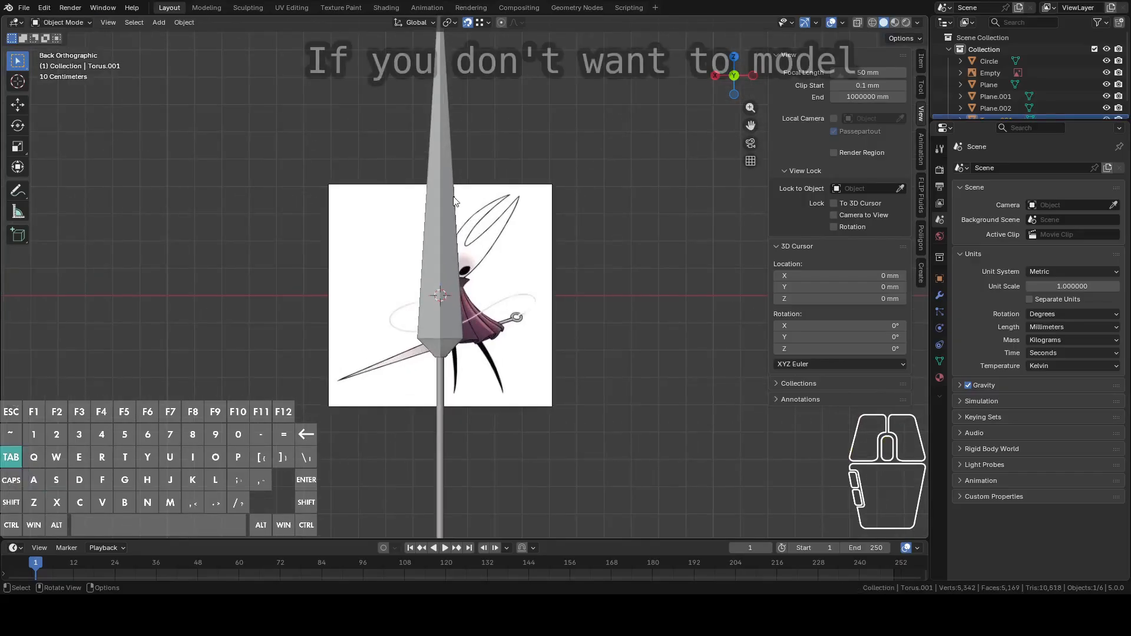
click(454, 204)
shift+middle_drag(471, 212, 536, 259)
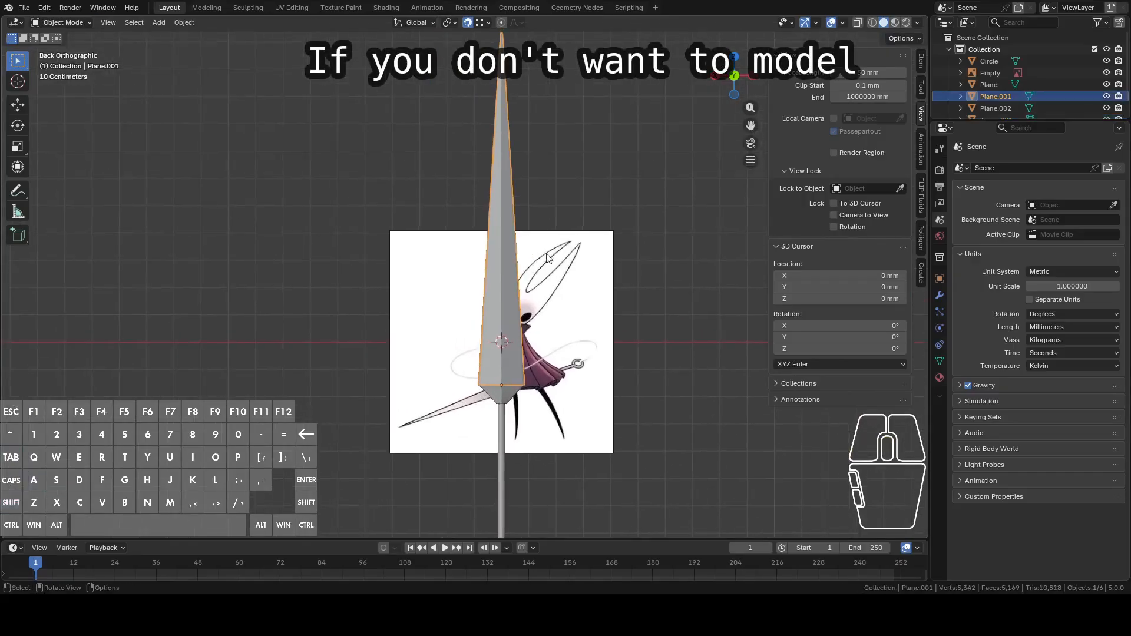
Step: In the blade's Edit Mode, select the edge loop around the base of the tip's bevel and delete its vertices
key(Tab)
scroll(585, 268, up, 6)
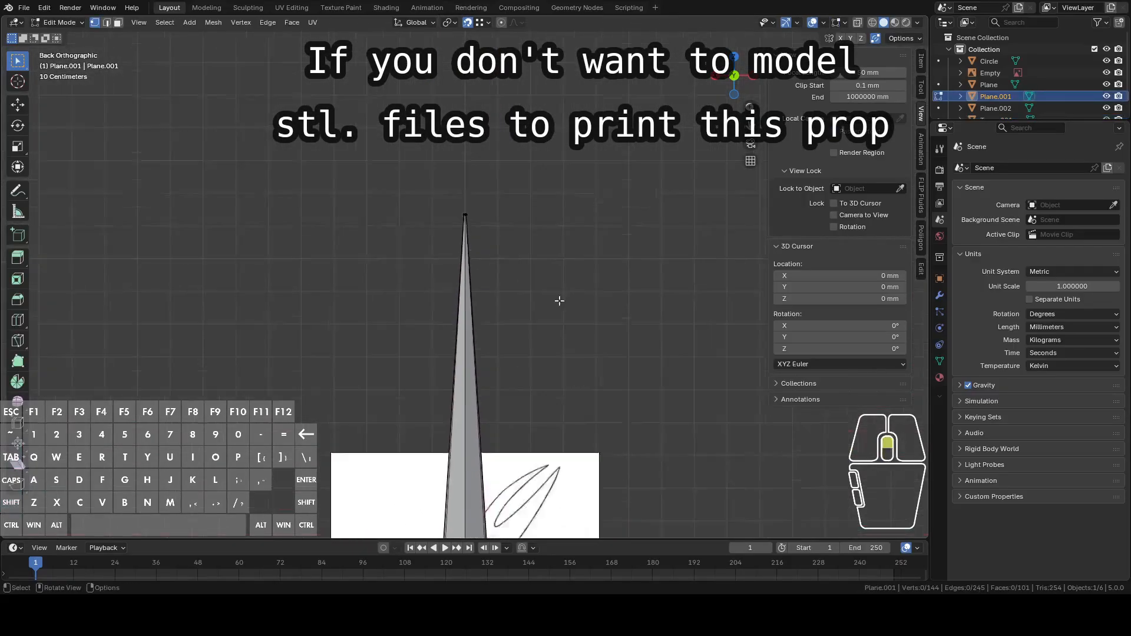
key(1)
shift+middle_drag(560, 160, 563, 469)
scroll(505, 371, up, 7)
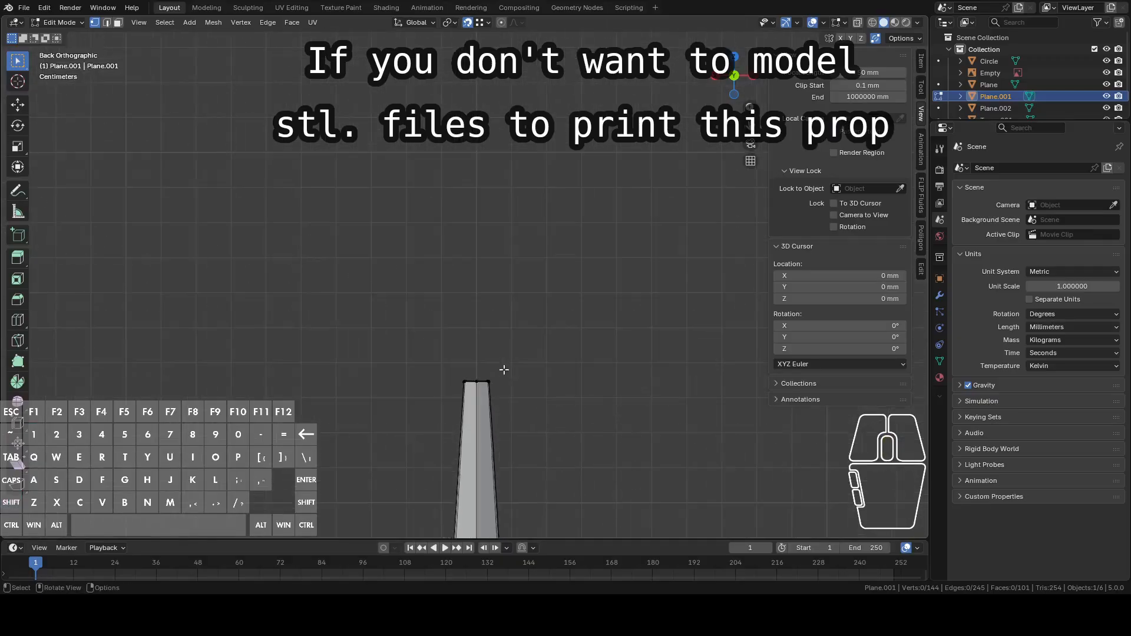
drag(400, 351, 558, 455)
key(KP_Decimal)
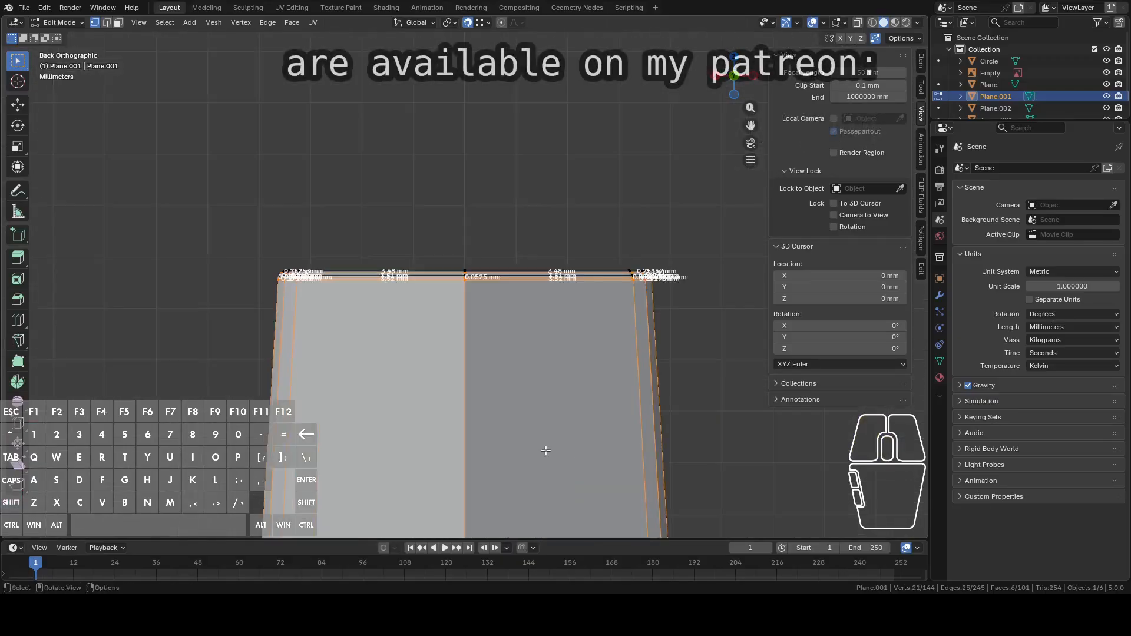
middle_drag(572, 358, 541, 348)
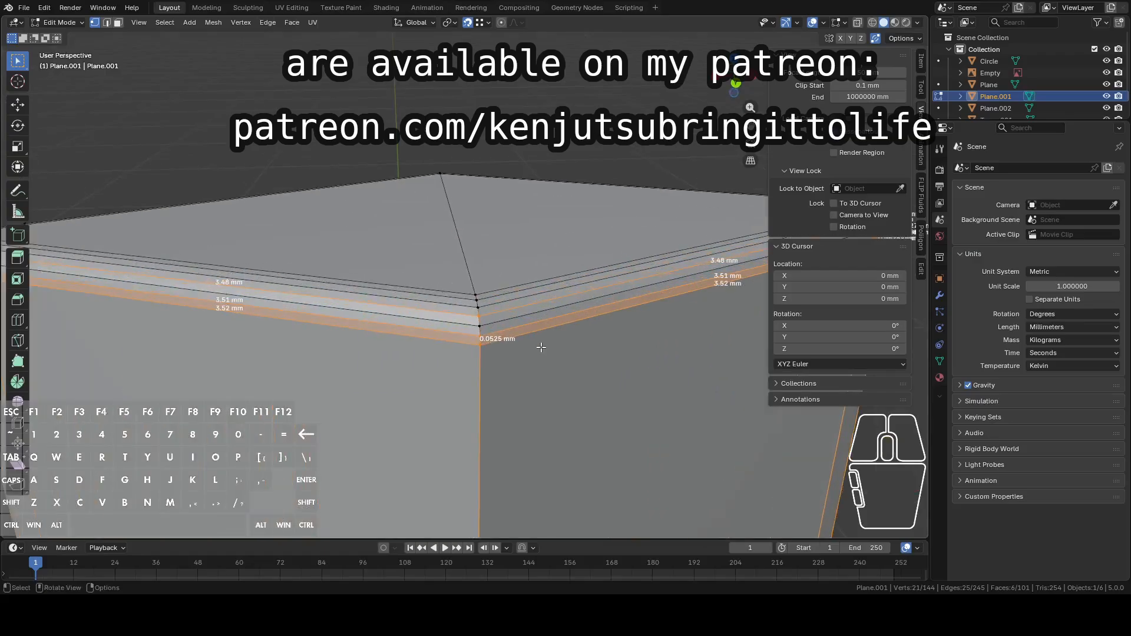
alt+click(522, 324)
scroll(522, 324, down, 5)
middle_drag(522, 324, 657, 331)
right_click(657, 331)
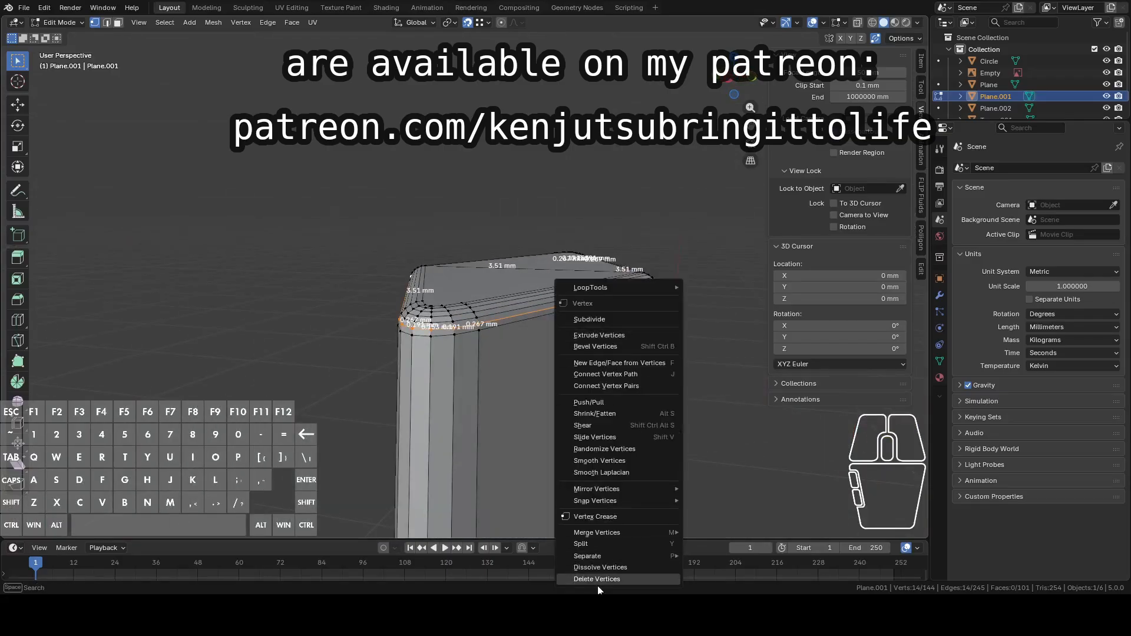
click(623, 579)
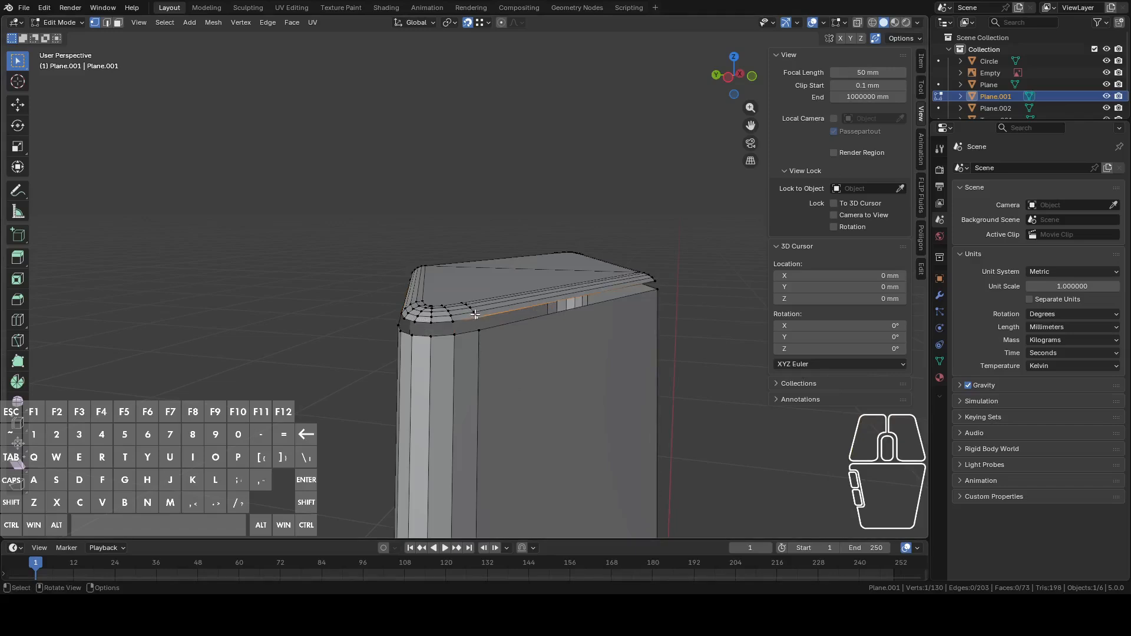
Step: Select the detached bevelled cap at the blade's tip as linked geometry and delete its vertices
key(l)
right_click(474, 313)
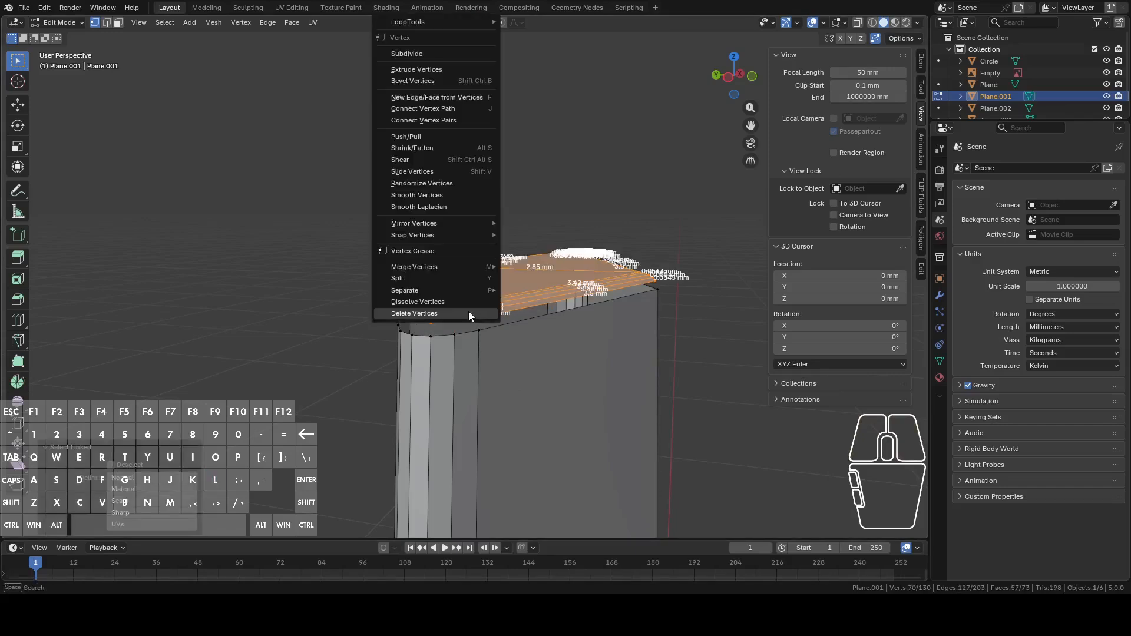
click(468, 311)
Step: From the front with see-through display on, select the blade's open tip vertices and lower them more than 400 mm along the Z axis
click(754, 78)
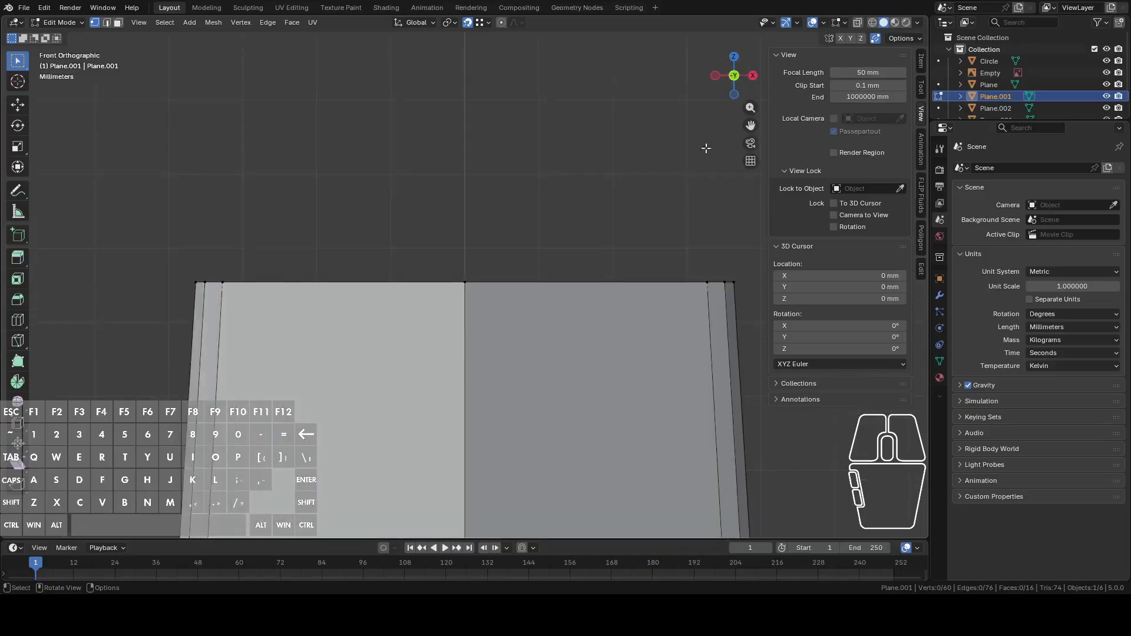
click(858, 22)
drag(209, 202, 660, 371)
scroll(648, 374, down, 5)
shift+middle_drag(636, 376, 545, 150)
scroll(543, 156, down, 4)
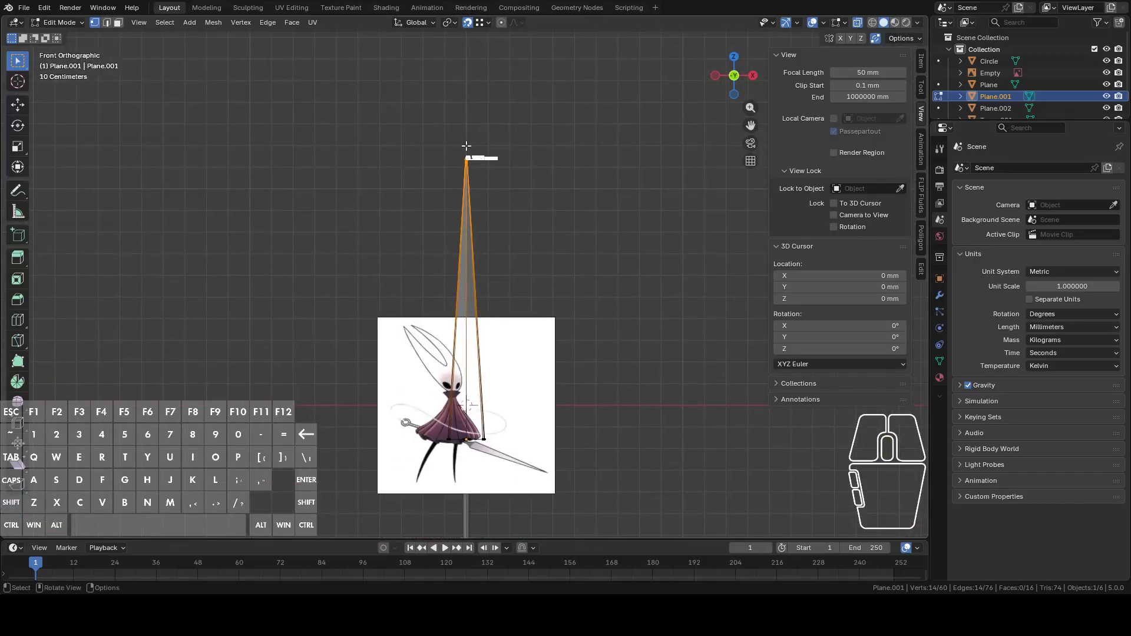
key(g)
key(z)
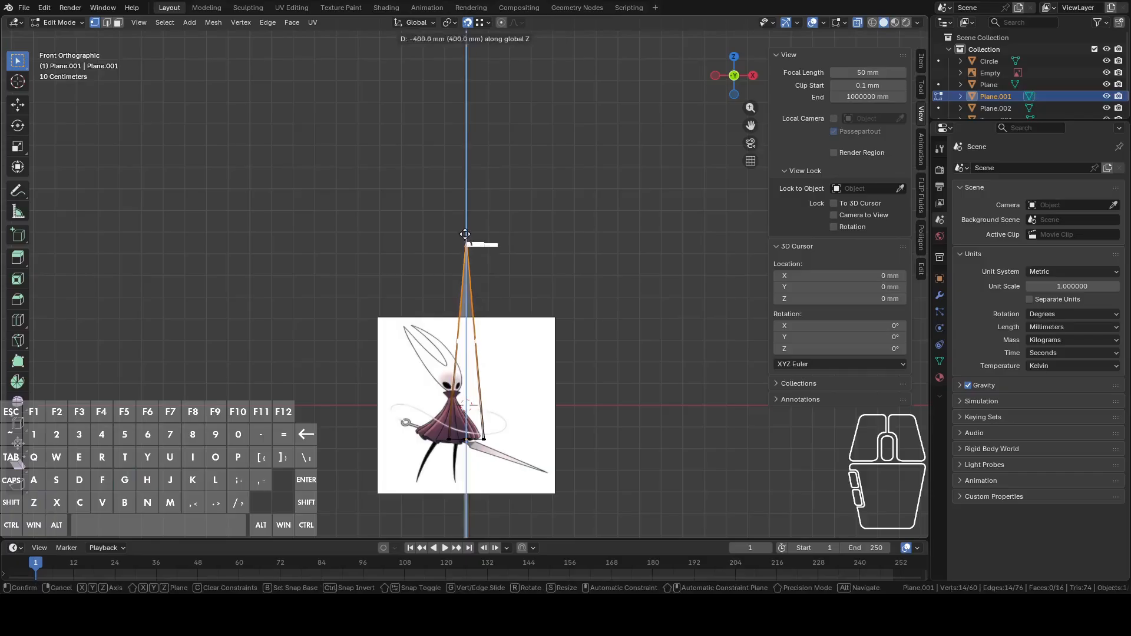
click(464, 258)
Step: Return to Object Mode and inspect the shortened blade against the handle and ring from the back
shift+middle_drag(541, 390, 606, 280)
scroll(541, 281, up, 4)
scroll(600, 284, down, 4)
middle_drag(542, 310, 707, 337)
key(Tab)
middle_drag(615, 319, 670, 203)
click(739, 85)
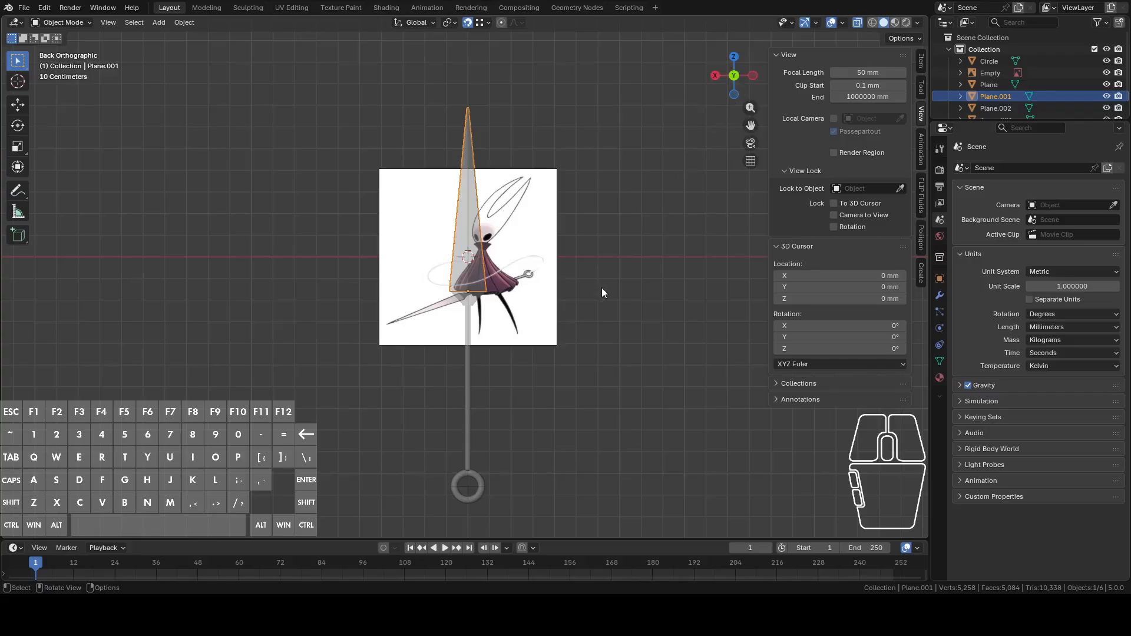
scroll(598, 370, up, 4)
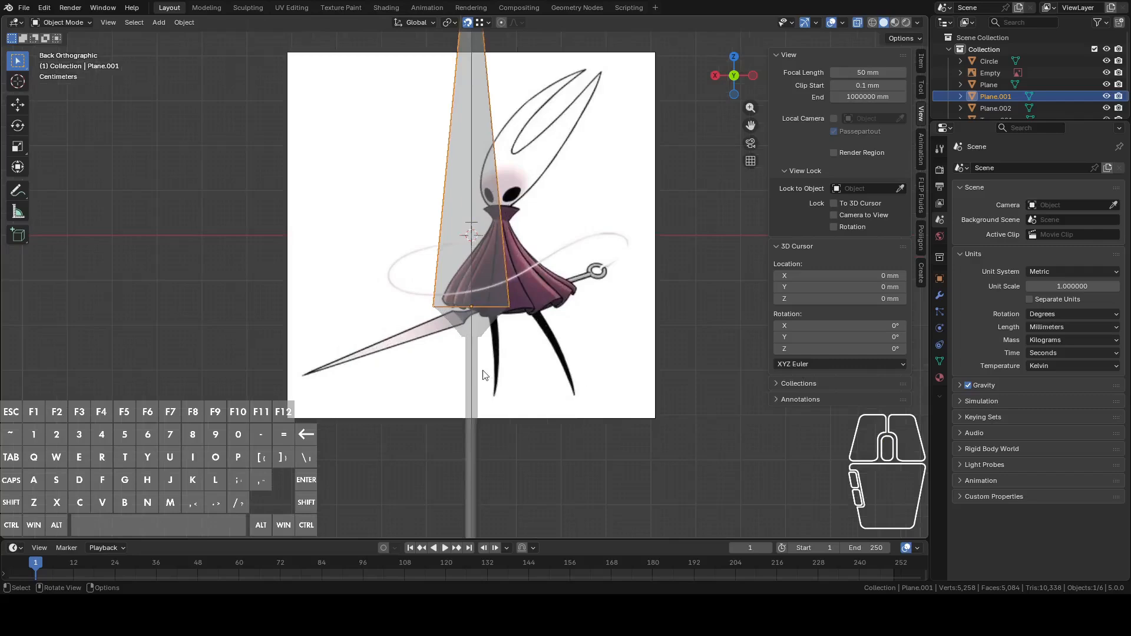
Step: Measure the handle's length by selecting one of its long edges in Edit Mode, and switch back to vertex selection
click(477, 367)
key(Tab)
click(459, 332)
shift+middle_drag(572, 406, 623, 192)
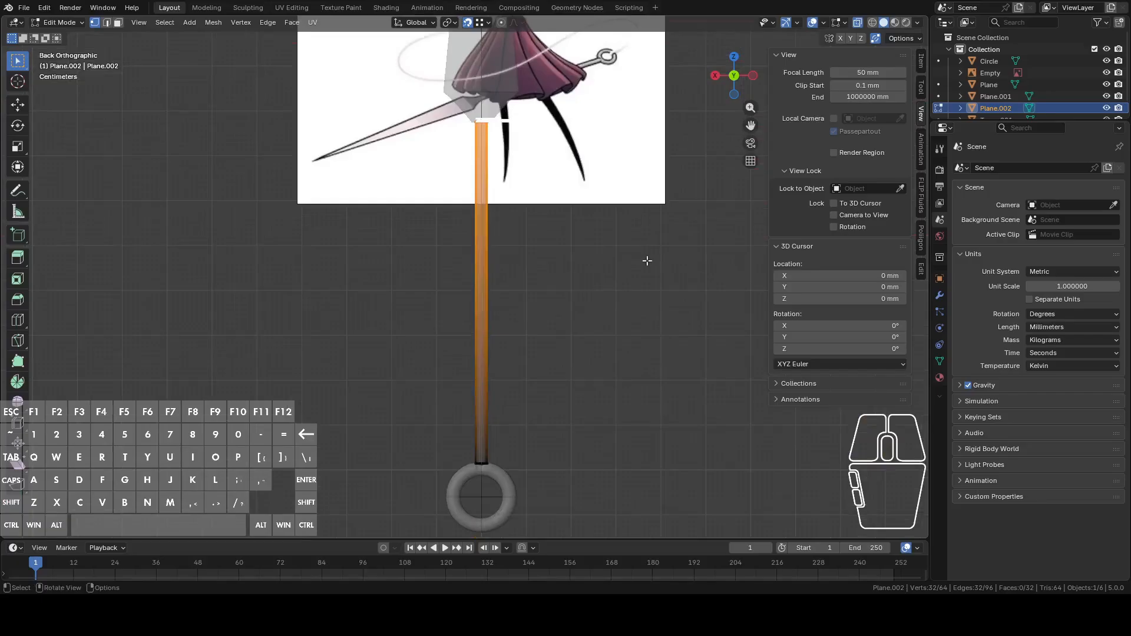
key(2)
click(502, 295)
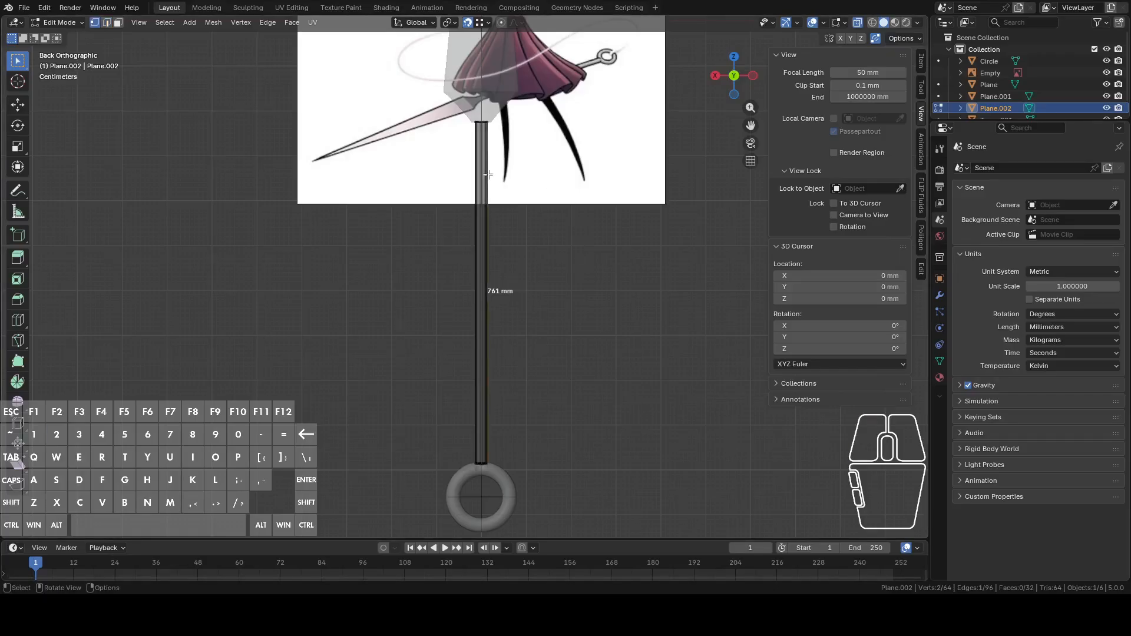
key(shift)
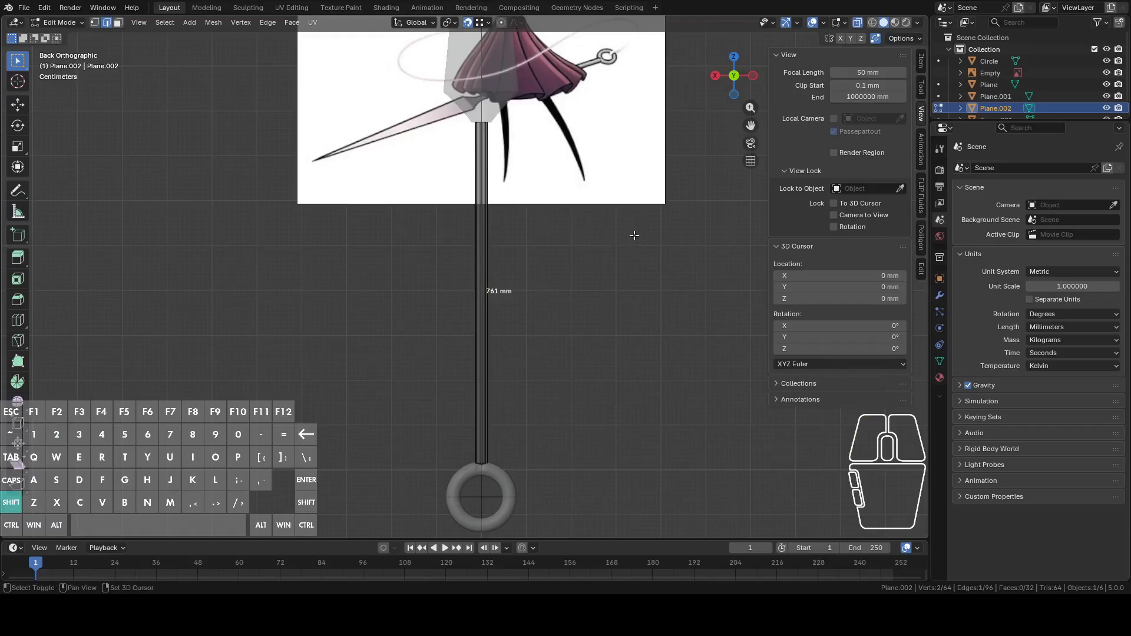
key(1)
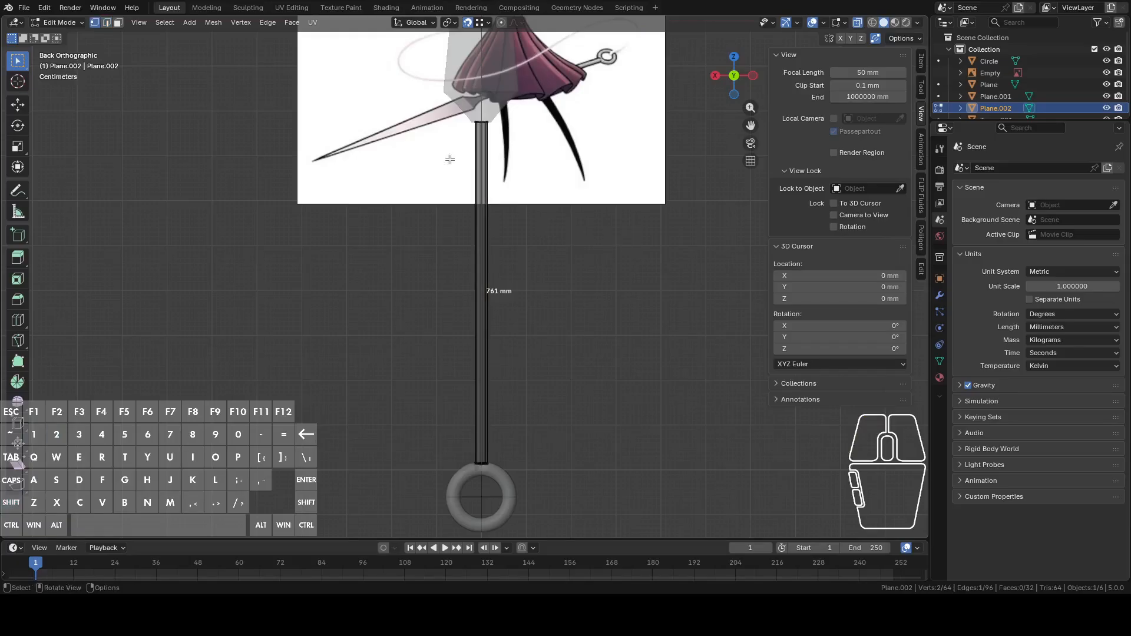
Step: Select the handle's lower end loop and move it about 153 mm down along the Z axis to the ring's lower edge
drag(413, 431, 555, 513)
shift+middle_drag(593, 461, 585, 383)
key(g)
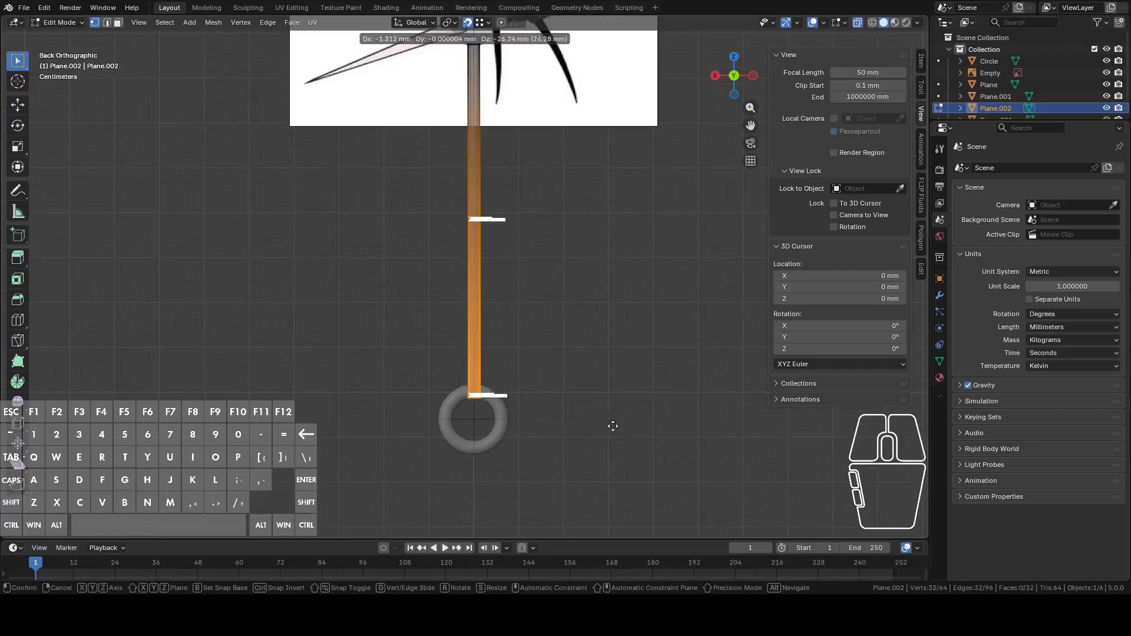
key(z)
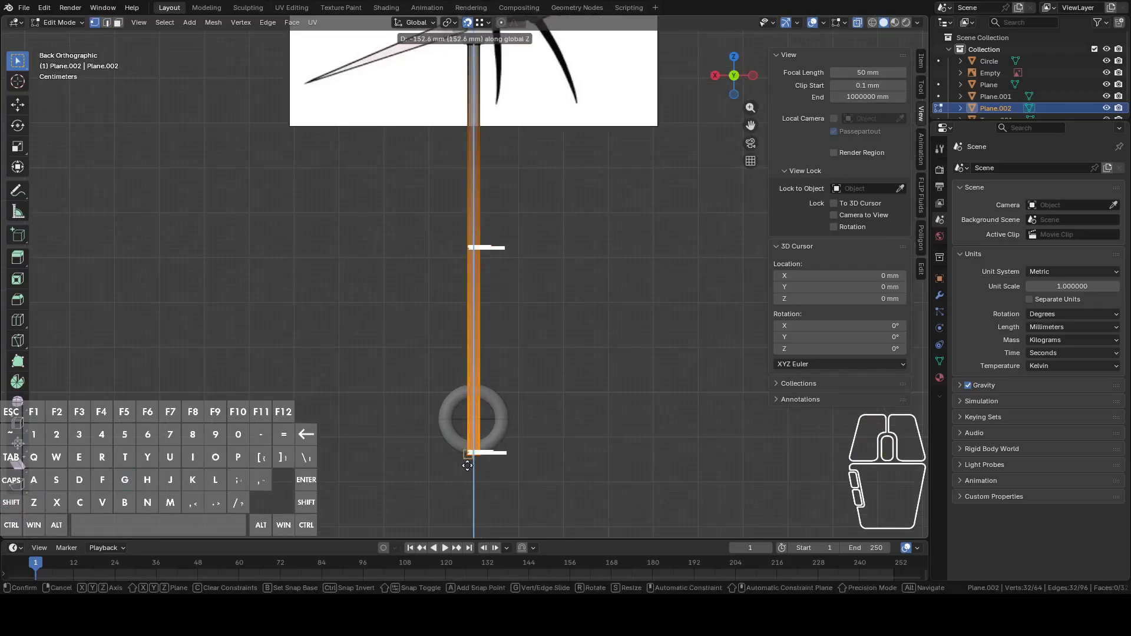
click(466, 465)
key(shift)
shift+middle_drag(499, 392, 514, 494)
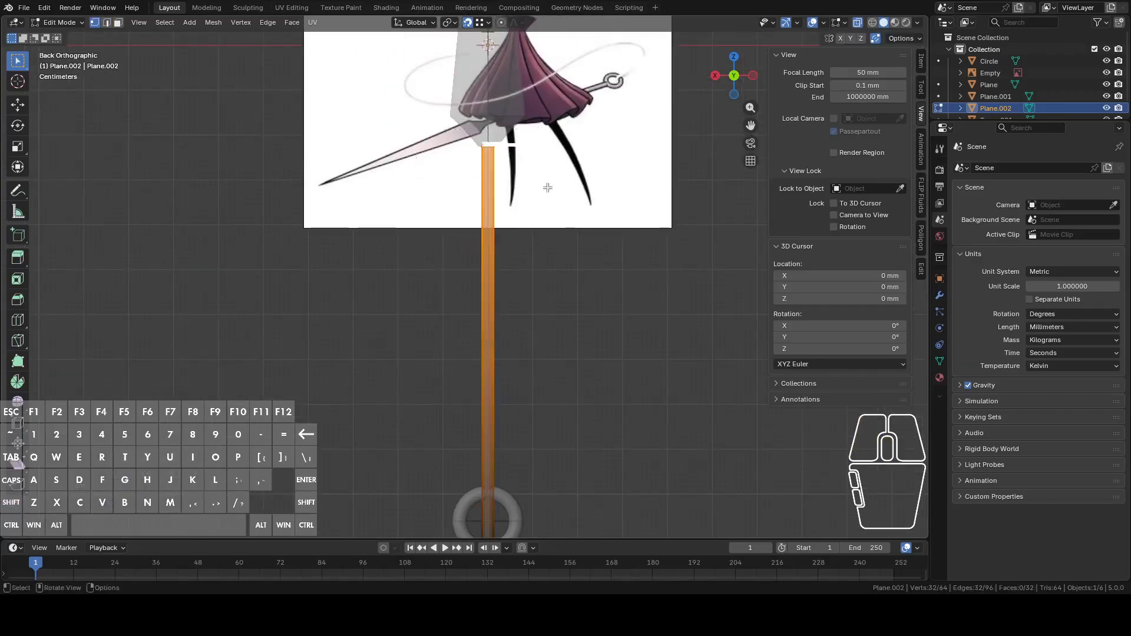
key(g)
key(z)
right_click(629, 306)
shift+middle_drag(636, 354, 624, 174)
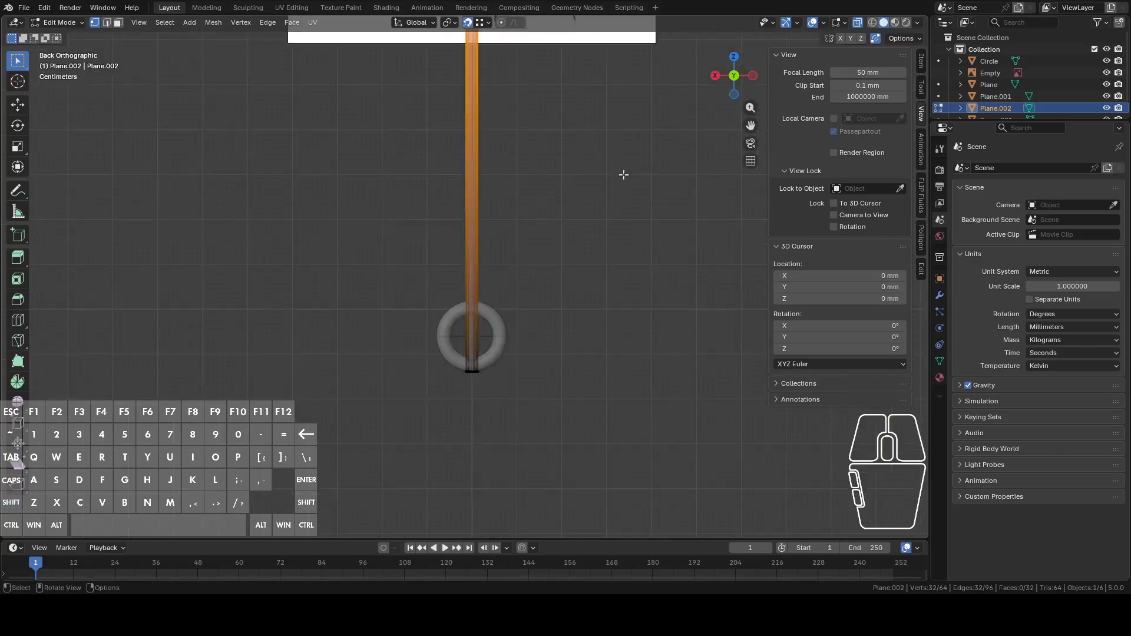
scroll(635, 139, up, 9)
scroll(670, 162, up, 4)
key(g)
key(z)
right_click(677, 219)
shift+middle_drag(668, 225, 635, 248)
scroll(601, 267, up, 5)
scroll(564, 278, up, 2)
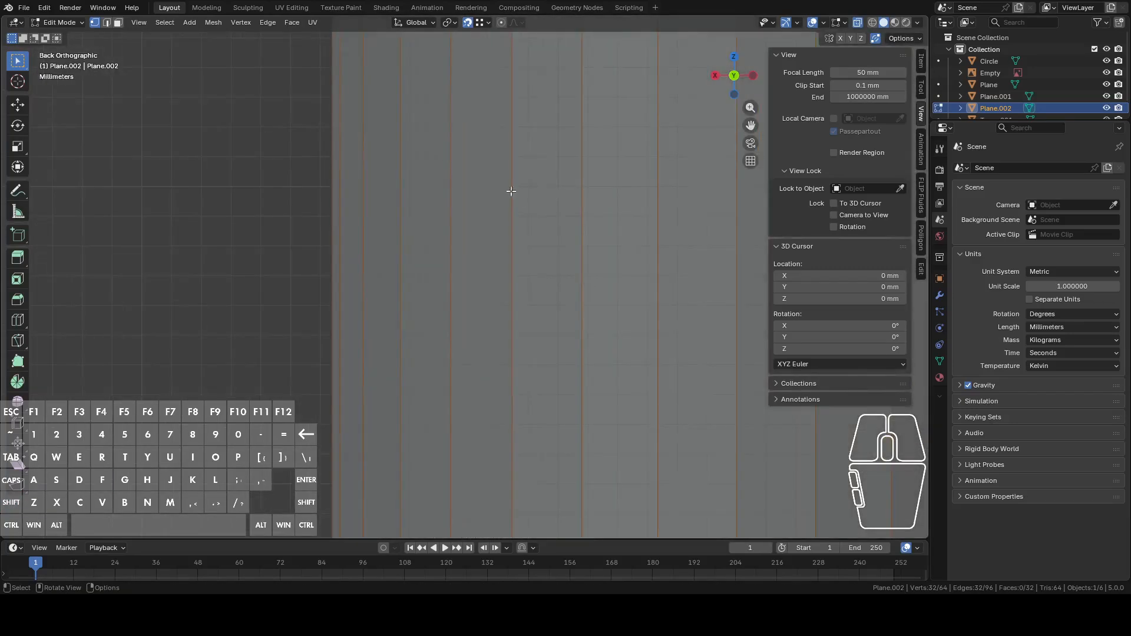
key(g)
key(z)
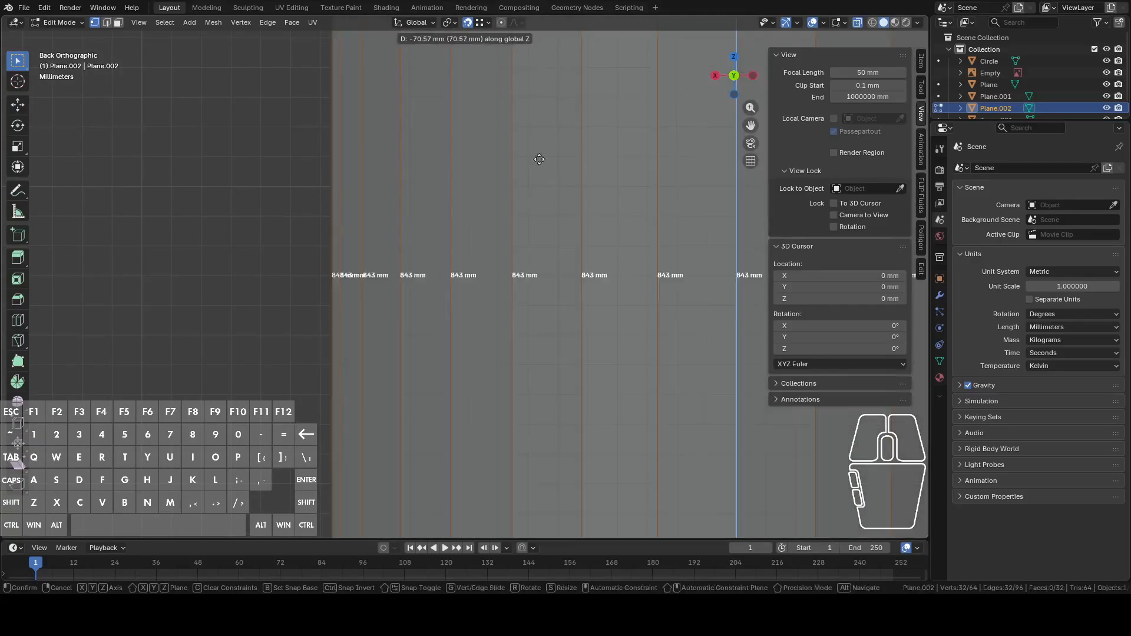
right_click(532, 149)
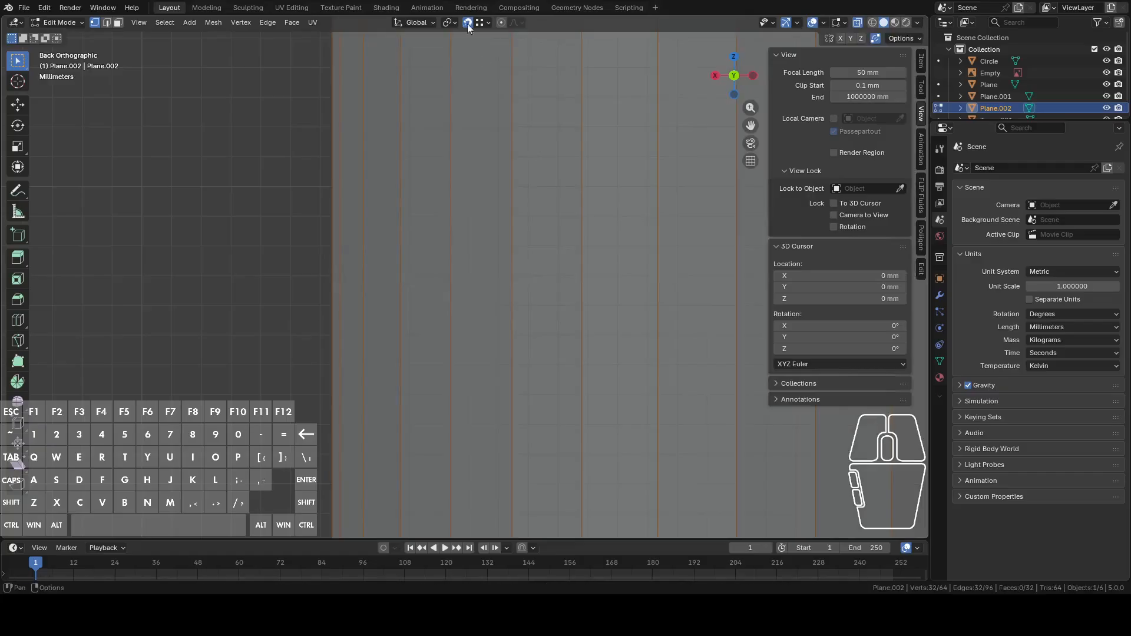
Step: Turn off snapping, lower the handle's upper end loop about 153 mm along the Z axis in two moves, and return to Object Mode
click(469, 23)
key(g)
key(z)
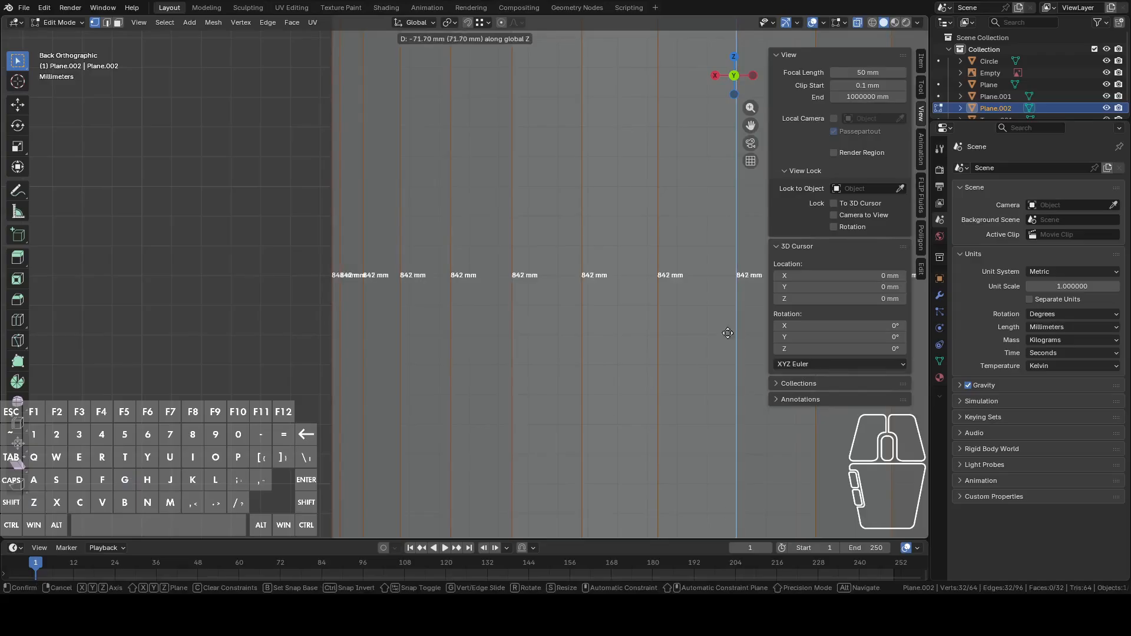
click(746, 84)
click(549, 422)
key(g)
key(z)
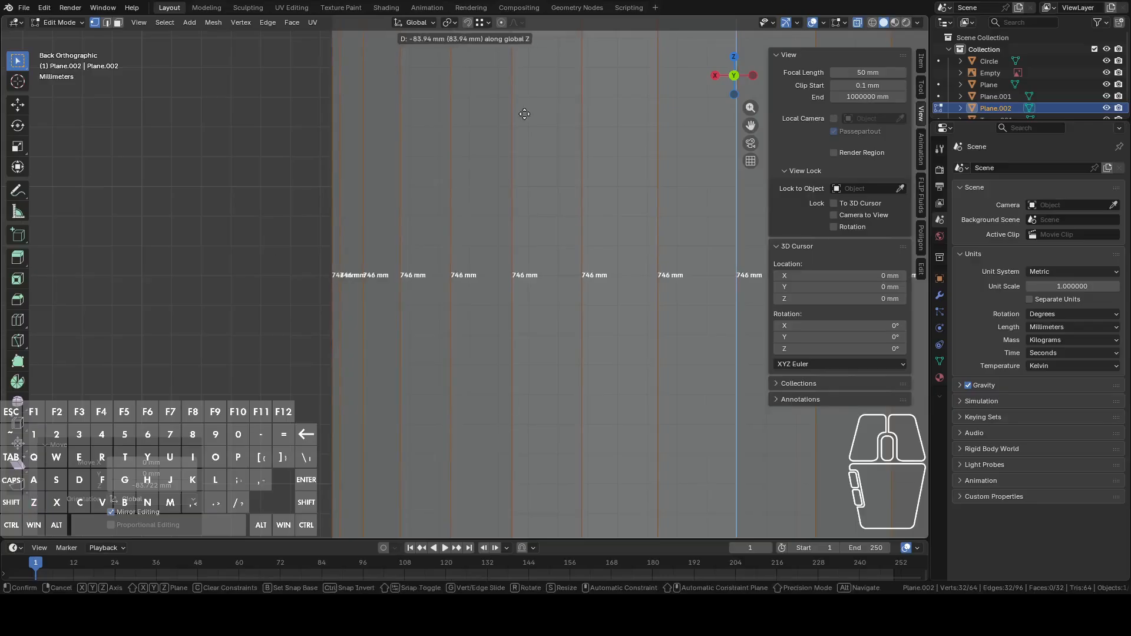
click(527, 178)
scroll(555, 200, down, 8)
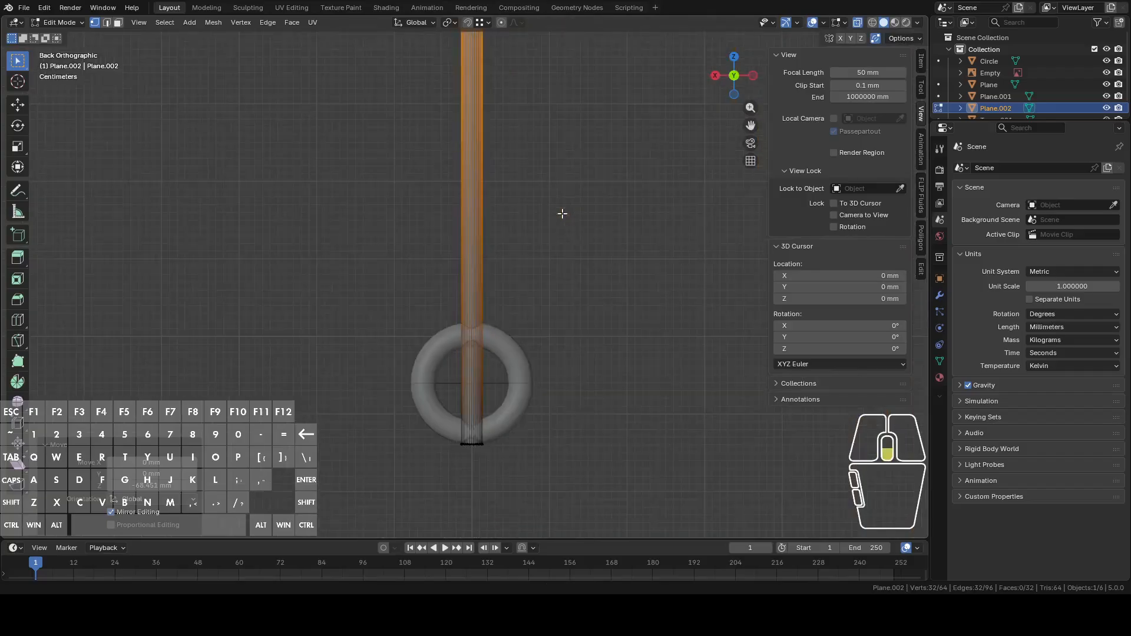
scroll(562, 214, down, 4)
key(Tab)
Step: Select the blade and its tapered base together and move them about 150 mm down along the Z axis onto the handle's upper end
shift+scroll(543, 334, up, 5)
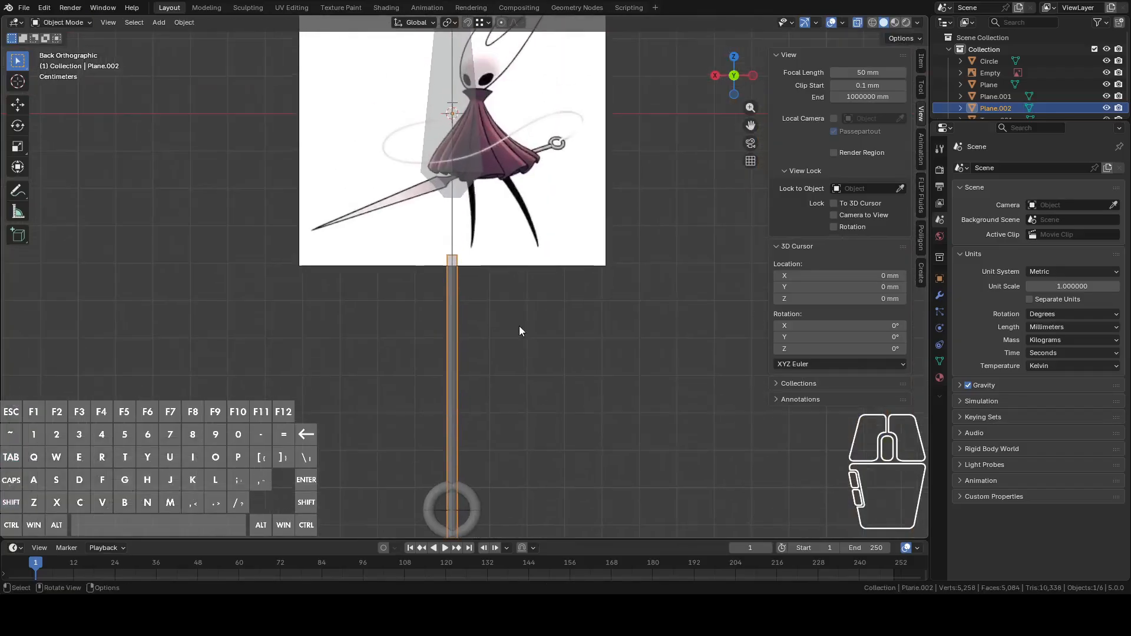
click(460, 185)
shift+click(462, 184)
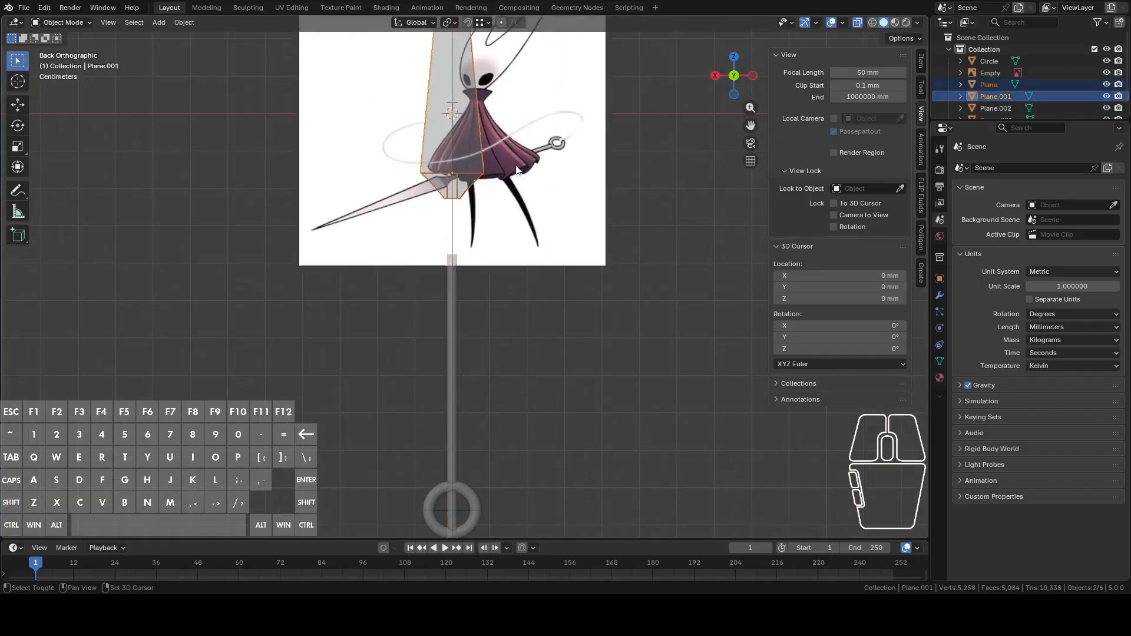
shift+scroll(669, 367, up, 4)
scroll(664, 325, up, 2)
shift+scroll(636, 285, down, 4)
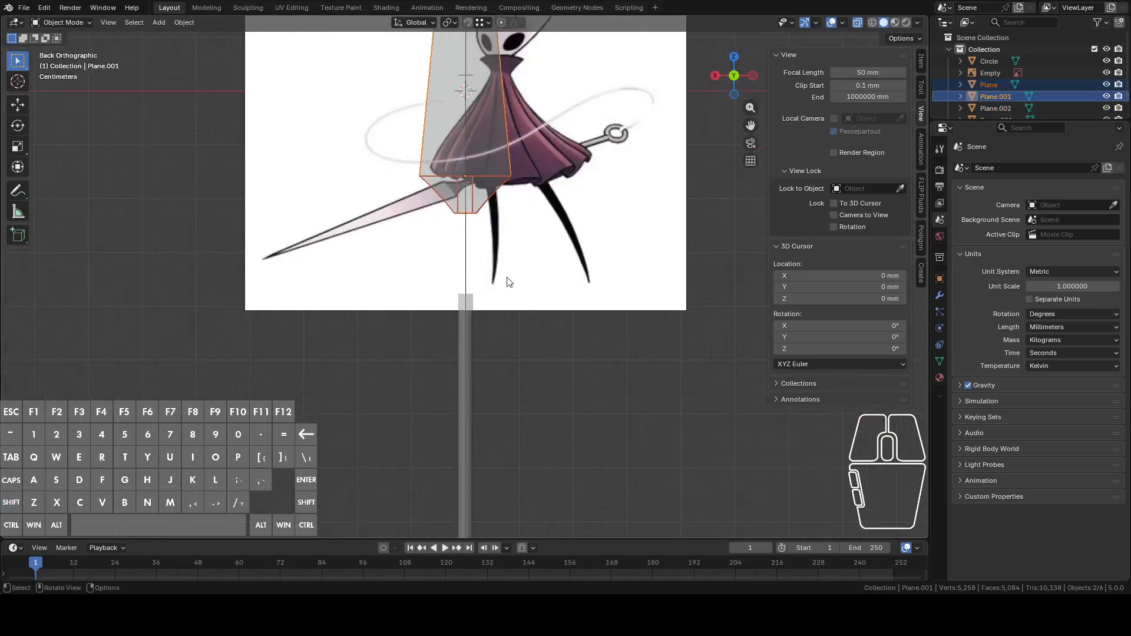
key(g)
key(z)
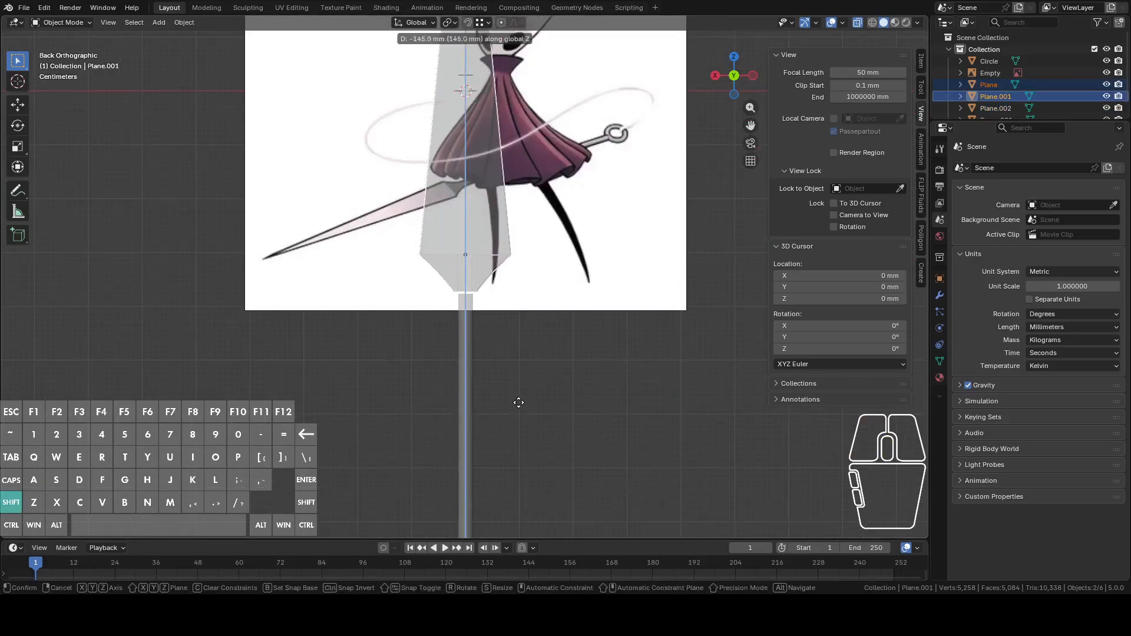
shift+click(520, 427)
scroll(520, 425, down, 6)
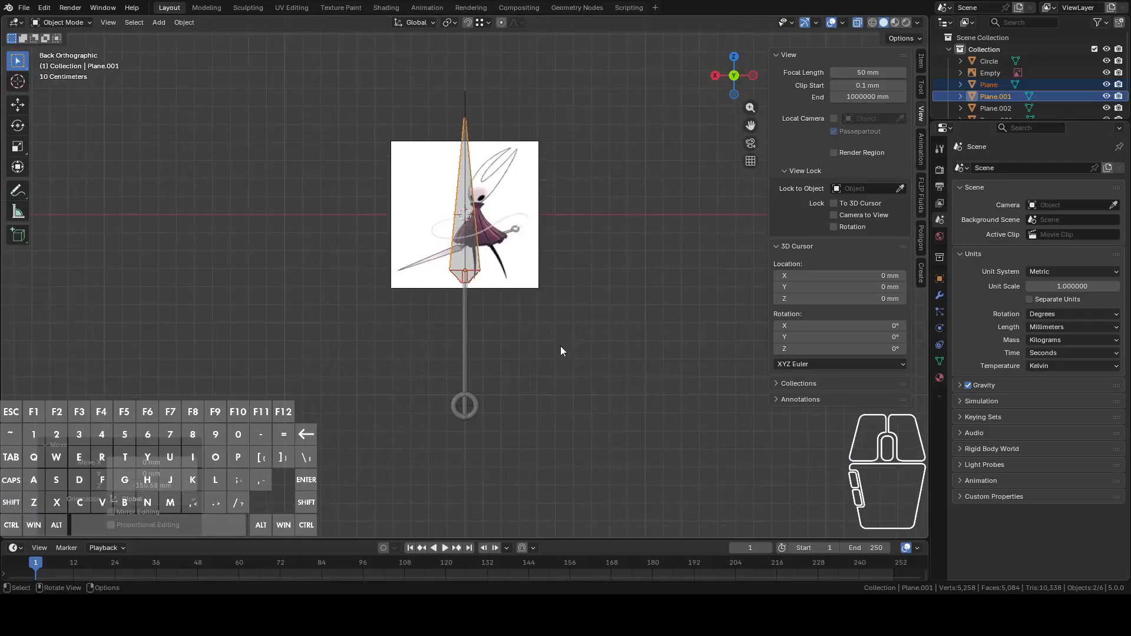
Step: Select all of the blade's tip vertices in Edit Mode
scroll(589, 296, up, 2)
click(473, 162)
shift+middle_drag(525, 144, 529, 356)
click(468, 276)
key(Tab)
scroll(471, 259, up, 5)
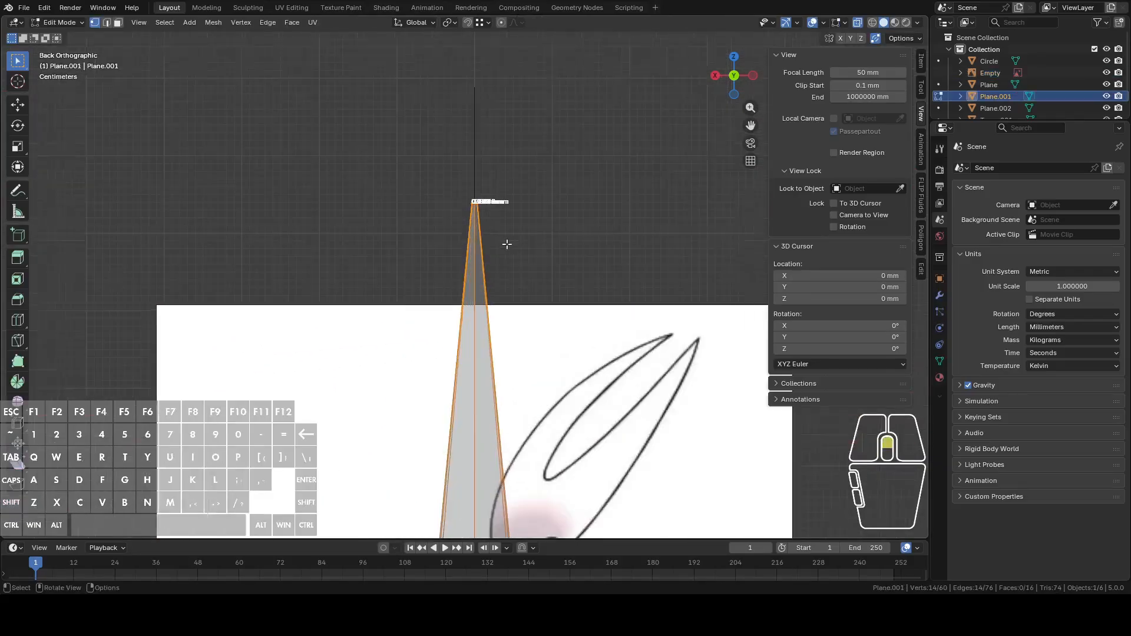
drag(403, 69, 644, 171)
shift+middle_drag(643, 171, 588, 333)
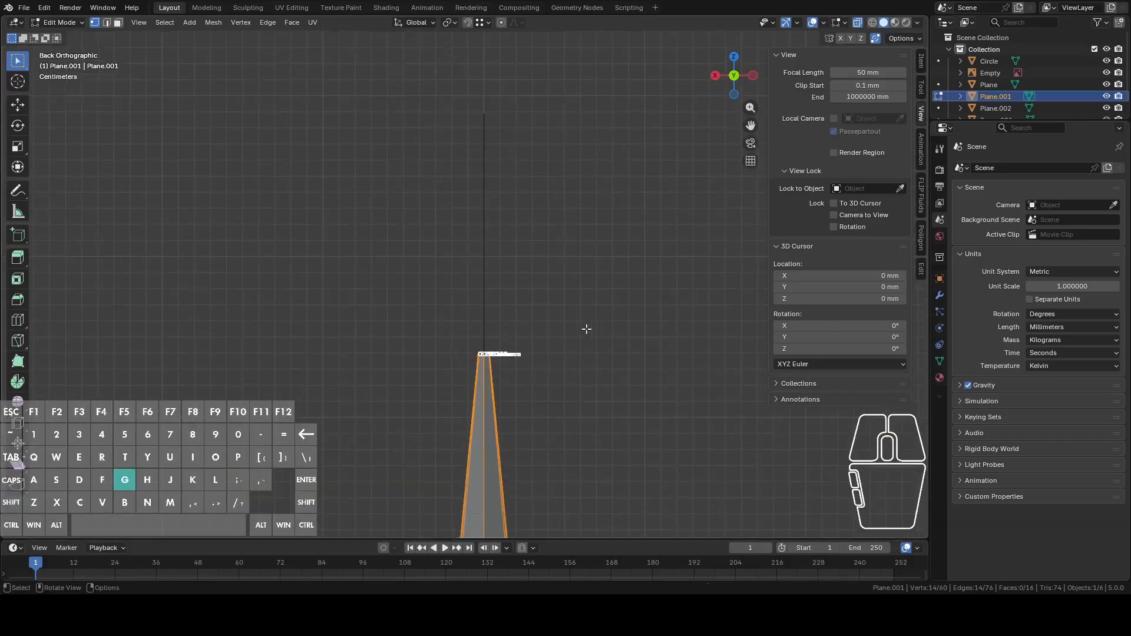
key(g)
key(z)
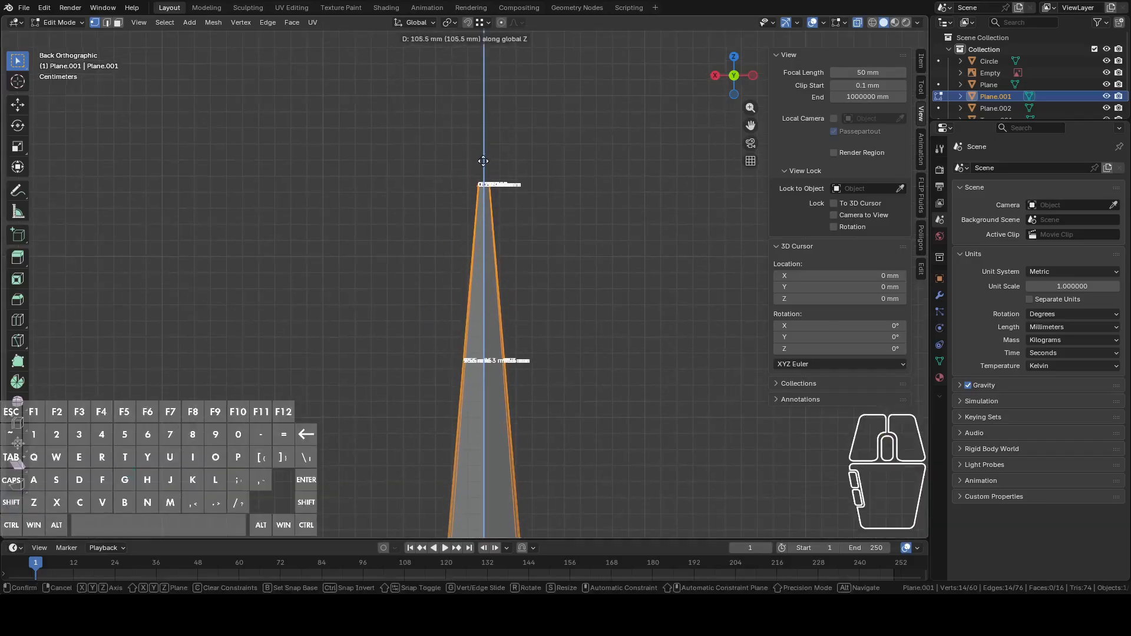
key(Escape)
key(g)
key(z)
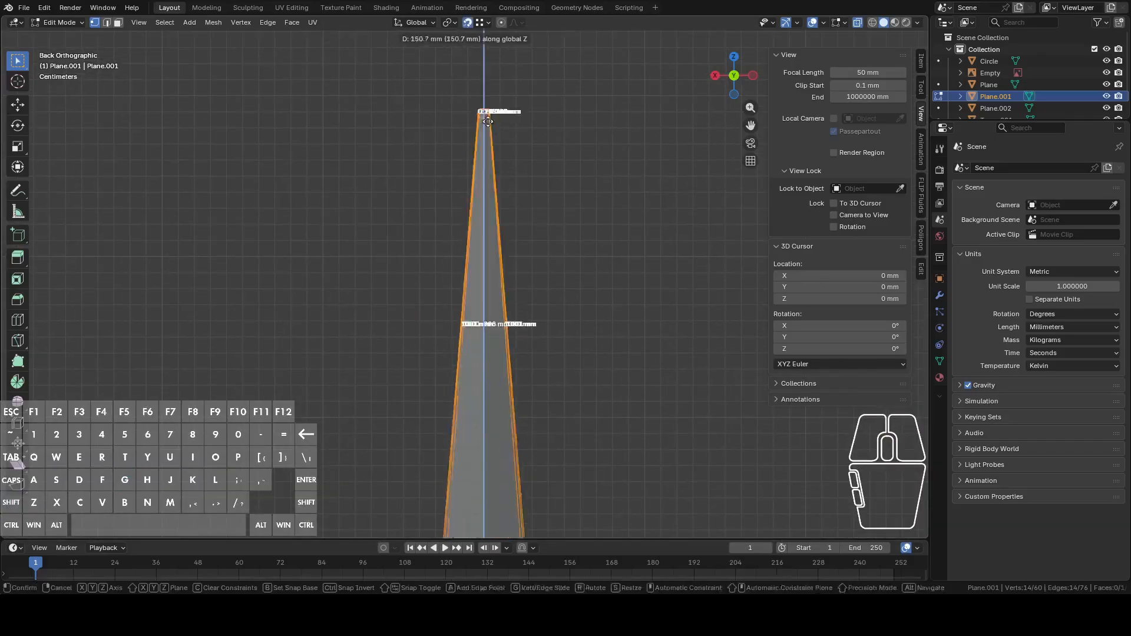
key(Escape)
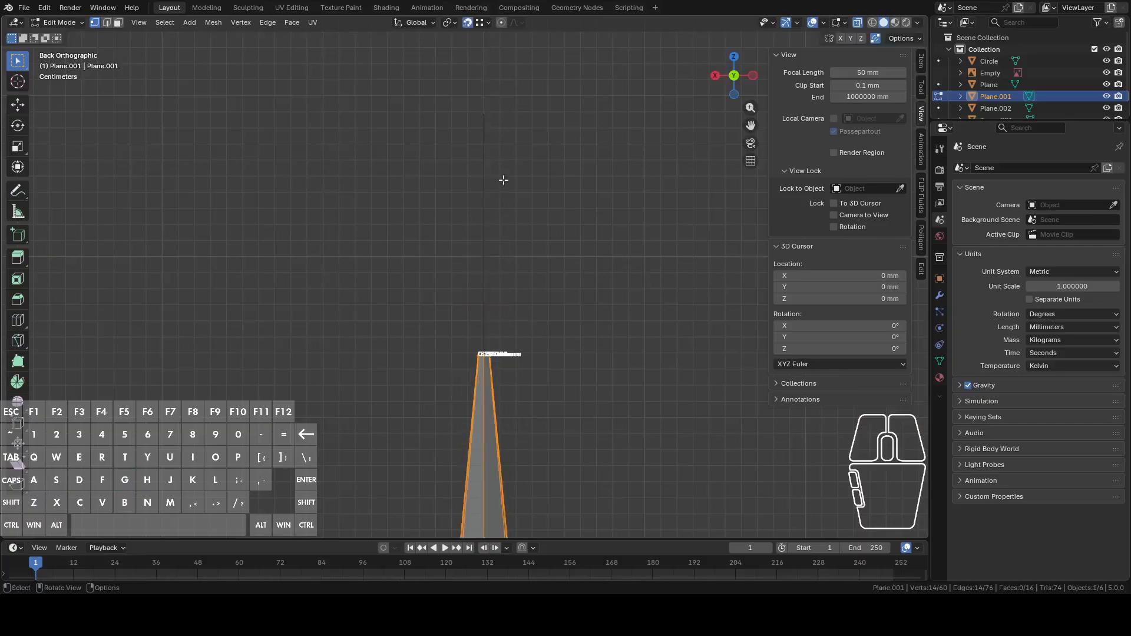
Step: With snapping on, move the blade tip 150.7 mm up along the Z axis to the guide edge's upper end, and return to Object Mode
key(g)
key(z)
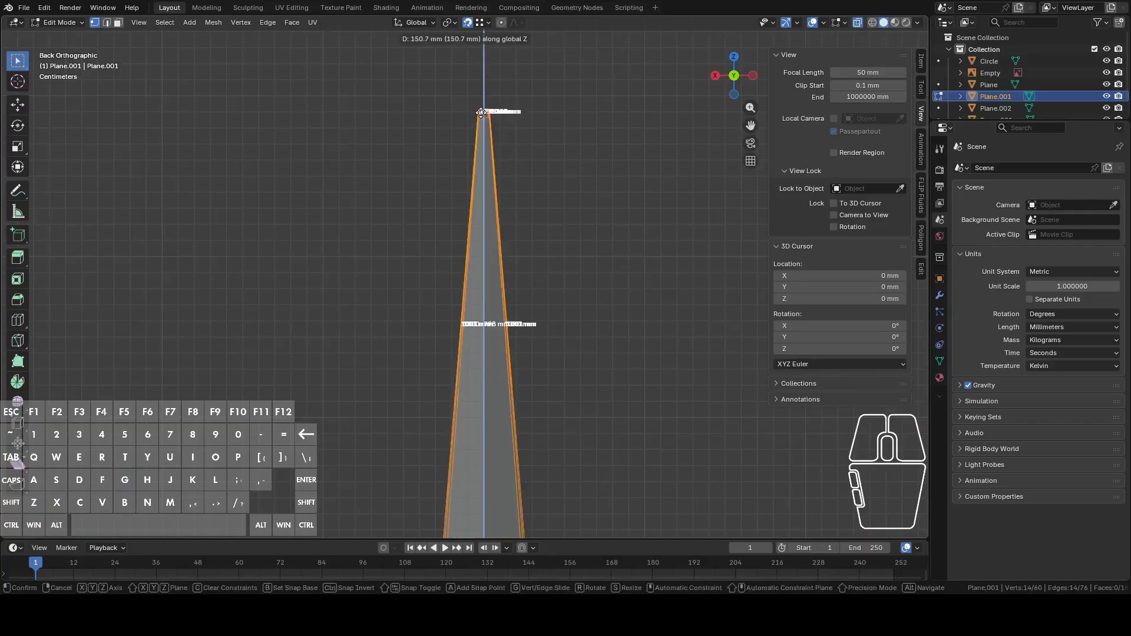
click(482, 112)
scroll(552, 310, down, 8)
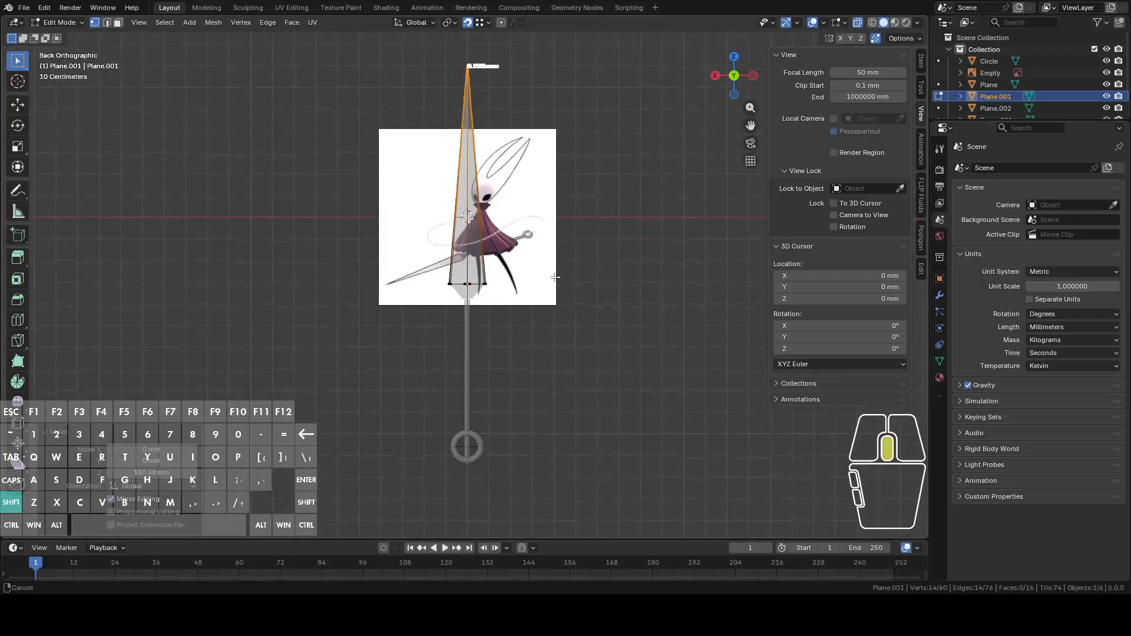
key(Tab)
Step: Examine the needle's overall shape and the joint between blade, tapered base and handle, viewing the blade and base together in Edit Mode
middle_drag(563, 299, 622, 339)
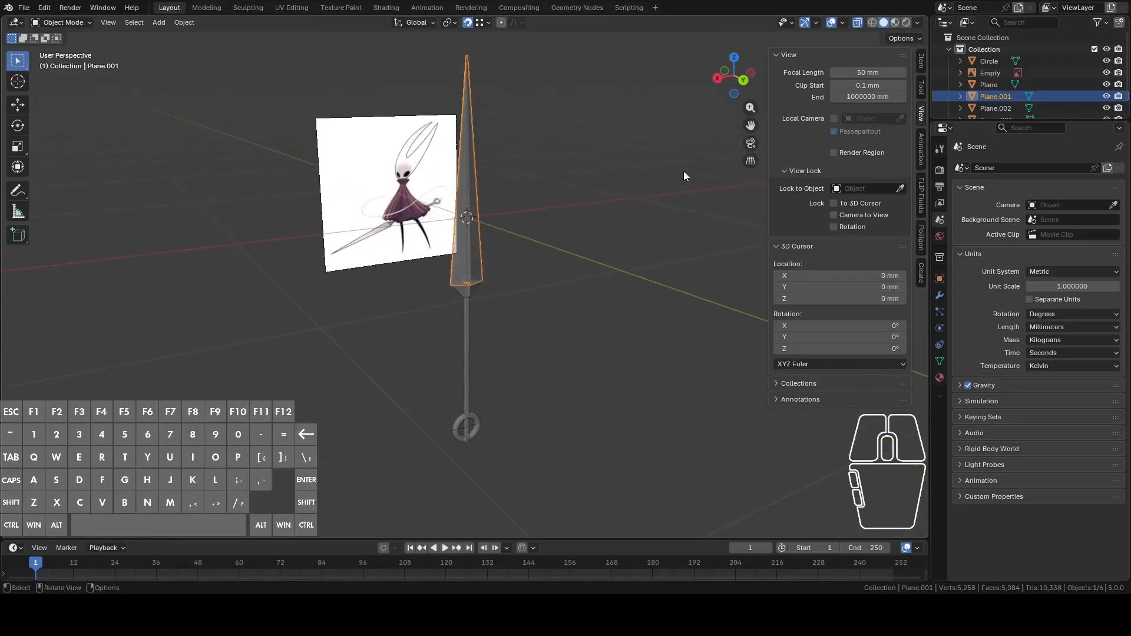
click(743, 80)
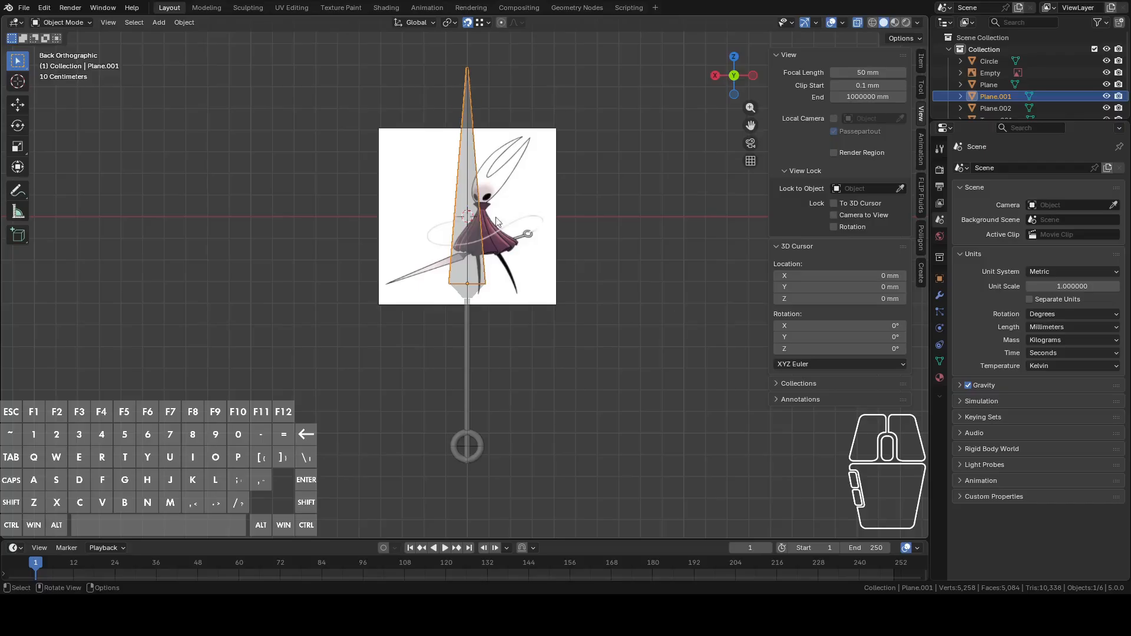
scroll(484, 317, up, 6)
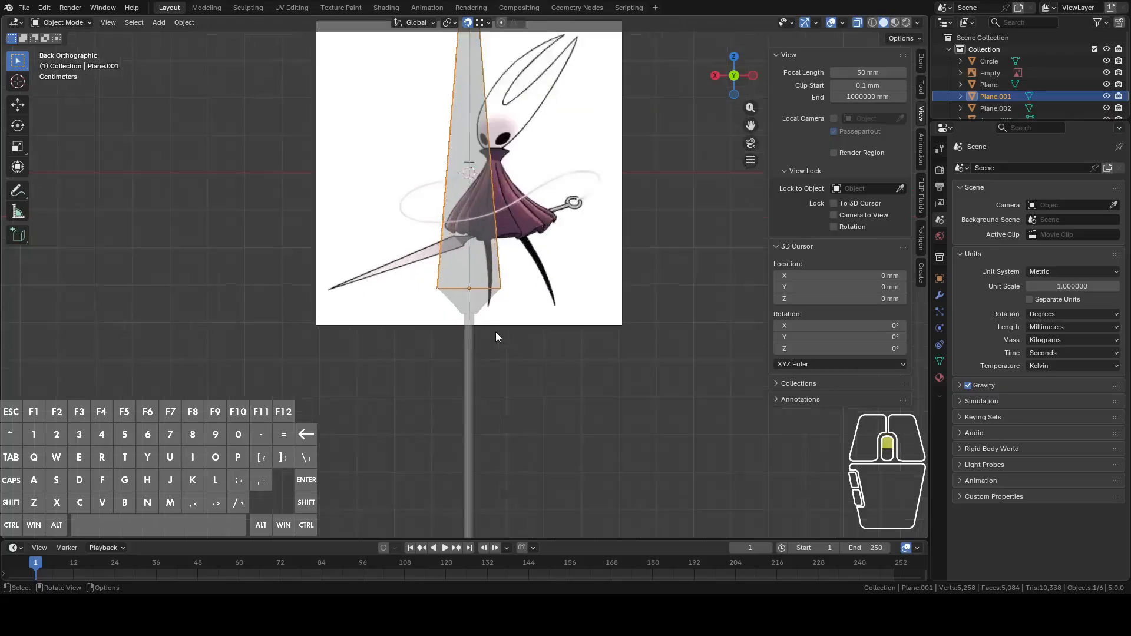
key(Tab)
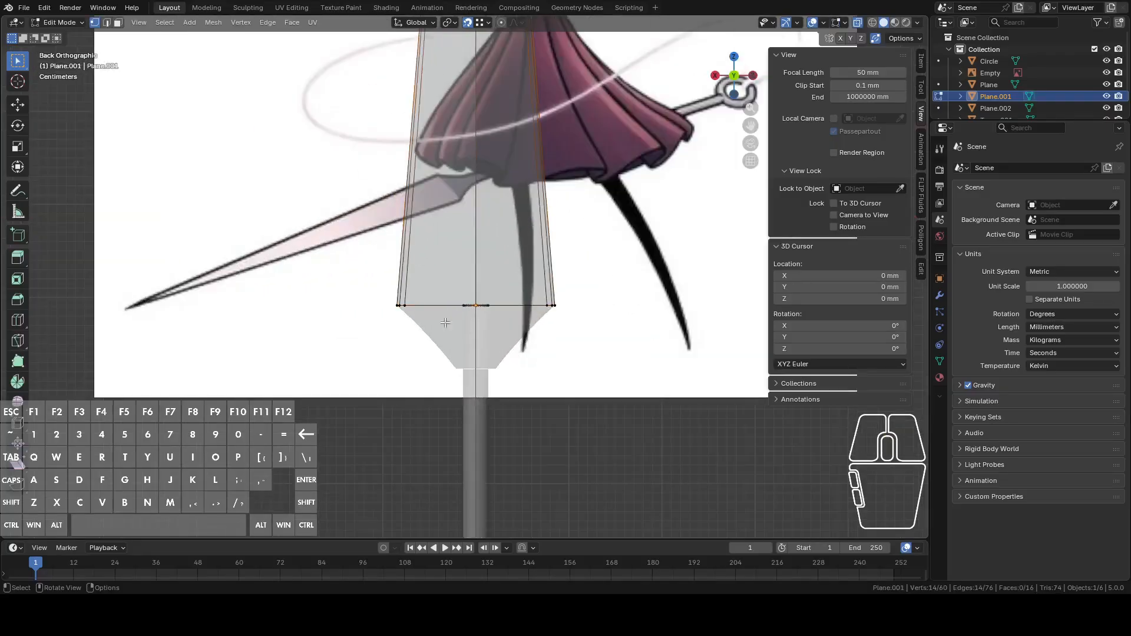
key(Tab)
click(453, 335)
shift+click(450, 271)
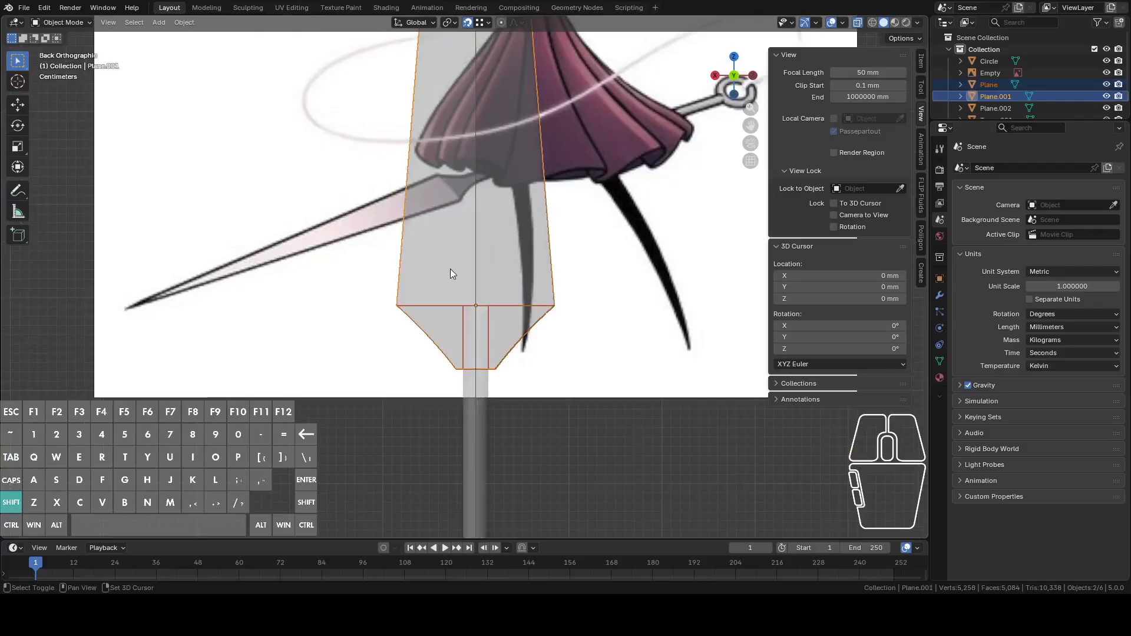
key(Tab)
middle_drag(477, 310, 503, 344)
scroll(505, 356, up, 5)
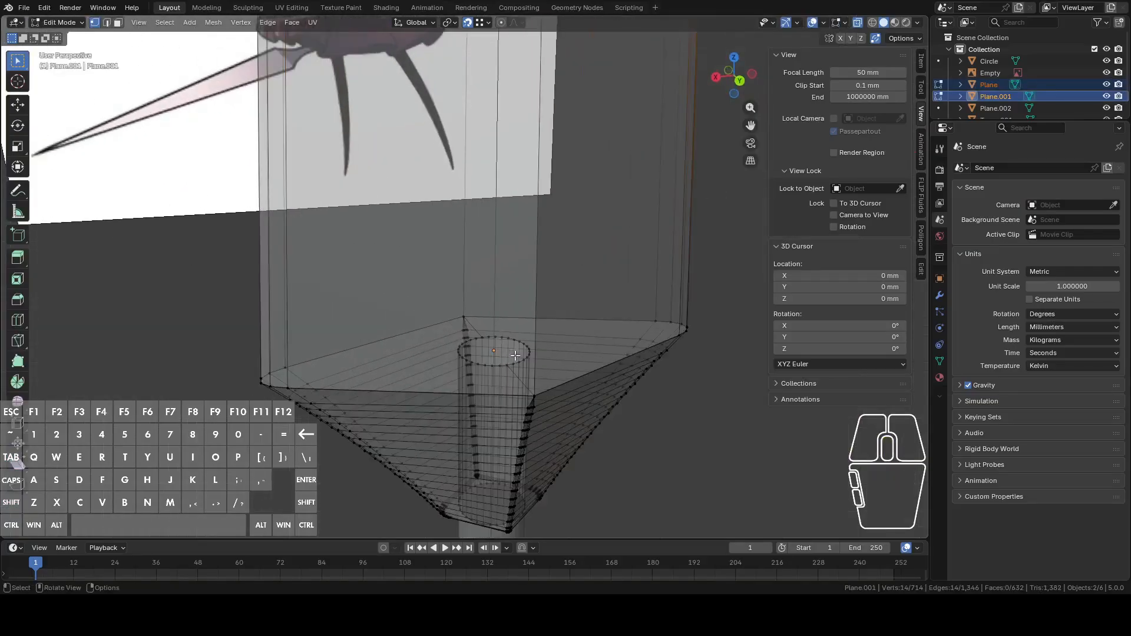
click(739, 80)
scroll(545, 200, down, 6)
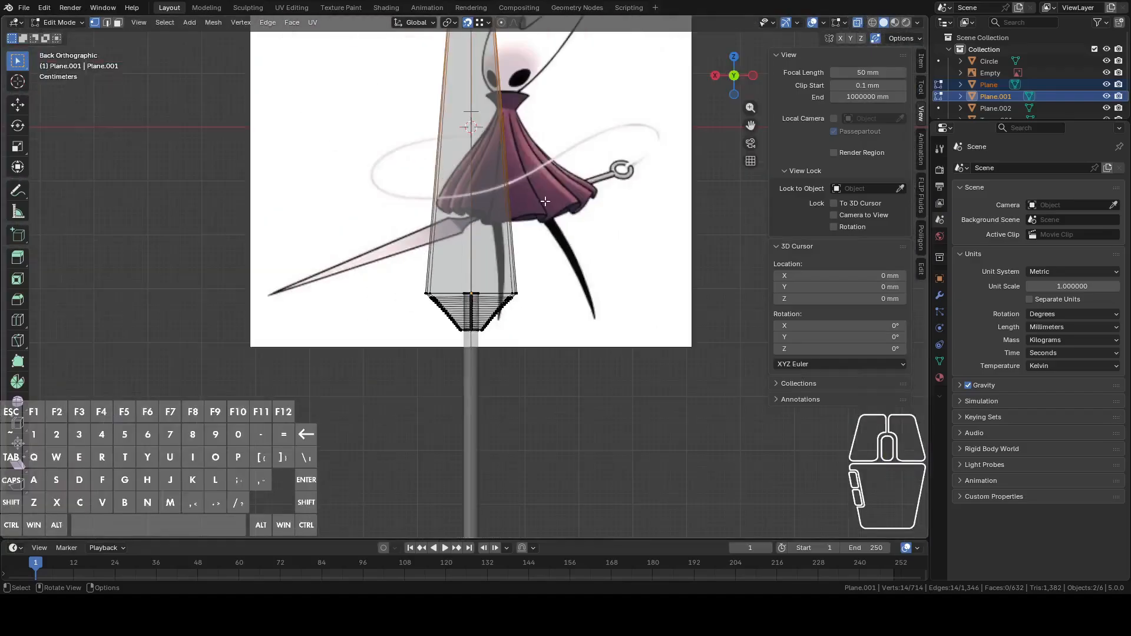
key(Tab)
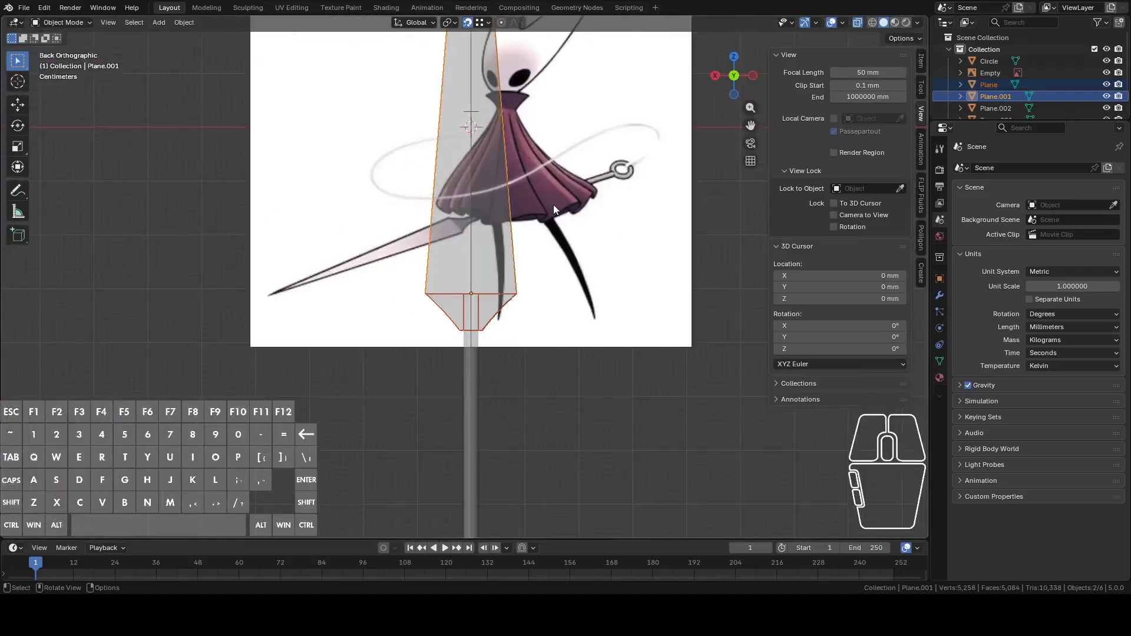
scroll(553, 206, down, 4)
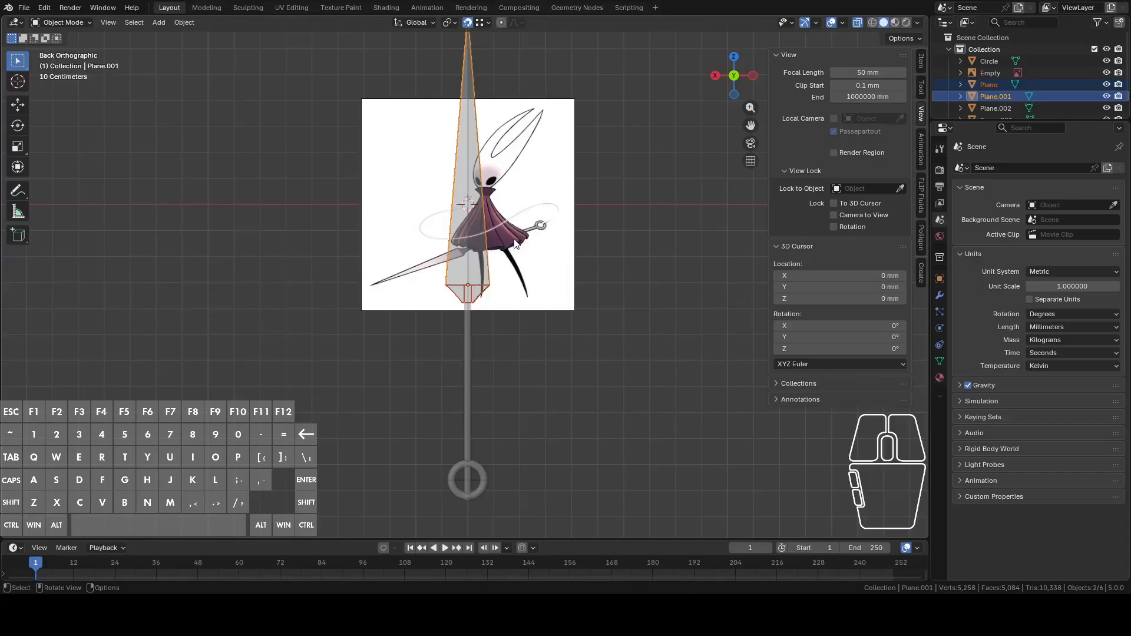
middle_drag(514, 251, 556, 224)
key(Tab)
key(Tab)
scroll(512, 306, up, 4)
key(Tab)
key(Tab)
Step: Raise the handle's lower end loop along the Z axis to the ring's upper edge, and return to Object Mode
click(424, 325)
key(Tab)
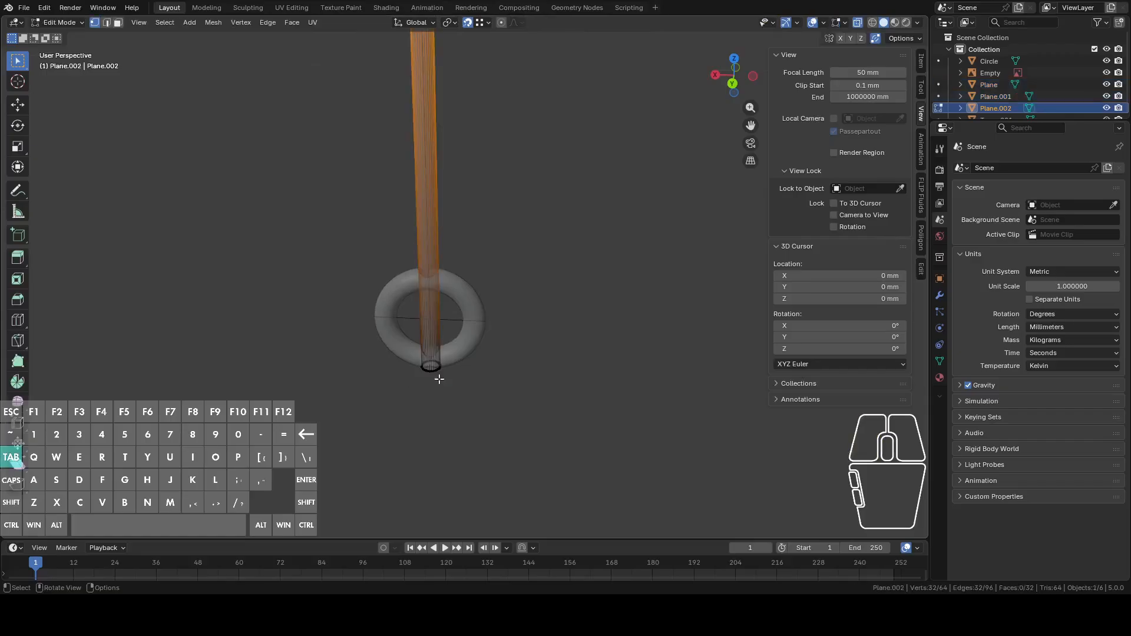
alt+click(446, 380)
key(g)
key(z)
click(505, 276)
key(Tab)
scroll(505, 272, down, 5)
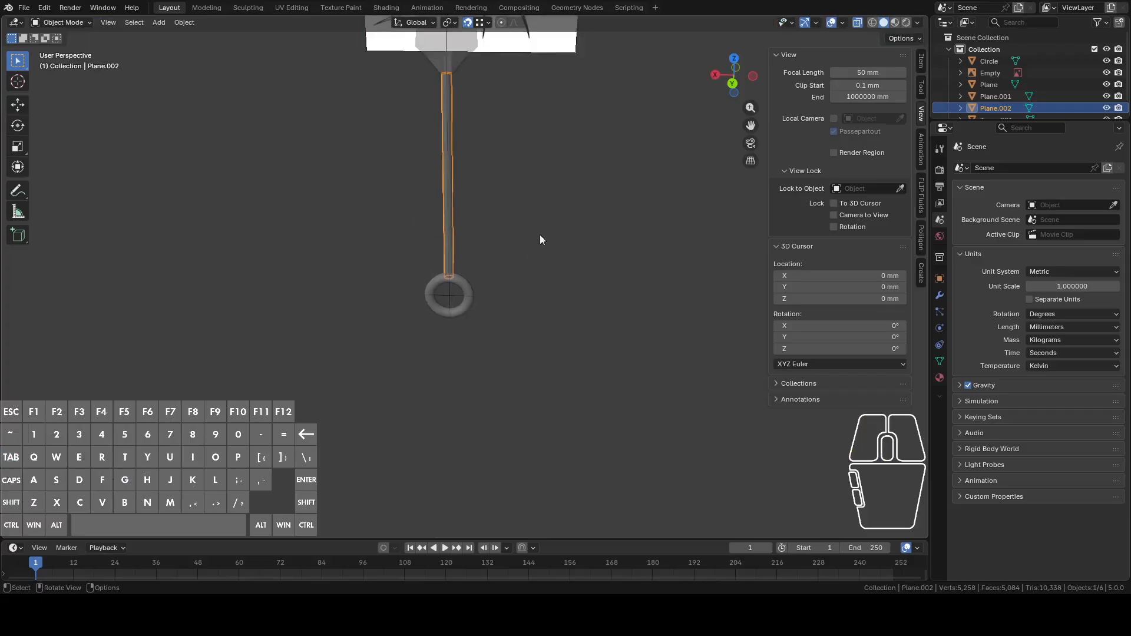
Step: Select the complete circular hole edge in the blade's underside in Edit Mode, adding the missing vertices with circle select
shift+middle_drag(589, 203, 593, 301)
click(594, 302)
mouse_move(574, 246)
middle_down()
mouse_move(639, 238)
mouse_move(575, 240)
mouse_move(581, 348)
mouse_move(593, 326)
mouse_move(657, 332)
mouse_move(656, 344)
mouse_move(602, 299)
mouse_move(582, 261)
mouse_move(465, 199)
mouse_move(534, 228)
mouse_move(634, 237)
mouse_move(526, 250)
mouse_move(583, 248)
middle_up()
scroll(567, 296, up, 6)
shift+middle_drag(550, 370, 555, 235)
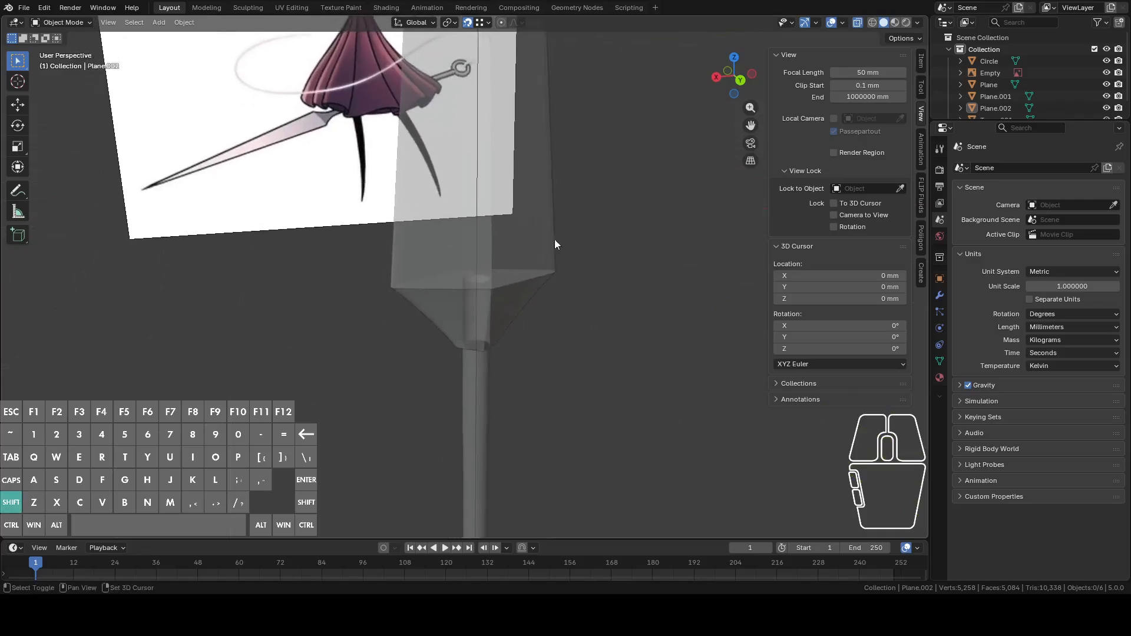
click(512, 270)
middle_drag(512, 269, 612, 357)
key(Tab)
scroll(600, 339, up, 6)
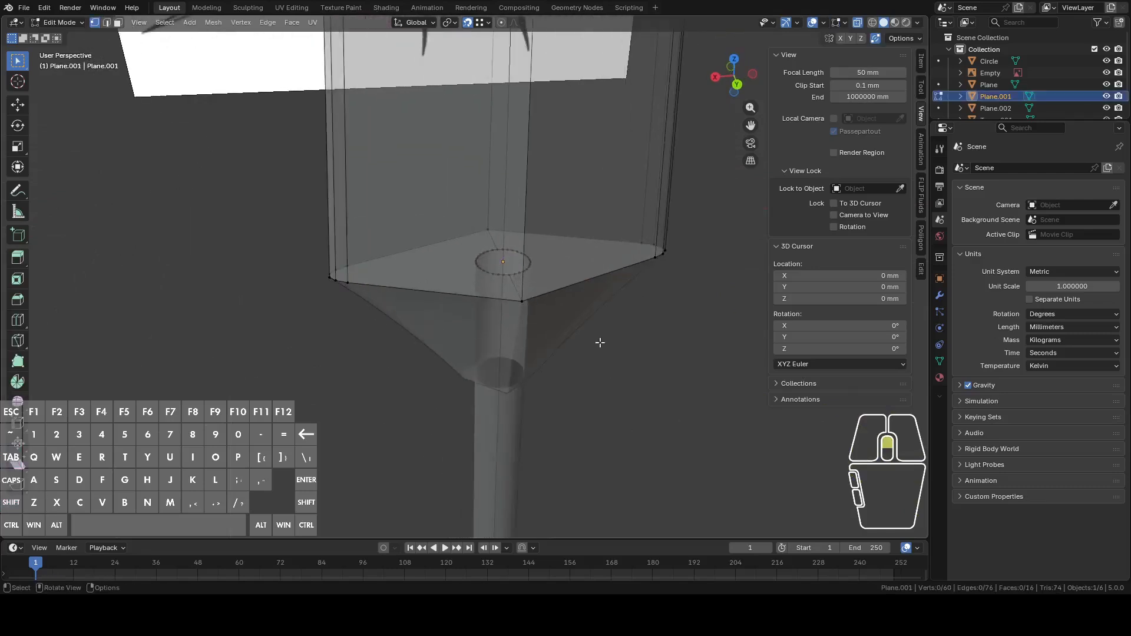
alt+click(566, 237)
alt+click(552, 238)
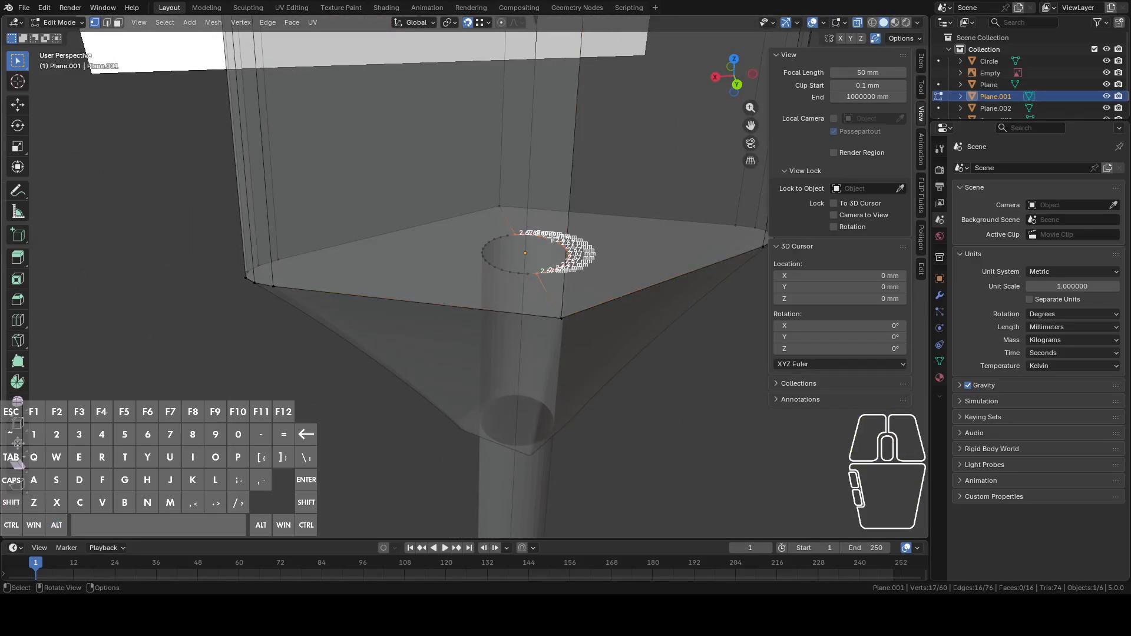
key(c)
mouse_move(507, 260)
mouse_down()
mouse_move(522, 268)
mouse_move(495, 239)
mouse_move(541, 240)
mouse_move(536, 274)
mouse_up()
key(Escape)
scroll(536, 259, down, 8)
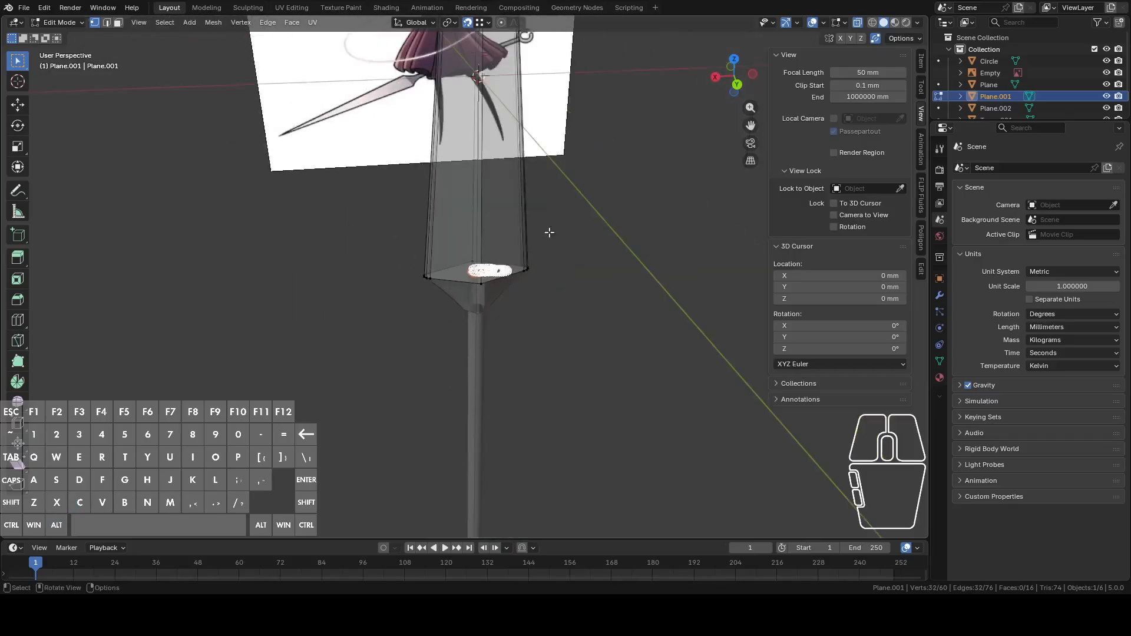
Step: Extrude the hole's edge loop up along the Z axis into the blade, and move the new top loop further up
key(e)
key(z)
click(543, 70)
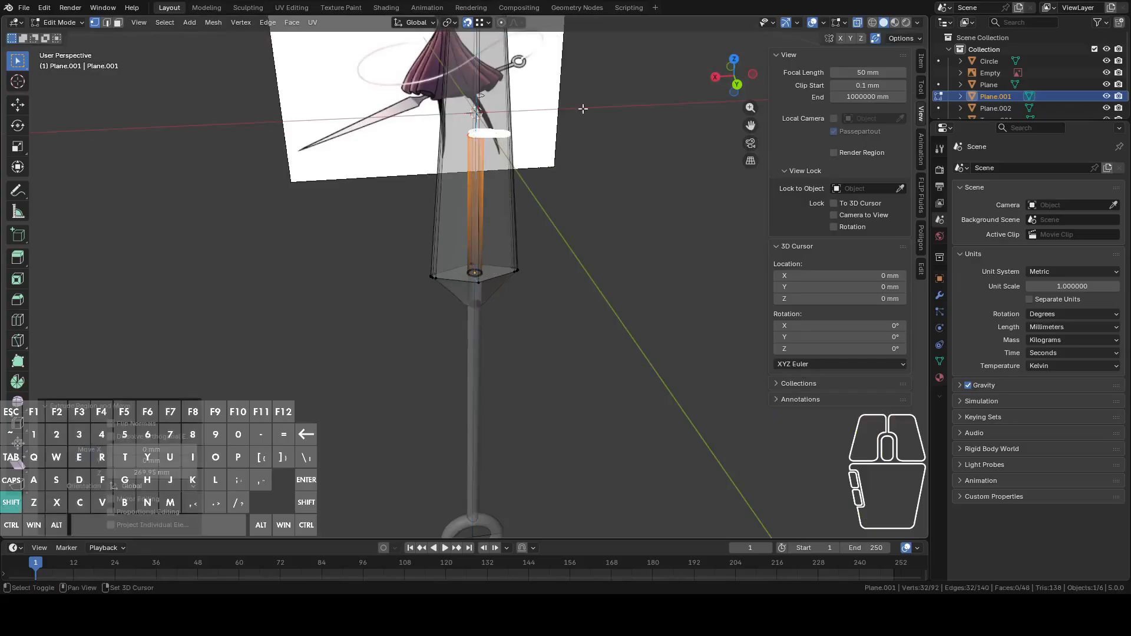
shift+middle_drag(581, 108, 573, 363)
key(g)
key(z)
click(823, 73)
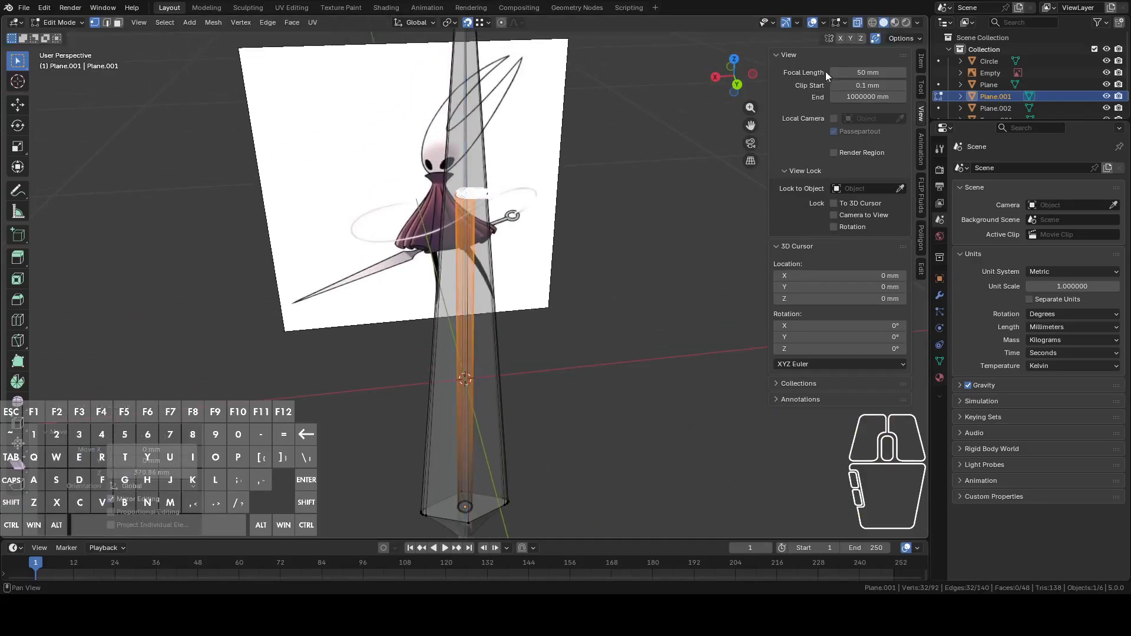
Step: Check with X-ray off where the channel pokes through the blade, and lower its top loop about 53 mm along Z in right view
click(856, 27)
middle_drag(662, 157, 573, 316)
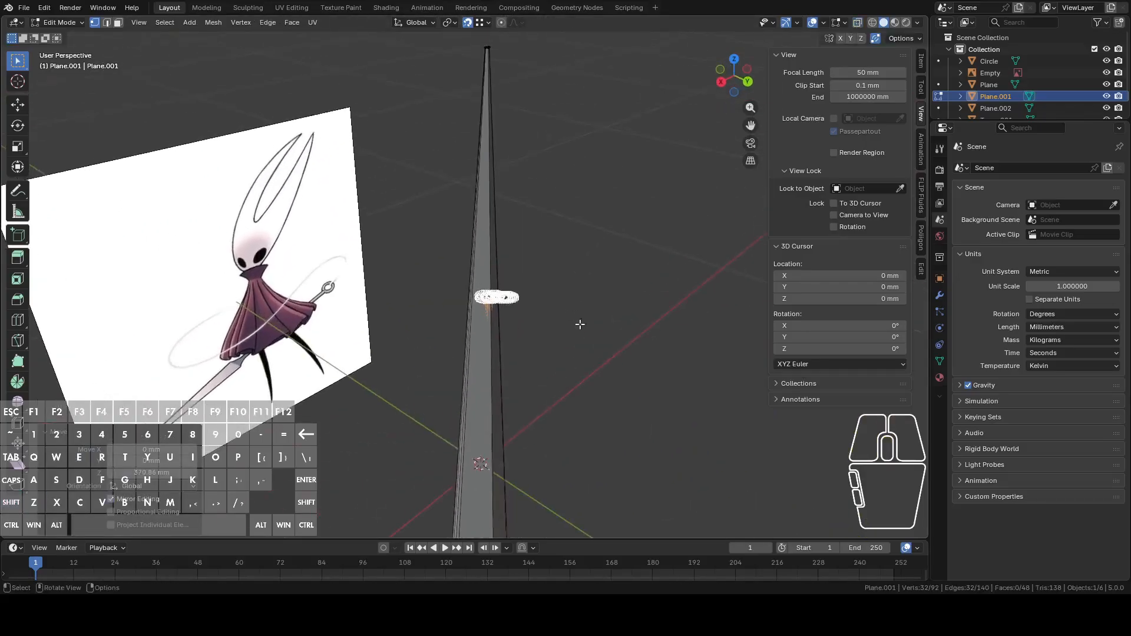
scroll(641, 334, up, 7)
shift+middle_drag(641, 334, 618, 242)
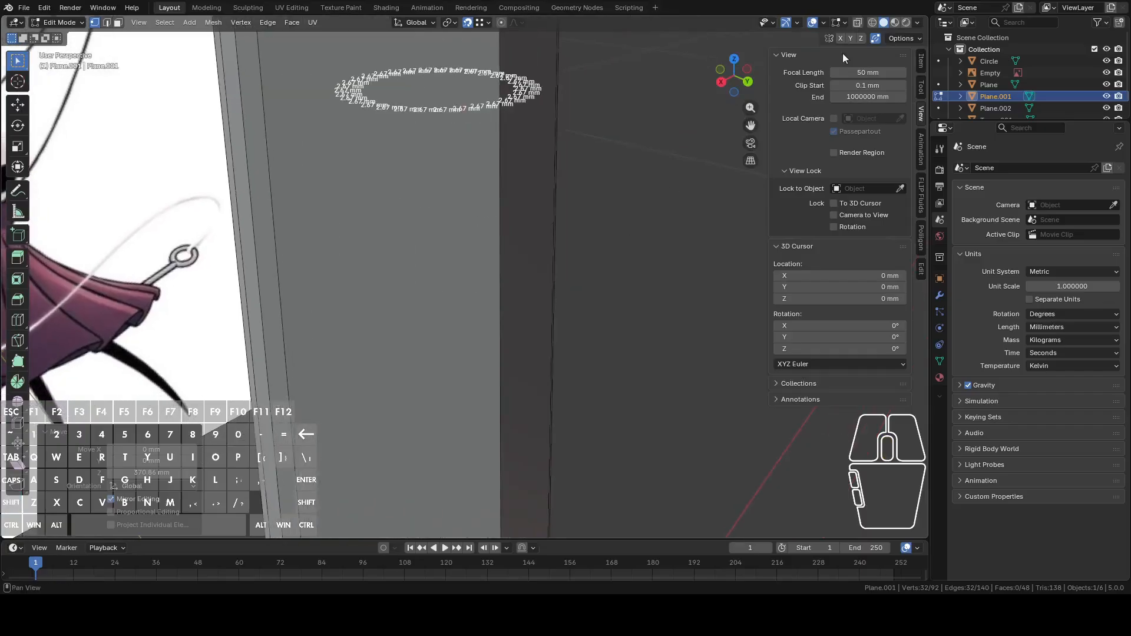
click(857, 23)
click(724, 84)
shift+middle_drag(593, 159, 326, 458)
shift+middle_drag(599, 367, 610, 216)
key(g)
key(z)
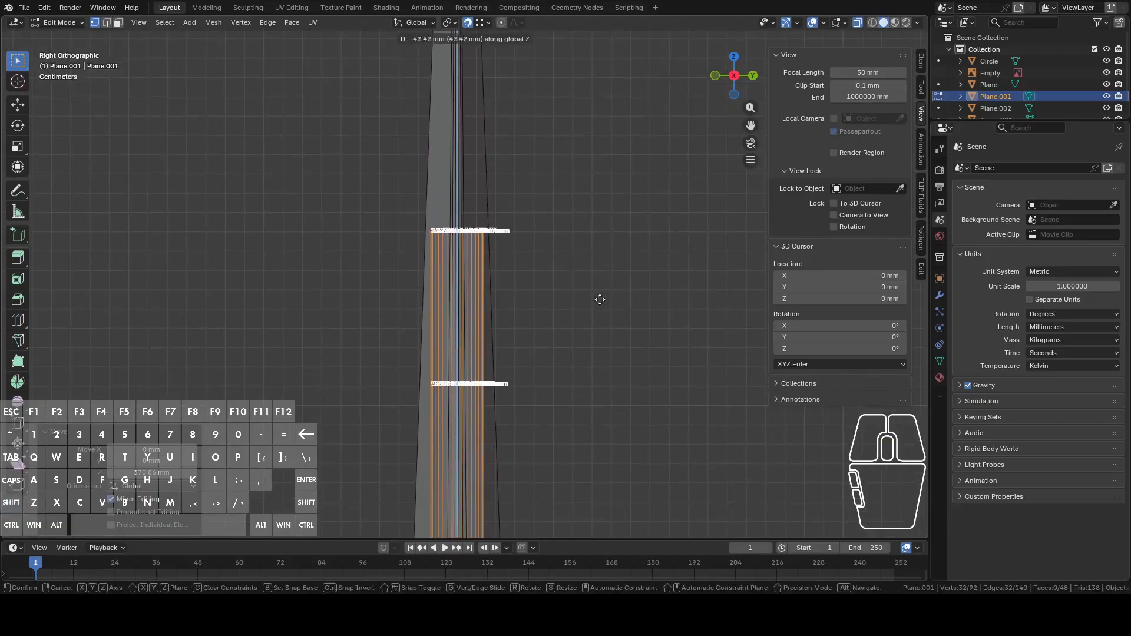
click(598, 312)
Step: Measure the wall beside the channel's top by extruding a rim vertex along the Y axis to the blade's face, and undo the extrusion
scroll(599, 311, up, 4)
scroll(602, 303, up, 2)
key(1)
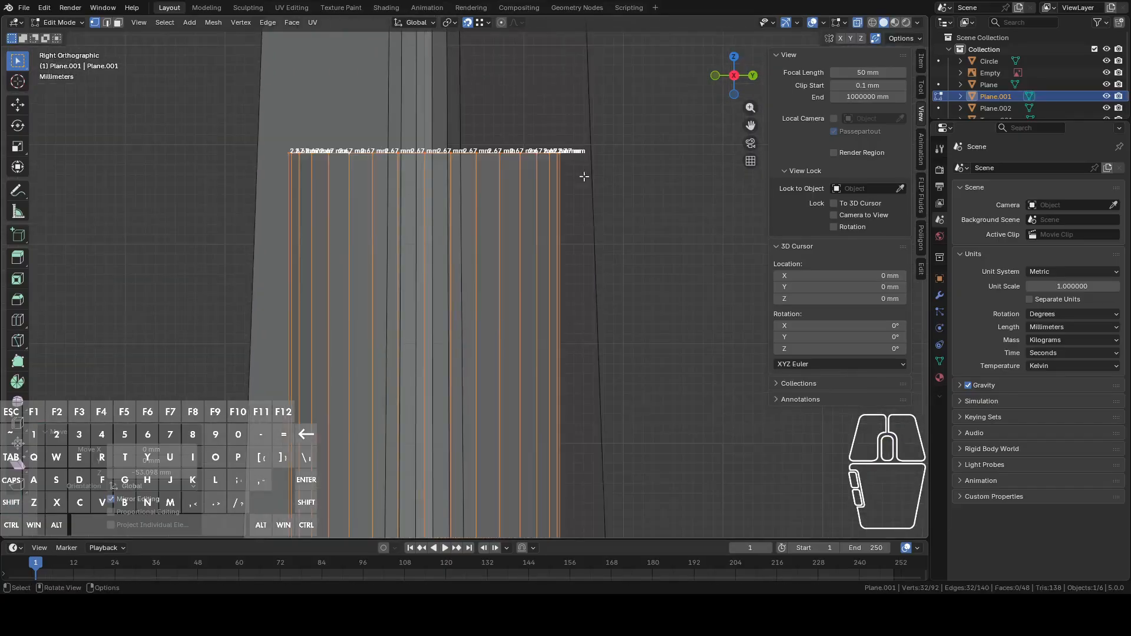
click(579, 152)
key(e)
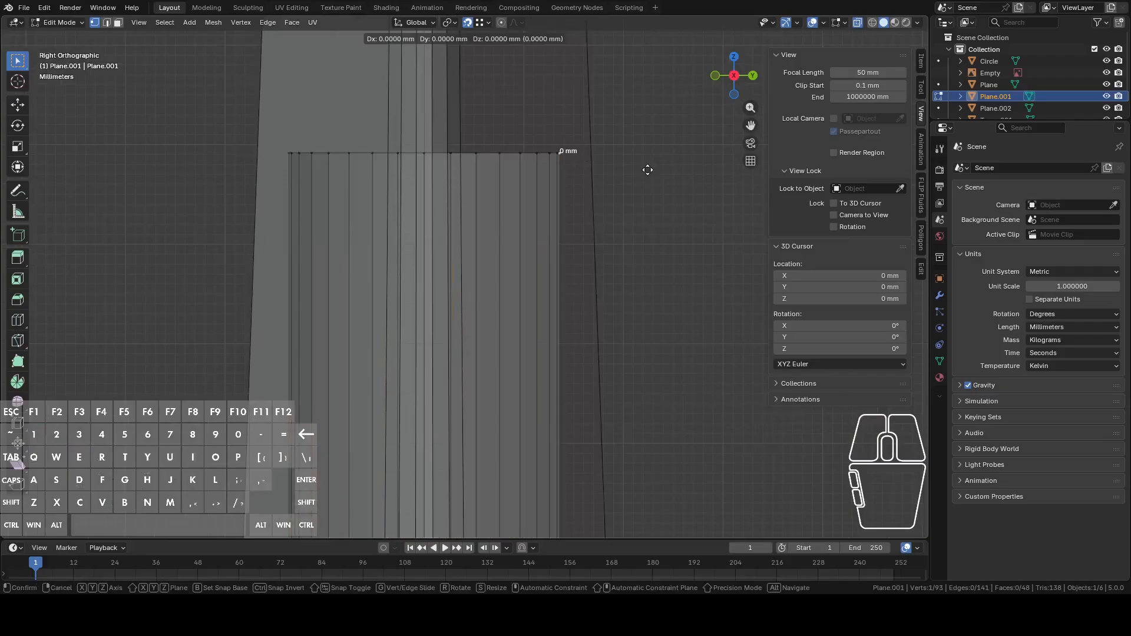
key(y)
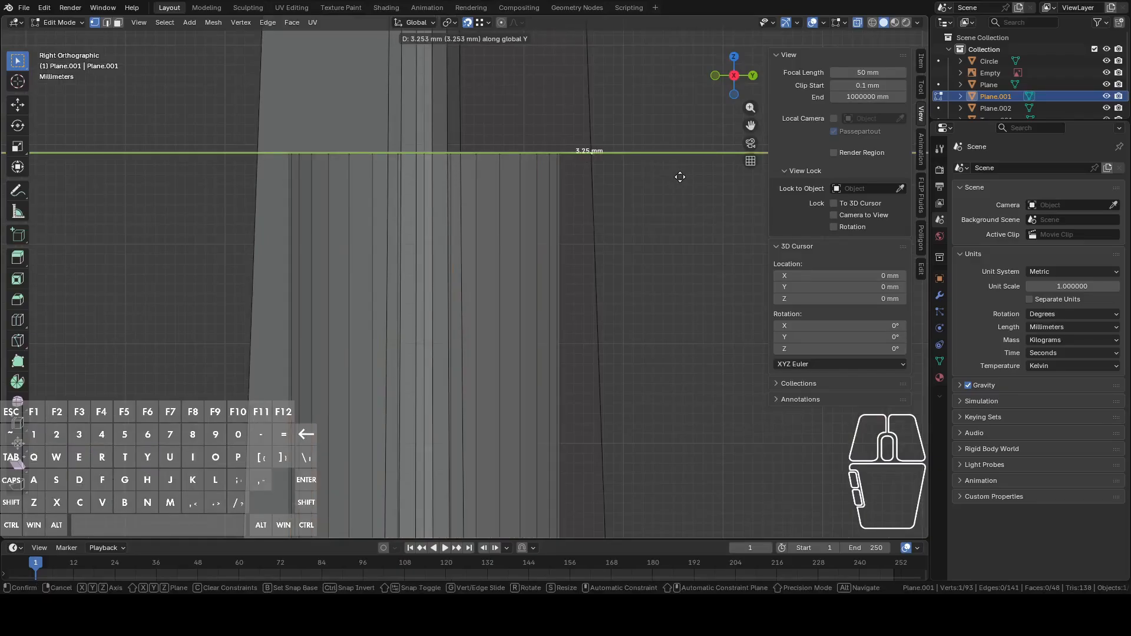
click(680, 177)
middle_drag(676, 177, 721, 158)
scroll(637, 281, down, 2)
key(ctrl+z)
key(ctrl+z)
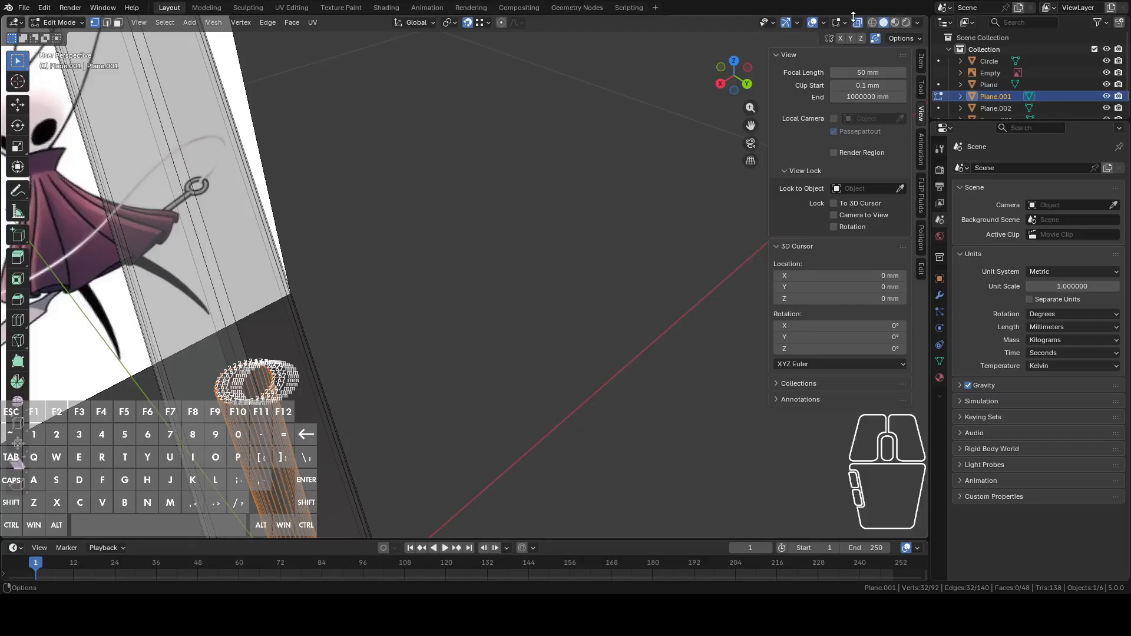
Step: Examine the channel's top inside the blade from several sides, with X-ray off and on
middle_drag(447, 265, 506, 330)
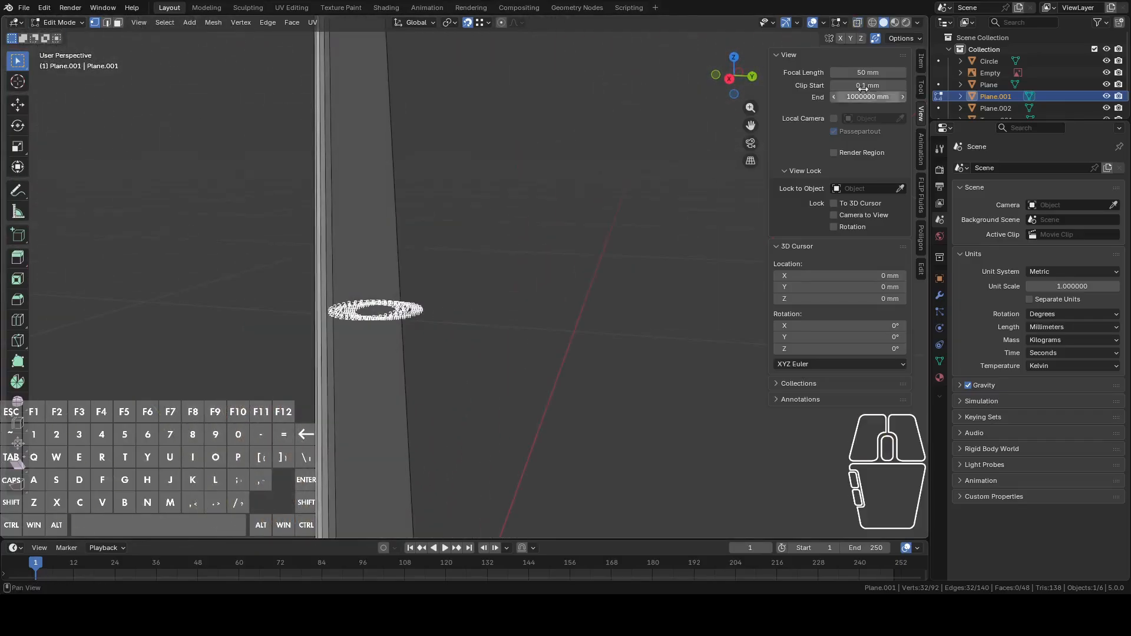
click(859, 23)
middle_drag(594, 253, 594, 349)
middle_drag(465, 328, 412, 277)
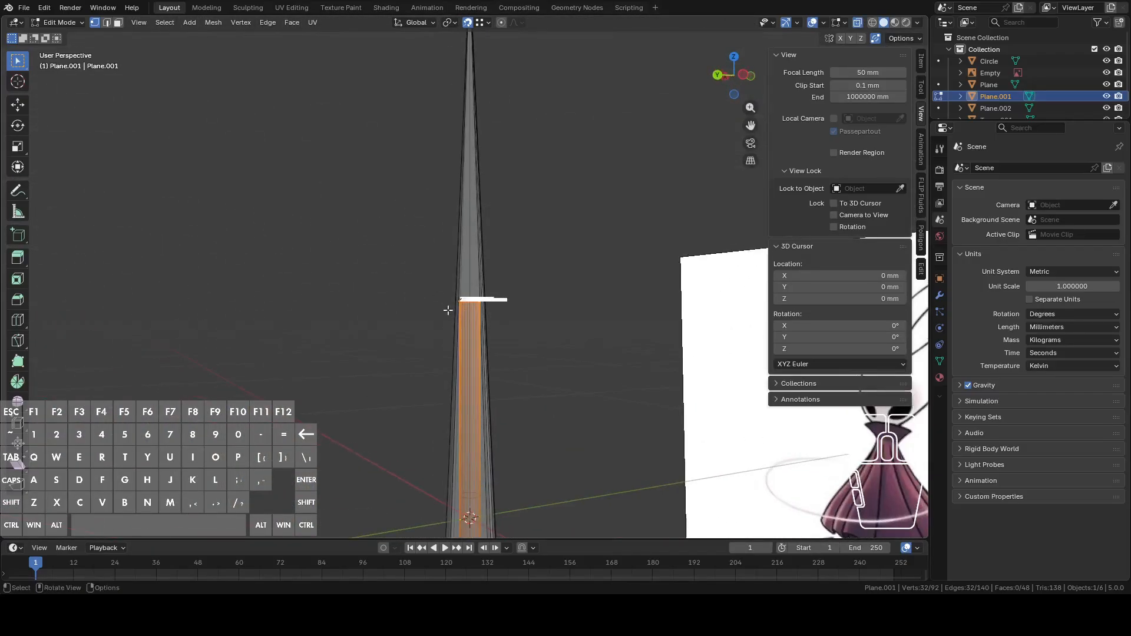
middle_drag(502, 247, 458, 195)
middle_drag(452, 266, 490, 369)
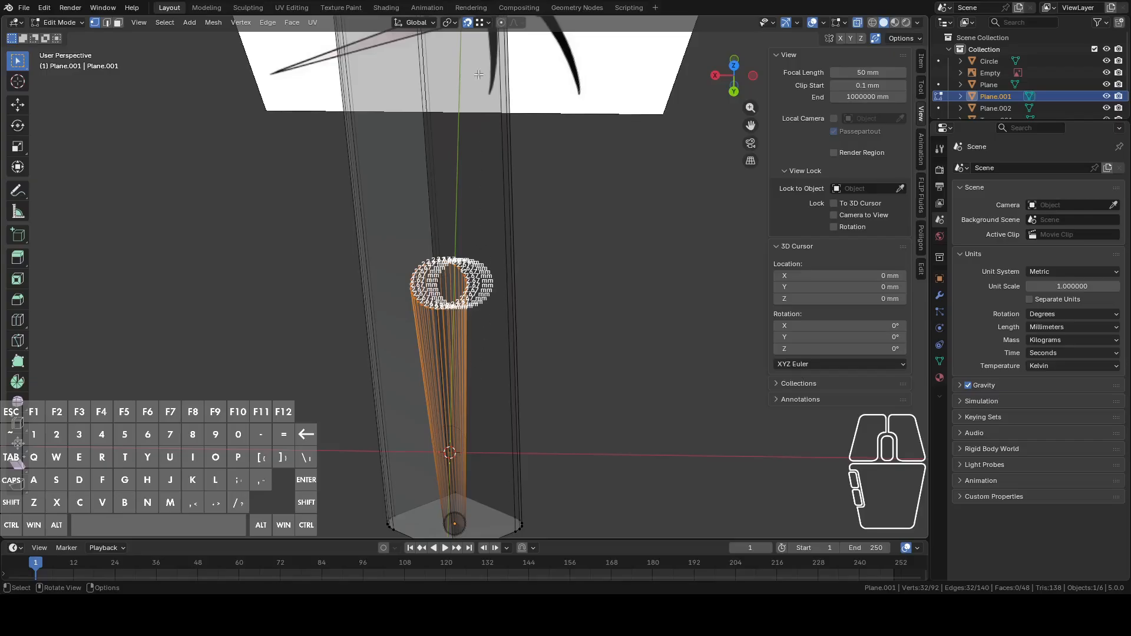
scroll(502, 185, down, 2)
shift+middle_drag(520, 285, 527, 347)
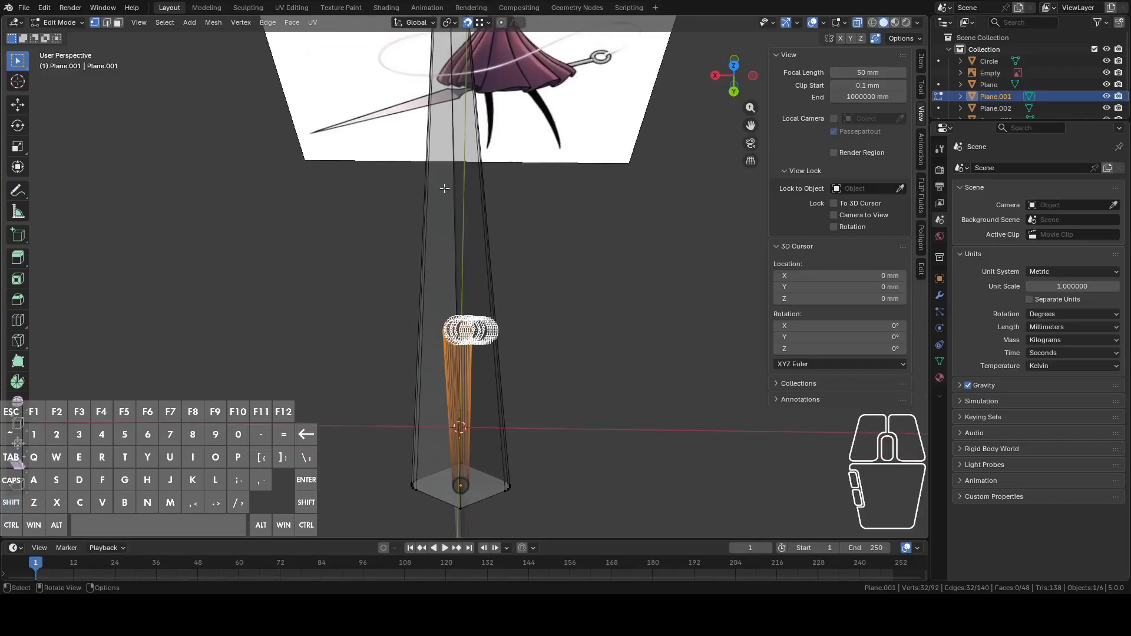
Step: Examine the whole channel inside the blade from several angles, from its top loop down to the hole in the base
middle_drag(438, 412, 471, 342)
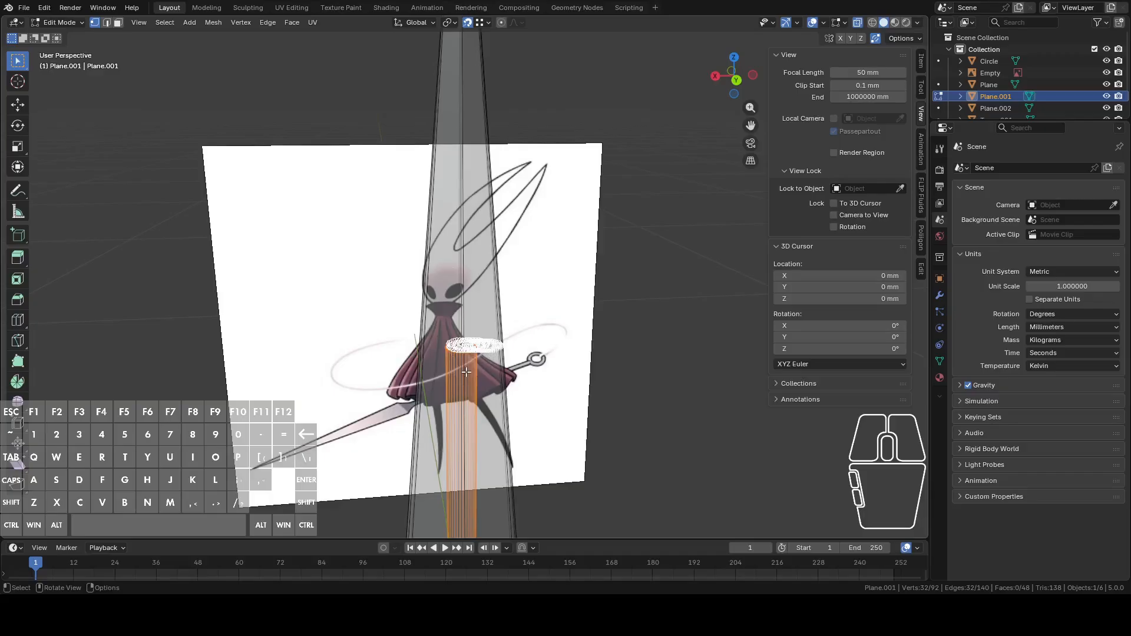
scroll(465, 372, down, 5)
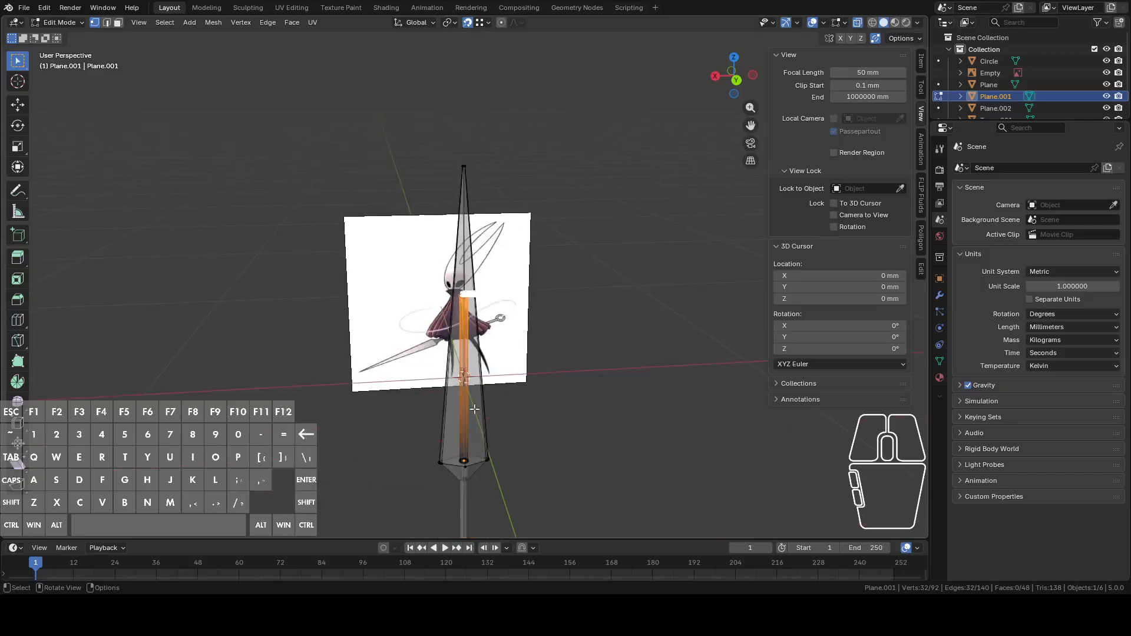
scroll(490, 458, up, 2)
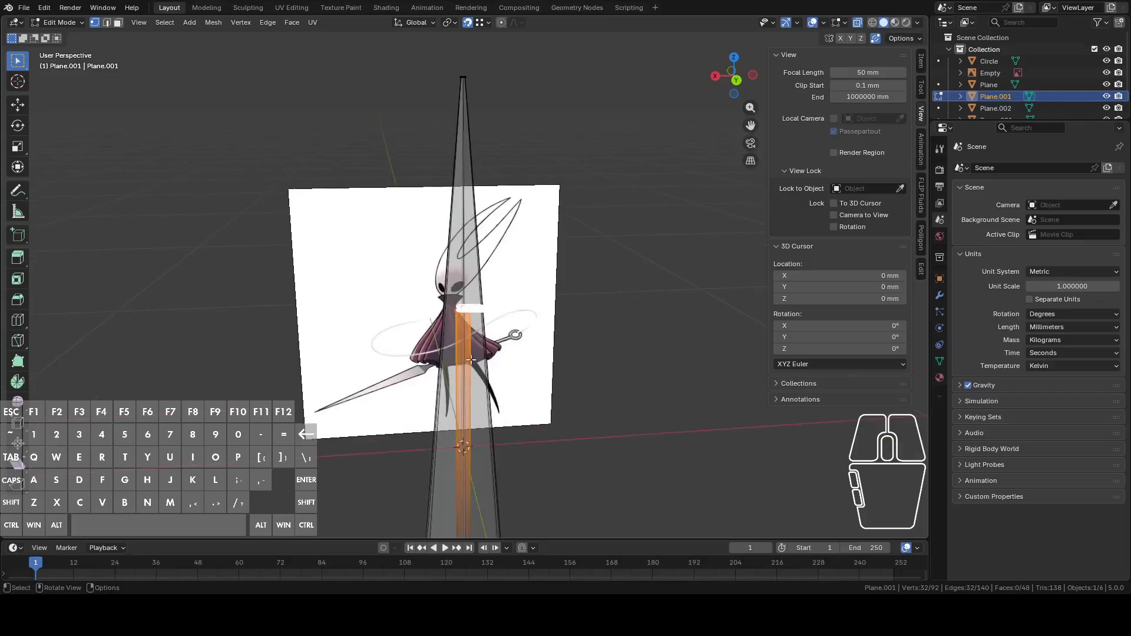
middle_drag(562, 457, 529, 473)
shift+middle_drag(550, 434, 549, 253)
scroll(496, 358, up, 2)
scroll(488, 375, up, 2)
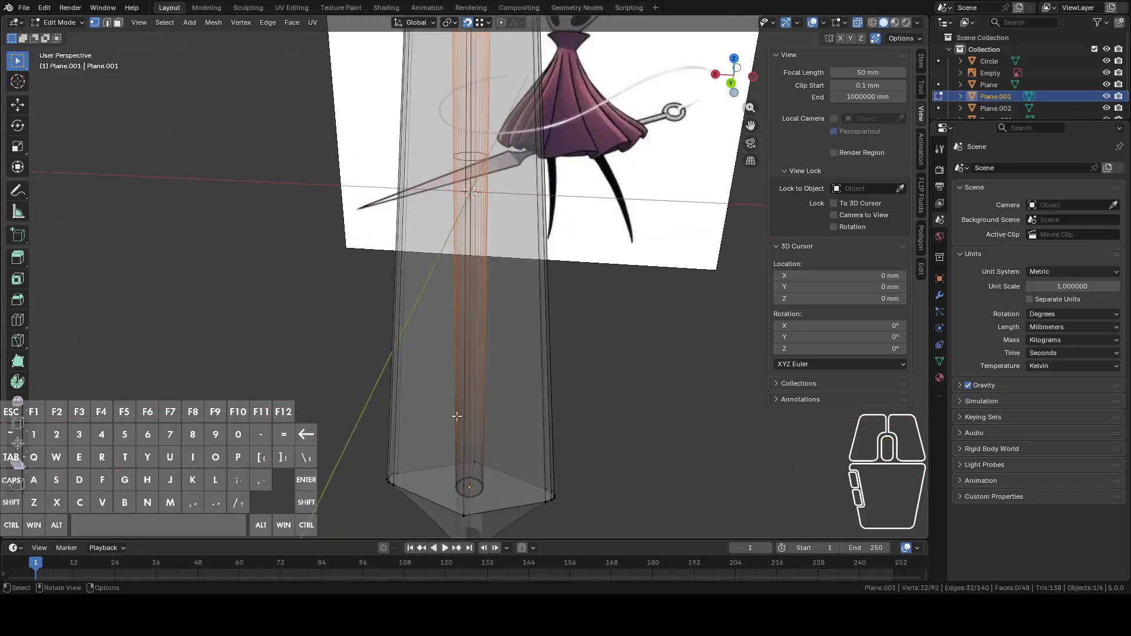
middle_drag(480, 413, 522, 329)
middle_drag(524, 245, 599, 45)
middle_drag(550, 93, 626, 376)
middle_drag(618, 323, 568, 354)
scroll(568, 353, down, 3)
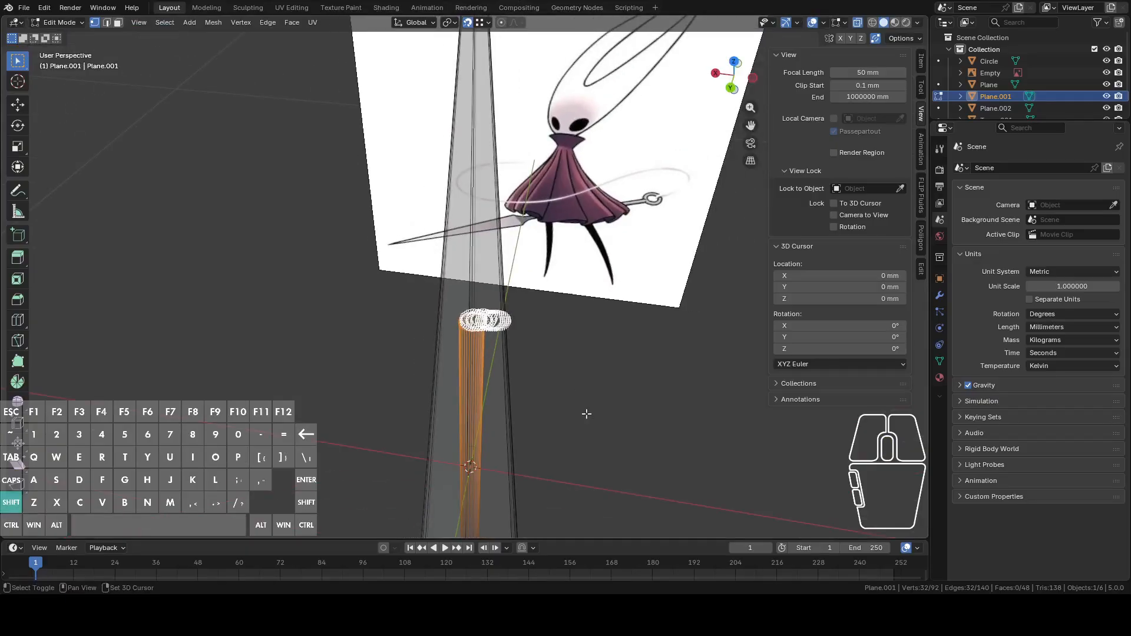
shift+middle_drag(585, 414, 569, 205)
shift+middle_drag(572, 318, 574, 263)
scroll(575, 263, up, 4)
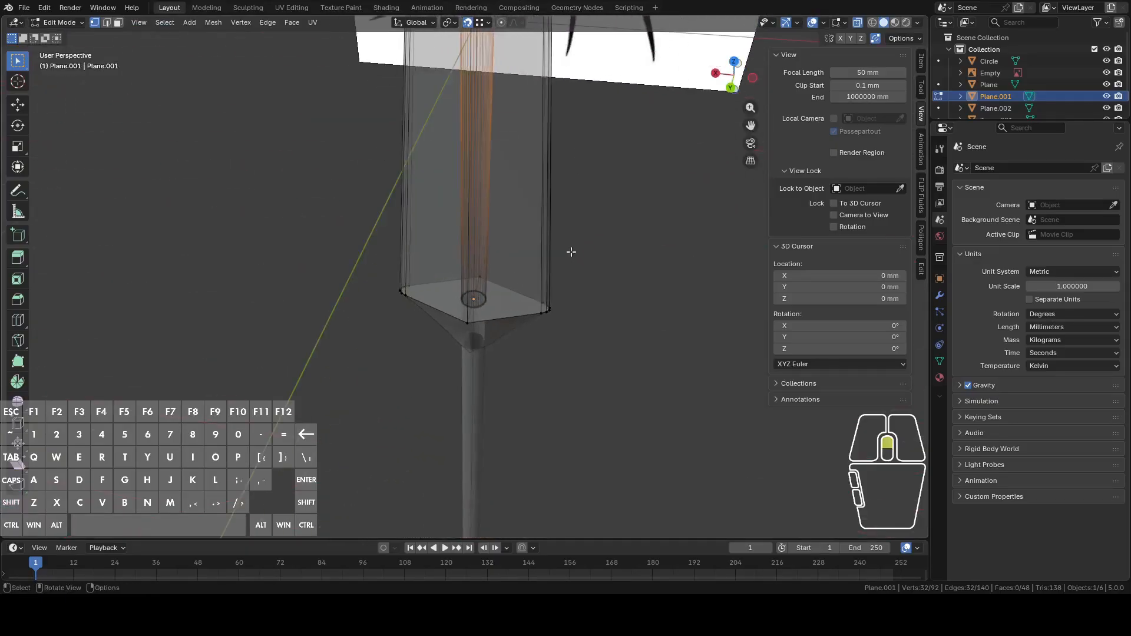
Step: Extrude the rim vertex of the base hole about 5 mm along the negative X axis toward the blade's edge
key(3)
click(517, 321)
key(1)
click(496, 308)
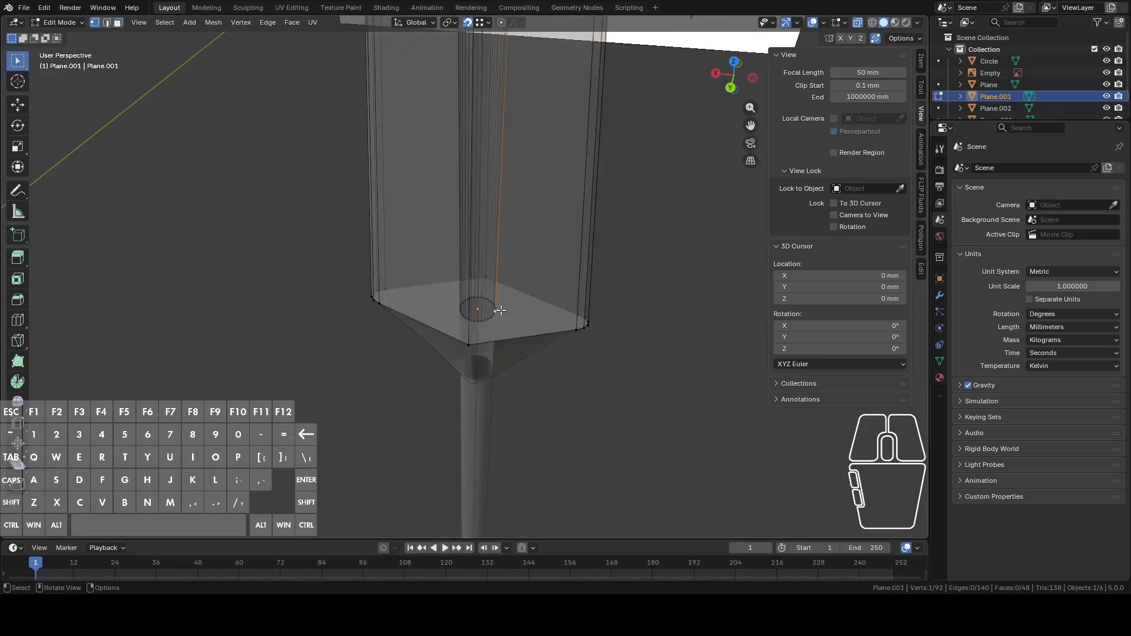
key(KP_Decimal)
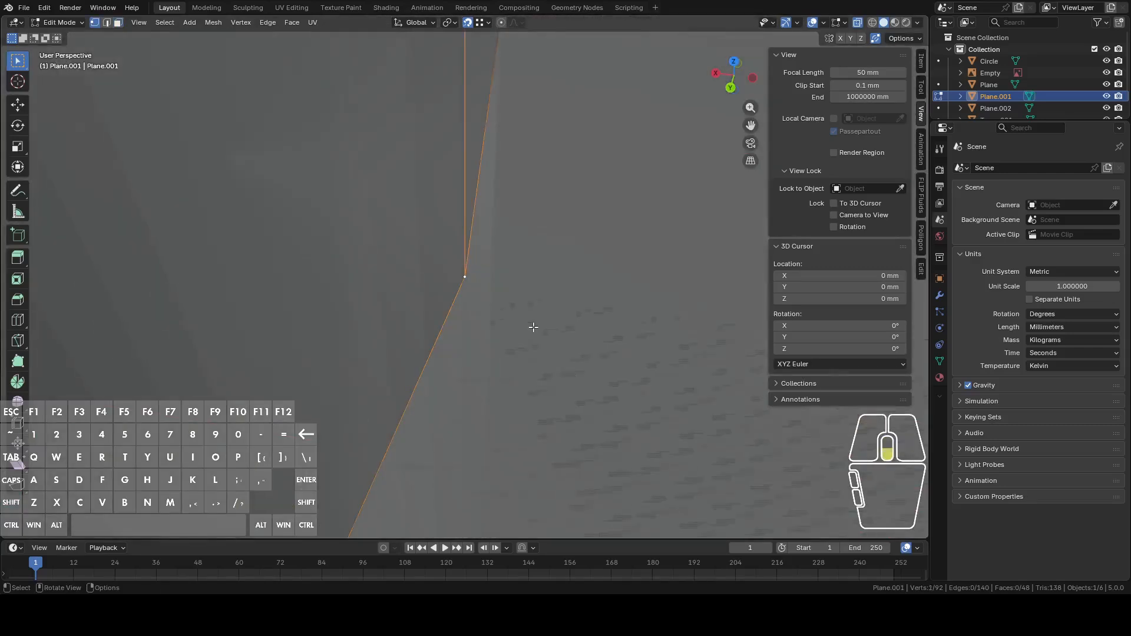
scroll(533, 327, down, 6)
middle_drag(524, 355, 409, 310)
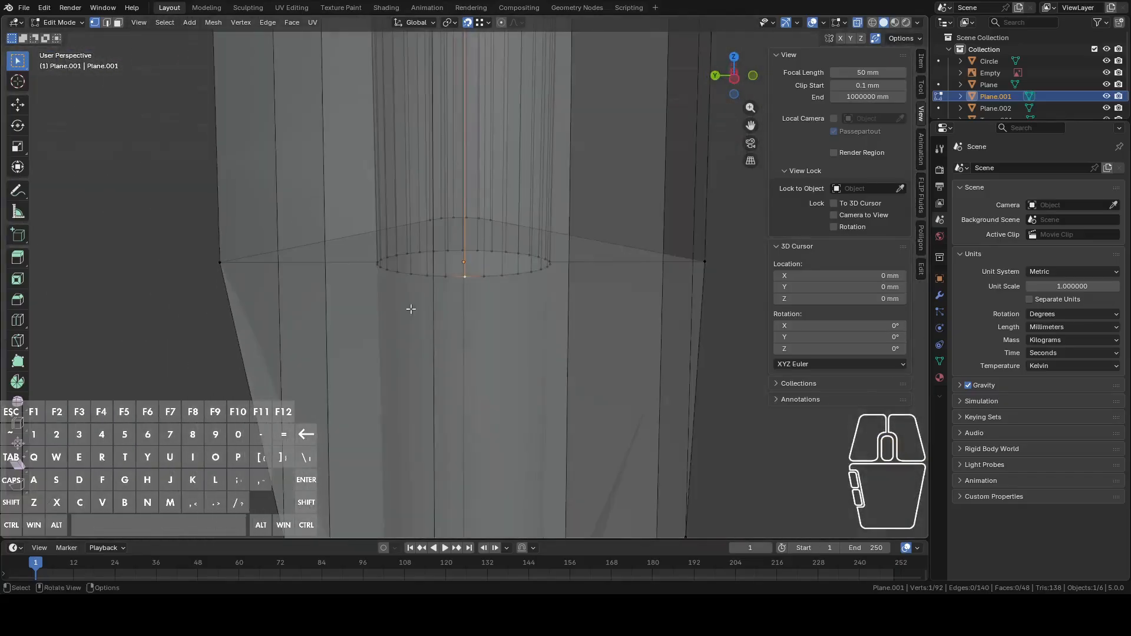
click(736, 83)
middle_drag(525, 210, 611, 349)
key(e)
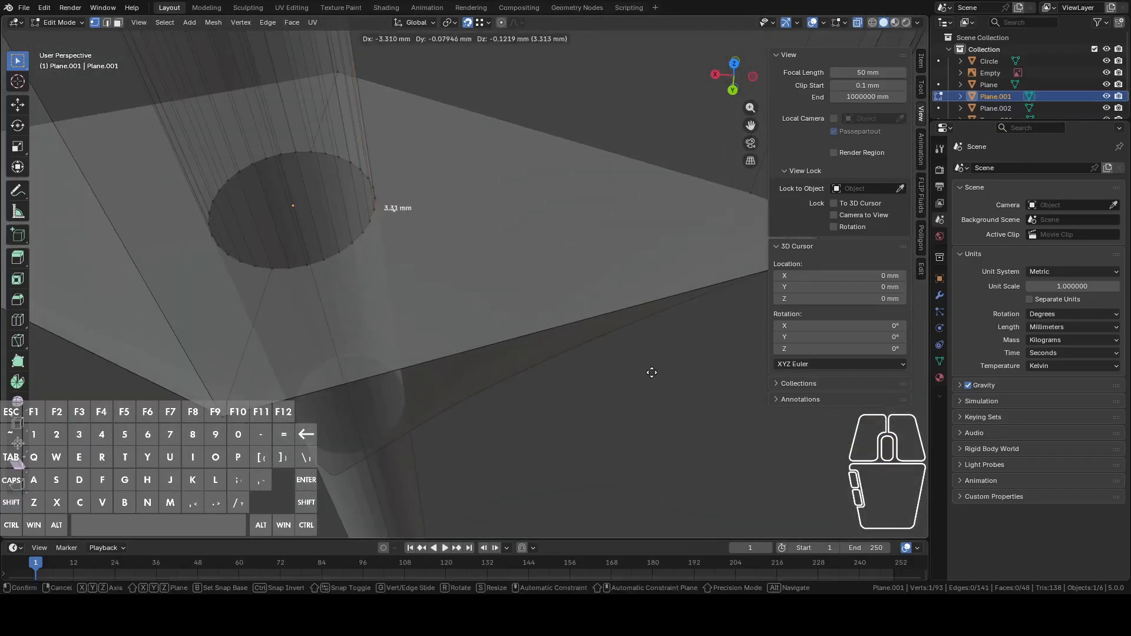
key(y)
key(x)
key(shift)
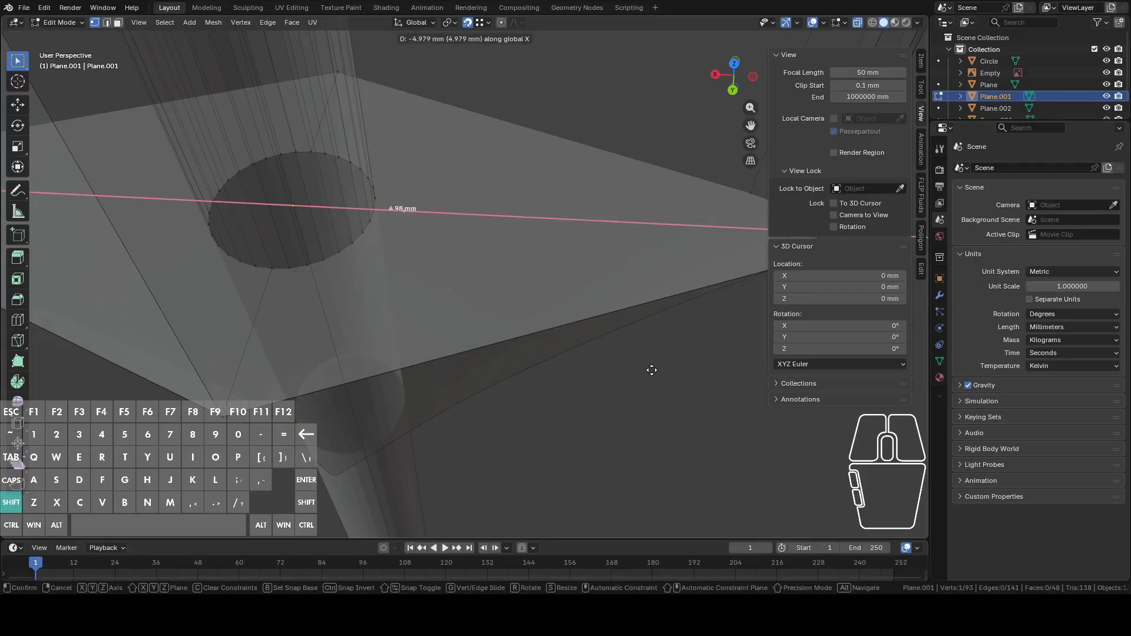
shift+click(652, 370)
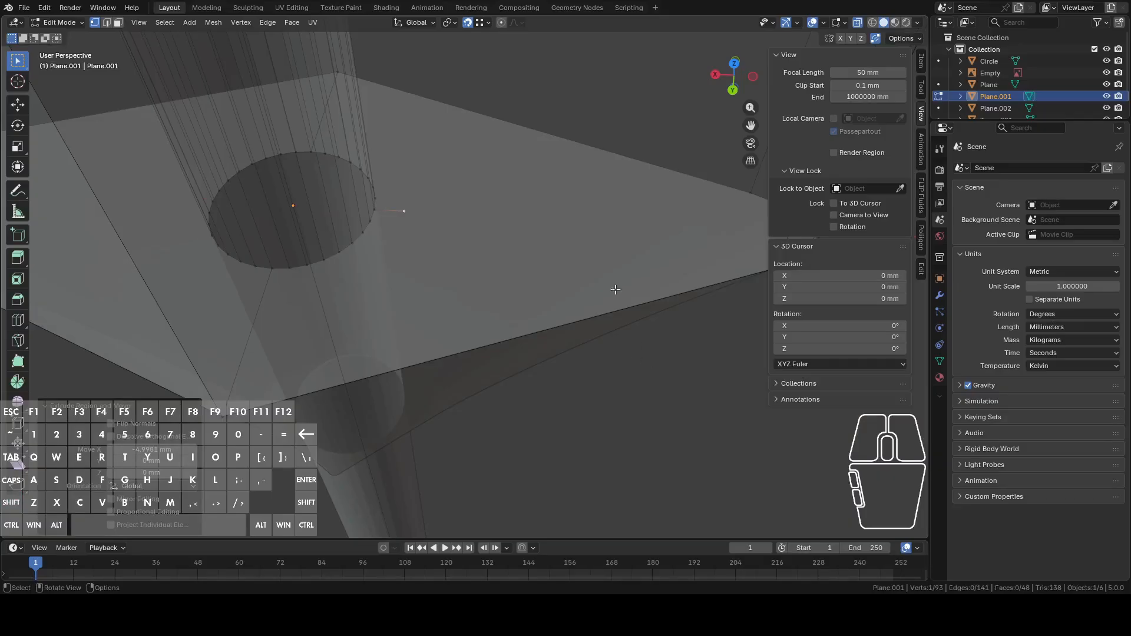
Step: Snap the 3D cursor to the extruded vertex and add a 32-vertex circle there with a radius much smaller than the hole's
key(F3)
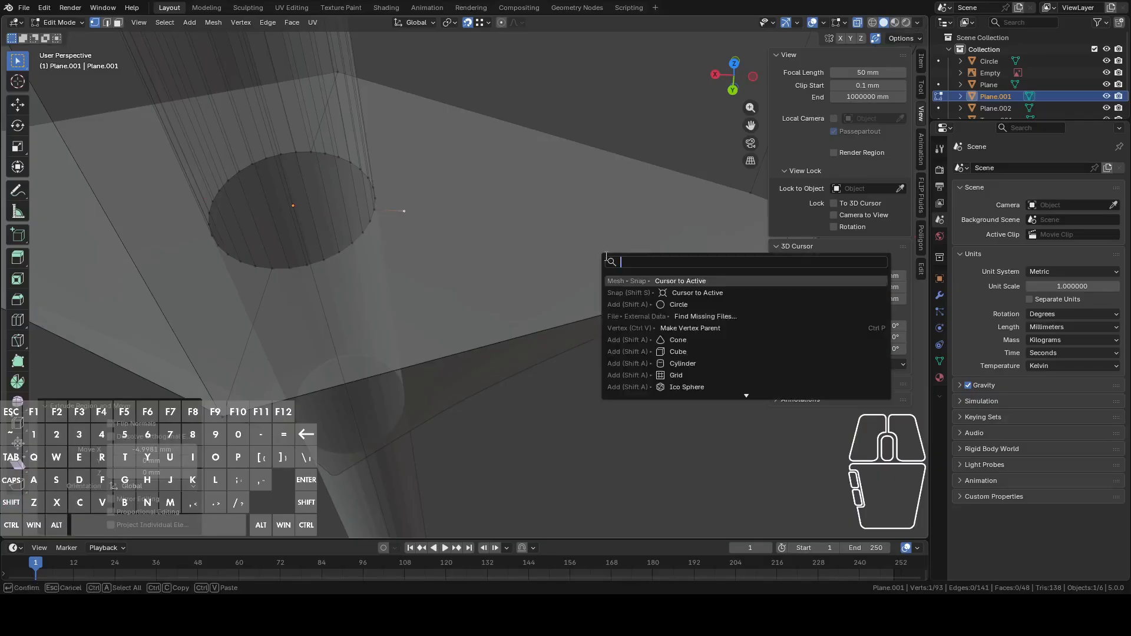
click(672, 278)
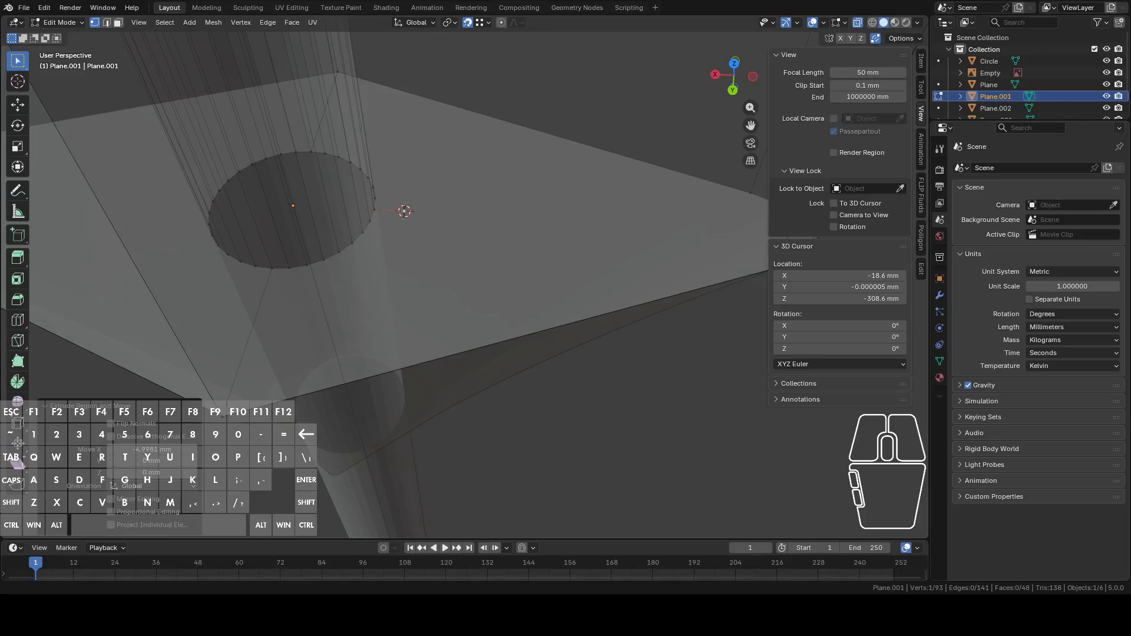
key(shift)
key(shift+a)
click(548, 257)
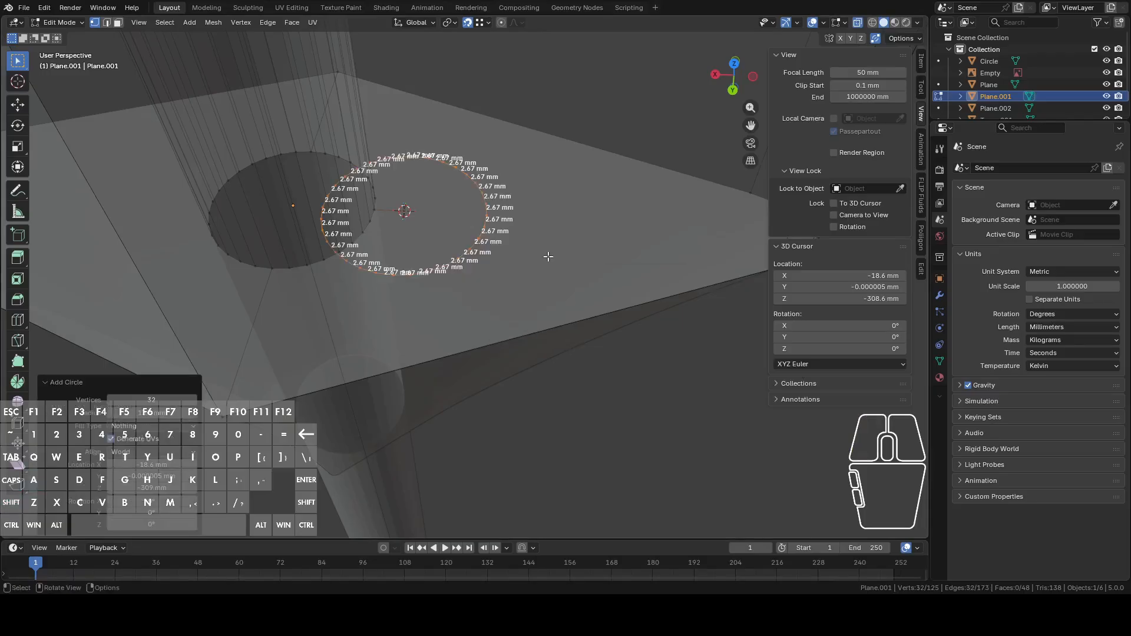
click(151, 412)
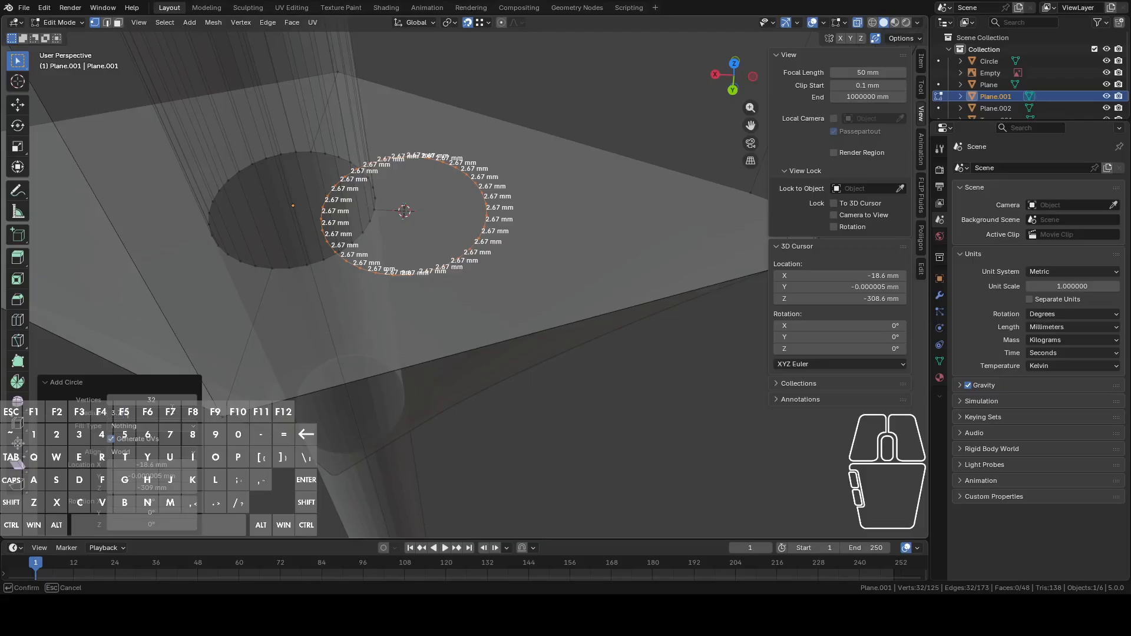
key(Return)
click(354, 287)
Step: Move the small circle about 0.5 mm along the X axis away from the base hole
middle_drag(353, 287, 369, 268)
scroll(464, 275, up, 4)
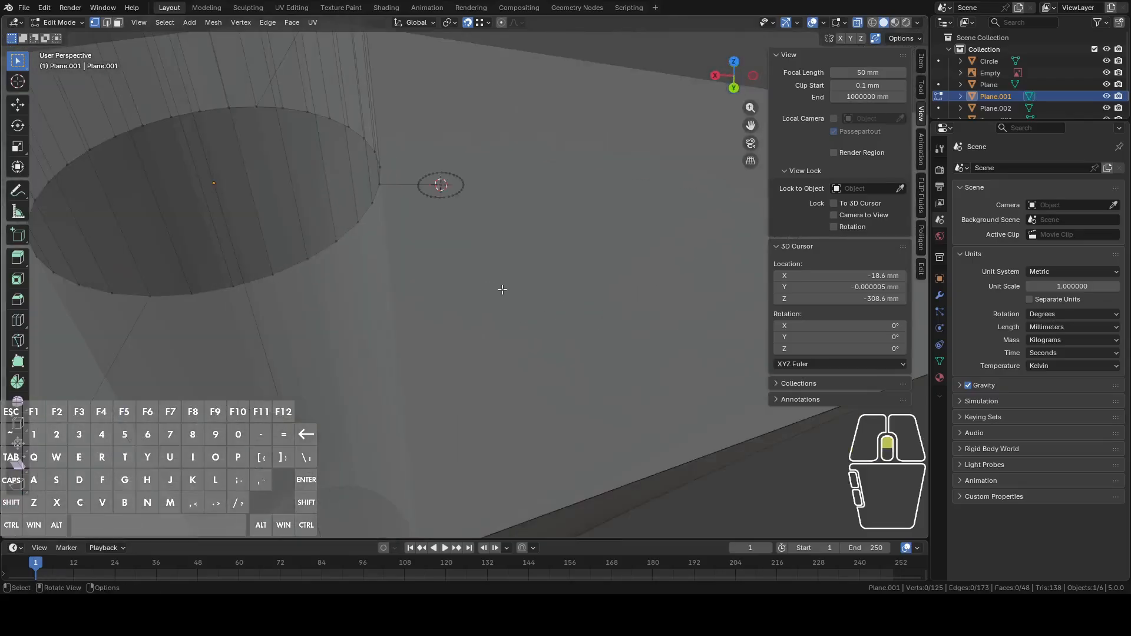
key(1)
alt+click(510, 176)
key(g)
key(y)
key(x)
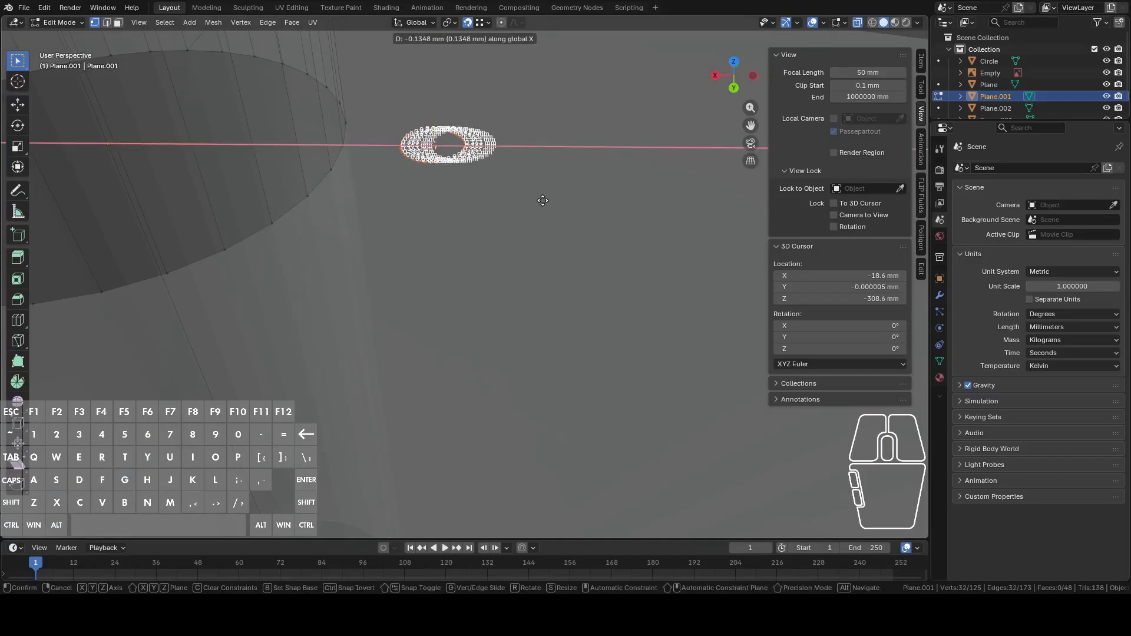
click(543, 200)
key(g)
key(x)
click(533, 244)
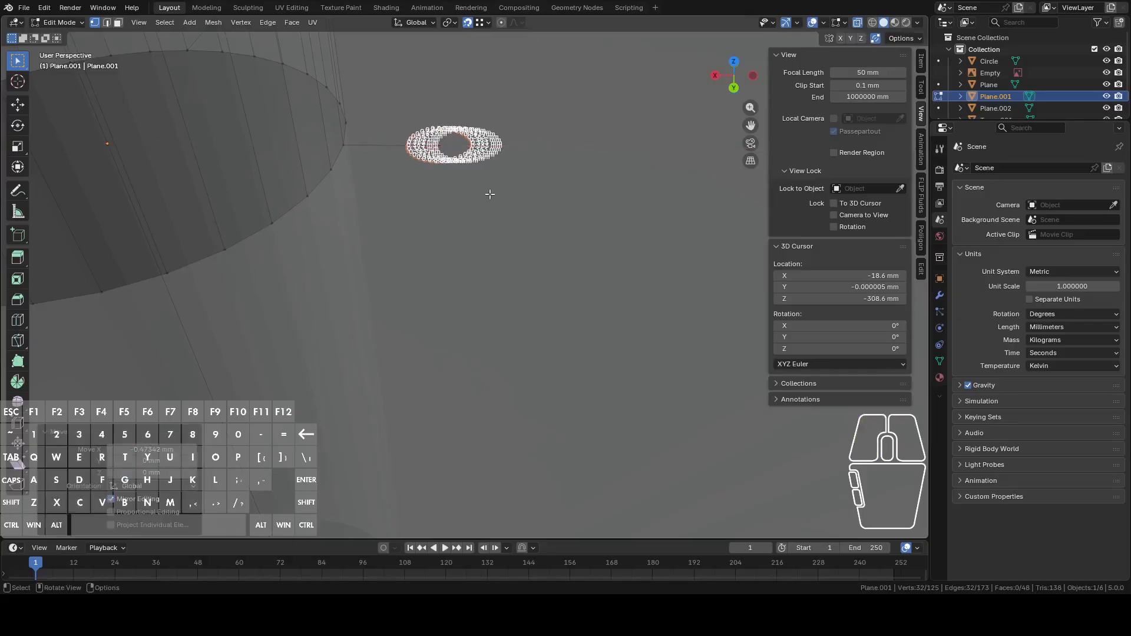
Step: Delete the extruded vertex inside the small circle, and join the hole's rim vertex to the circle's nearest vertex with an edge
click(445, 148)
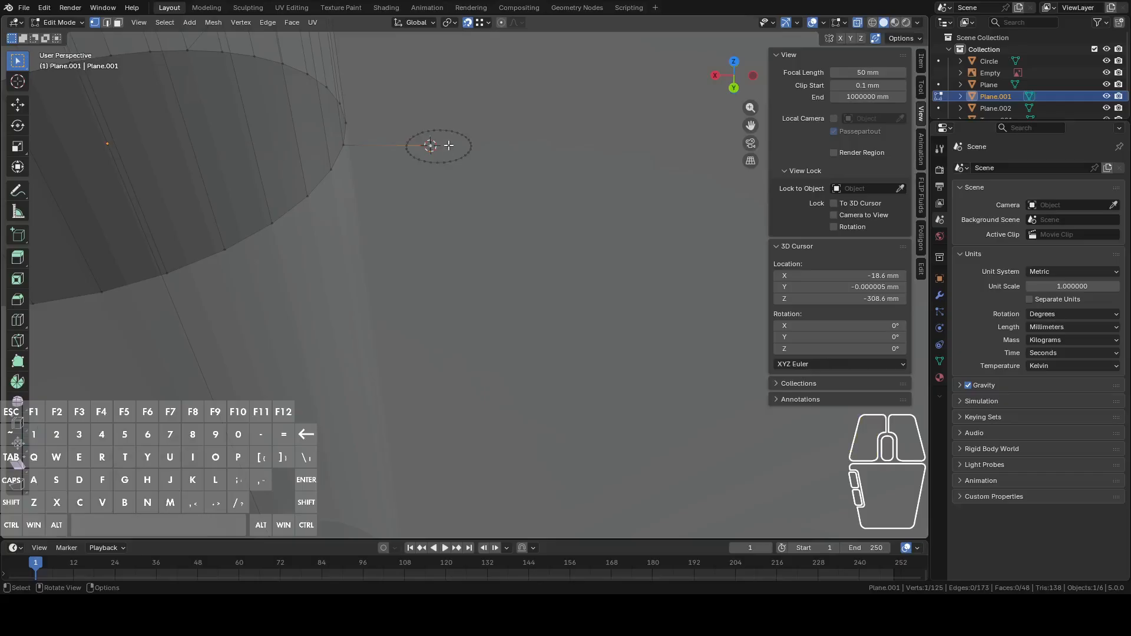
right_click(450, 153)
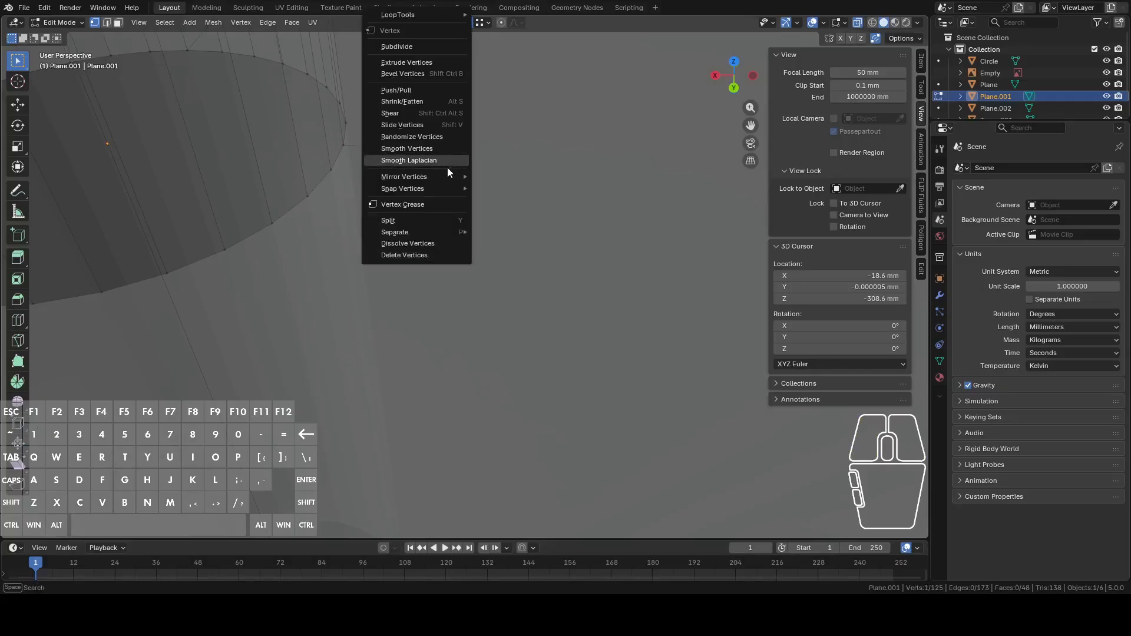
click(407, 253)
key(1)
click(355, 147)
shift+click(401, 147)
middle_drag(464, 161, 373, 214)
shift+click(369, 200)
middle_drag(390, 168, 452, 194)
middle_drag(534, 166, 566, 184)
scroll(558, 199, down, 4)
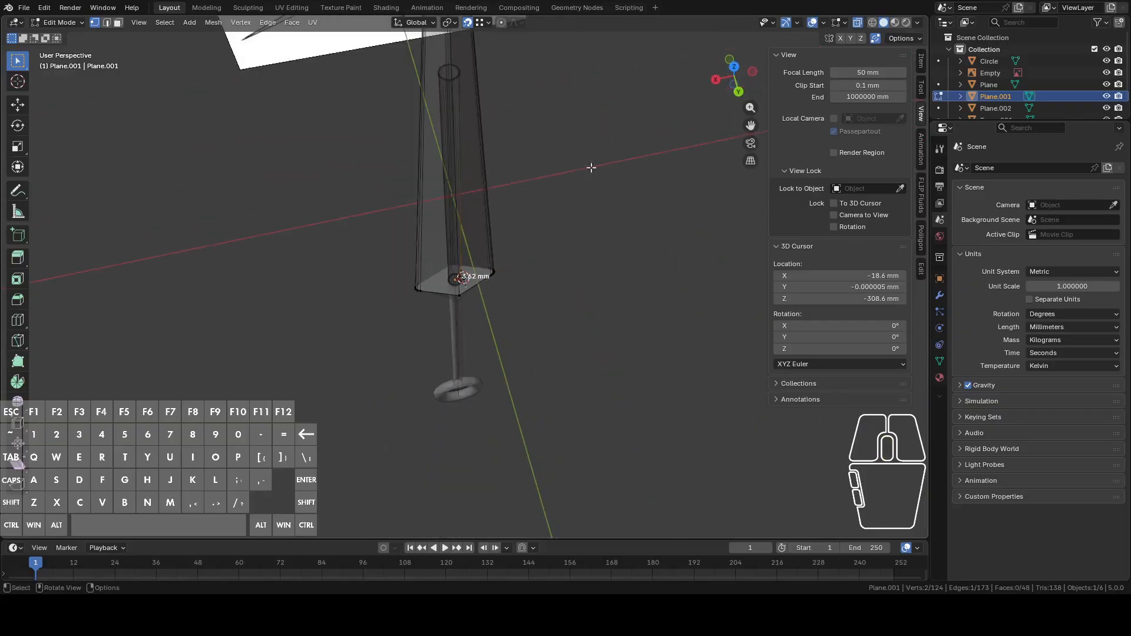
Step: Select the corner vertex of the blade's base and extend the selection with Side of Active along the X axis
click(738, 92)
scroll(517, 210, up, 5)
key(Tab)
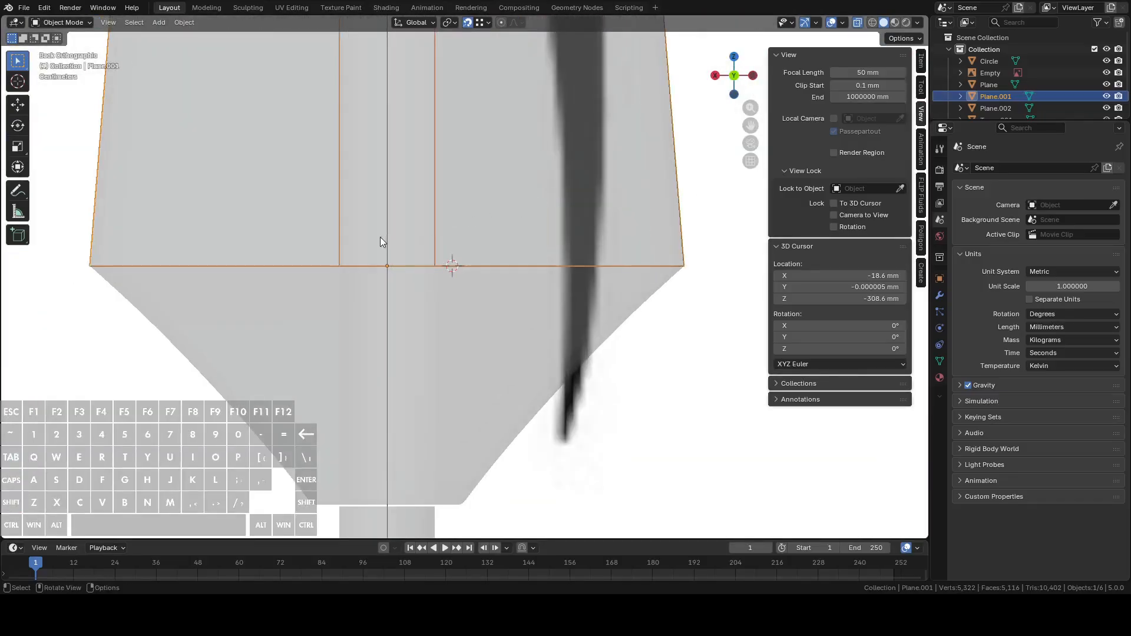
key(Tab)
middle_drag(451, 262, 417, 257)
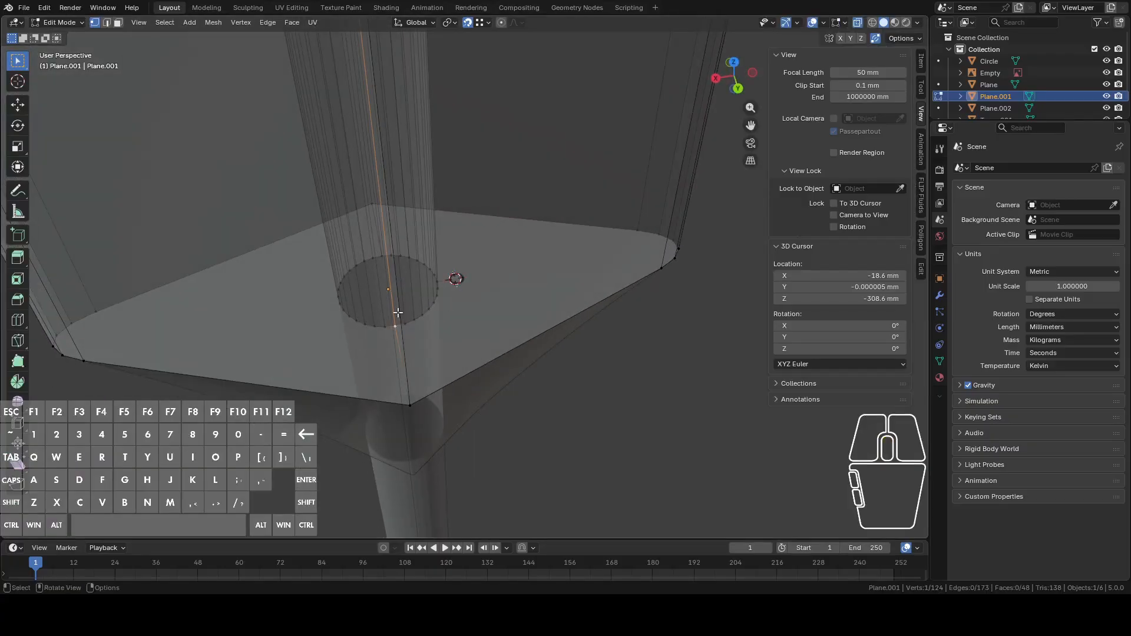
alt+shift+click(409, 398)
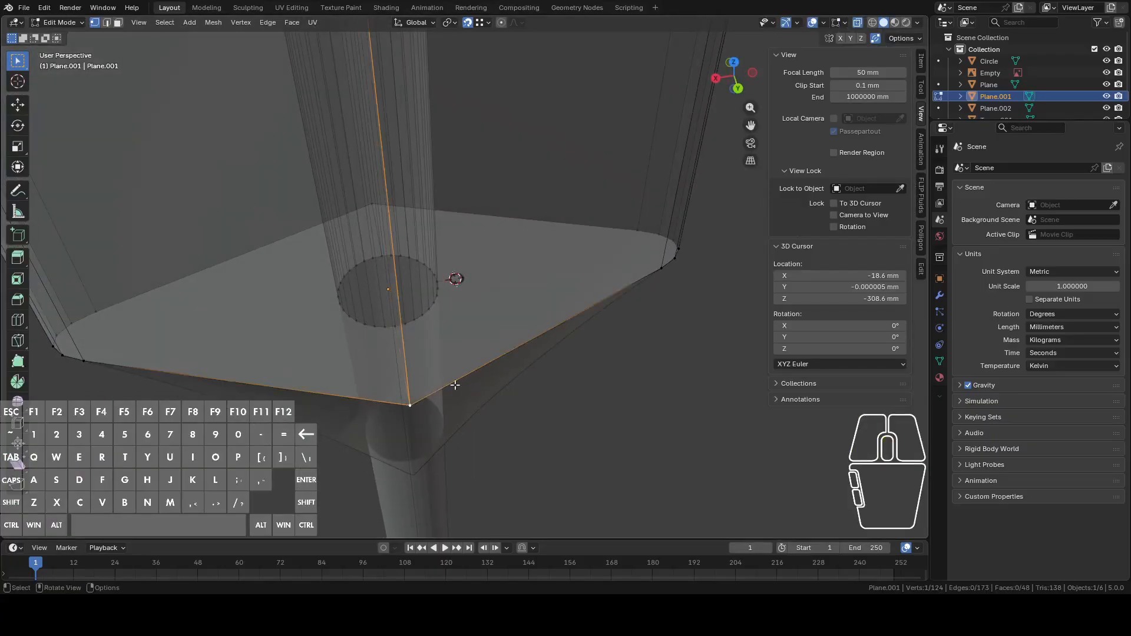
click(211, 23)
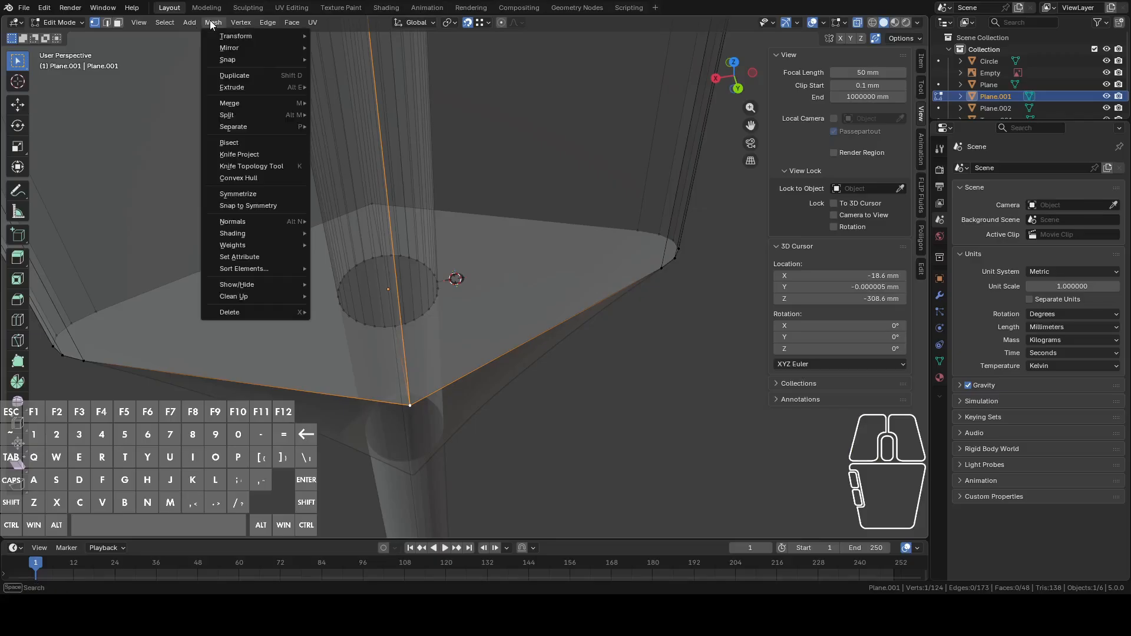
mouse_move(166, 24)
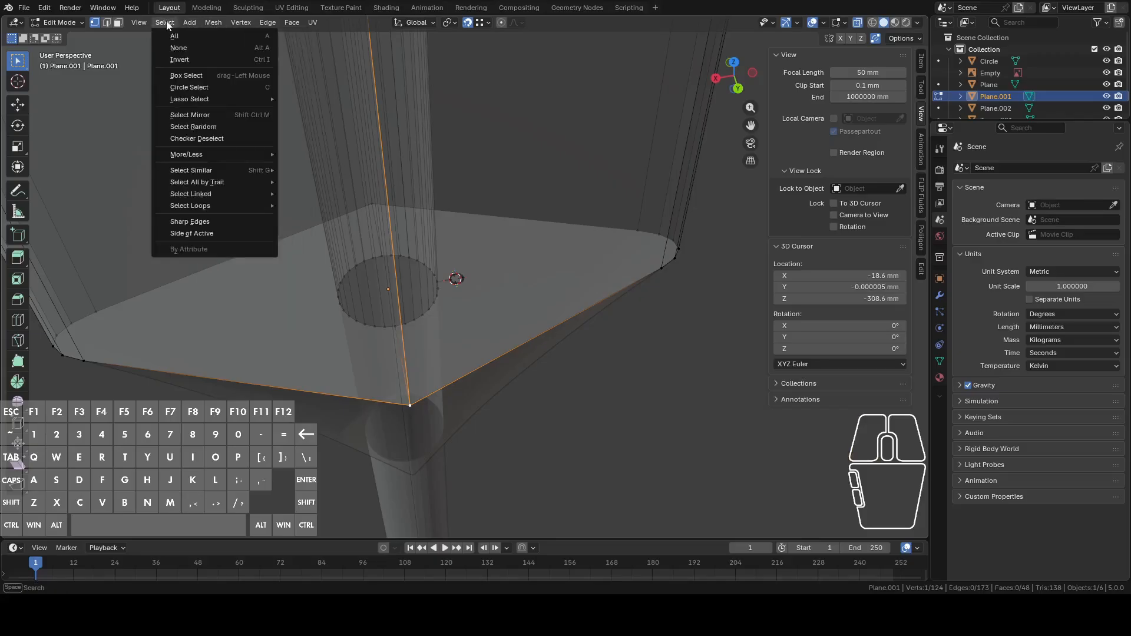
click(196, 232)
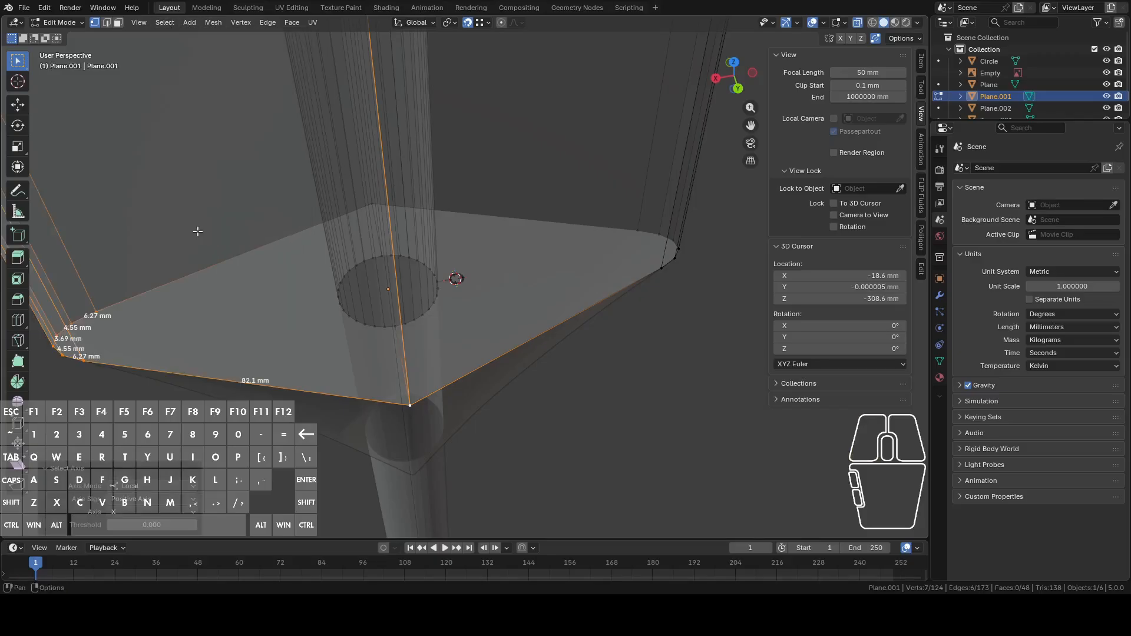
Step: Change the Side of Active axis to Y and check the selected side of the blade in back view
click(140, 509)
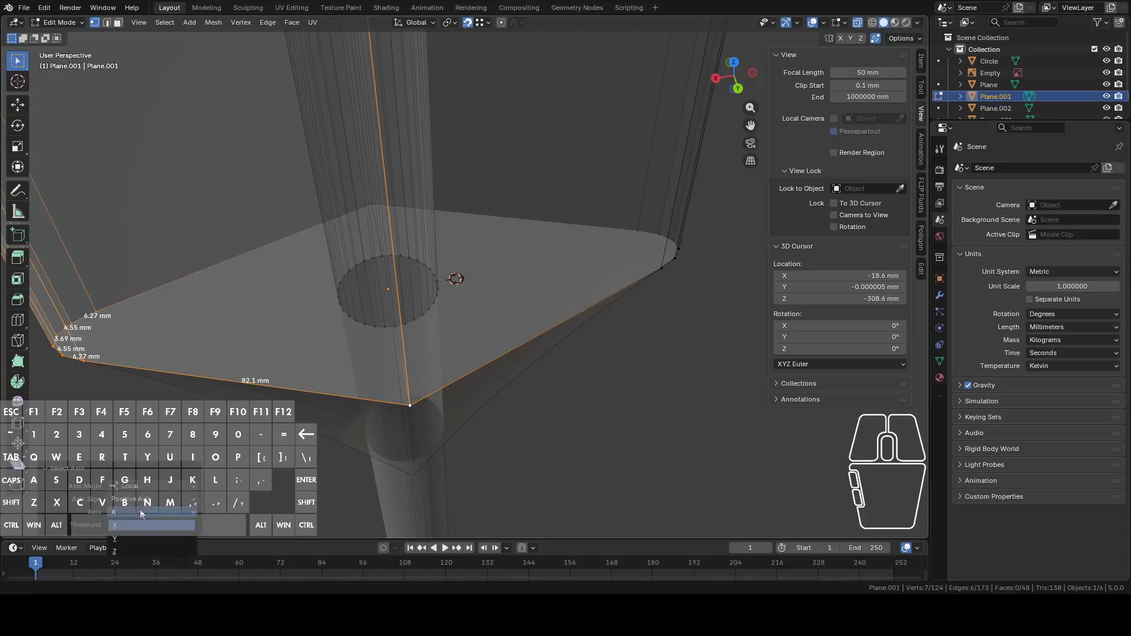
click(139, 540)
middle_drag(380, 377, 410, 316)
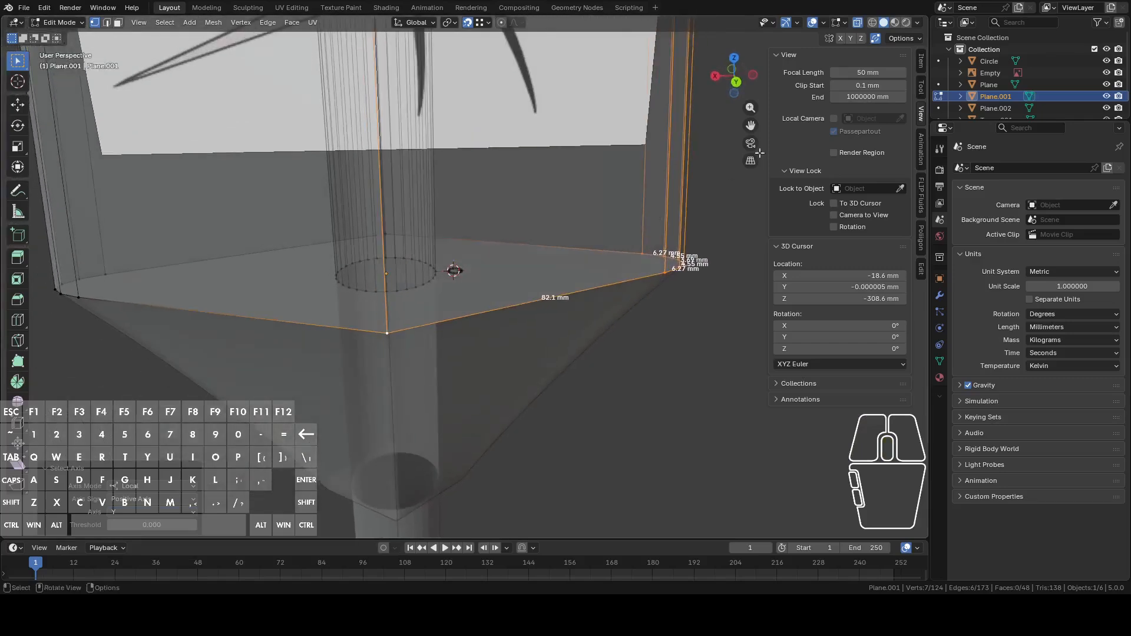
click(733, 83)
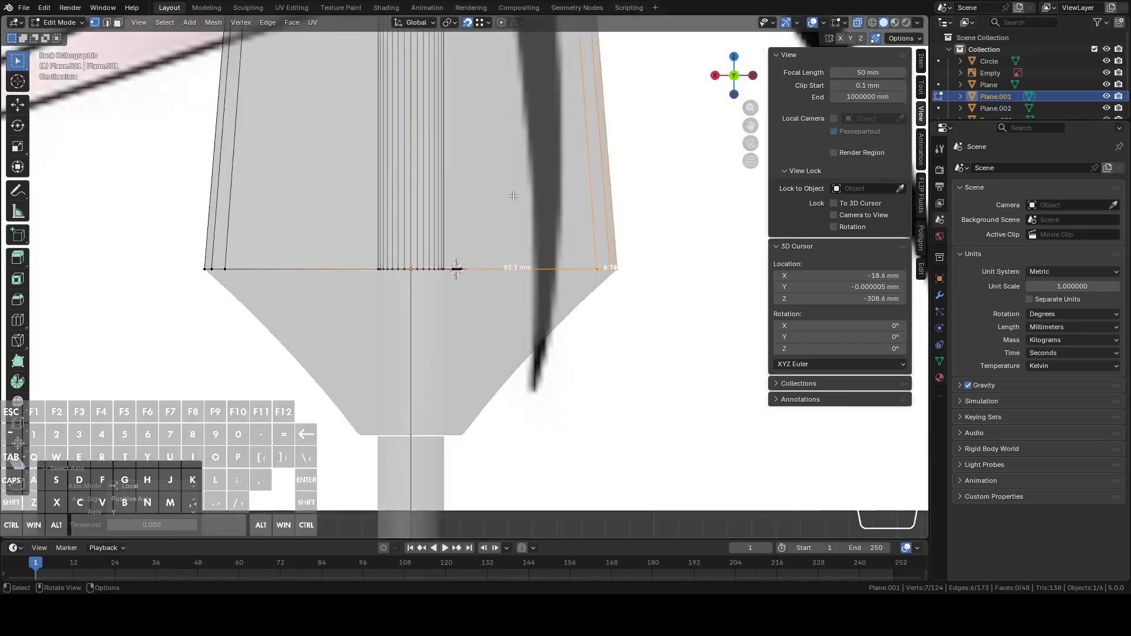
middle_drag(513, 196, 524, 260)
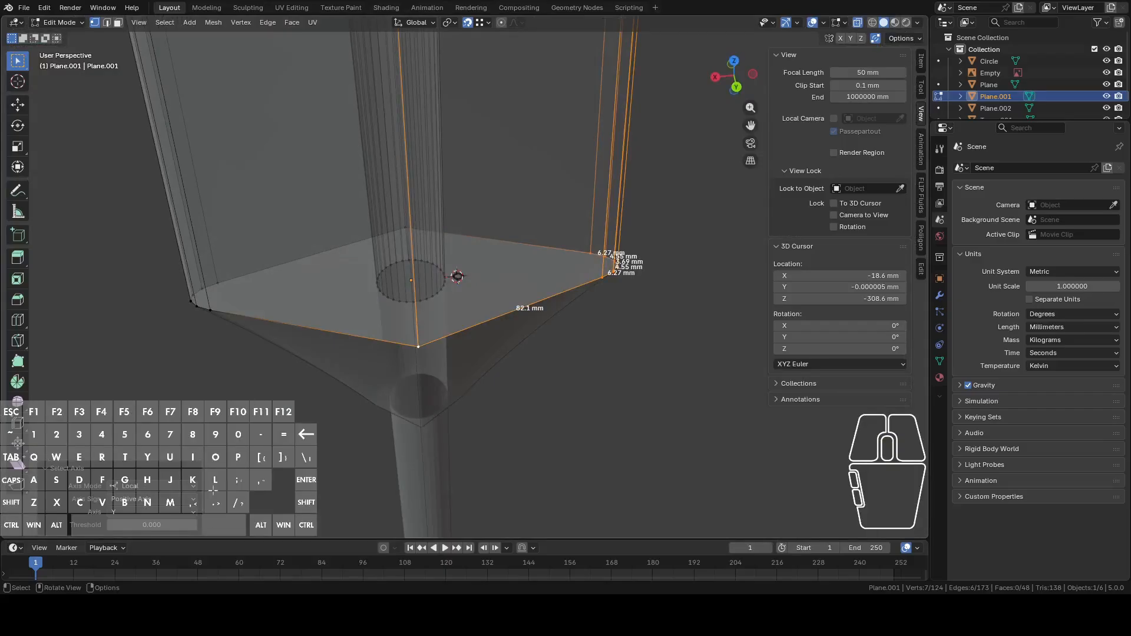
Step: Try the Side of Active selection along the Z axis, and set its axis back to Y
click(153, 499)
click(153, 499)
click(152, 517)
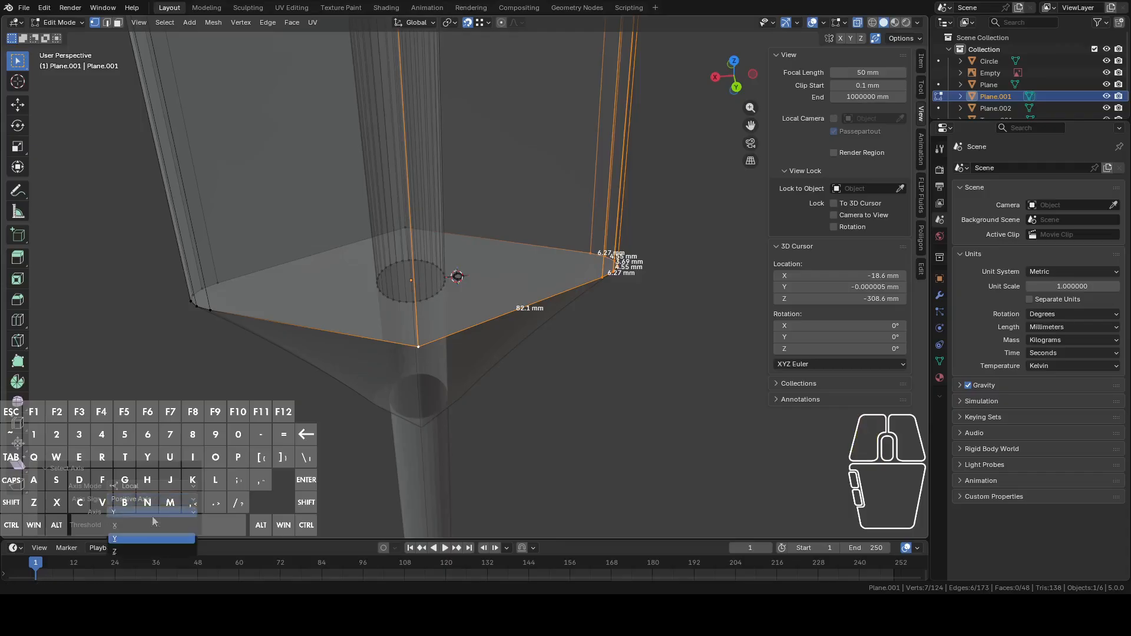
click(136, 550)
middle_drag(353, 330, 277, 399)
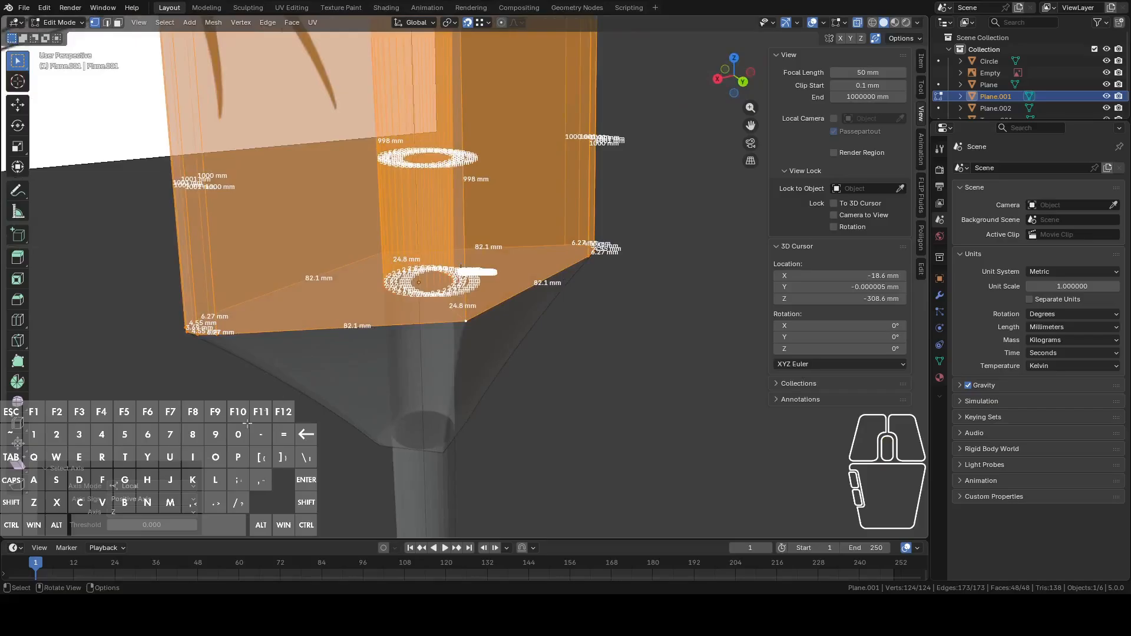
click(149, 509)
click(150, 509)
click(149, 510)
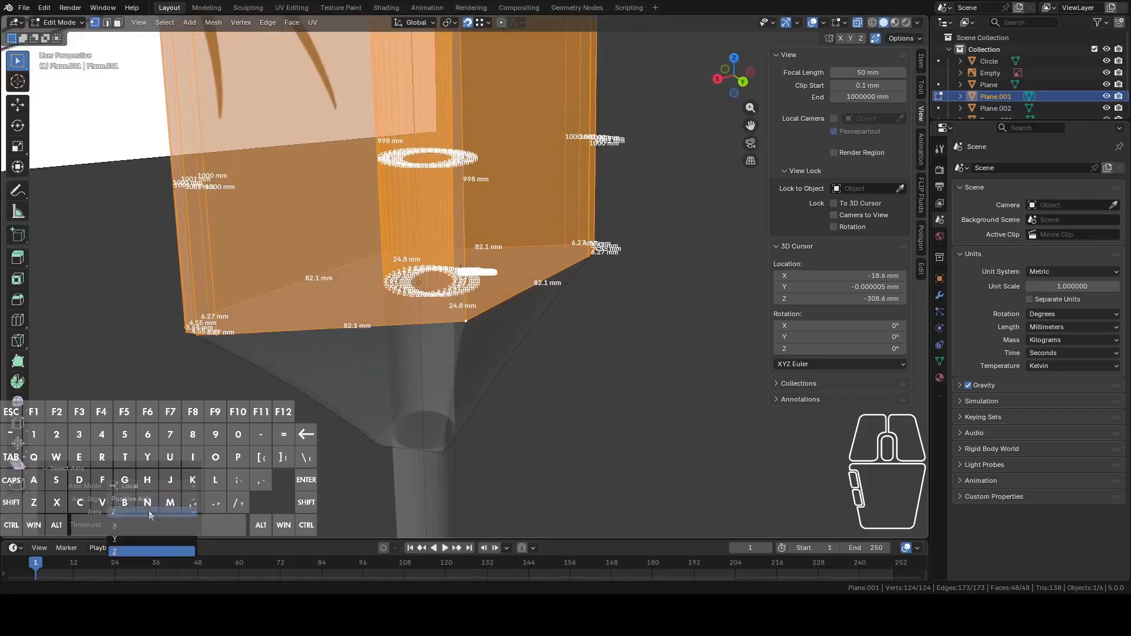
click(140, 538)
middle_drag(497, 353, 365, 373)
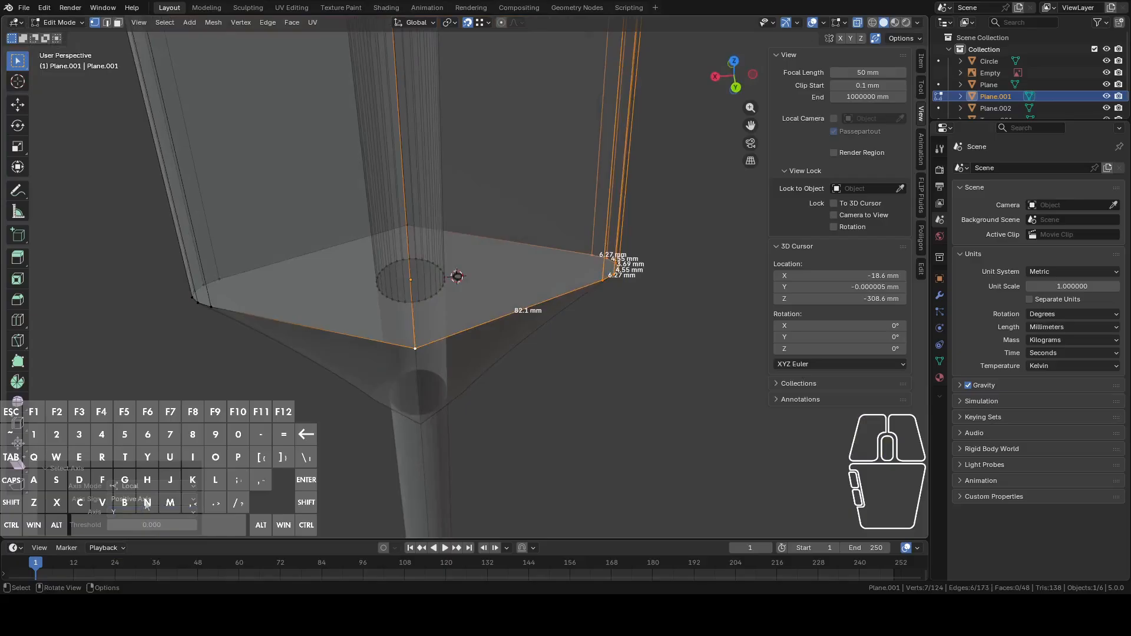
Step: Switch the Side of Active sign to Negative Axis and inspect the selected part around the base hole
click(148, 502)
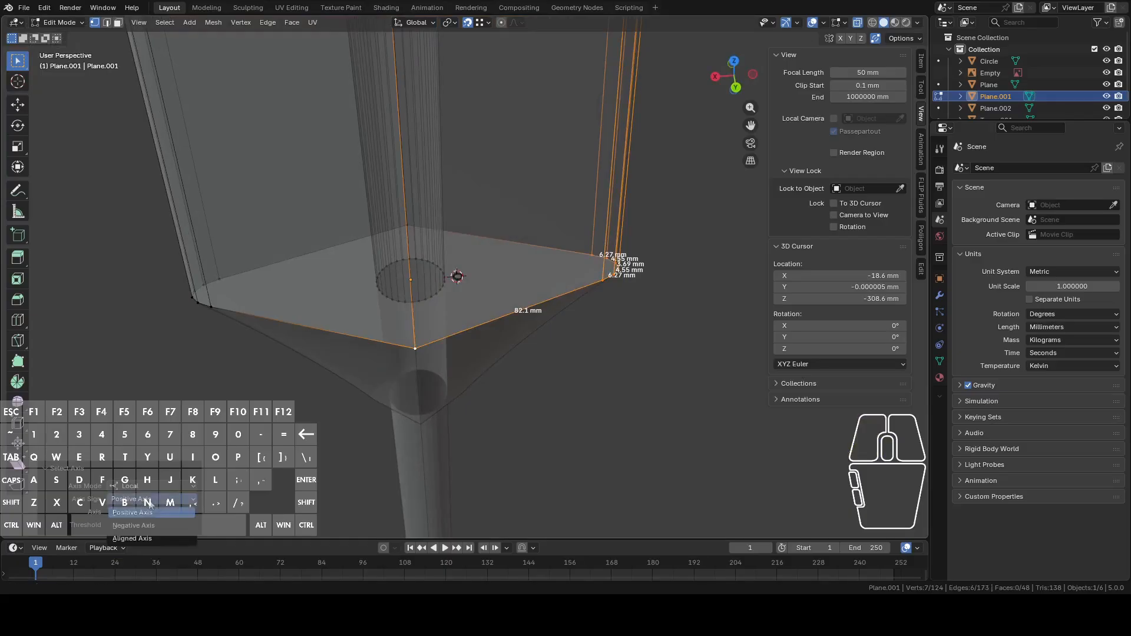
click(148, 525)
middle_drag(377, 330, 222, 378)
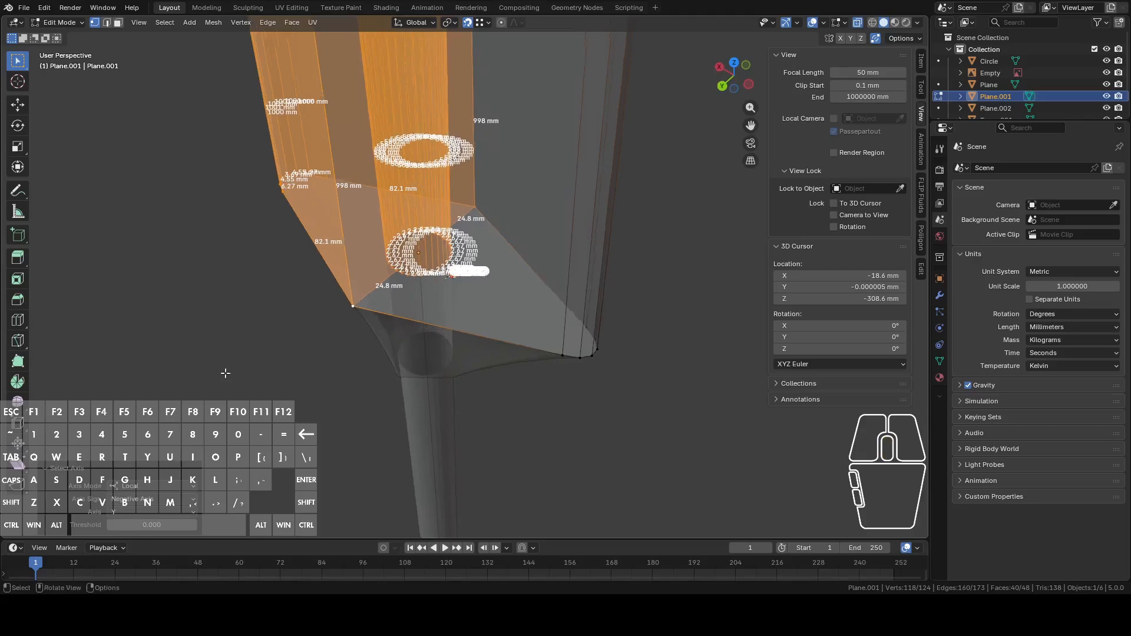
scroll(353, 308, up, 5)
middle_drag(371, 291, 396, 272)
scroll(396, 272, down, 4)
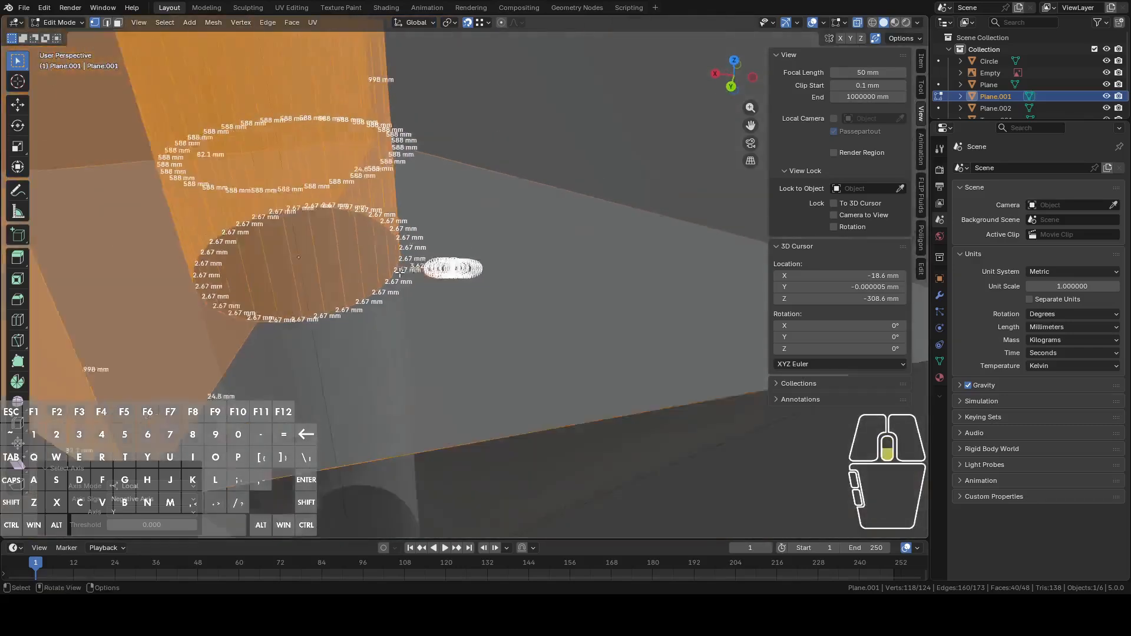
Step: Join two opposite rim vertices of the handle-rod hole with an edge across the blade's base
click(331, 314)
middle_drag(330, 314, 382, 295)
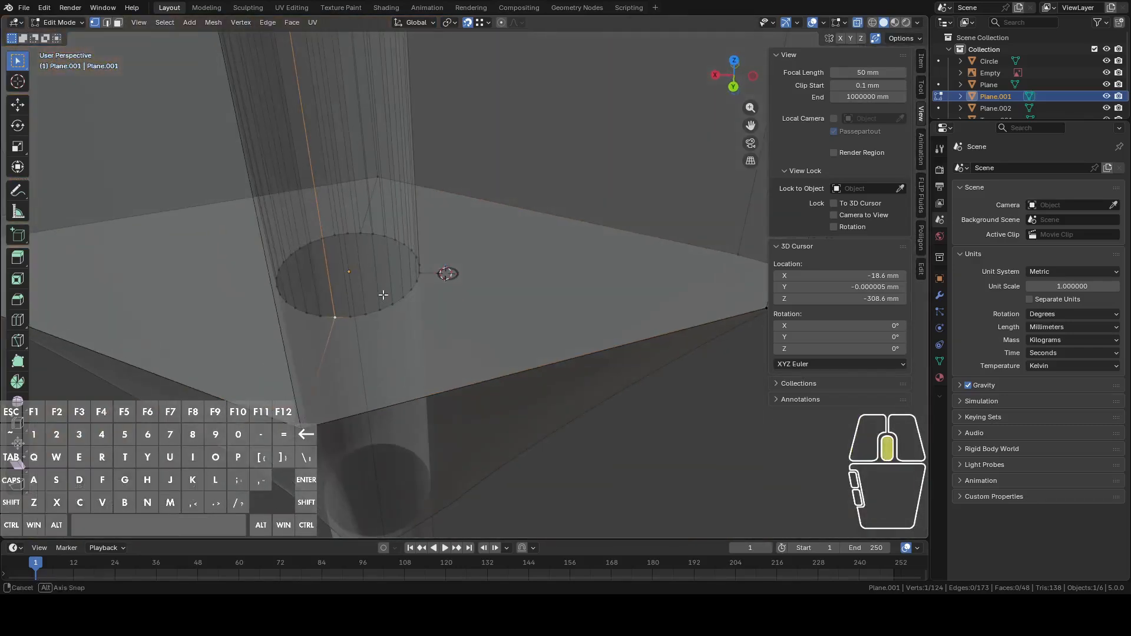
shift+click(356, 236)
key(f)
key(2)
click(347, 271)
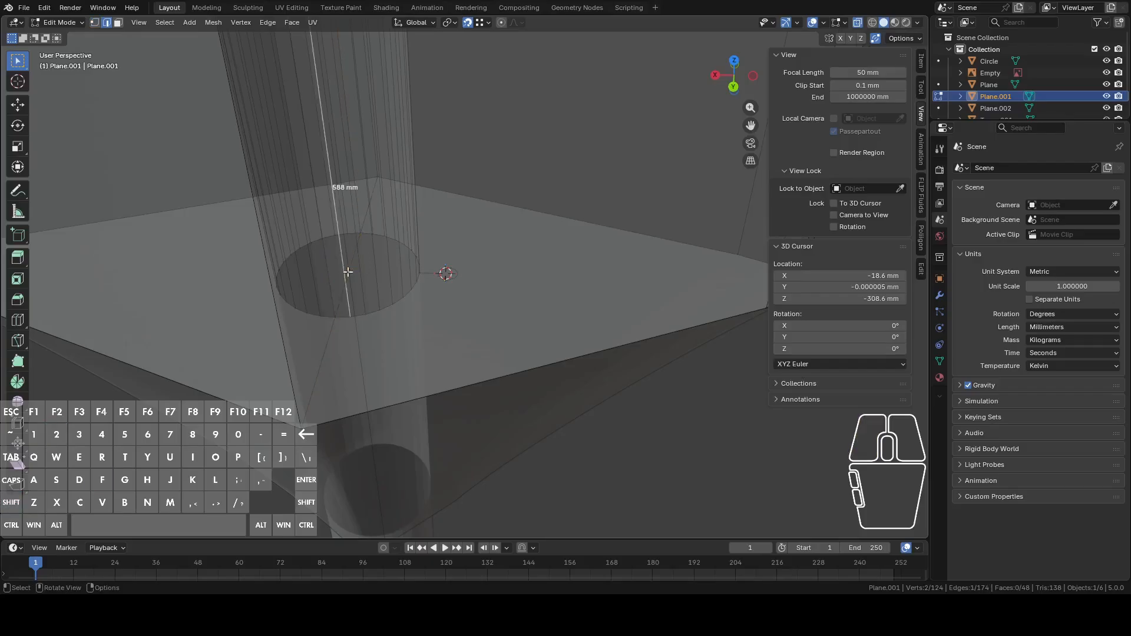
click(348, 278)
shift+middle_drag(361, 281, 452, 273)
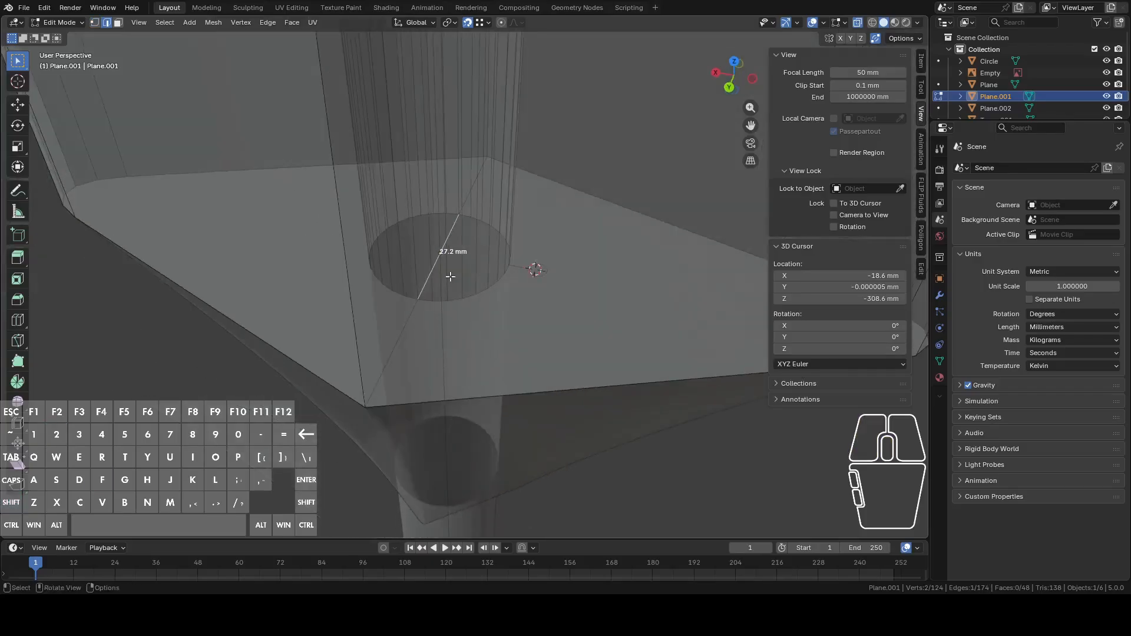
Step: Subdivide the edge across the handle-rod hole and select the new midpoint vertex
scroll(459, 278, up, 3)
key(1)
click(375, 319)
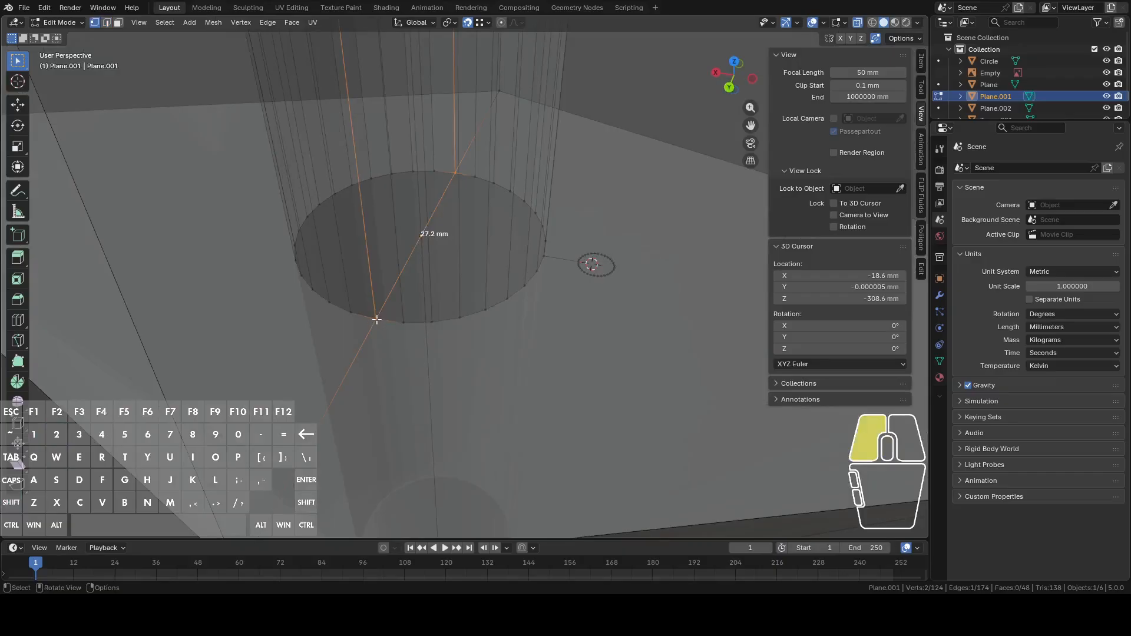
shift+click(455, 174)
key(2)
key(1)
click(429, 235)
right_click(432, 221)
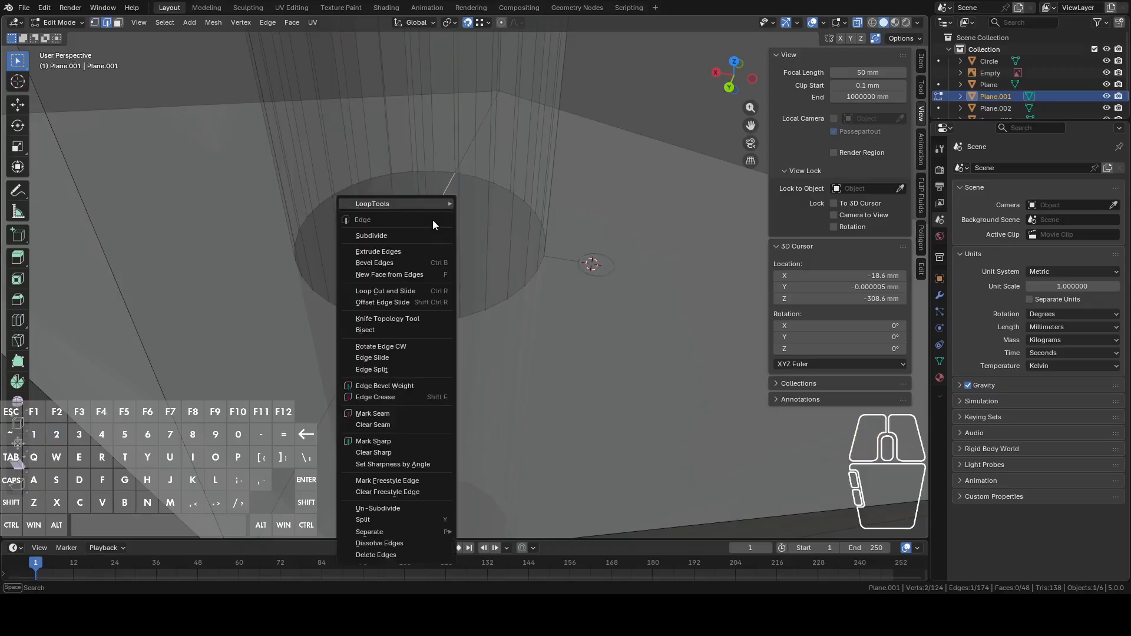
click(409, 236)
click(431, 234)
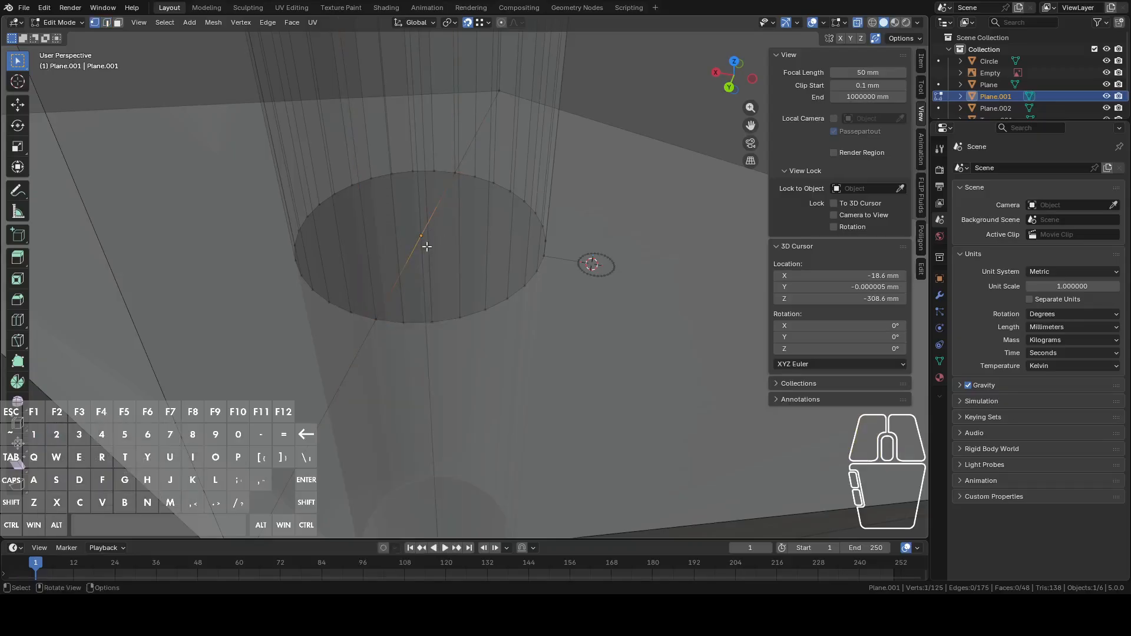
Step: Extend the selection from the hole's midpoint vertex with Side of Active, using the Global axis orientation
middle_drag(421, 239, 462, 245)
scroll(458, 240, down, 3)
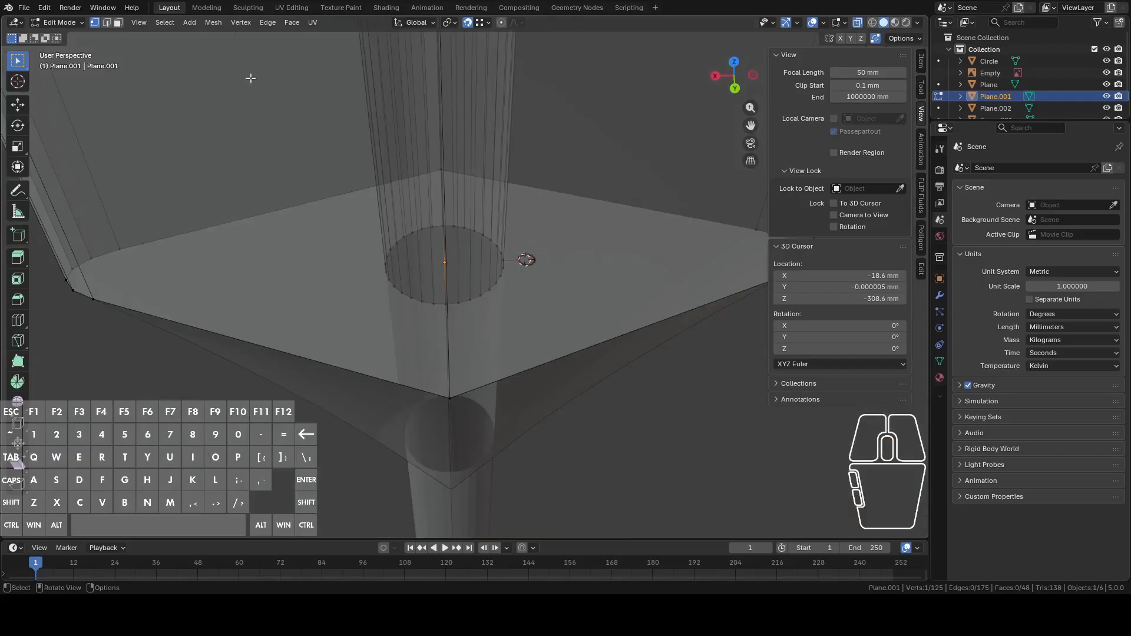
click(171, 22)
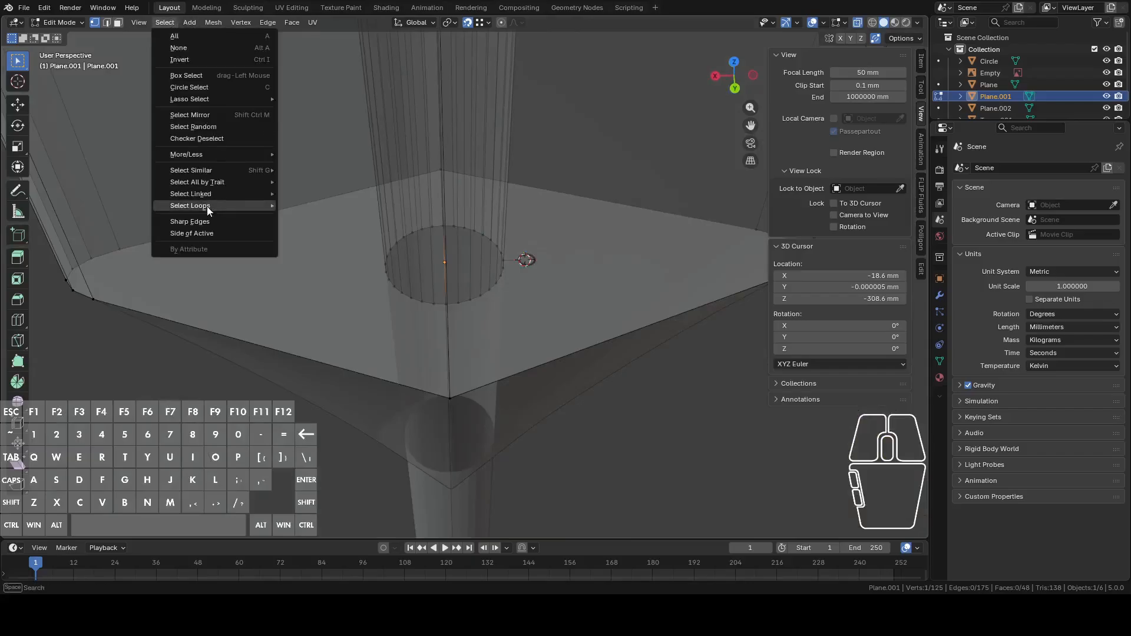
click(202, 233)
middle_drag(261, 253, 428, 329)
scroll(367, 225, down, 5)
click(175, 488)
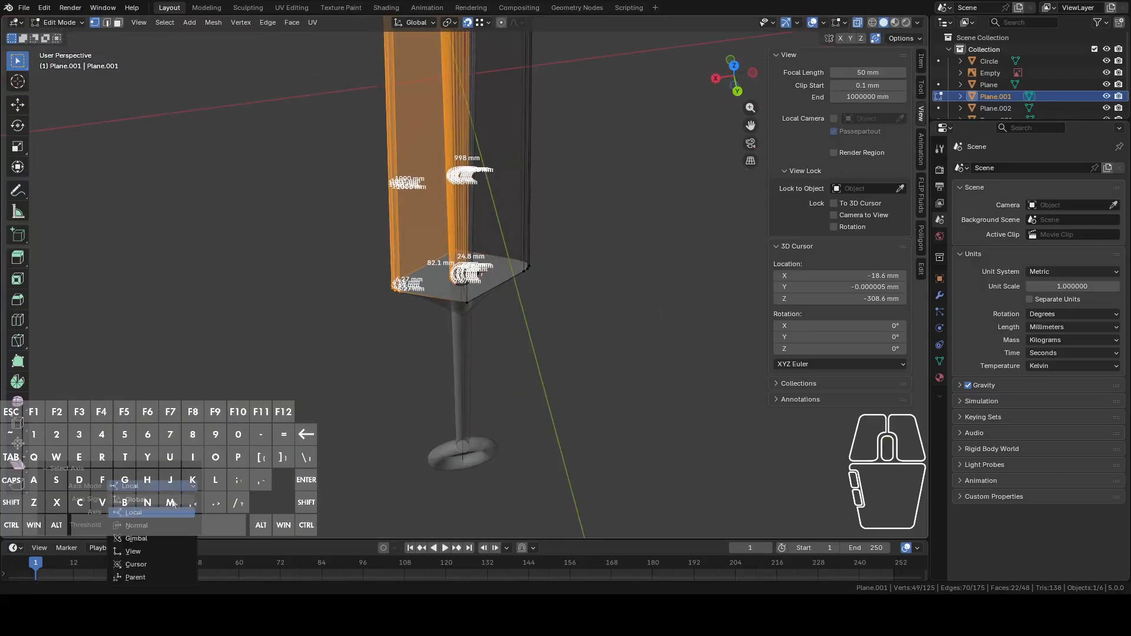
click(176, 499)
scroll(409, 336, up, 6)
middle_drag(482, 306, 466, 278)
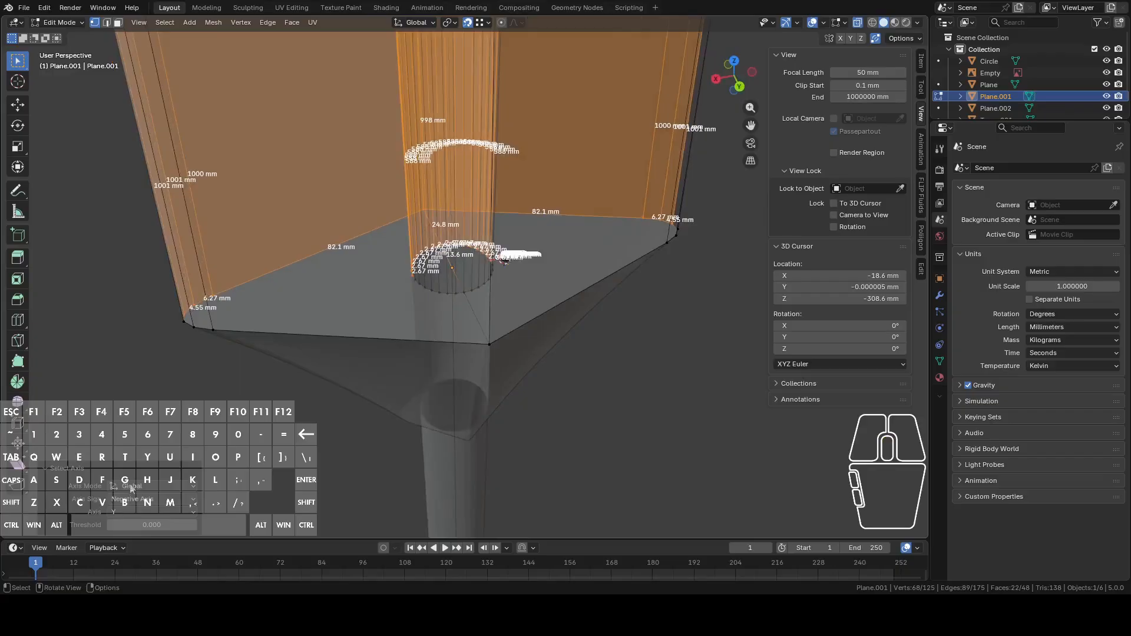
Step: Set Side of Active to the X axis with Negative Axis so the half containing the small hole is selected
click(144, 504)
click(147, 504)
click(147, 505)
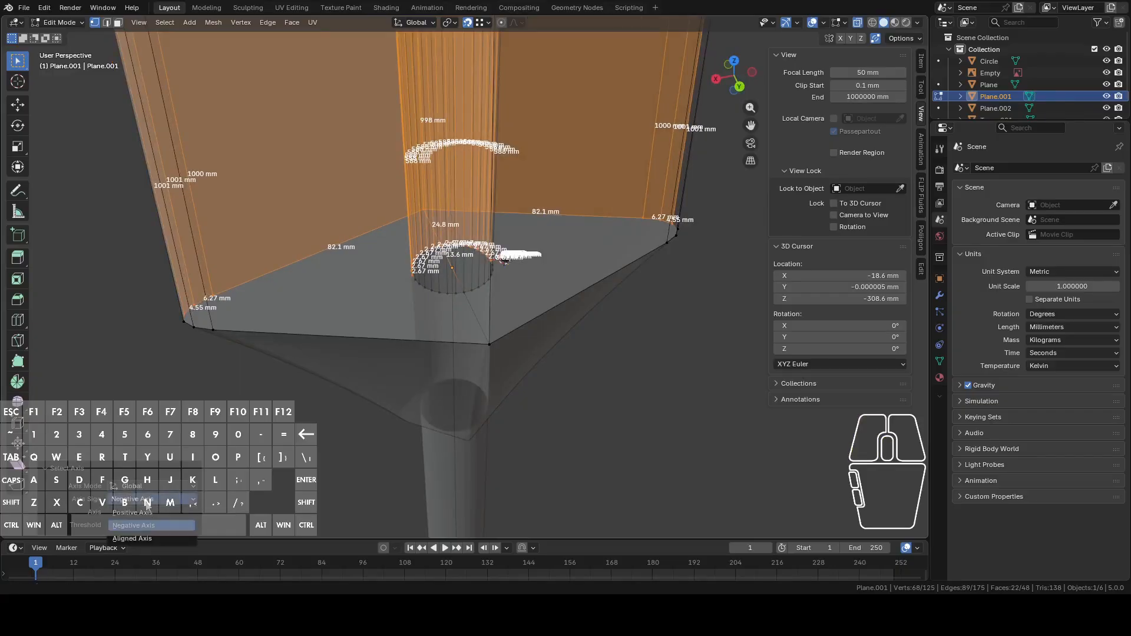
click(143, 517)
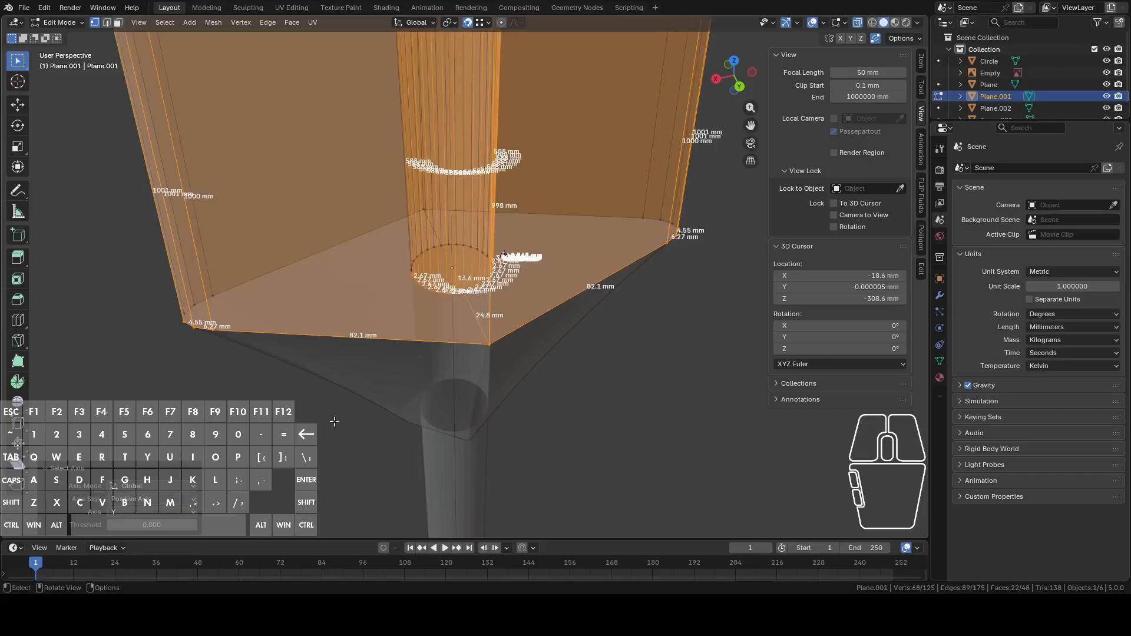
click(159, 512)
click(156, 523)
middle_drag(452, 374, 246, 94)
click(131, 502)
click(133, 525)
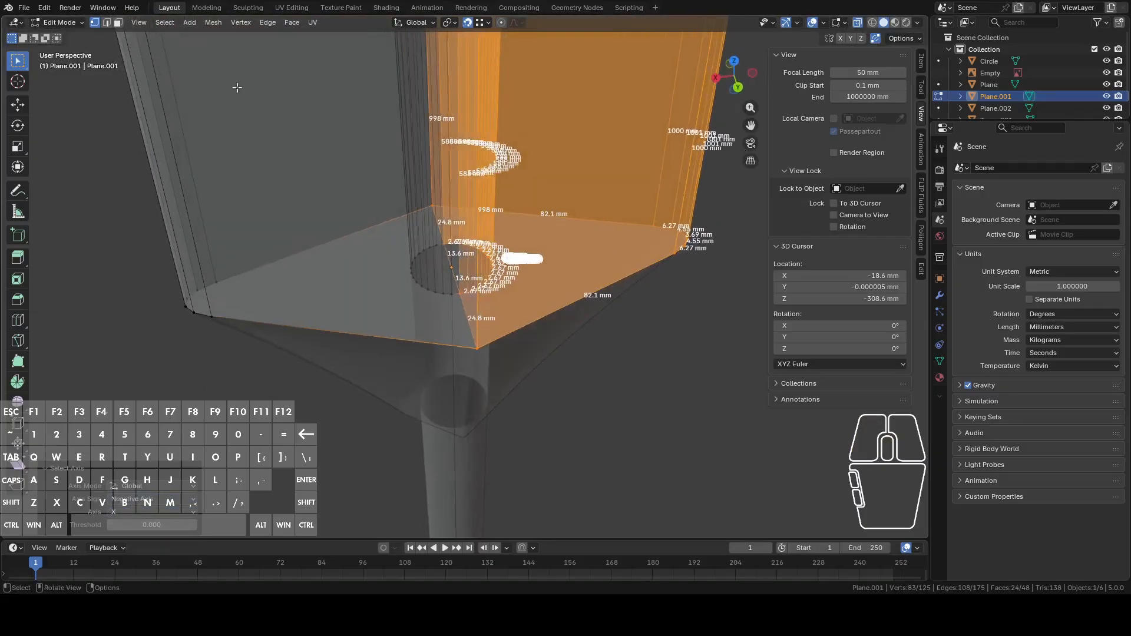
Step: Invert the selection, delete the vertices of the blade half without the small hole, and return to Object Mode
click(168, 24)
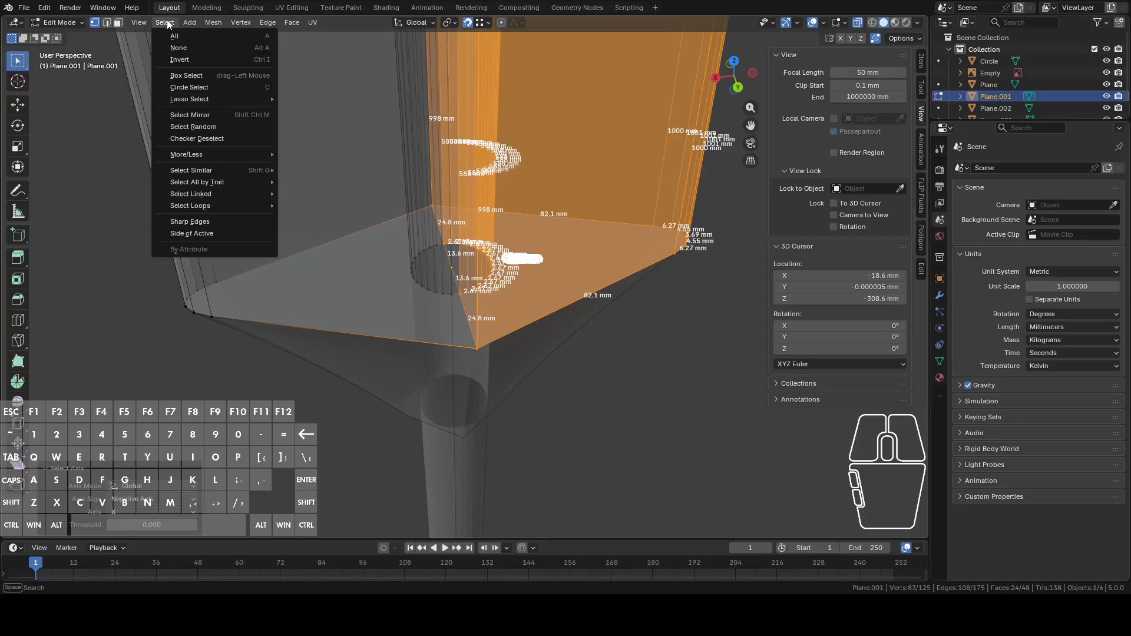
click(182, 58)
right_click(318, 218)
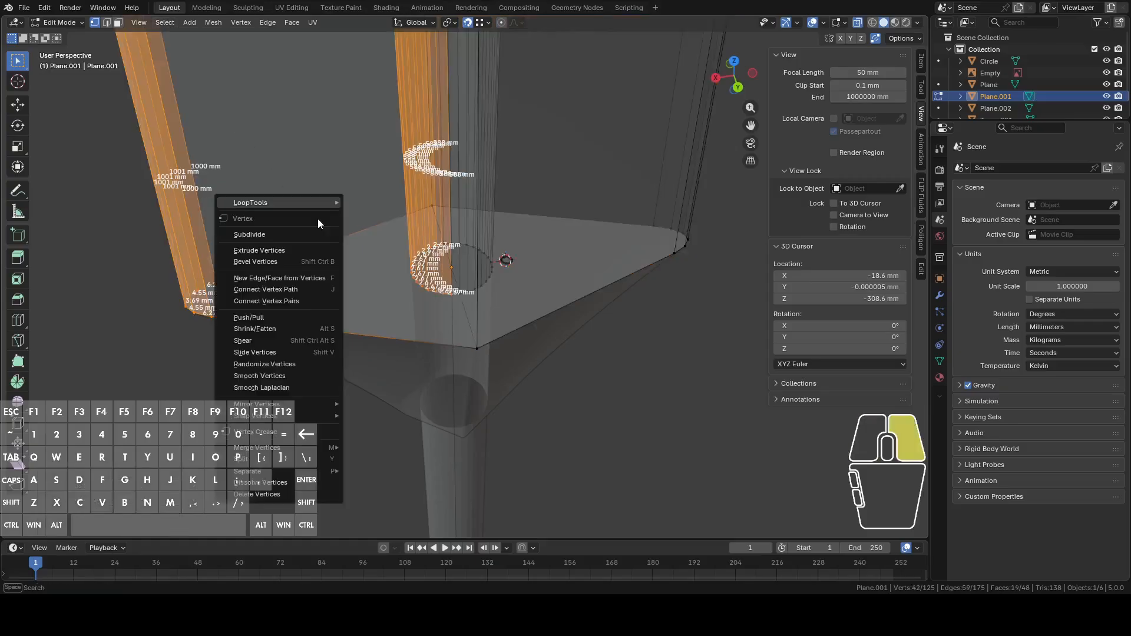
click(260, 496)
middle_drag(272, 457, 498, 271)
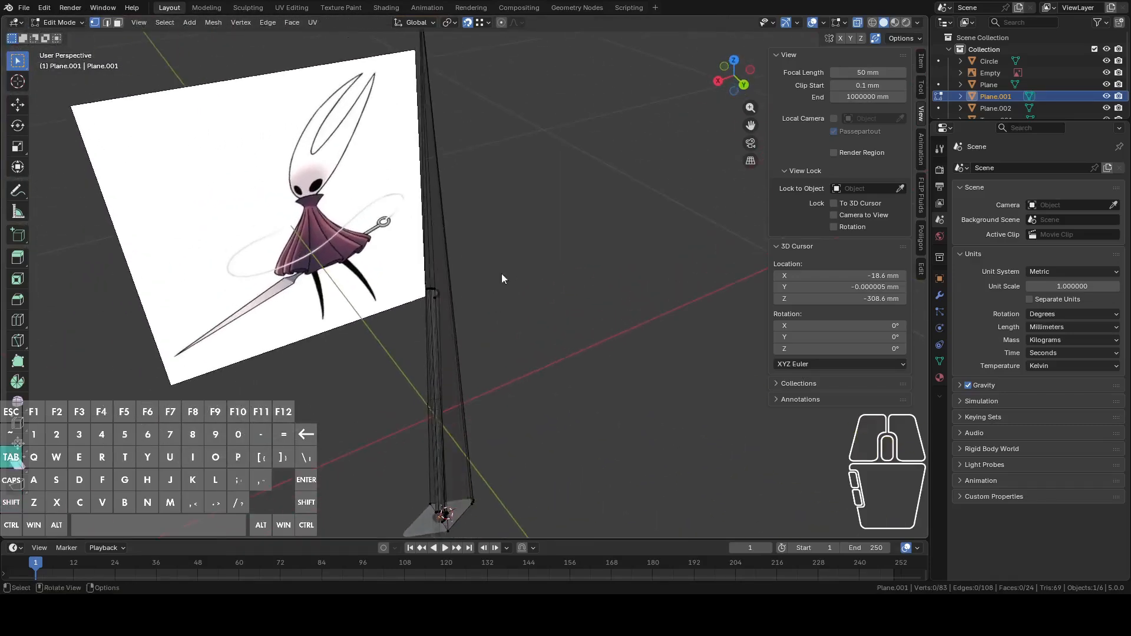
key(Tab)
shift+middle_drag(554, 361, 688, 275)
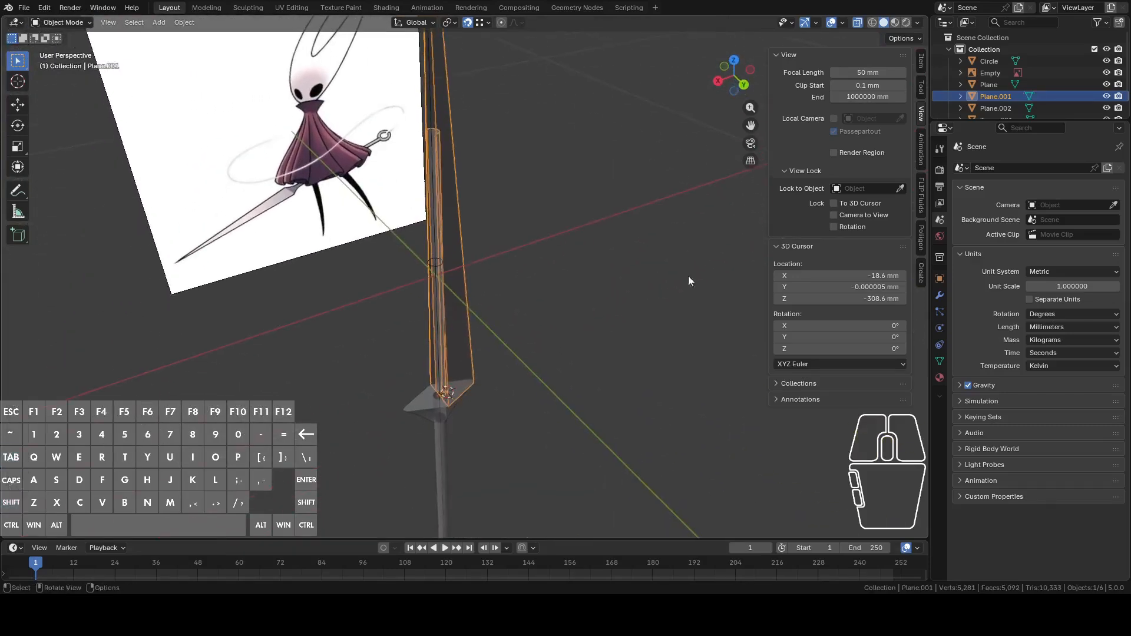
Step: Add a Mirror modifier to the remaining blade half and inspect the mirrored shape
click(939, 297)
click(1006, 167)
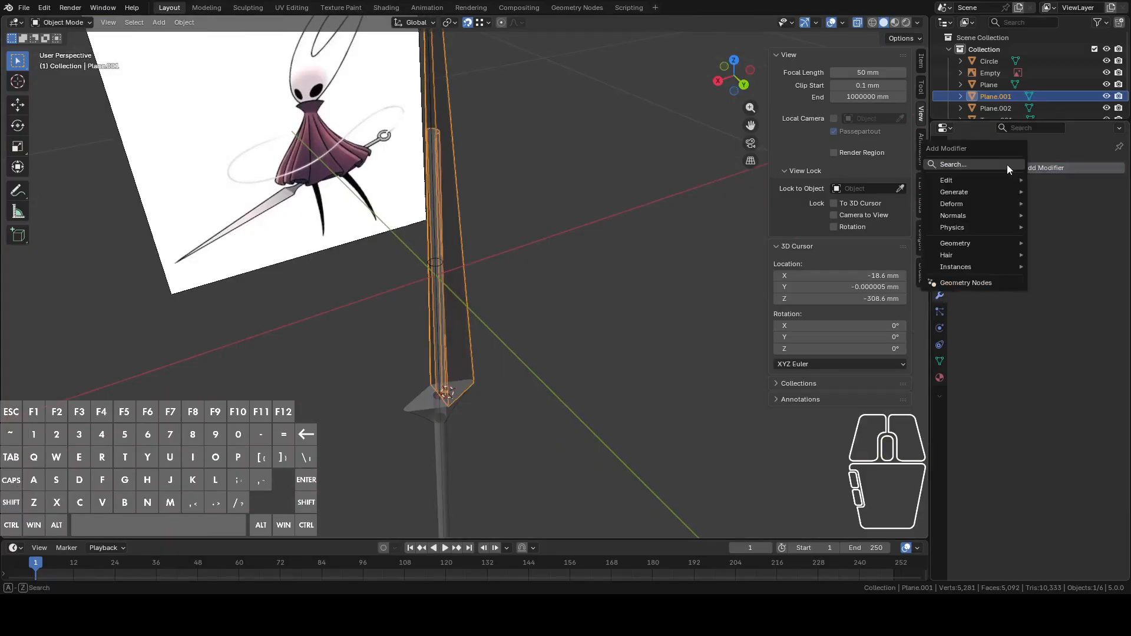
mouse_move(956, 192)
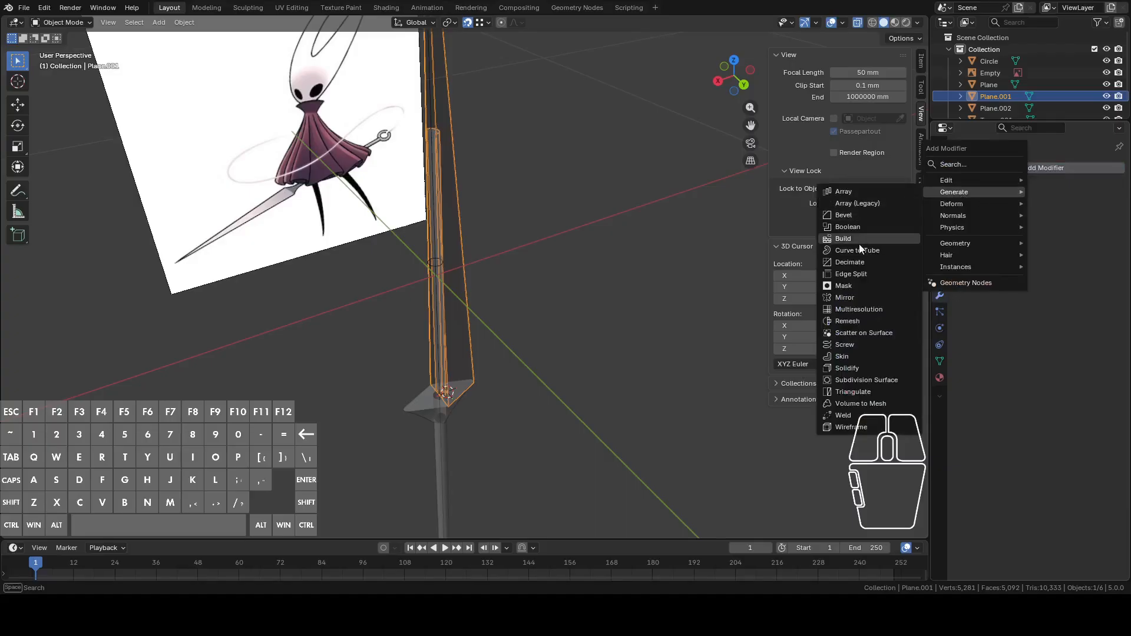
click(849, 297)
middle_drag(707, 301, 736, 300)
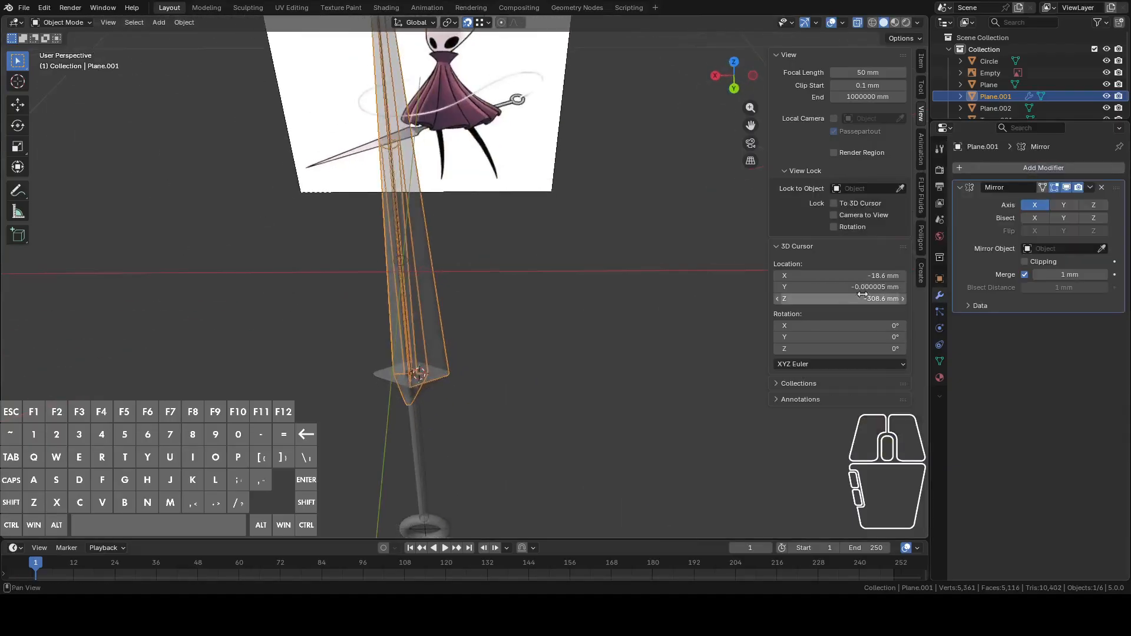
middle_drag(495, 359, 475, 342)
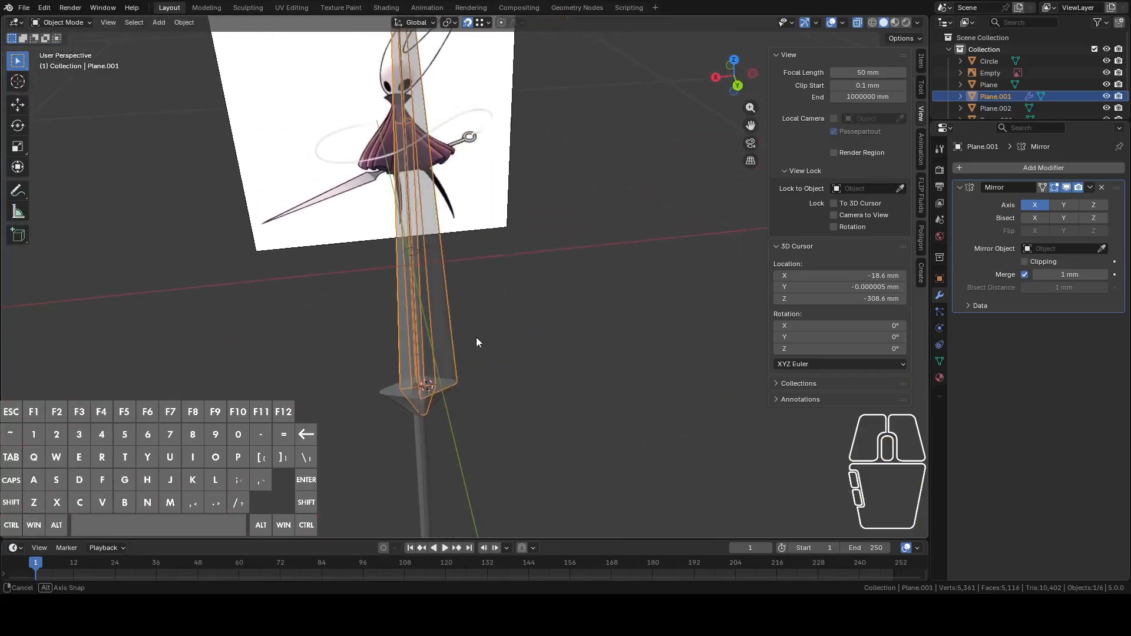
Step: Try mirroring the blade half along Y instead of X, and remove the Mirror modifier
click(1062, 208)
click(1032, 206)
middle_drag(707, 294, 663, 347)
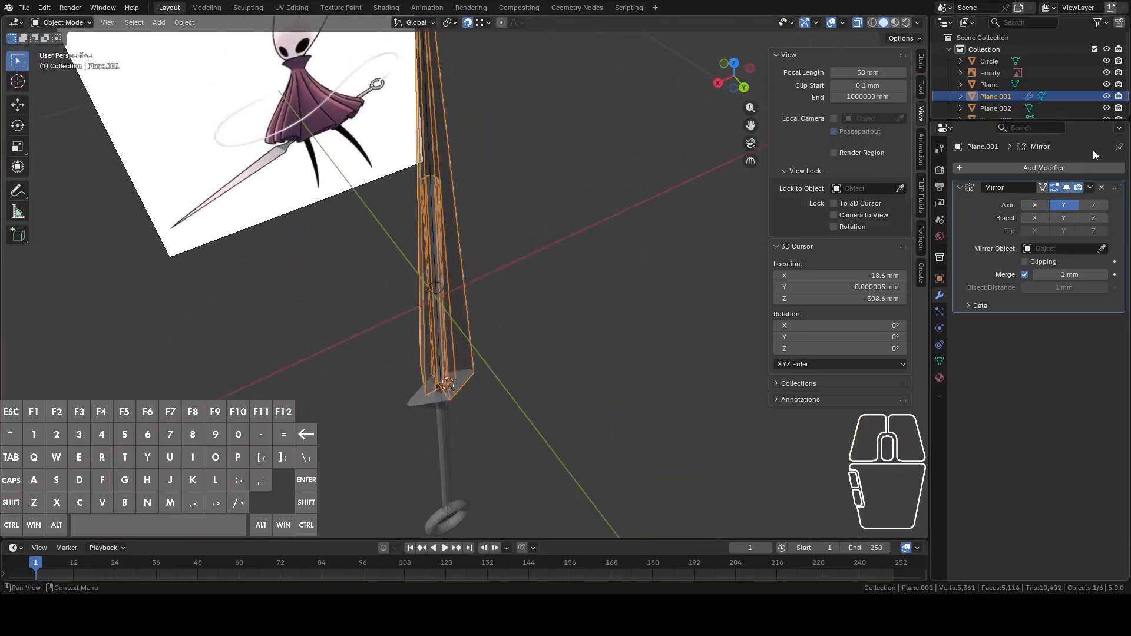
click(1102, 187)
Step: Apply the blade half's rotation
scroll(596, 257, up, 6)
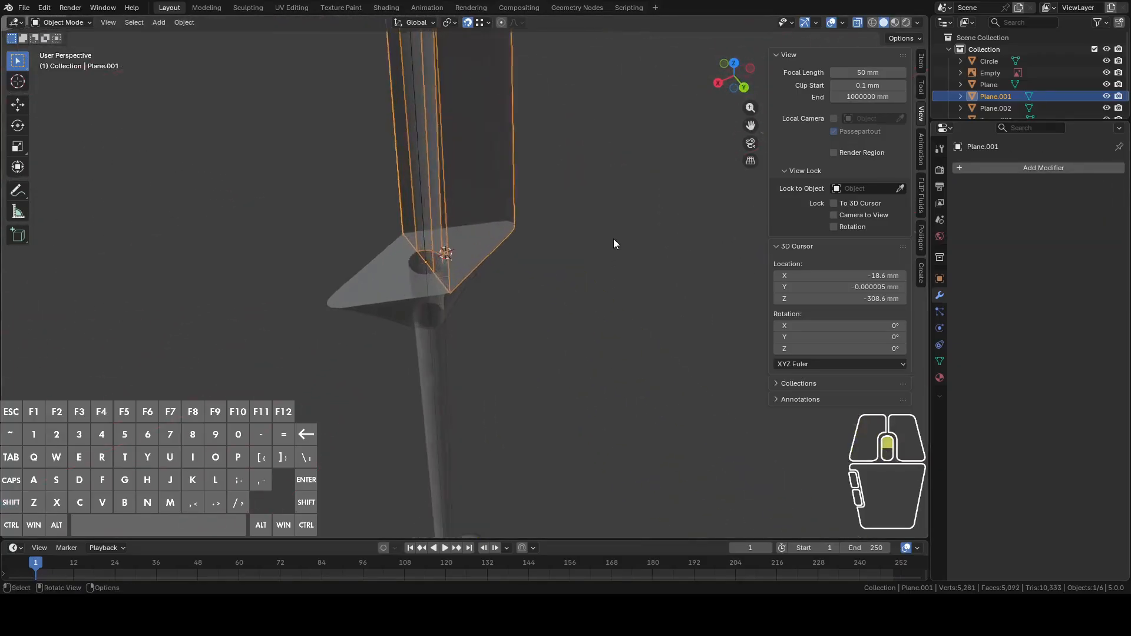
key(shift+a)
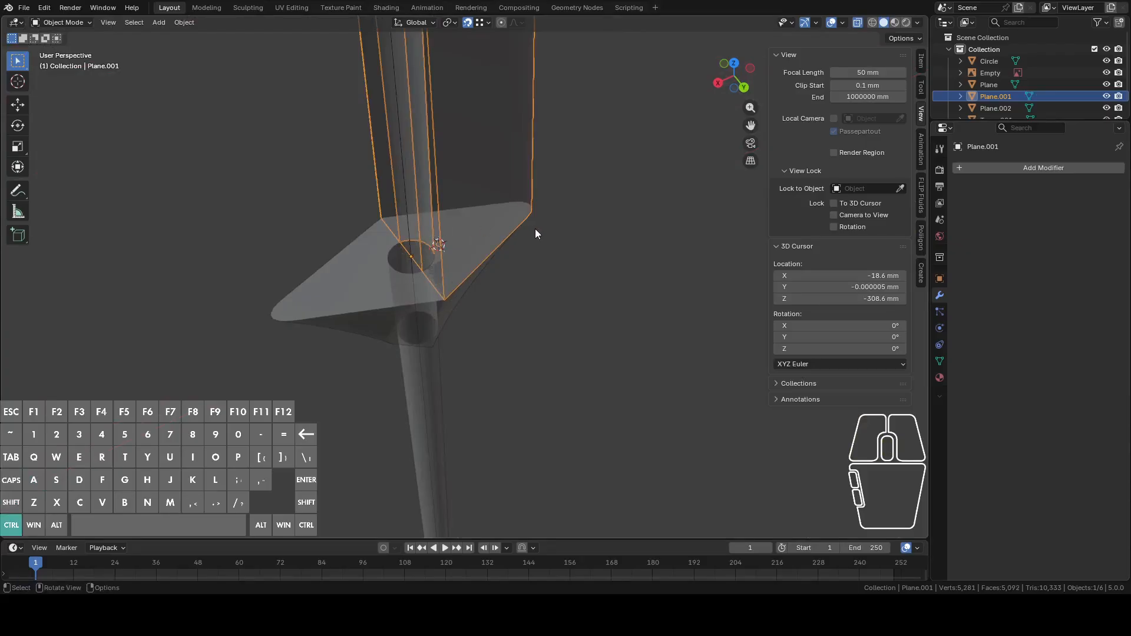
key(ctrl+a)
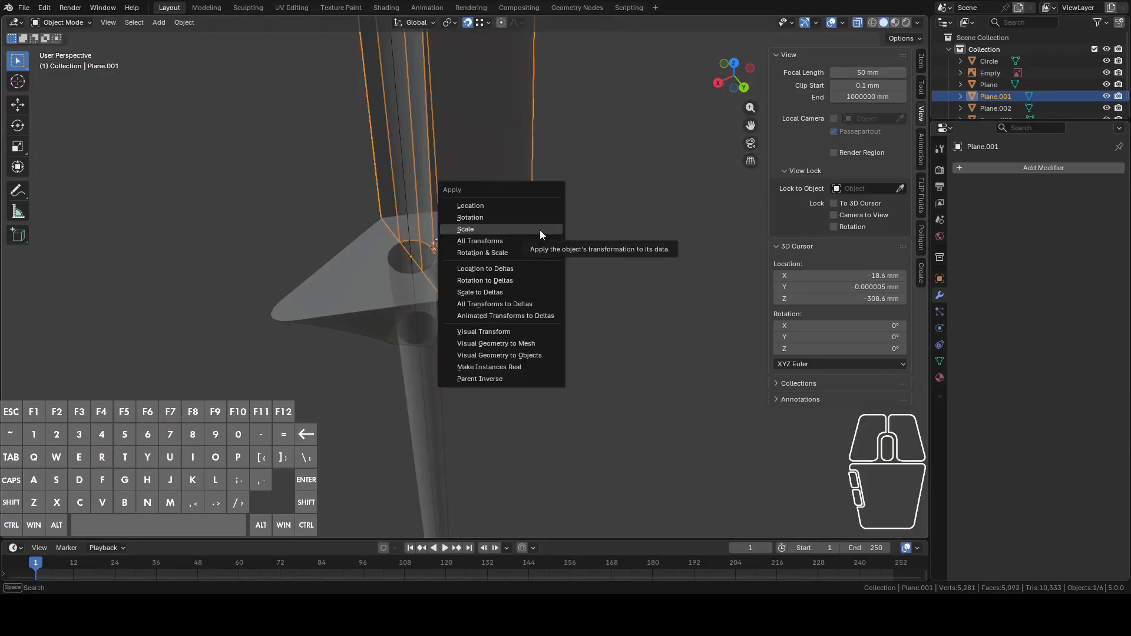
click(493, 216)
Step: Add a Mirror modifier along the X axis to the blade half
shift+middle_drag(602, 207, 621, 272)
click(1009, 169)
mouse_move(1010, 171)
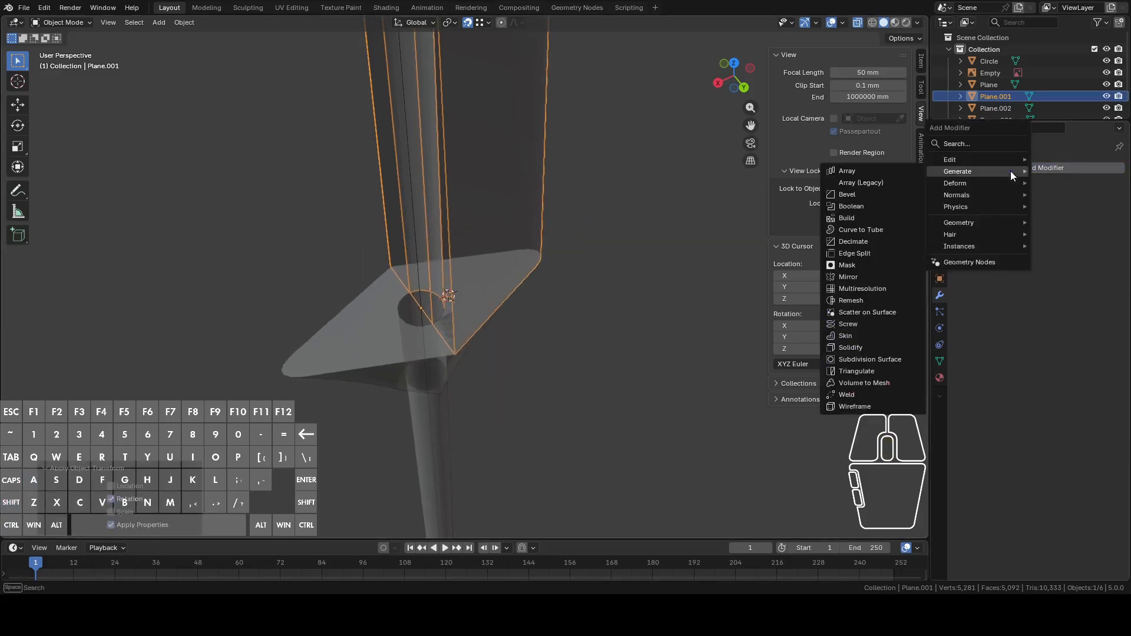
click(855, 277)
middle_drag(648, 291, 542, 287)
scroll(618, 303, up, 3)
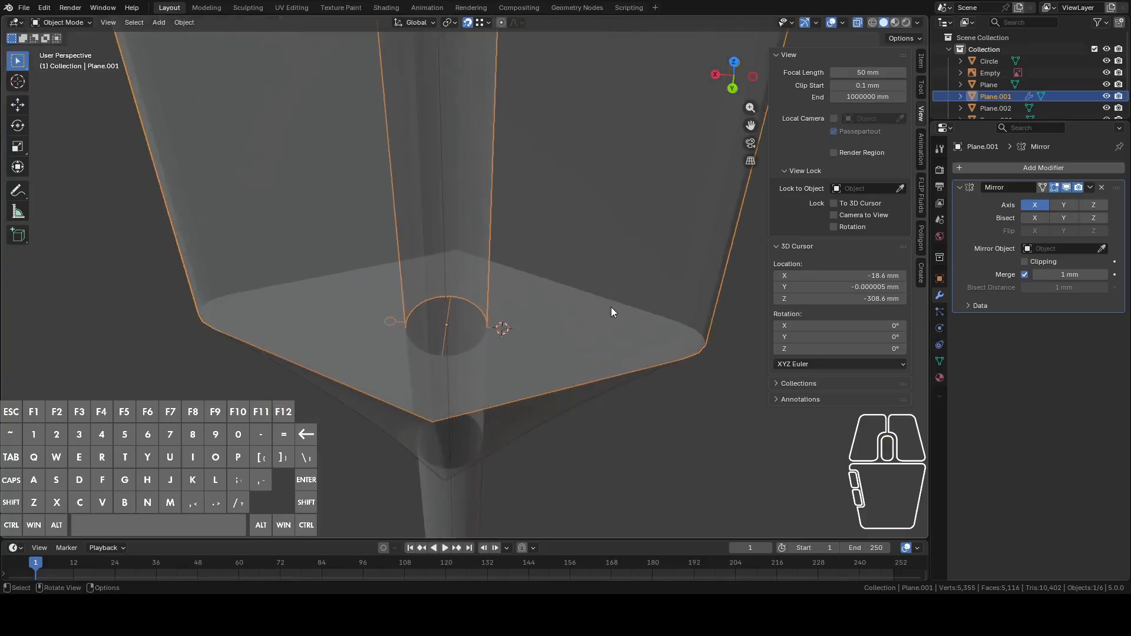
Step: Select the small hole's edge loop on the blade half's base and extrude it upward into the blade
middle_drag(404, 257, 482, 275)
key(Tab)
alt+click(556, 389)
key(c)
shift+click(510, 388)
right_click(510, 388)
shift+middle_drag(549, 338, 505, 267)
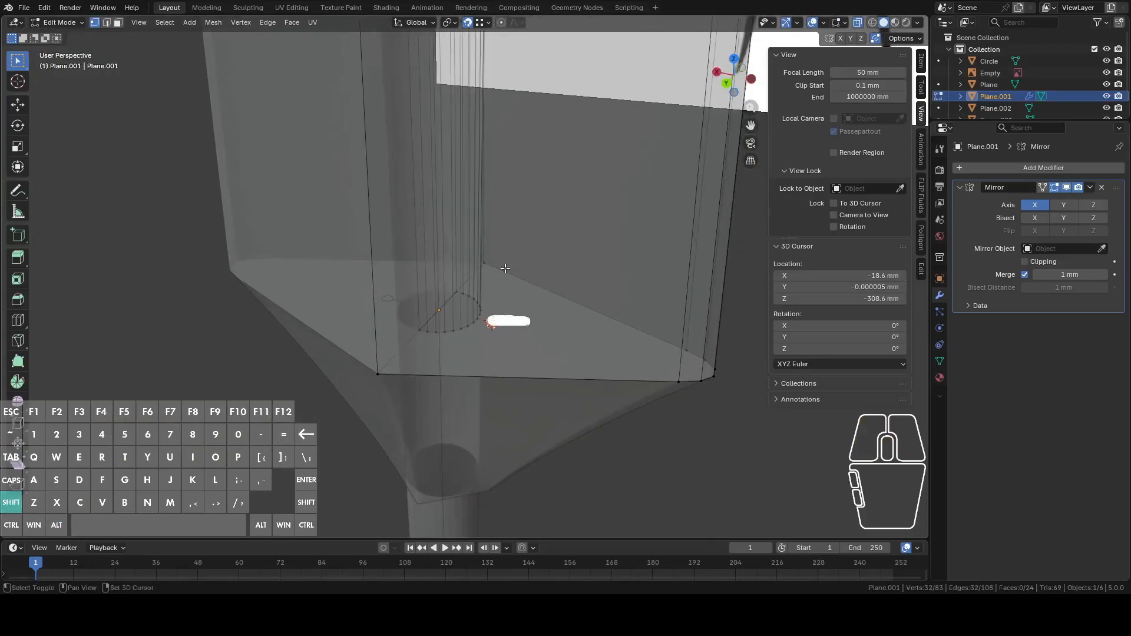
click(845, 24)
middle_drag(514, 317, 583, 429)
key(e)
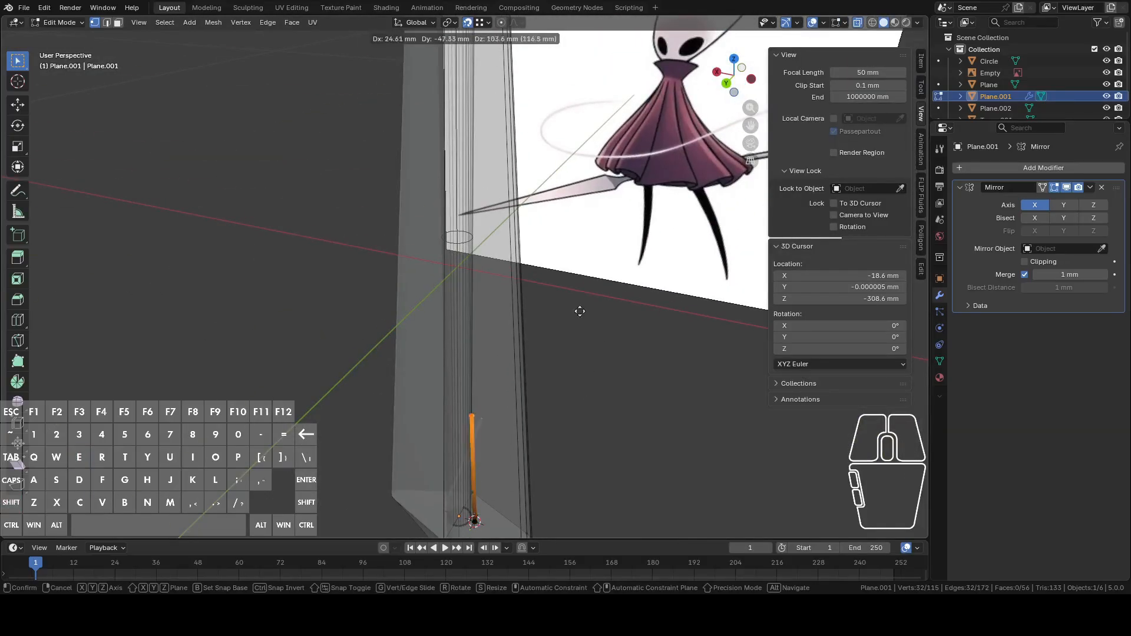
click(583, 318)
middle_drag(583, 318, 592, 321)
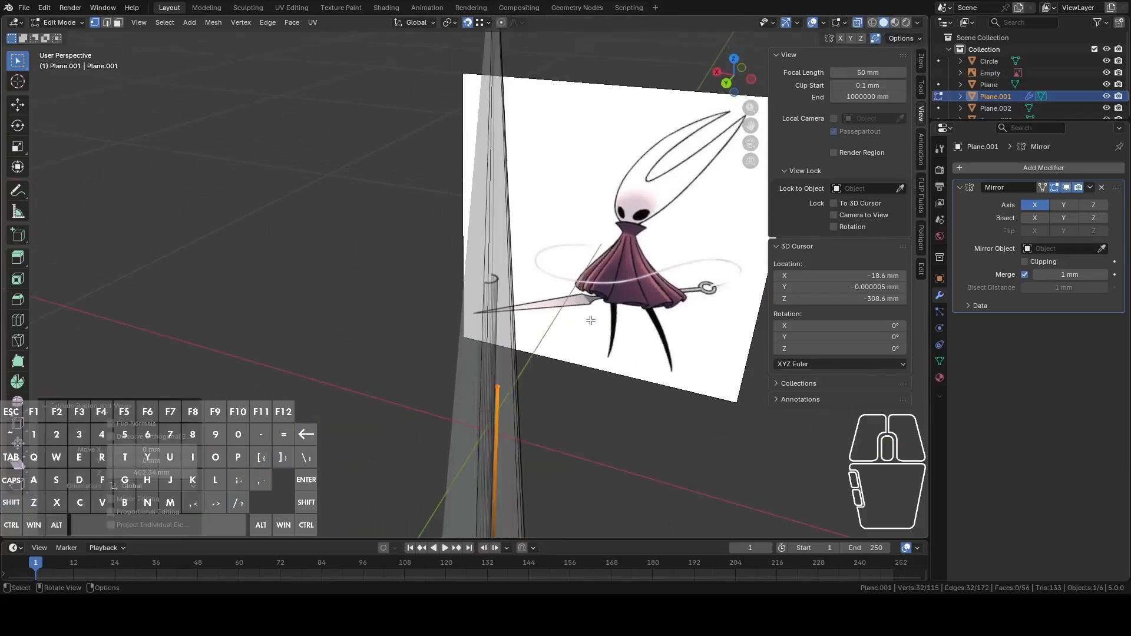
Step: Raise the small tube's upper edge loop along Z, finishing with a move of about 20 mm
key(e)
click(533, 157)
middle_drag(533, 157, 604, 205)
key(e)
key(z)
click(669, 27)
key(g)
key(z)
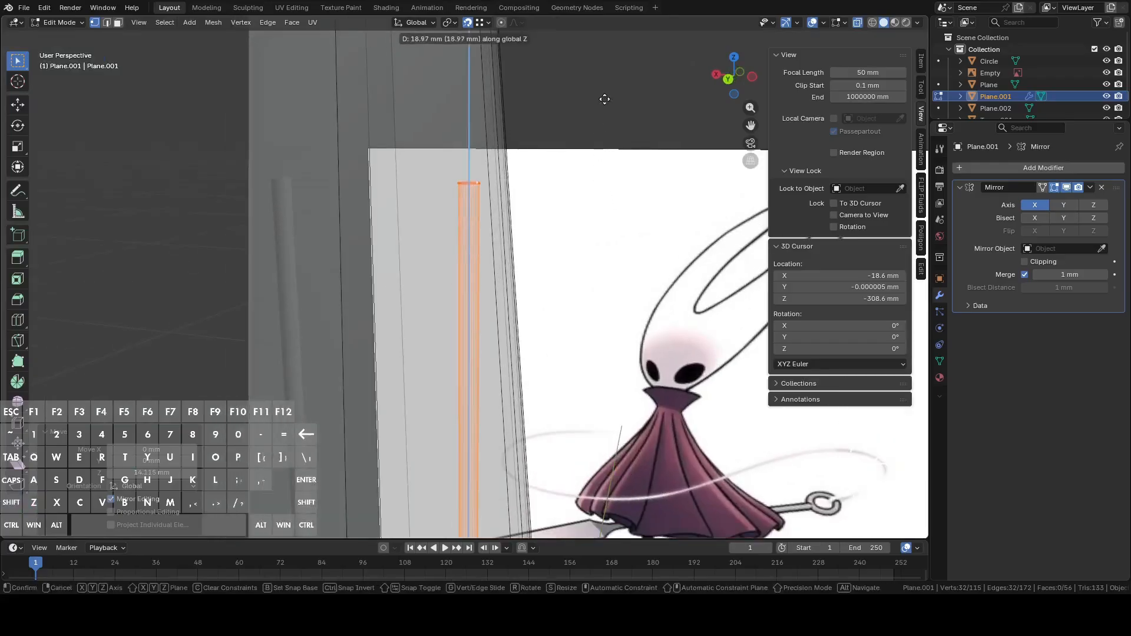
click(604, 101)
middle_drag(602, 106, 590, 126)
scroll(591, 126, down, 4)
shift+middle_drag(591, 182, 597, 217)
scroll(609, 308, down, 2)
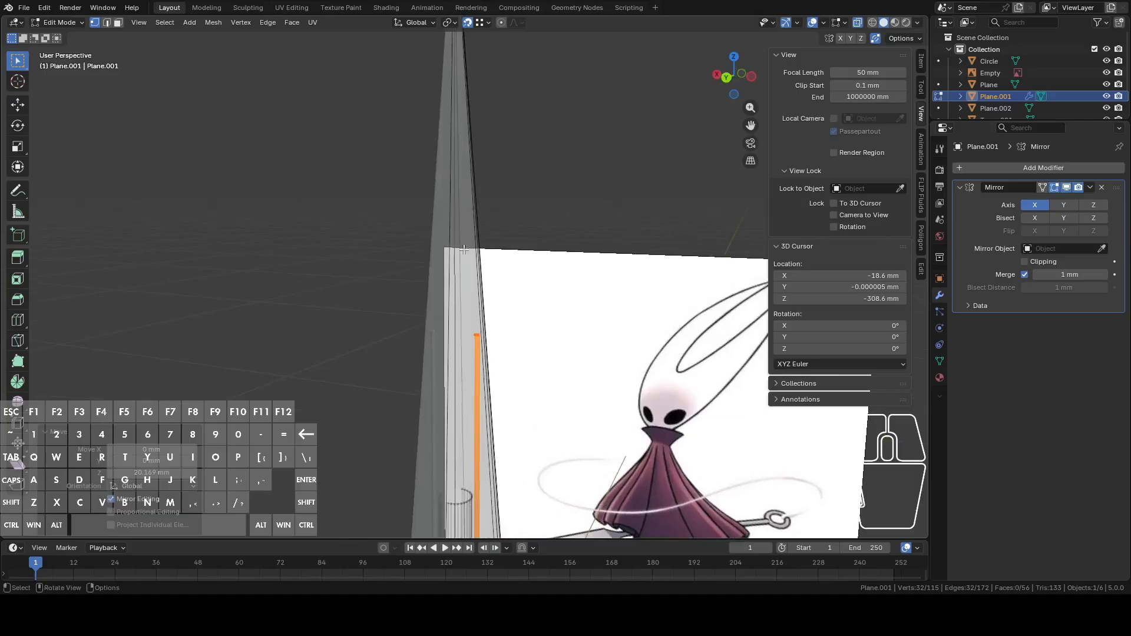
Step: Readjust the small tube's upper end along Z, lowering it by about 42 mm
middle_drag(463, 361, 472, 383)
scroll(542, 390, up, 3)
scroll(542, 389, up, 2)
shift+middle_drag(652, 421, 671, 158)
scroll(620, 252, down, 4)
key(g)
key(z)
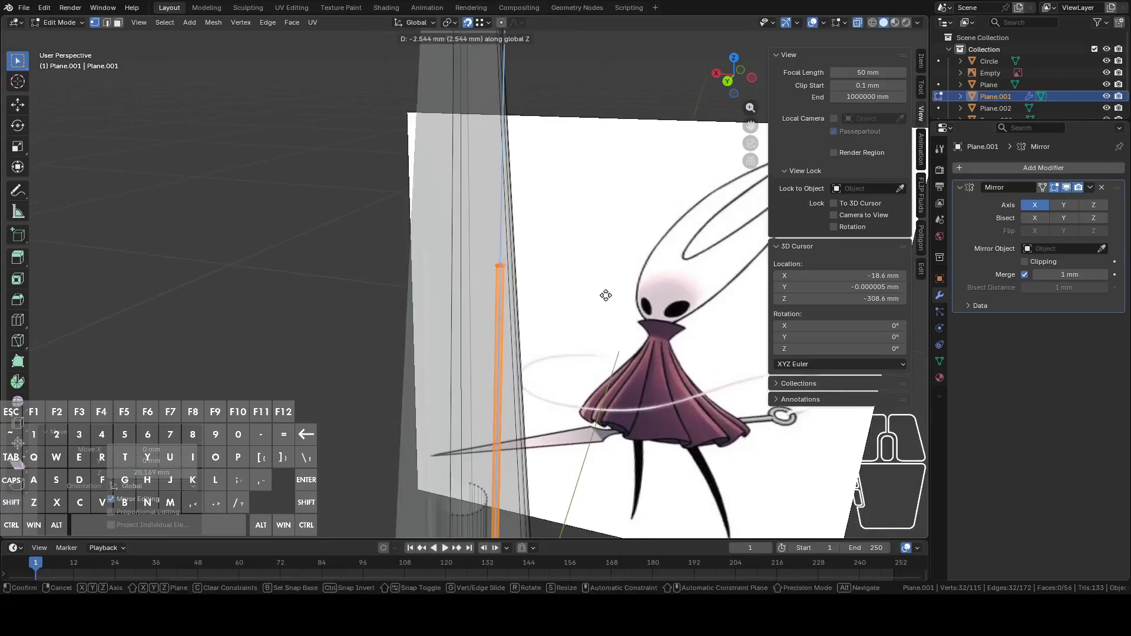
click(616, 265)
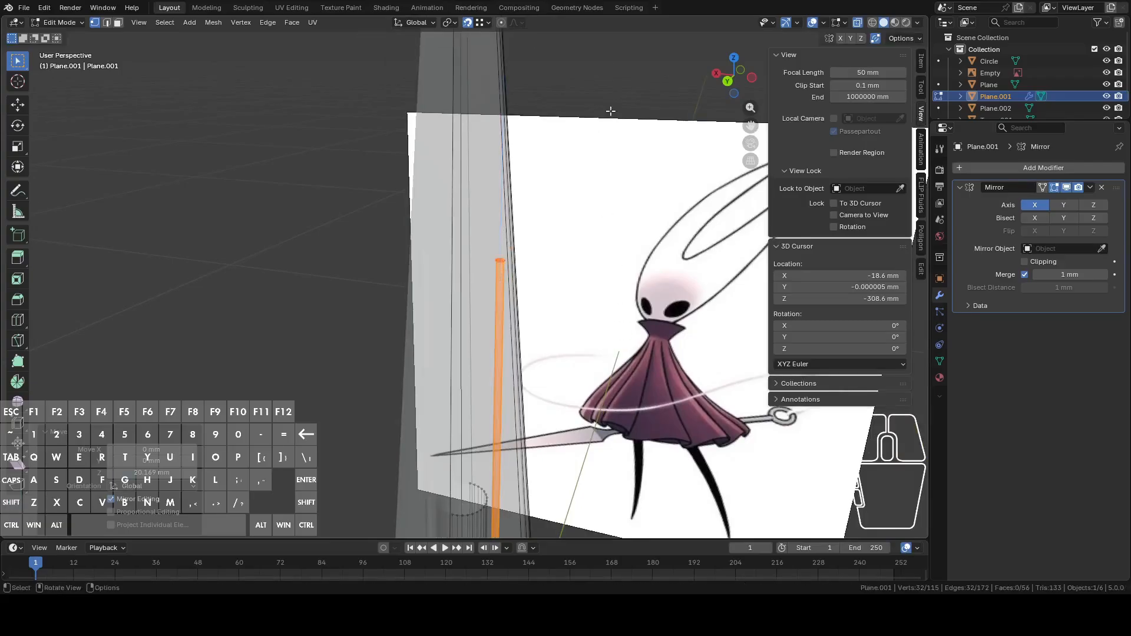
key(g)
key(z)
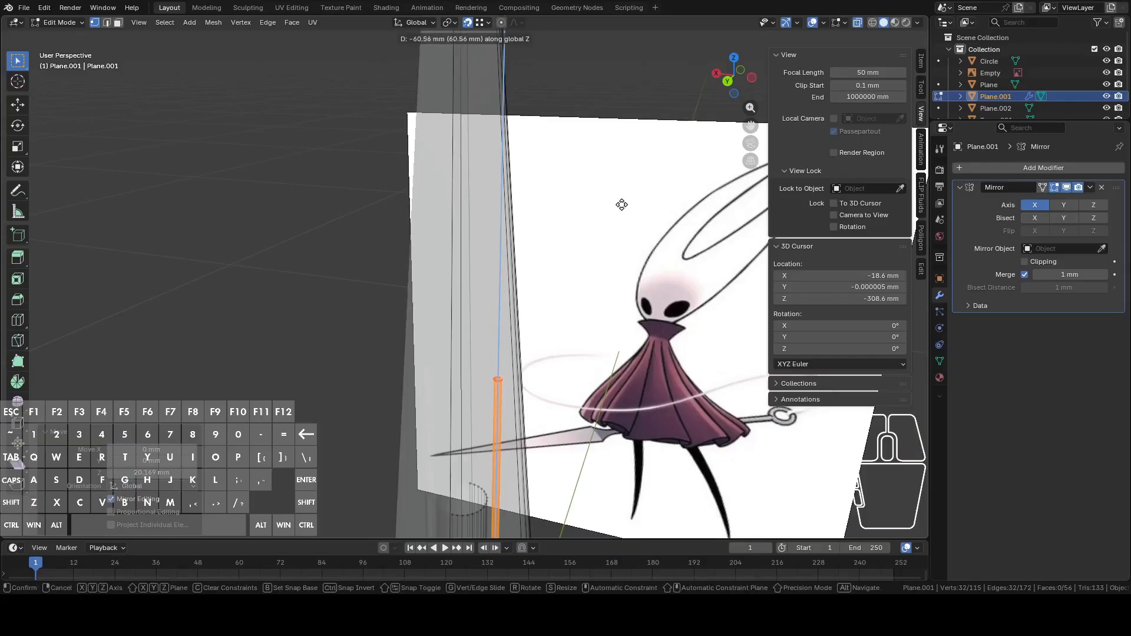
click(622, 169)
Step: Duplicate the tube's upper edge loop in place and move the copy about 16 mm along X toward the blade's centre
middle_drag(581, 258, 619, 290)
key(shift+d)
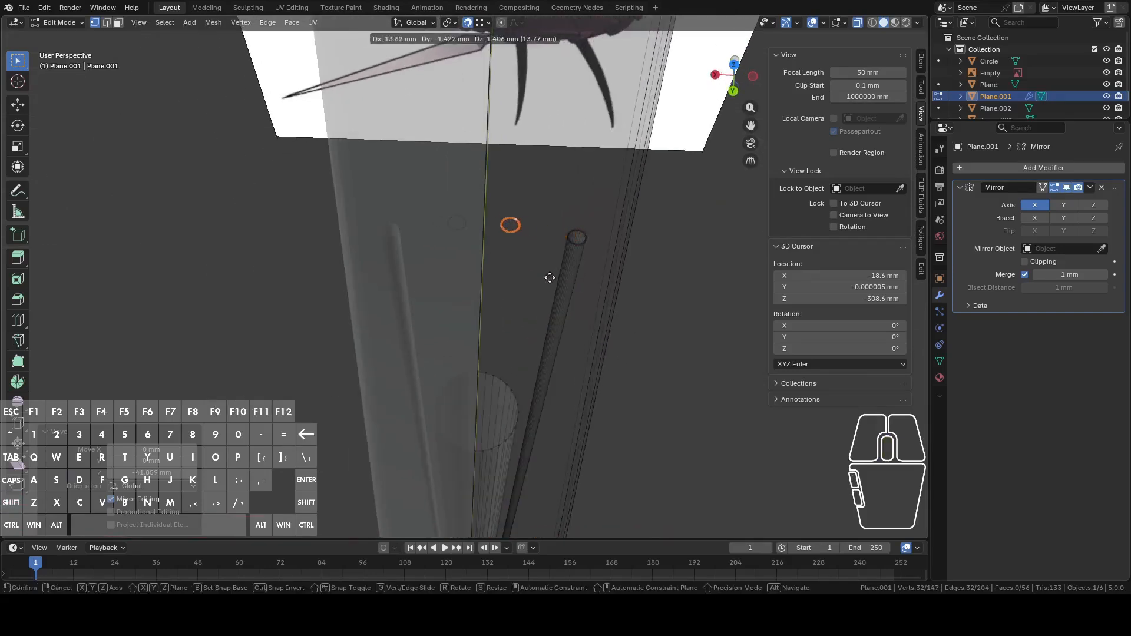
right_click(546, 275)
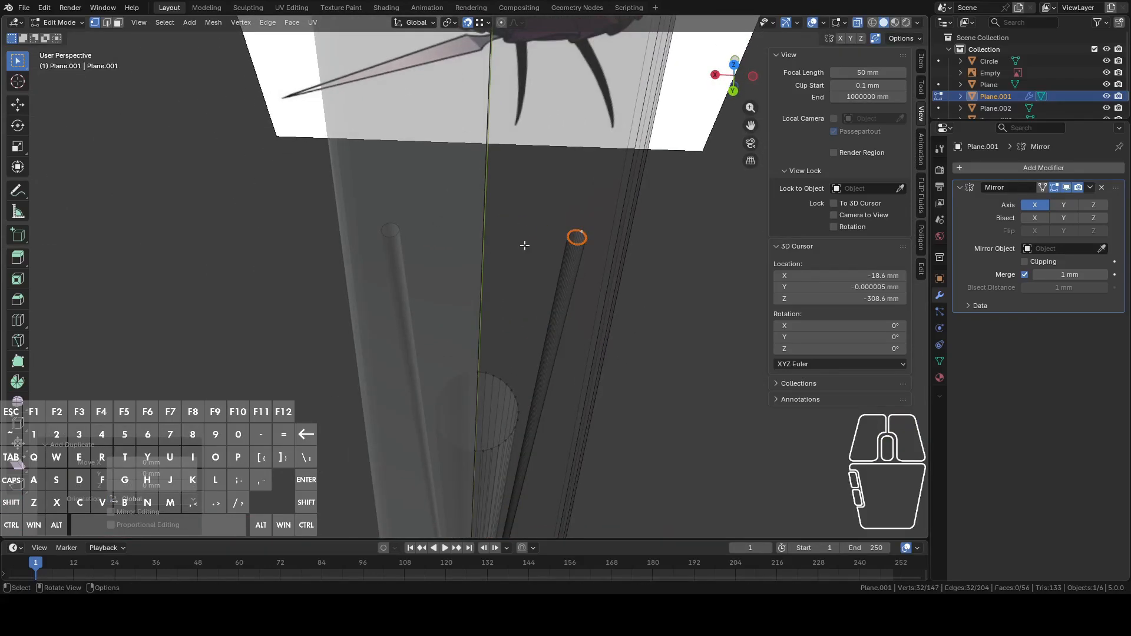
key(g)
key(x)
click(451, 225)
middle_drag(451, 225, 511, 240)
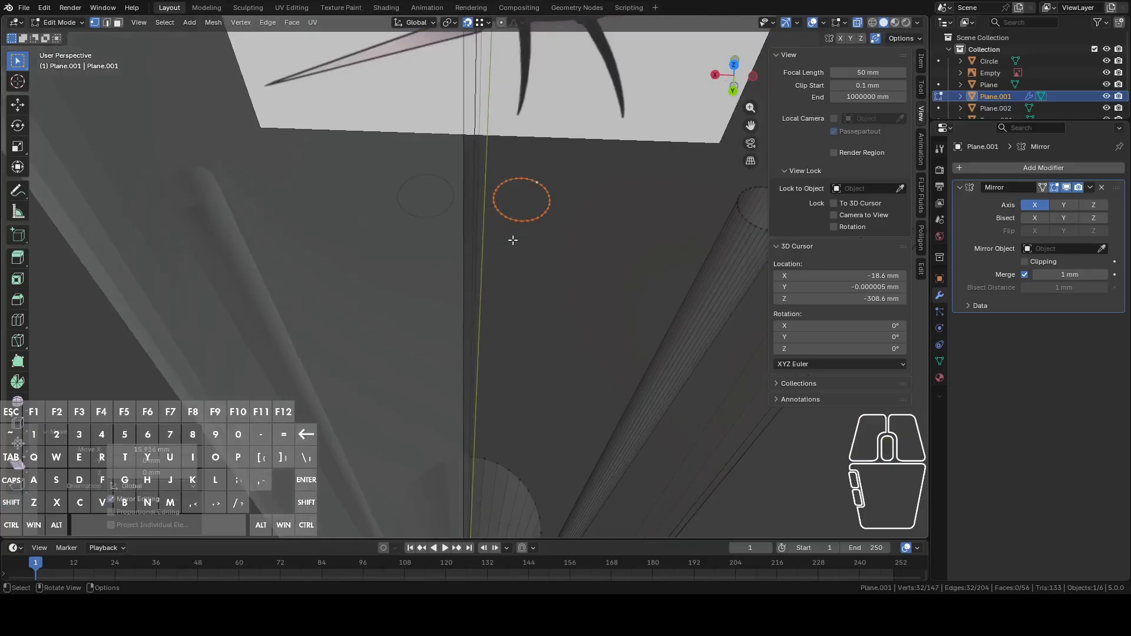
Step: From the back view, delete the vertices of the duplicated circle's half nearest the mirror plane
click(732, 89)
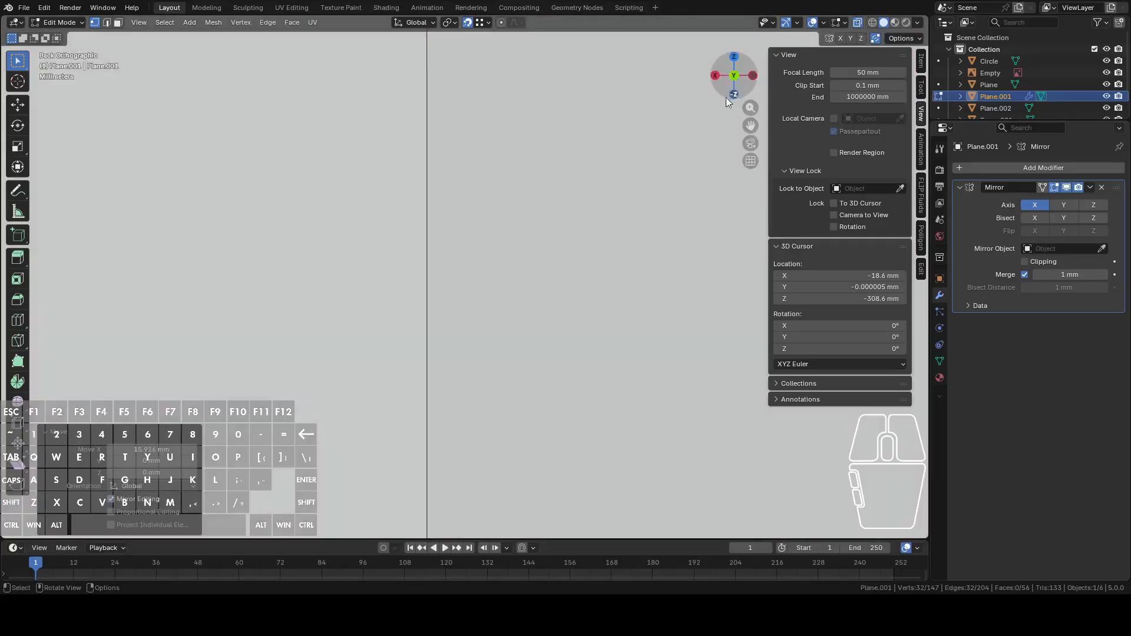
scroll(504, 170, down, 3)
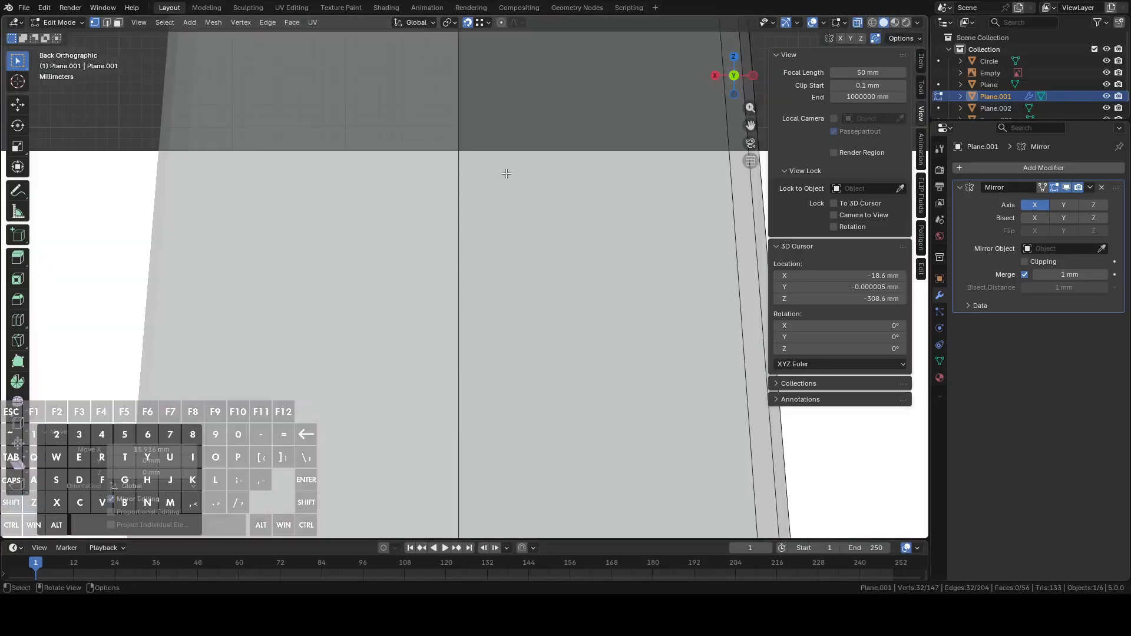
scroll(507, 173, down, 4)
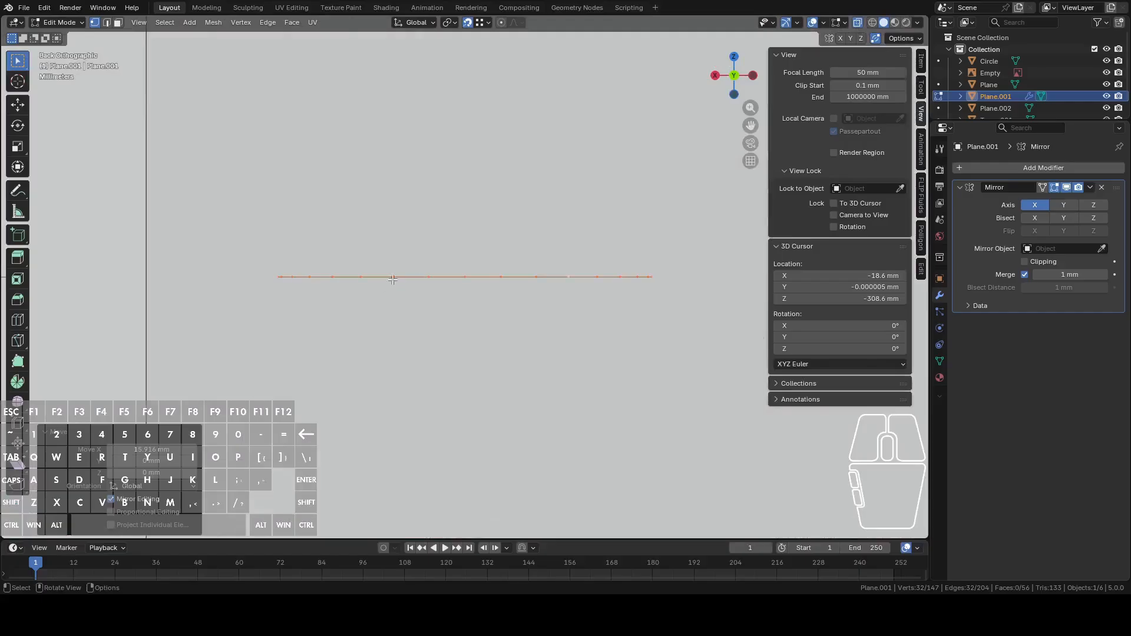
drag(248, 225, 390, 317)
drag(453, 337, 453, 337)
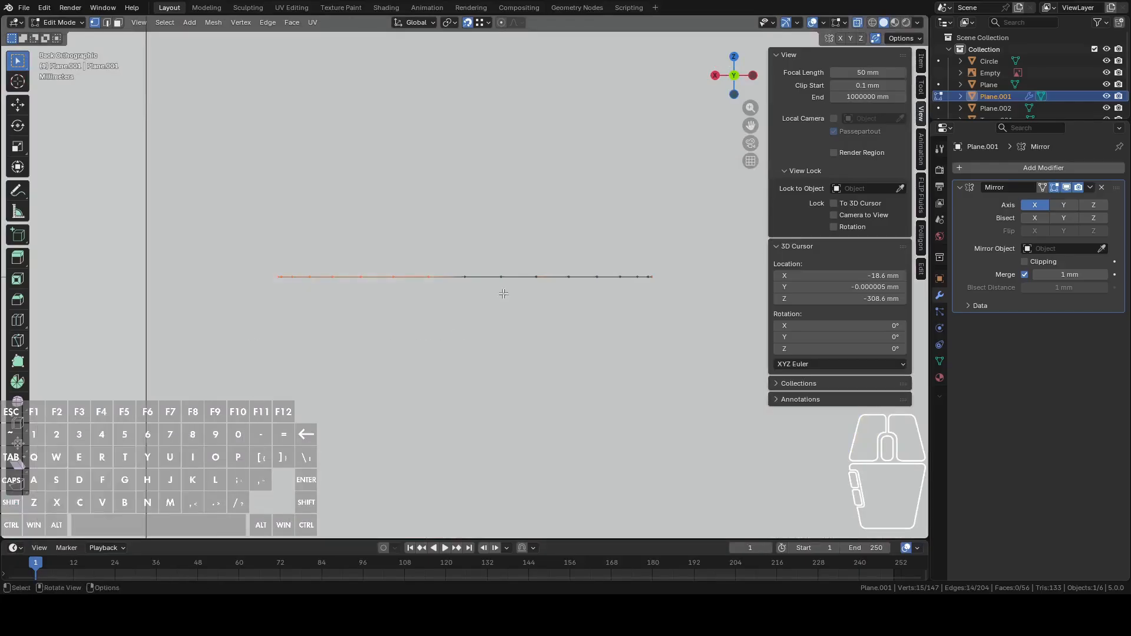
right_click(582, 226)
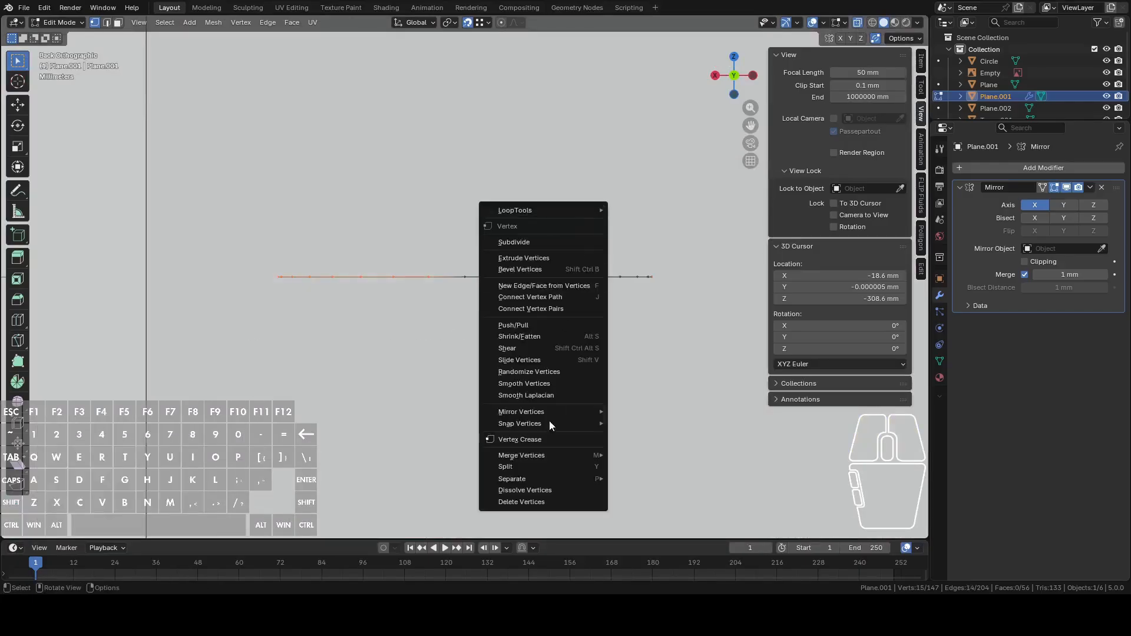
click(541, 503)
Step: Select the remaining half circle and move it along X with snapping onto the blade's mirror plane
middle_drag(538, 498, 497, 275)
key(l)
scroll(497, 275, down, 4)
shift+middle_drag(489, 189, 492, 335)
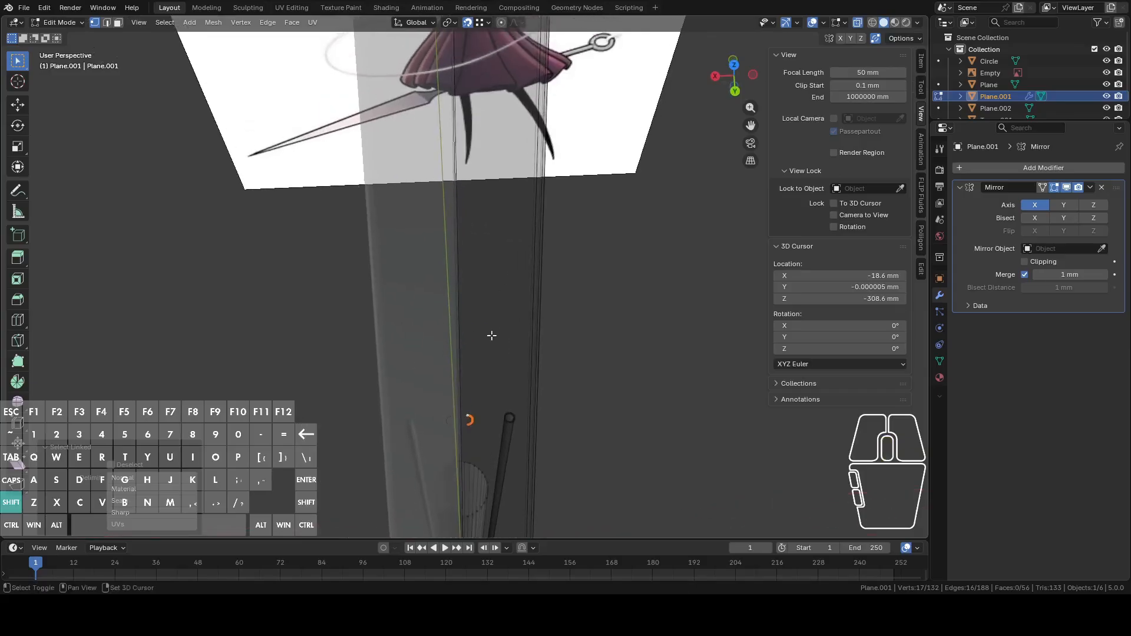
scroll(486, 272, down, 2)
shift+middle_drag(486, 269, 487, 312)
shift+middle_drag(478, 446, 490, 370)
scroll(503, 414, up, 4)
middle_drag(501, 413, 462, 505)
scroll(459, 333, down, 9)
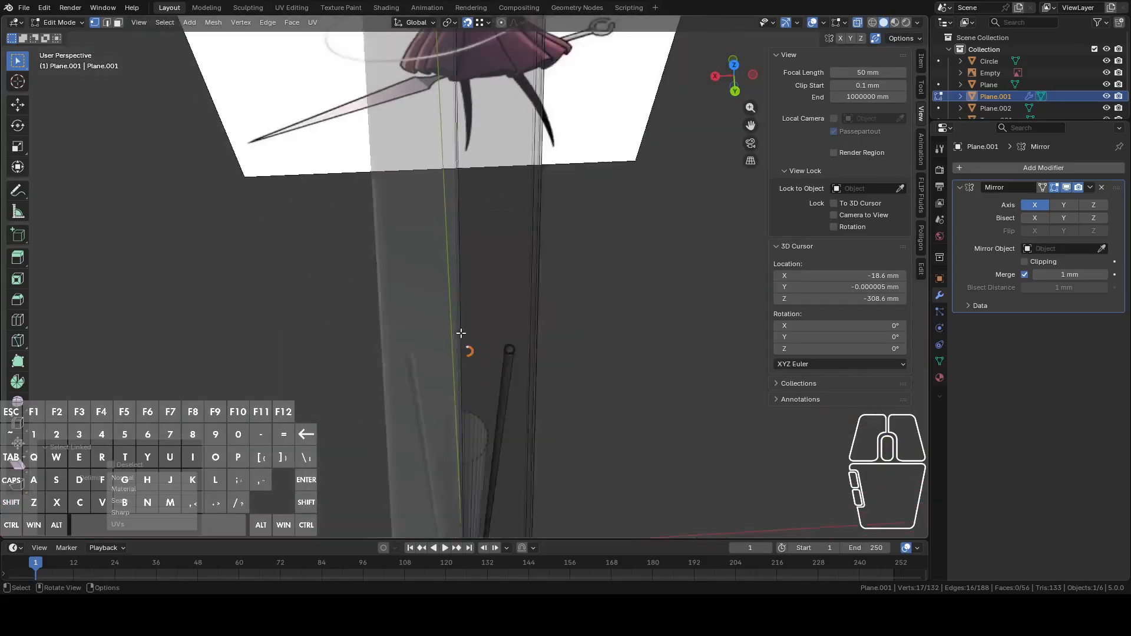
shift+middle_drag(478, 236, 492, 311)
scroll(488, 340, up, 4)
key(g)
key(x)
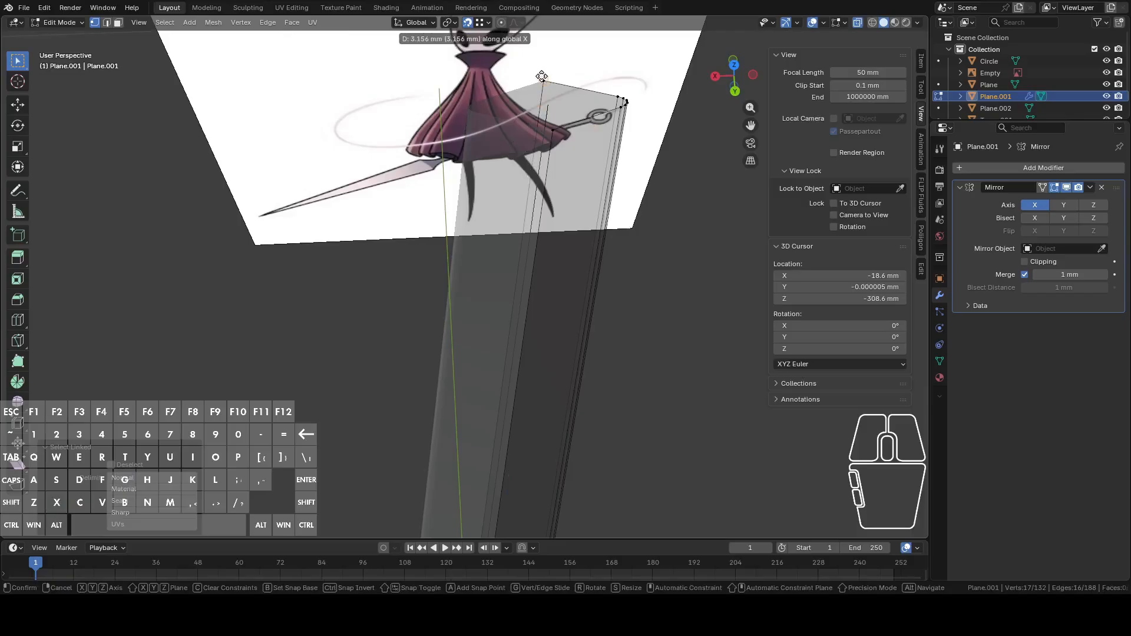
click(544, 83)
Step: Turn off Merge in the blade half's Mirror modifier and return to editing the mesh
scroll(544, 86, down, 7)
shift+middle_drag(561, 348, 553, 272)
scroll(554, 328, up, 4)
middle_drag(596, 210, 584, 330)
key(Tab)
click(1025, 275)
middle_drag(679, 301, 508, 401)
key(Tab)
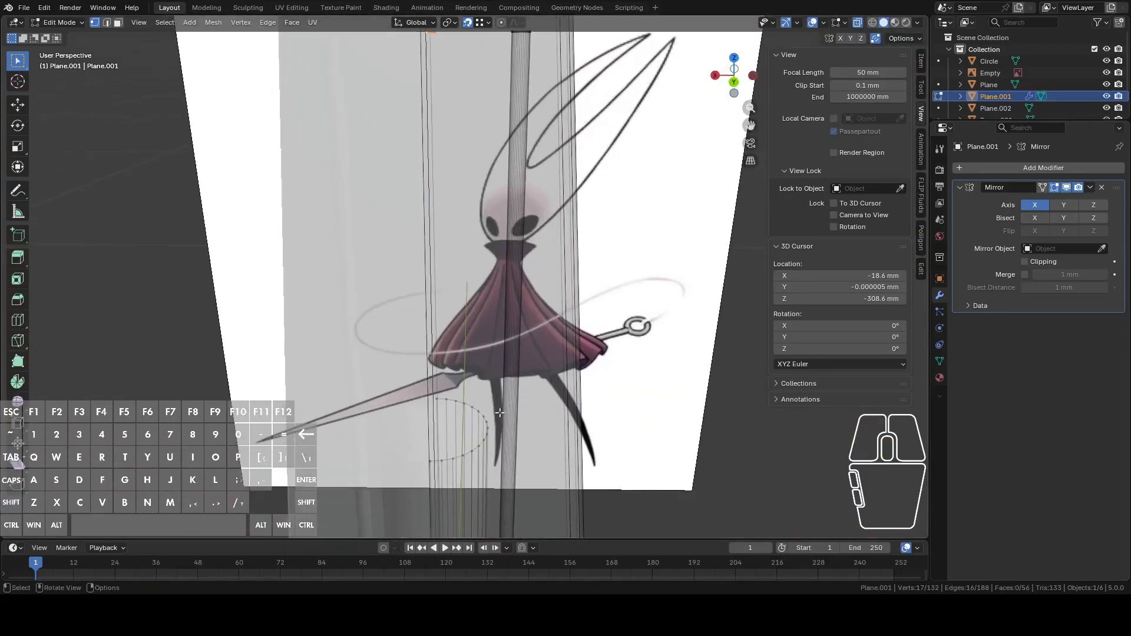
Step: Lower the half circle about 54 mm along Z, and fine-tune its height by raising it about 6 mm
key(g)
key(z)
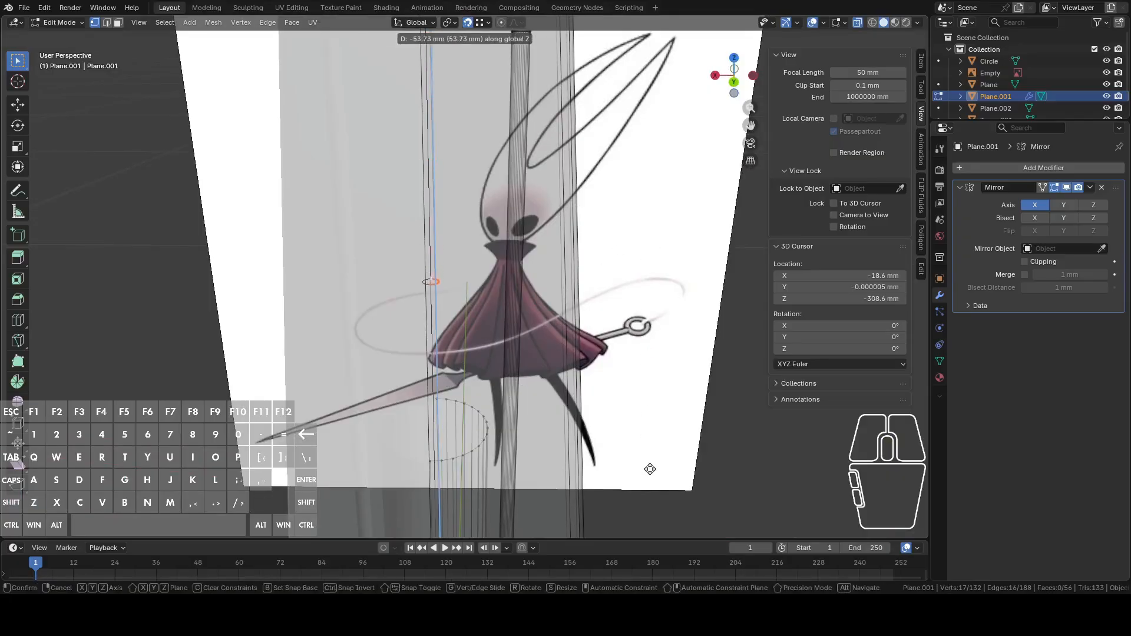
click(649, 469)
shift+middle_drag(544, 362, 568, 296)
middle_drag(541, 254, 513, 277)
key(g)
key(z)
click(640, 226)
Step: Extrude the half circle upward along Z to form a central channel toward the blade's tip
middle_drag(638, 224, 606, 283)
key(e)
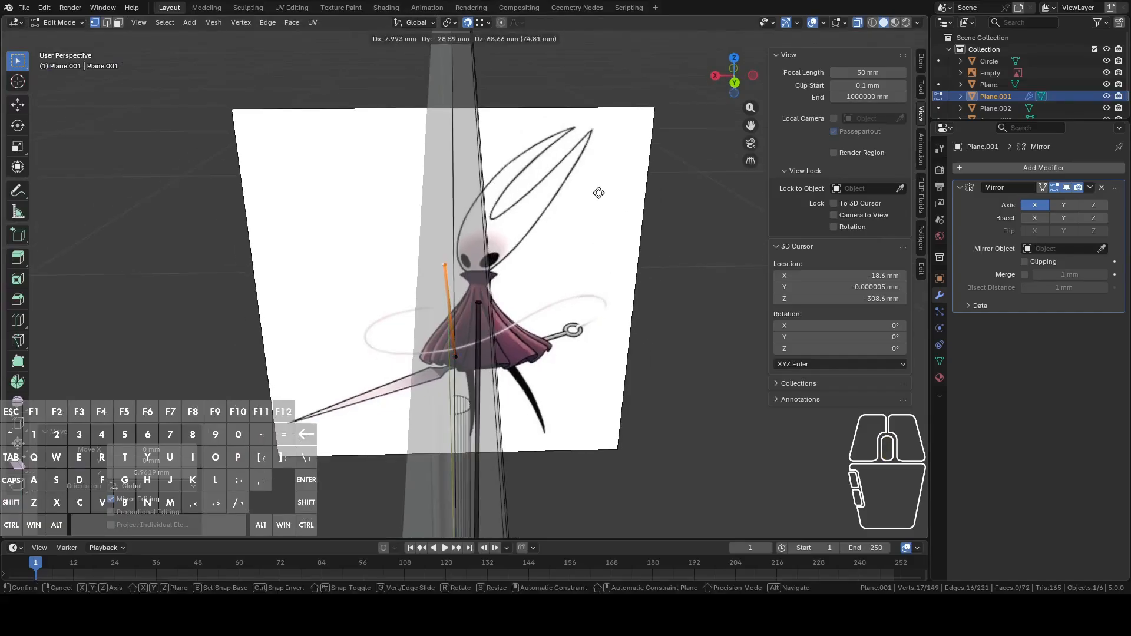
key(z)
shift+middle_drag(605, 62, 576, 267)
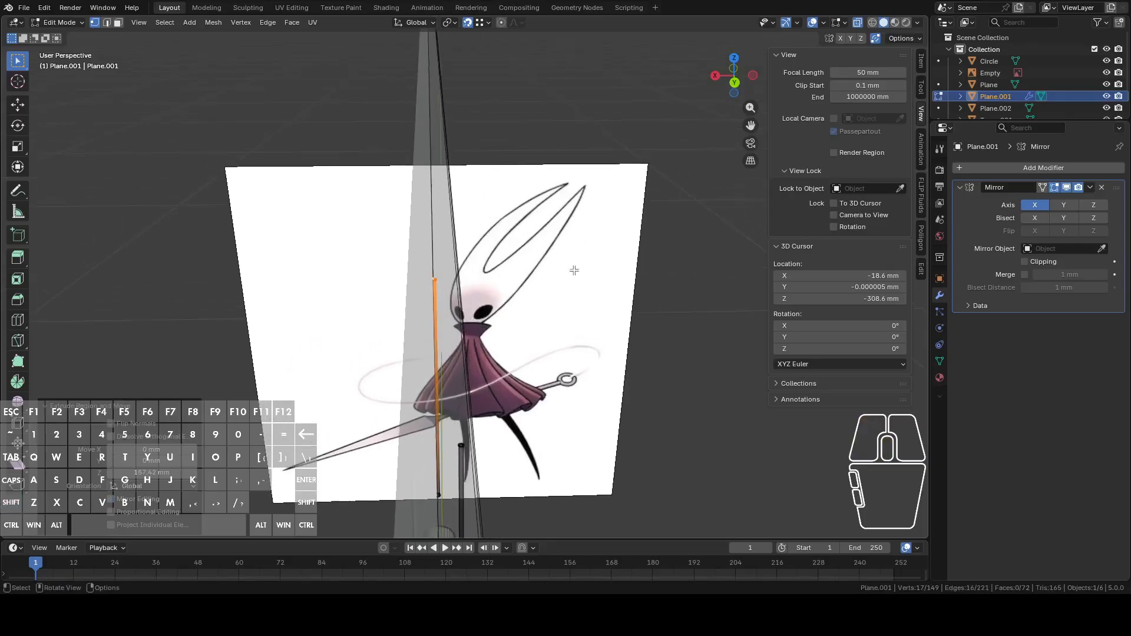
click(574, 123)
shift+middle_drag(573, 124, 595, 310)
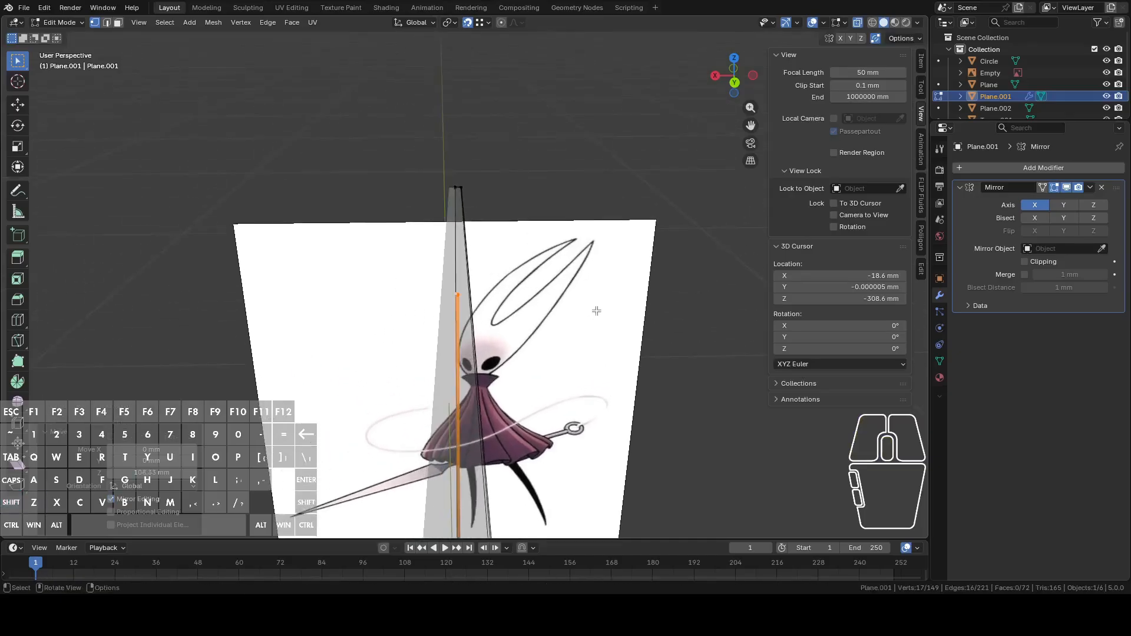
Step: Adjust the central channel's upper end along Z, raising it about 22 mm and lowering it about 30 mm
scroll(597, 310, up, 4)
key(g)
key(z)
click(598, 233)
middle_drag(623, 208, 500, 239)
key(g)
key(z)
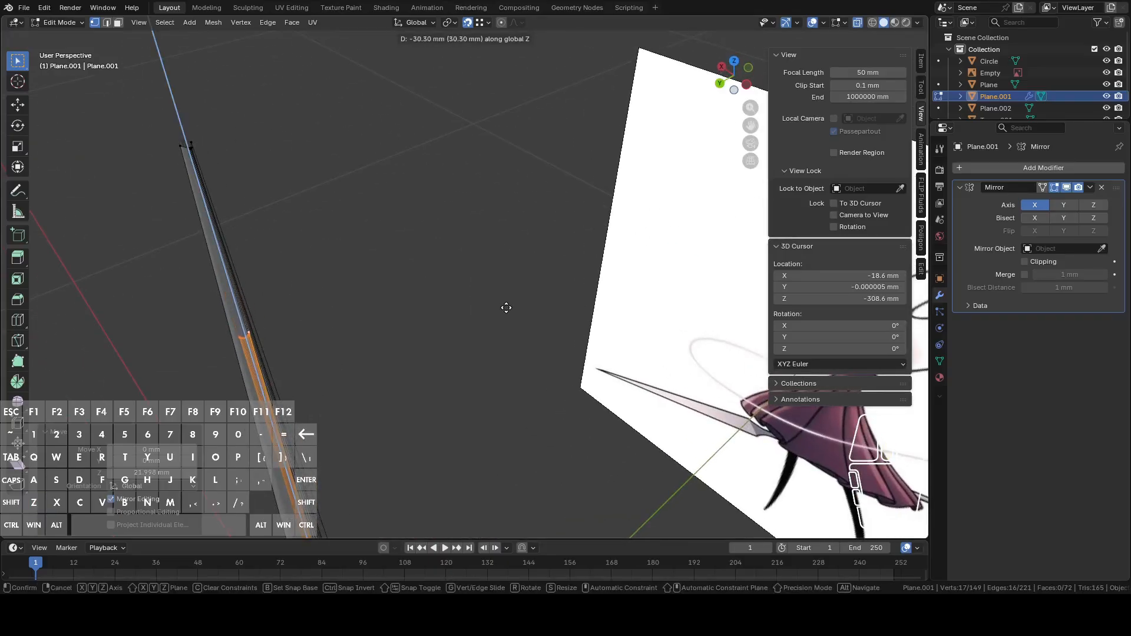
click(506, 308)
middle_drag(509, 308, 494, 255)
middle_drag(593, 269, 532, 280)
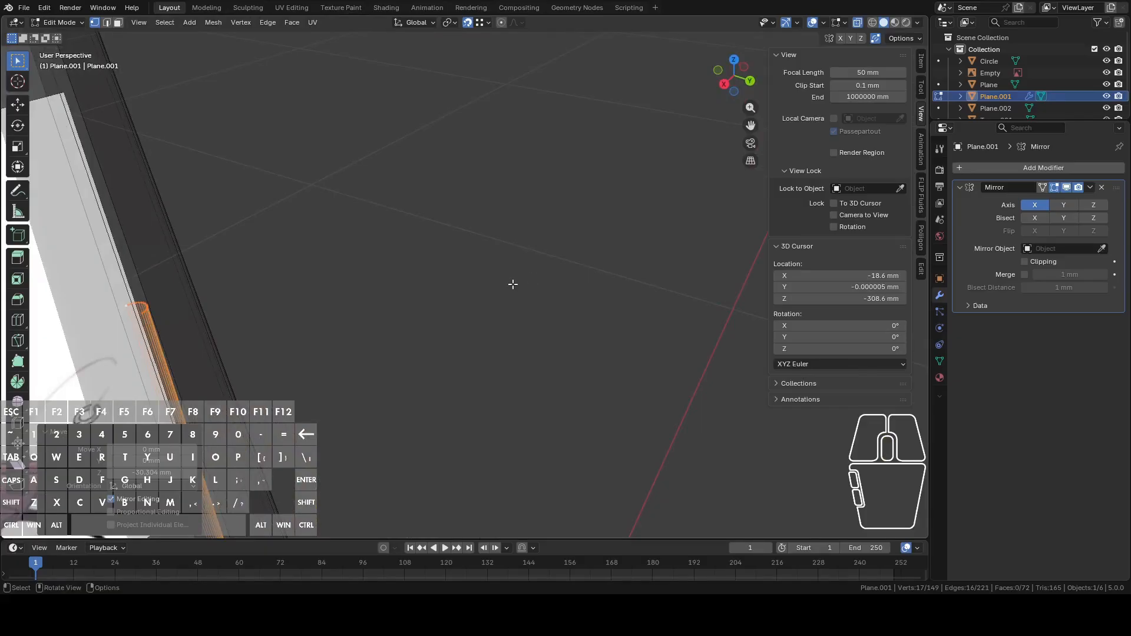
Step: Inspect the mirrored side channels and the central channel along the blade from tip to base
key(Tab)
scroll(510, 284, down, 5)
middle_drag(506, 284, 315, 251)
shift+middle_drag(205, 110, 357, 365)
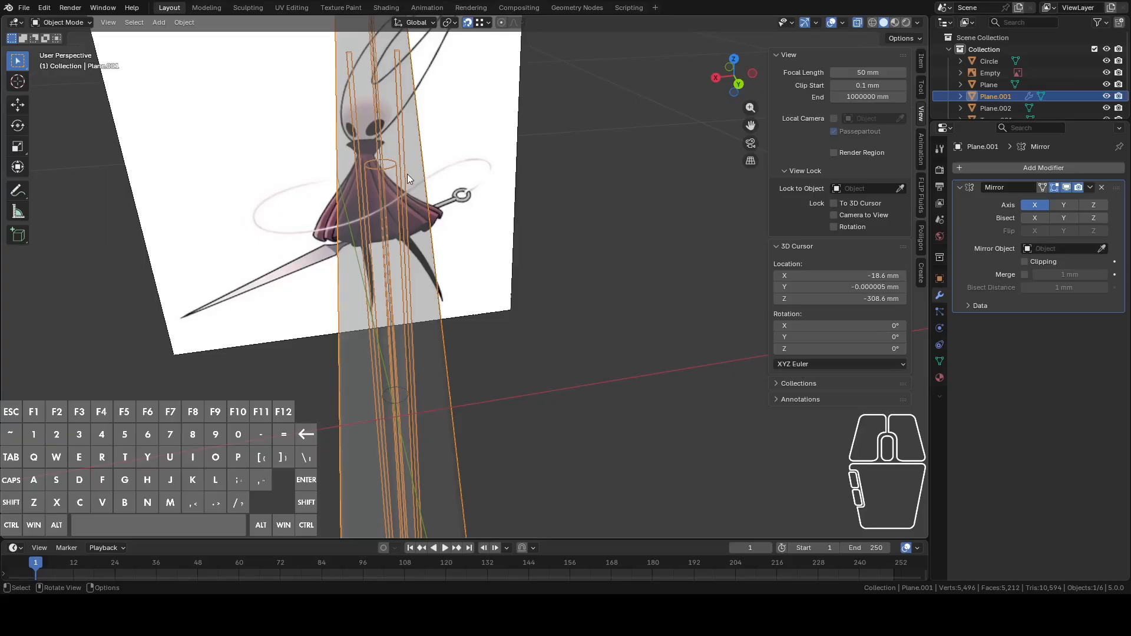
key(Tab)
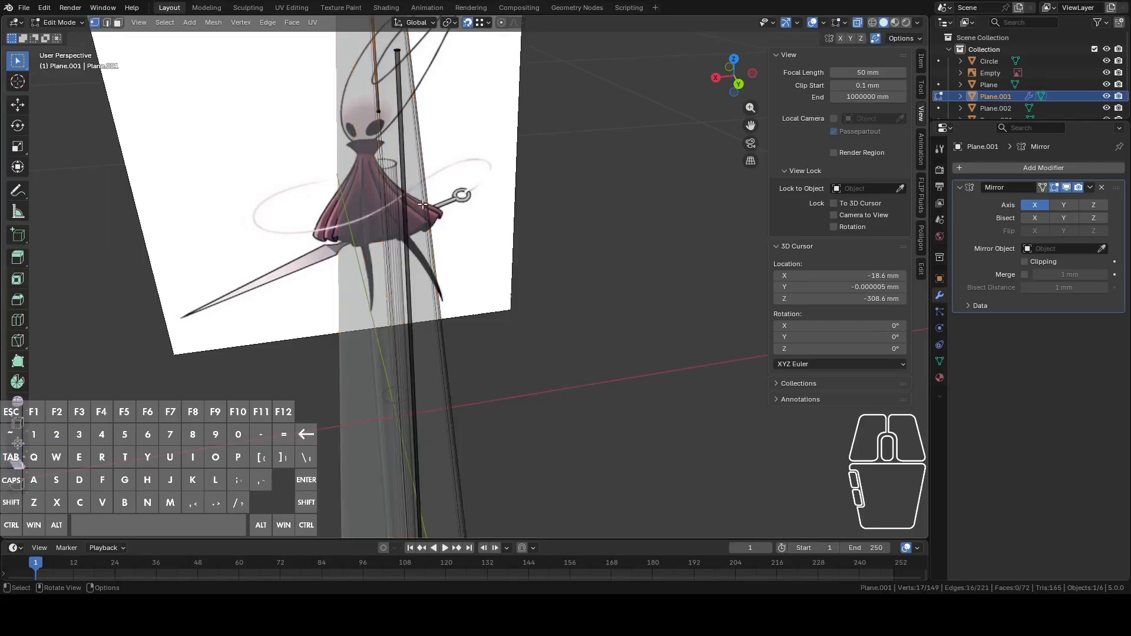
key(Tab)
shift+middle_drag(465, 232, 471, 275)
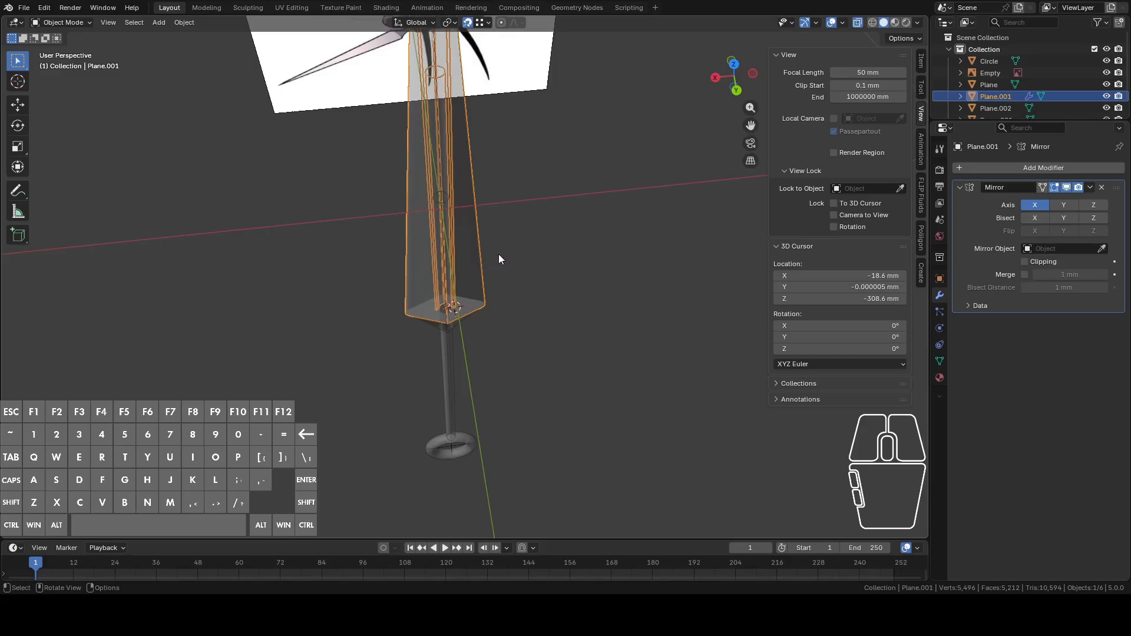
shift+middle_drag(530, 182, 519, 393)
scroll(531, 331, up, 1)
middle_drag(437, 380, 472, 338)
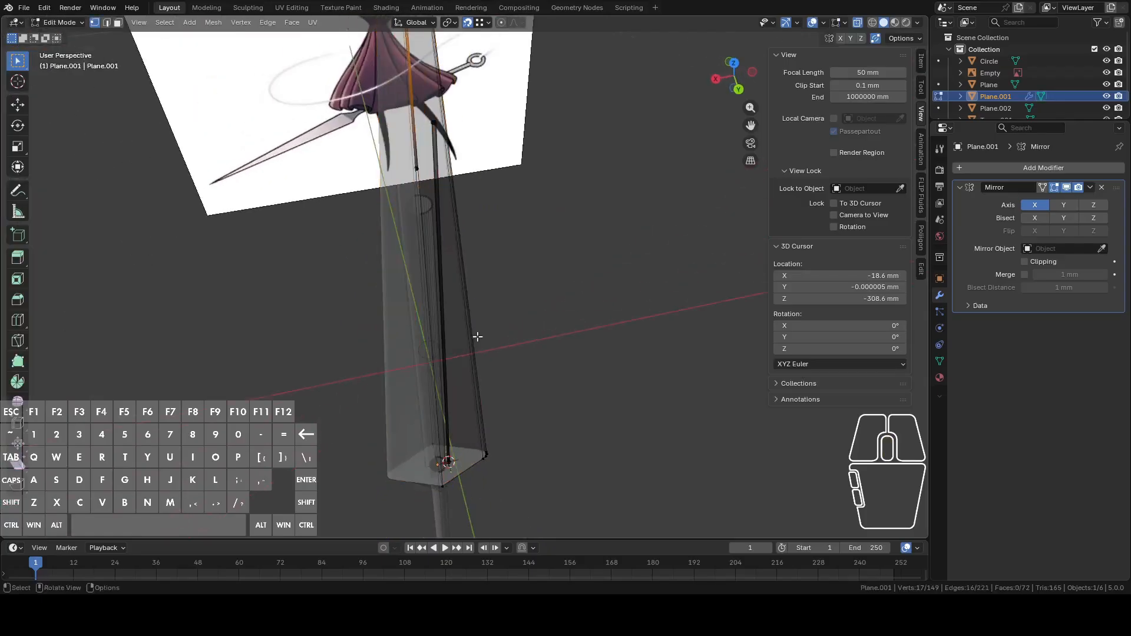
Step: Apply the blade's Mirror modifier and enter mesh editing on the full blade
click(1091, 187)
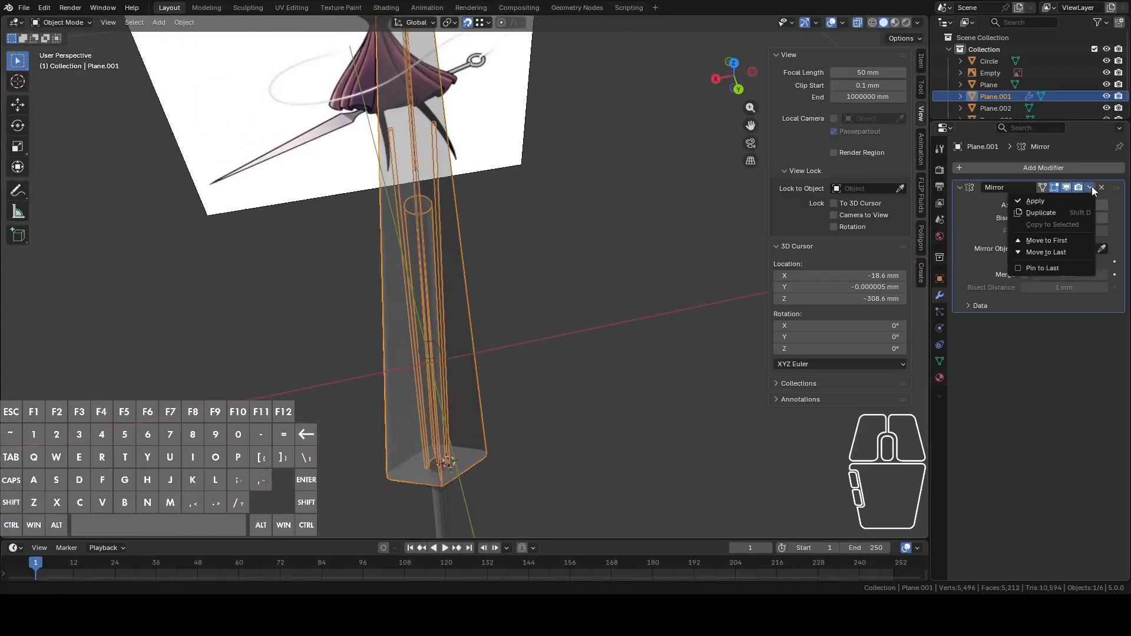
click(1051, 202)
key(Tab)
key(Tab)
key(Tab)
Step: Select the upper edge loop of the mirrored side channel and delete its vertices
alt+click(389, 121)
alt+click(389, 121)
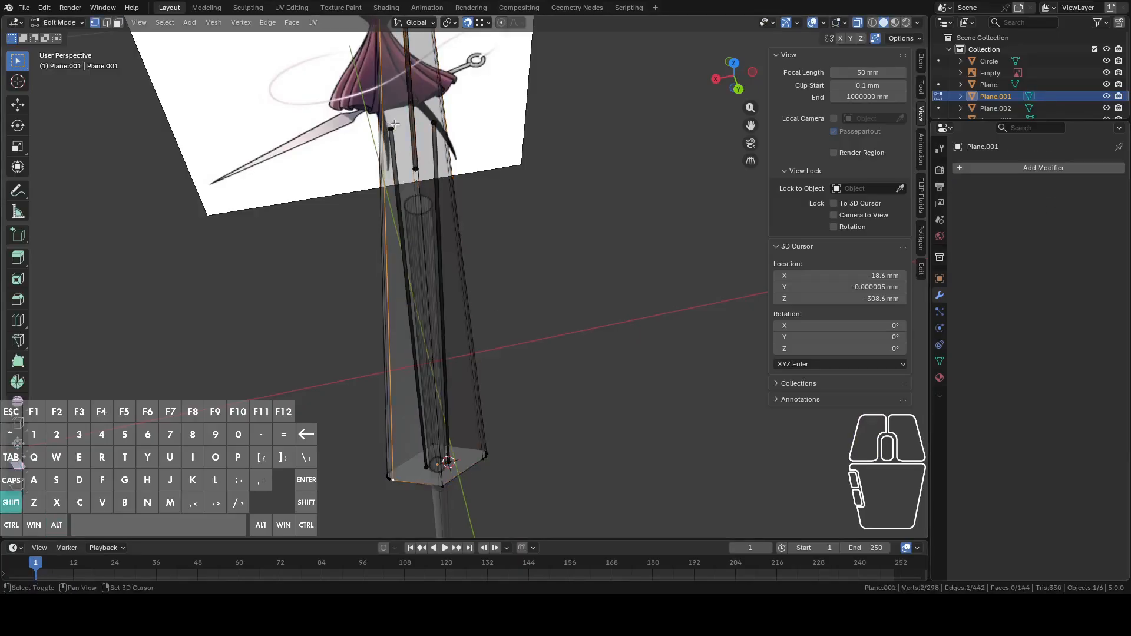
shift+middle_drag(389, 121, 427, 233)
scroll(447, 277, up, 5)
alt+click(426, 282)
right_click(428, 290)
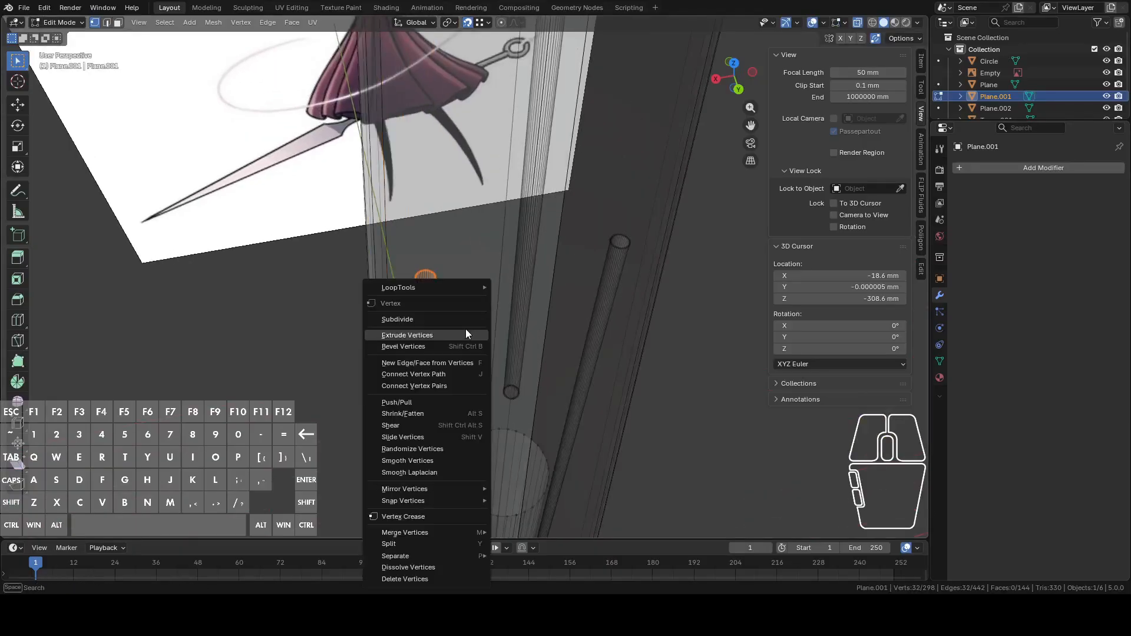
click(415, 577)
Step: Select the lower edge loop of the mirrored side channel at the blade's base and delete its vertices
middle_drag(420, 566, 470, 351)
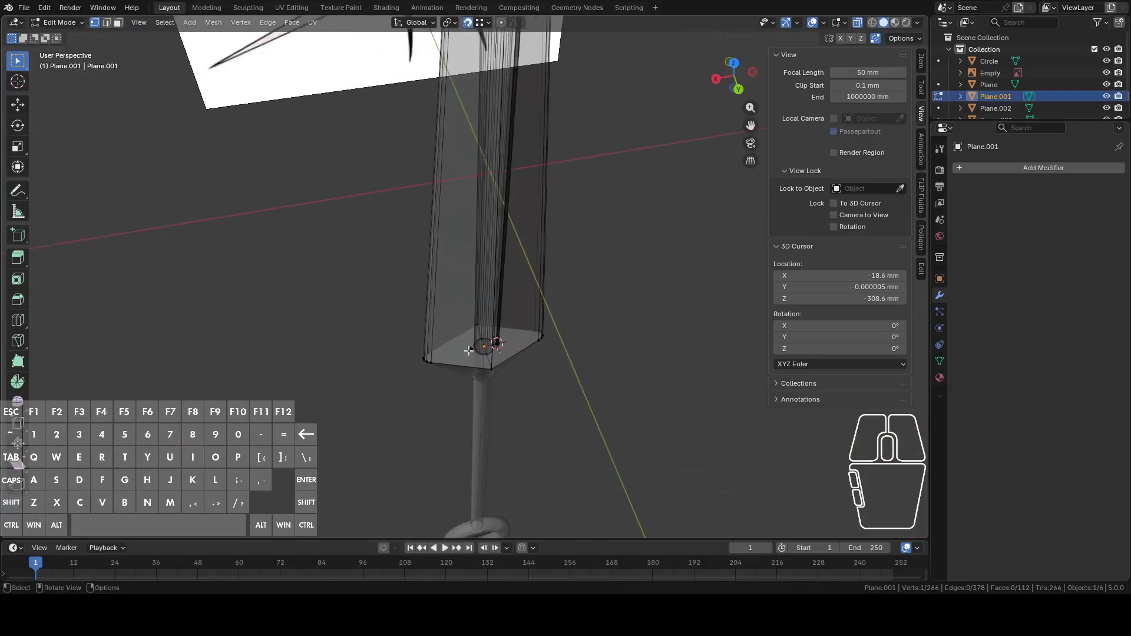
key(KP_Decimal)
scroll(476, 307, down, 10)
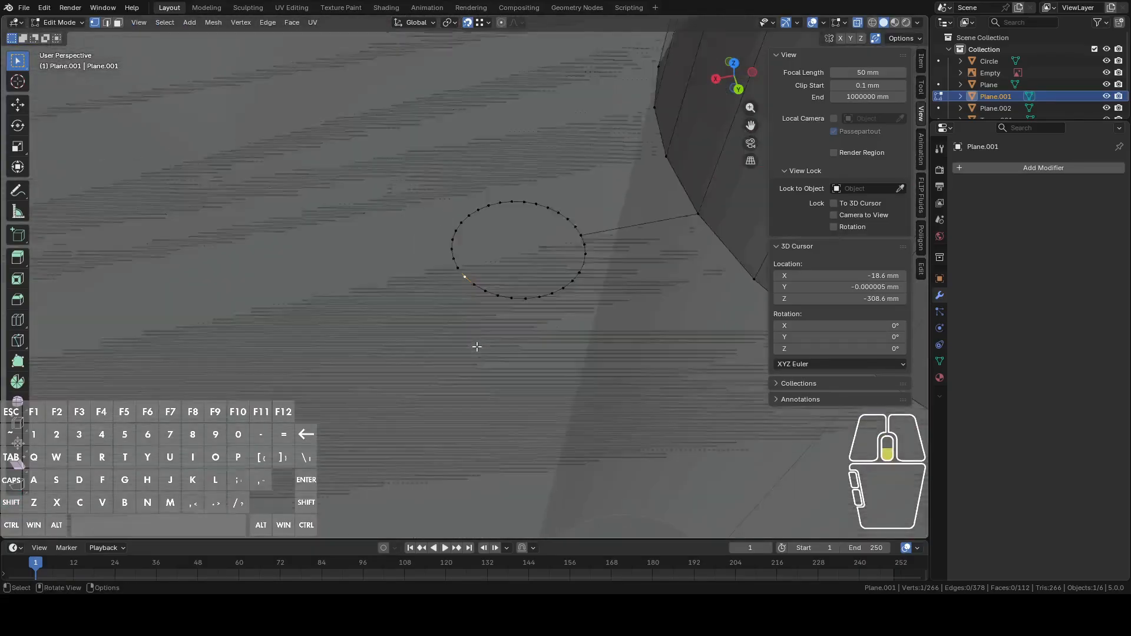
drag(428, 193, 545, 328)
right_click(545, 327)
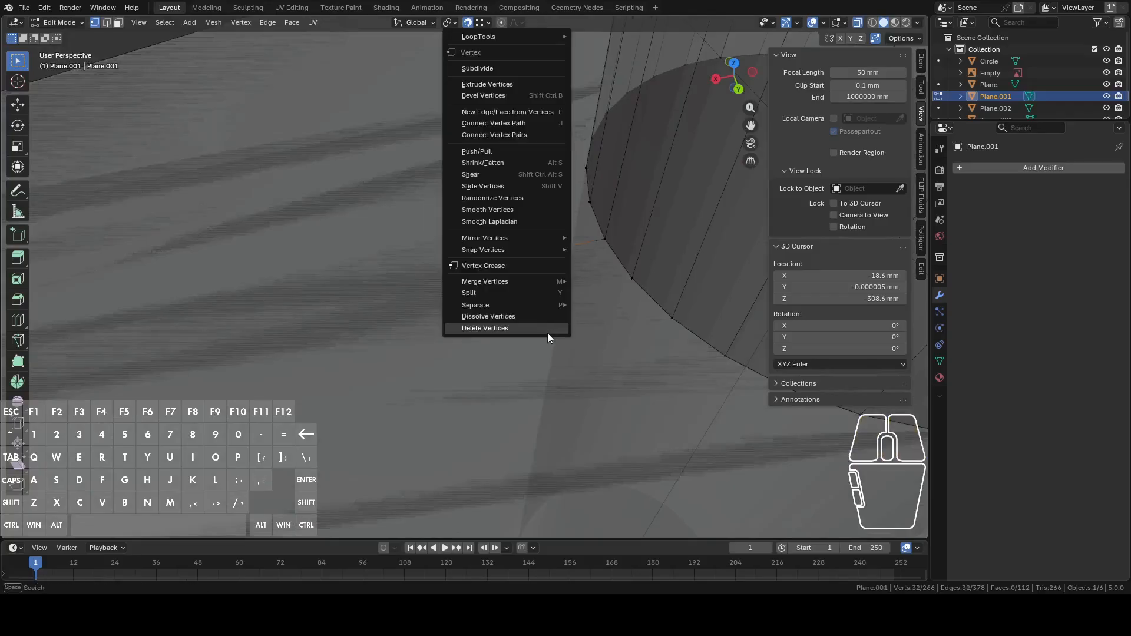
click(543, 333)
Step: Delete the half of the blade's base face that covers the remaining side channel's opening
scroll(542, 339, down, 3)
scroll(543, 339, down, 3)
key(3)
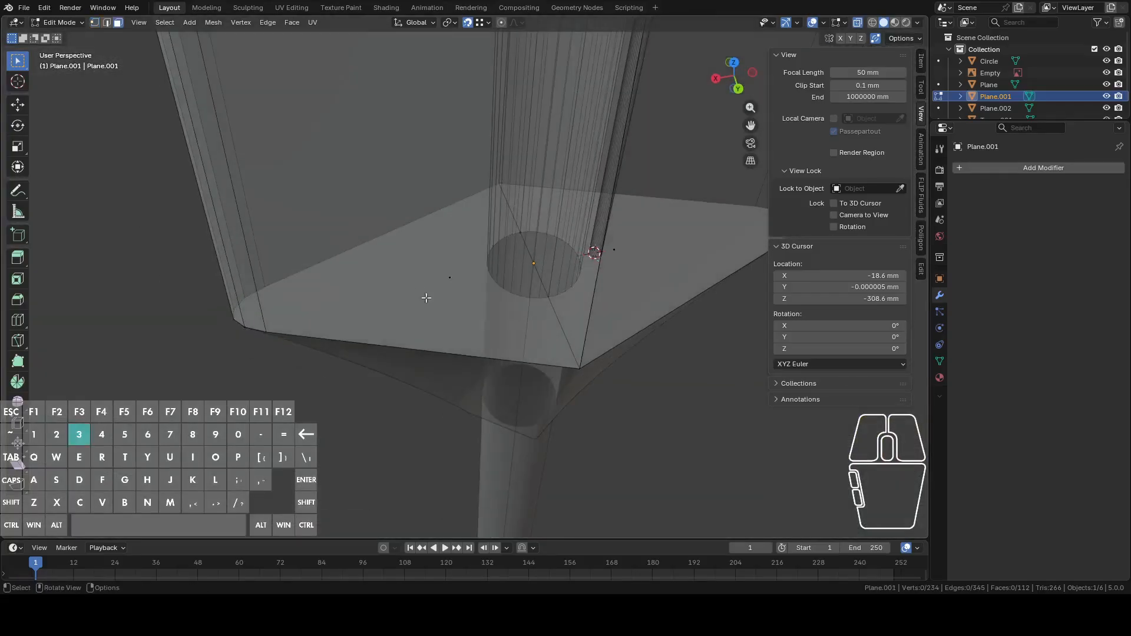
click(431, 304)
mouse_move(433, 303)
middle_down()
mouse_move(434, 287)
mouse_move(453, 283)
mouse_move(589, 297)
mouse_move(539, 277)
mouse_move(554, 259)
mouse_move(588, 277)
mouse_move(578, 295)
mouse_move(616, 324)
mouse_move(499, 271)
mouse_move(495, 292)
mouse_move(444, 293)
middle_up()
click(581, 301)
scroll(567, 253, up, 6)
key(x)
click(581, 296)
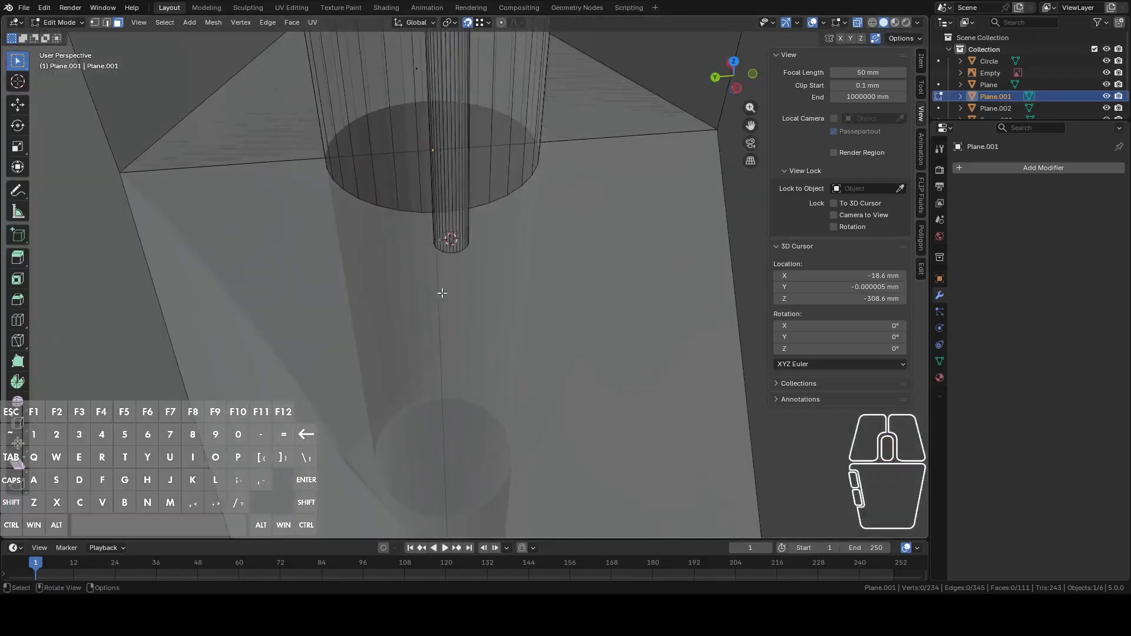
Step: Connect a vertex on the remaining side channel's lower rim to the blade's outer corner with a new edge
scroll(454, 252, up, 3)
click(444, 235)
middle_drag(445, 235, 580, 419)
shift+click(549, 461)
middle_drag(511, 376, 606, 379)
scroll(606, 353, up, 5)
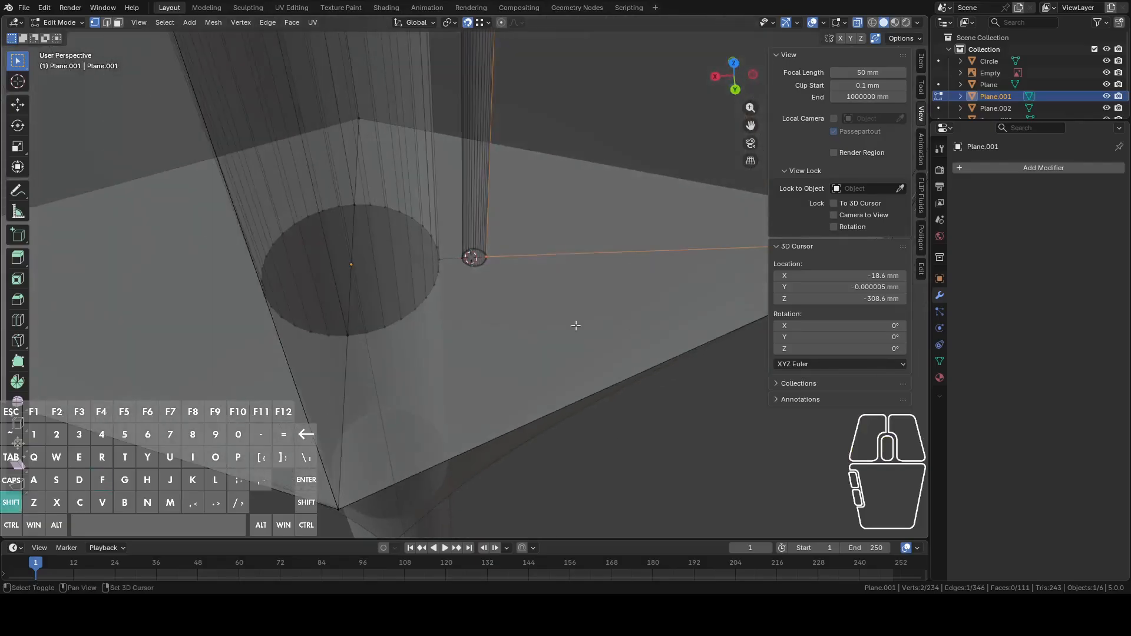
Step: Try to fill one section of the open base beside the side channel with a face, and undo it
alt+shift+click(431, 293)
scroll(471, 298, down, 3)
shift+middle_drag(612, 304, 397, 218)
scroll(415, 323, up, 2)
alt+shift+click(435, 323)
key(c)
mouse_move(430, 176)
shift+mouse_down()
mouse_move(461, 118)
mouse_move(550, 111)
mouse_move(552, 354)
mouse_move(511, 439)
shift+mouse_up()
right_click(512, 437)
key(f)
mouse_move(487, 278)
middle_down()
mouse_move(496, 275)
mouse_move(454, 232)
mouse_move(388, 232)
middle_up()
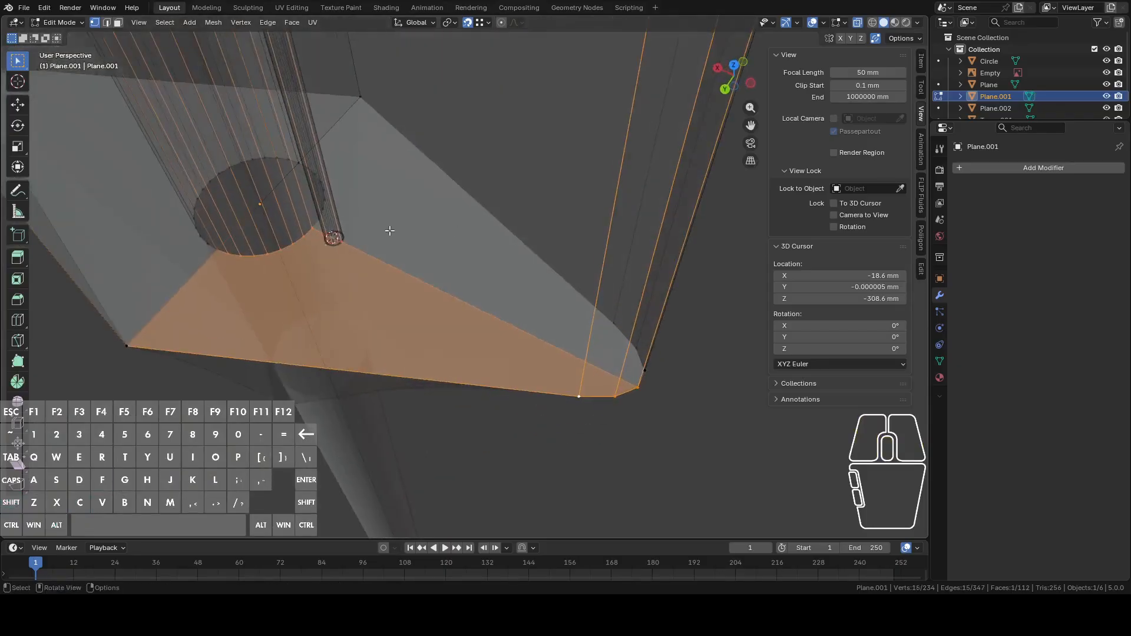
scroll(392, 238, up, 4)
shift+middle_drag(315, 220, 523, 308)
scroll(535, 301, up, 4)
key(ctrl+z)
Step: Correct the boundary selection and fill the open half of the base with faces around the side channel's opening
key(c)
mouse_move(591, 298)
shift+mouse_down()
mouse_move(531, 287)
mouse_move(519, 242)
shift+mouse_up()
key(Escape)
scroll(511, 283, down, 4)
key(f)
middle_drag(511, 283, 516, 158)
alt+click(503, 274)
Step: Hide the tapered piece below the blade and inspect the blade's filled base in opaque shading
key(Tab)
click(494, 381)
key(h)
click(515, 283)
click(858, 22)
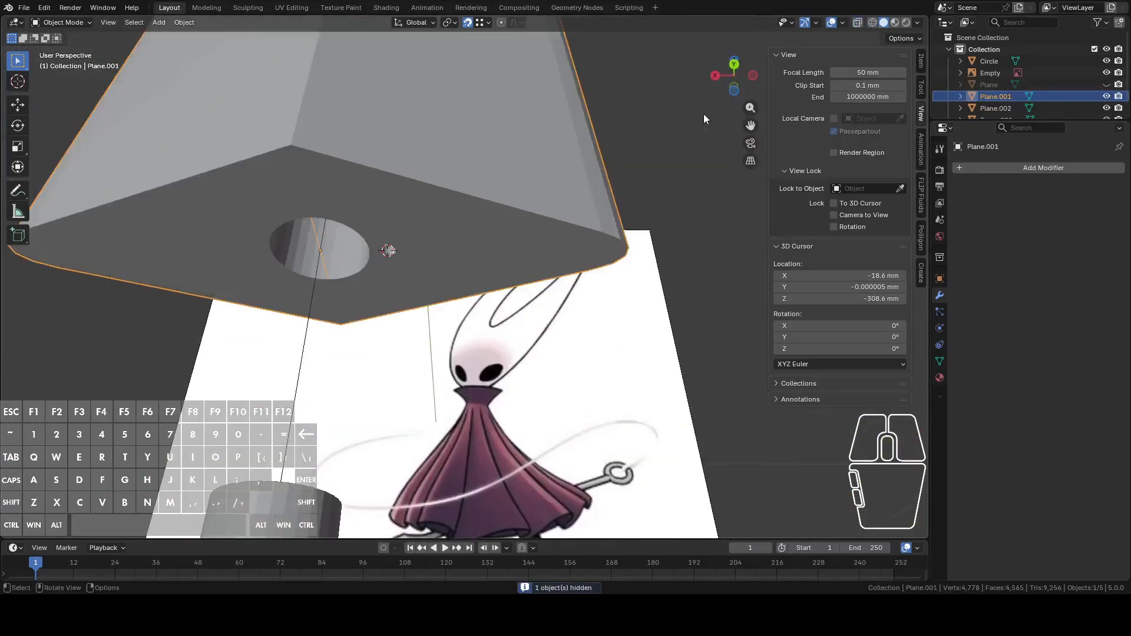
scroll(641, 227, up, 6)
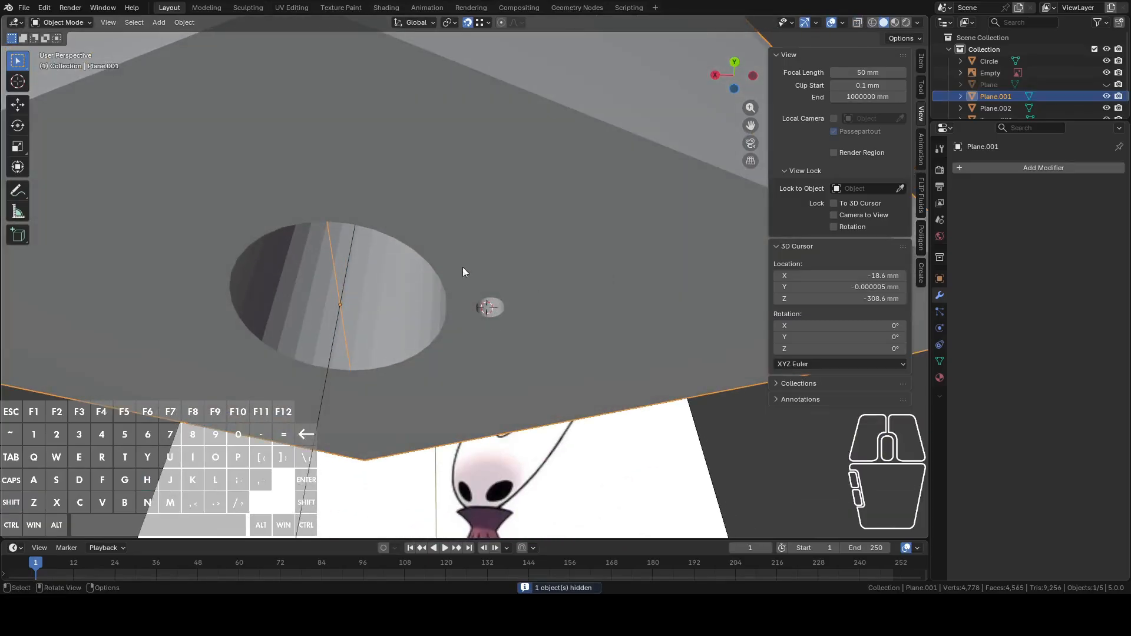
middle_drag(463, 272, 508, 272)
scroll(508, 271, up, 4)
Step: Select the side channel's upper edge loop in see-through mesh editing and fill it with a face
key(Tab)
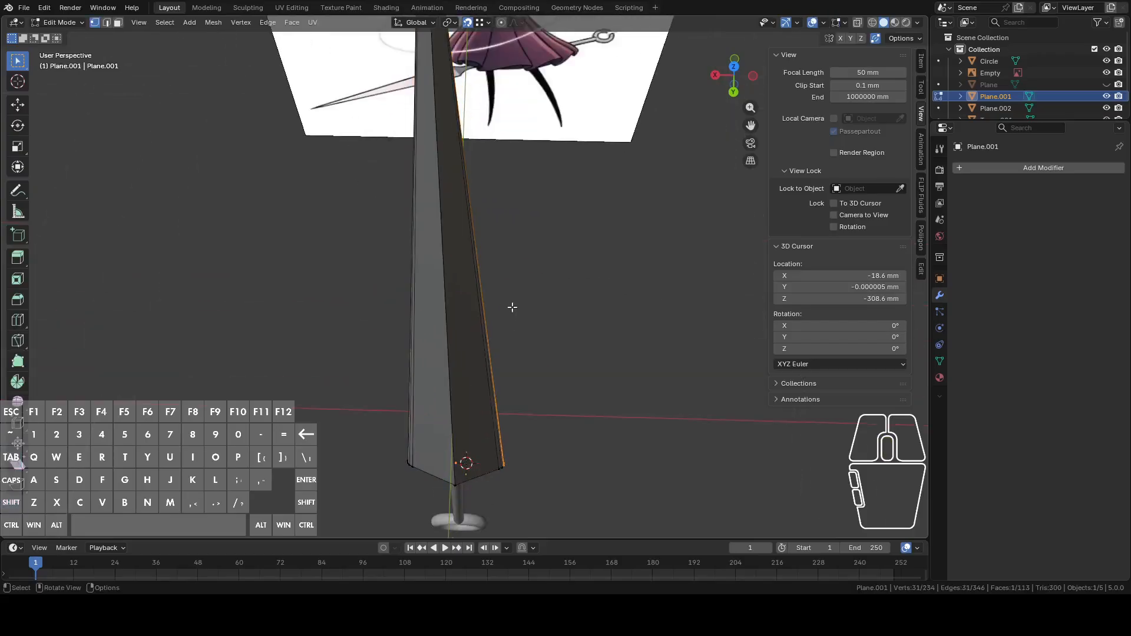
click(857, 22)
middle_drag(562, 219, 556, 330)
scroll(551, 327, up, 2)
alt+click(528, 320)
drag(509, 313, 548, 339)
key(KP_Decimal)
scroll(533, 336, down, 10)
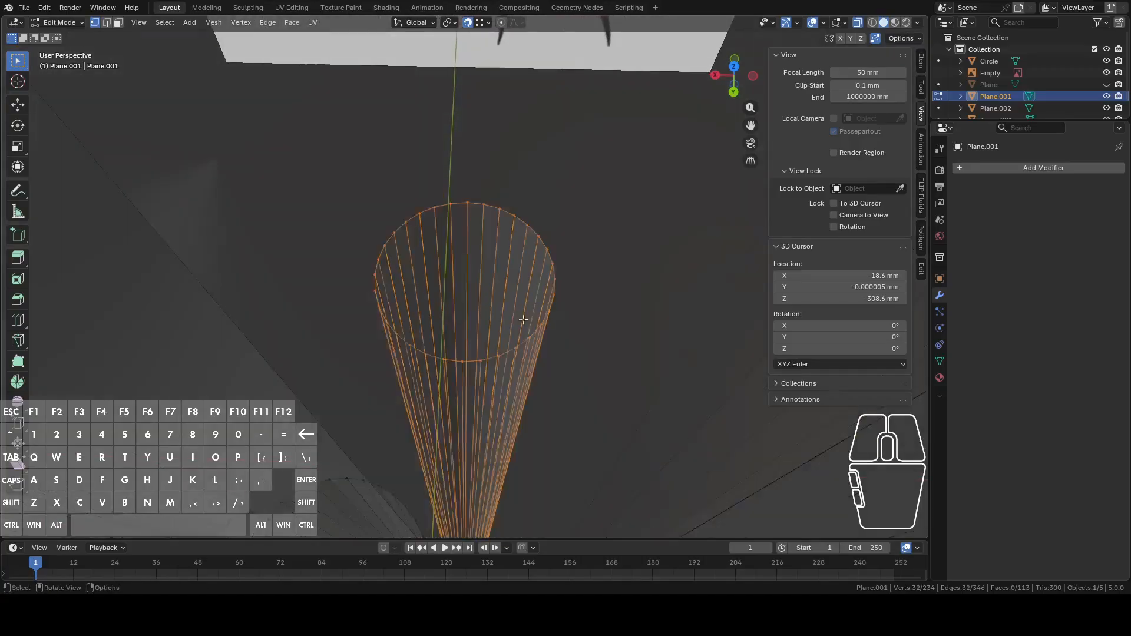
middle_drag(523, 363, 556, 317)
key(f)
Step: Poke the new face at the side channel's upper end
middle_drag(514, 257, 510, 320)
key(3)
right_click(473, 282)
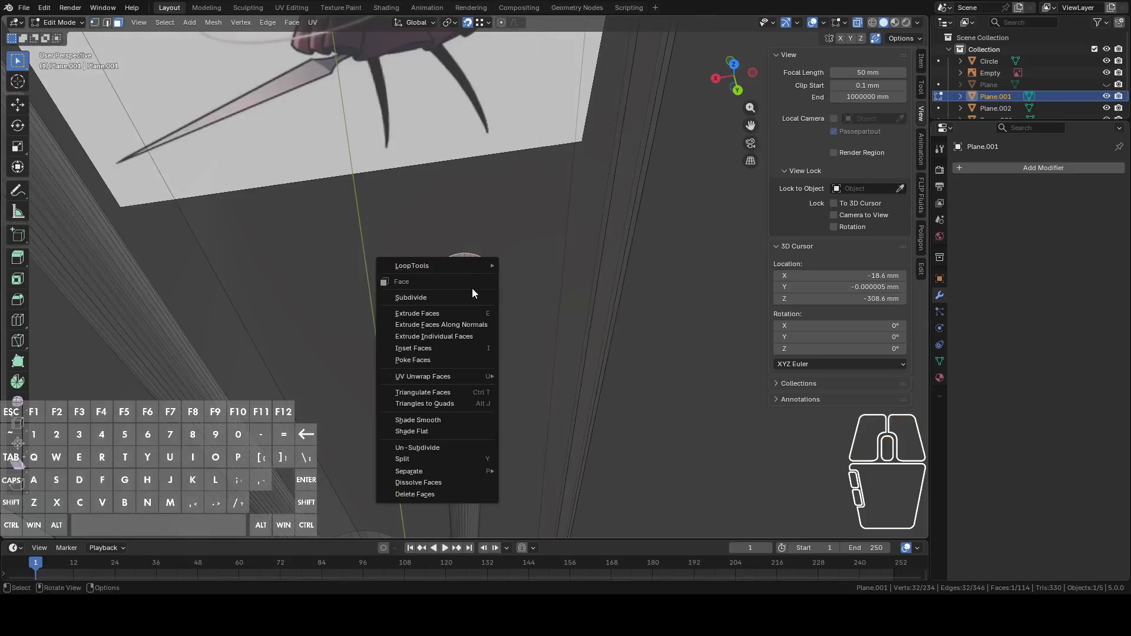
click(436, 359)
Step: Raise the centre vertex of the side channel's cap along Z into a point, and lower it about 1.9 mm
key(1)
click(465, 278)
middle_drag(465, 277, 658, 280)
key(g)
key(z)
click(693, 230)
middle_drag(693, 230, 605, 284)
click(732, 78)
scroll(466, 284, up, 3)
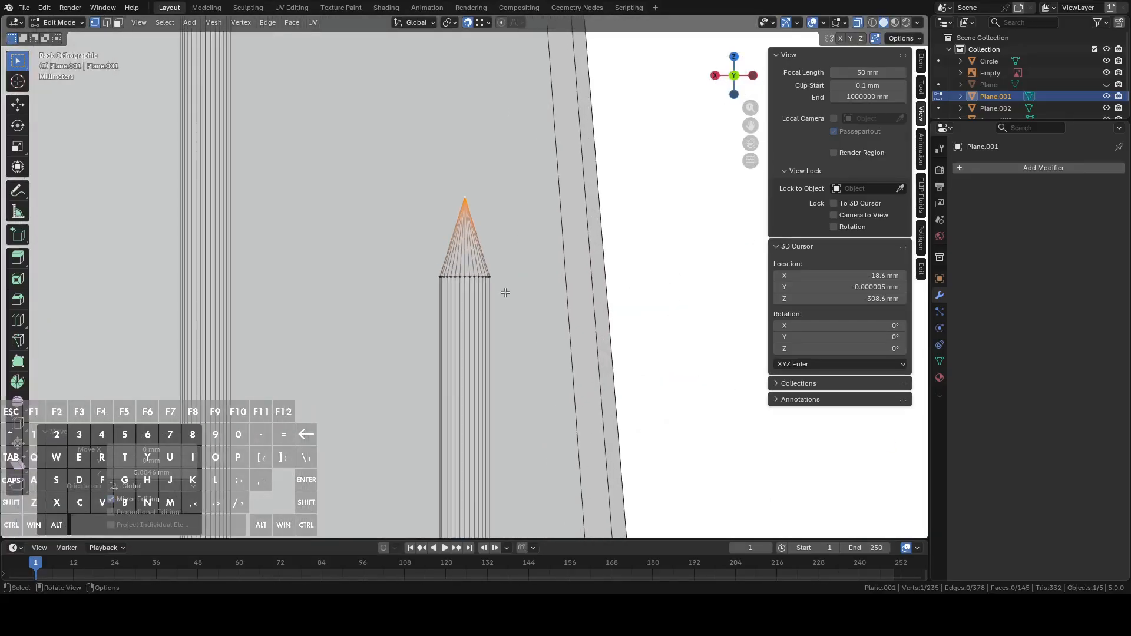
key(g)
key(z)
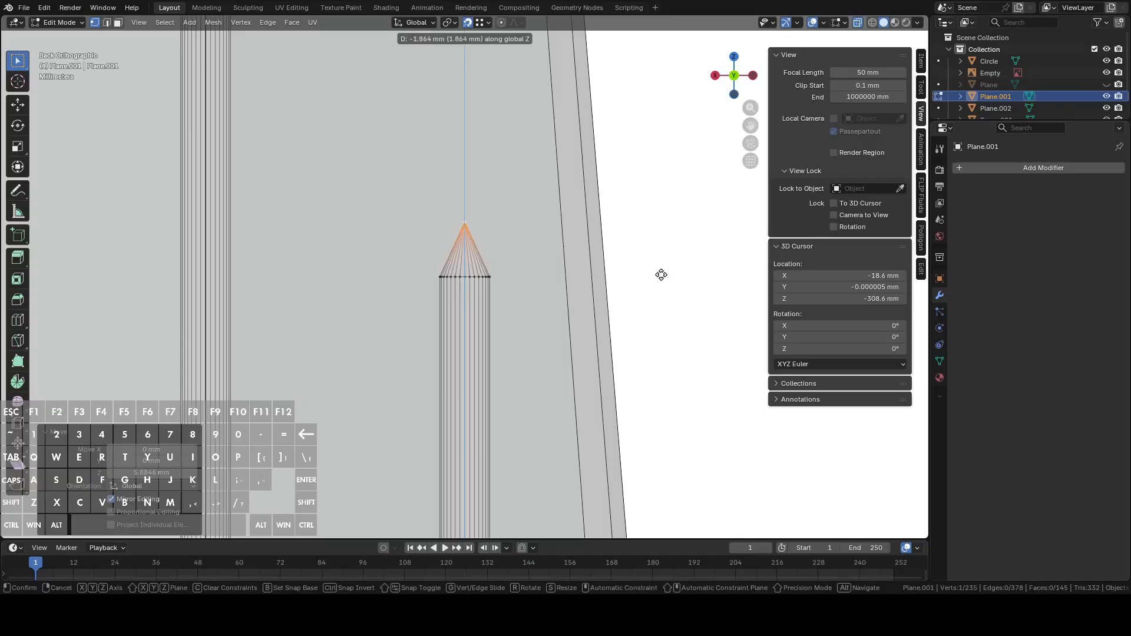
click(660, 273)
scroll(517, 342, down, 10)
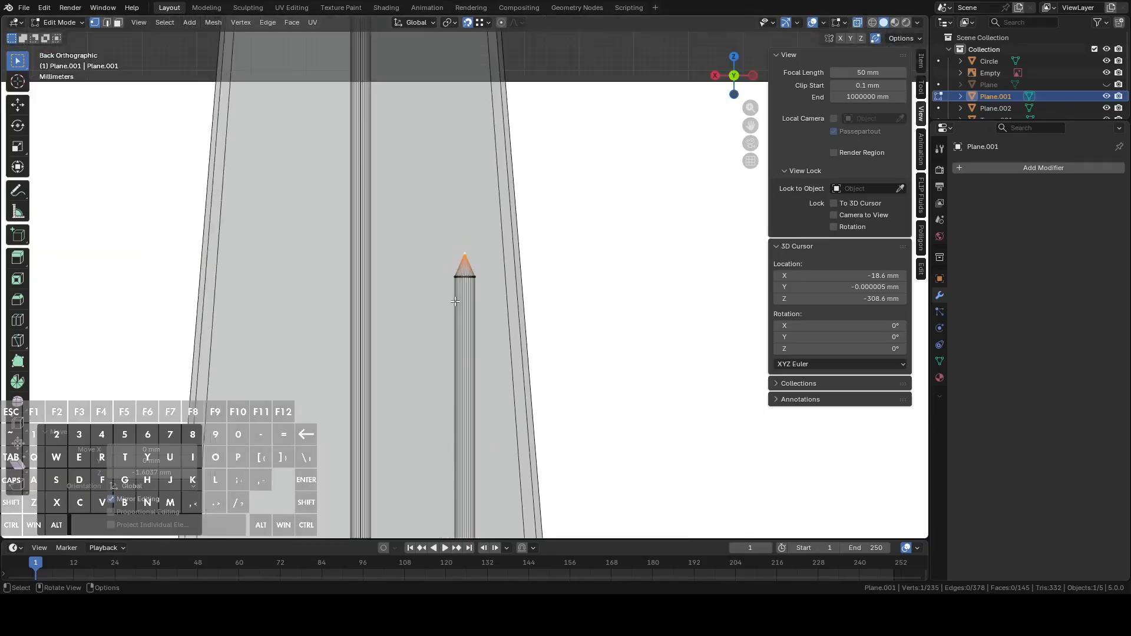
Step: Try to select the upper edge loop of the wide handle-rod channel
middle_drag(473, 335, 552, 241)
scroll(553, 240, up, 5)
alt+click(493, 332)
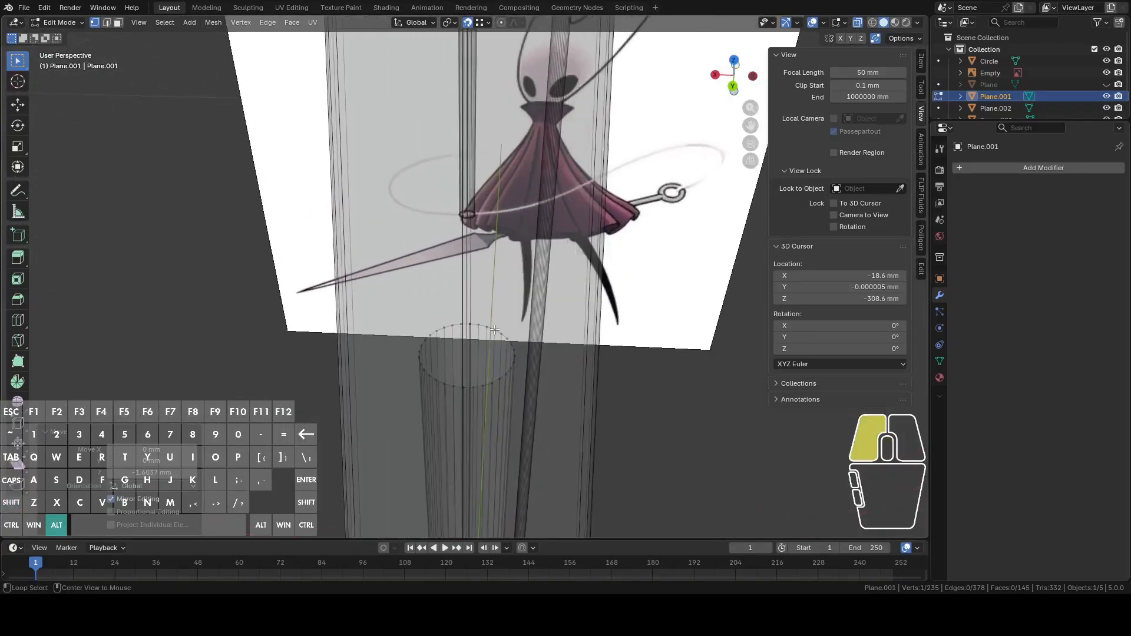
alt+scroll(495, 330, up, 1)
middle_drag(495, 330, 498, 298)
shift+middle_drag(501, 357, 471, 230)
scroll(471, 230, up, 4)
key(c)
scroll(443, 227, down, 2)
drag(442, 226, 526, 207)
right_click(525, 213)
mouse_move(525, 214)
middle_down()
mouse_move(656, 285)
mouse_move(601, 300)
mouse_move(550, 206)
mouse_move(611, 249)
middle_up()
Step: Select the whole blade mesh and merge its vertices by distance at 0.01 mm
key(a)
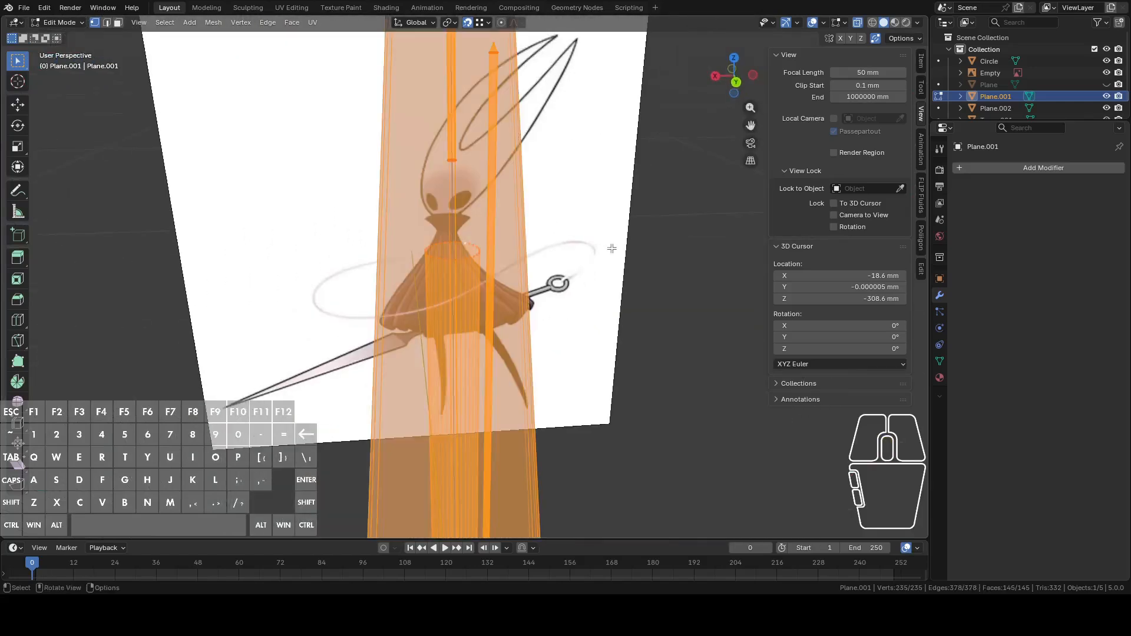
click(212, 22)
mouse_move(246, 294)
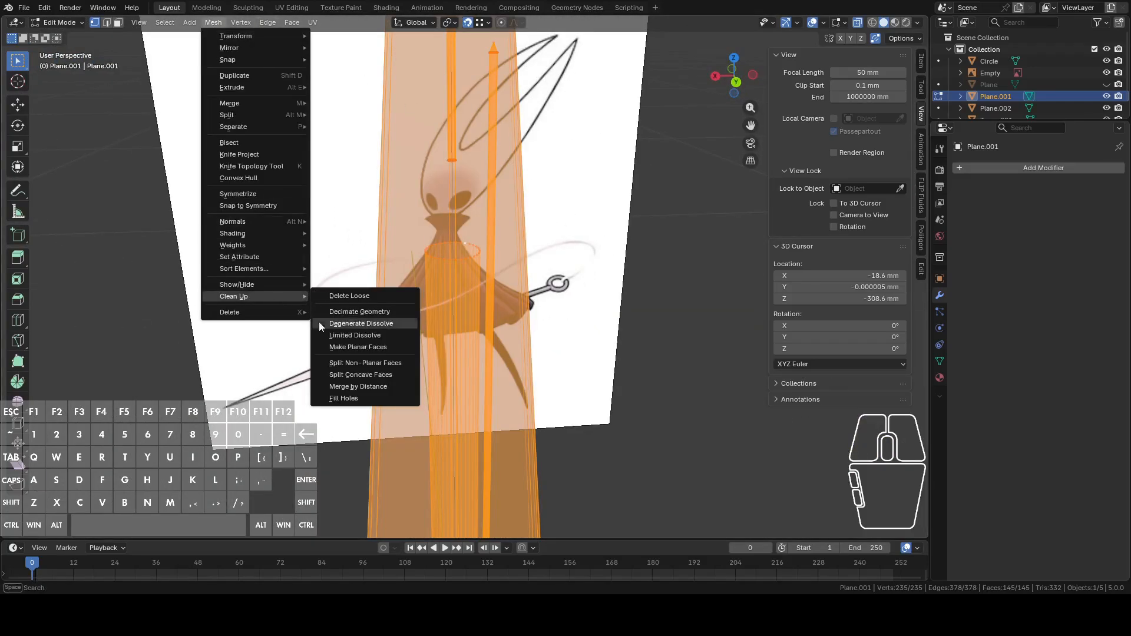
click(353, 381)
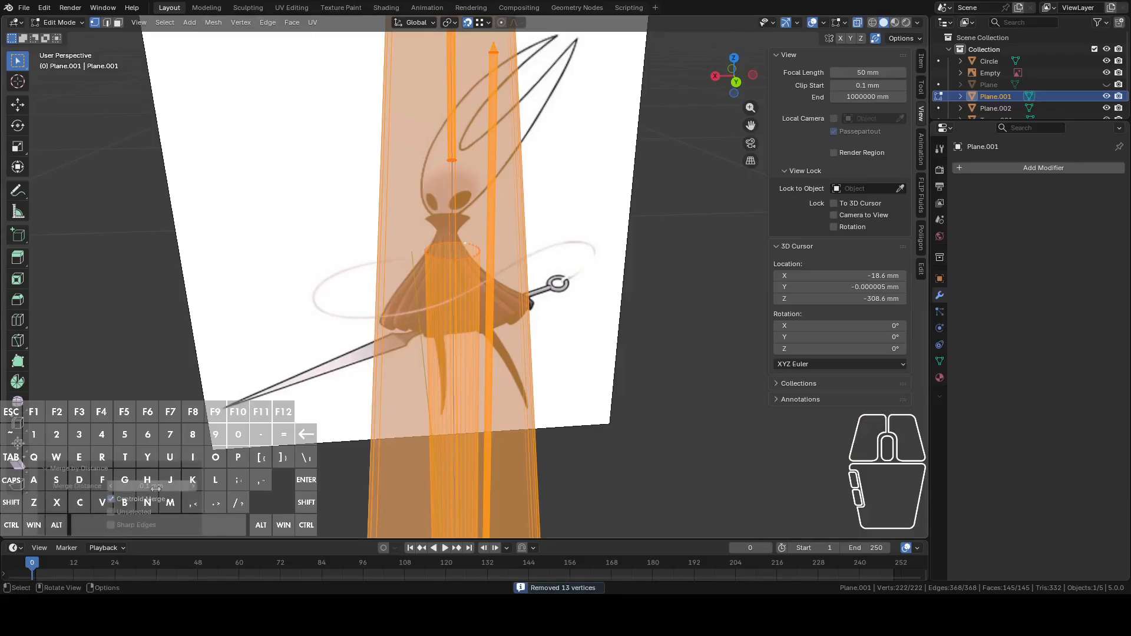
click(155, 487)
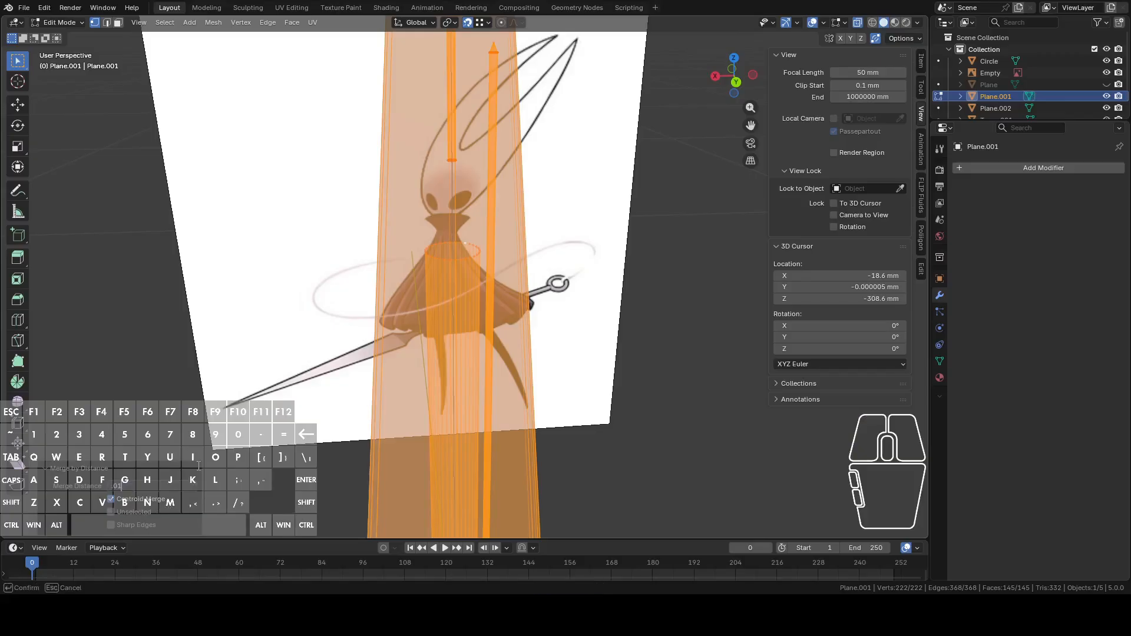
key(Return)
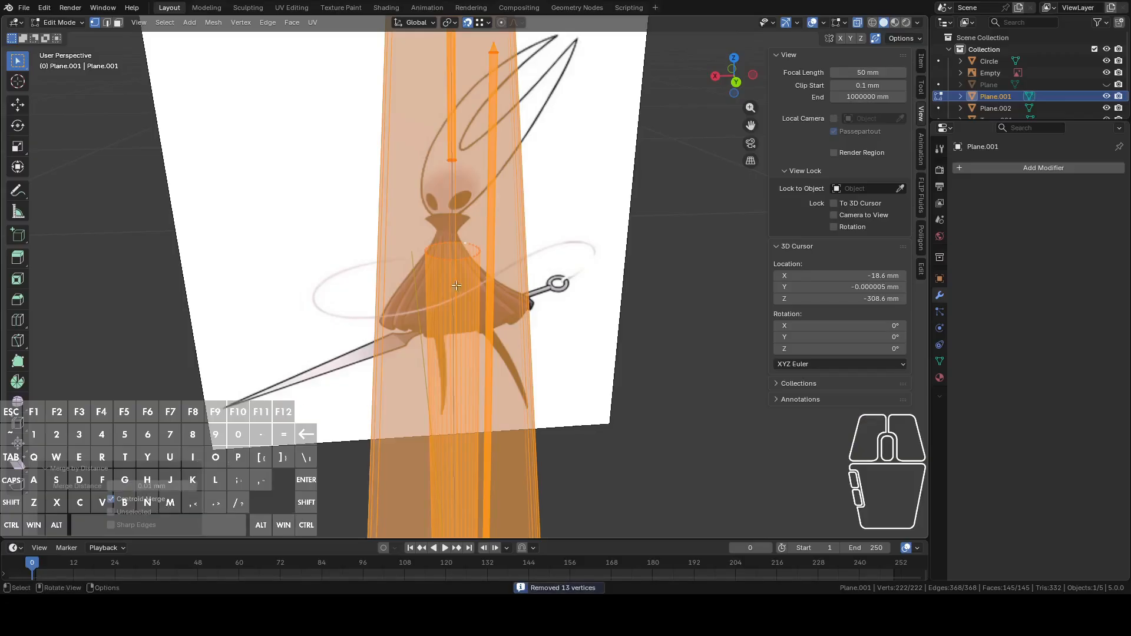
Step: Select the handle-rod channel's upper edge loop and fill it with a face
scroll(450, 292, up, 4)
click(459, 219)
middle_drag(502, 213, 487, 265)
alt+click(504, 132)
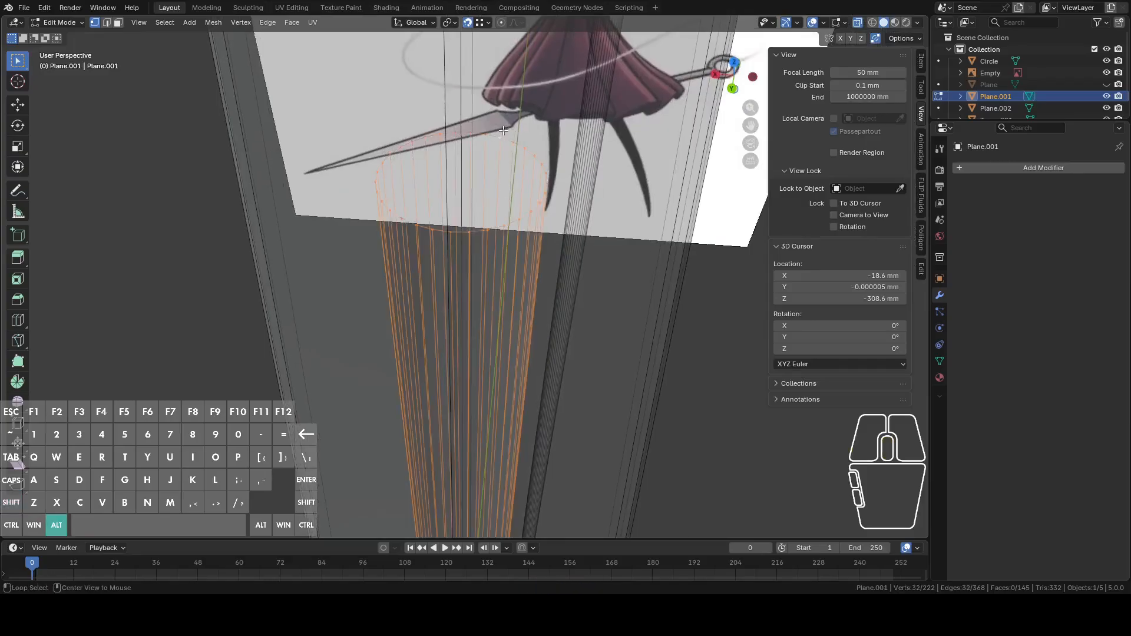
scroll(512, 177, down, 12)
scroll(535, 288, up, 4)
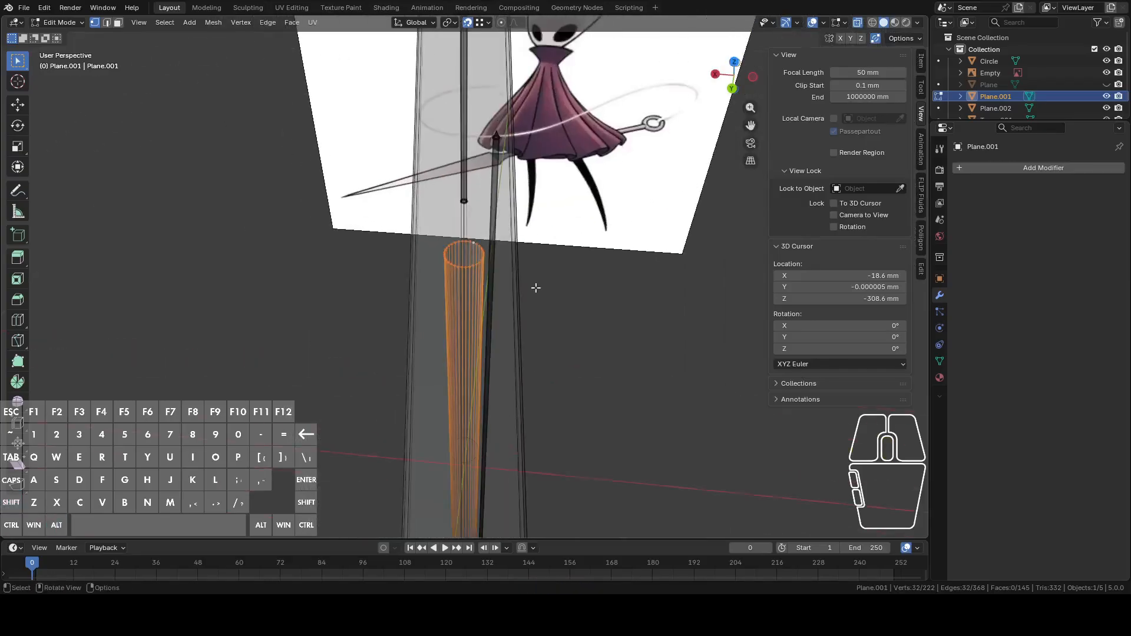
scroll(535, 288, up, 3)
scroll(548, 259, up, 2)
middle_drag(552, 252, 486, 289)
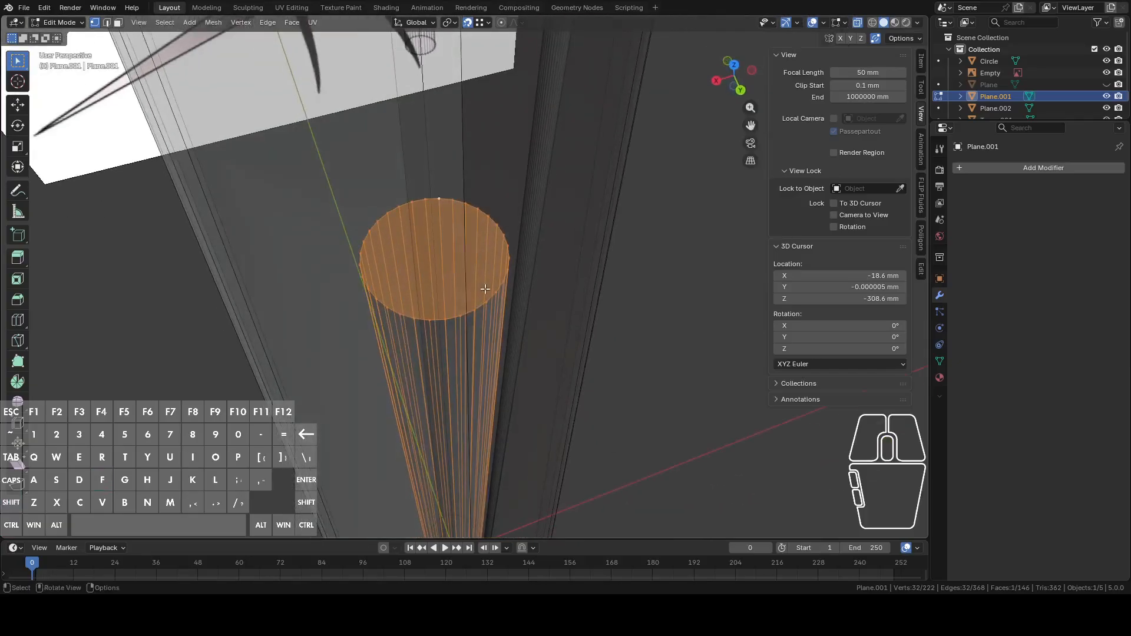
Step: Poke the face closing the handle-rod channel's upper end
key(3)
click(435, 255)
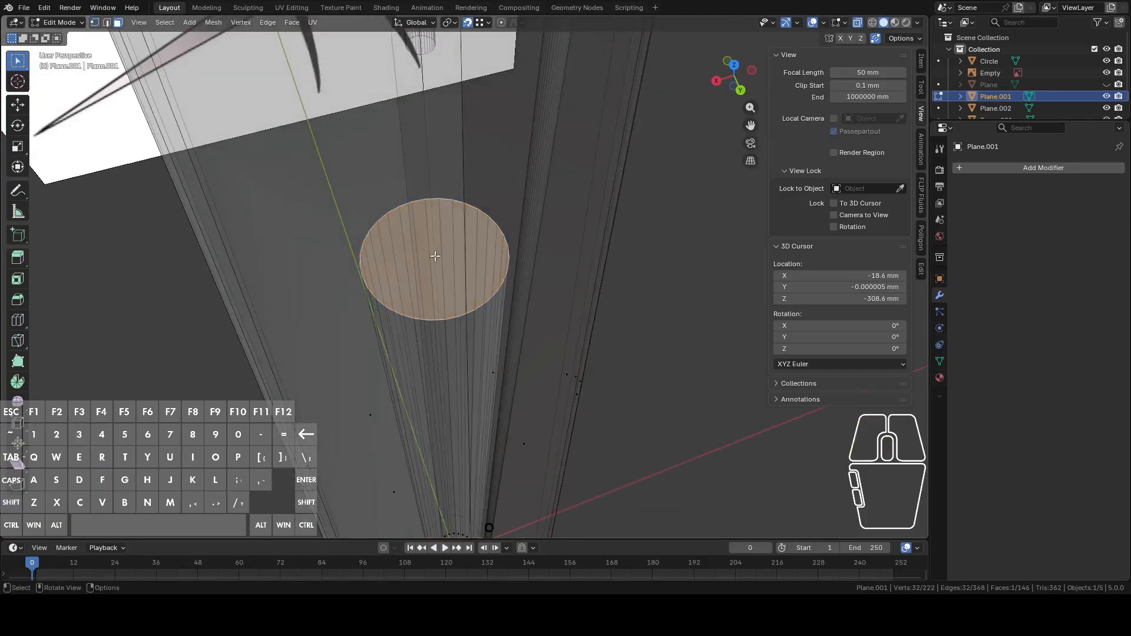
right_click(434, 255)
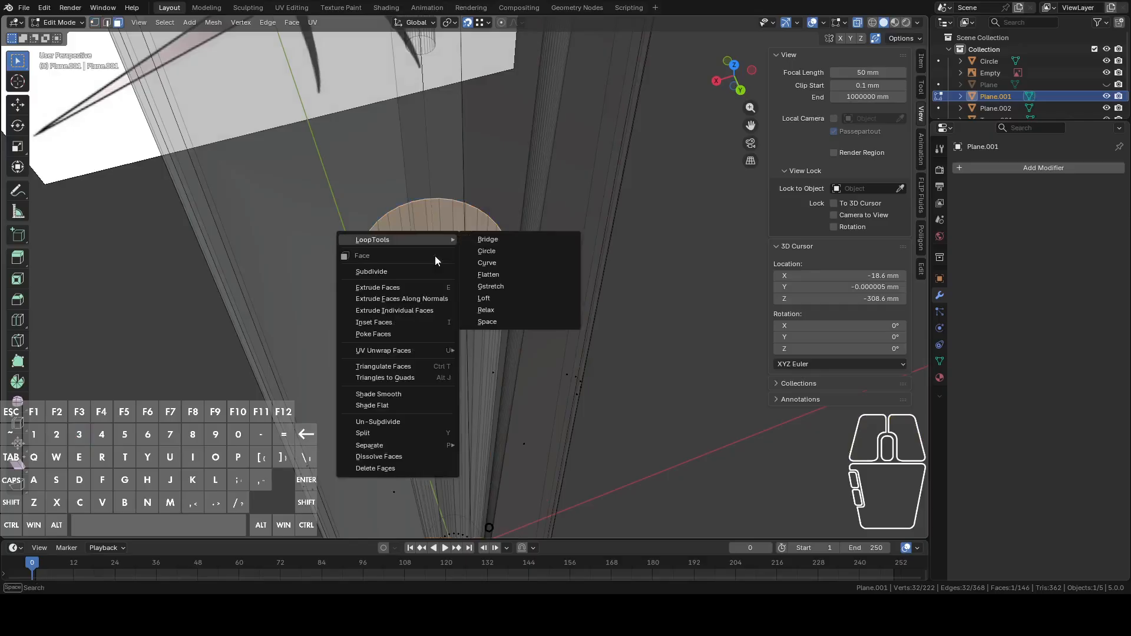
click(401, 333)
Step: Raise the centre vertex of the handle-rod channel's cap about 23 mm along Z to form a cone
key(1)
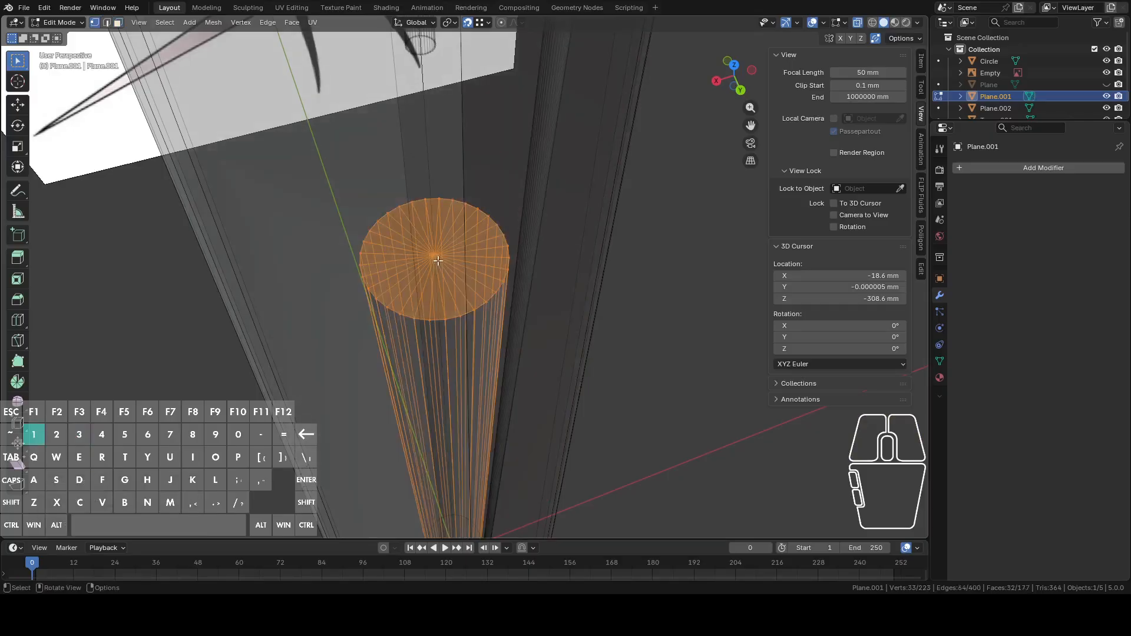
click(436, 257)
middle_drag(502, 270, 669, 273)
key(g)
key(z)
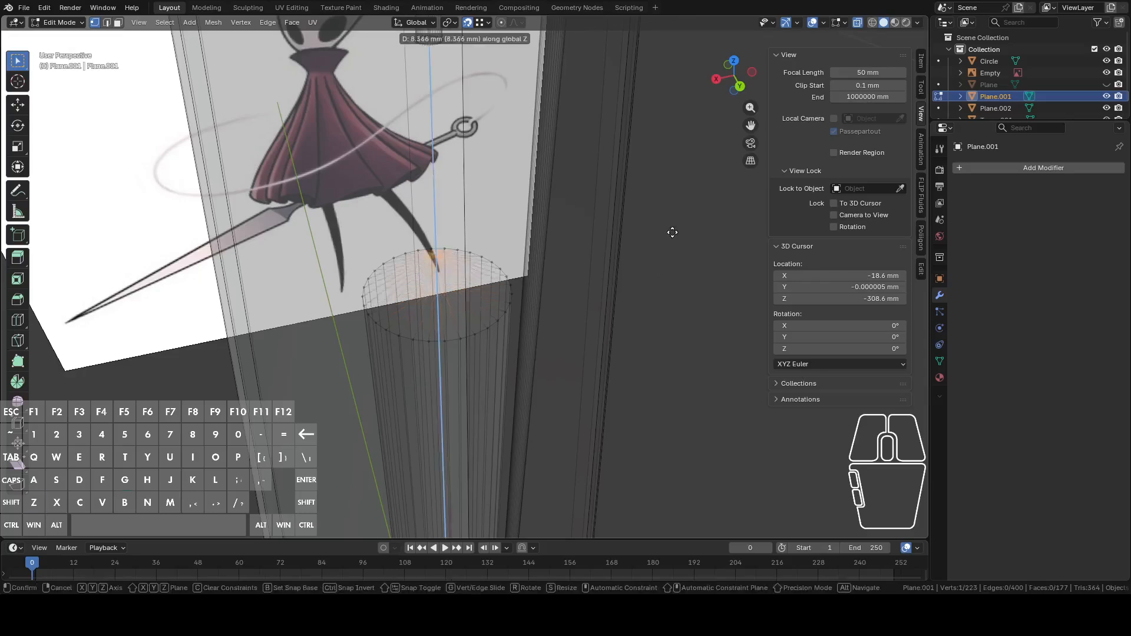
click(672, 172)
click(739, 87)
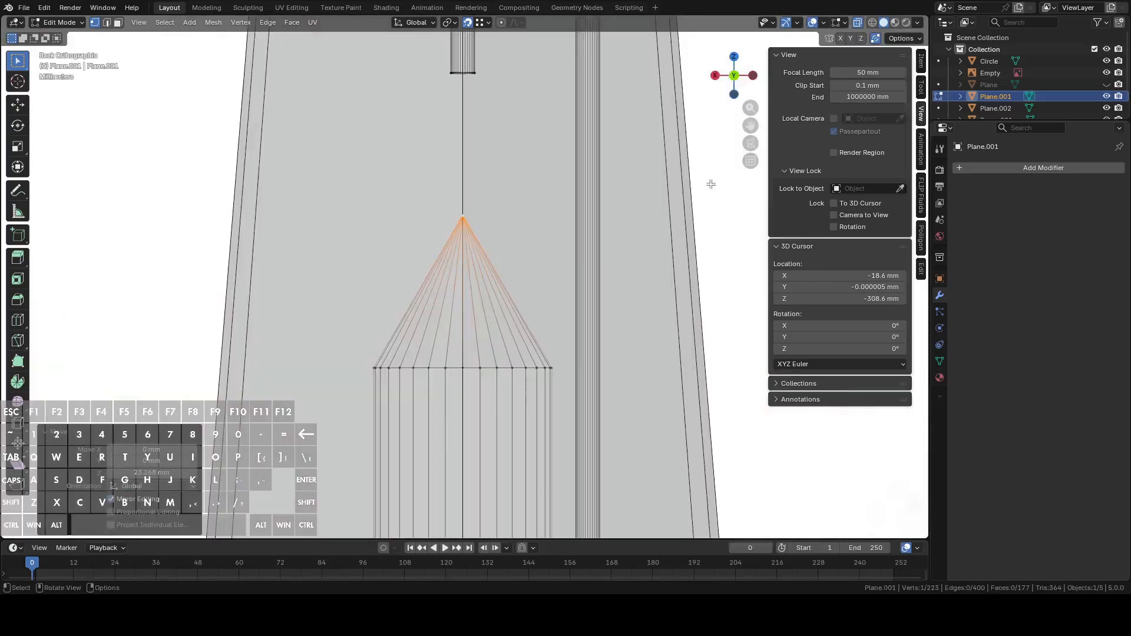
scroll(672, 242, down, 4)
scroll(585, 250, up, 4)
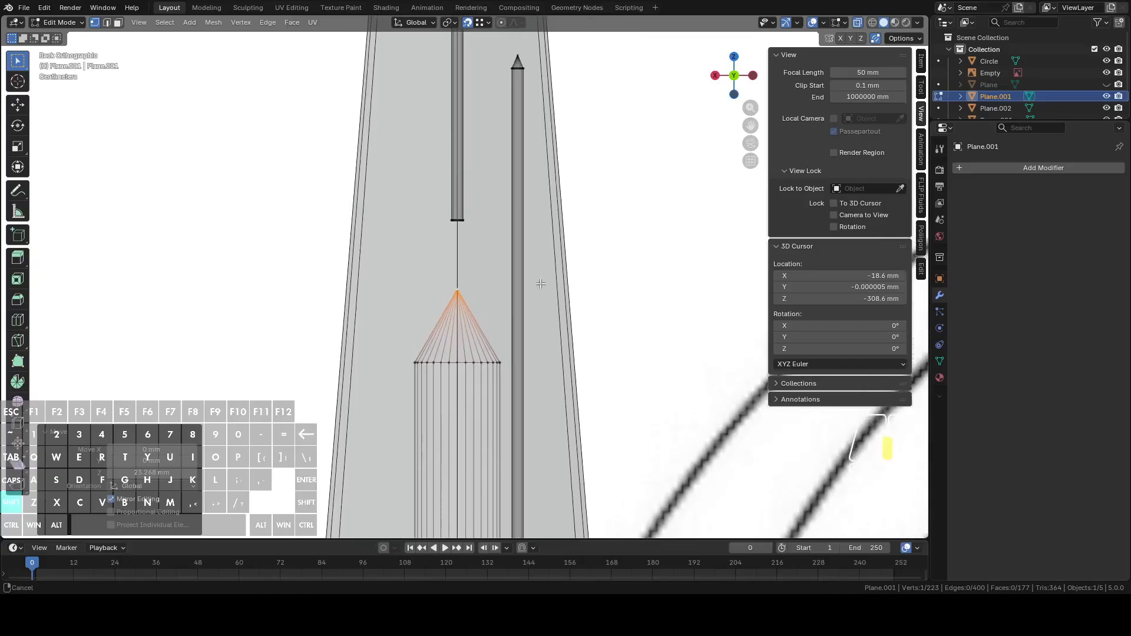
Step: Fill the lower and upper ends of the central channel with faces
drag(409, 176, 495, 212)
middle_drag(495, 213, 572, 290)
middle_drag(518, 203, 565, 343)
mouse_move(565, 343)
middle_down()
mouse_move(535, 342)
mouse_move(551, 327)
middle_up()
key(f)
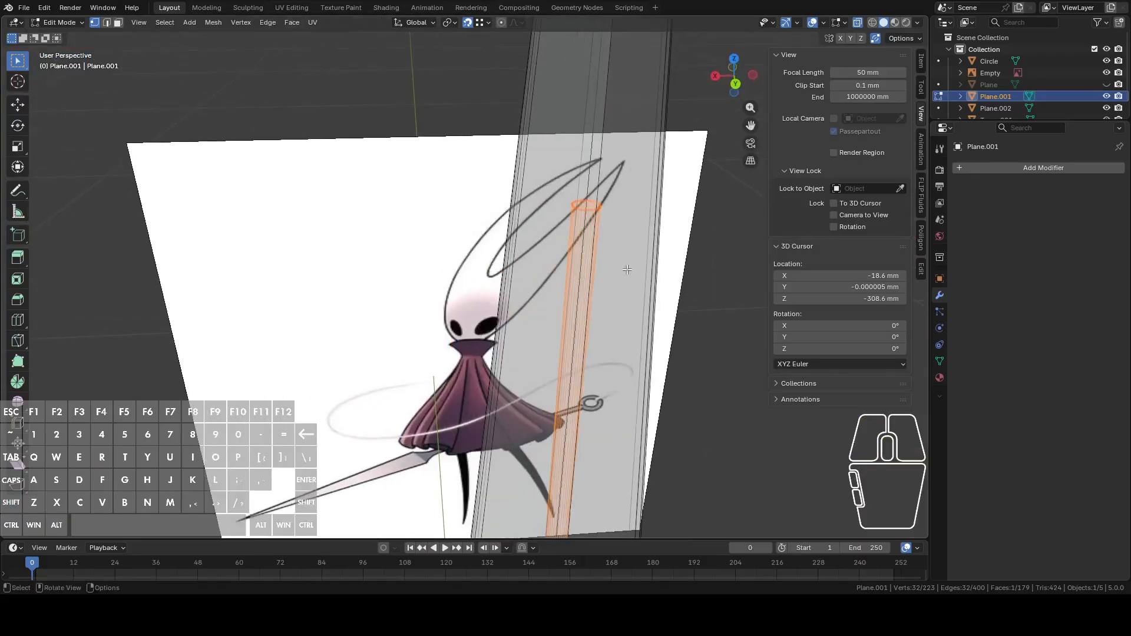
Step: Poke the face closing the central channel's upper end
key(3)
middle_drag(632, 203, 624, 216)
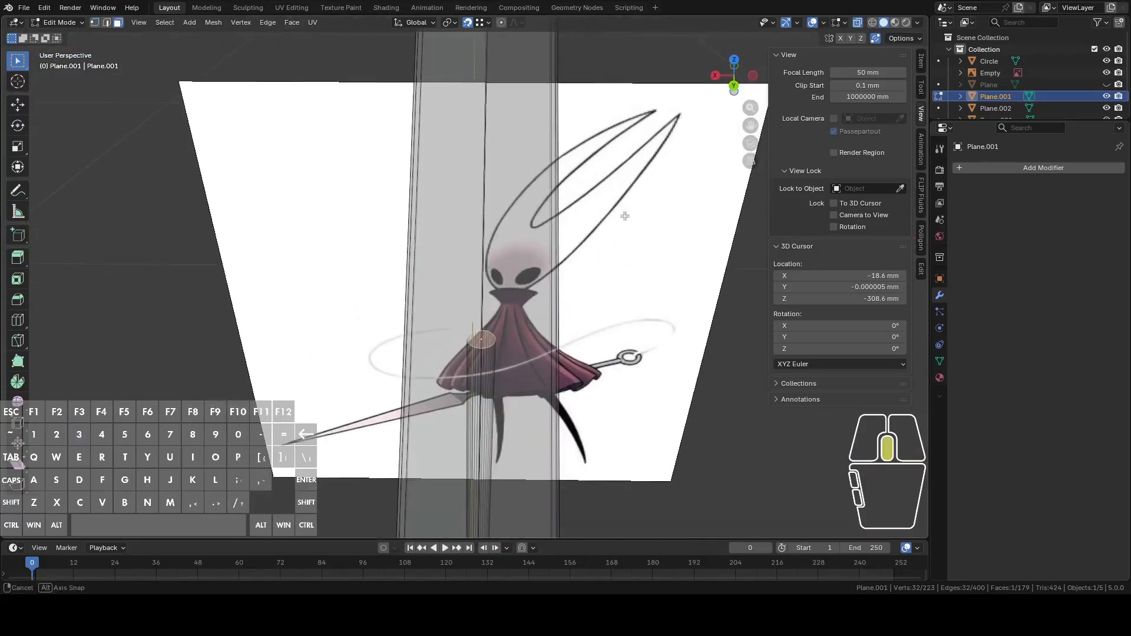
right_click(613, 269)
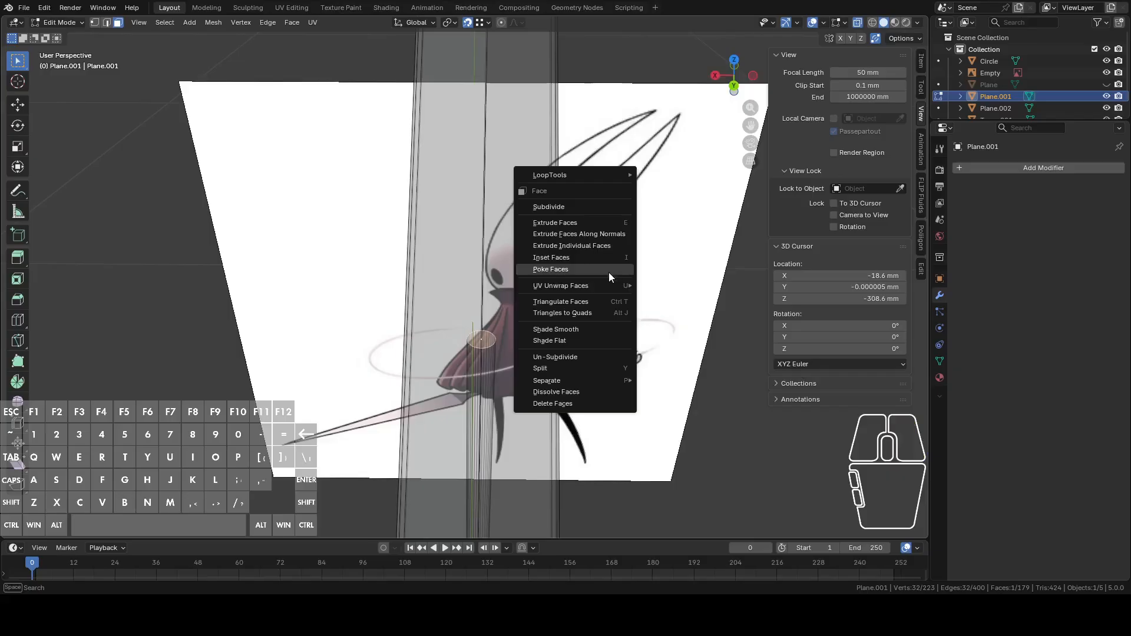
click(577, 271)
Step: Raise the centre vertex of the central channel's upper cap about 8 mm along Z into a cone, and fine-tune its height in back view
click(482, 338)
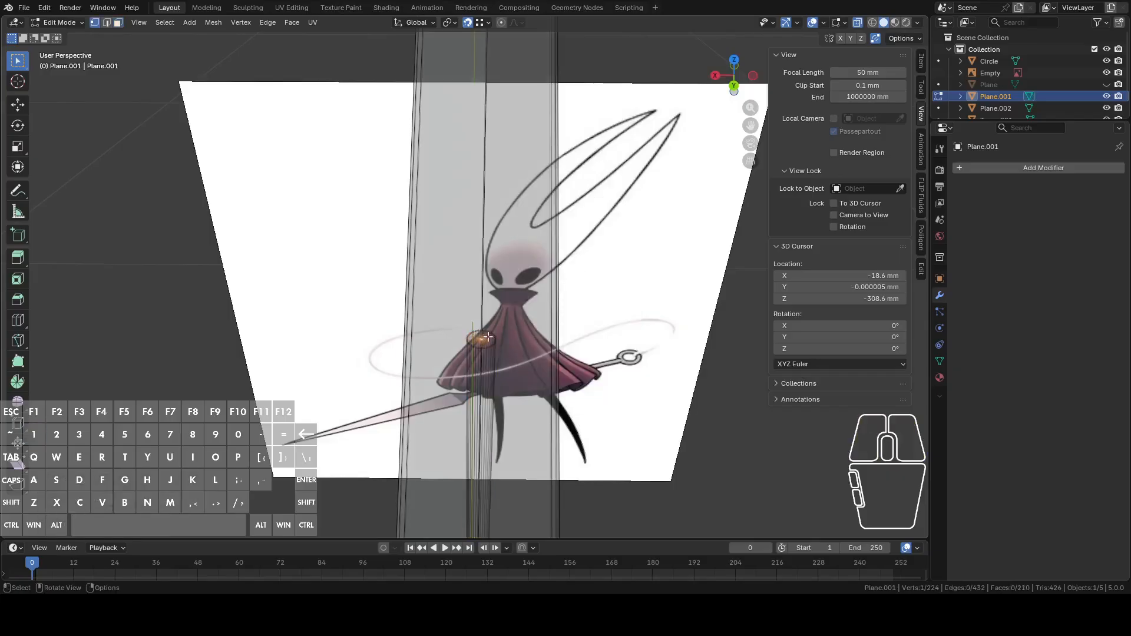
middle_drag(675, 328, 675, 323)
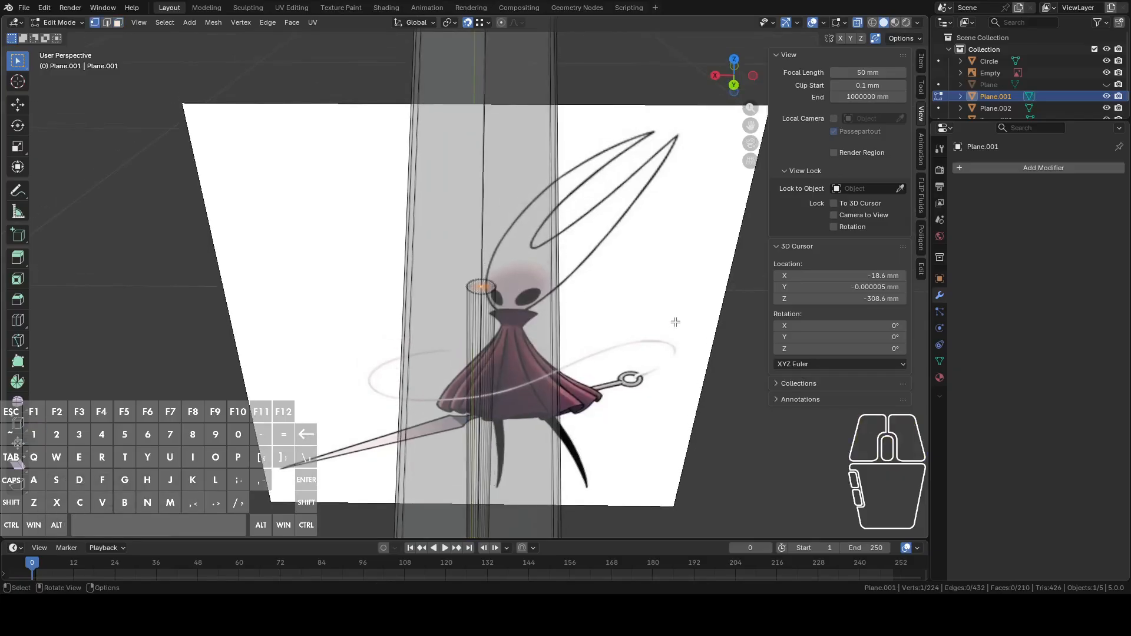
key(g)
key(z)
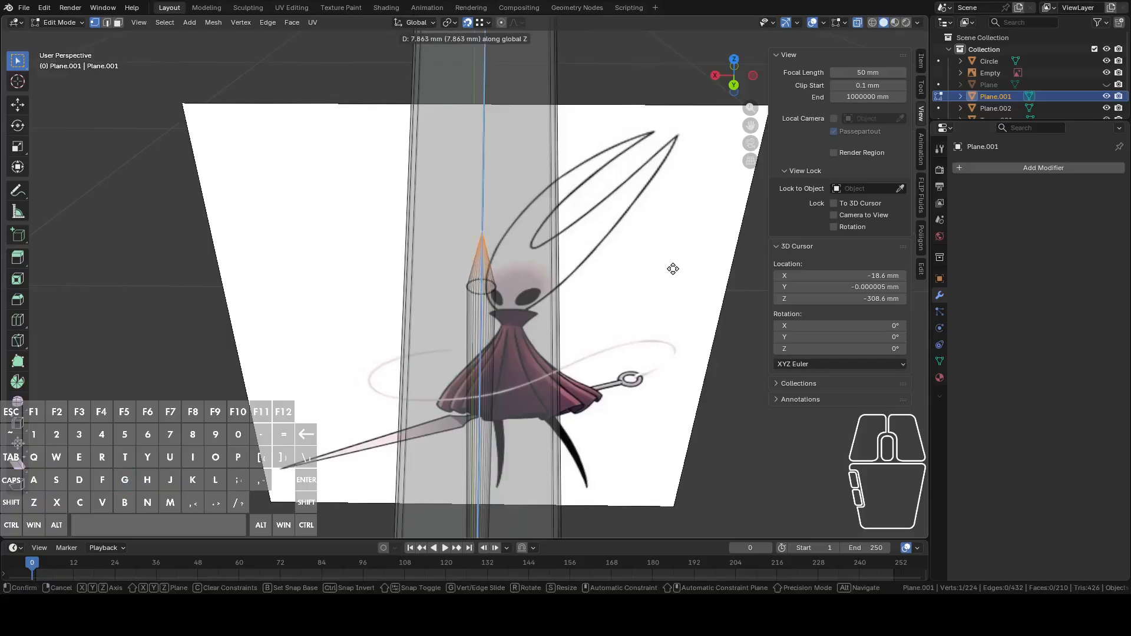
click(673, 269)
click(733, 88)
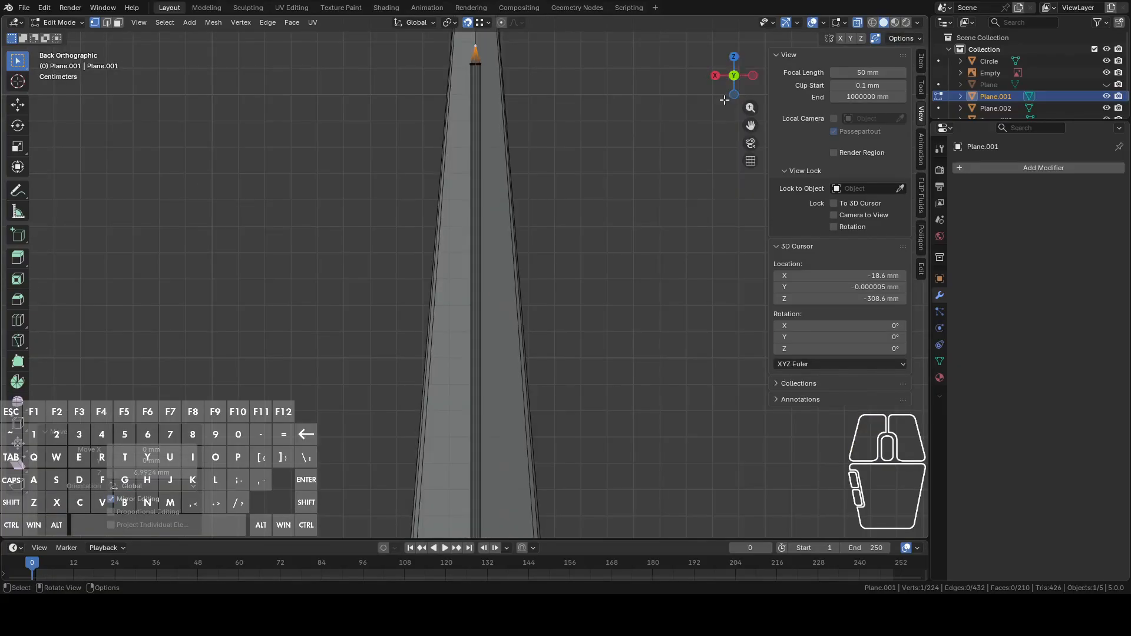
key(g)
key(z)
click(679, 166)
Step: Select the open edge loop at the blade's tip, turn off X-ray and fill the loop with a face
scroll(656, 178, down, 4)
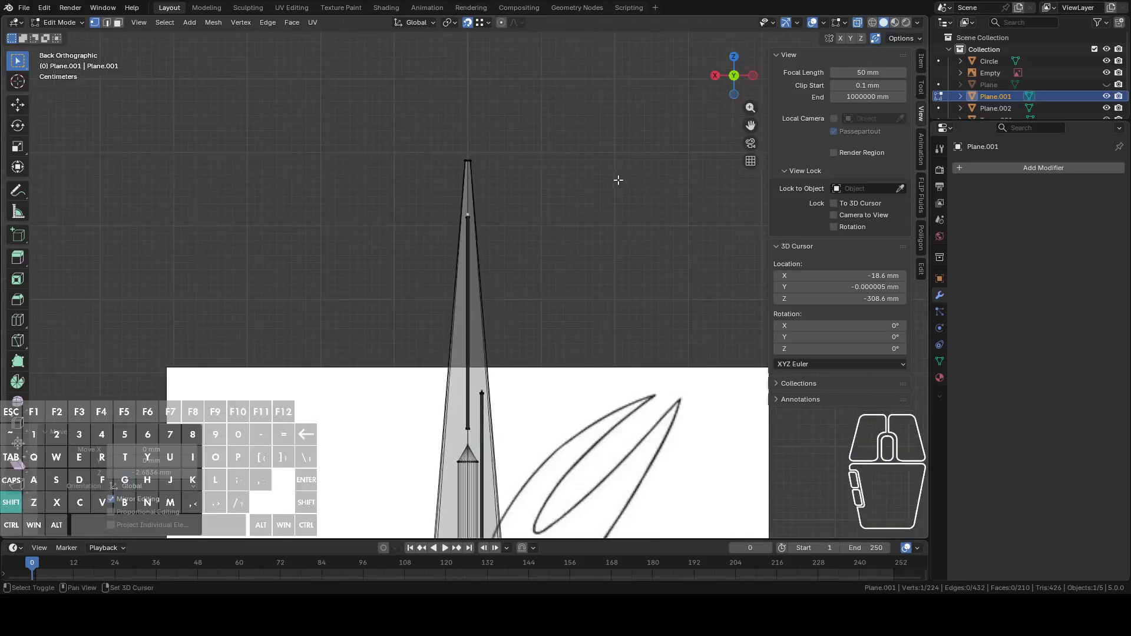
scroll(611, 273, up, 4)
alt+click(441, 192)
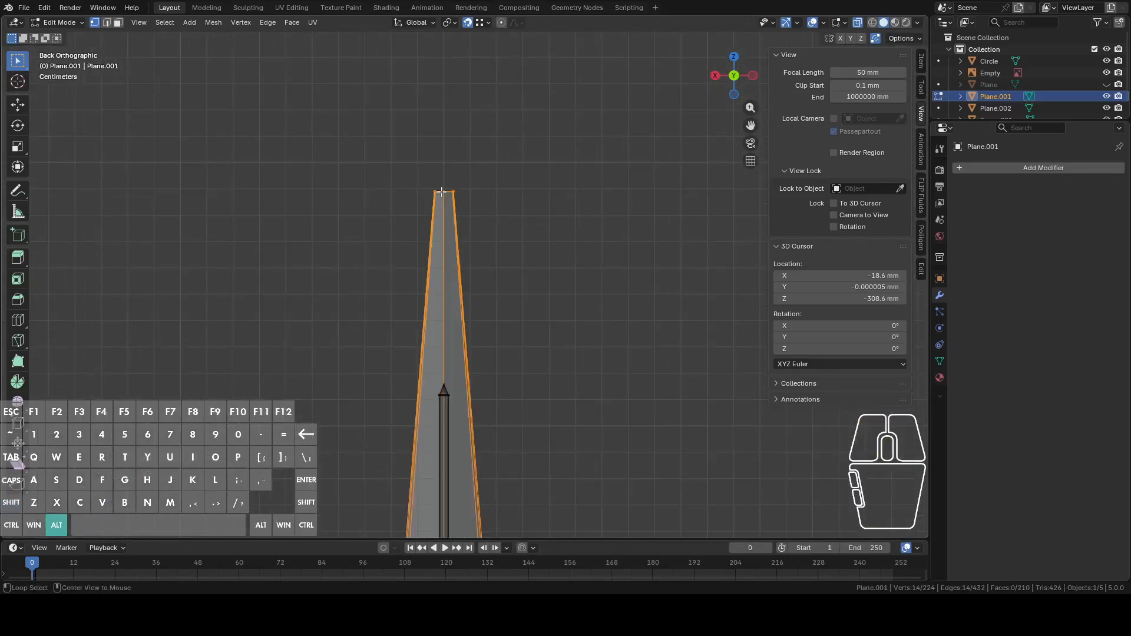
scroll(441, 192, up, 10)
middle_drag(445, 263, 472, 313)
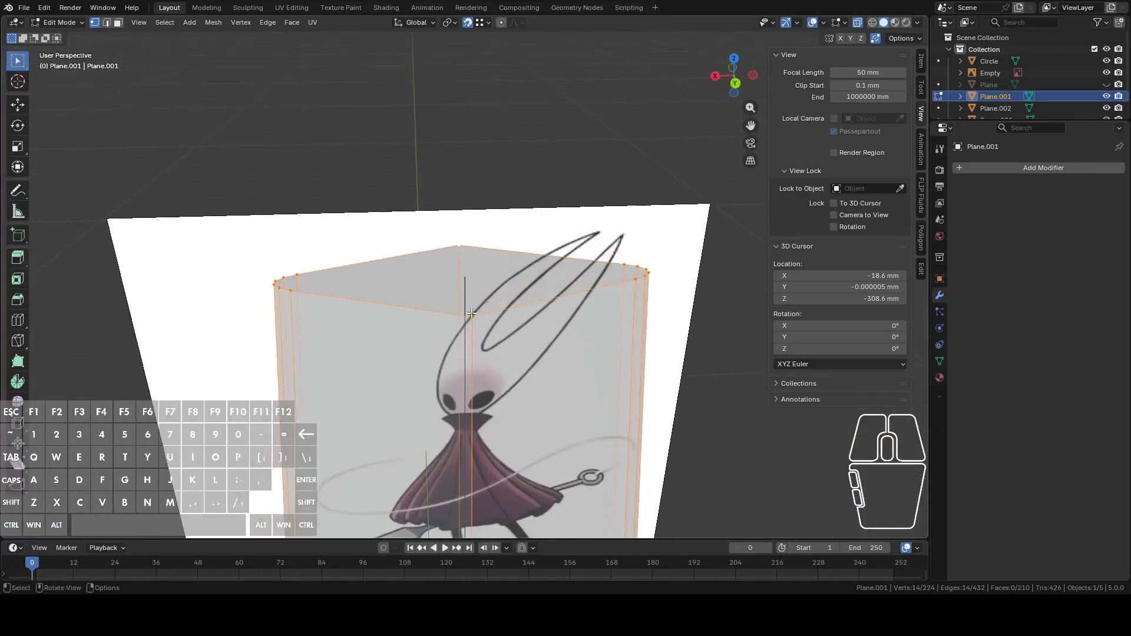
click(859, 23)
key(f)
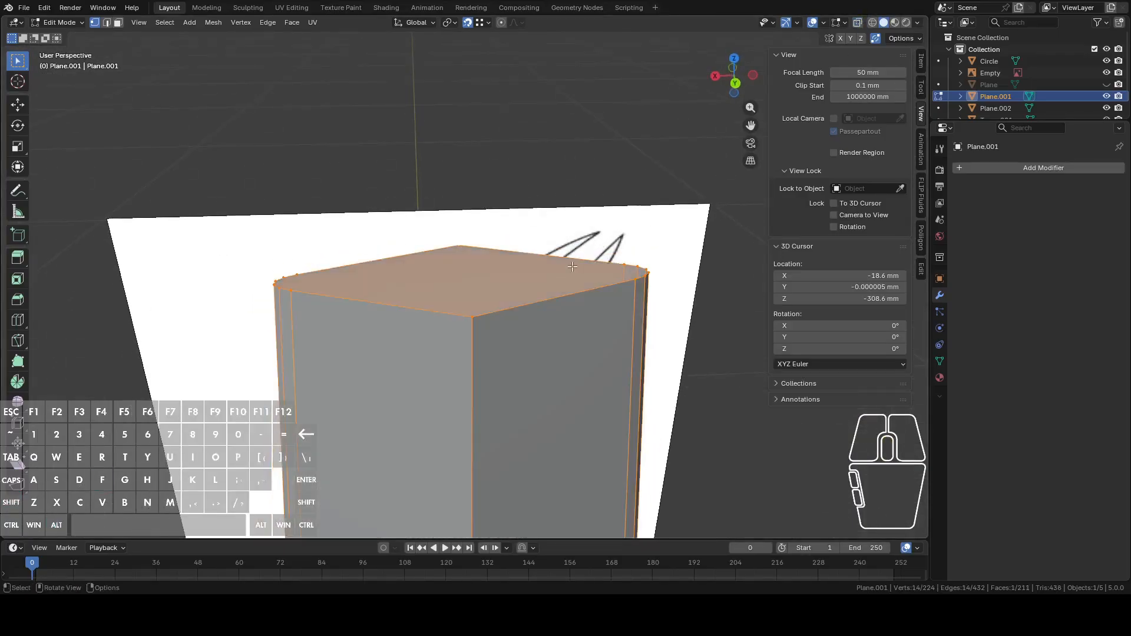
Step: Bevel the edges around the blade's tip face by about 0.22 mm with 6 segments and return to Object Mode
key(2)
middle_drag(557, 281, 673, 275)
right_click(673, 268)
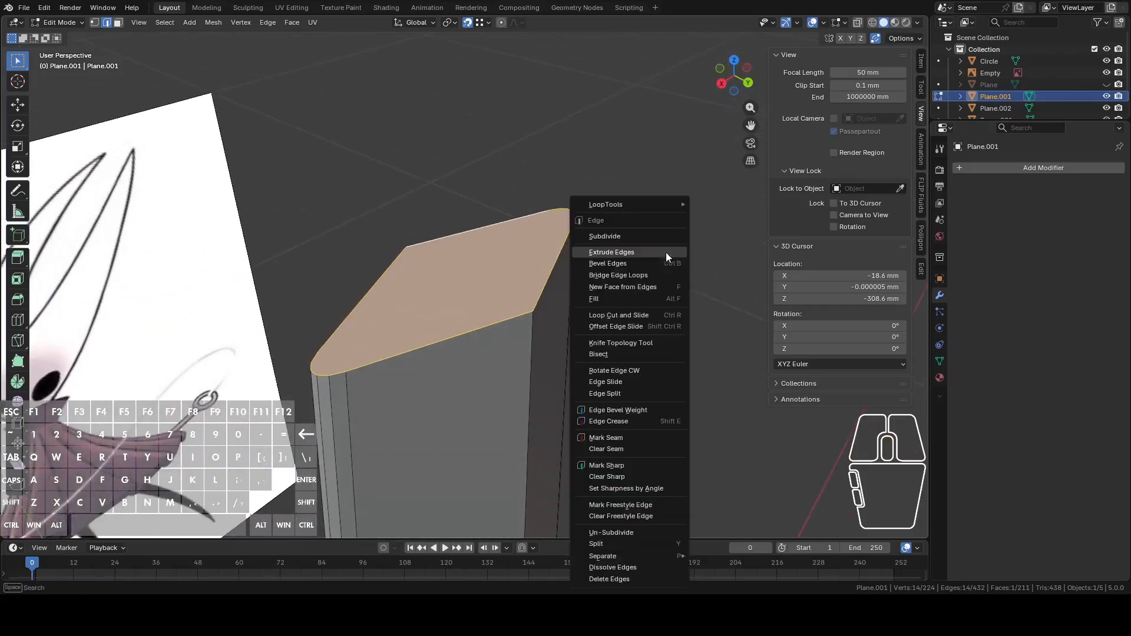
click(630, 262)
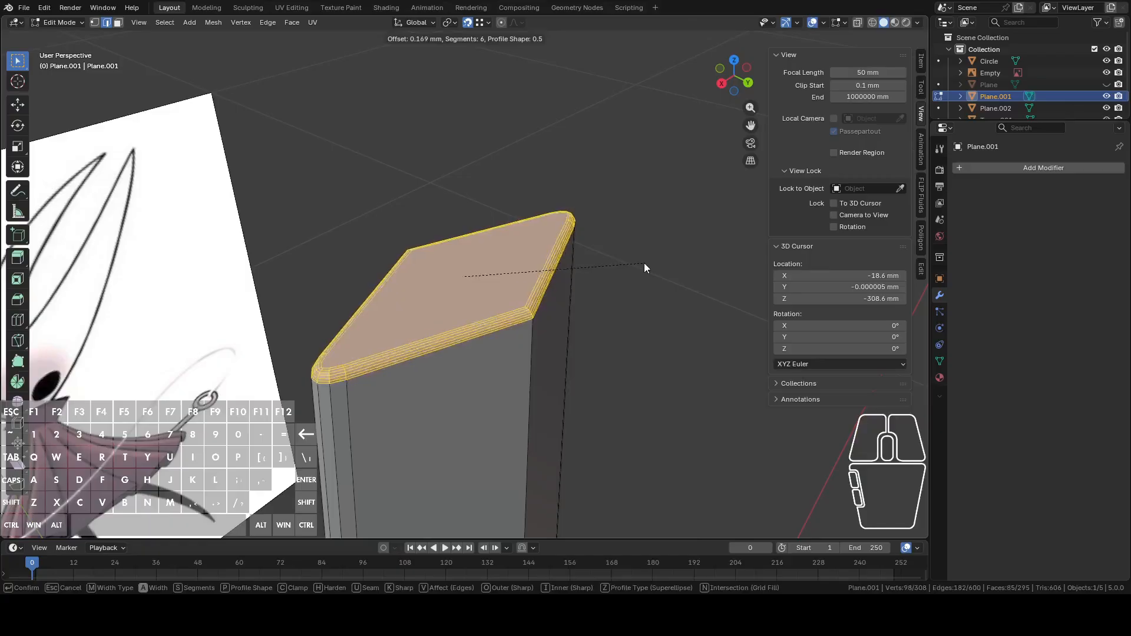
scroll(654, 265, up, 5)
key(shift)
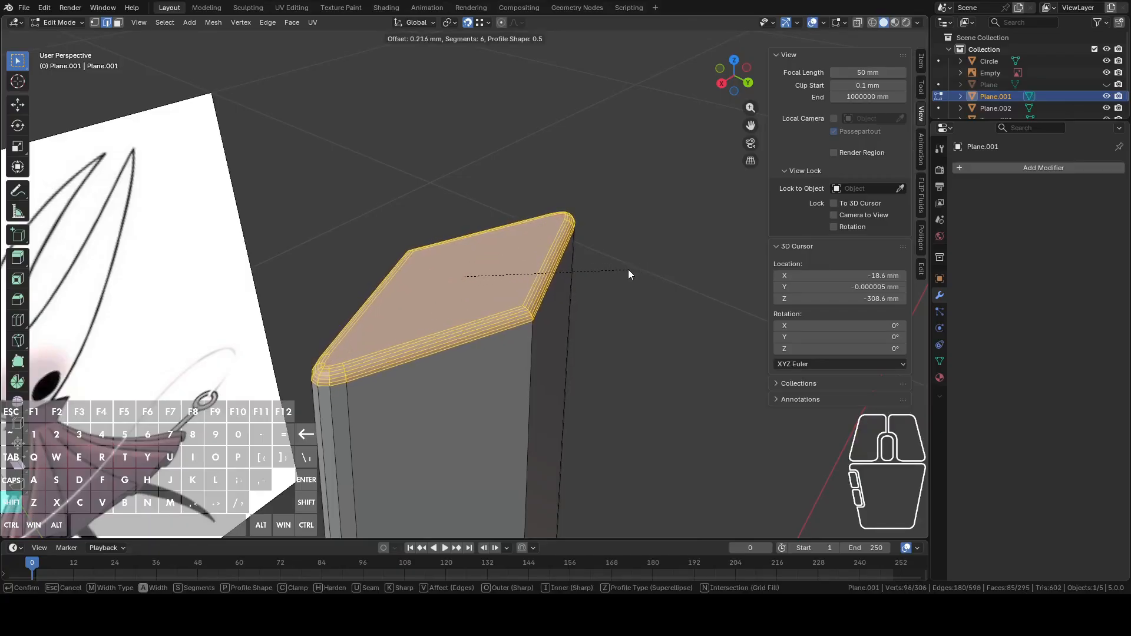
click(628, 270)
middle_drag(628, 270, 656, 217)
key(Tab)
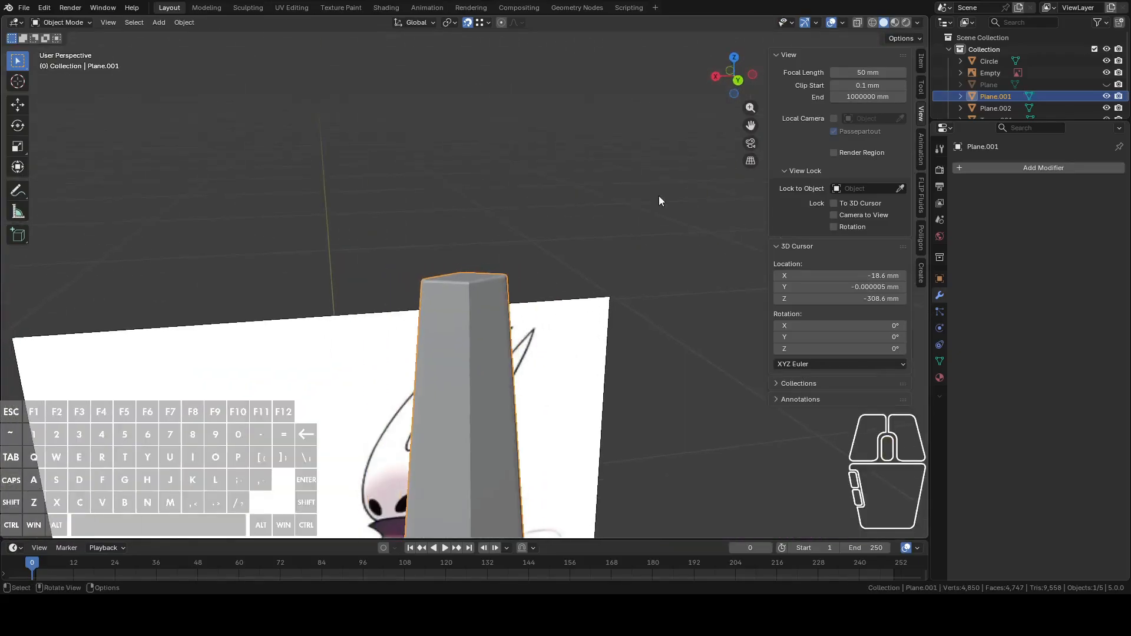
Step: Unhide the tapered Plane piece below the blade and select it
click(738, 79)
scroll(620, 254, down, 5)
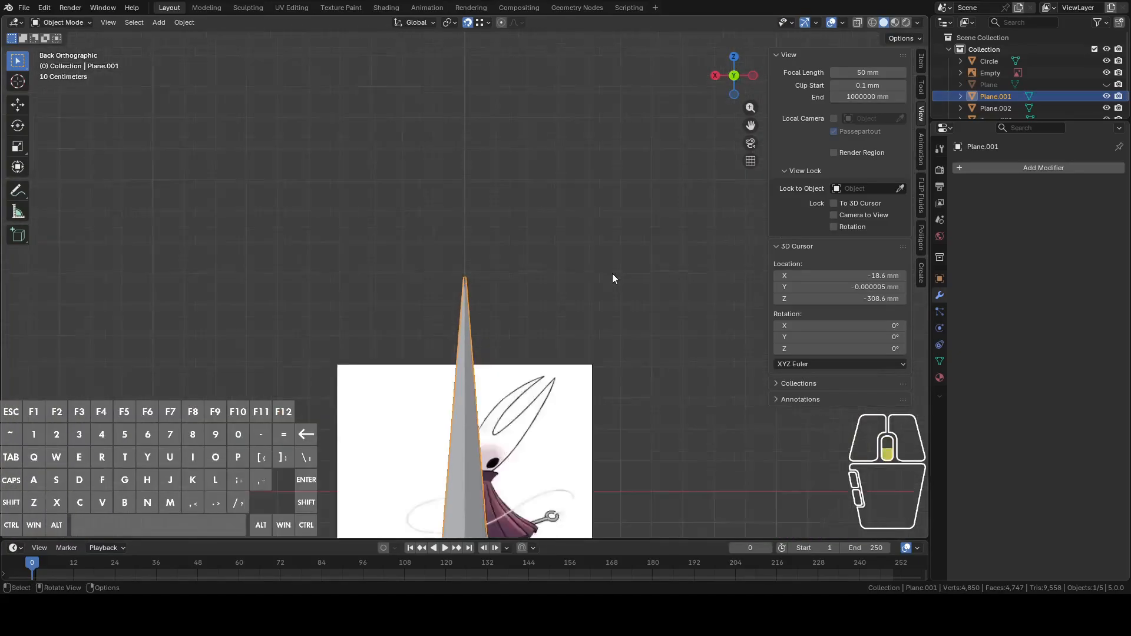
key(shift)
scroll(560, 225, up, 8)
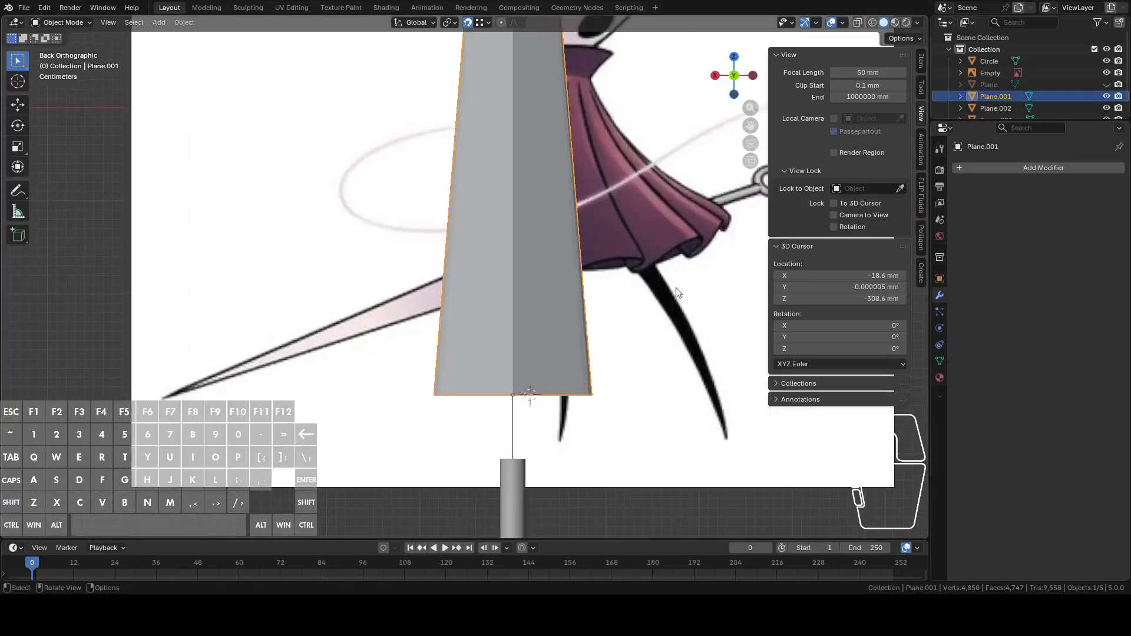
click(1106, 84)
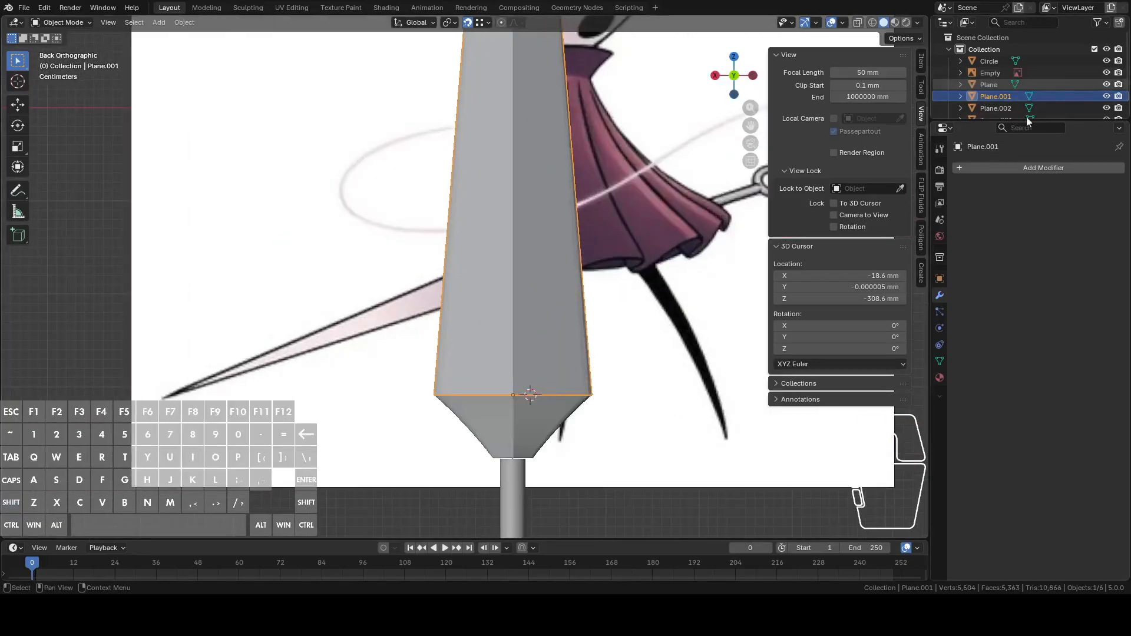
click(497, 425)
scroll(991, 90, down, 1)
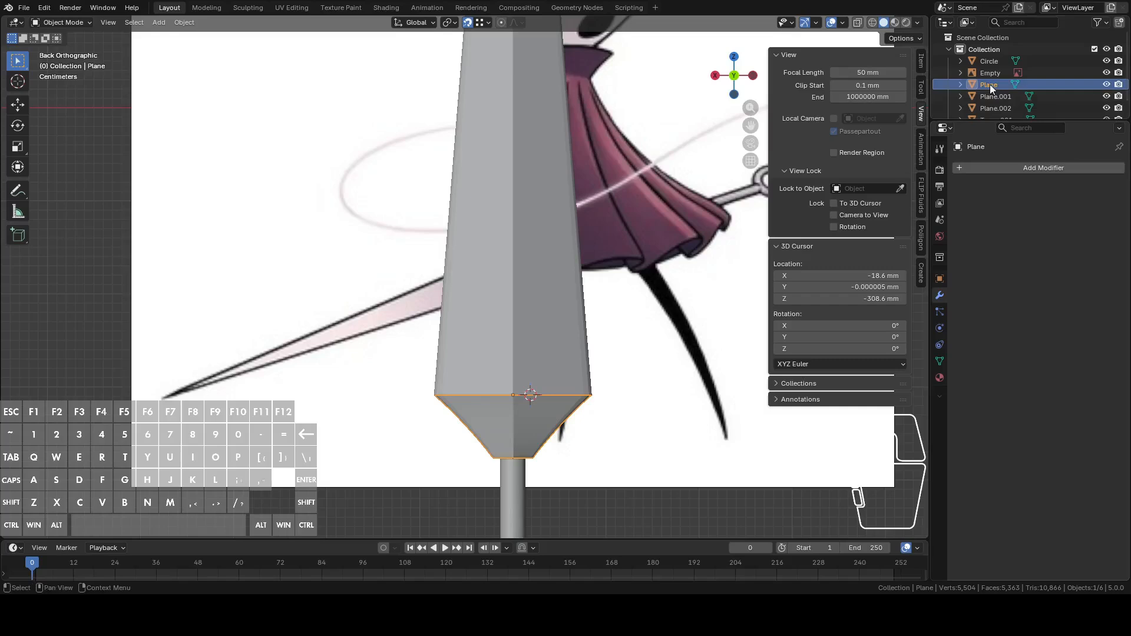
Step: Rename the mesh at the blade's base as Guard and the long tapered mesh as Blade
double_click(990, 84)
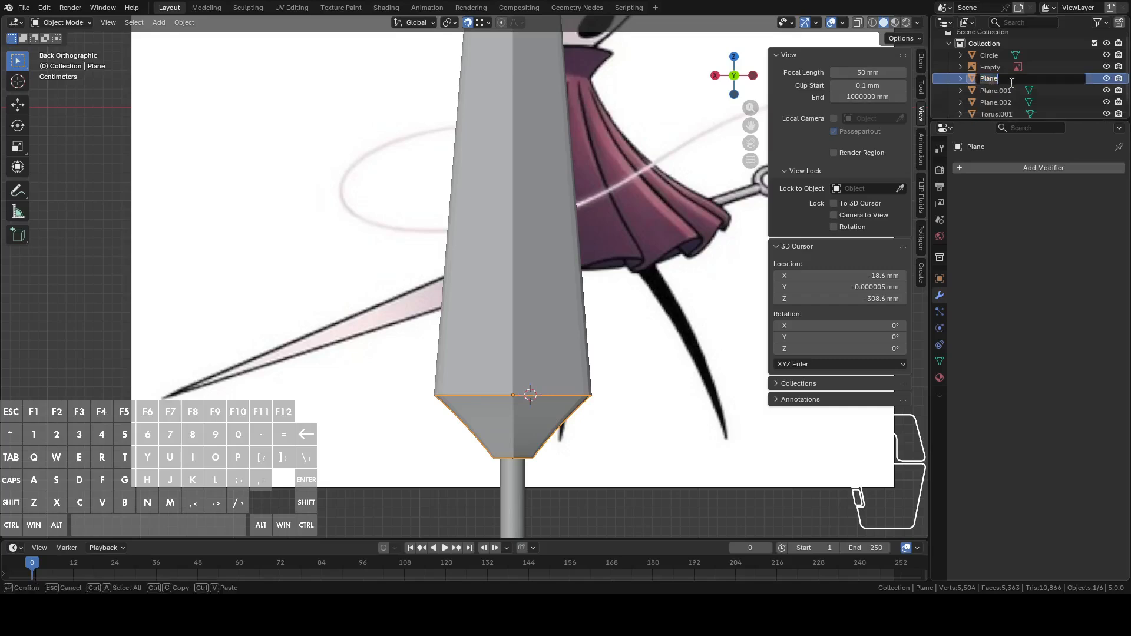
text(Gu)
key(Return)
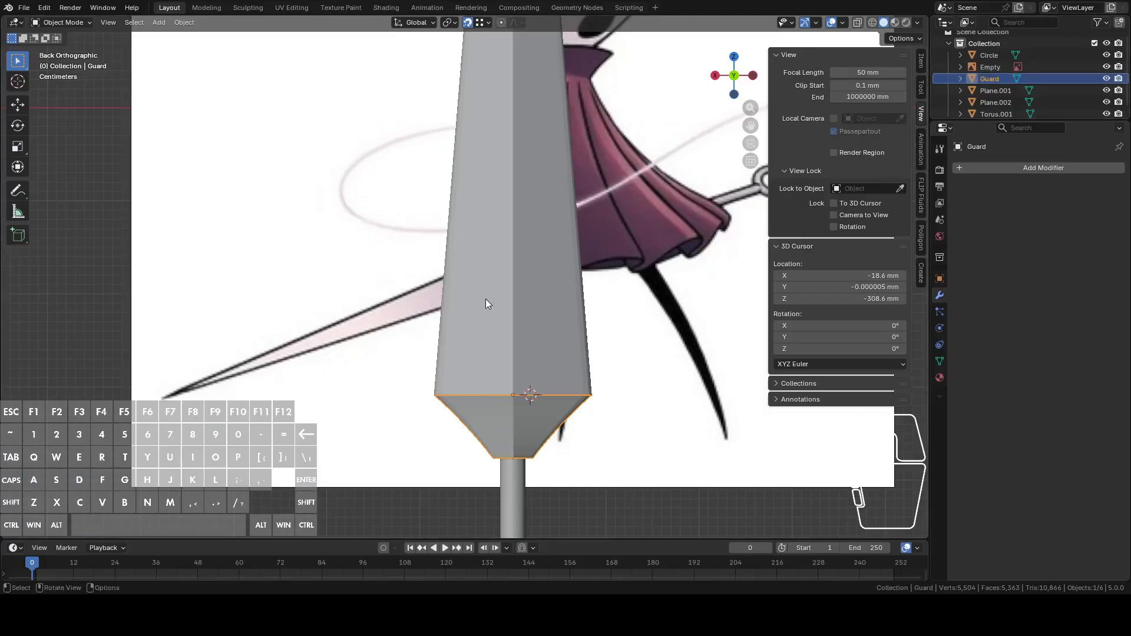
click(501, 303)
double_click(997, 88)
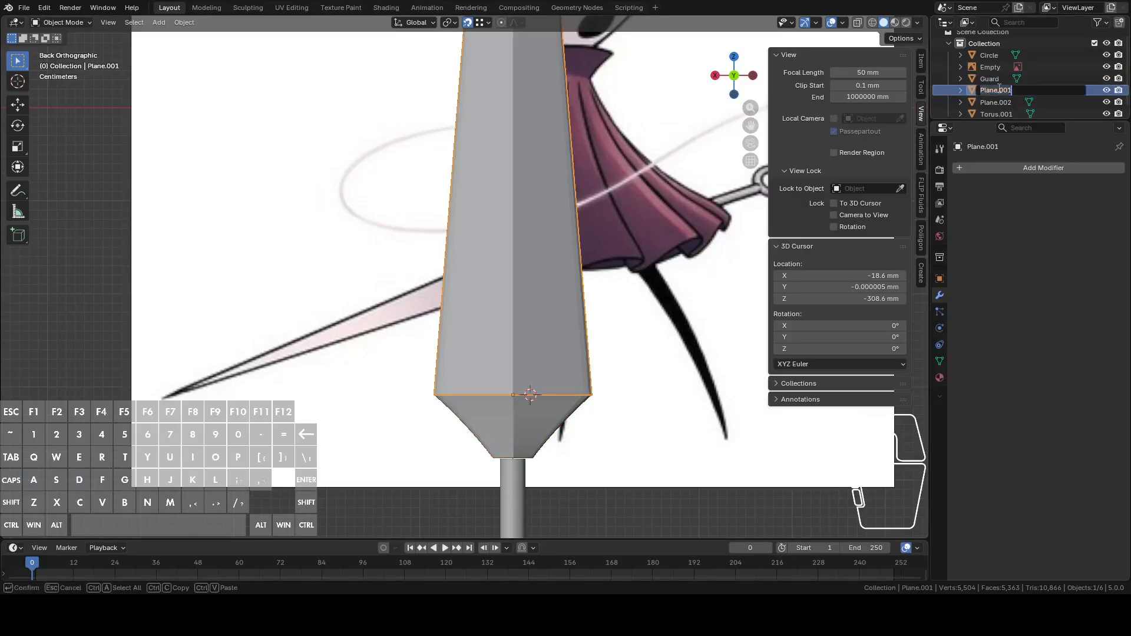
key(Return)
Step: Rename the torus at the end of the handle as PommelRing
scroll(497, 411, down, 8)
click(479, 391)
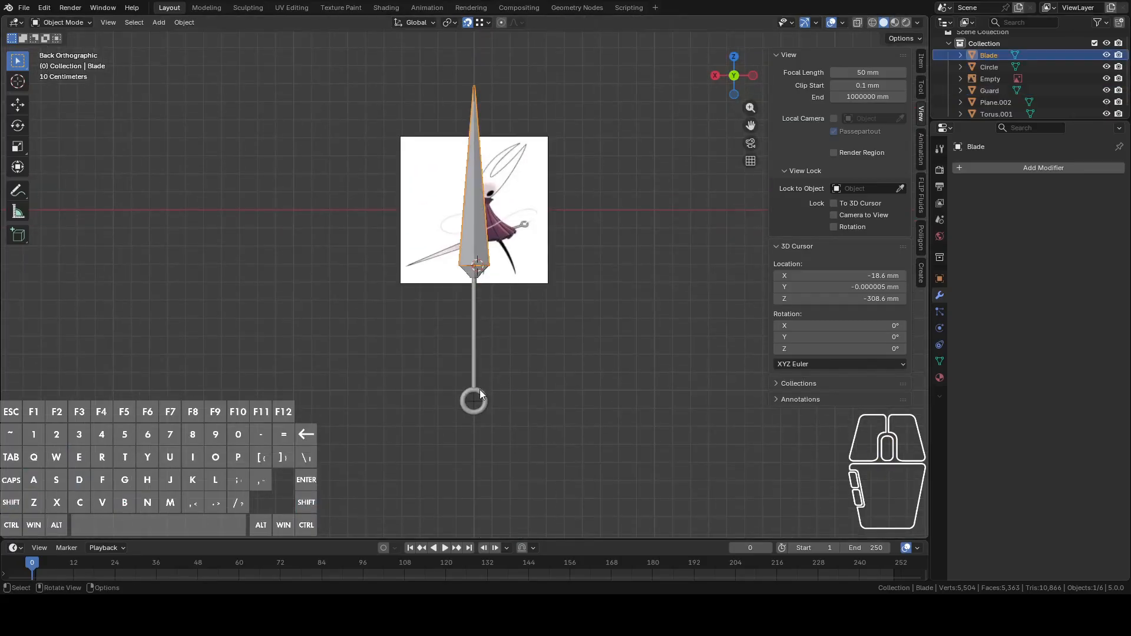
double_click(996, 113)
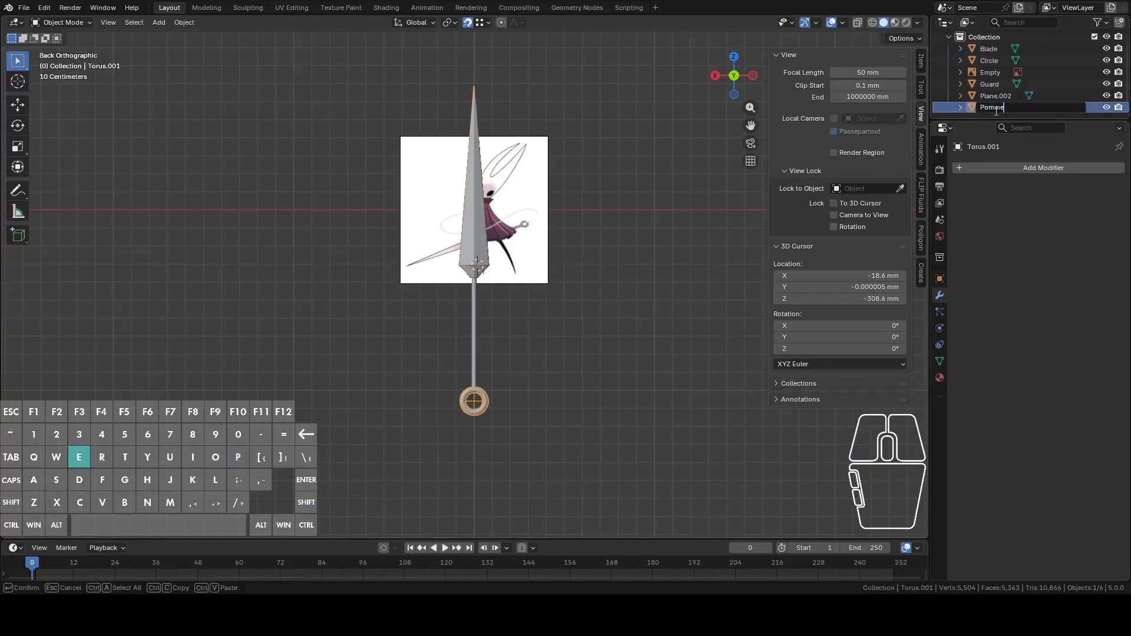
text(PommelRing)
key(Return)
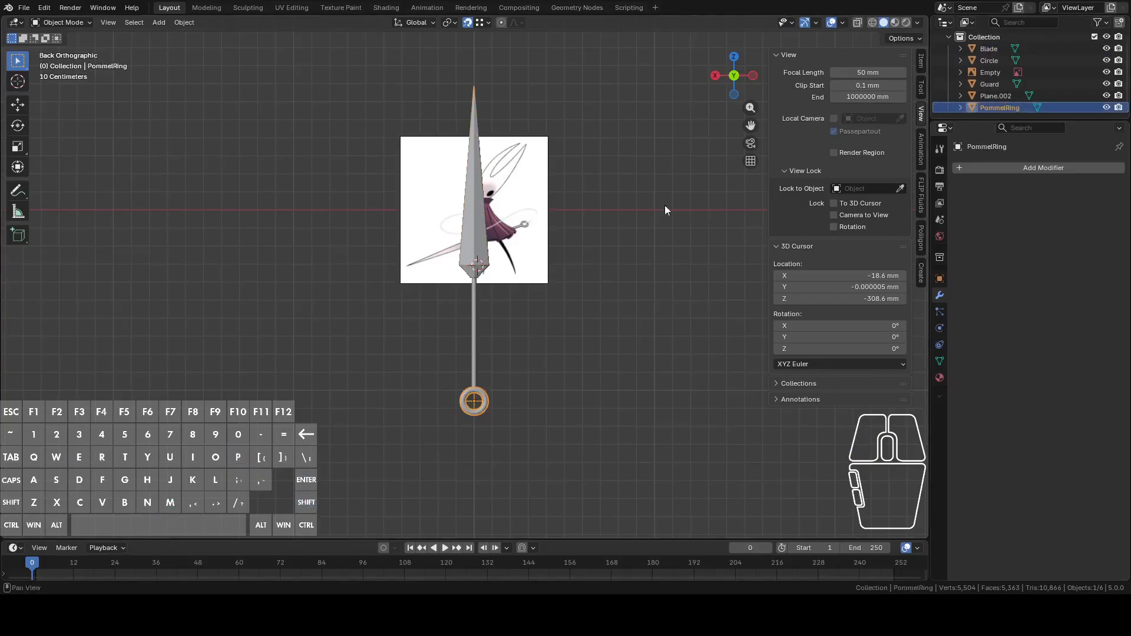
Step: Select the Blade object and enter Edit Mode in the back orthographic view
scroll(488, 302, up, 4)
click(486, 304)
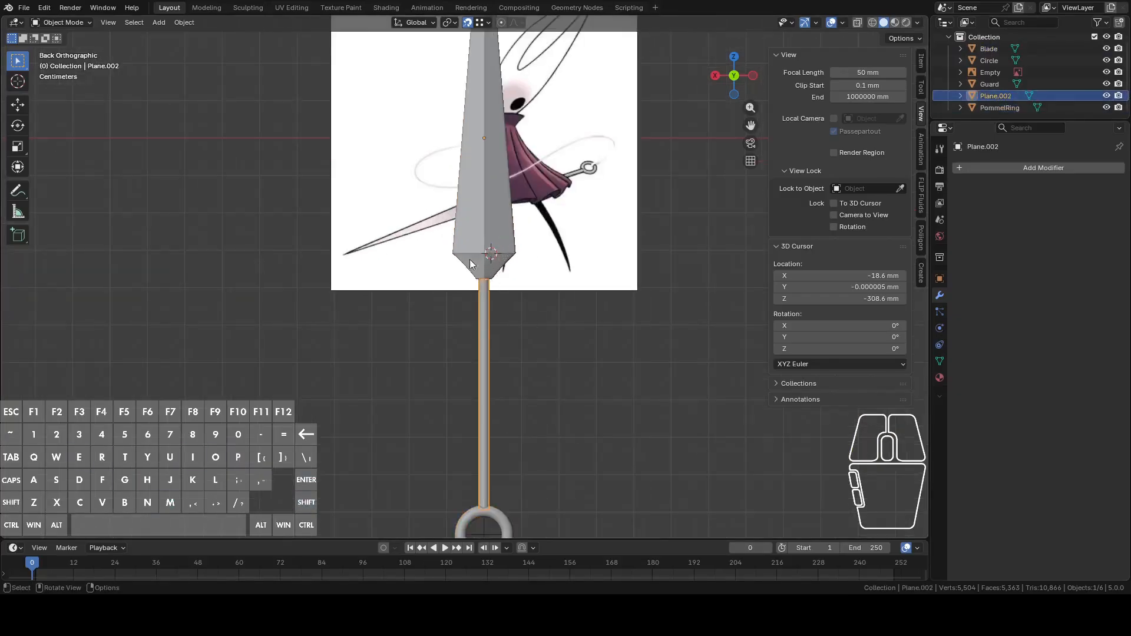
middle_drag(517, 355, 564, 373)
scroll(573, 361, up, 4)
shift+middle_drag(592, 332, 568, 395)
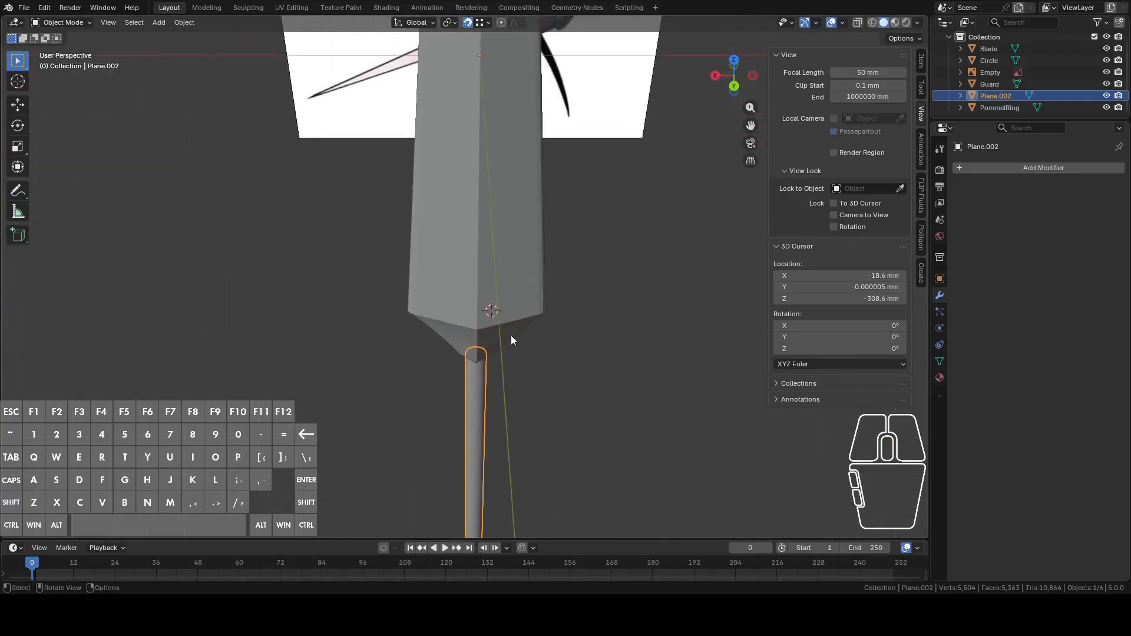
click(510, 334)
click(521, 258)
middle_drag(521, 258, 546, 243)
scroll(538, 236, down, 3)
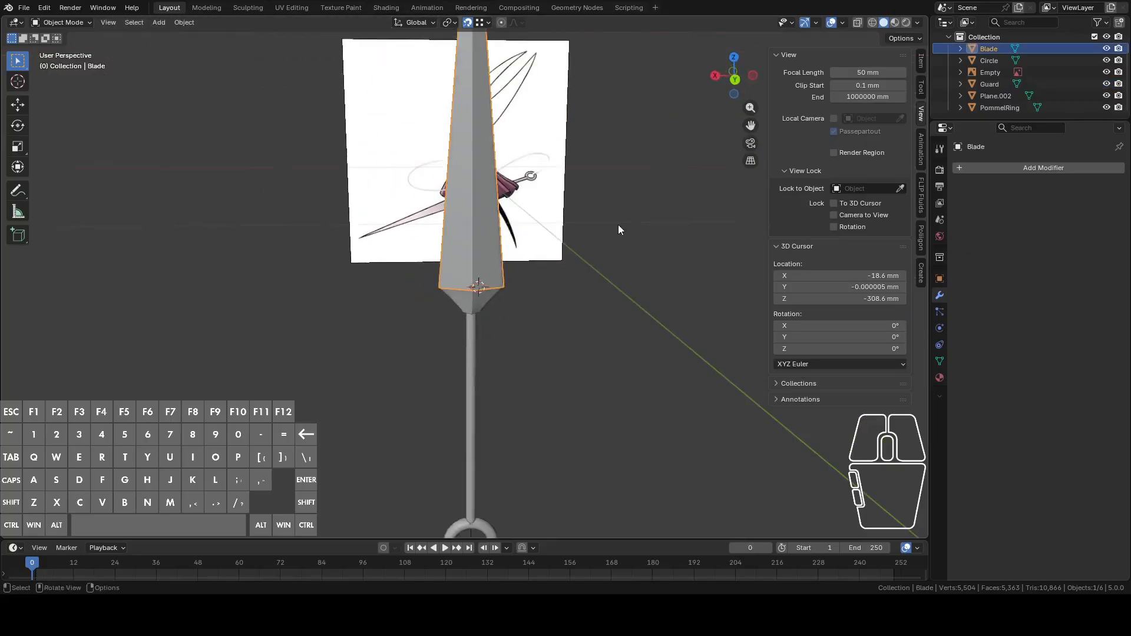
click(734, 79)
shift+middle_drag(630, 150, 598, 272)
key(Tab)
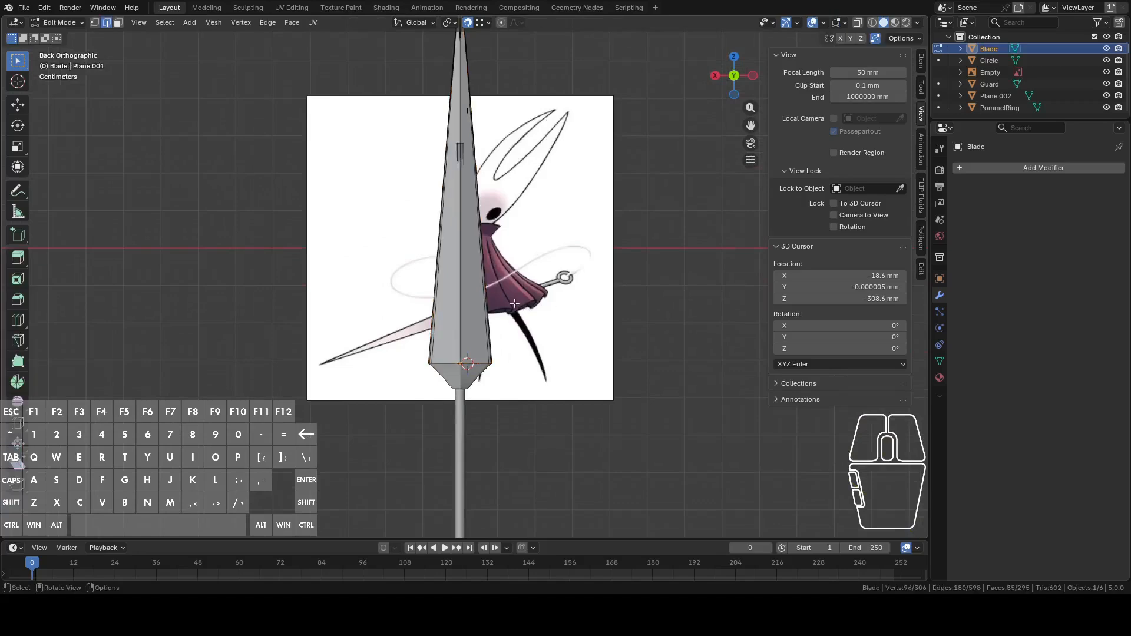
Step: Turn on X-ray display for editing the blade mesh near its tip
scroll(531, 177, up, 3)
shift+middle_drag(541, 183, 672, 355)
scroll(561, 353, up, 3)
click(858, 23)
mouse_move(672, 175)
middle_down()
mouse_move(691, 179)
mouse_move(684, 186)
middle_up()
mouse_move(642, 190)
middle_down()
mouse_move(492, 200)
mouse_move(556, 194)
mouse_move(510, 266)
mouse_move(550, 278)
mouse_move(558, 440)
middle_up()
click(732, 83)
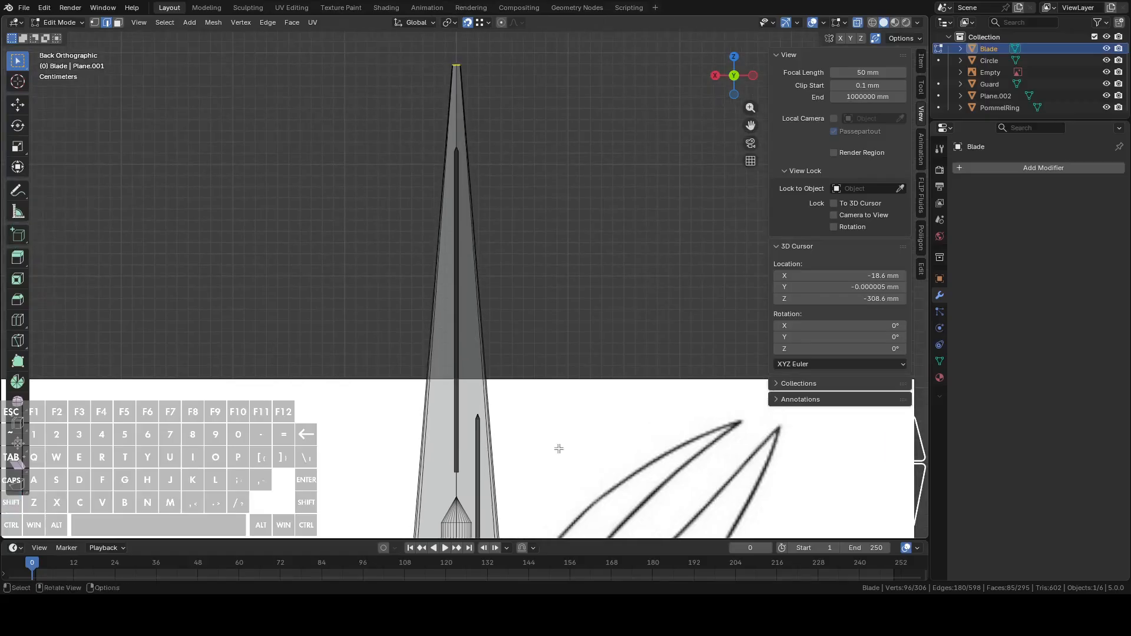
Step: In vertex selection mode, extrude a single vertex at the blade's tip about 13 mm along negative global X
key(2)
scroll(505, 302, up, 6)
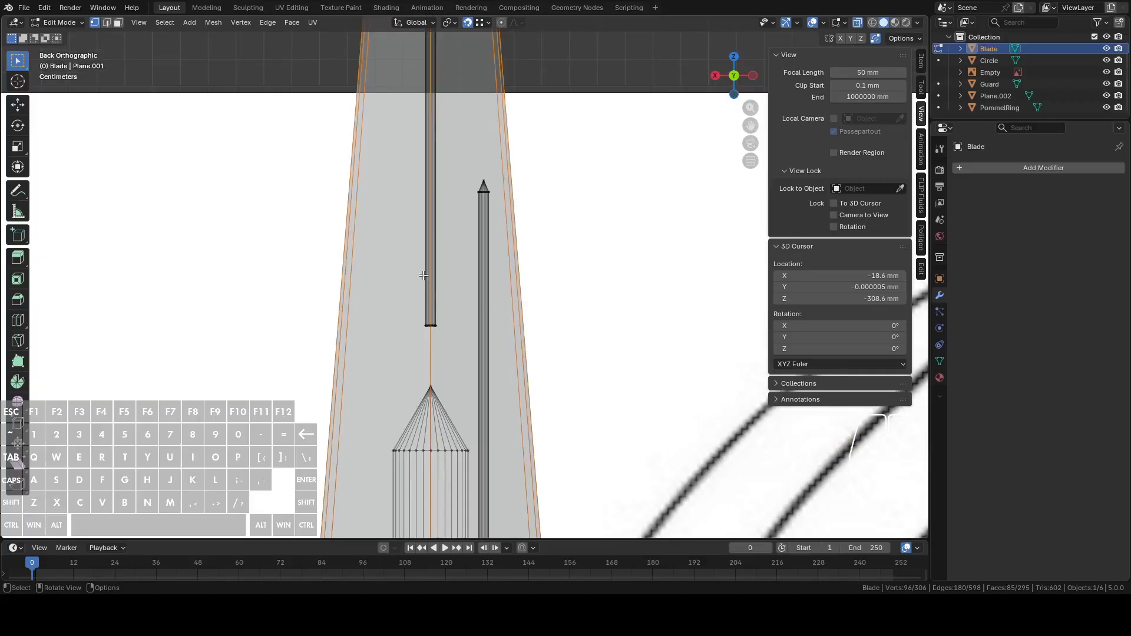
scroll(341, 237, down, 6)
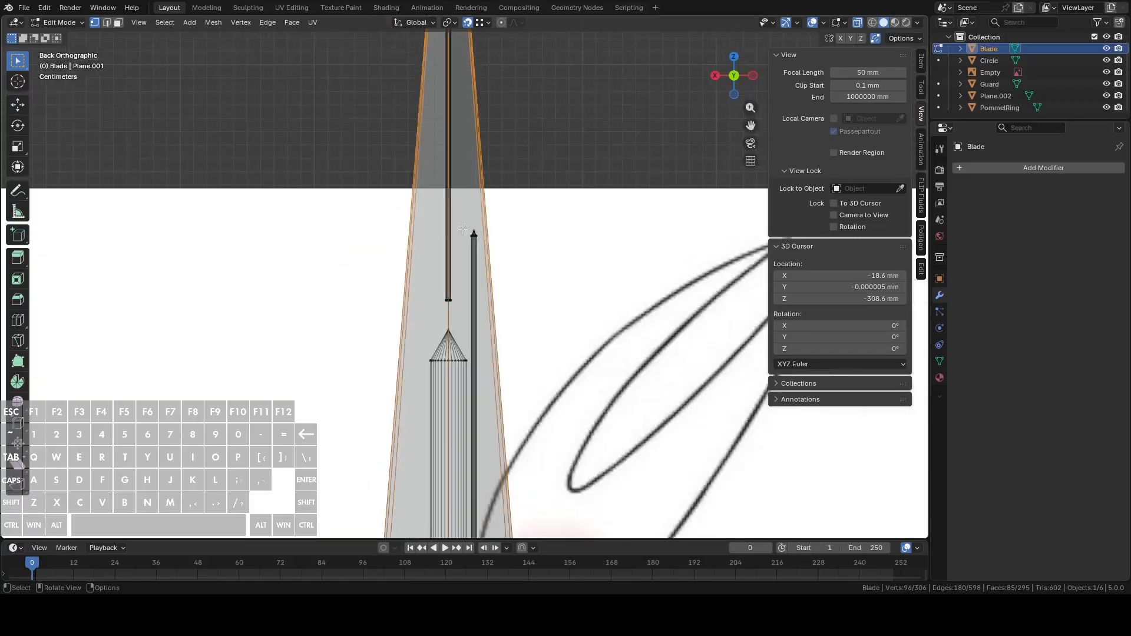
shift+middle_drag(545, 189, 520, 217)
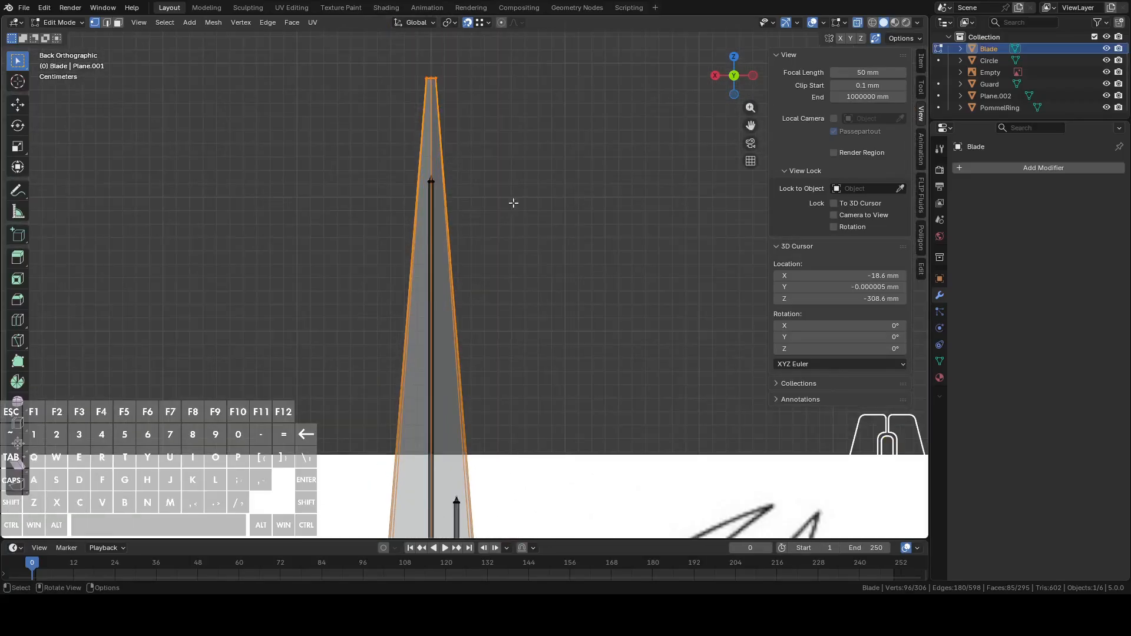
click(435, 77)
shift+middle_drag(449, 78, 611, 391)
key(e)
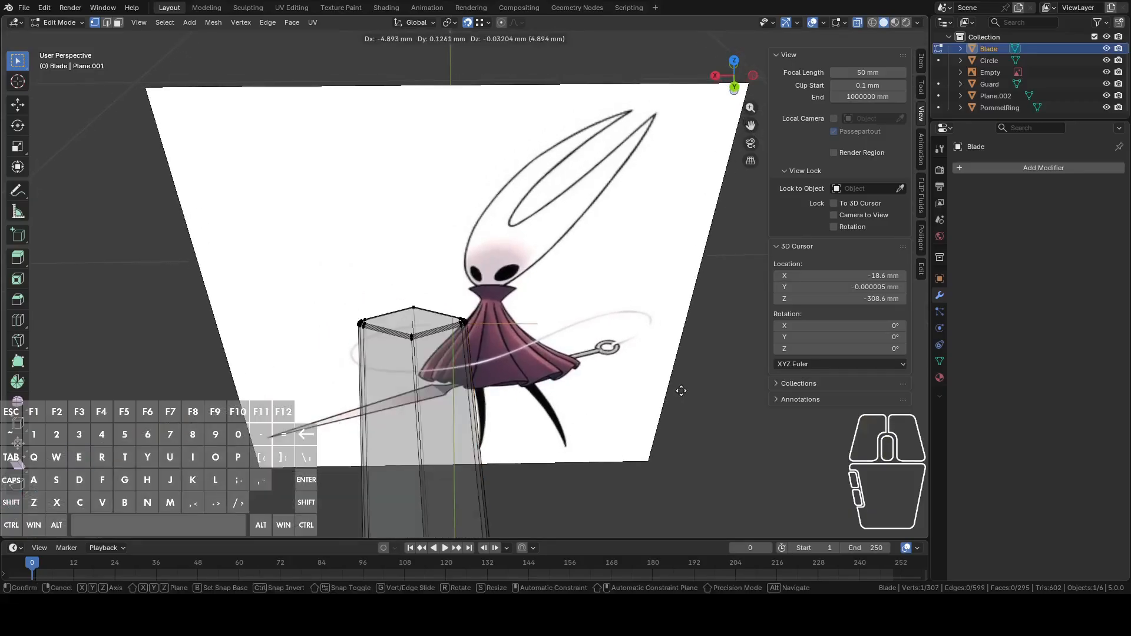
key(y)
key(x)
click(679, 357)
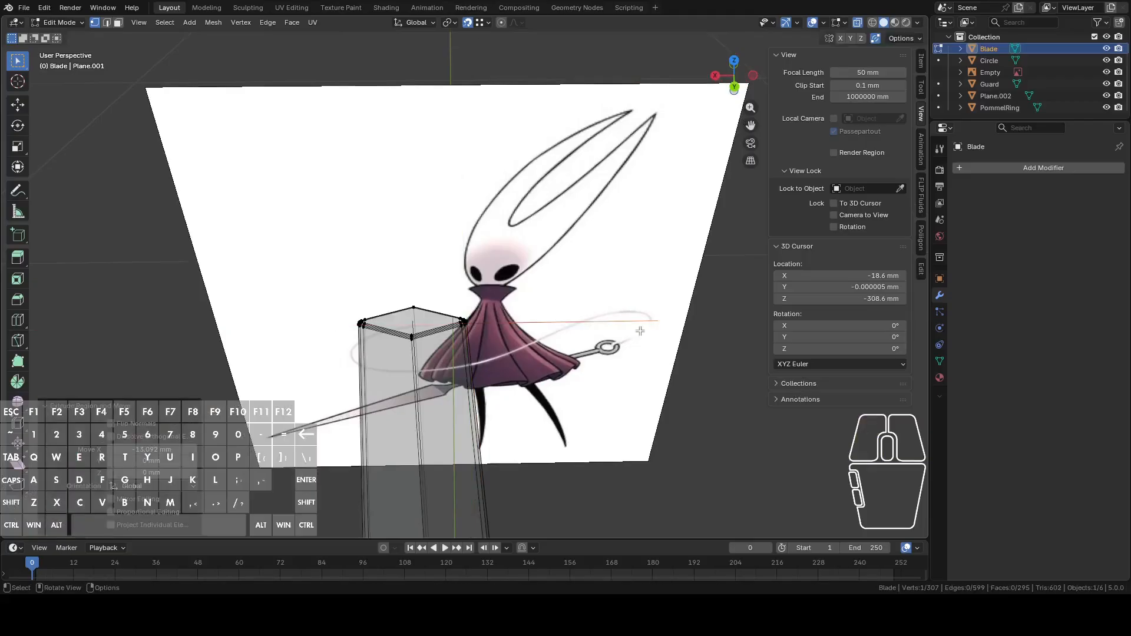
Step: Move the extruded vertex farther from the blade along negative global X, by about 45 mm and again by about 151 mm
scroll(679, 357, down, 8)
click(734, 88)
shift+middle_drag(595, 285, 548, 271)
key(g)
key(x)
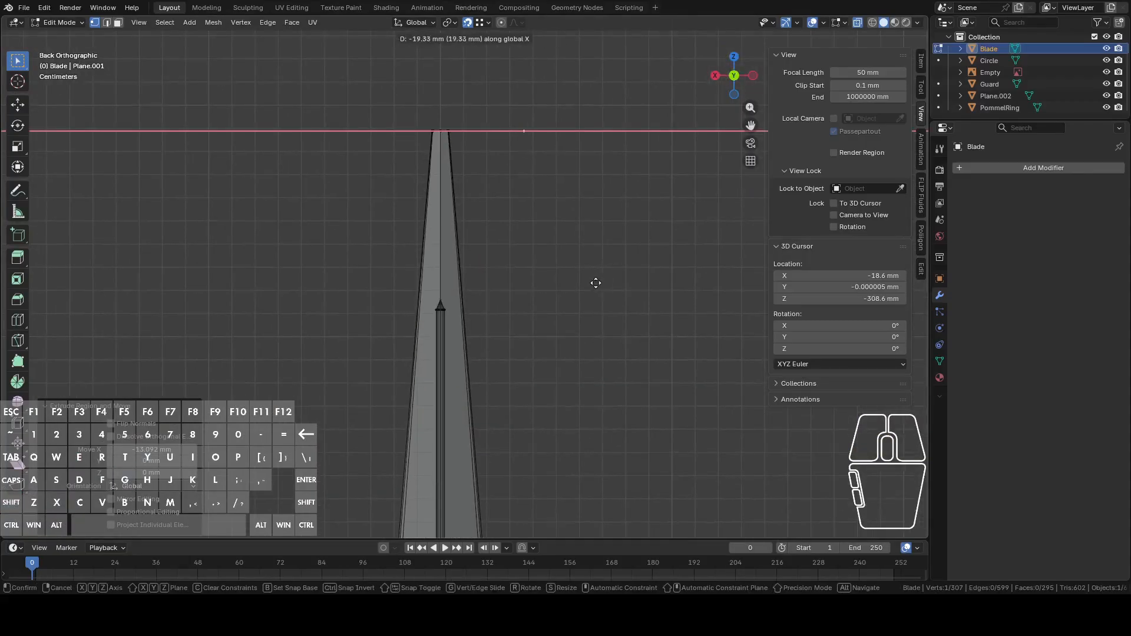
click(651, 277)
scroll(616, 295, down, 5)
shift+middle_drag(584, 284, 594, 75)
key(g)
key(x)
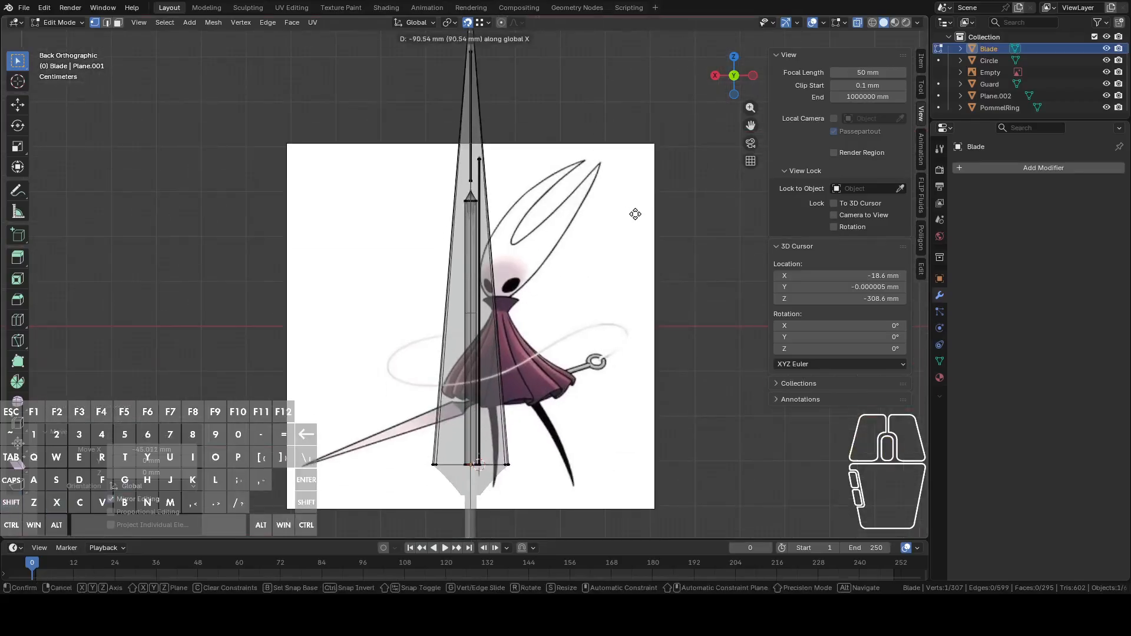
click(662, 212)
Step: Extrude the offset vertex down along global Z about 997 mm, to the level of the blade's base
key(e)
key(z)
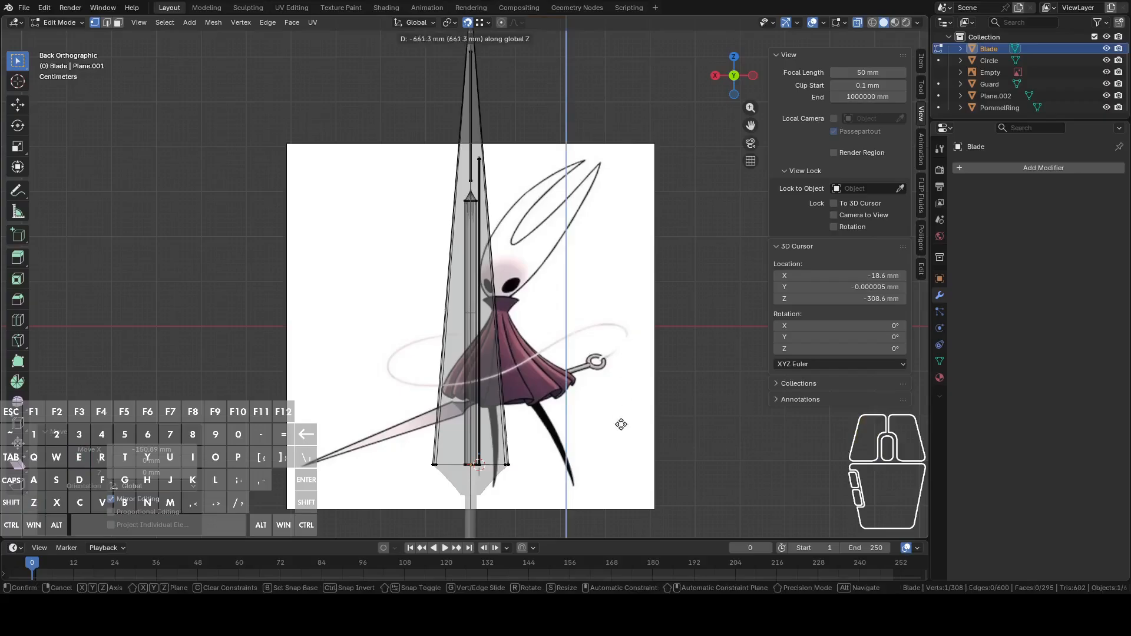
click(516, 468)
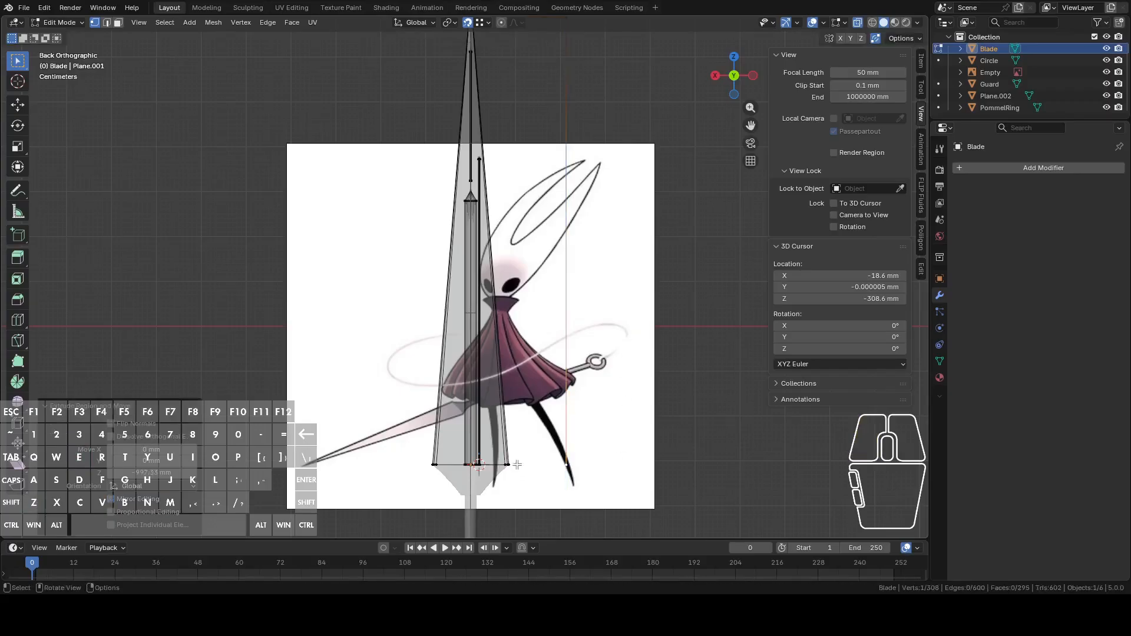
shift+middle_drag(514, 131, 544, 323)
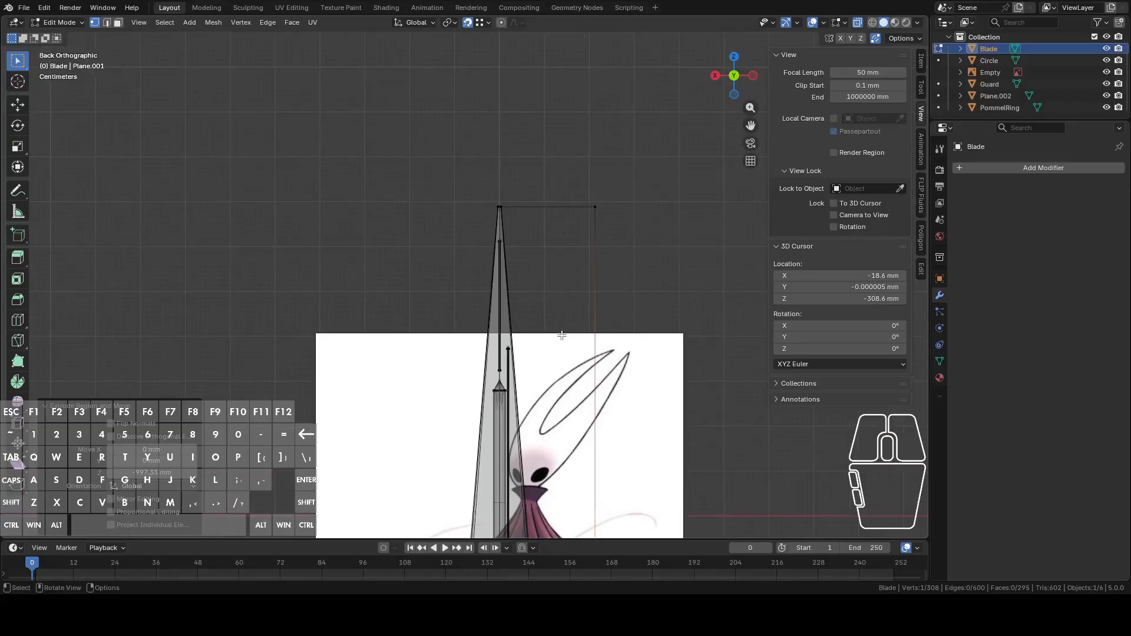
scroll(570, 293, up, 4)
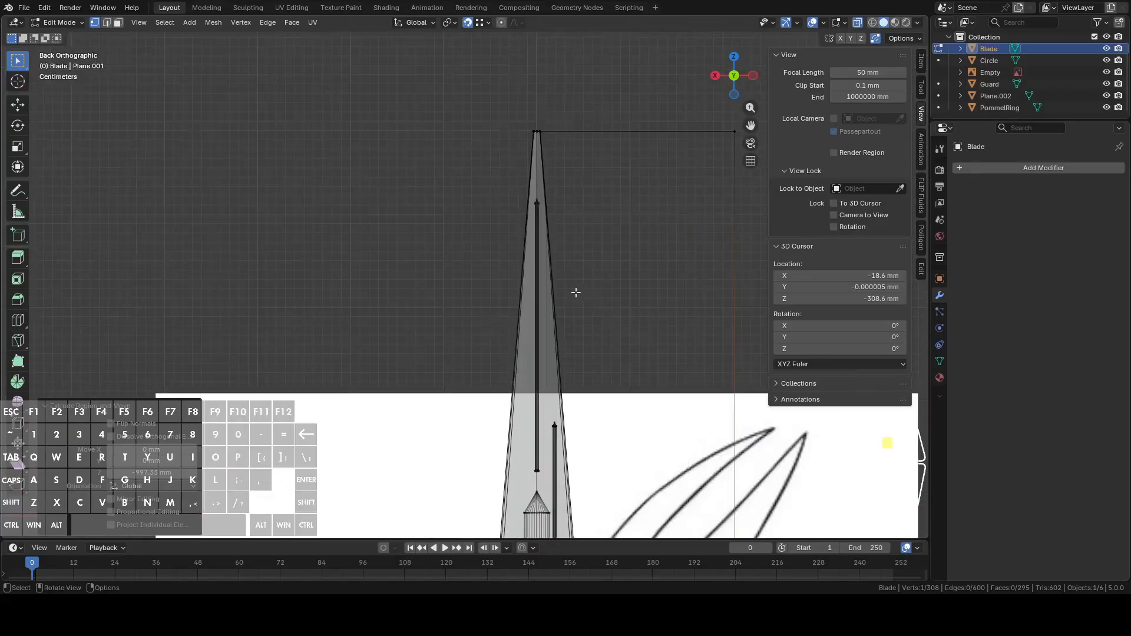
Step: Select the vertical guide edge beside the blade and turn on the edge length measurement overlay
key(2)
click(755, 295)
shift+middle_drag(755, 295, 796, 22)
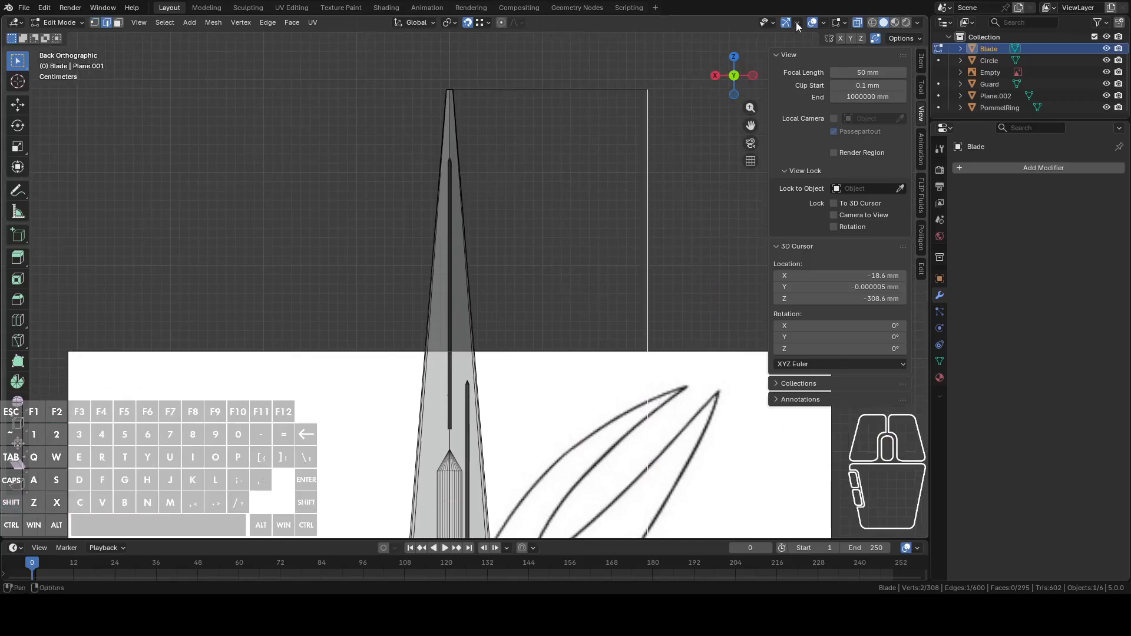
click(845, 22)
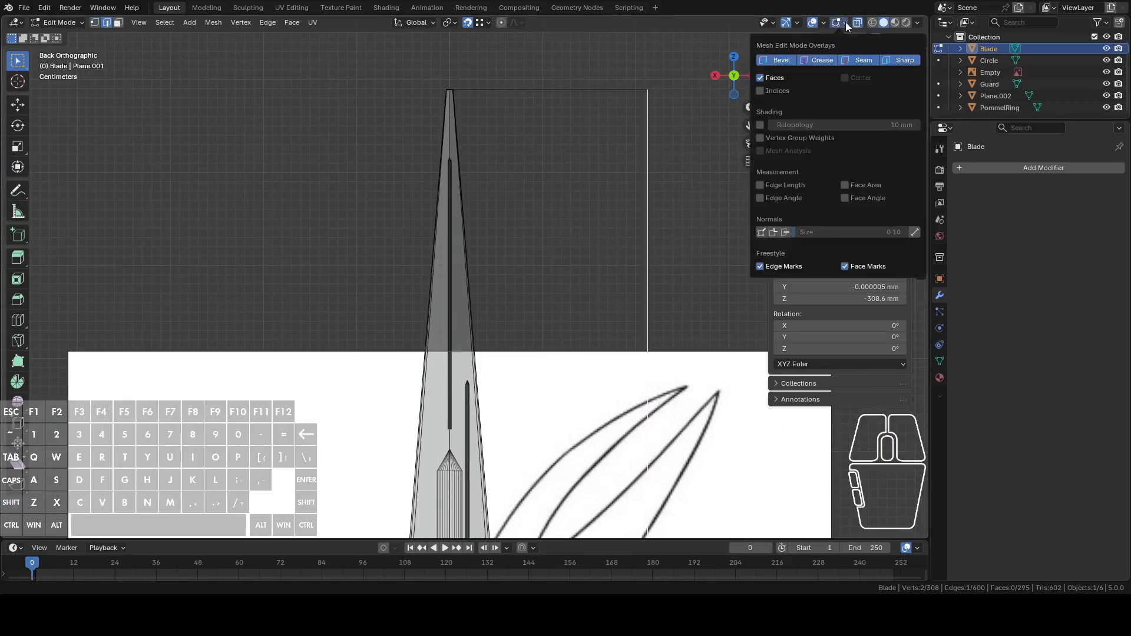
click(792, 185)
shift+middle_drag(631, 252, 543, 181)
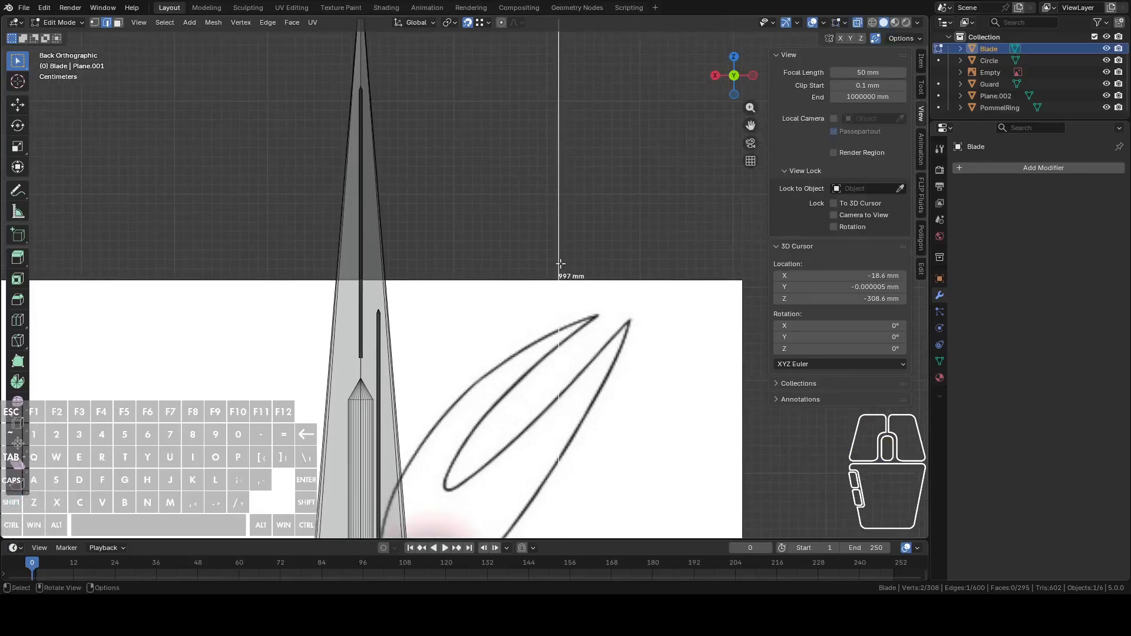
scroll(569, 220, down, 3)
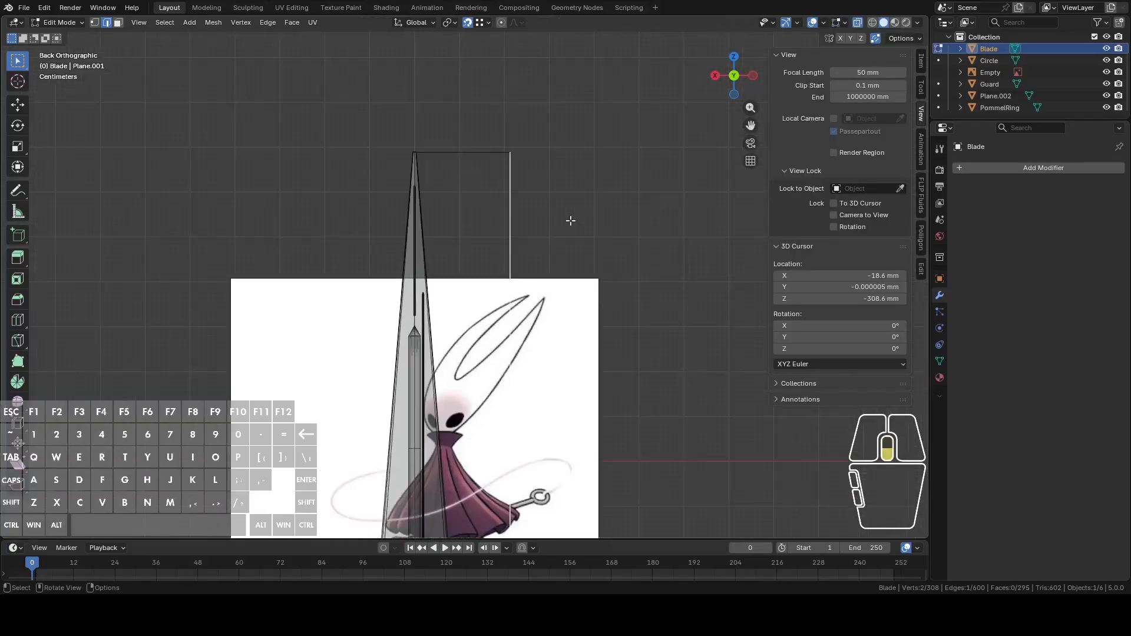
shift+middle_drag(568, 220, 554, 188)
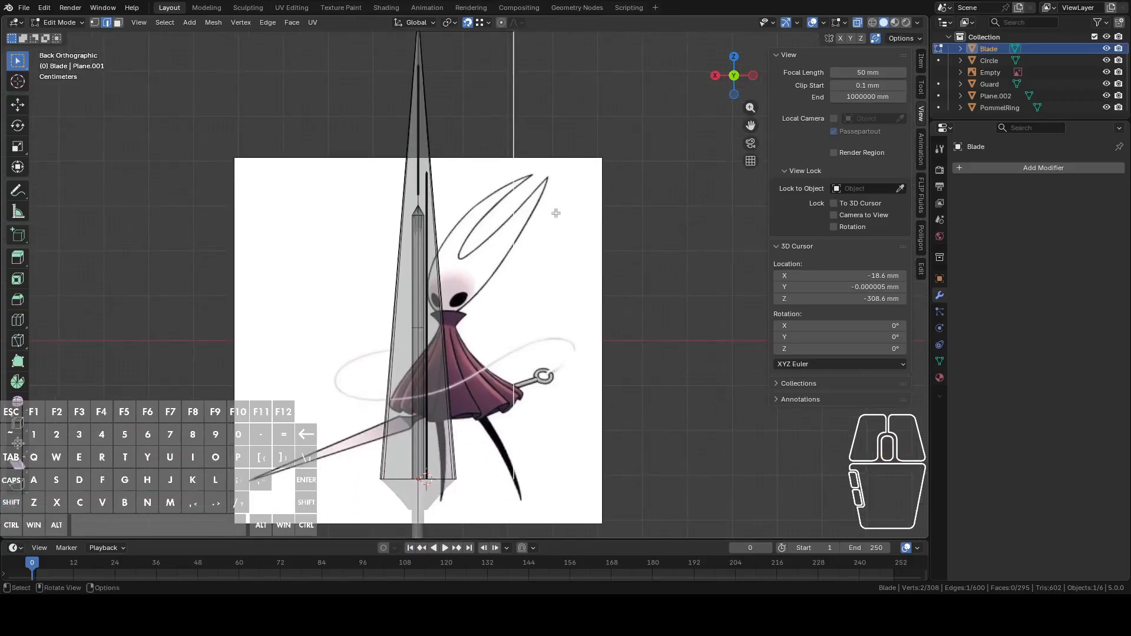
shift+middle_drag(558, 232, 574, 309)
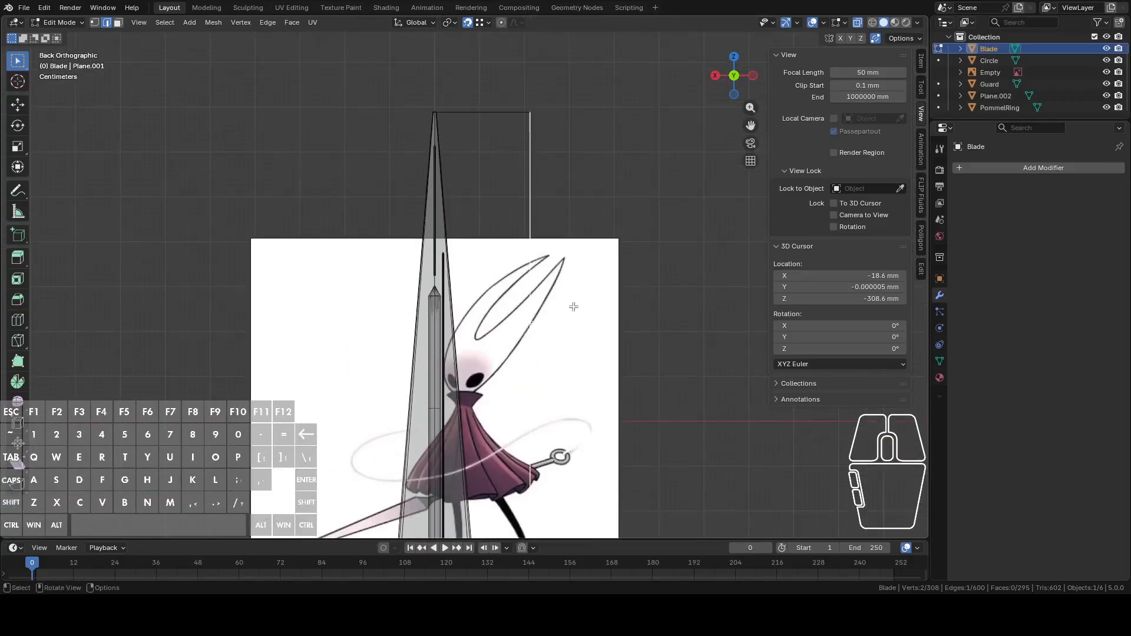
Step: Subdivide the vertical guide edge with 5 cuts
right_click(532, 199)
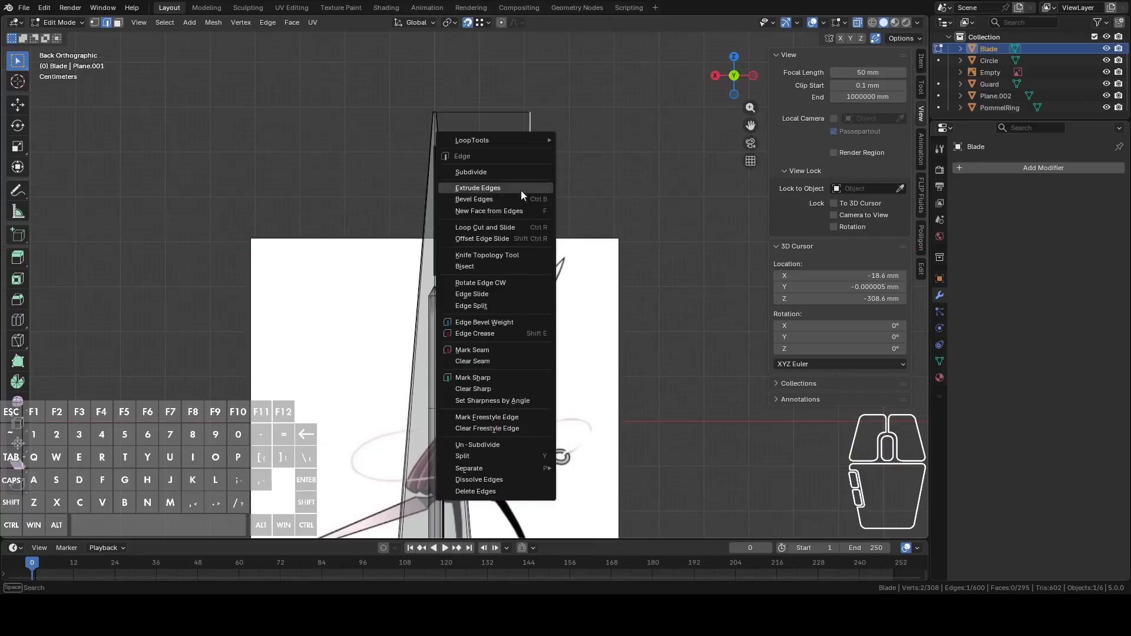
click(511, 172)
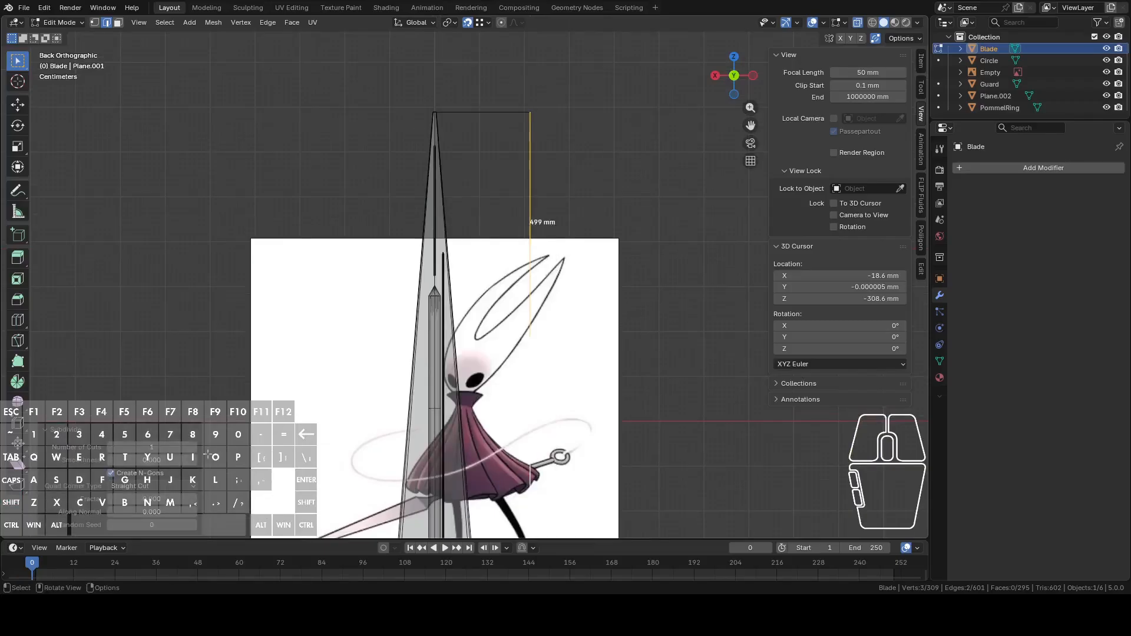
click(161, 447)
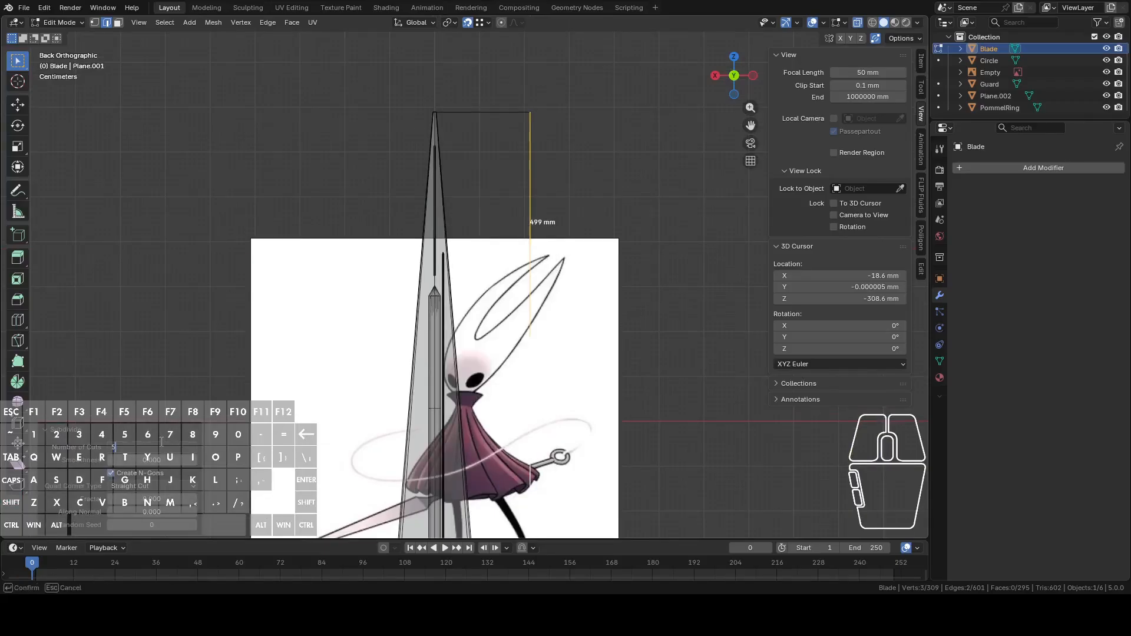
key(Return)
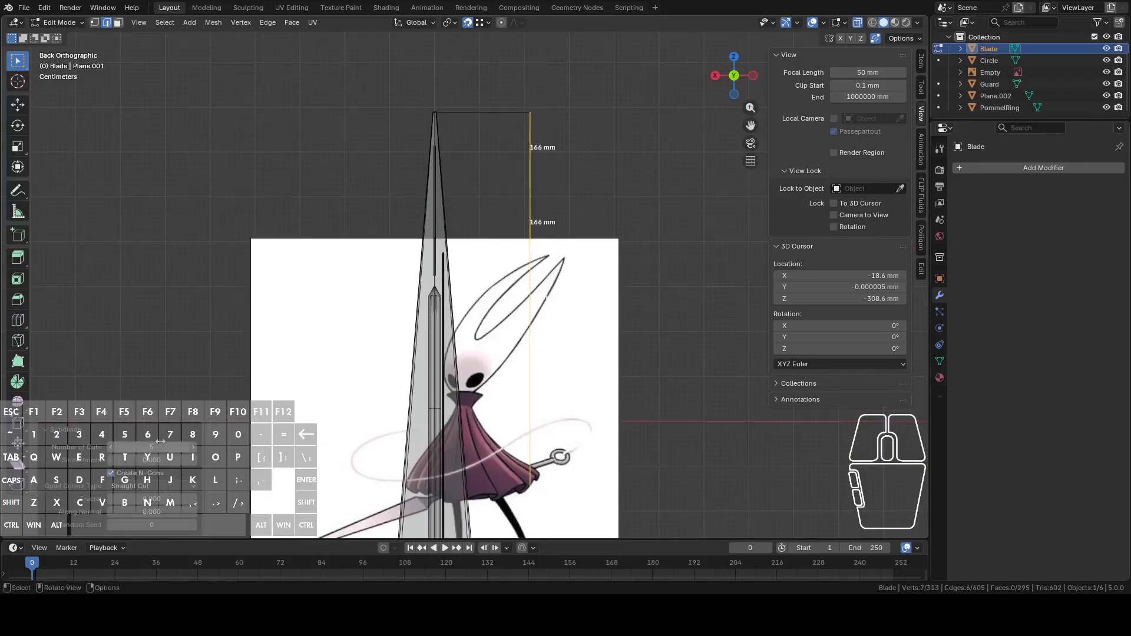
Step: Select the five division vertices on the vertical guide and extrude them along global X about 419 mm across the blade
click(499, 238)
shift+middle_drag(526, 243, 553, 173)
key(1)
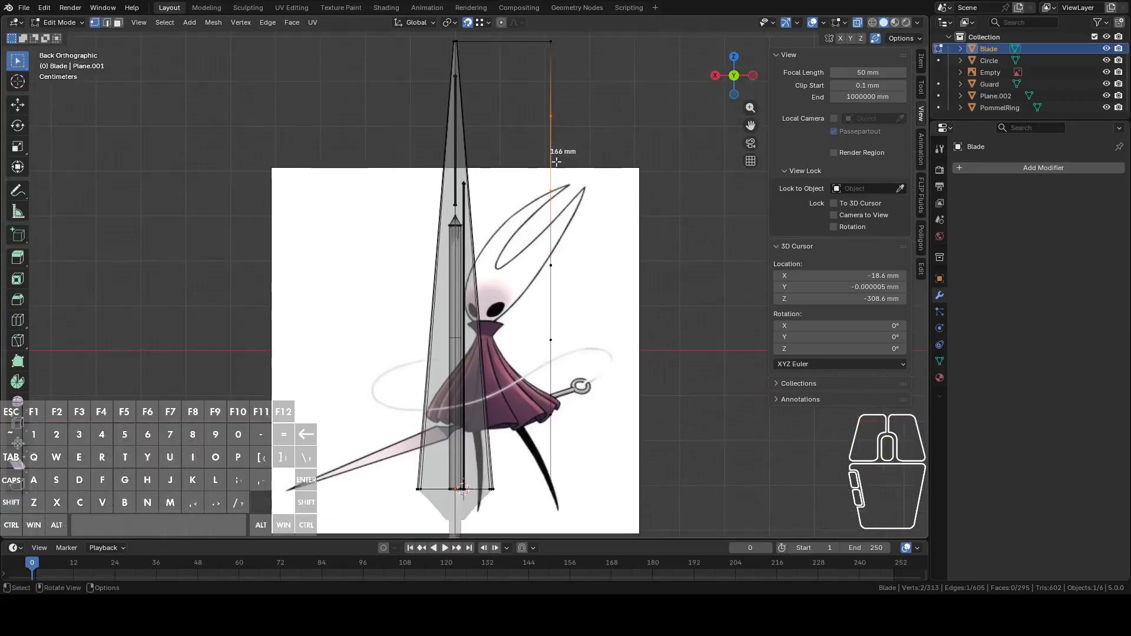
drag(526, 104, 611, 389)
shift+middle_drag(641, 368, 656, 207)
shift+drag(629, 199, 529, 296)
shift+middle_drag(613, 178, 623, 324)
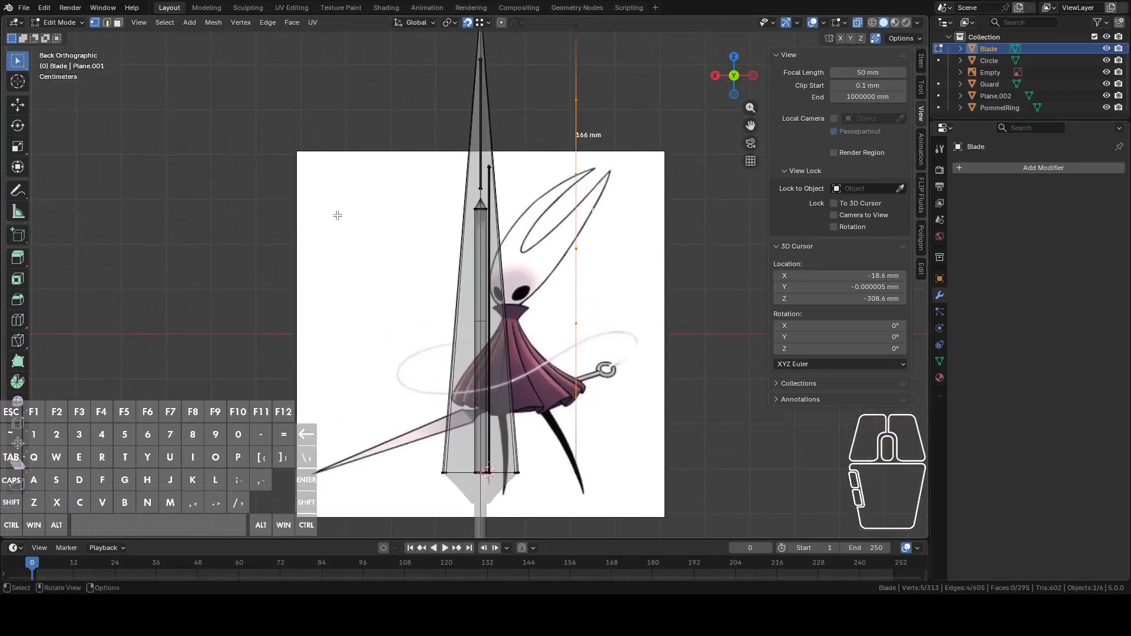
shift+middle_drag(333, 207, 336, 253)
key(e)
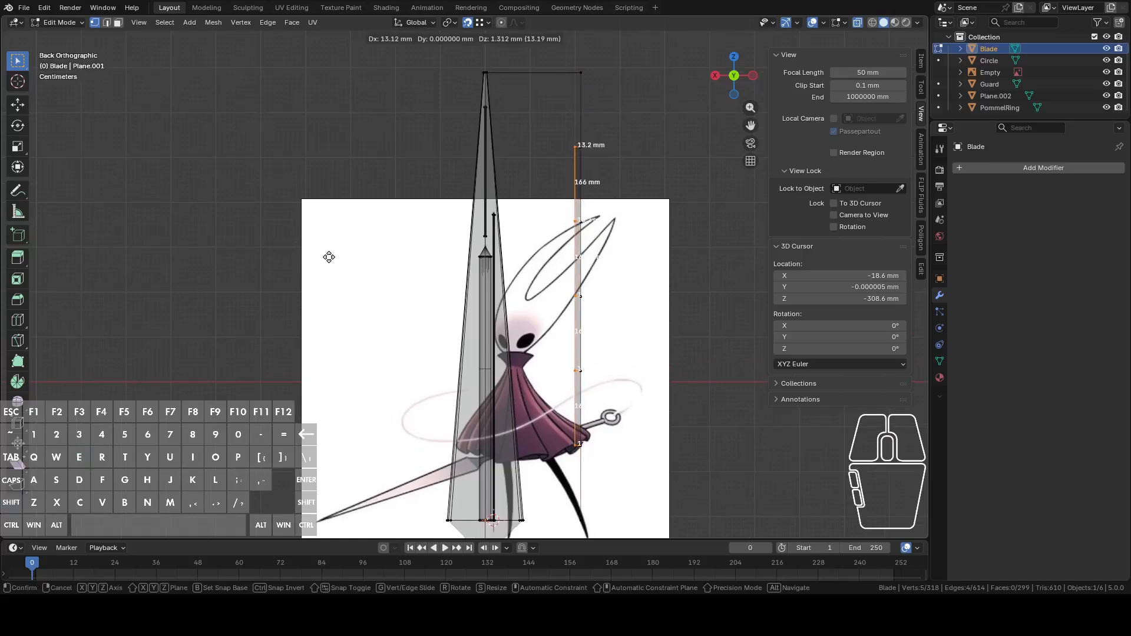
key(x)
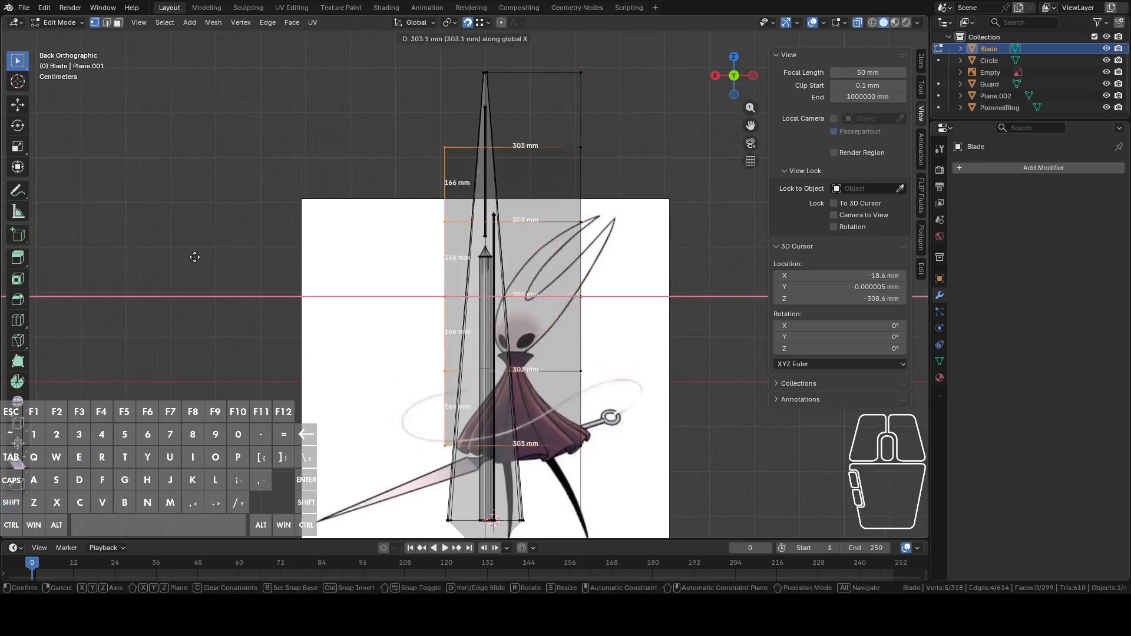
click(147, 257)
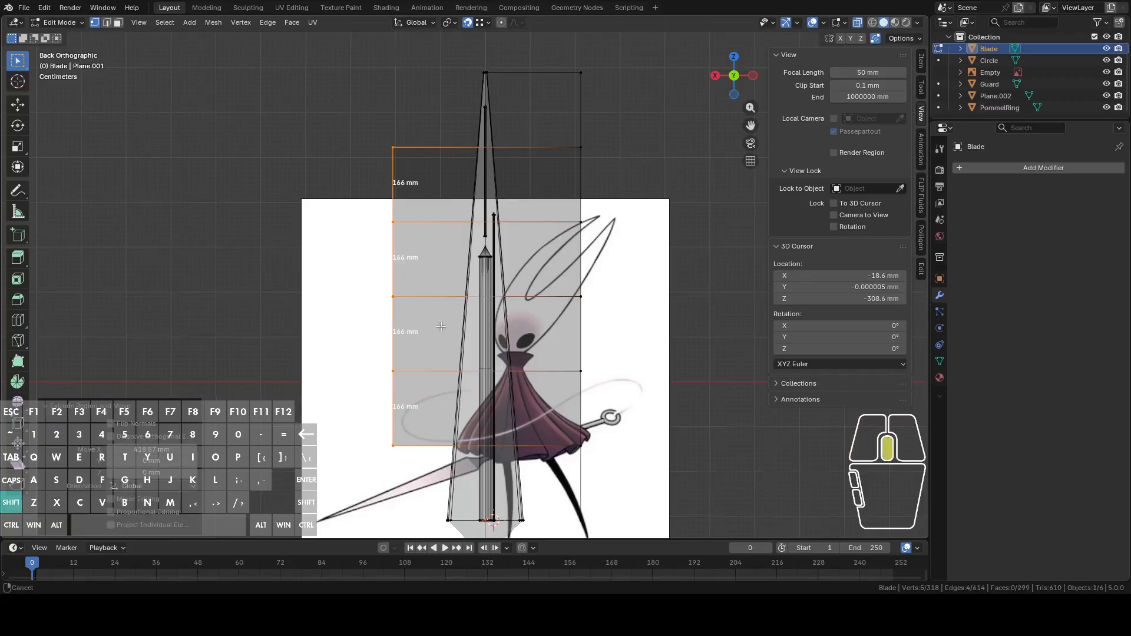
Step: Hide the reference image and return to editing the Blade mesh in edge selection
shift+scroll(280, 264, down, 2)
scroll(454, 328, up, 2)
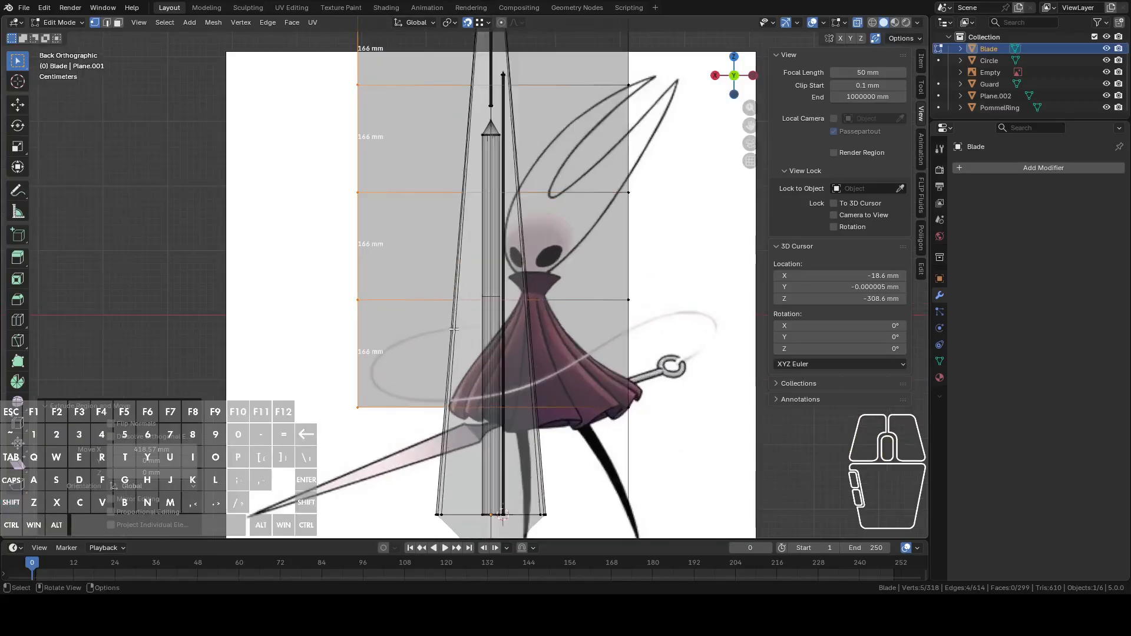
key(2)
click(628, 431)
shift+middle_drag(669, 442, 636, 360)
key(Tab)
click(652, 263)
scroll(652, 263, down, 4)
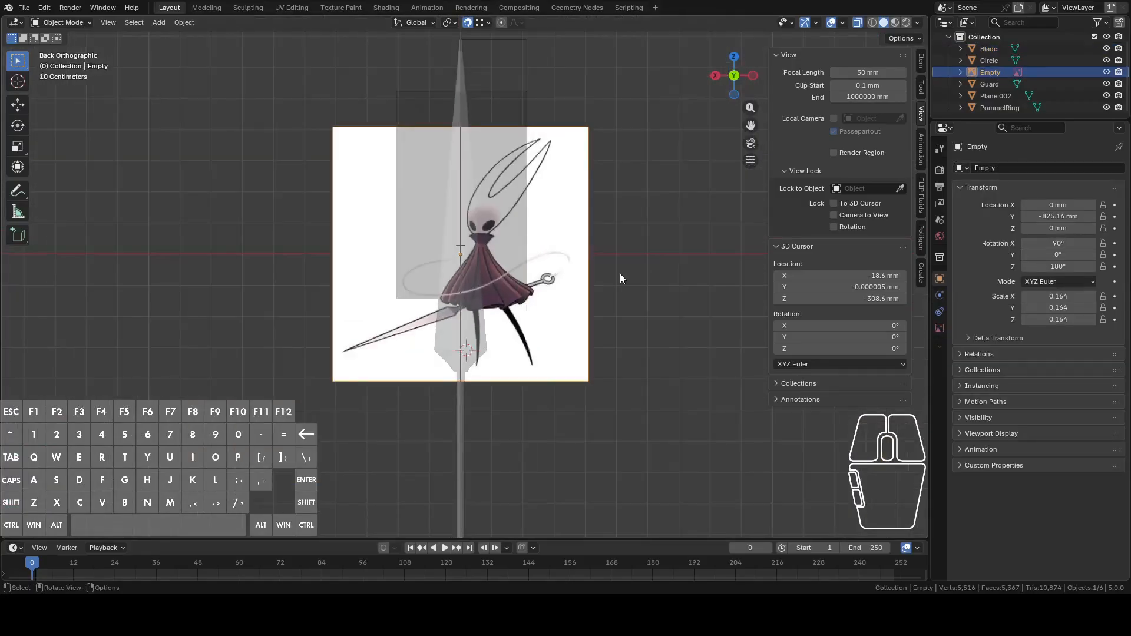
key(h)
click(530, 281)
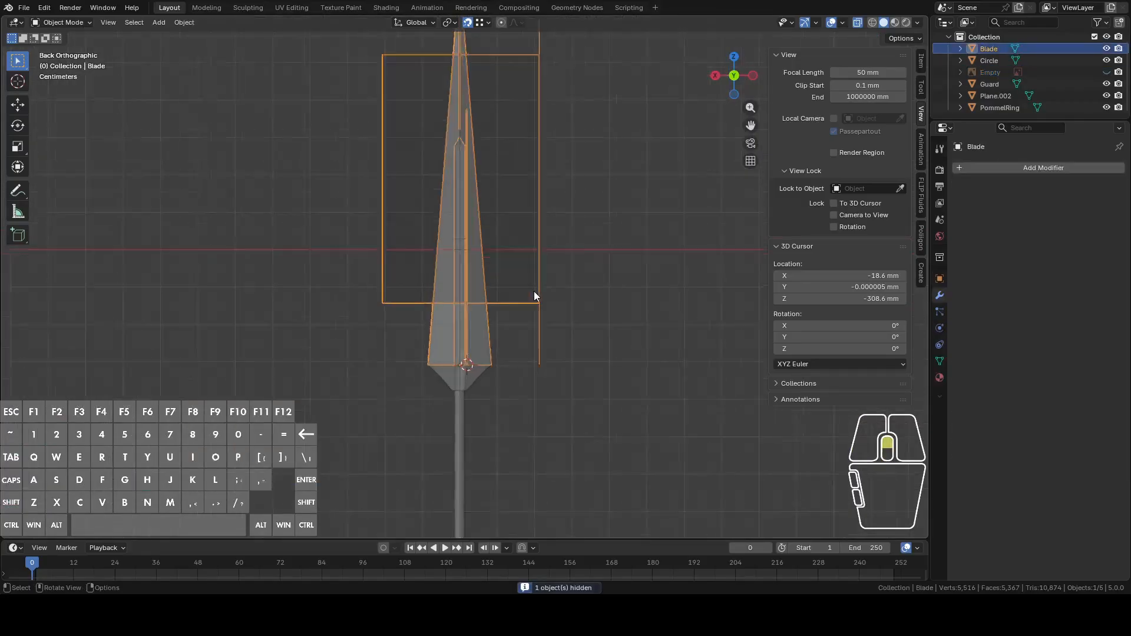
scroll(532, 291, up, 2)
key(Tab)
Step: Check the lengths of the vertical guide's segments from the blade's base up to its tip
click(569, 275)
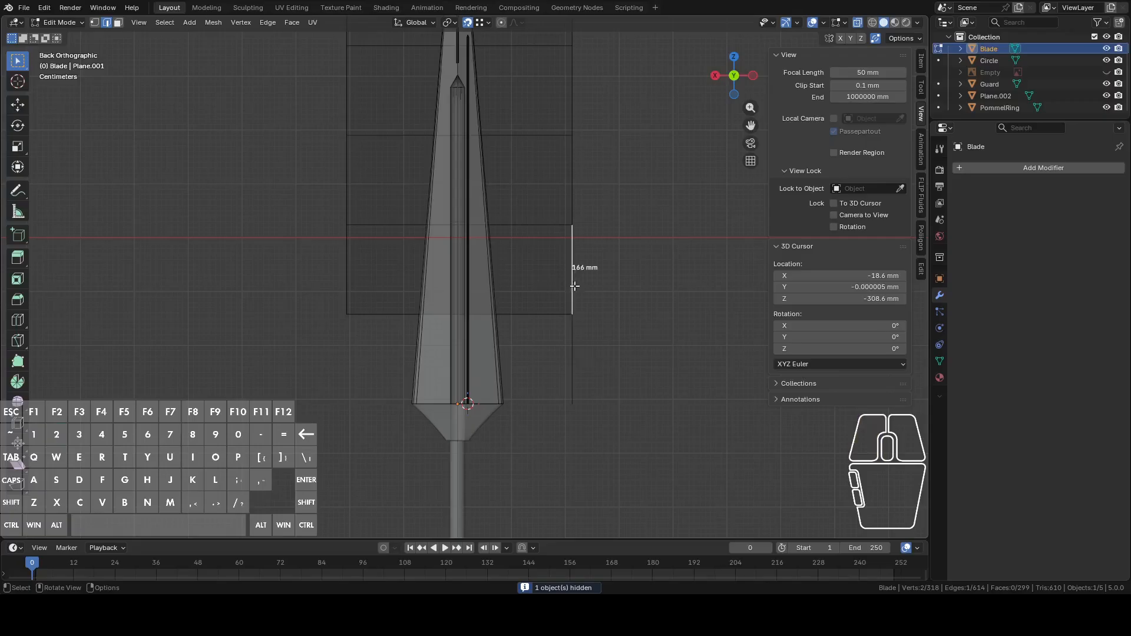
click(570, 336)
click(573, 195)
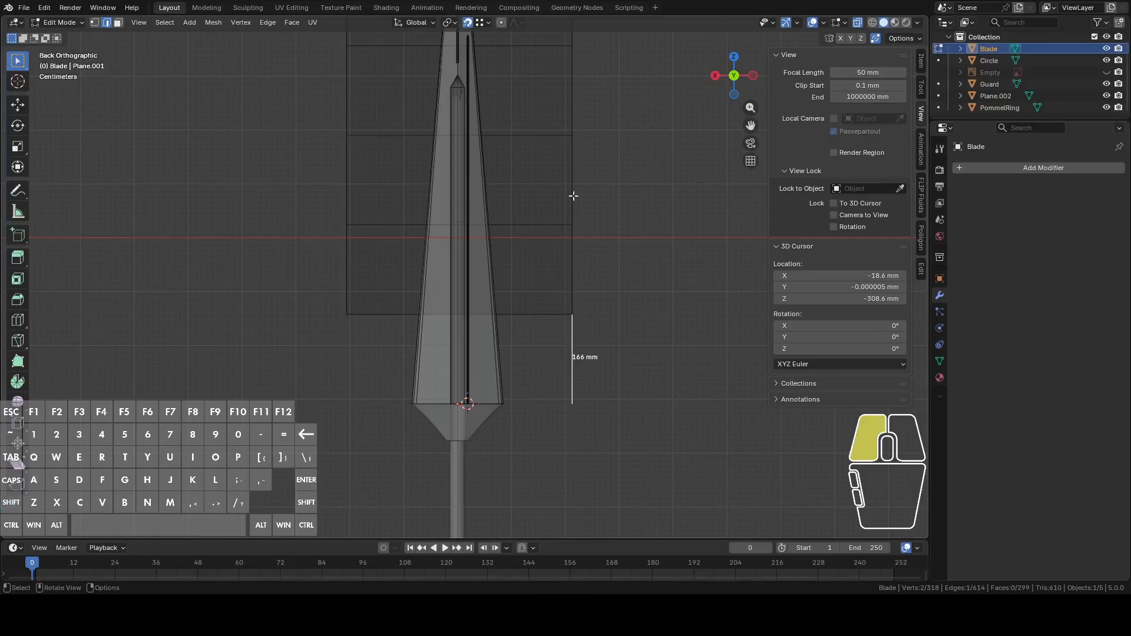
shift+middle_drag(629, 144, 615, 328)
click(580, 277)
shift+click(579, 199)
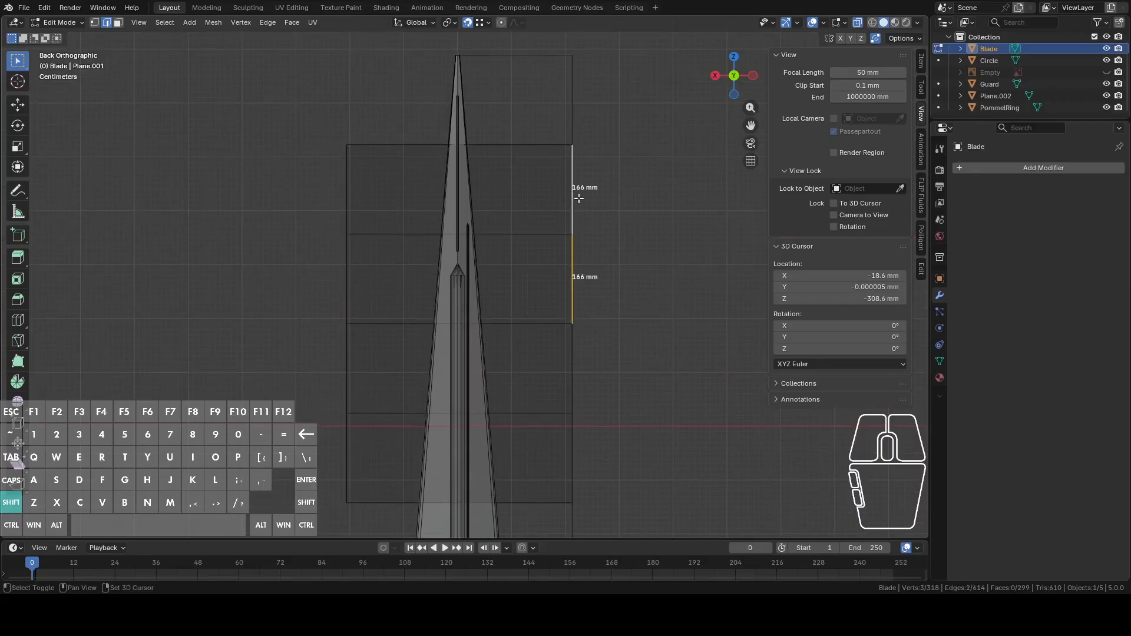
click(571, 109)
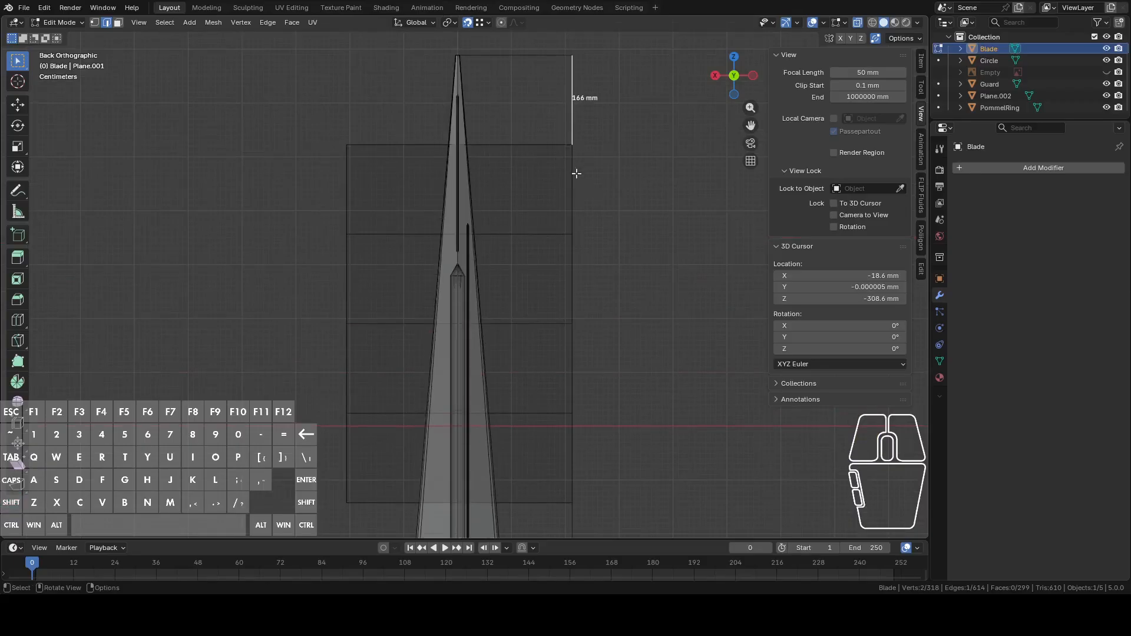
shift+middle_drag(581, 177, 585, 199)
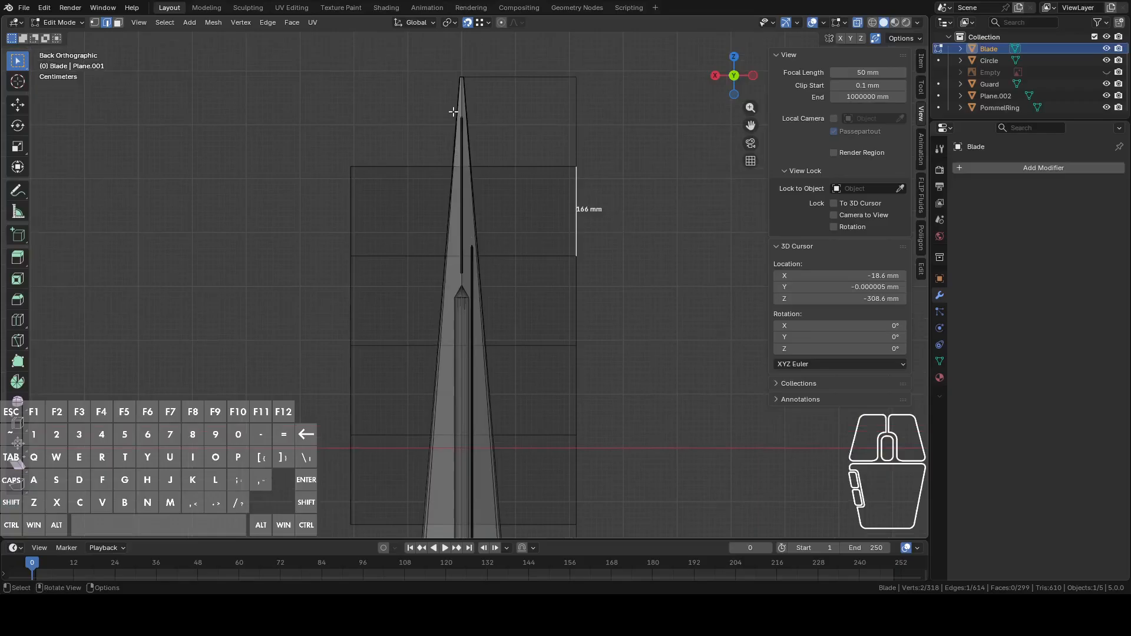
shift+middle_drag(490, 194, 518, 259)
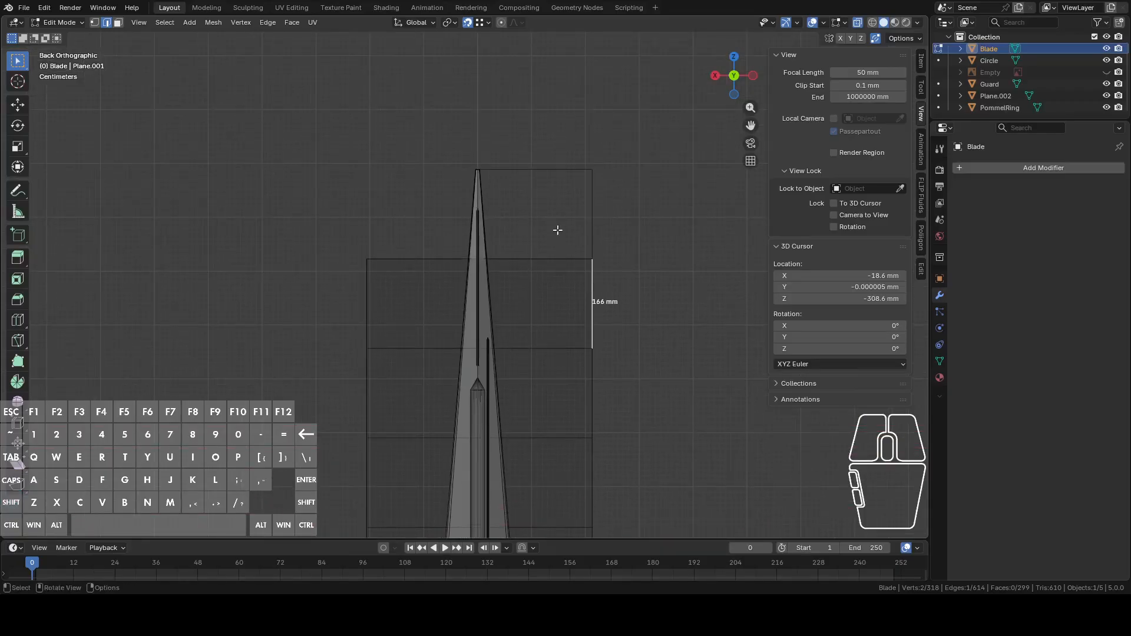
click(590, 224)
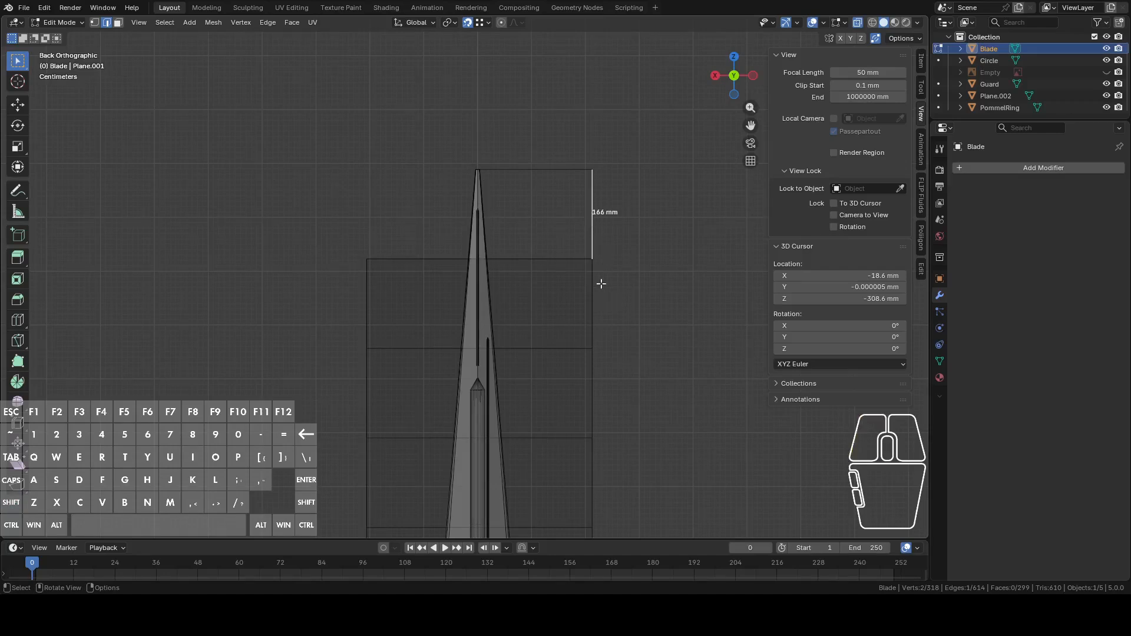
shift+drag(566, 365, 567, 325)
shift+middle_drag(567, 326, 560, 177)
shift+middle_drag(525, 226, 537, 378)
shift+middle_drag(492, 248, 465, 366)
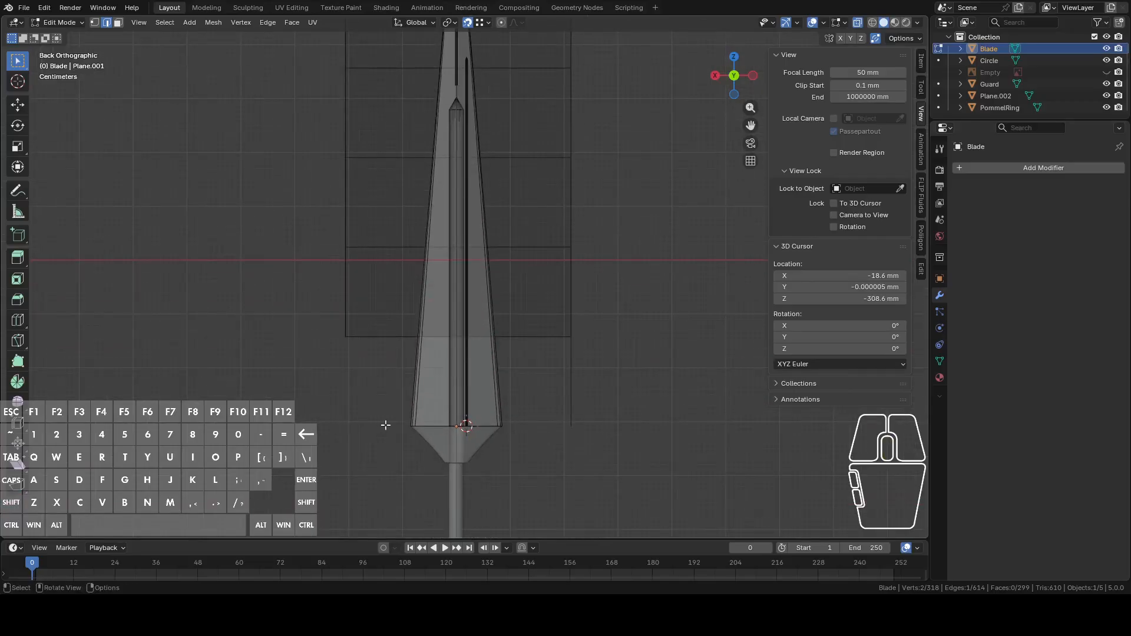
middle_drag(433, 426, 510, 457)
middle_drag(558, 394, 594, 326)
click(738, 78)
scroll(656, 315, up, 3)
scroll(657, 326, down, 4)
shift+middle_drag(601, 154, 632, 377)
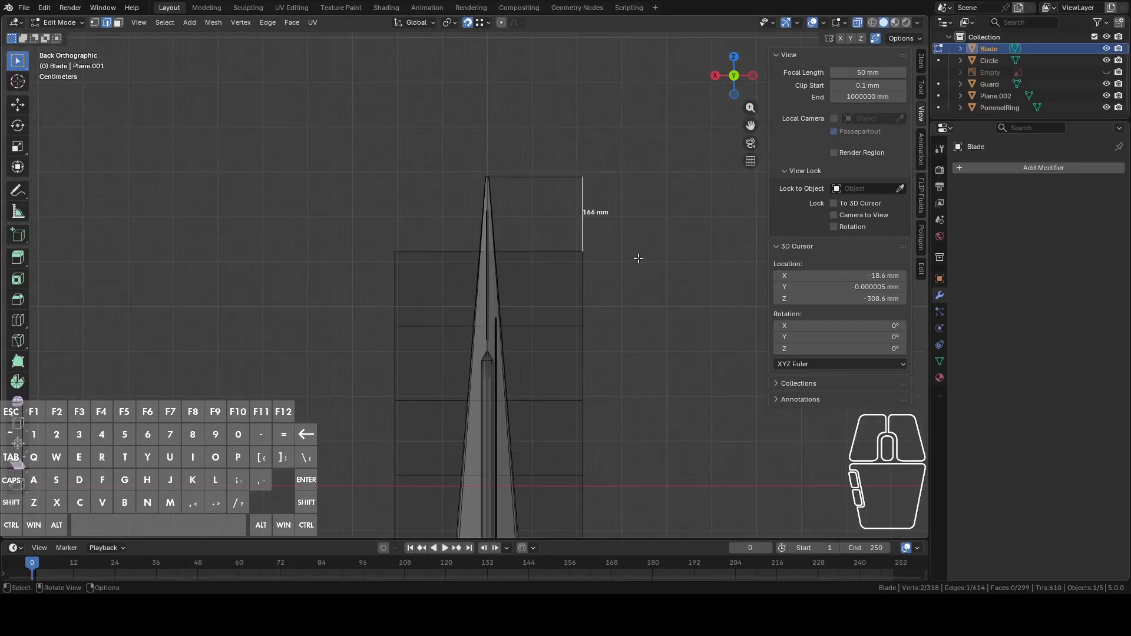
shift+middle_drag(600, 444, 603, 300)
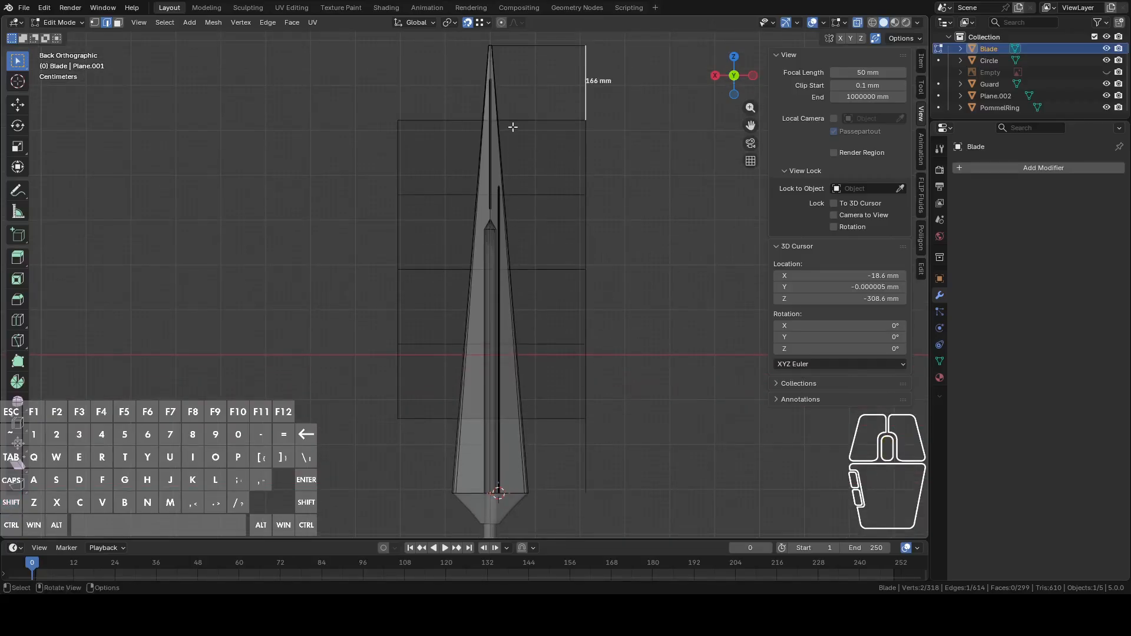
scroll(520, 212, up, 3)
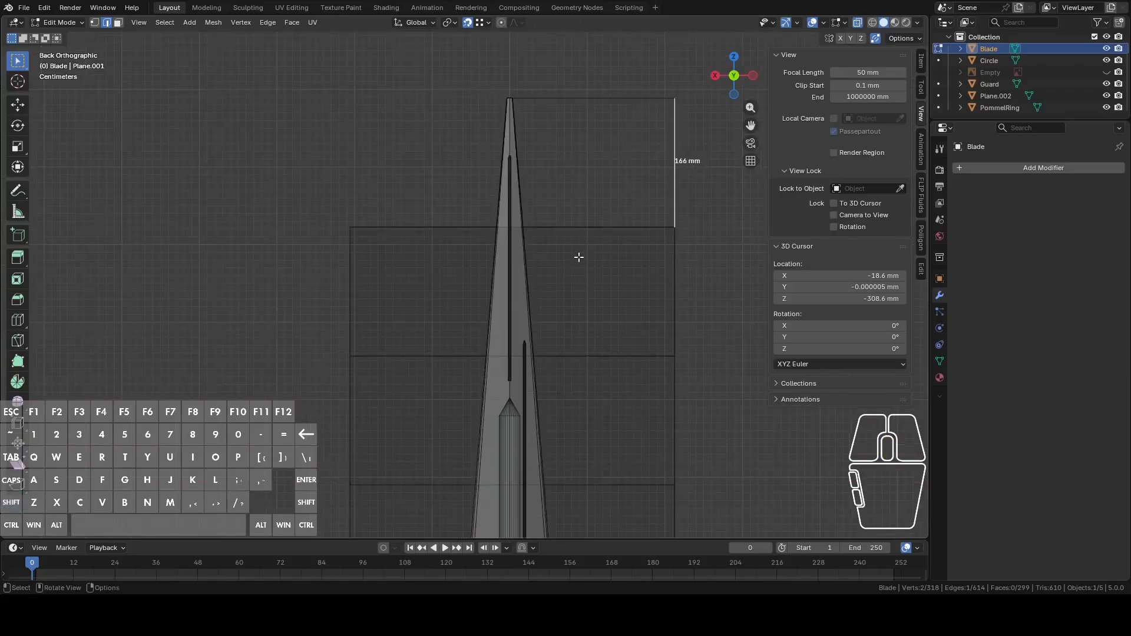
right_click(579, 257)
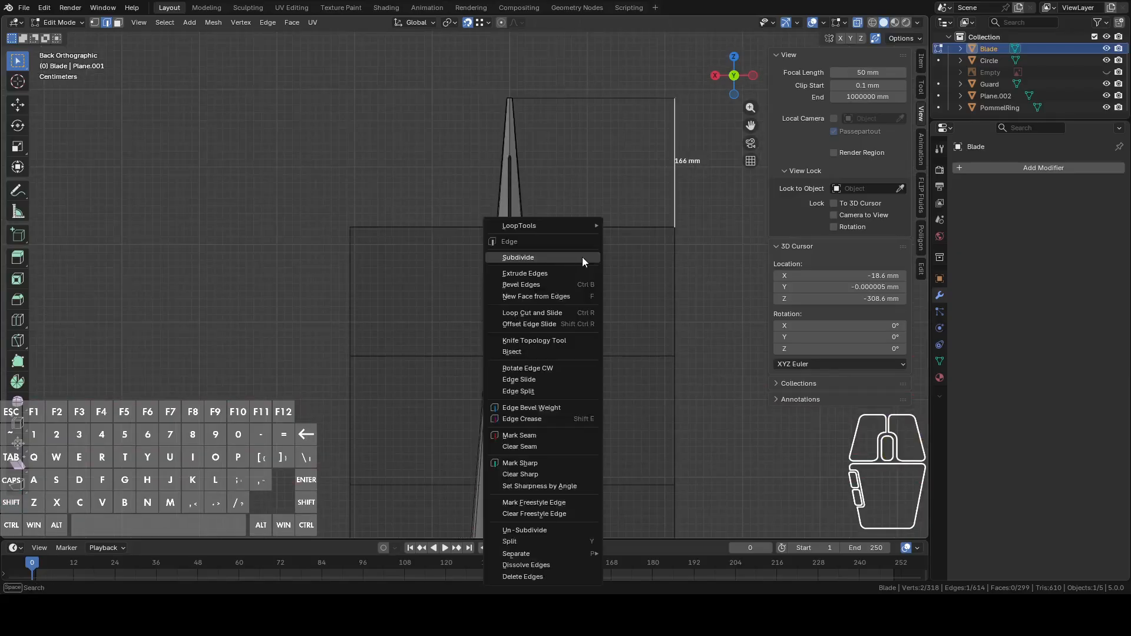
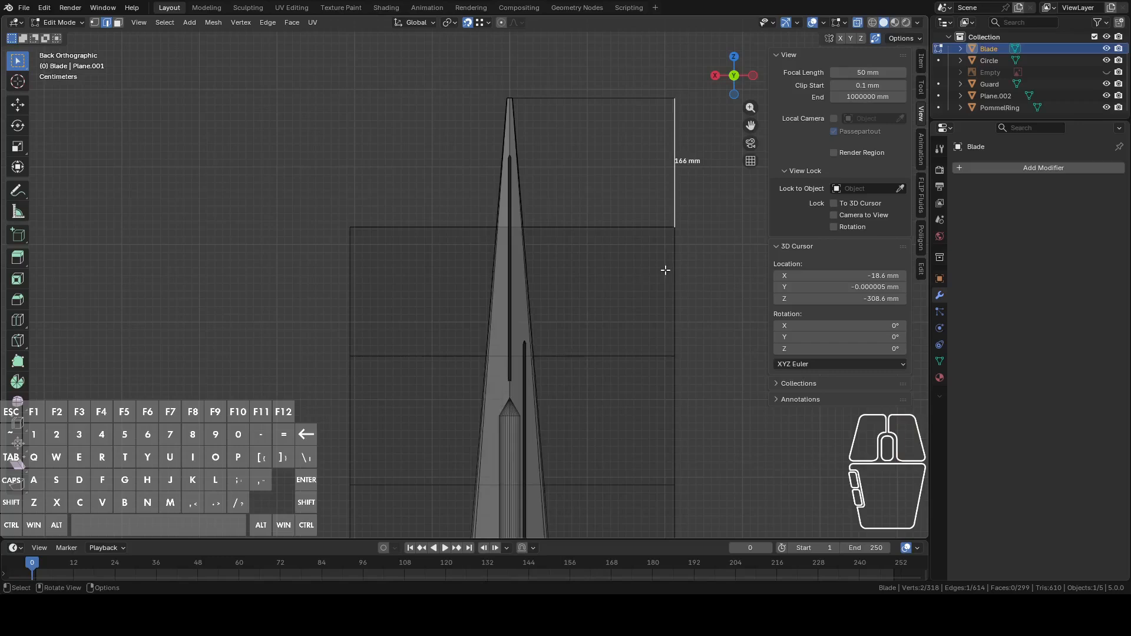
scroll(664, 268, down, 6)
scroll(630, 266, up, 1)
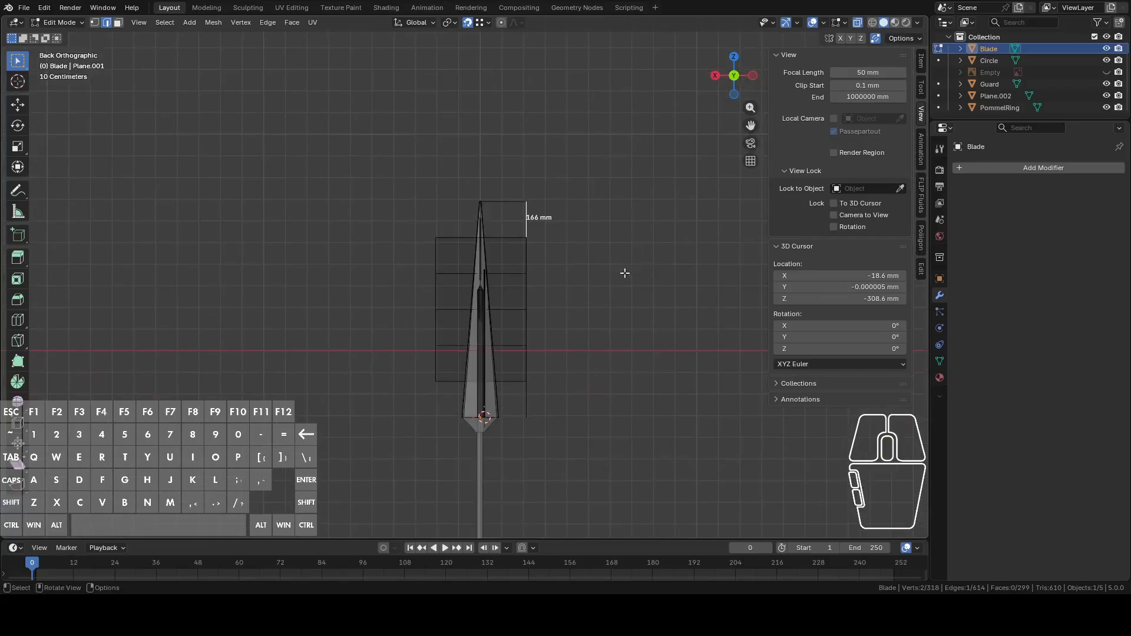
Step: Duplicate the five horizontal division edges and move the copies along global Y, clear of the blade
scroll(612, 268, up, 2)
click(528, 220)
shift+click(530, 272)
shift+click(530, 325)
shift+click(530, 377)
shift+click(532, 428)
middle_drag(531, 429, 536, 400)
scroll(598, 353, down, 3)
key(shift+d)
right_click(626, 286)
key(g)
key(y)
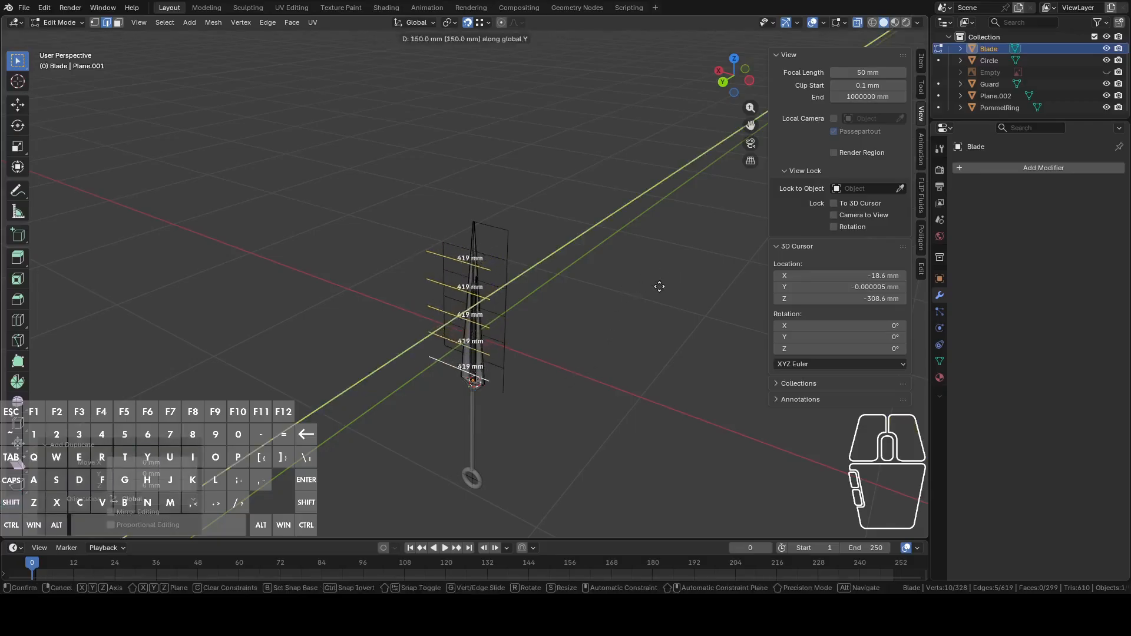
click(623, 322)
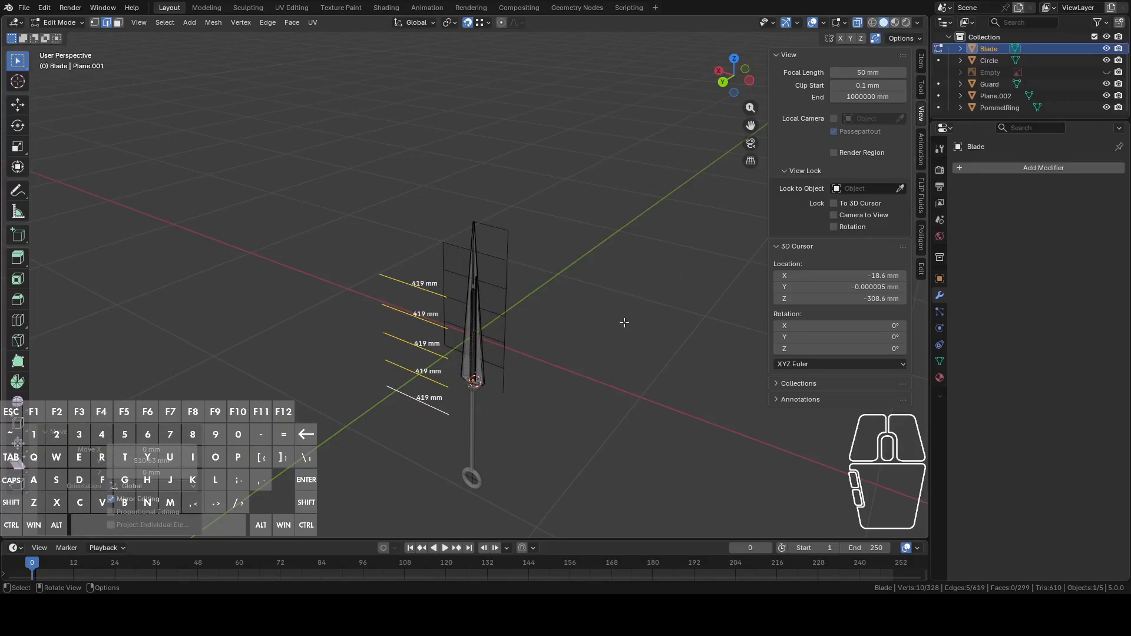
Step: Separate the duplicated division lines into their own object and open it in Edit Mode together with the Blade
key(p)
click(624, 323)
click(512, 299)
key(Tab)
key(Tab)
Step: Delete the guide's upper outer corner vertex and all the remaining linked guide grid geometry around the blade
scroll(538, 294, up, 2)
middle_drag(540, 293, 568, 273)
drag(520, 169, 606, 439)
click(539, 194)
right_click(583, 198)
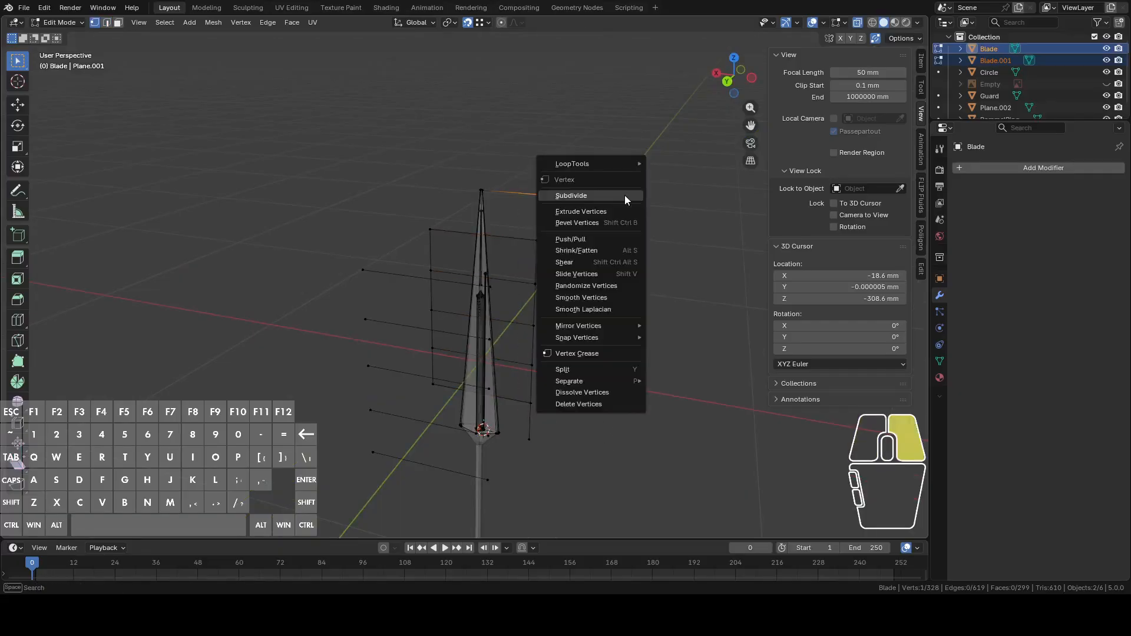
click(602, 404)
click(537, 242)
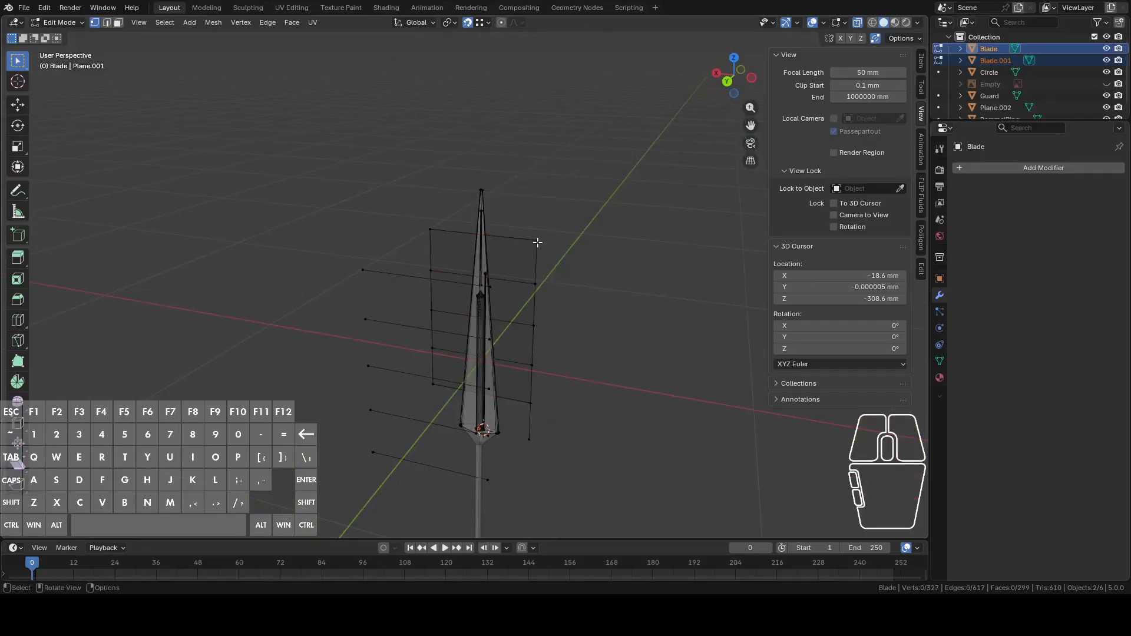
key(ctrl+l)
right_click(585, 252)
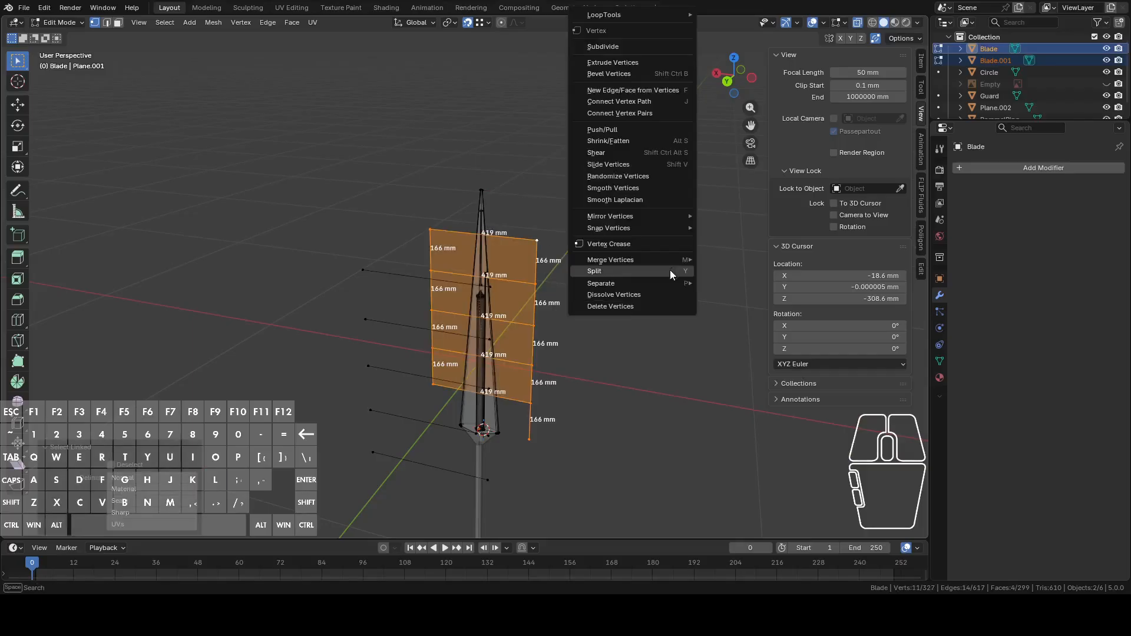
click(641, 307)
Step: Put only the Blade in Edit Mode and add the separate division lines object to the selection as the cutter
middle_drag(644, 316, 615, 324)
click(416, 302)
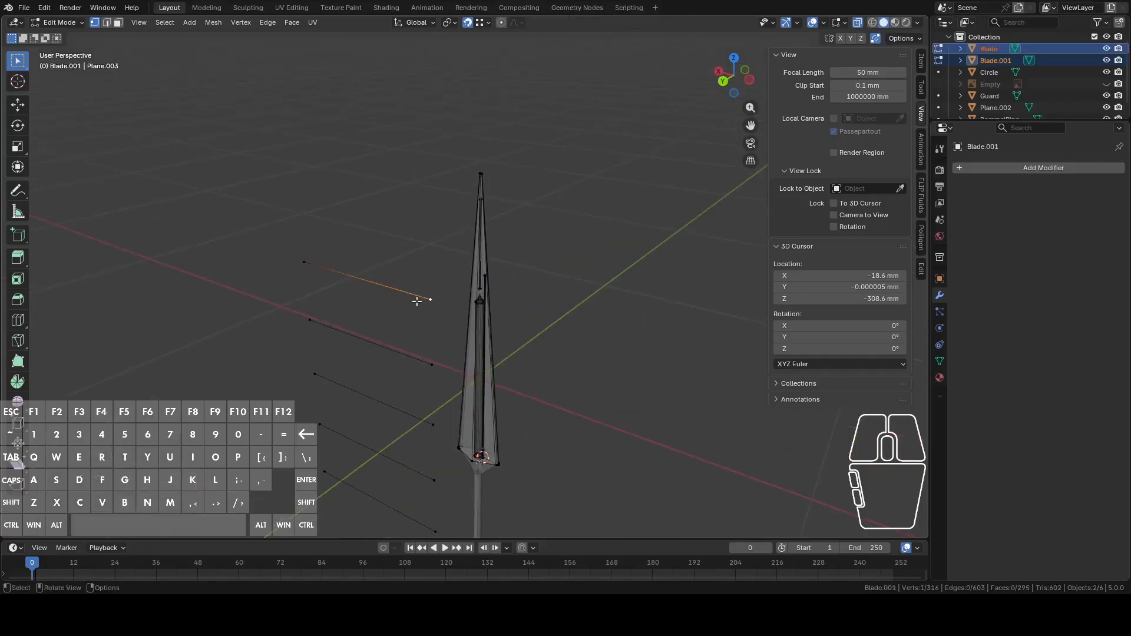
key(Tab)
click(475, 310)
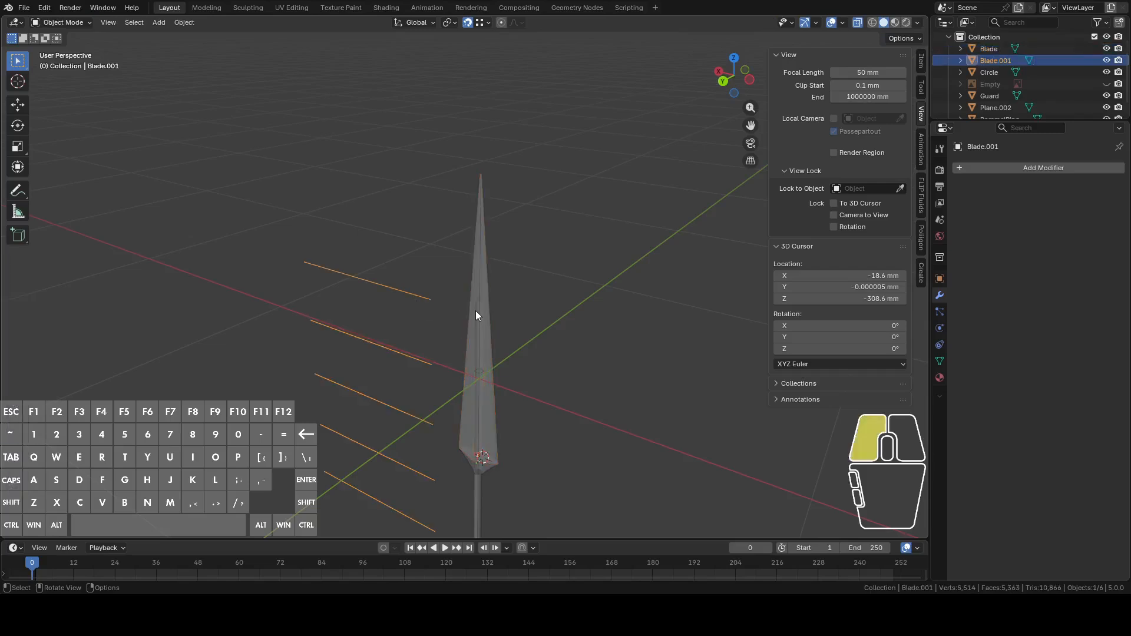
middle_drag(491, 323, 609, 322)
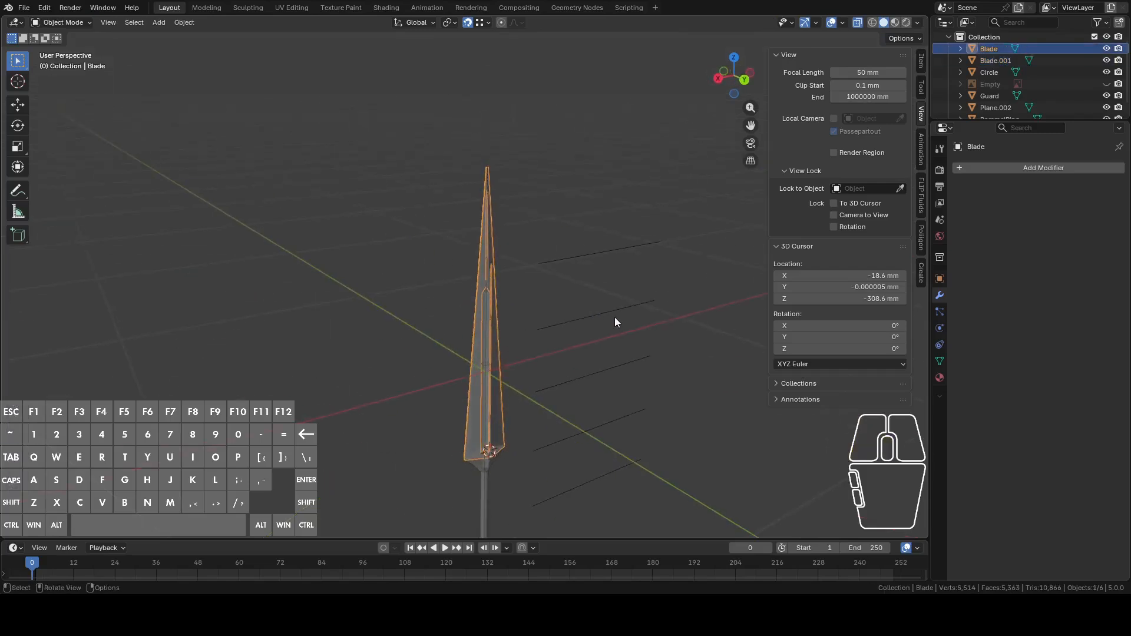
key(Tab)
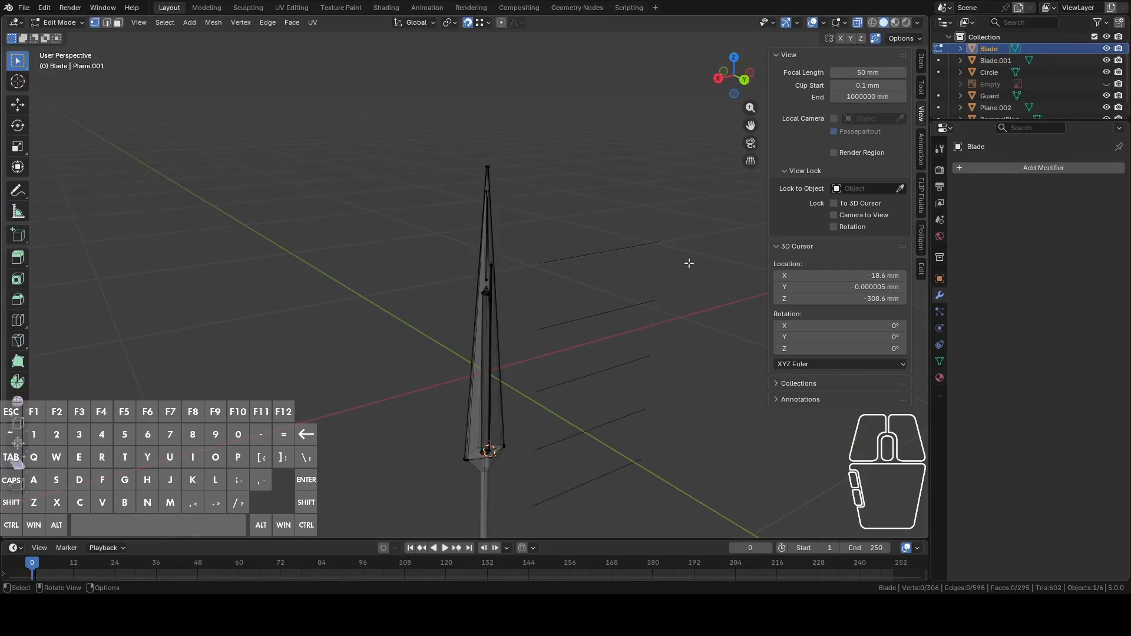
ctrl+click(635, 246)
Step: Apply Knife Project from the back orthographic view with Cut Through enabled to cut the division lines into the blade
click(744, 80)
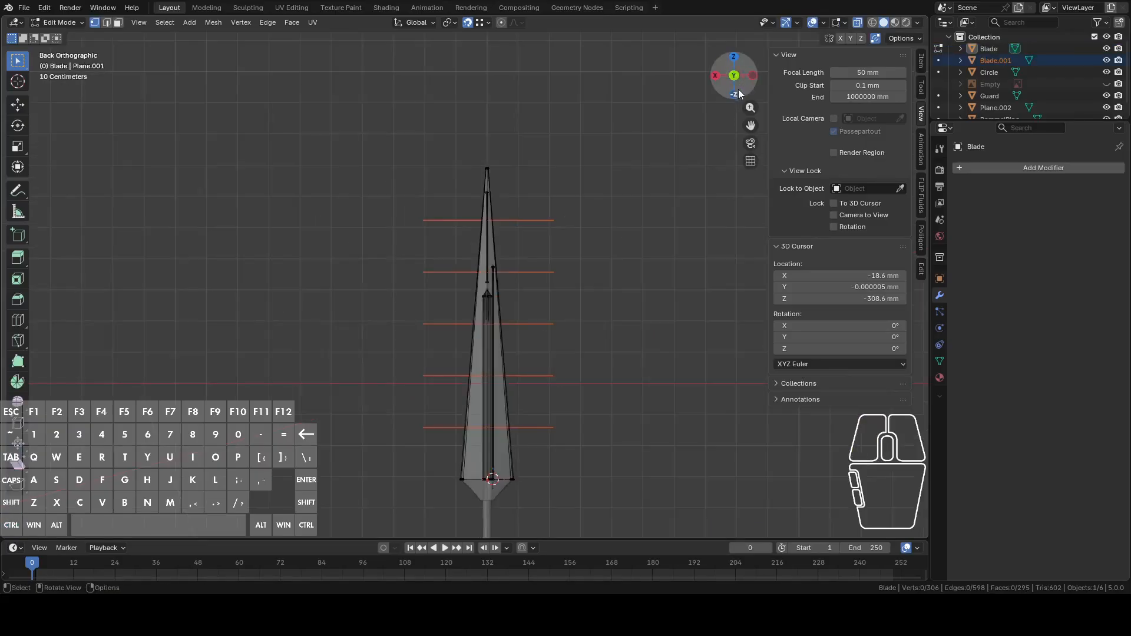
click(210, 22)
click(239, 155)
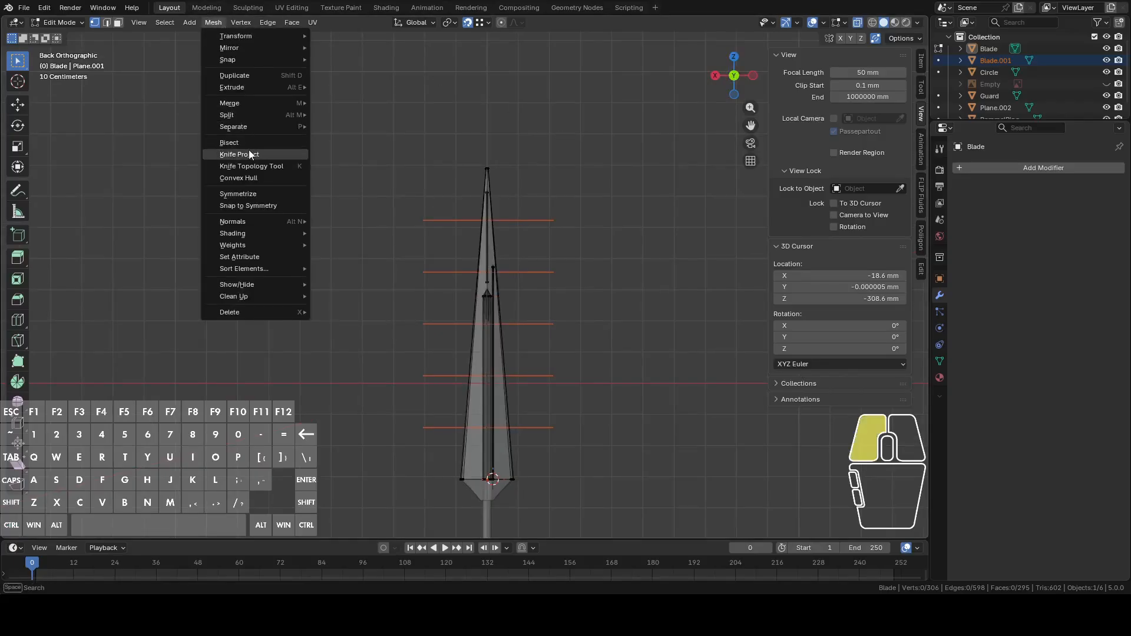
click(111, 525)
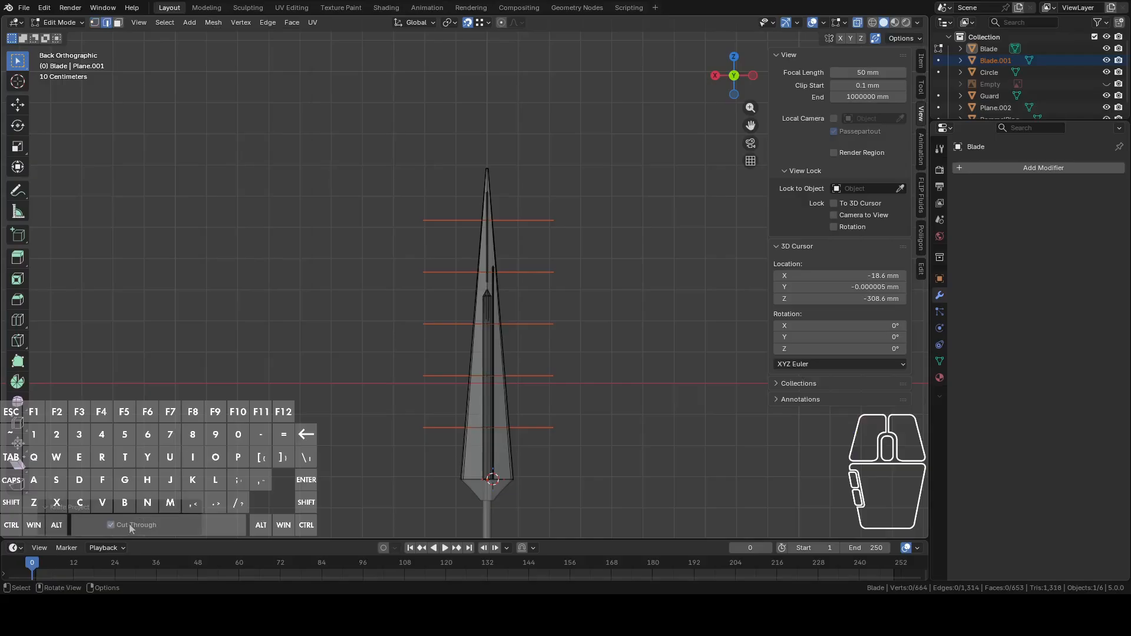
middle_drag(592, 390, 545, 254)
scroll(545, 254, down, 6)
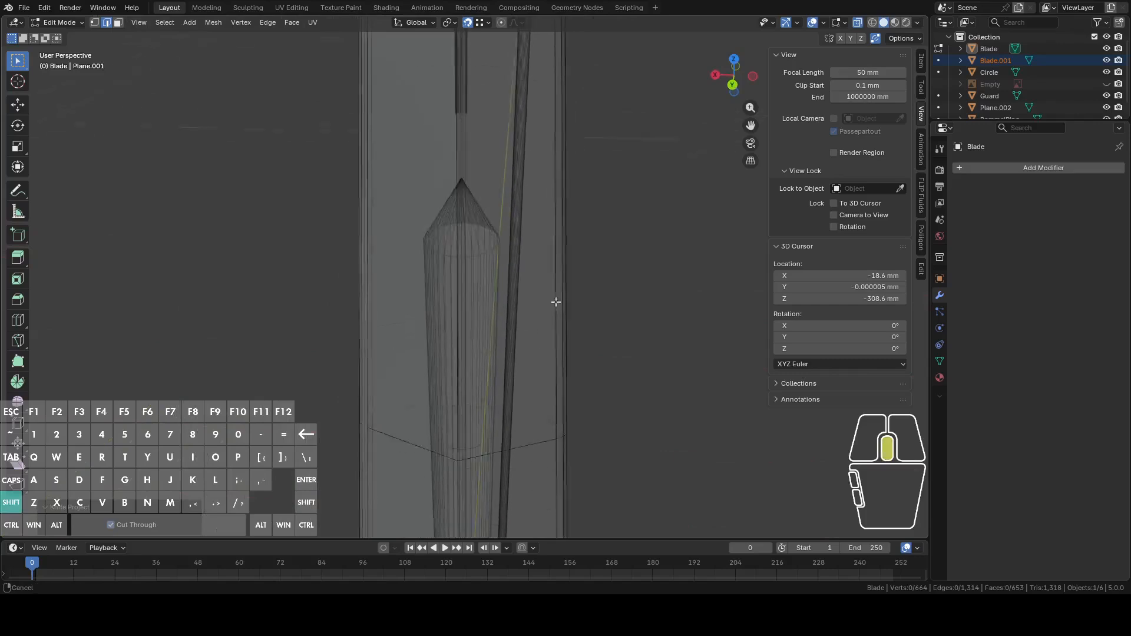
Step: Return to Object Mode and hide the division lines object used as the cutter
scroll(550, 322, down, 3)
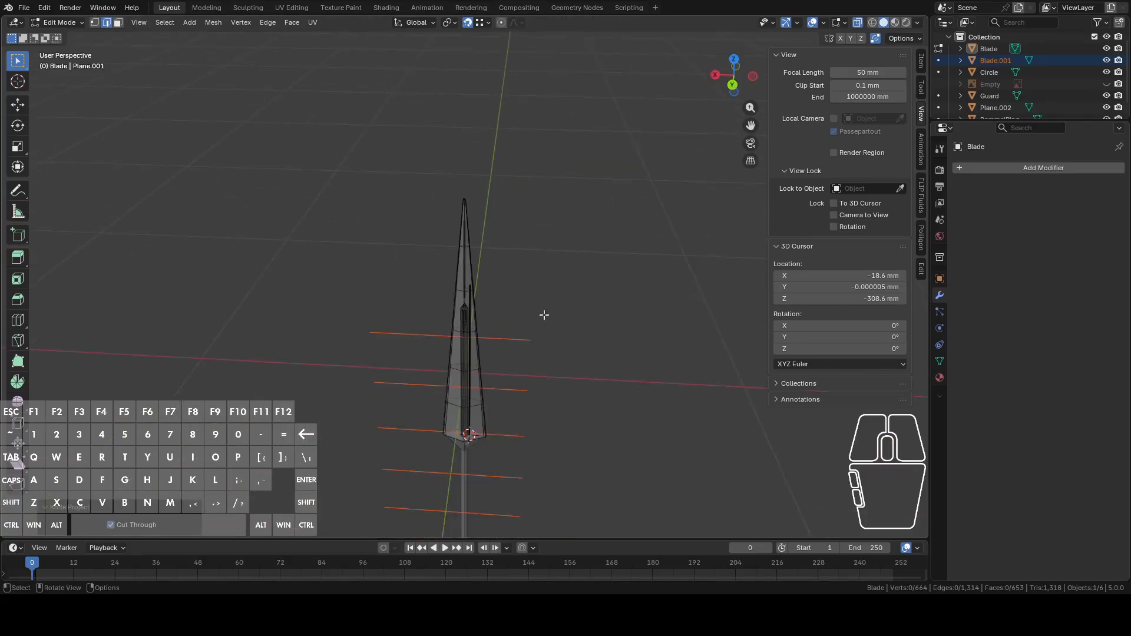
key(Tab)
click(524, 338)
key(h)
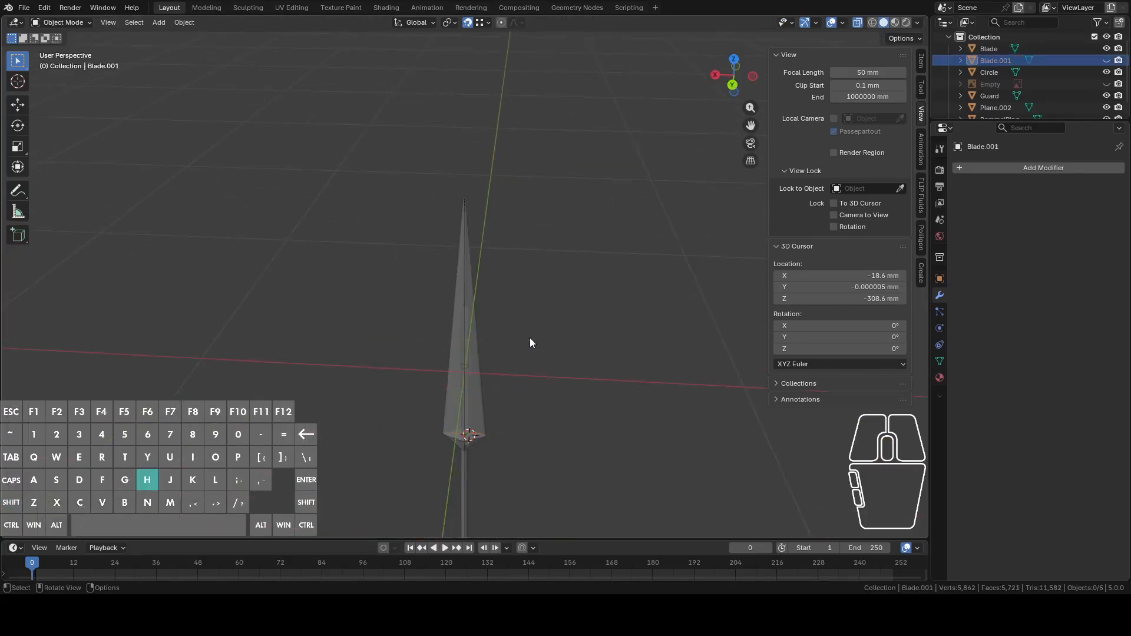
Step: Duplicate the Blade's lowest section in place, selected in Edit Mode from the back view, and separate the copy into its own object
click(471, 345)
middle_drag(483, 331, 537, 232)
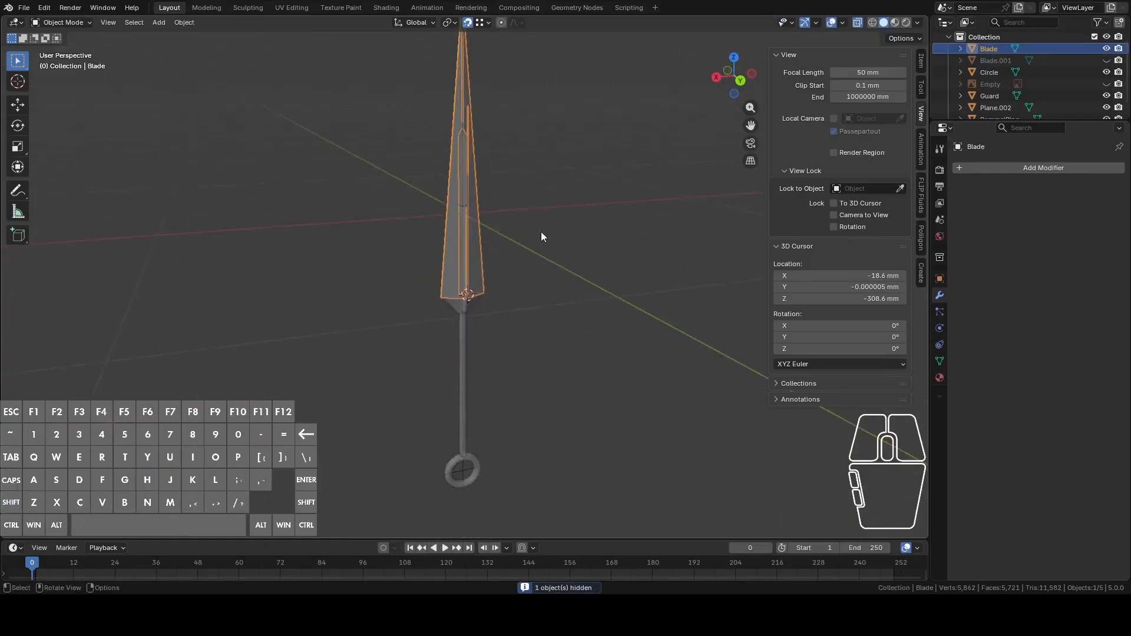
scroll(542, 214, up, 3)
key(Tab)
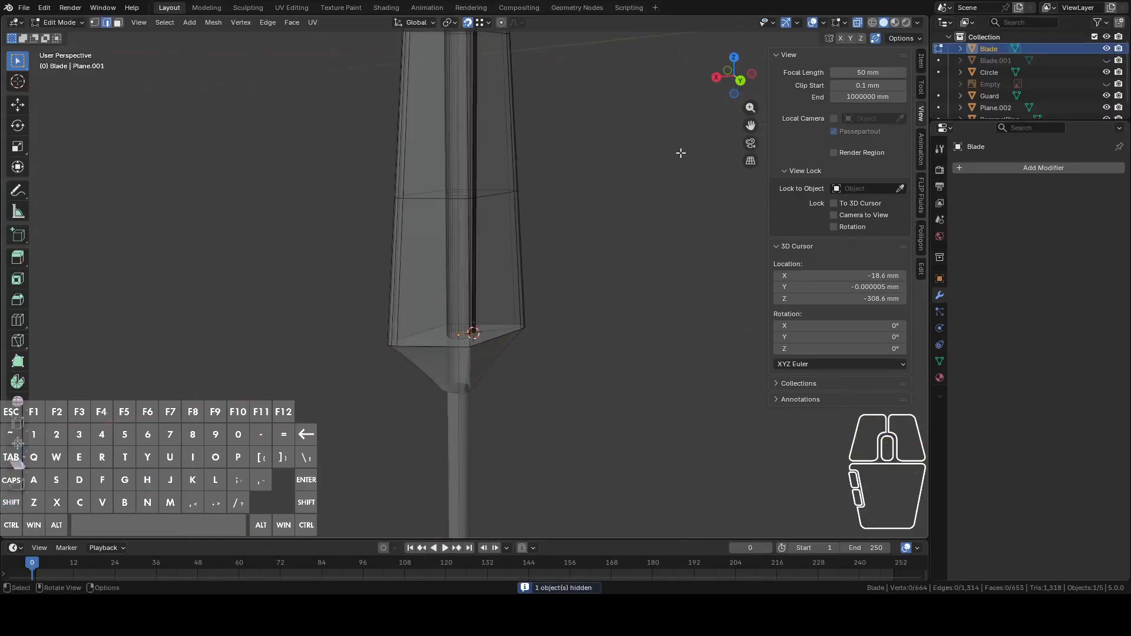
click(739, 80)
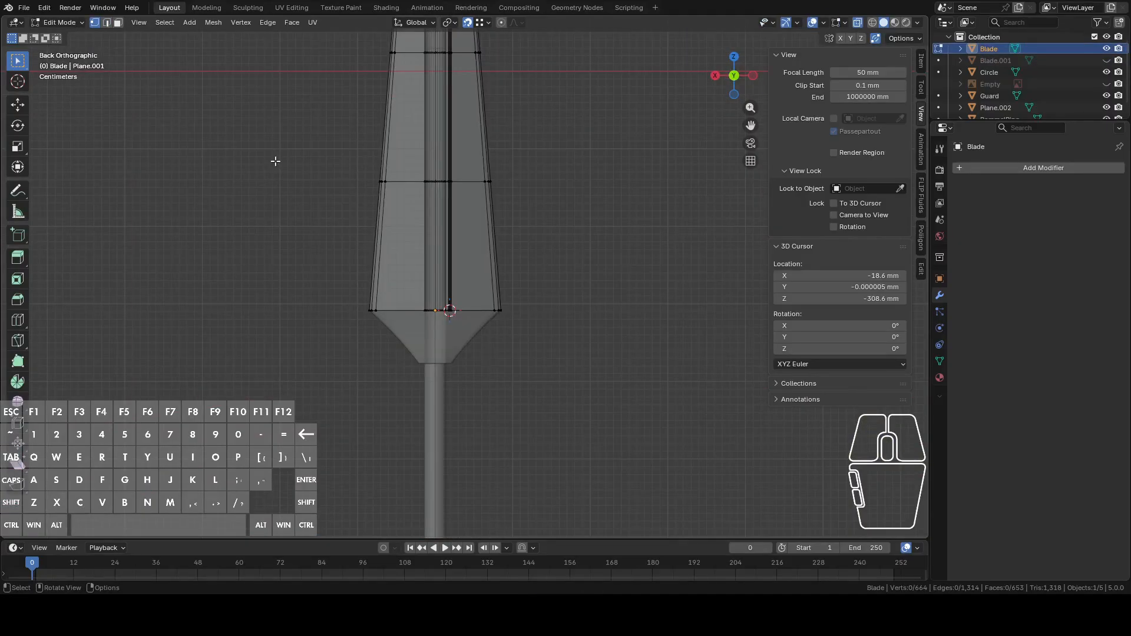
drag(275, 161, 606, 358)
scroll(575, 236, up, 1)
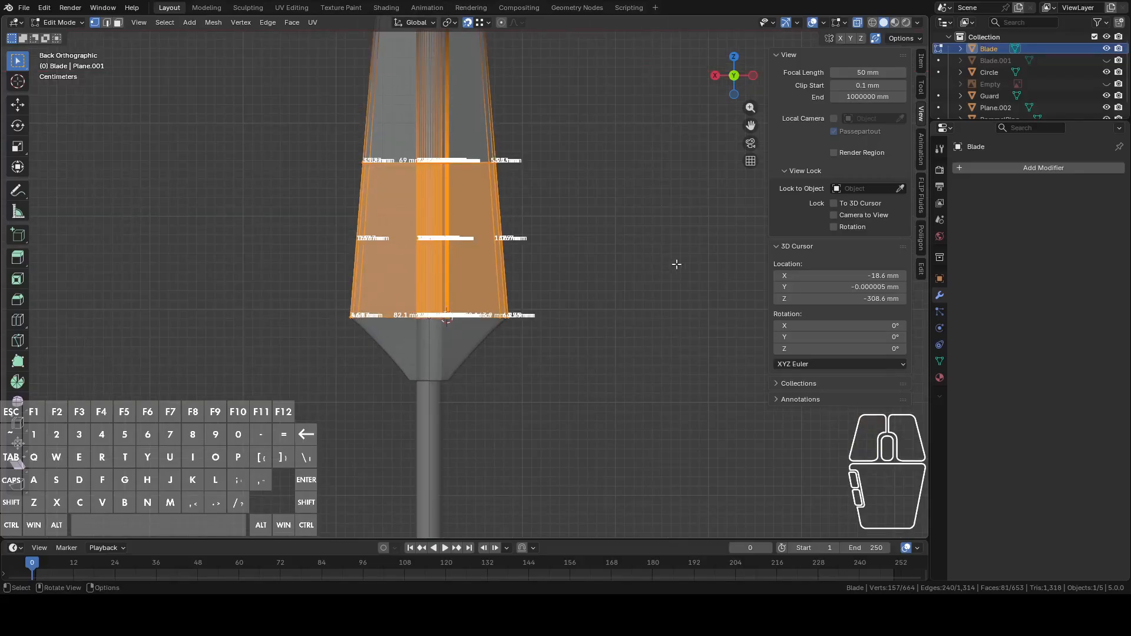
key(shift+d)
right_click(656, 258)
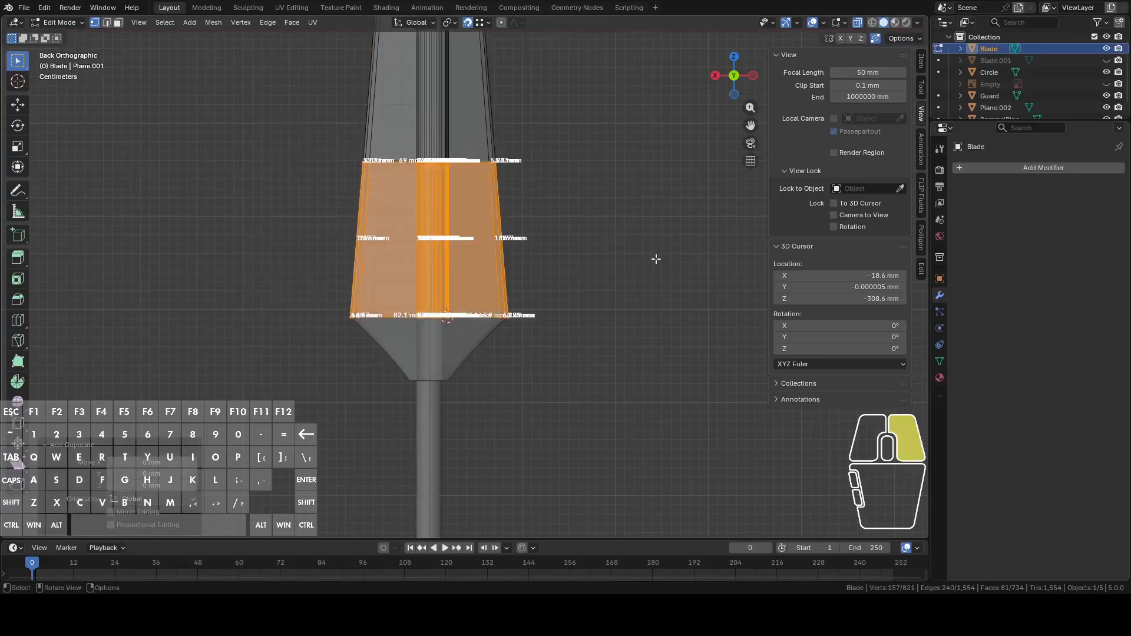
key(p)
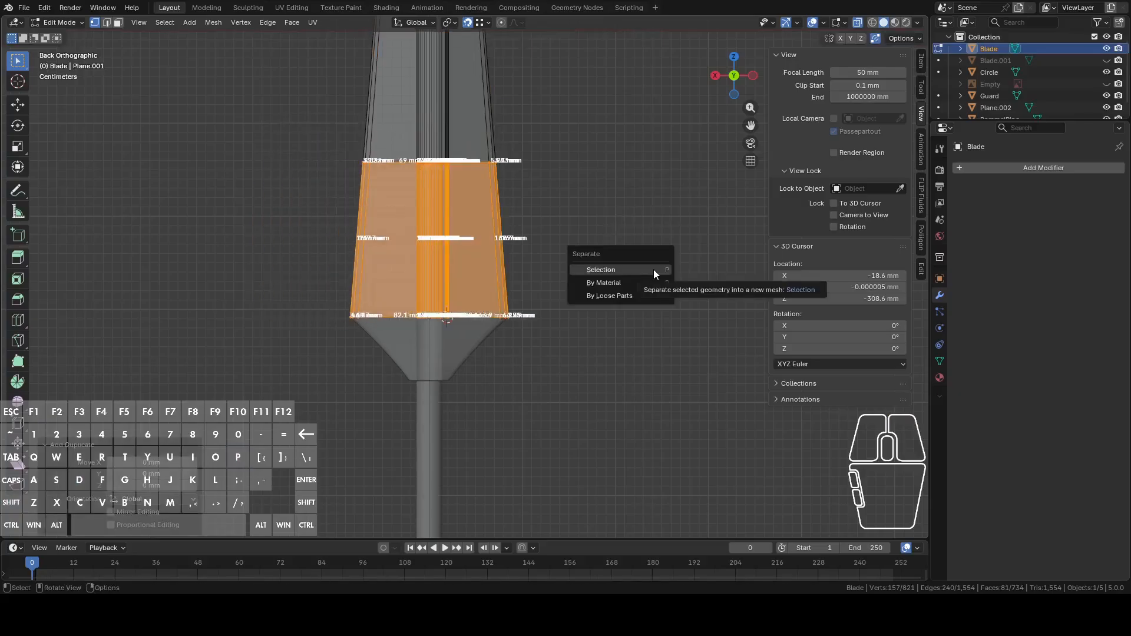
click(653, 269)
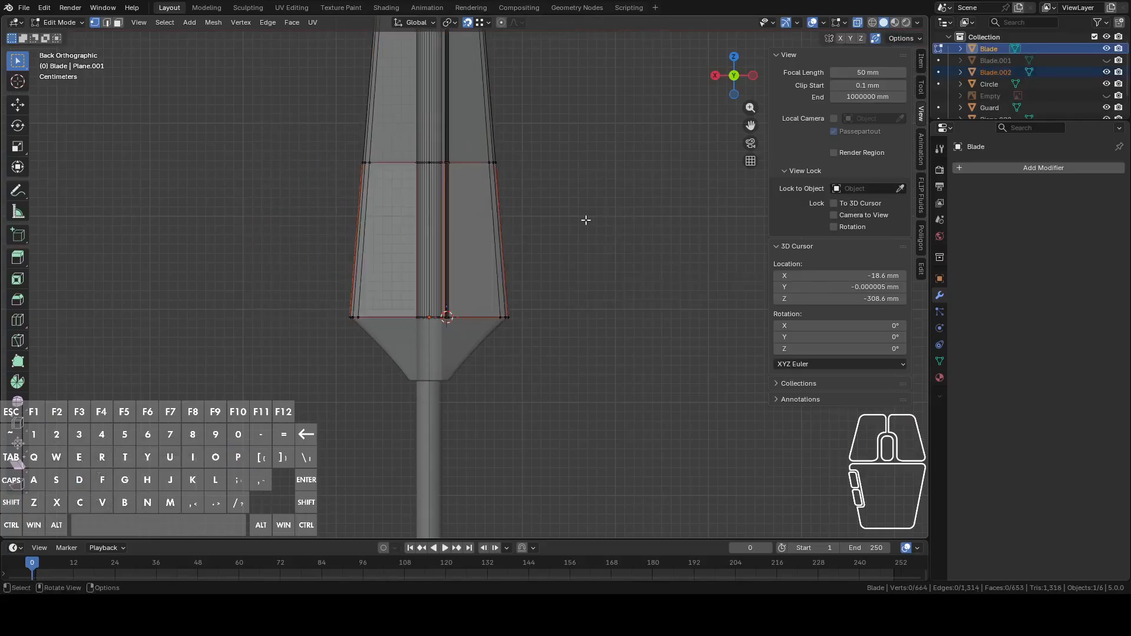
Step: Rename the separated lowest blade section as Blade.1
click(999, 73)
double_click(999, 73)
click(1027, 66)
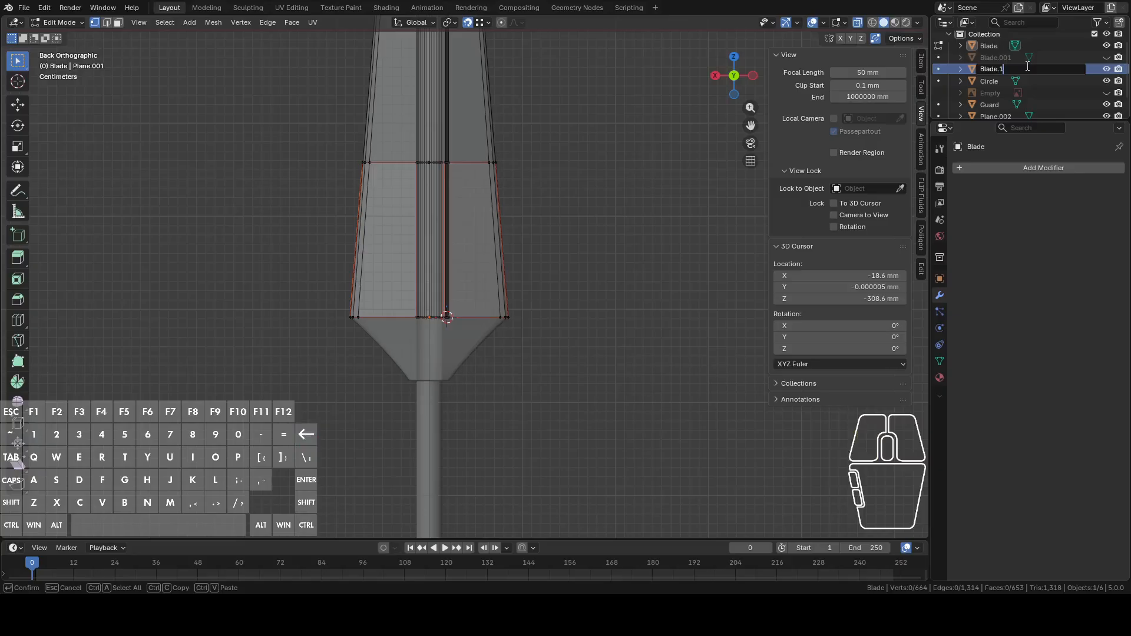
text(1)
key(Return)
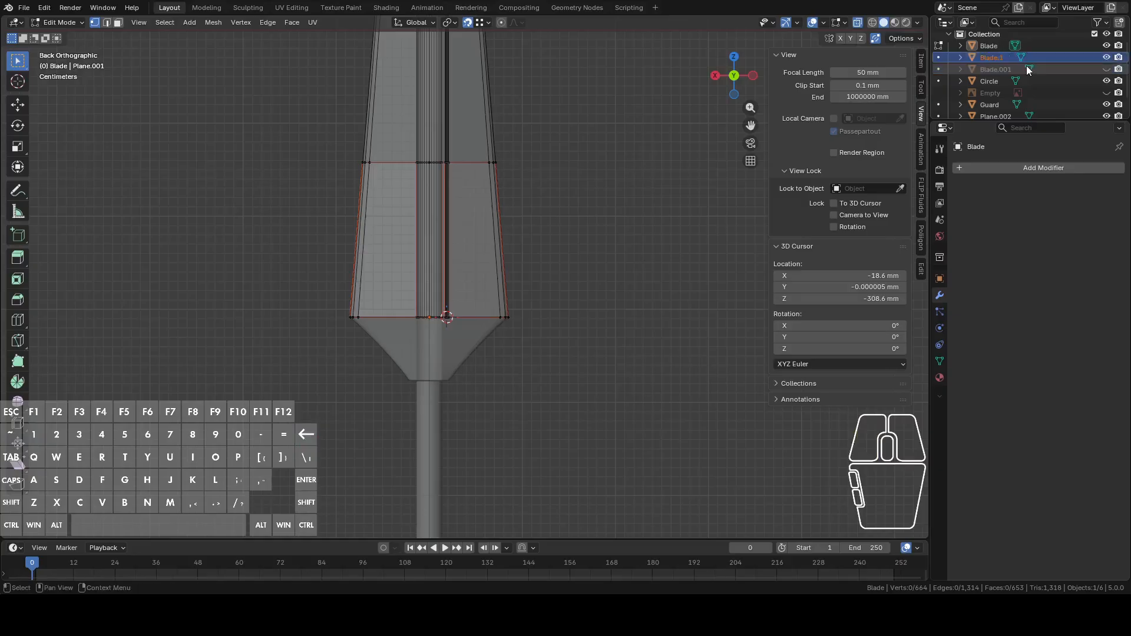
Step: Duplicate the Blade's second section from the guard in place and separate the copy into its own object
key(Tab)
click(458, 153)
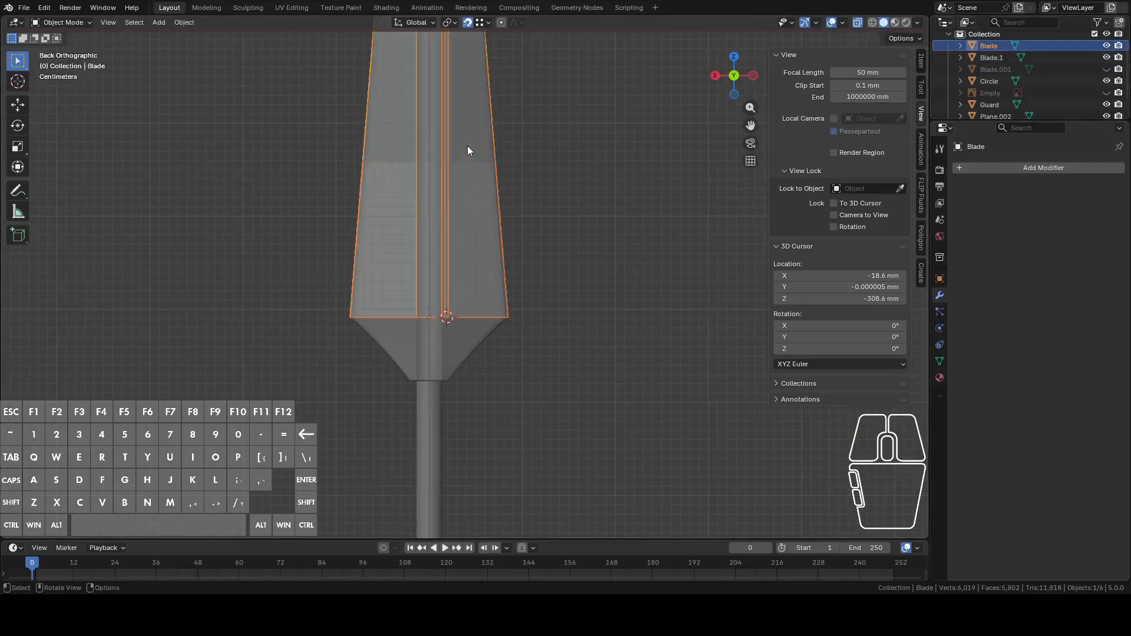
key(Tab)
shift+scroll(586, 222, up, 5)
drag(288, 167, 585, 367)
key(shift+d)
right_click(603, 311)
key(p)
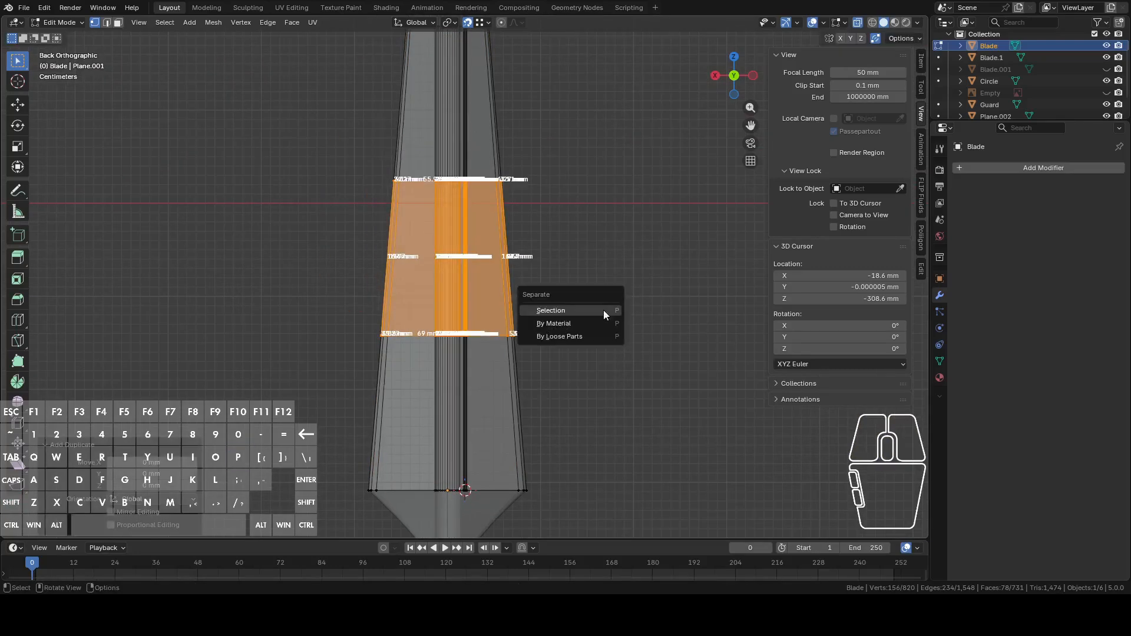
click(603, 310)
Step: Rename the separated second blade section as Blade.2
click(1008, 81)
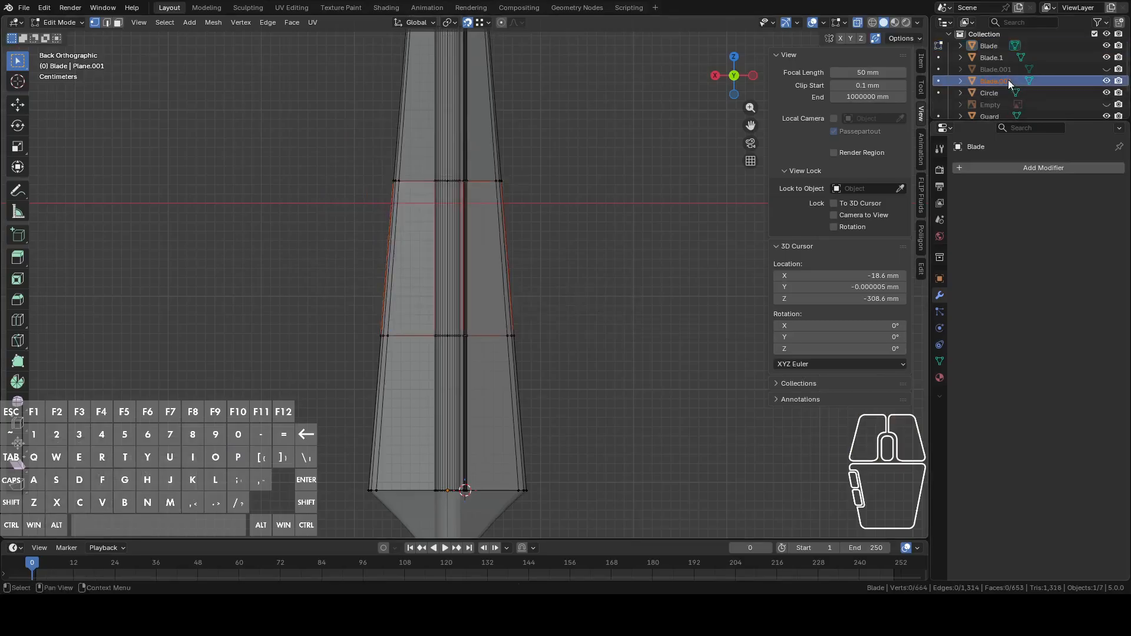
double_click(1007, 80)
click(1020, 68)
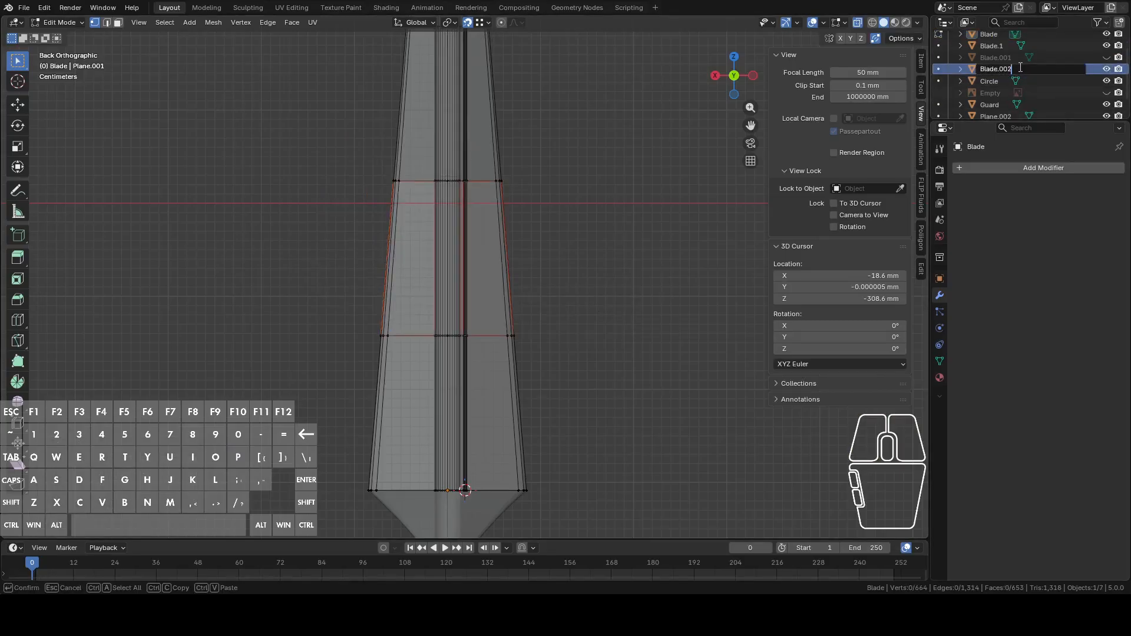
key(Return)
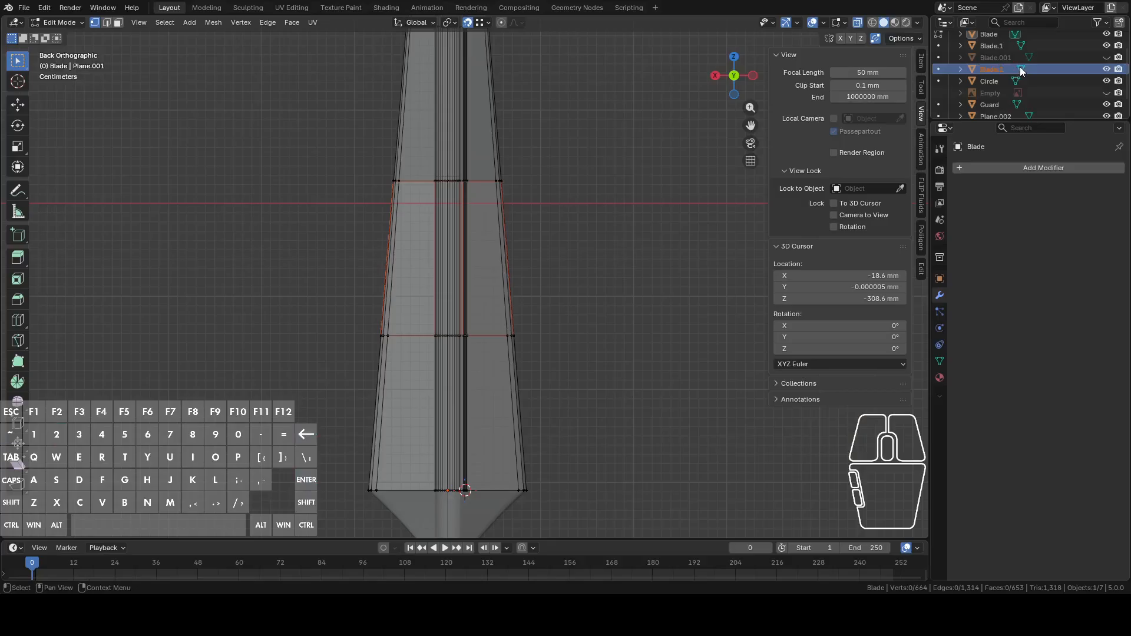
Step: Return to Object Mode and select Blade.1 and Blade.2 in turn to check the separated sections
key(Tab)
click(504, 317)
click(512, 365)
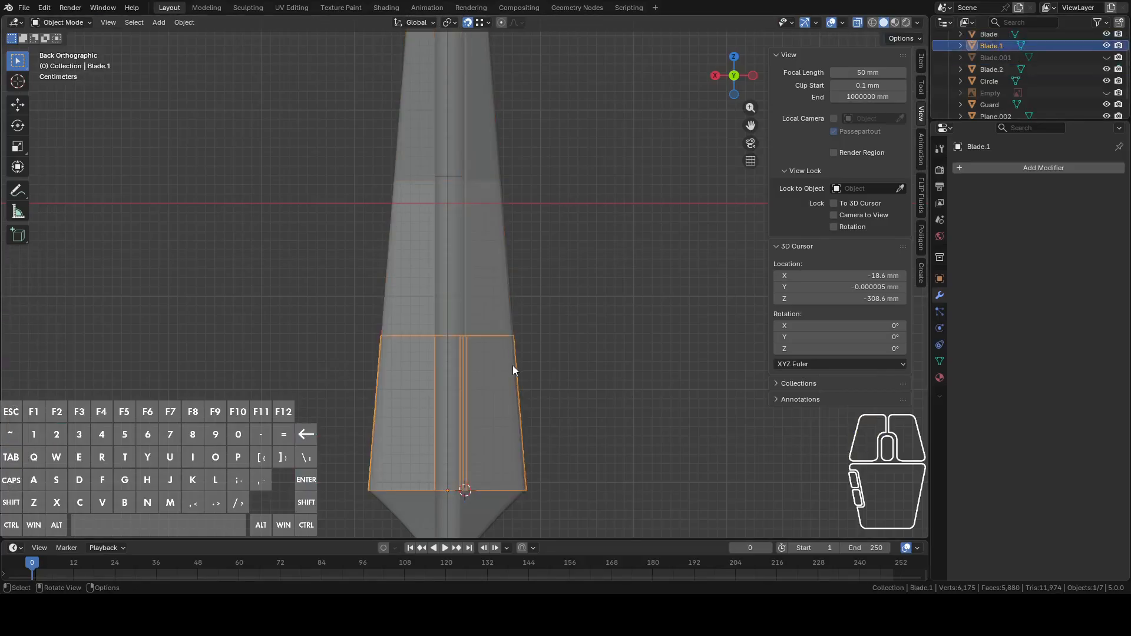
click(501, 302)
click(500, 302)
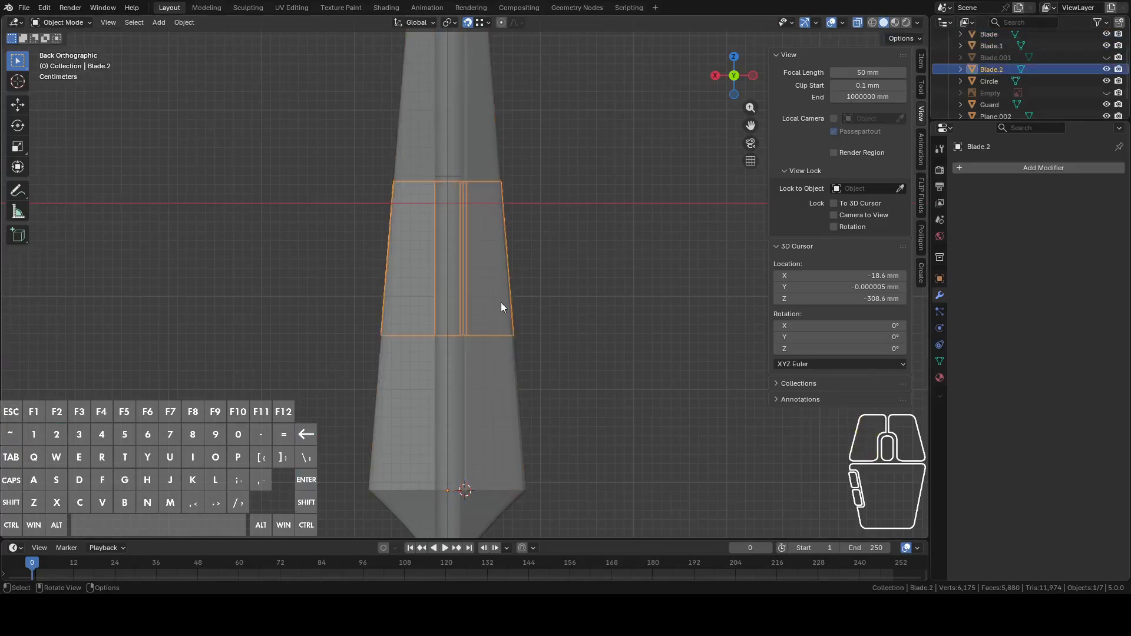
Step: Duplicate the Blade's third section from the guard in place and separate the copy into its own object
shift+middle_drag(573, 224, 599, 406)
click(502, 320)
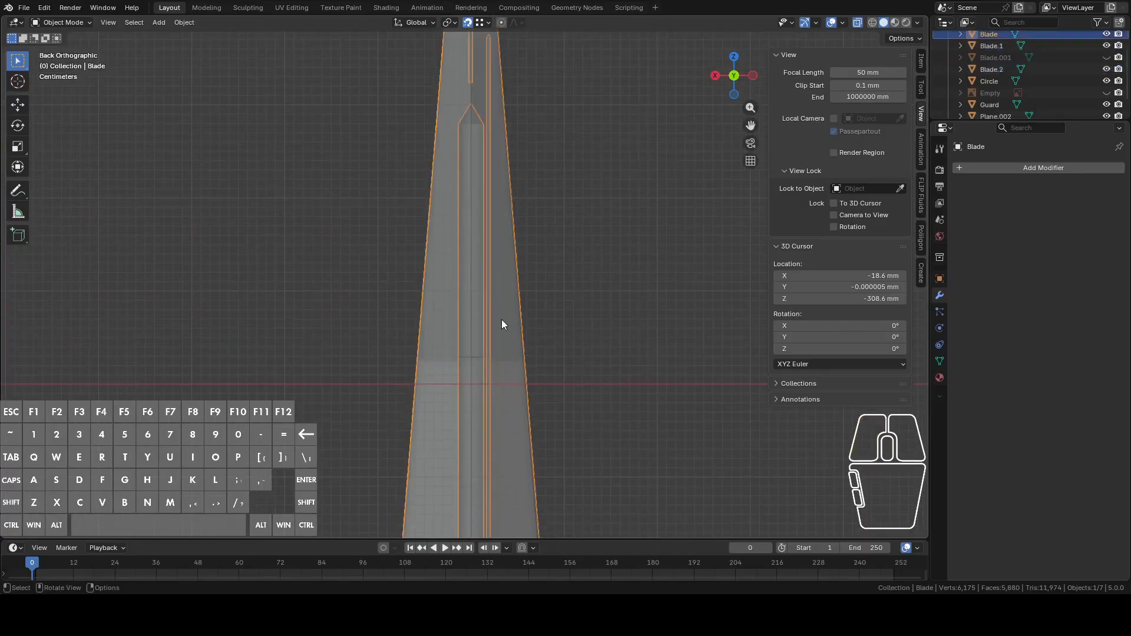
key(Tab)
scroll(520, 313, up, 2)
drag(241, 145, 652, 424)
key(shift+d)
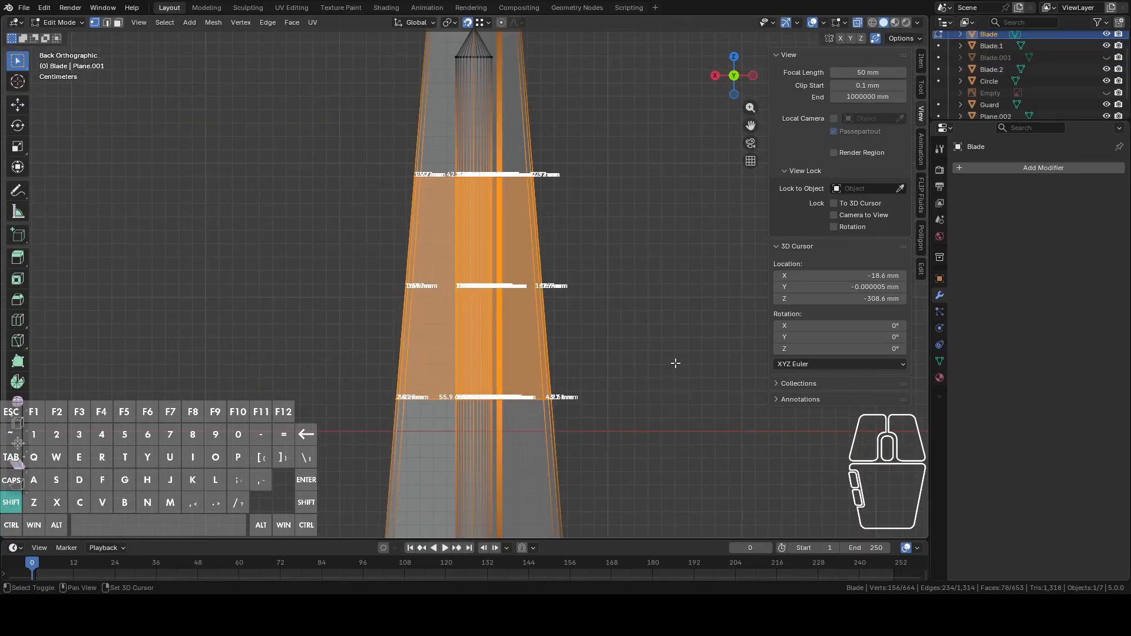
right_click(653, 347)
key(p)
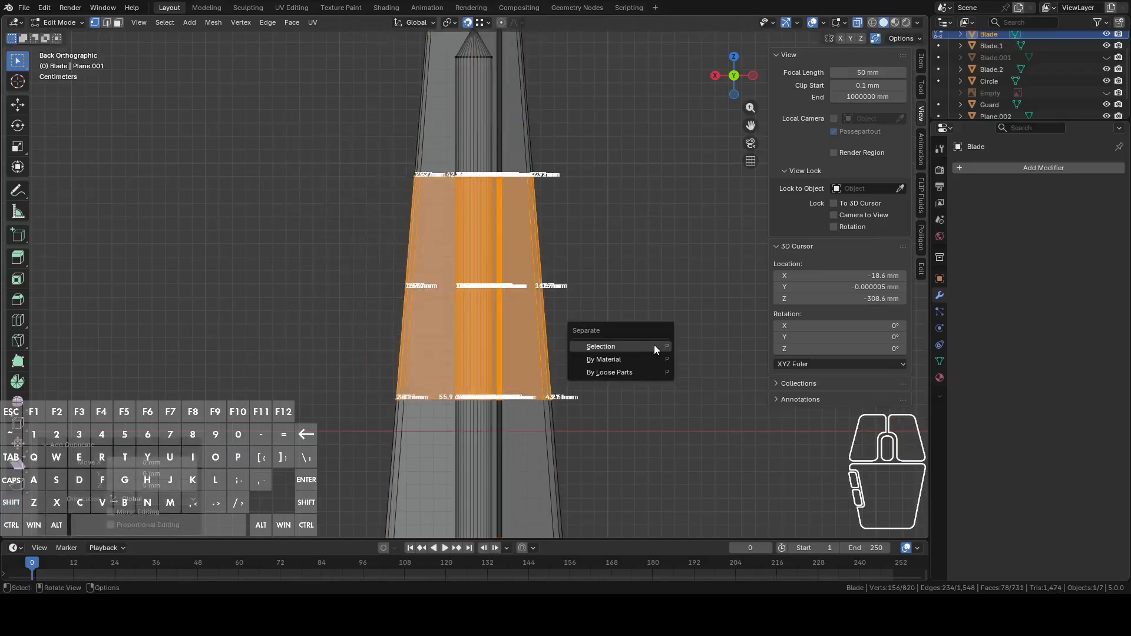
click(654, 346)
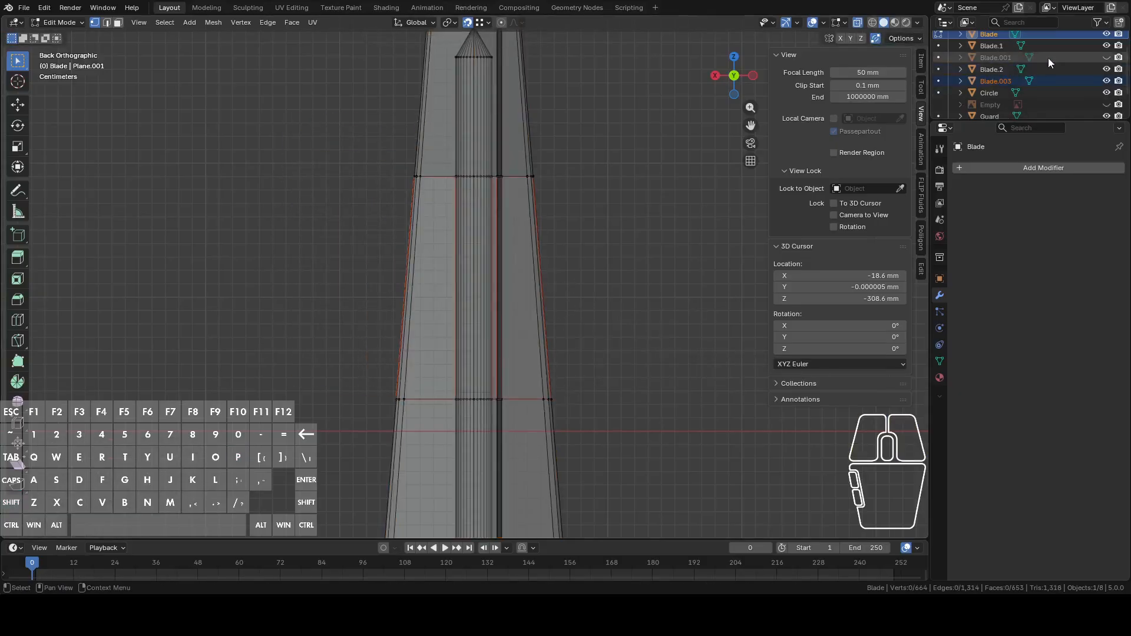
Step: Rename the separated third blade section as Blade.3 and return to Object Mode
click(1006, 80)
double_click(1002, 80)
click(1025, 70)
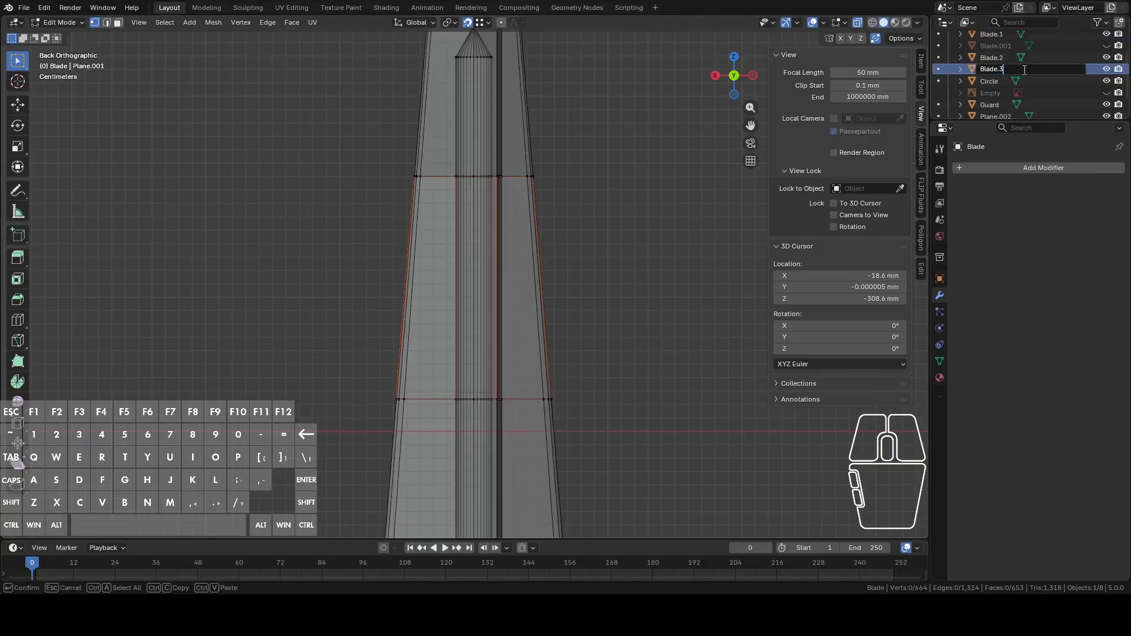
key(Return)
key(Tab)
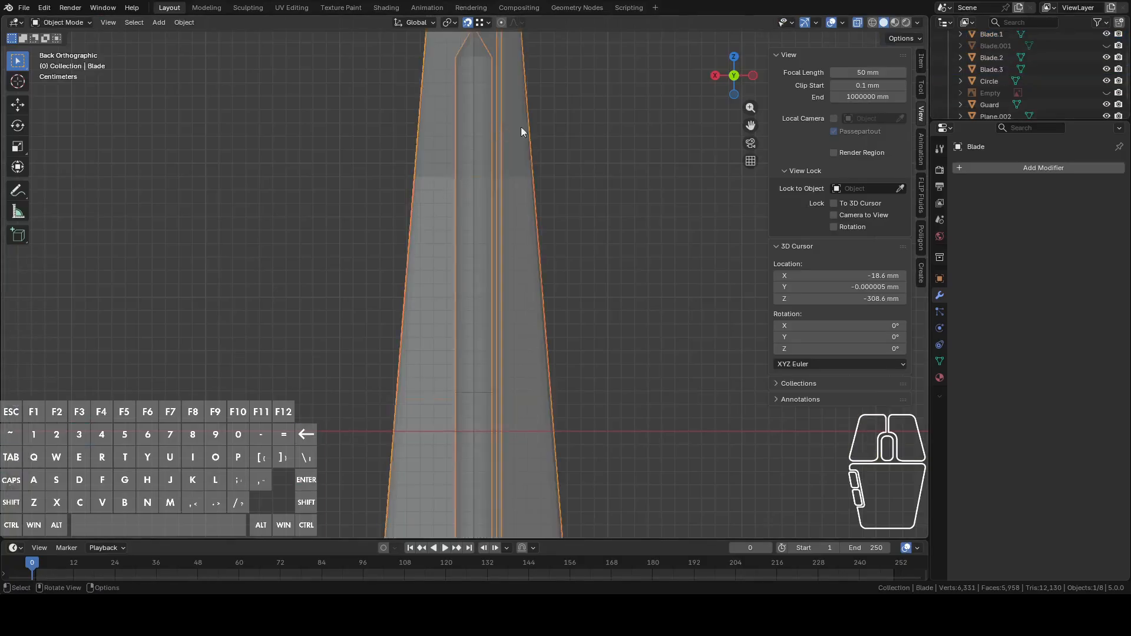
Step: Duplicate the Blade's fourth section, around the pointed end of the central groove, in place and separate the copy into its own object
key(Tab)
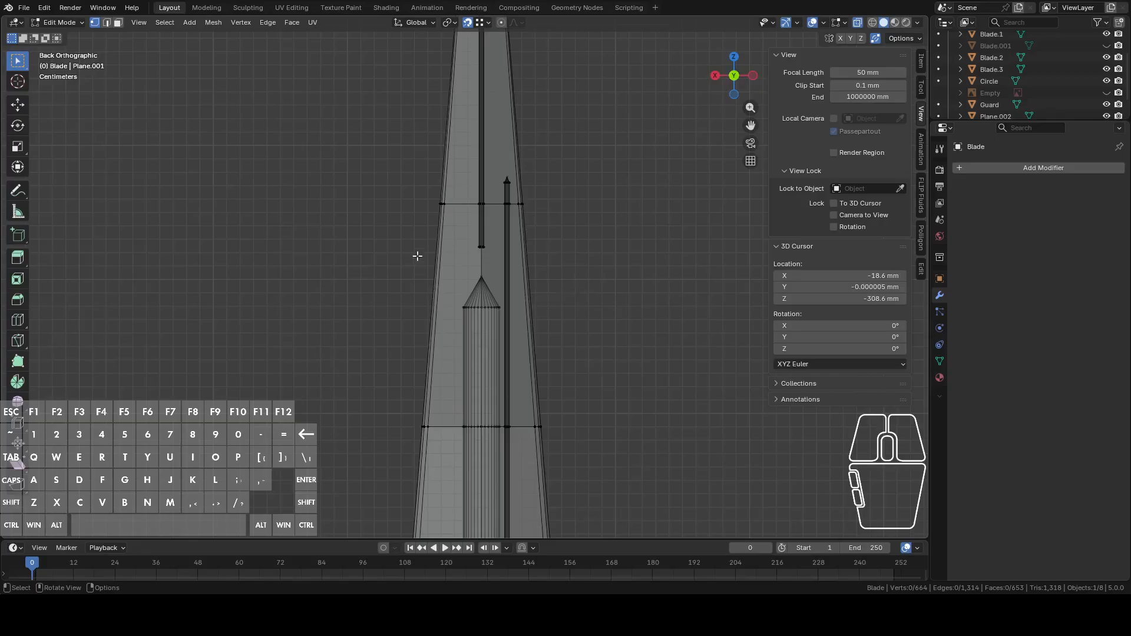
drag(371, 194, 635, 446)
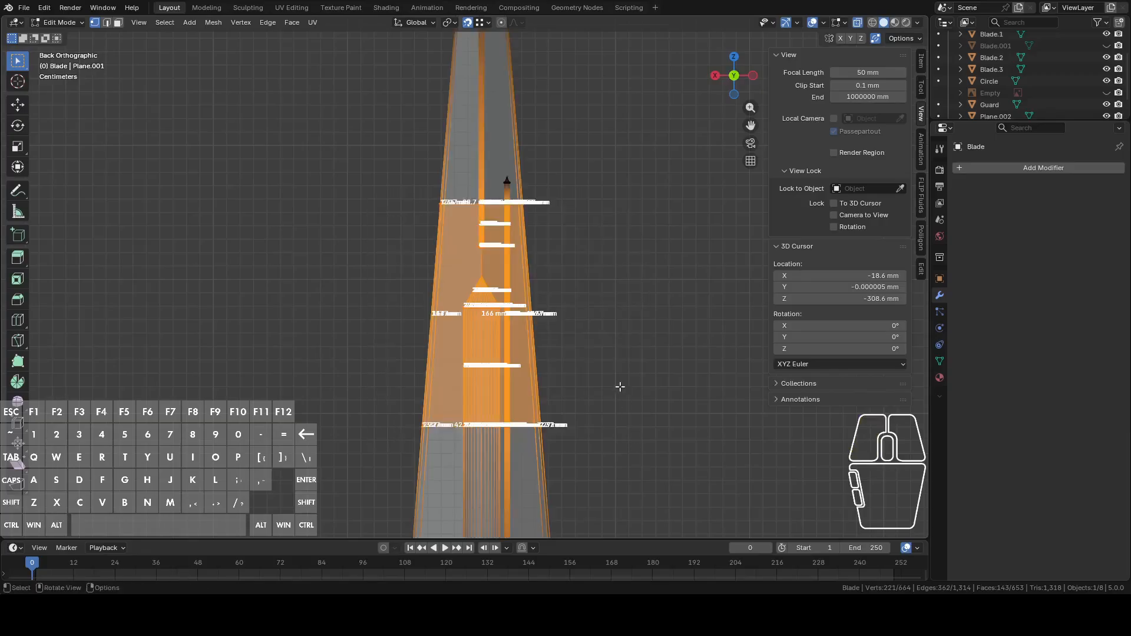
key(shift+d)
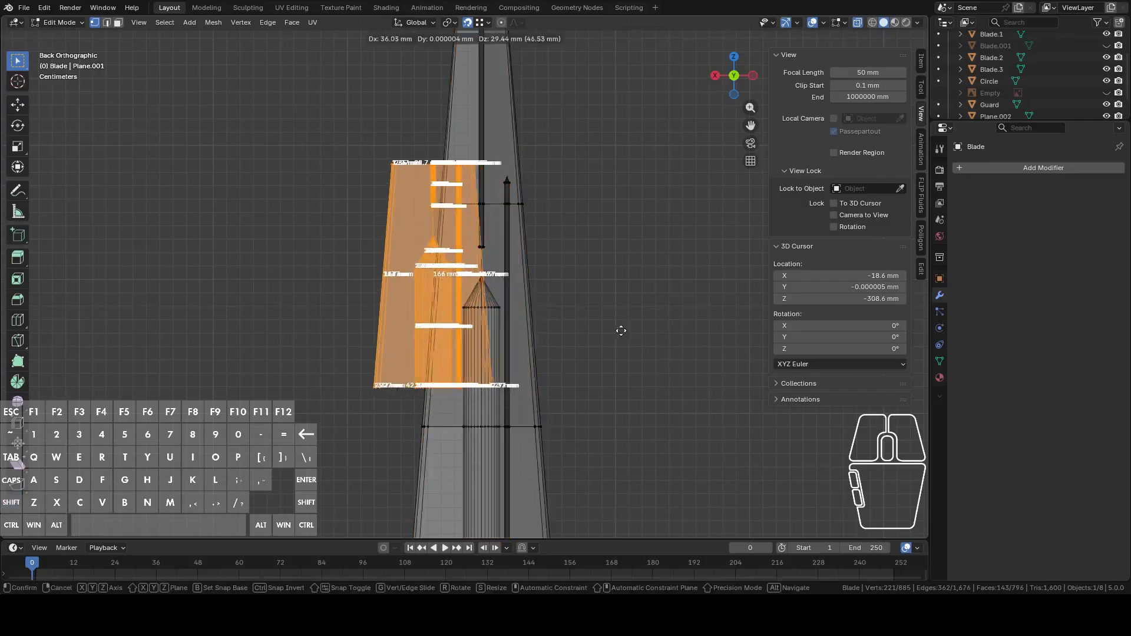
right_click(645, 377)
key(p)
click(646, 376)
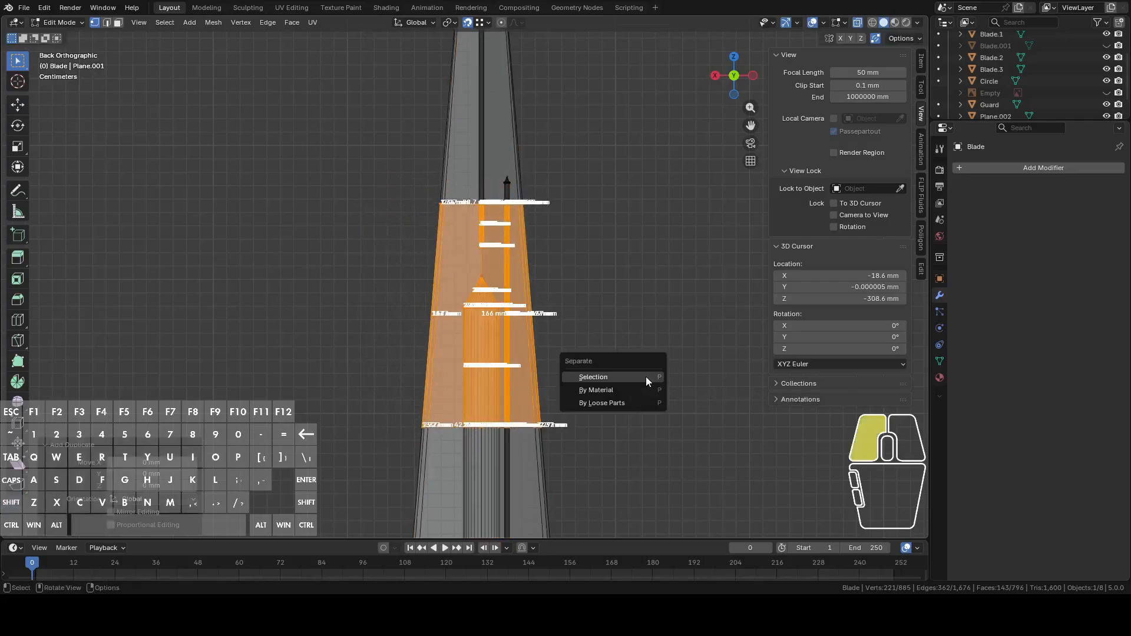
Step: Rename the separated fourth blade section as Blade.4
scroll(1001, 76, down, 1)
double_click(1018, 69)
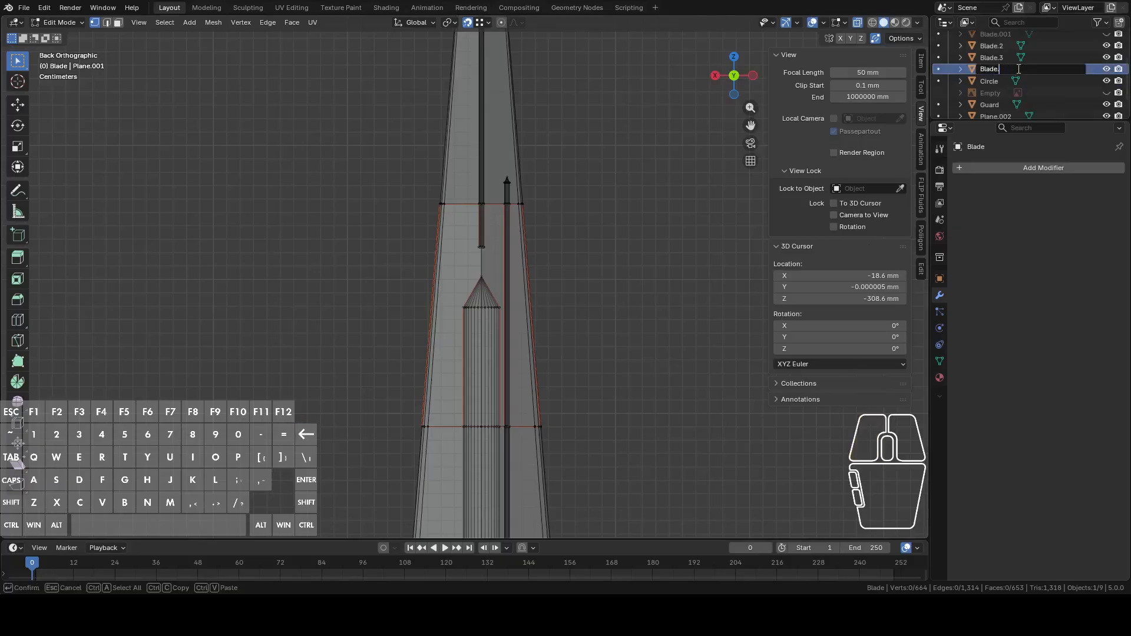
text(4)
key(Return)
Step: Duplicate the Blade's fifth section, just below the tip section, in place and separate the copy into its own object
key(Tab)
shift+middle_drag(626, 142, 641, 306)
click(478, 282)
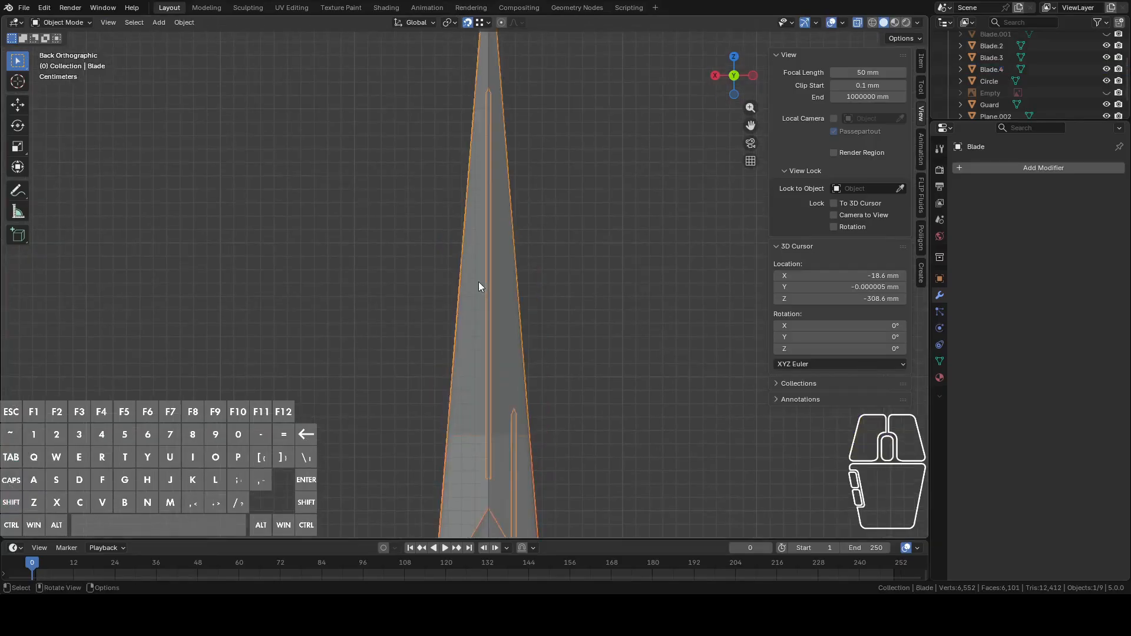
key(Tab)
drag(348, 191, 630, 449)
key(shift+d)
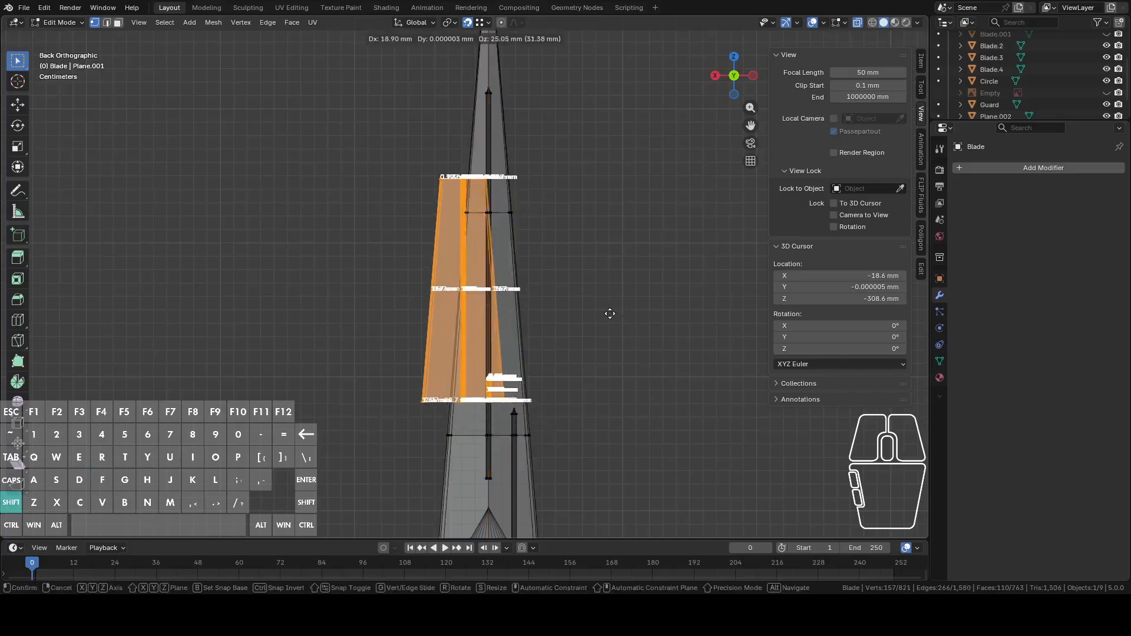
right_click(601, 318)
key(p)
click(602, 319)
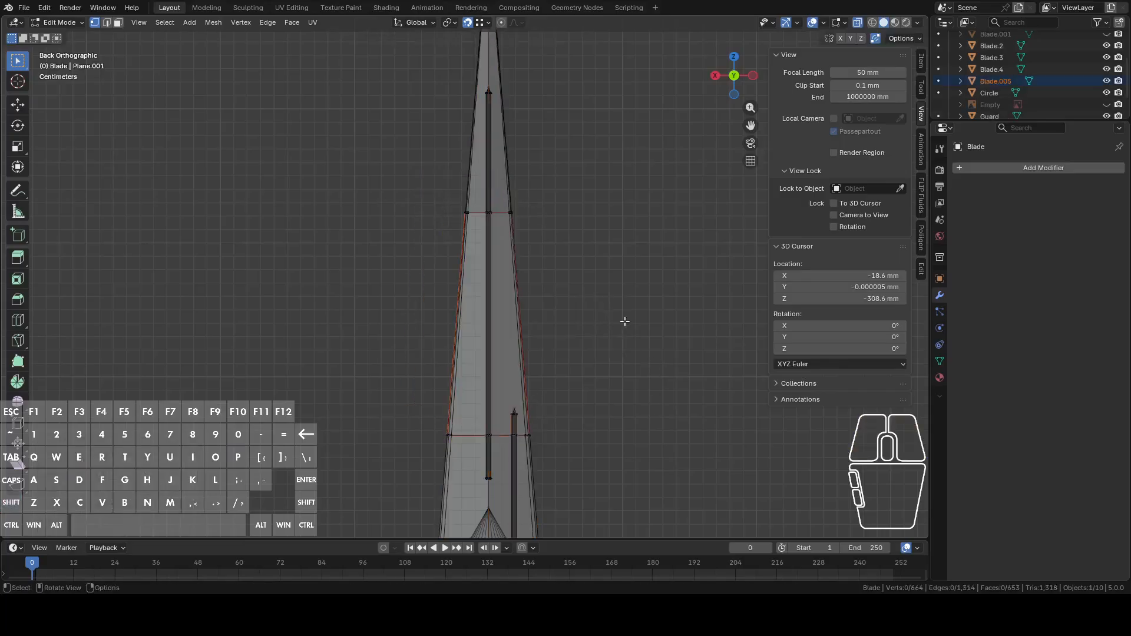
Step: Rename the separated fifth blade section as Blade.5
click(982, 85)
double_click(982, 85)
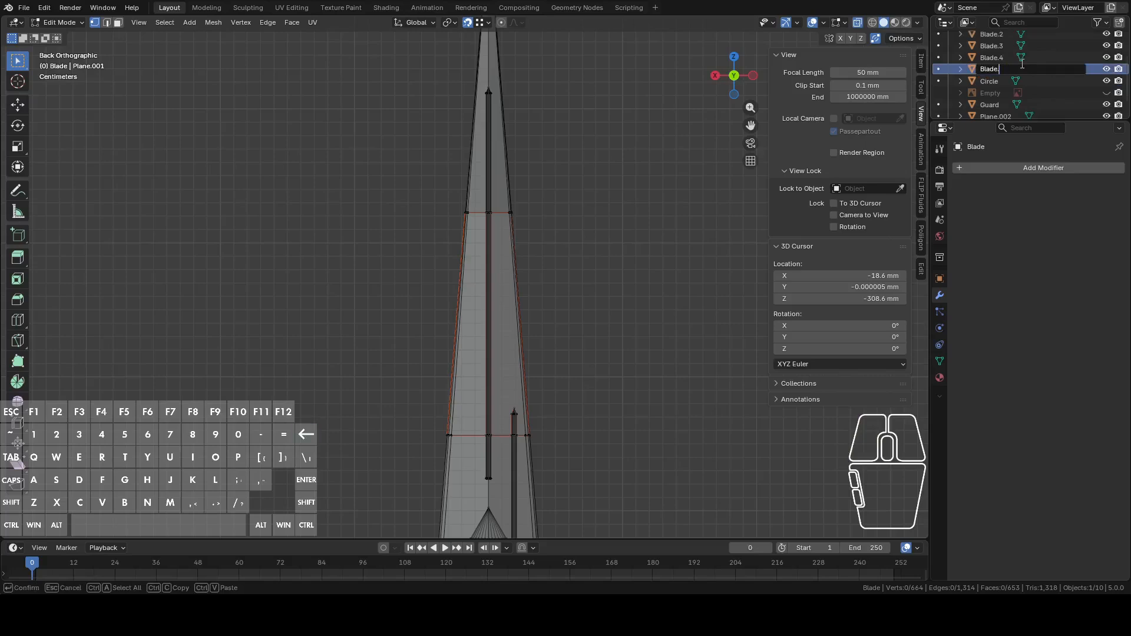
text(Blade.5)
key(Return)
Step: Duplicate the original Blade's tip section in place and separate the copy into its own object
key(Tab)
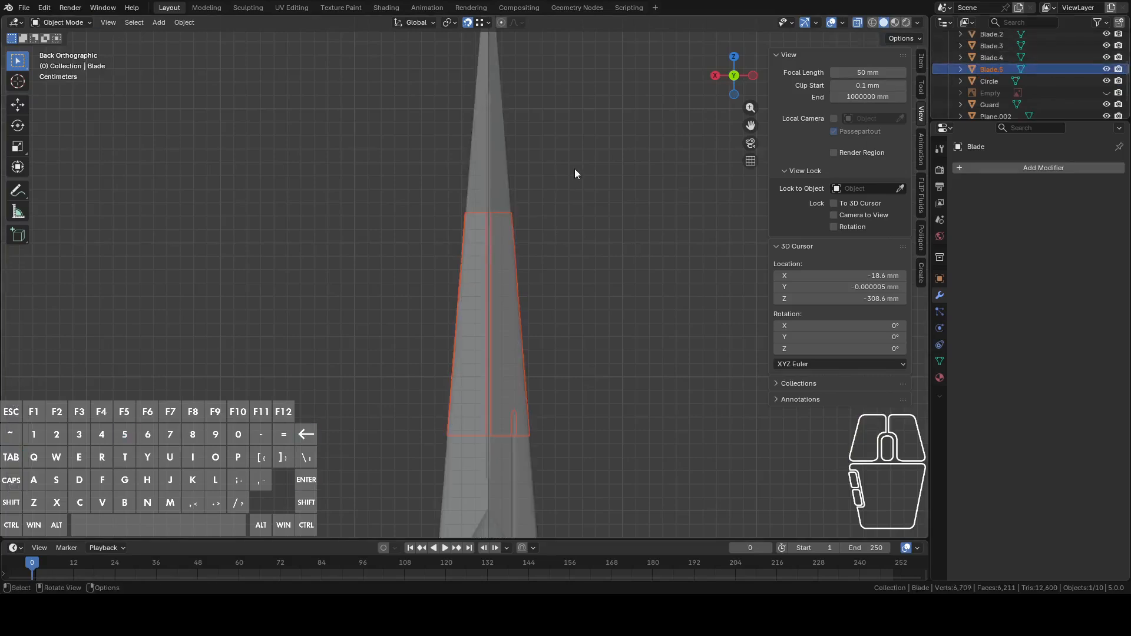
shift+middle_drag(564, 175, 576, 322)
click(485, 241)
key(Tab)
drag(392, 98, 610, 376)
key(shift+d)
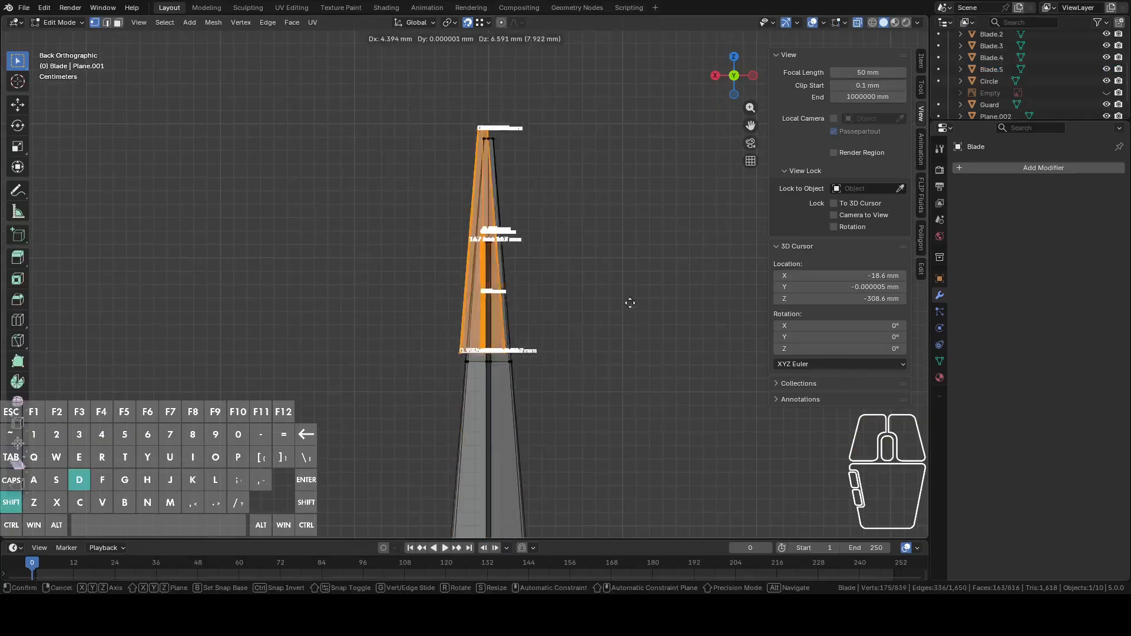
right_click(612, 308)
key(p)
click(614, 306)
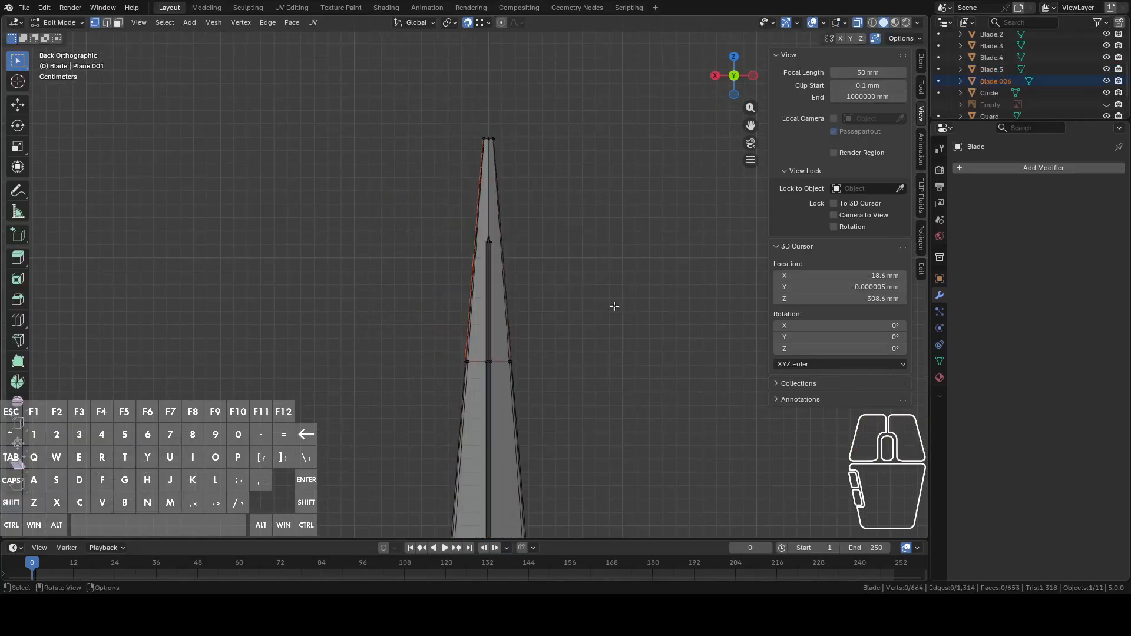
Step: Rename the separated tip section as Blade.6
scroll(1001, 85, down, 1)
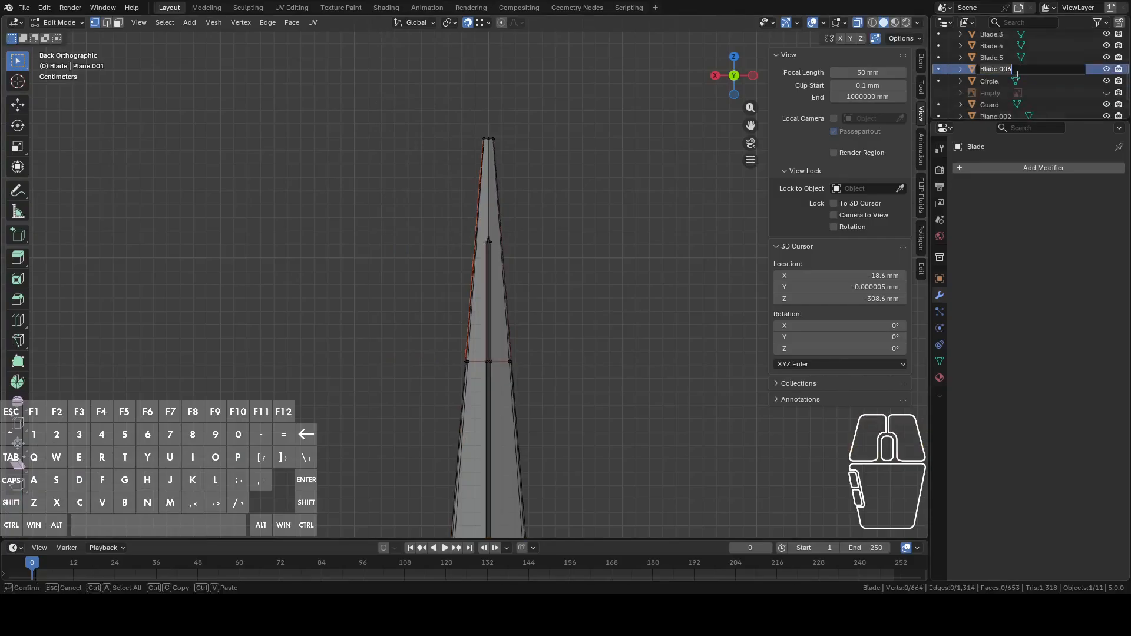
double_click(1009, 70)
text(6)
key(Return)
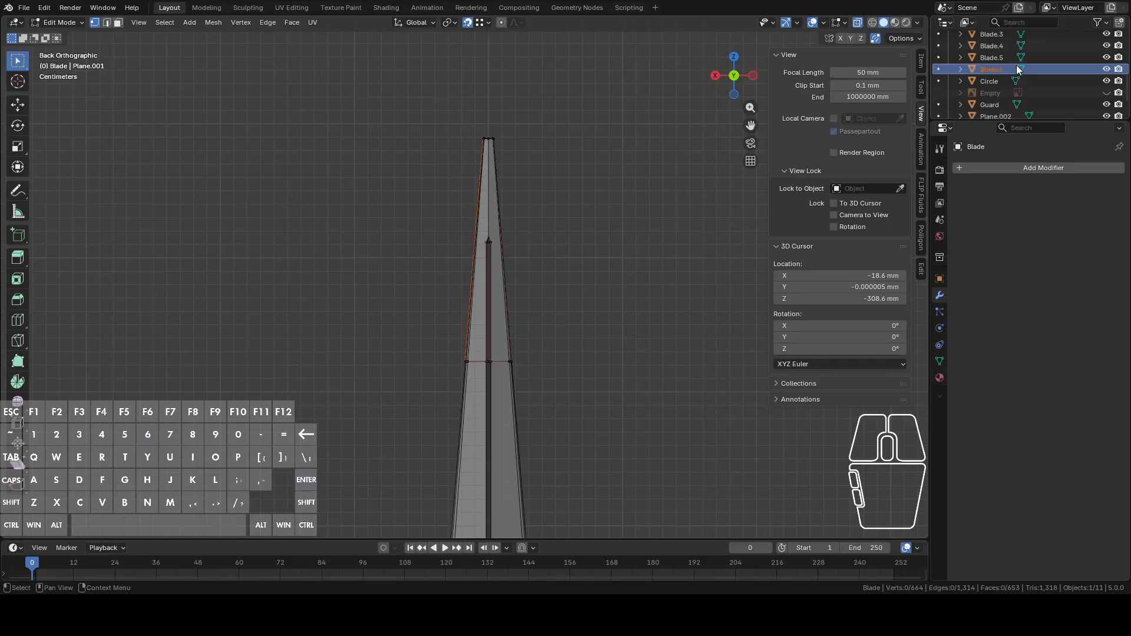
Step: Leave mesh editing and hide the original, undivided Blade object
key(Tab)
scroll(528, 411, down, 4)
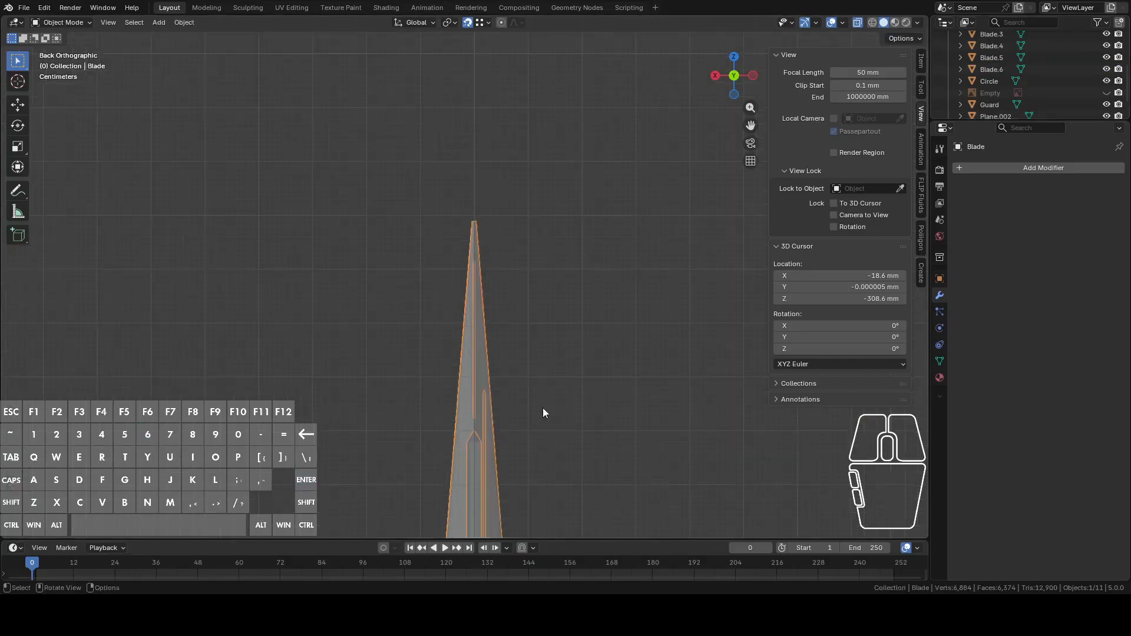
key(h)
Step: Hide the three lowest blade sections, Blade.1, Blade.2 and Blade.3, to expose the Guard
shift+middle_drag(556, 428, 583, 221)
scroll(564, 260, up, 3)
click(567, 276)
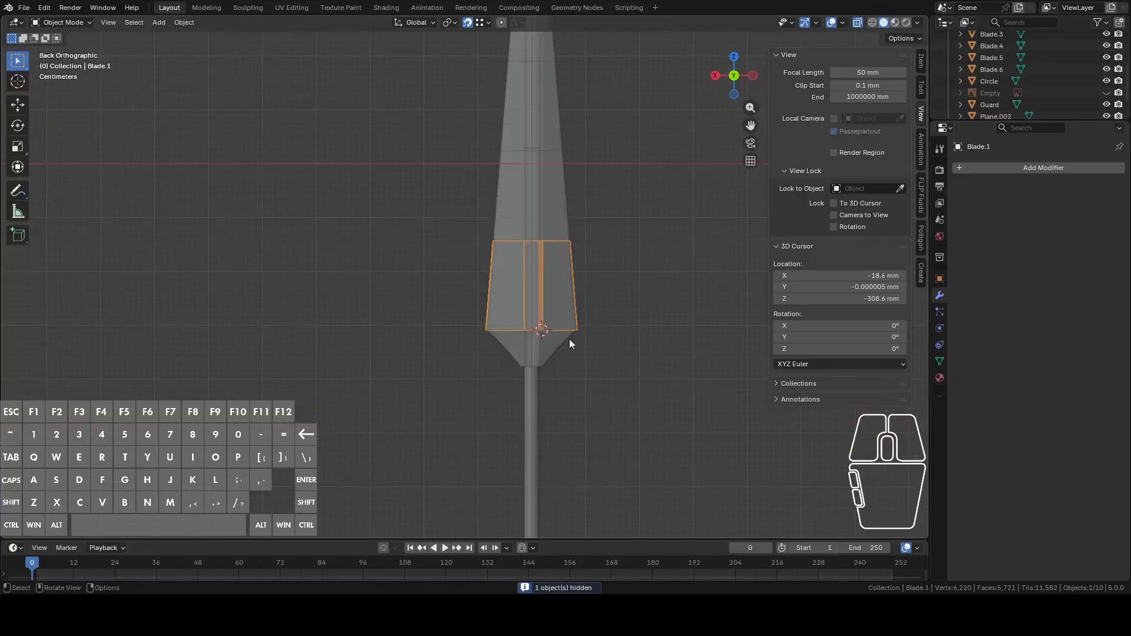
click(554, 356)
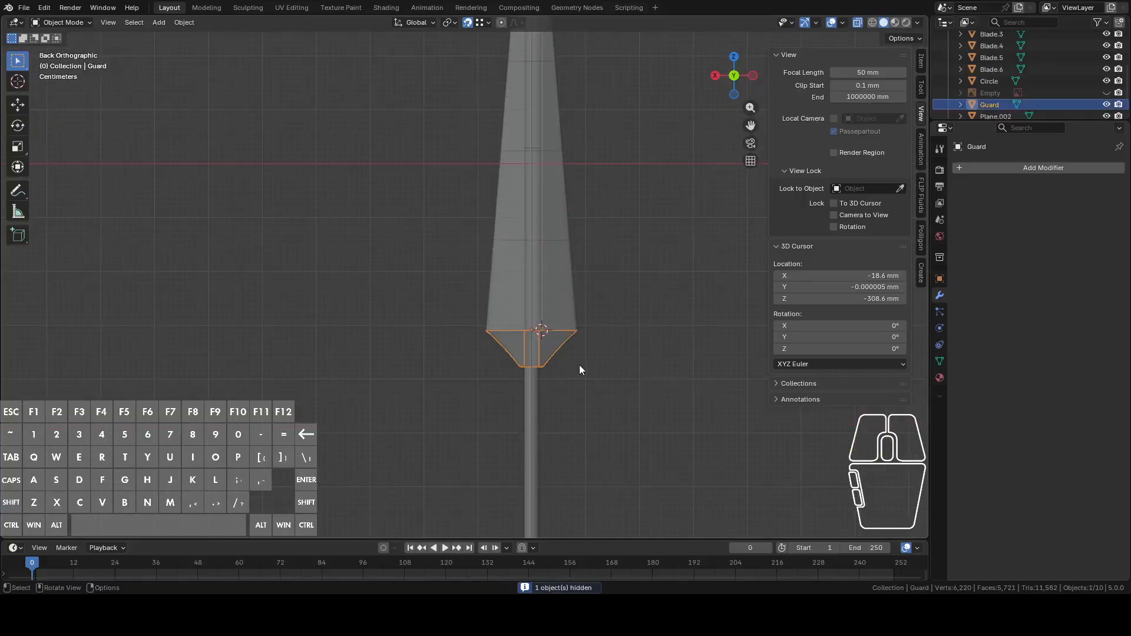
click(563, 290)
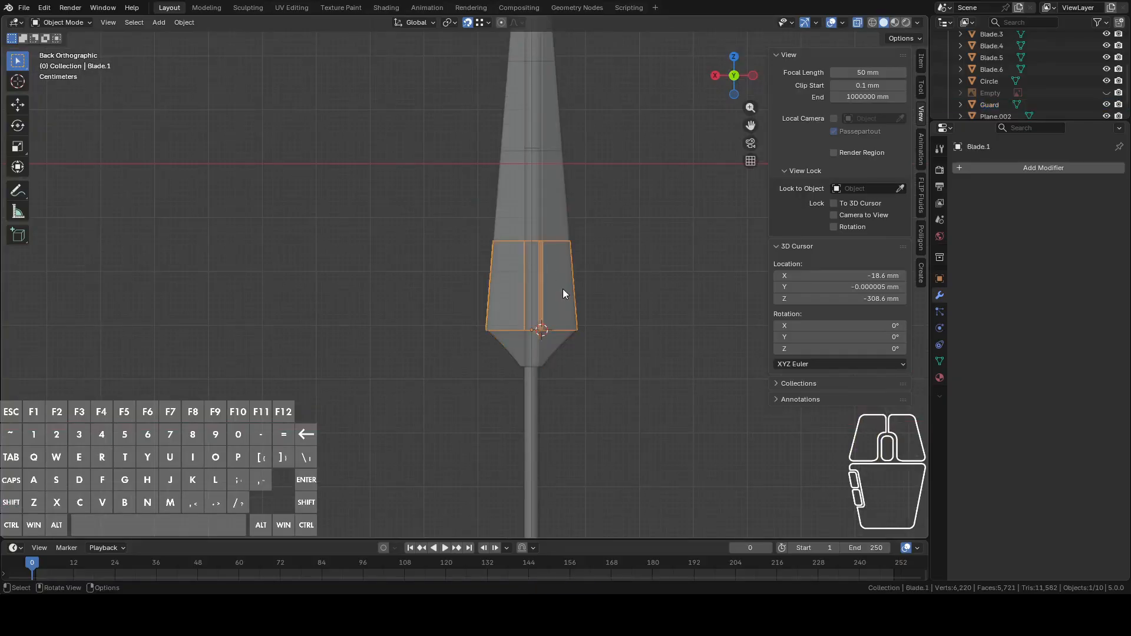
shift+click(560, 230)
shift+click(563, 136)
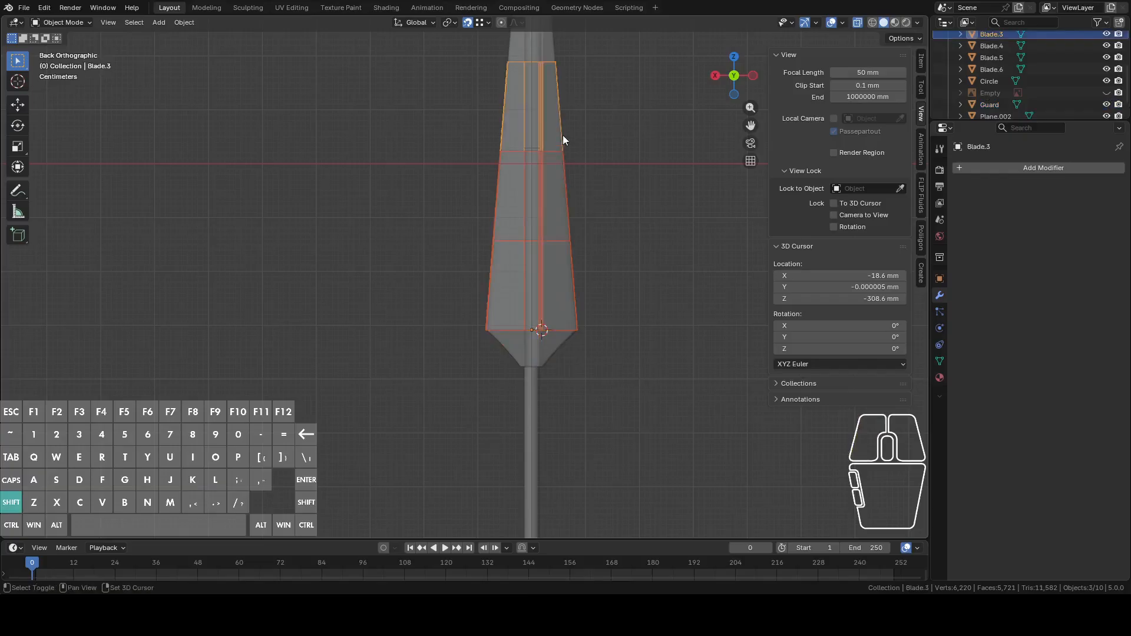
key(h)
Step: Examine the Guard's mesh in Edit Mode with X-ray off, focusing on its upper face and central hole
click(563, 346)
key(KP_Decimal)
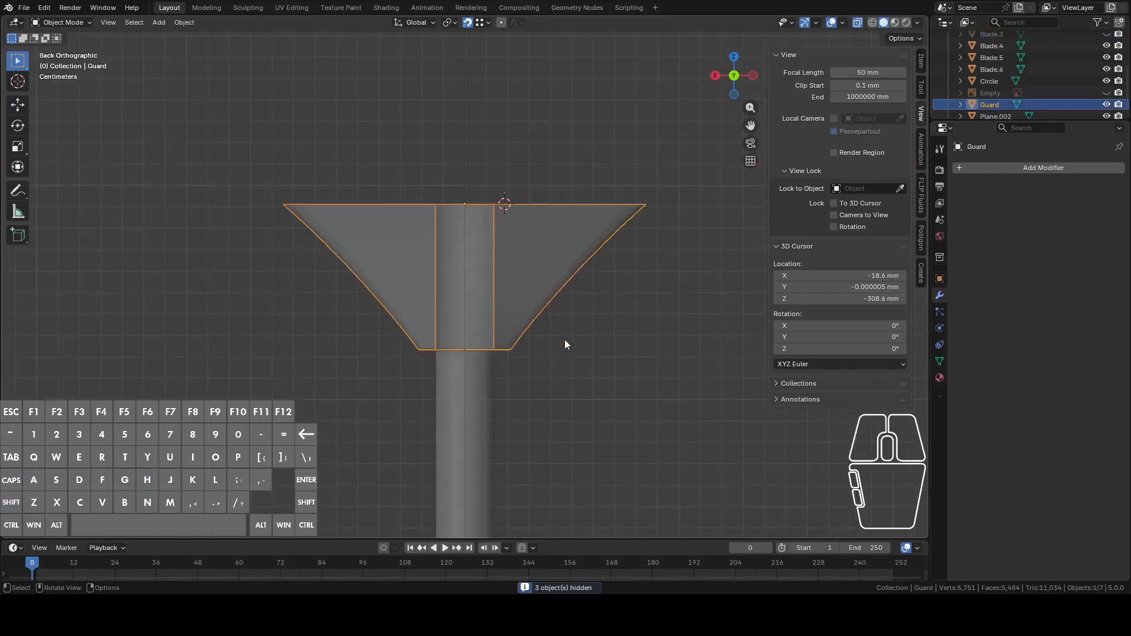
key(Tab)
middle_drag(566, 336, 719, 243)
click(858, 23)
middle_drag(575, 265, 492, 229)
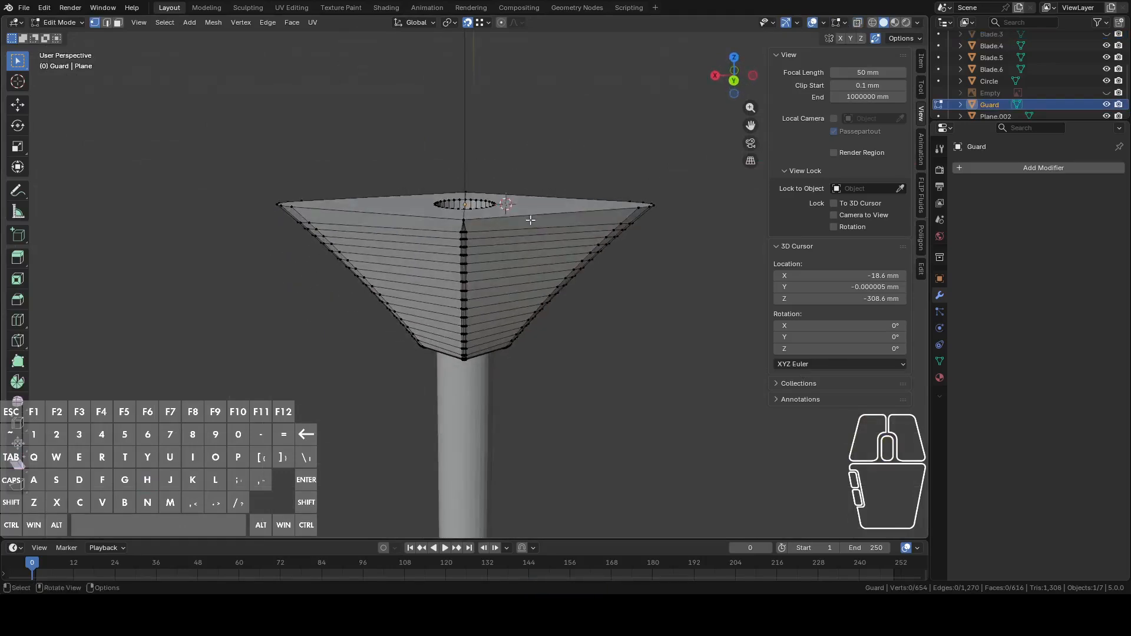
scroll(525, 196, down, 6)
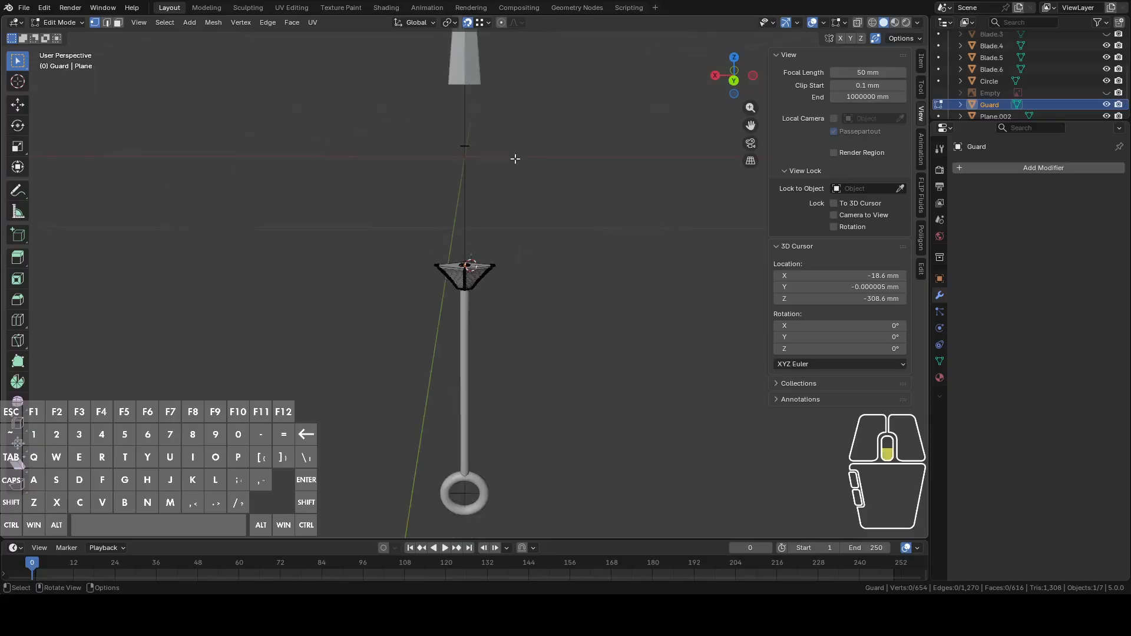
key(Tab)
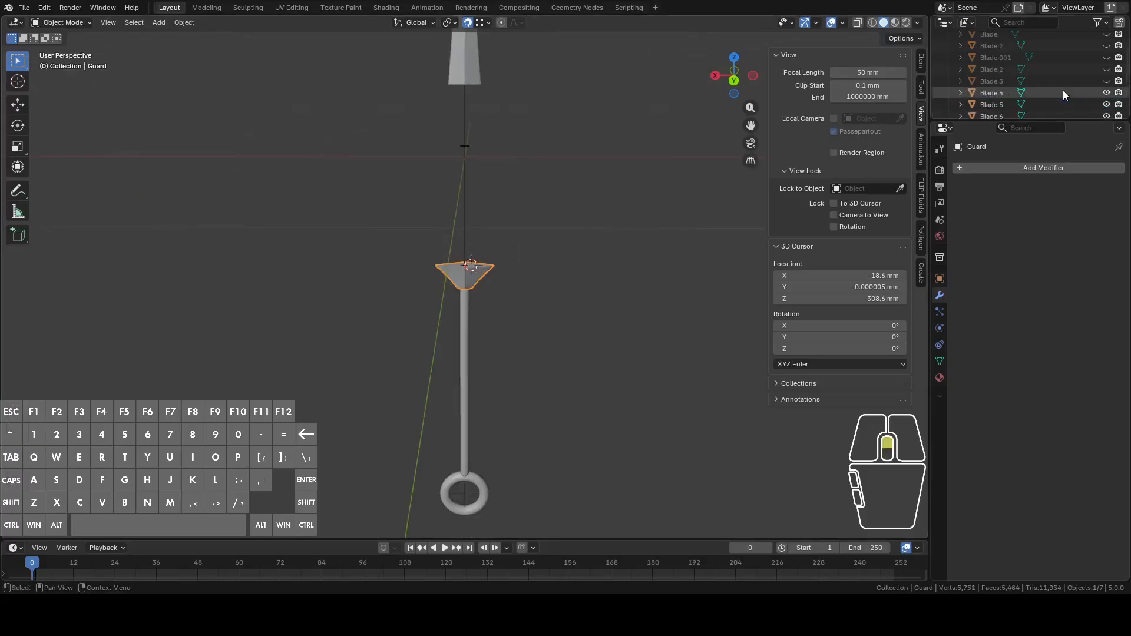
Step: Unhide the Blade.1 section above the Guard
scroll(1062, 96, up, 4)
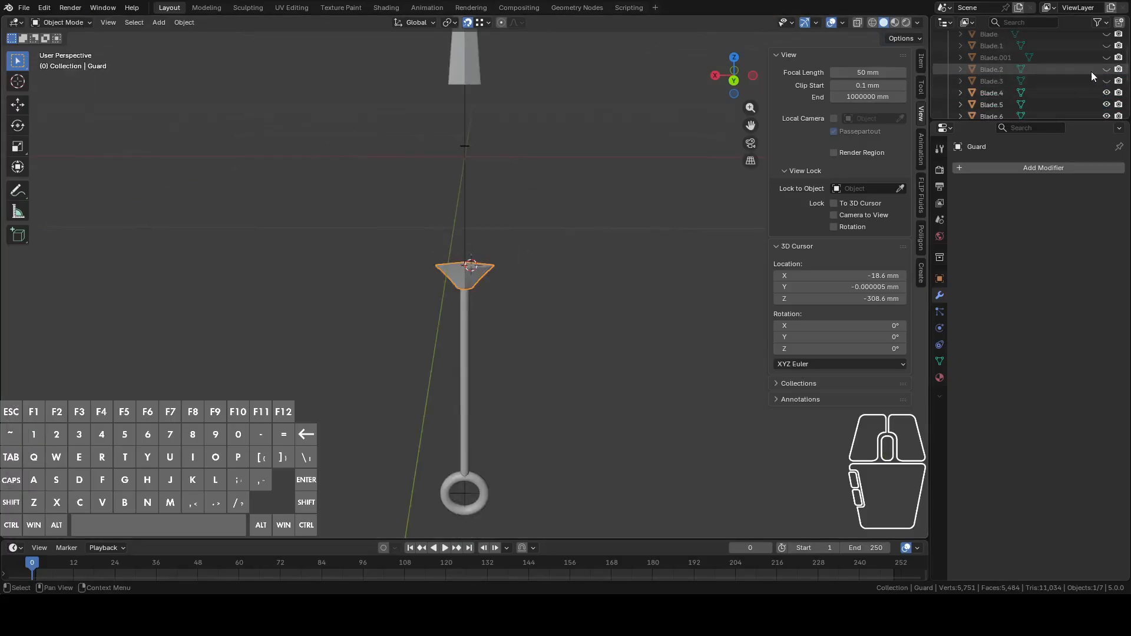
click(1105, 45)
shift+middle_drag(497, 239, 529, 253)
scroll(529, 254, up, 3)
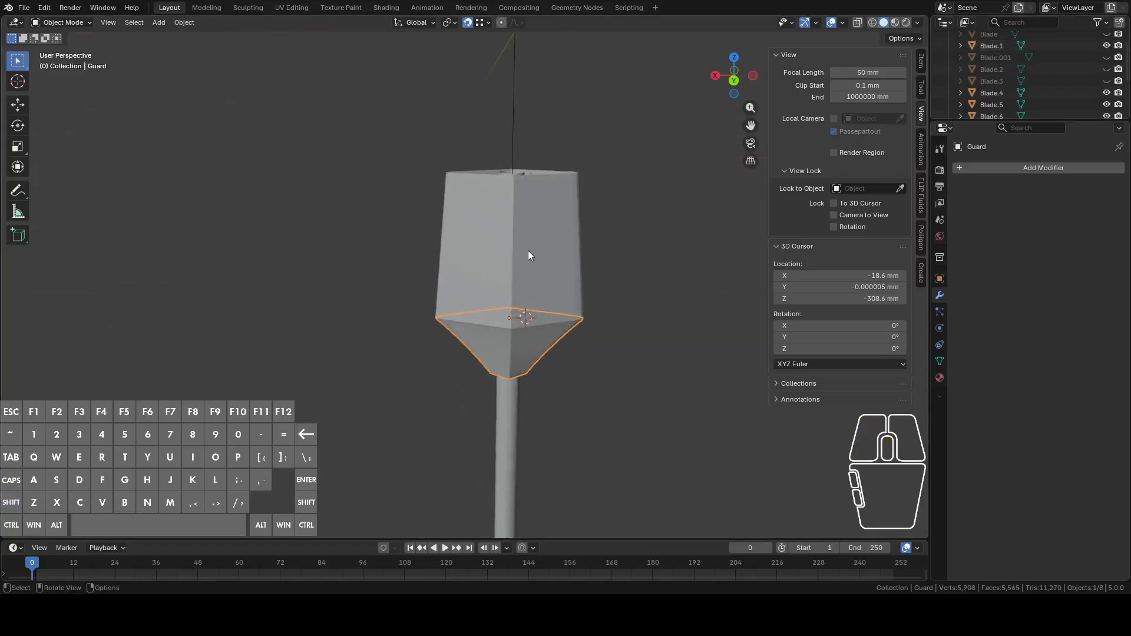
Step: Unhide Blade.001, the object holding the horizontal division lines, and rename it Blade.Cutter
click(1025, 57)
click(1106, 57)
scroll(623, 217, down, 8)
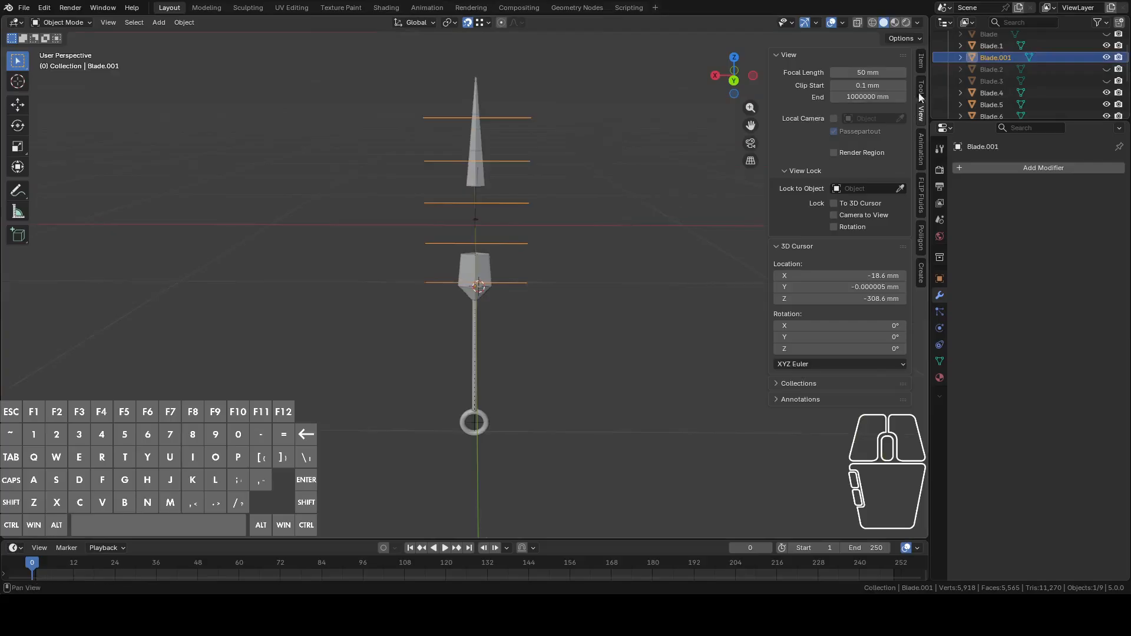
double_click(999, 57)
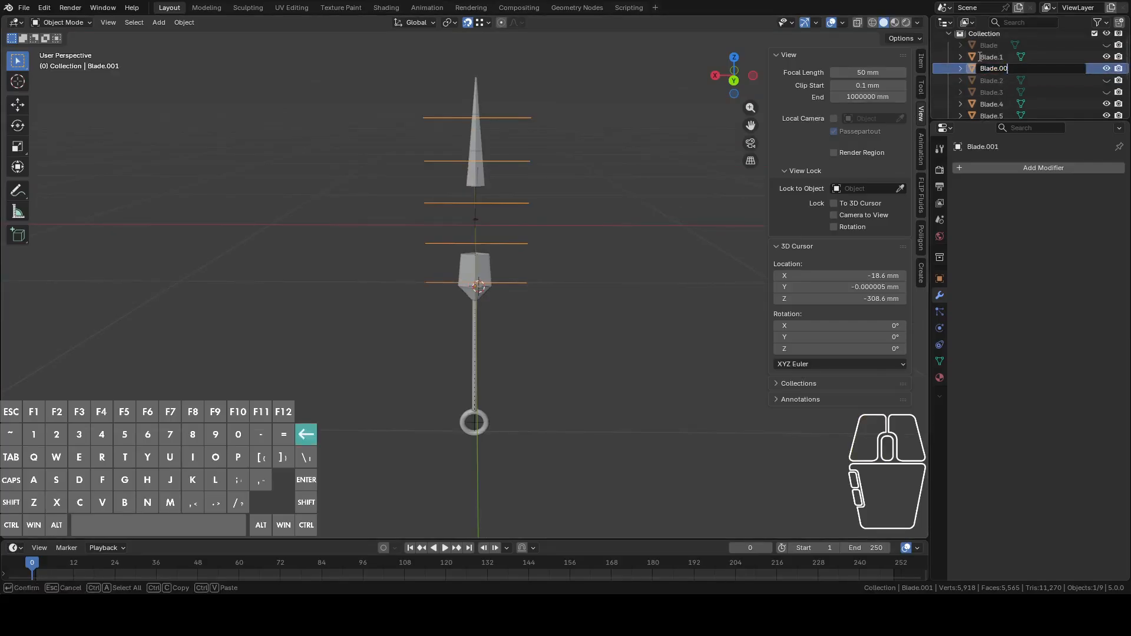
text(te)
key(Return)
Step: Unhide the original full-length Blade and rename it Blade OG
click(992, 48)
click(1105, 46)
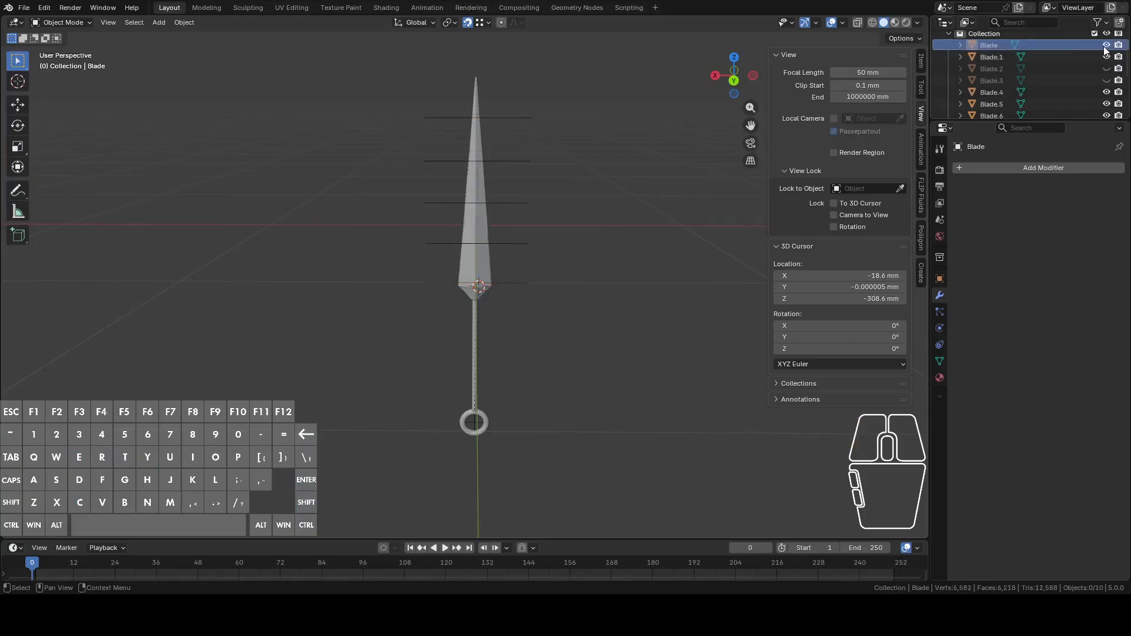
click(993, 47)
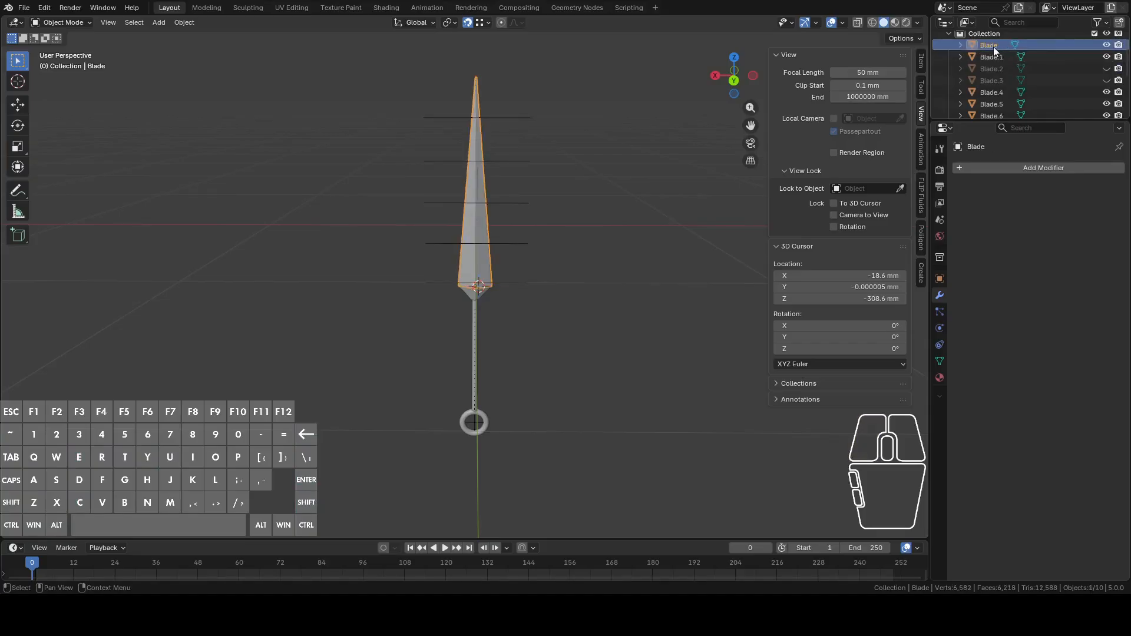
double_click(1014, 61)
text(O)
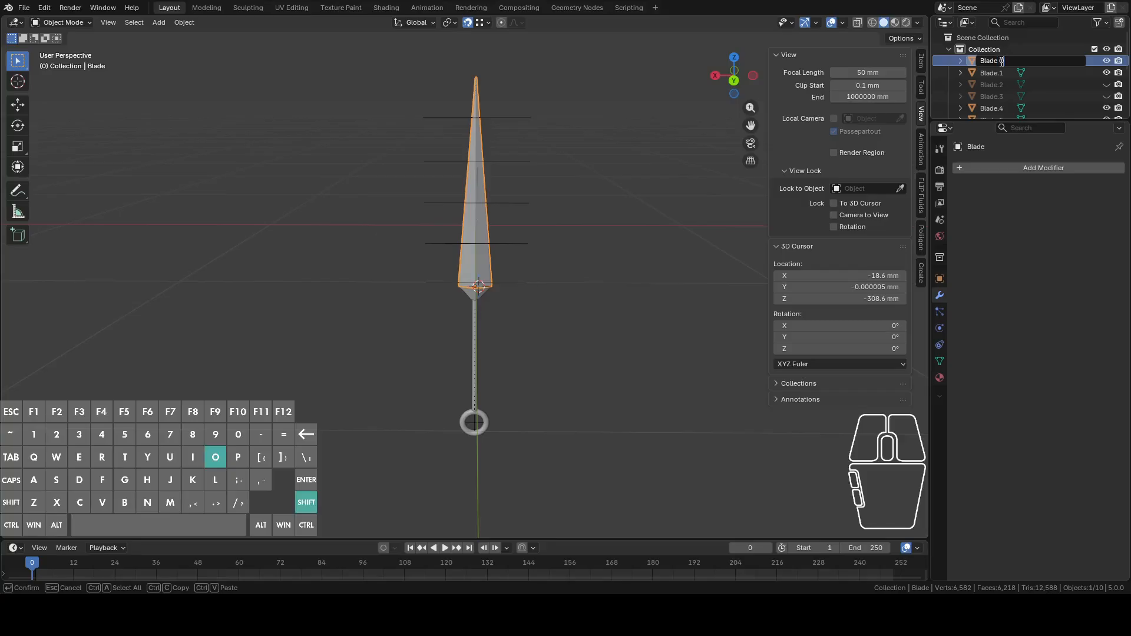
key(Return)
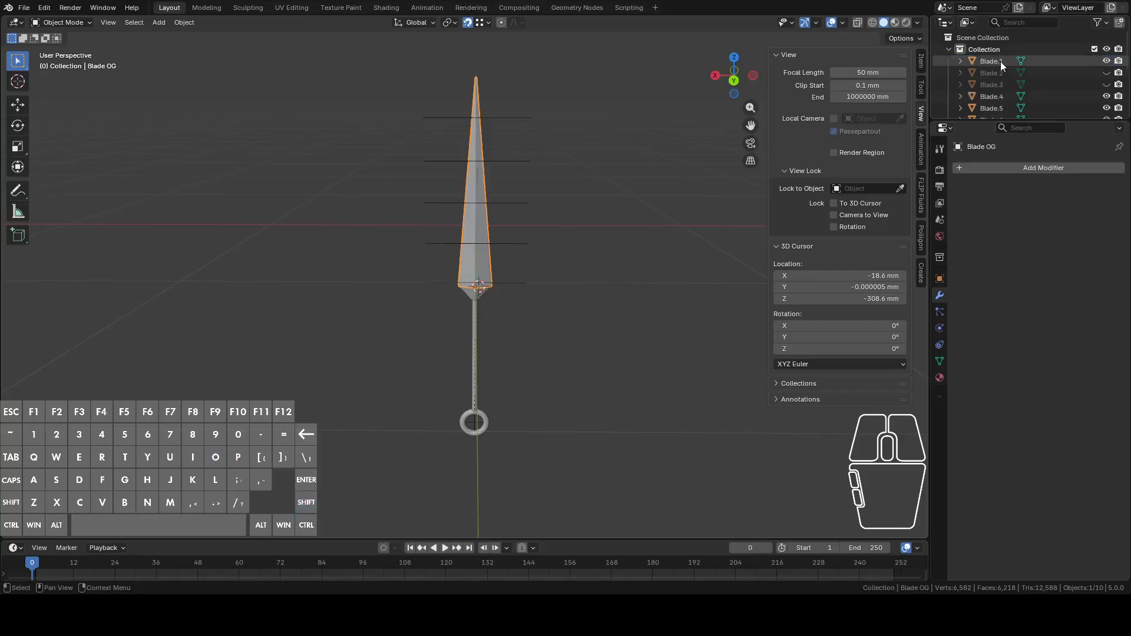
Step: Hide both the Blade.Cutter lines and the Blade OG object
scroll(583, 177, up, 3)
click(585, 190)
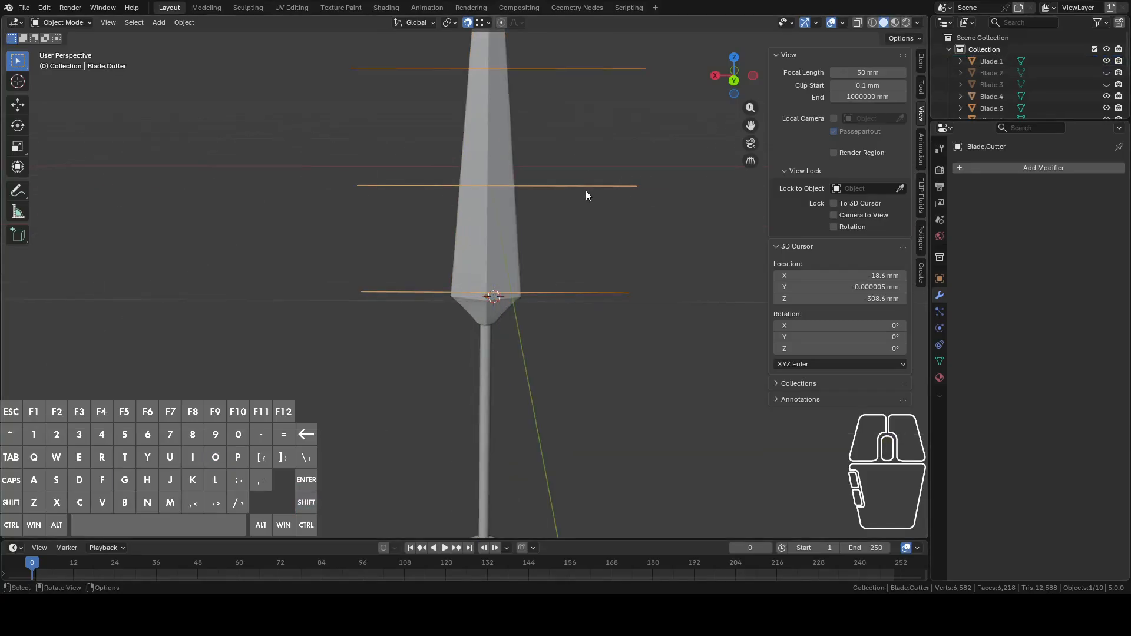
click(514, 210)
key(h)
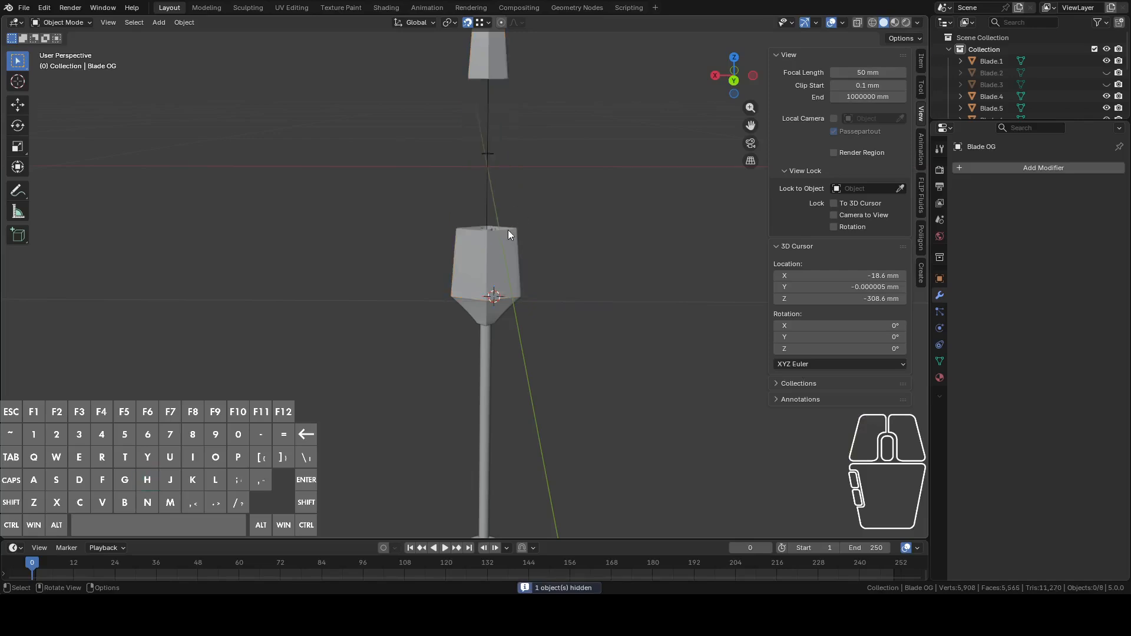
Step: Open Blade.1 and the Guard together for mesh editing with X-ray on, with the Guard as active object
click(508, 234)
scroll(557, 306, up, 5)
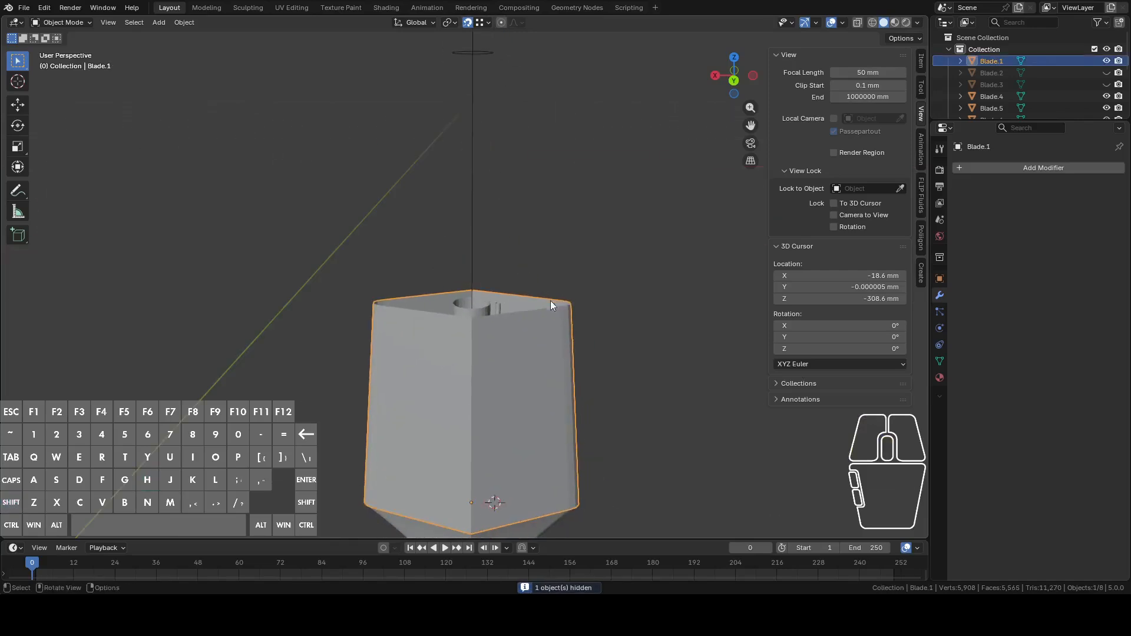
middle_drag(533, 356, 531, 408)
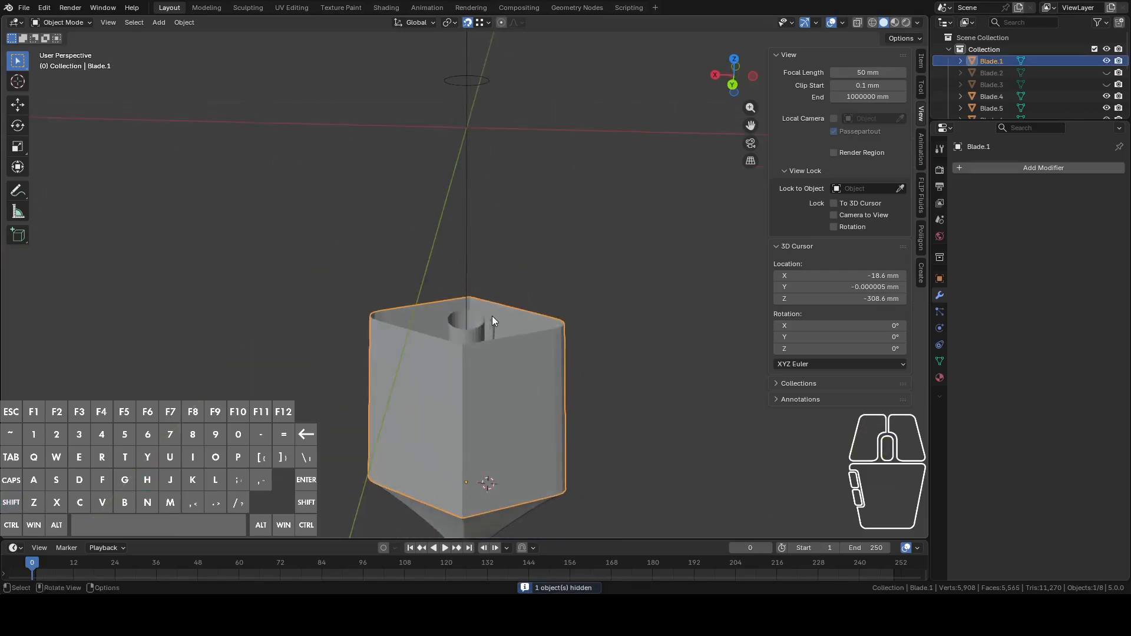
shift+scroll(507, 406, down, 5)
shift+click(495, 406)
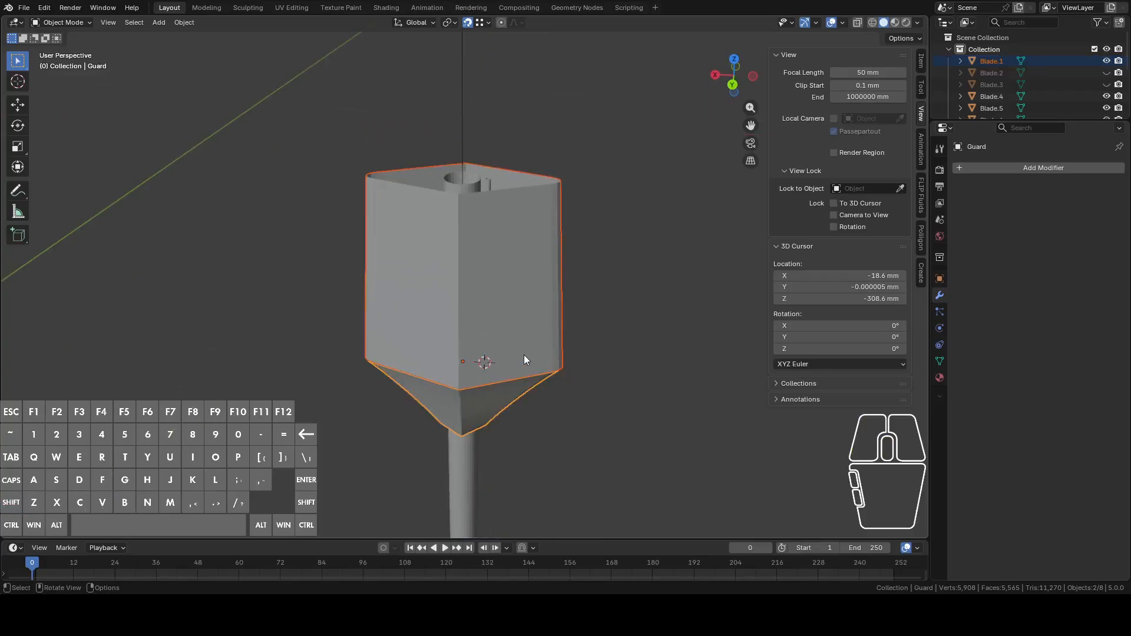
key(Tab)
click(858, 24)
shift+middle_drag(666, 377, 570, 373)
scroll(661, 242, up, 6)
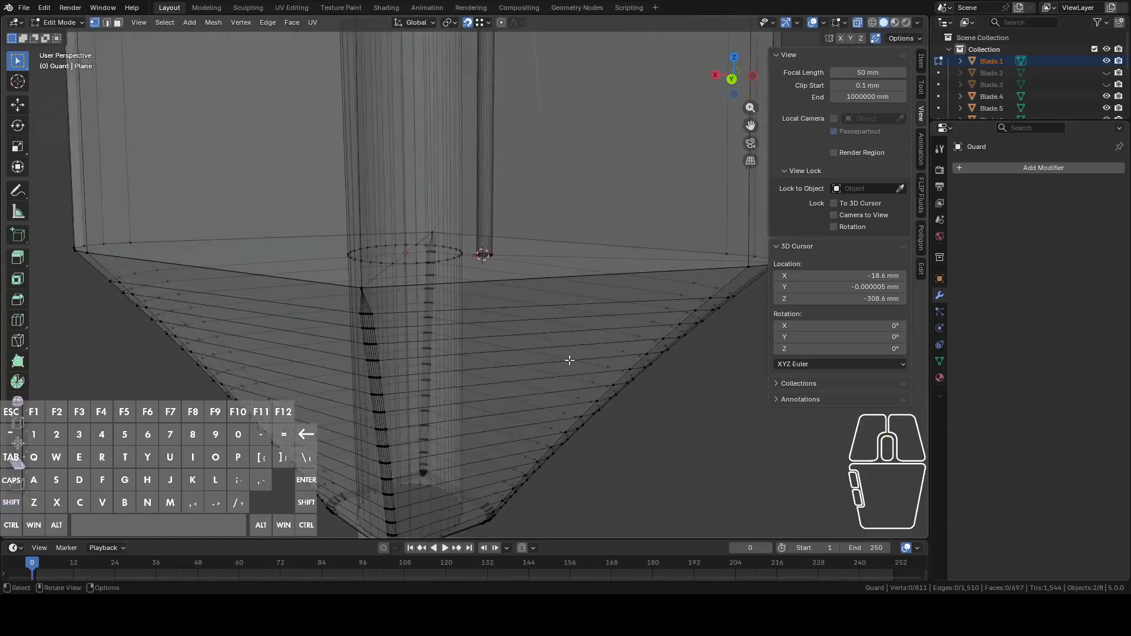
Step: Duplicate the bottom edge loop of Blade.1's small side hole in place and separate the copy into its own object
scroll(537, 275, up, 3)
alt+click(505, 242)
middle_drag(519, 257, 551, 260)
mouse_move(539, 212)
middle_down()
mouse_move(508, 208)
mouse_move(548, 217)
middle_up()
alt+shift+click(506, 206)
key(ctrl+z)
scroll(601, 276, up, 4)
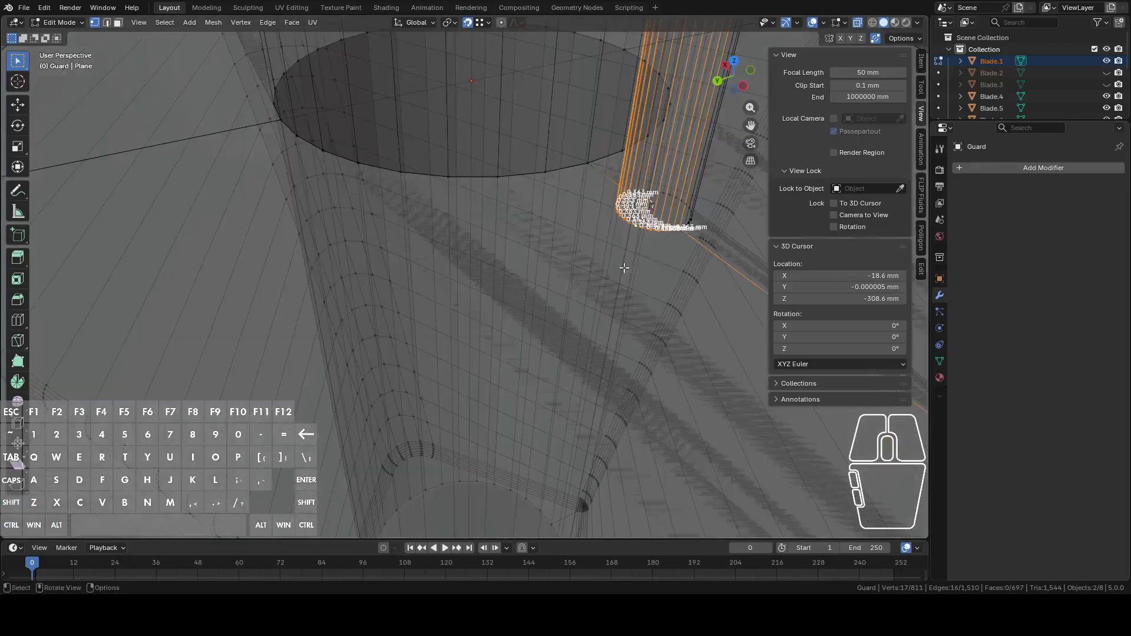
alt+shift+click(677, 200)
middle_drag(678, 199, 671, 213)
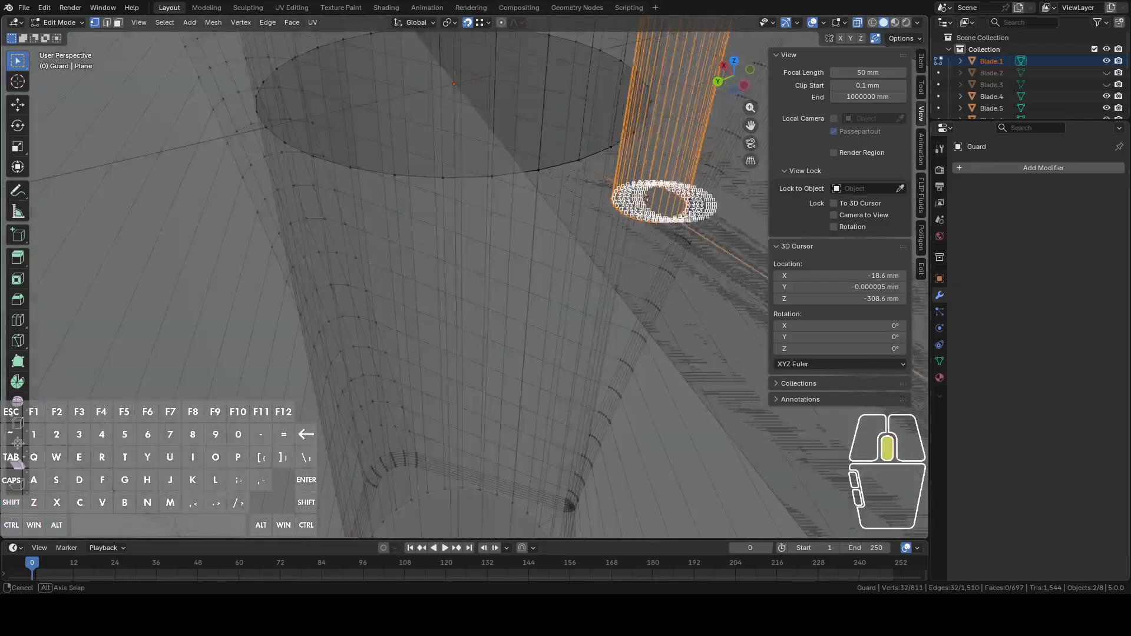
scroll(672, 214, down, 7)
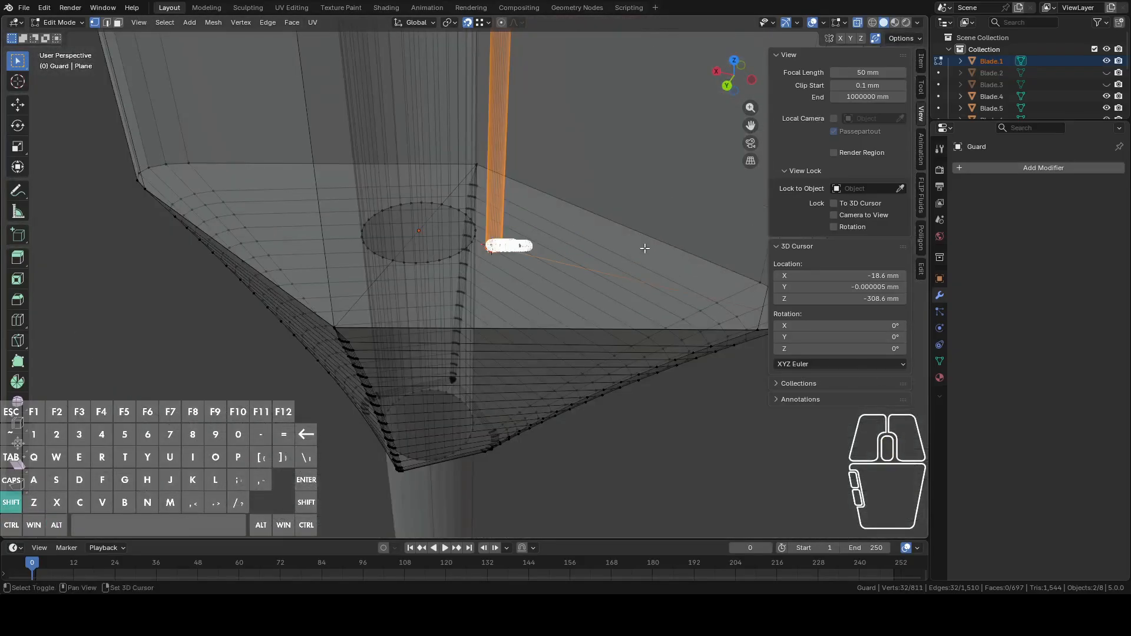
key(shift+d)
right_click(615, 249)
key(p)
click(617, 248)
key(Tab)
Step: Hide Blade.1 and join the separated small hole loop into the Guard object
click(620, 161)
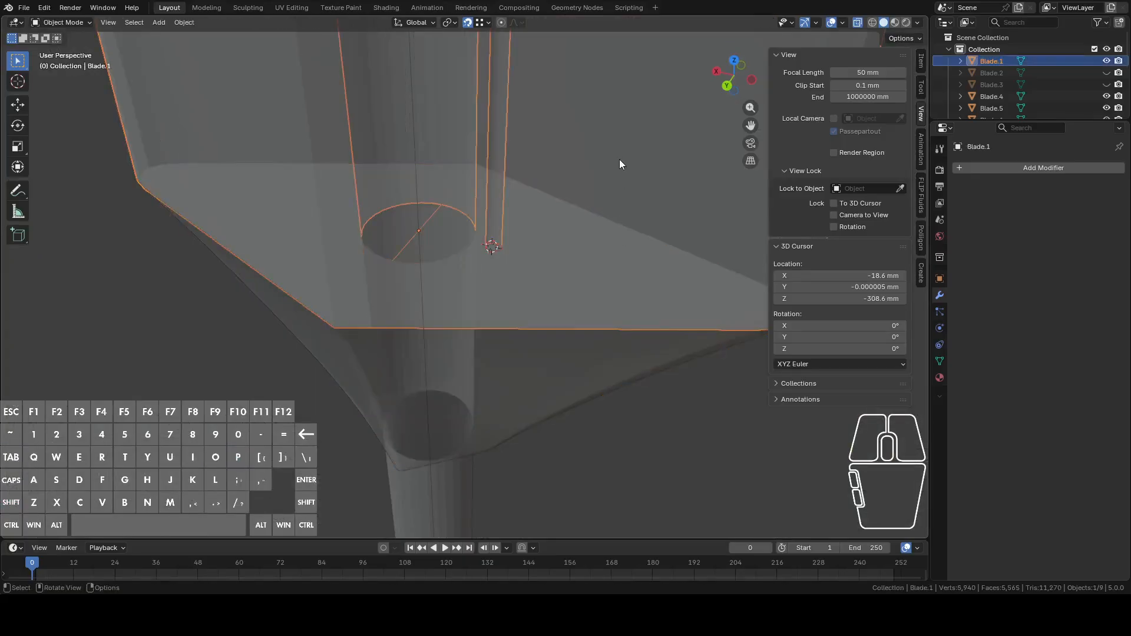
scroll(582, 202, down, 3)
key(h)
click(485, 256)
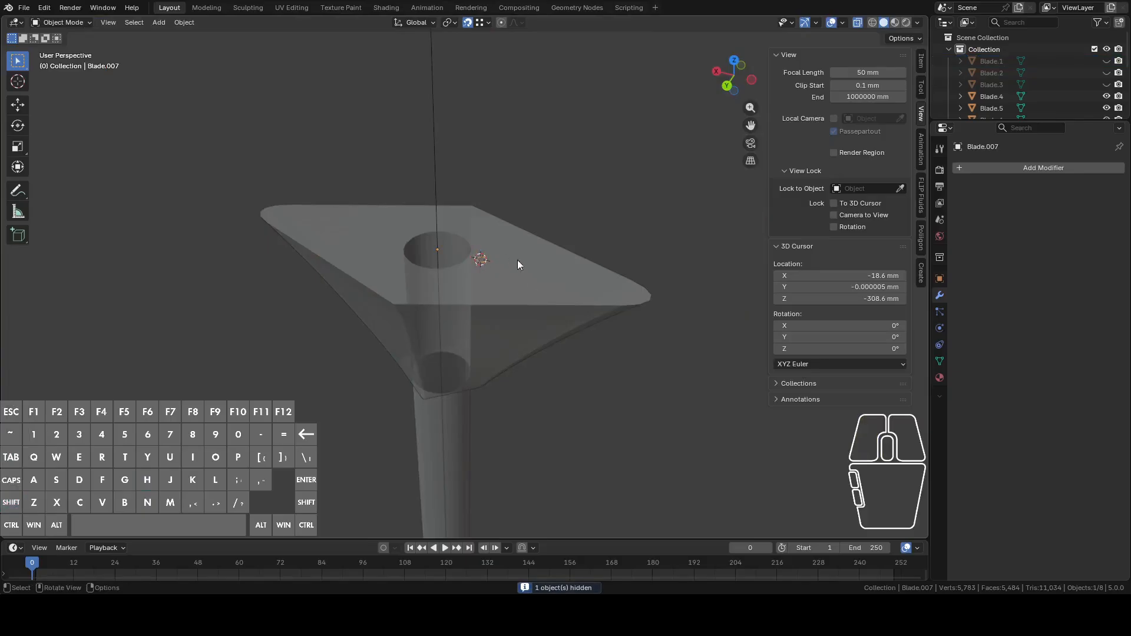
shift+click(557, 304)
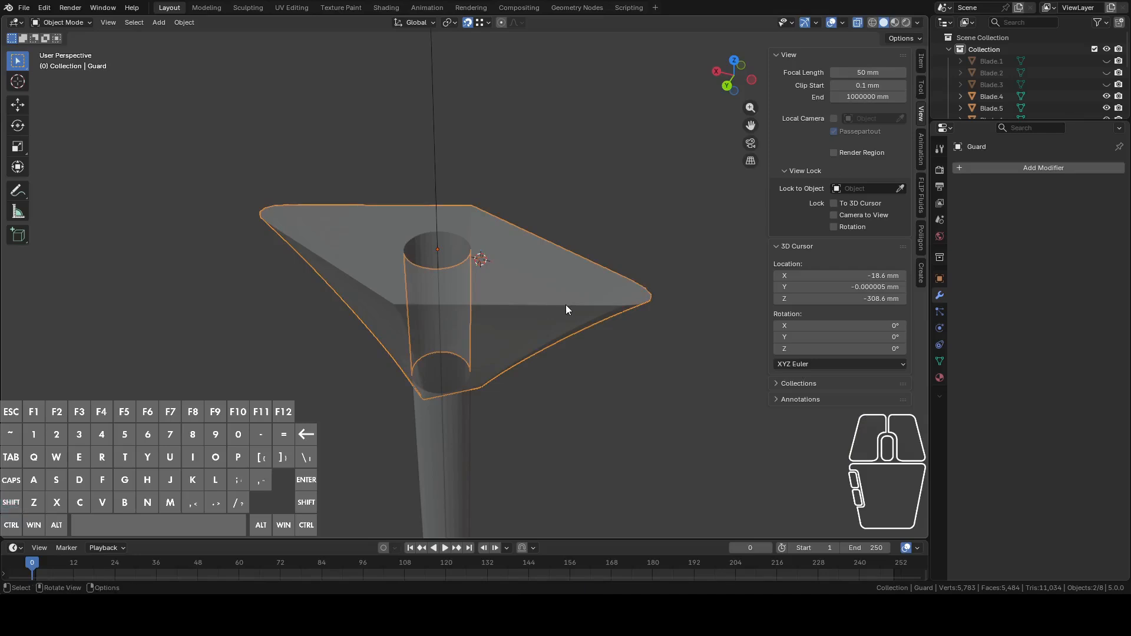
key(ctrl+j)
Step: Open the Guard for mesh editing, turn X-ray off and delete the top face surrounding the small hole loop
middle_drag(535, 298, 585, 283)
key(Tab)
scroll(588, 310, up, 8)
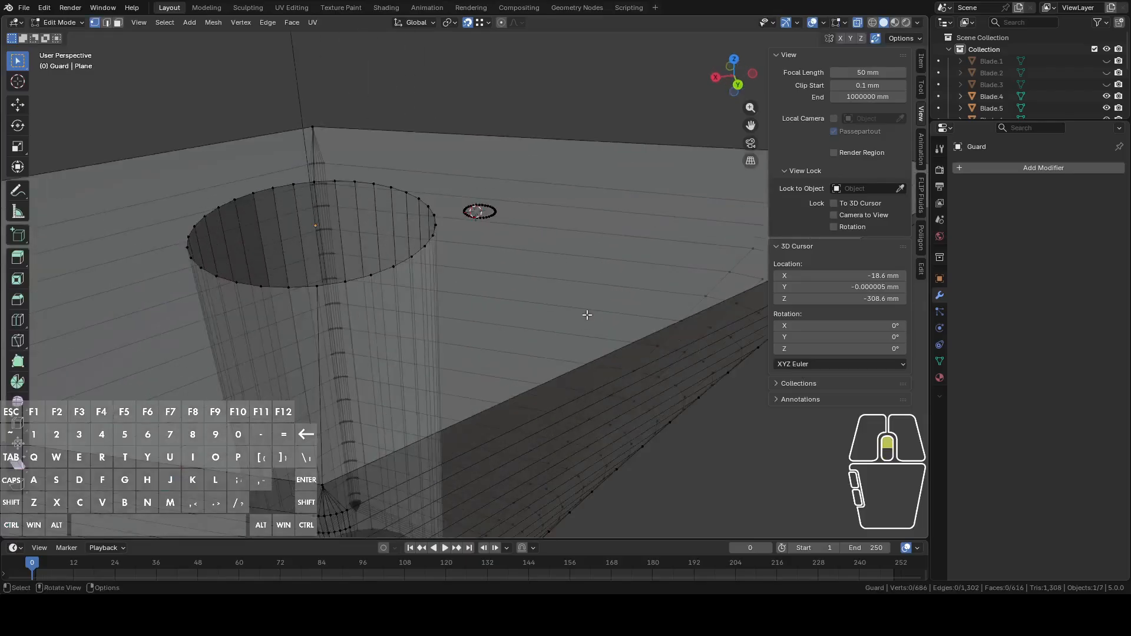
scroll(566, 262, down, 2)
click(541, 221)
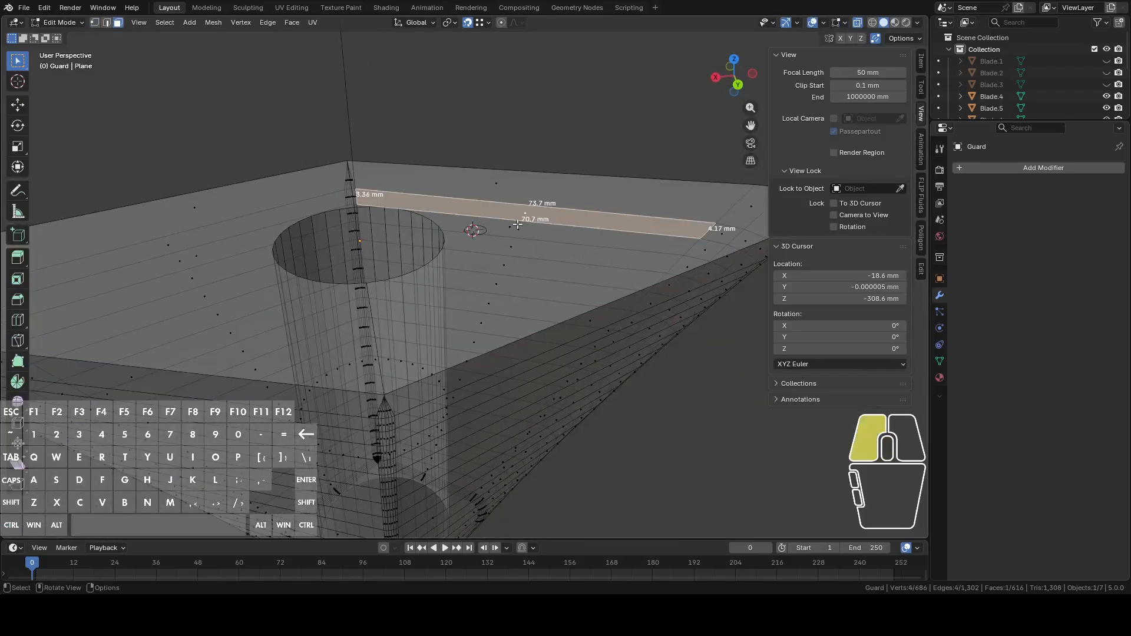
click(857, 22)
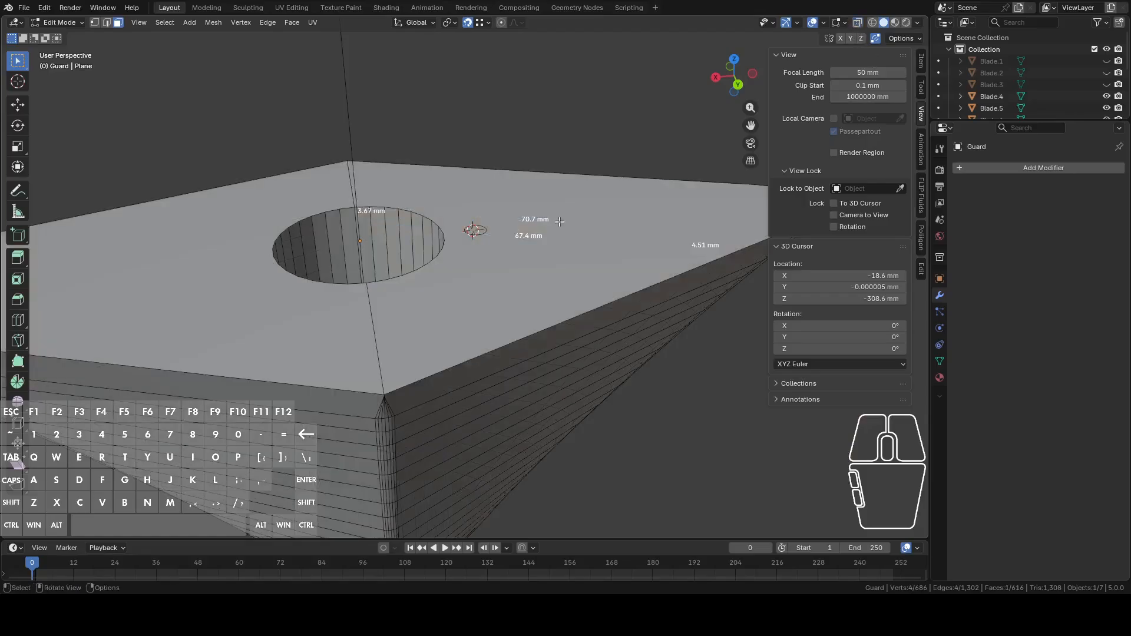
click(539, 221)
key(x)
click(529, 222)
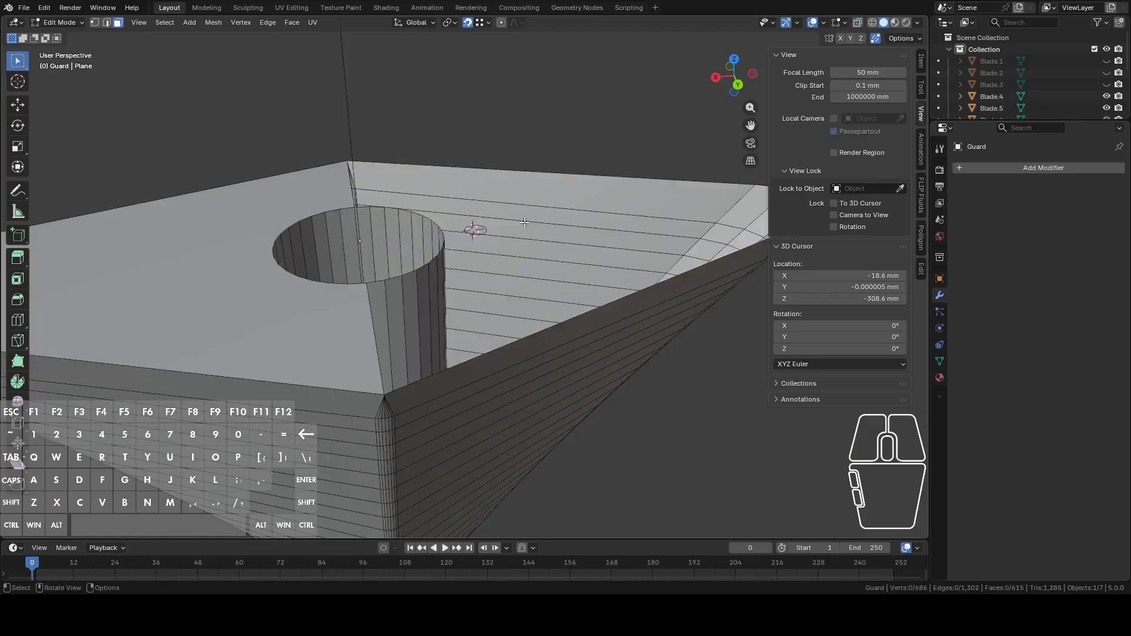
Step: Connect the small hole loop with edges to the large hole's rim and to the Guard's outer end
scroll(524, 223, up, 2)
mouse_move(519, 225)
middle_down()
mouse_move(551, 215)
mouse_move(538, 219)
middle_up()
shift+click(346, 235)
shift+click(353, 216)
key(f)
middle_drag(352, 217, 401, 160)
Step: Fill the back part of the Guard's top opening, bounded by the outer edge, large hole rim and small loop's back half
alt+click(398, 158)
alt+click(395, 168)
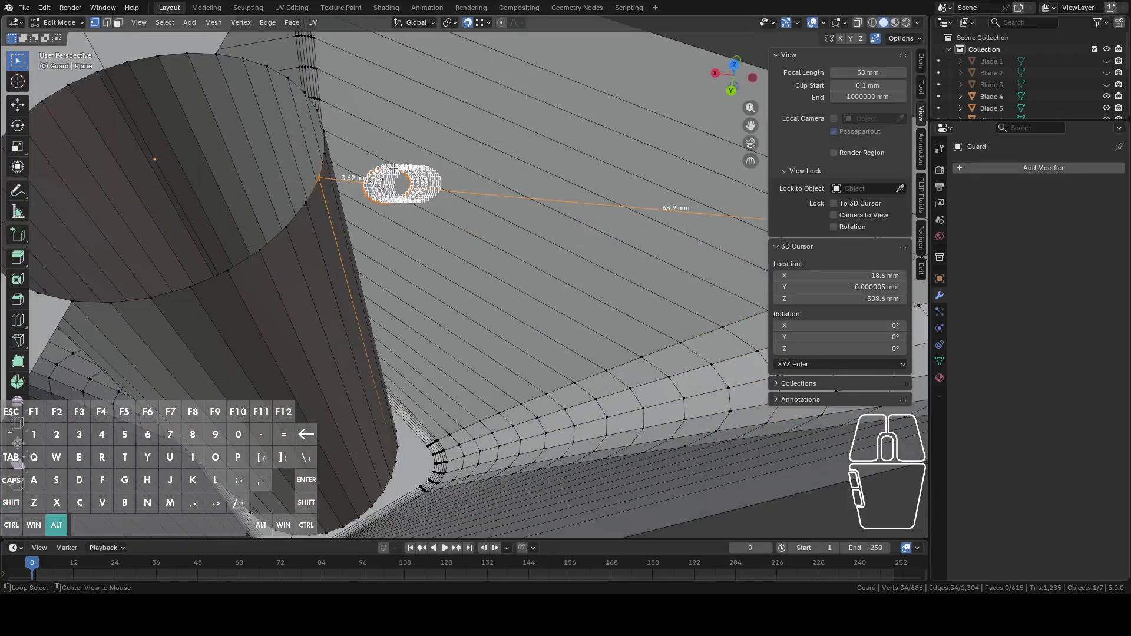
alt+shift+click(322, 154)
scroll(335, 170, down, 6)
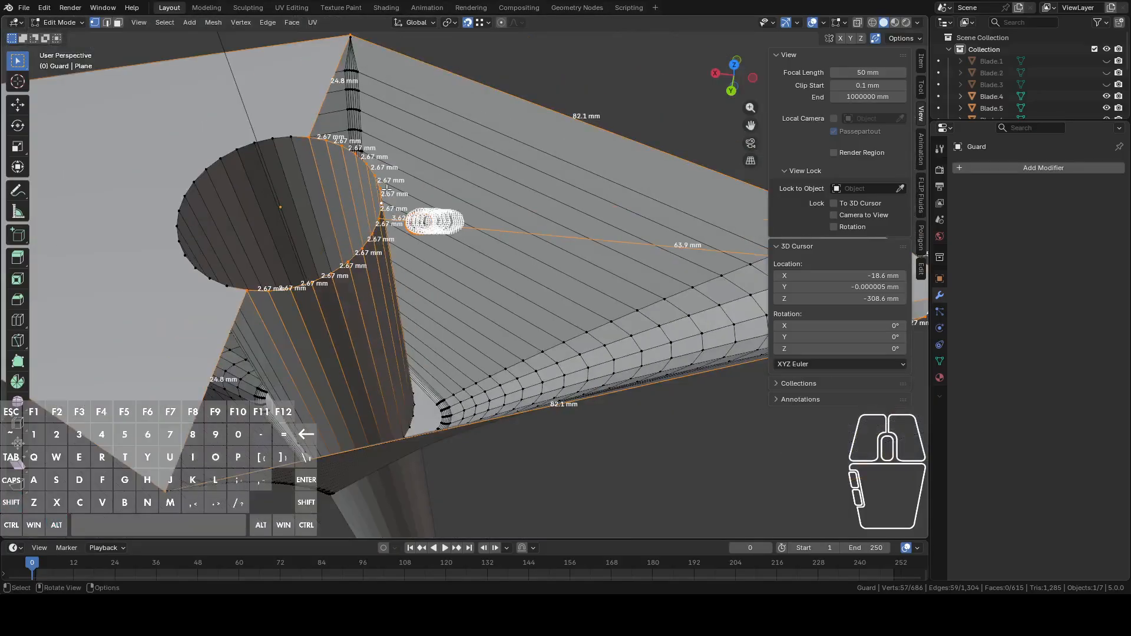
scroll(429, 257, up, 5)
key(c)
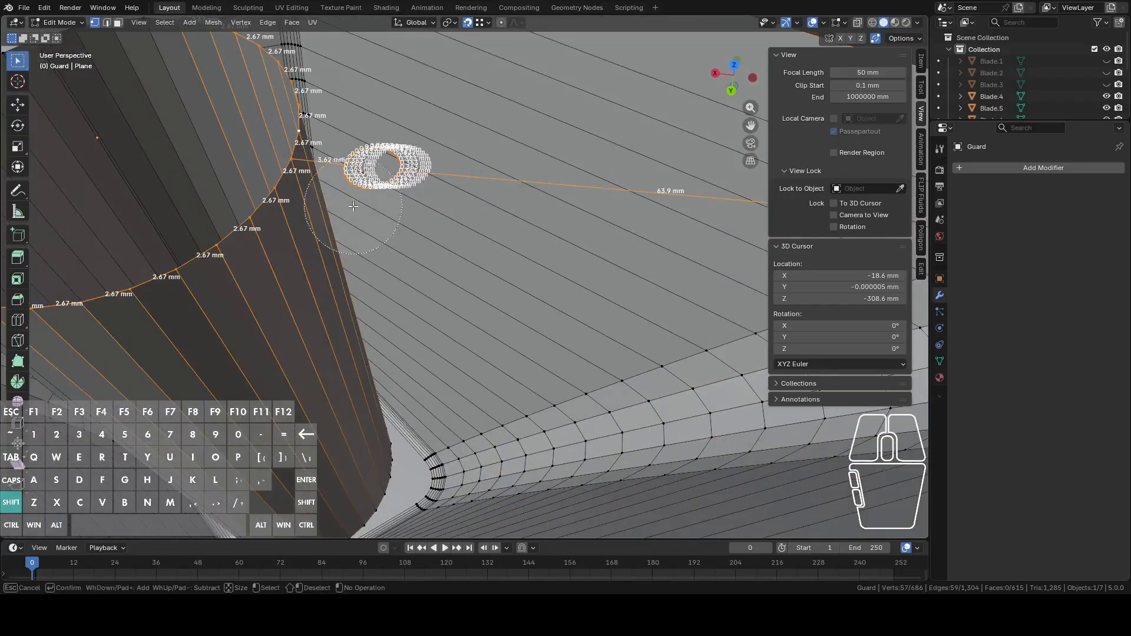
right_click(352, 216)
key(c)
shift+click(347, 215)
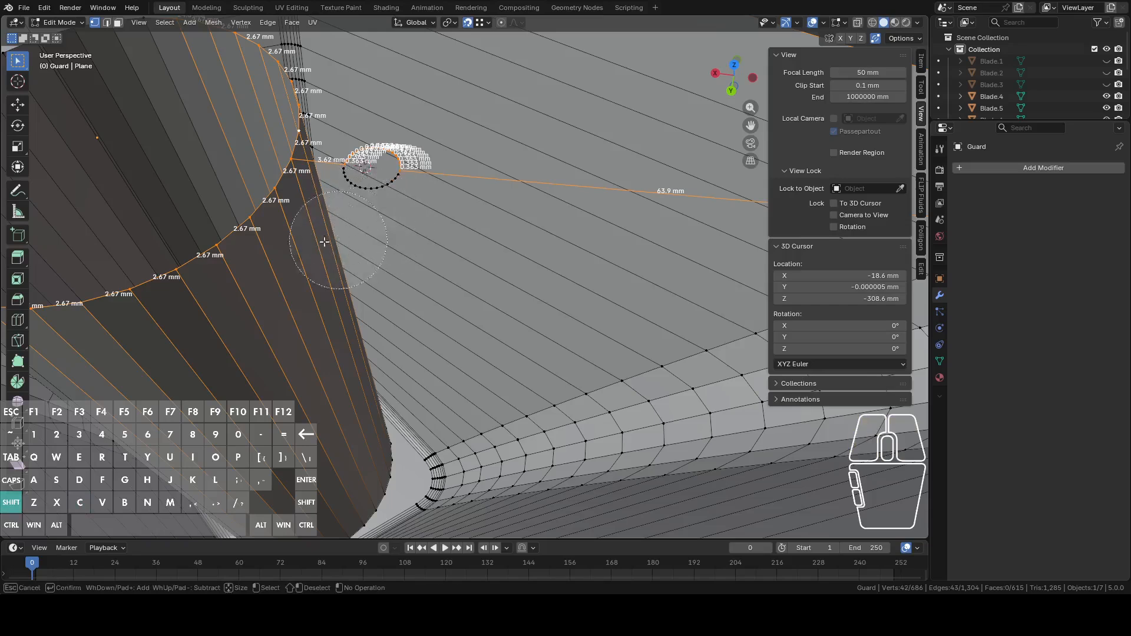
shift+drag(260, 227, 189, 283)
right_click(191, 284)
scroll(250, 296, down, 5)
scroll(250, 296, down, 2)
key(c)
mouse_move(362, 327)
shift+mouse_down()
mouse_move(518, 377)
mouse_move(733, 341)
mouse_move(737, 327)
shift+mouse_up()
right_click(738, 327)
key(f)
Step: Fill the remaining front part of the Guard's top opening around the small hole loop's front half
scroll(411, 242, up, 6)
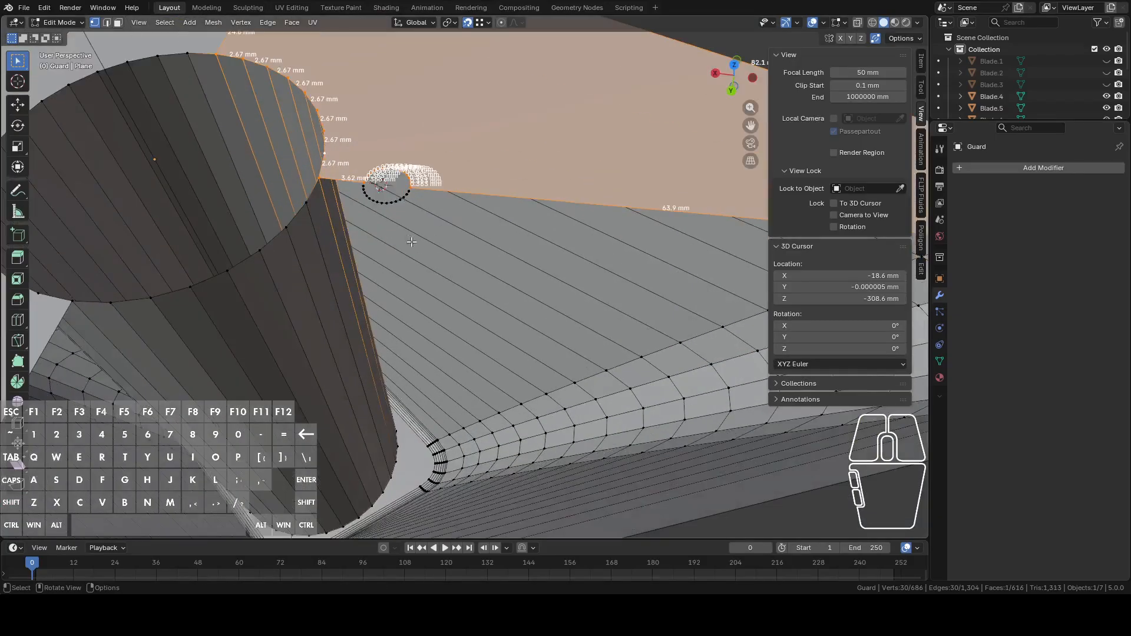
alt+click(389, 203)
middle_drag(389, 208, 389, 265)
middle_drag(251, 337, 463, 283)
alt+shift+click(250, 305)
key(f)
Step: Extrude the complete small hole loop straight down along Z into the Guard, stopping above its underside, with X-ray on
scroll(464, 282, up, 4)
shift+middle_drag(362, 250, 448, 304)
scroll(448, 304, up, 2)
alt+click(474, 271)
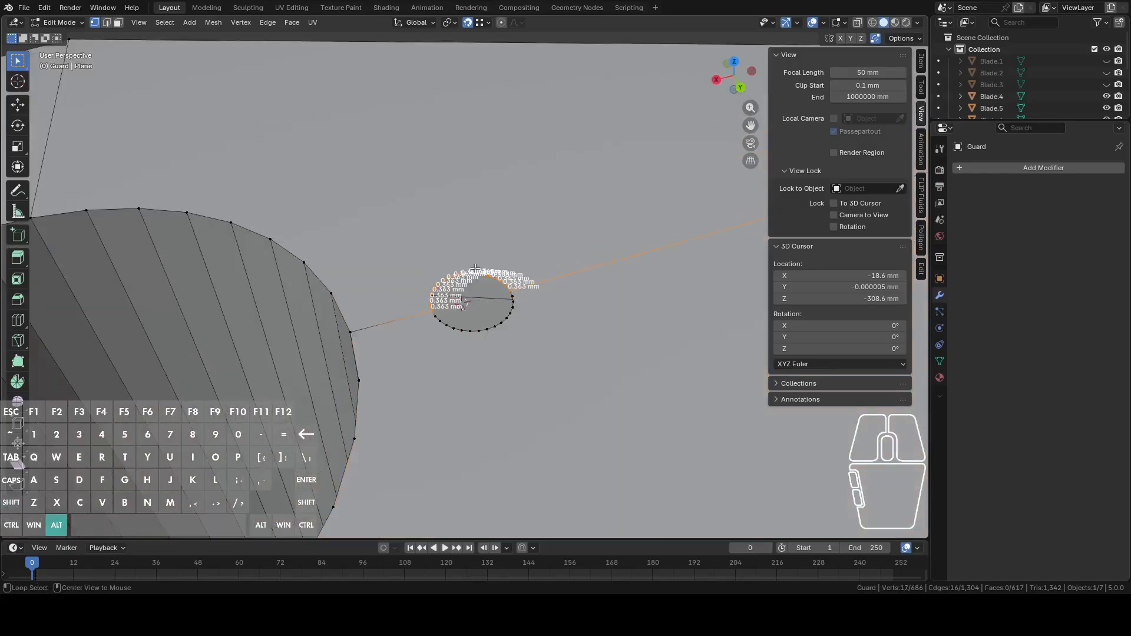
alt+shift+click(496, 324)
middle_drag(496, 324, 735, 229)
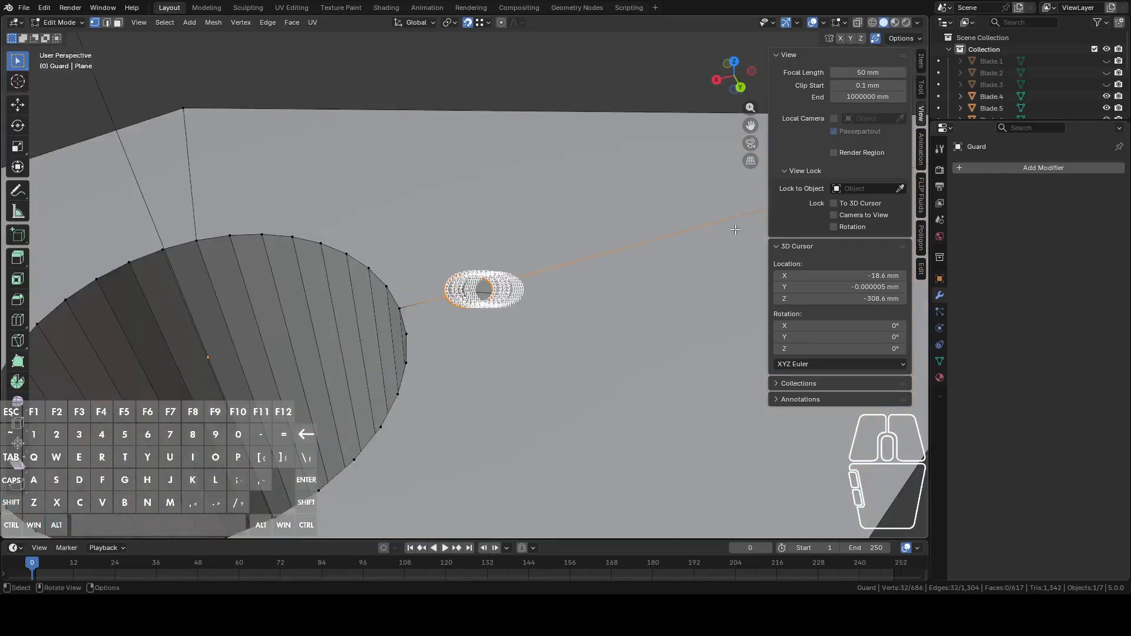
click(741, 89)
click(857, 22)
scroll(575, 233, down, 5)
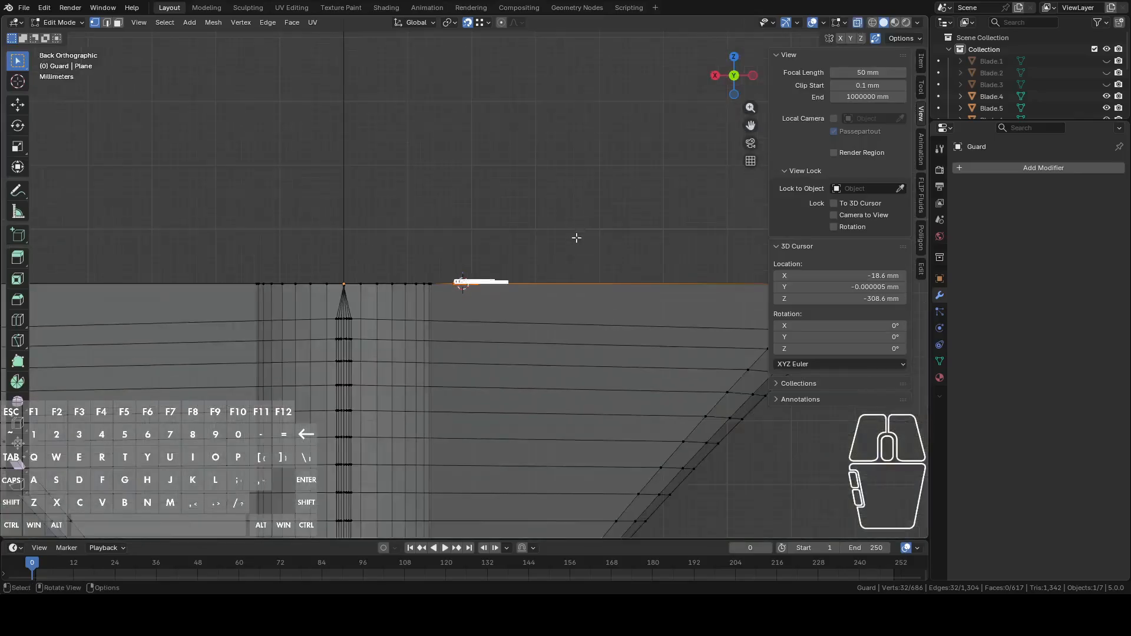
shift+middle_drag(591, 369, 613, 260)
key(e)
key(z)
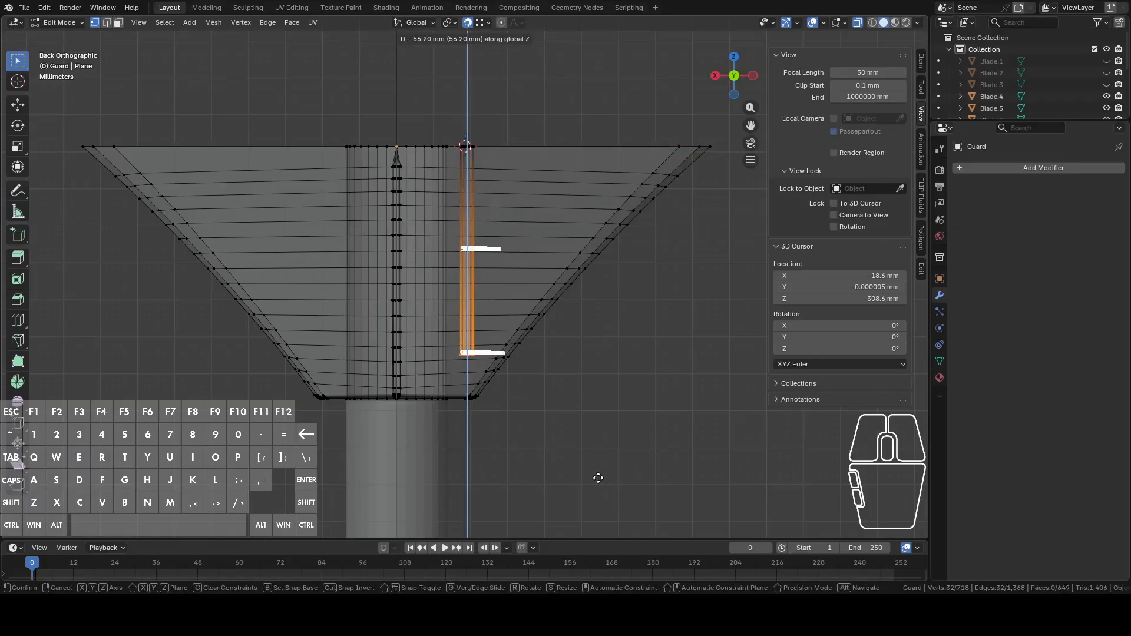
click(605, 457)
Step: Cap the extruded hole's bottom loop with a face and poke that face into a fan
middle_drag(567, 399, 561, 226)
key(f)
scroll(548, 253, up, 4)
key(3)
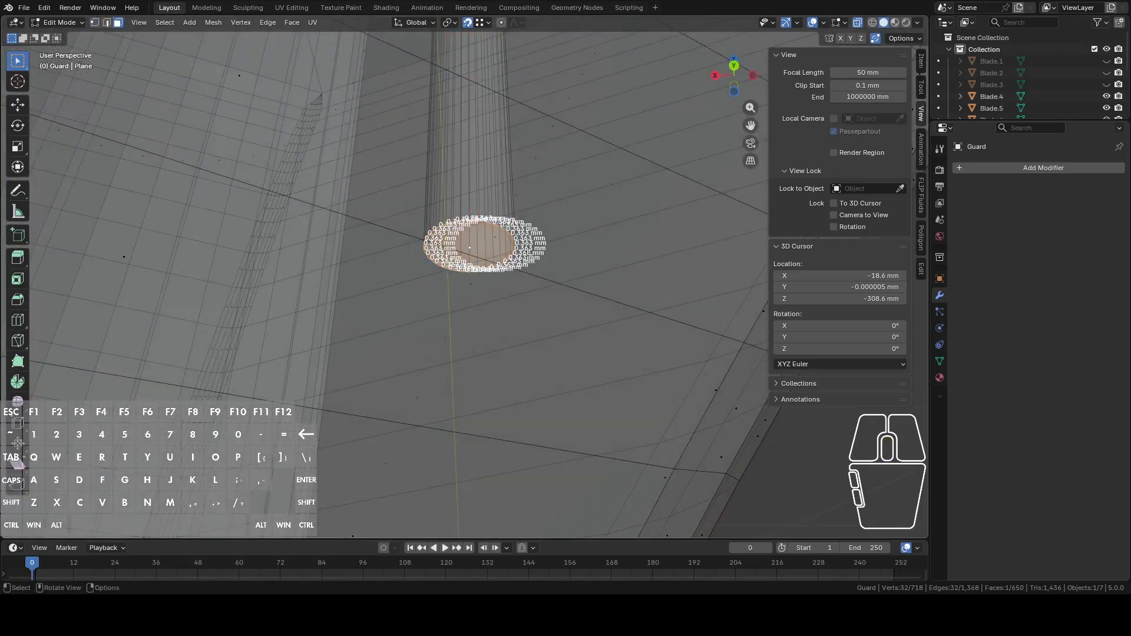
right_click(527, 256)
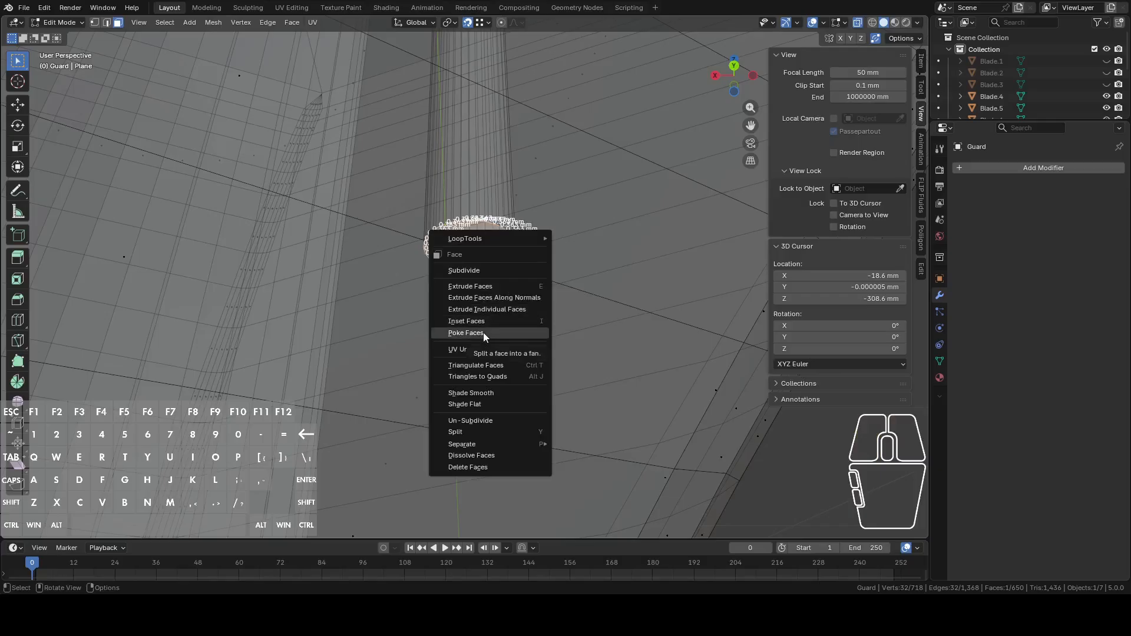
click(483, 332)
Step: Move the fan's centre vertex down about 2.86 mm along Z to give the hole a pointed tip, and return to Object Mode
key(1)
click(475, 258)
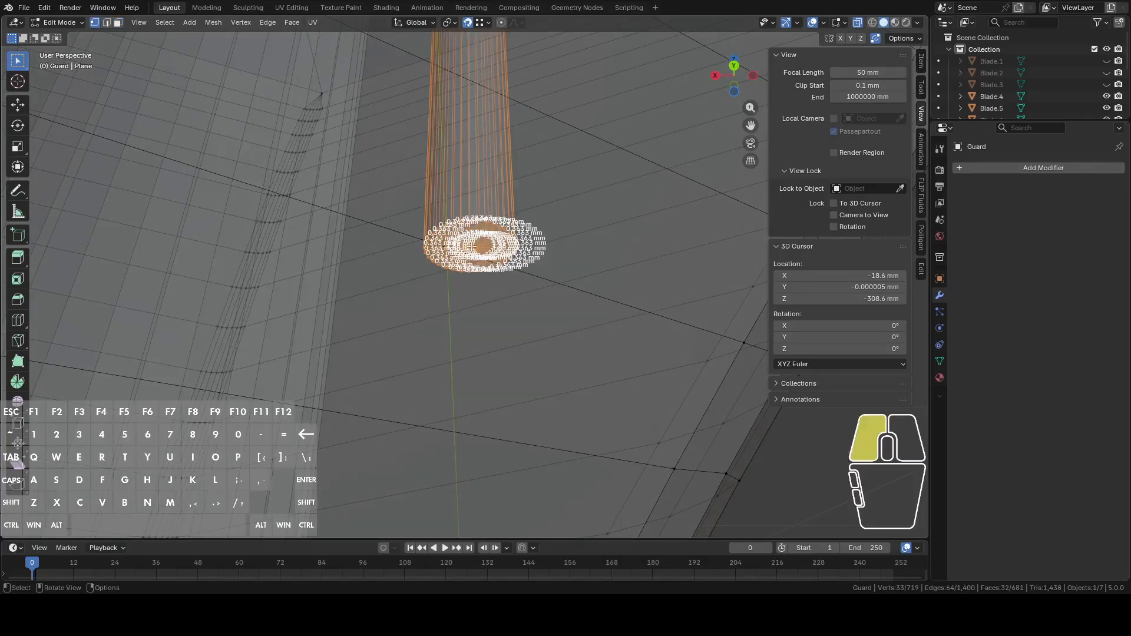
key(g)
key(z)
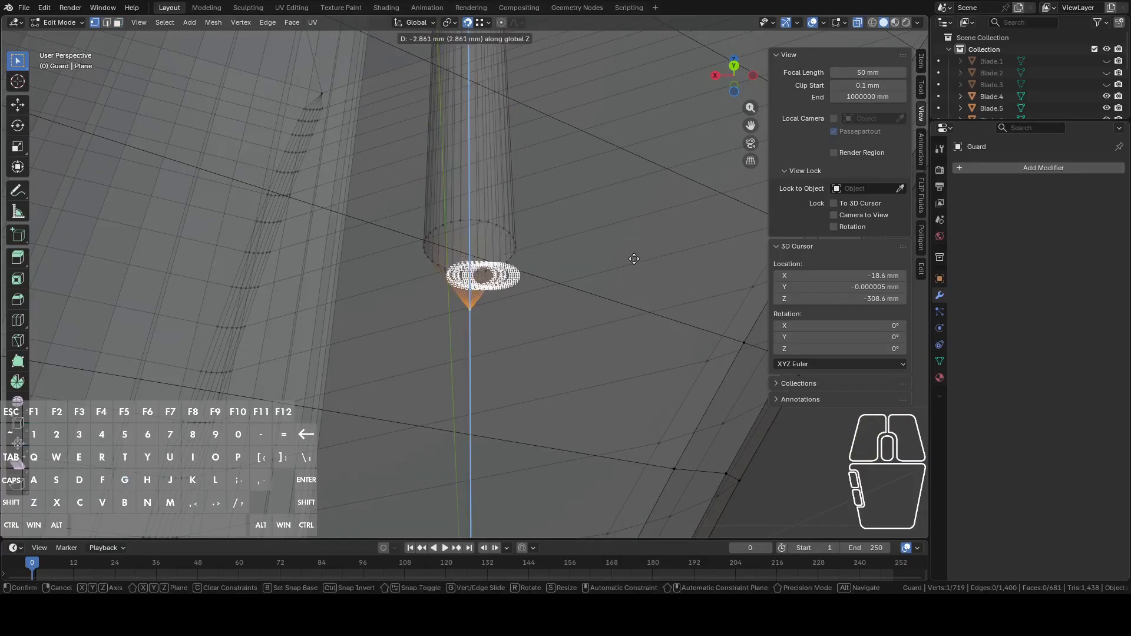
click(635, 257)
click(734, 67)
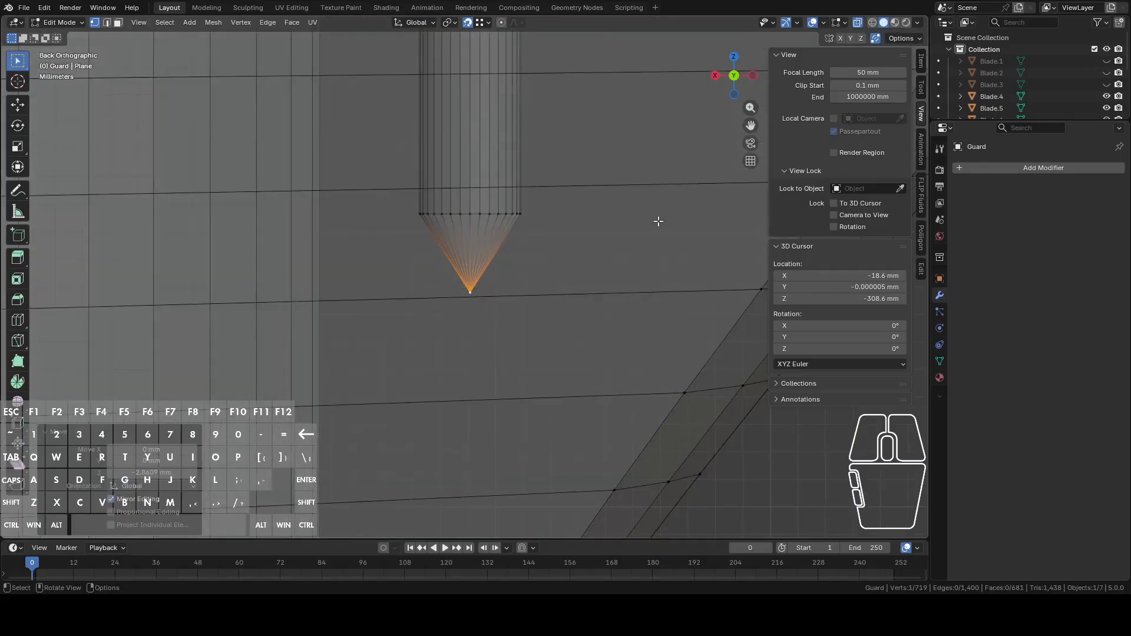
scroll(642, 222, up, 4)
scroll(628, 220, down, 3)
middle_drag(608, 222, 487, 203)
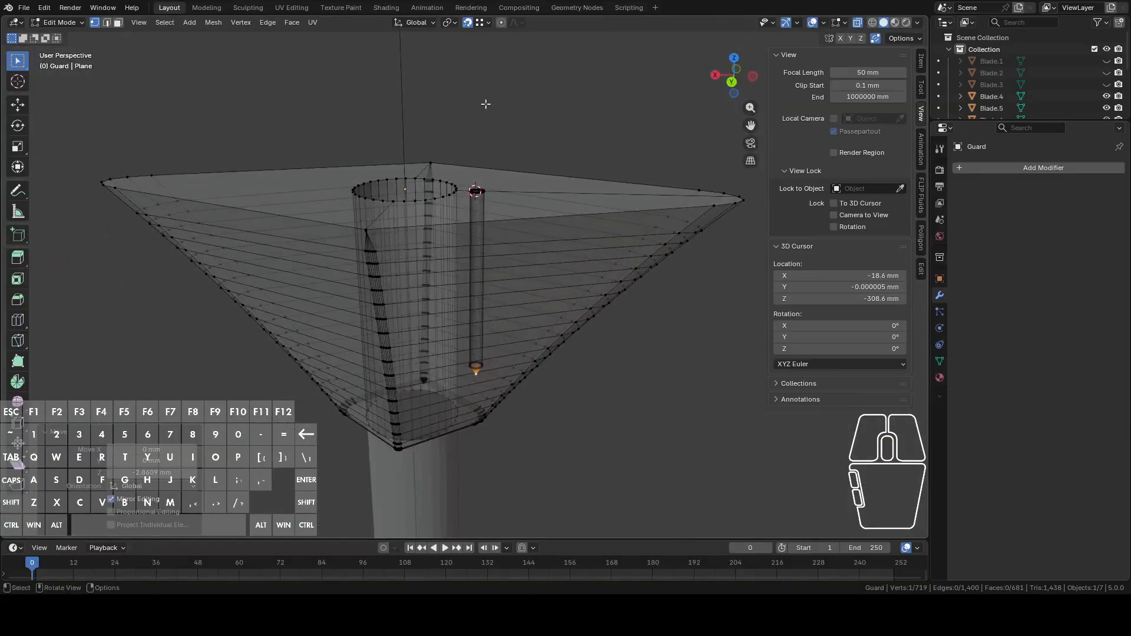
middle_drag(496, 54, 567, 142)
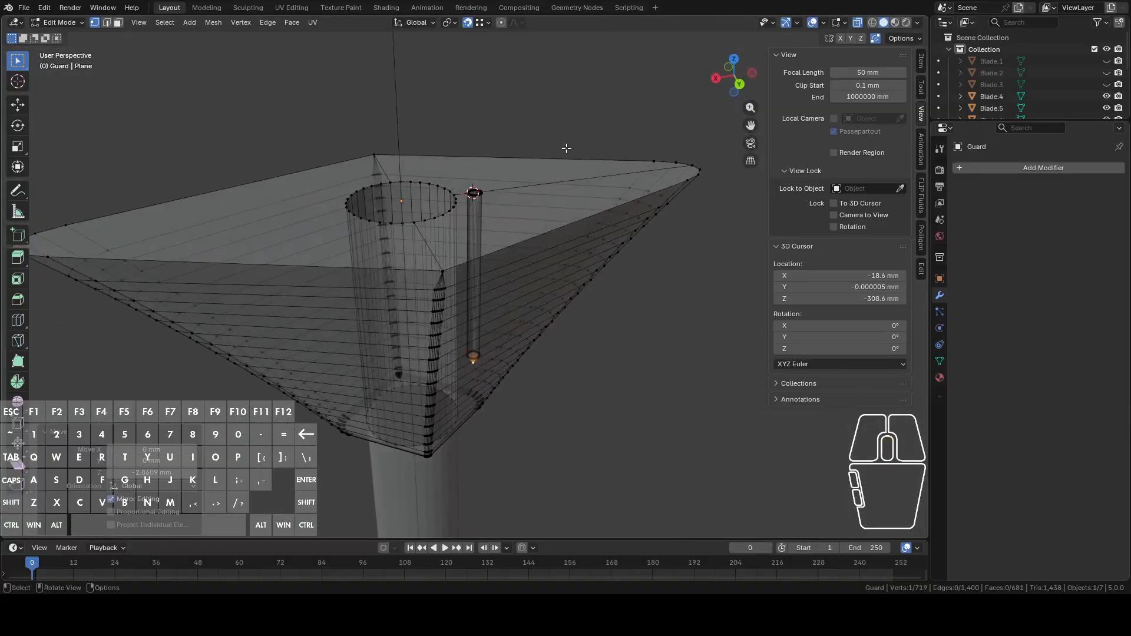
key(Tab)
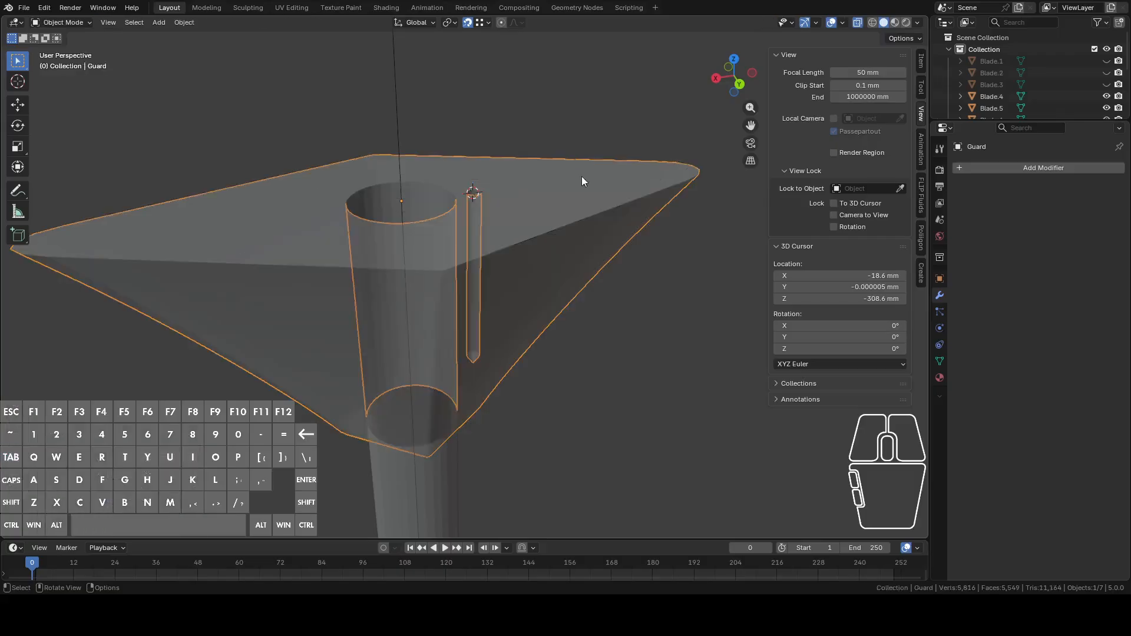
Step: Hide the Guard, show Blade.1 and open it for mesh editing with X-ray off
scroll(1075, 90, down, 3)
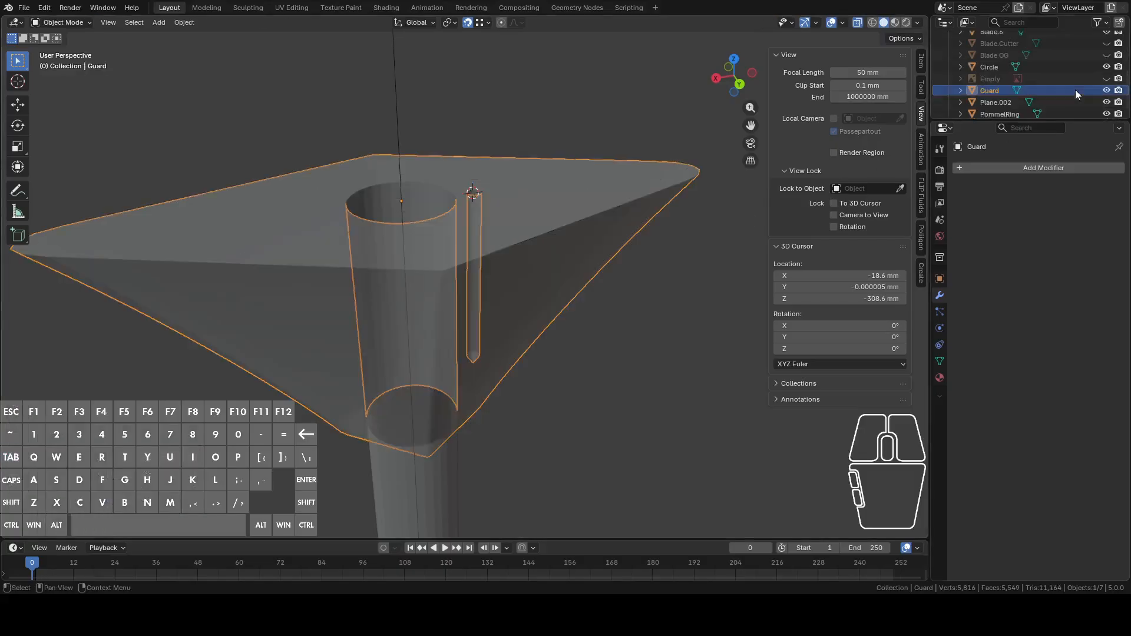
click(1105, 90)
scroll(1101, 95, up, 4)
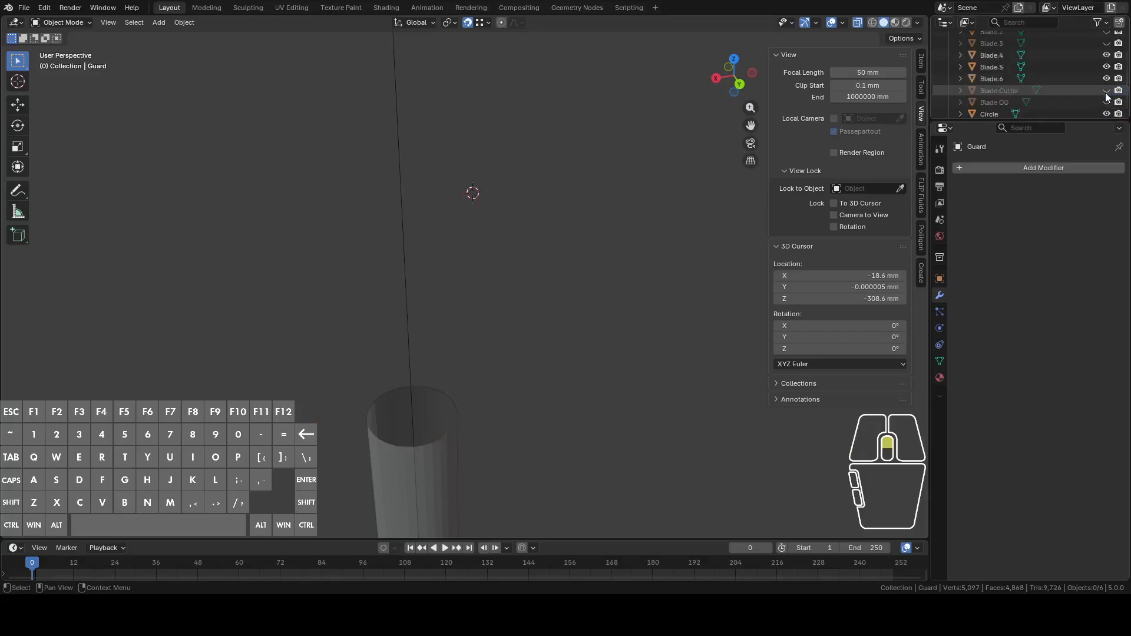
click(1100, 62)
click(514, 183)
middle_drag(514, 183, 581, 140)
key(Tab)
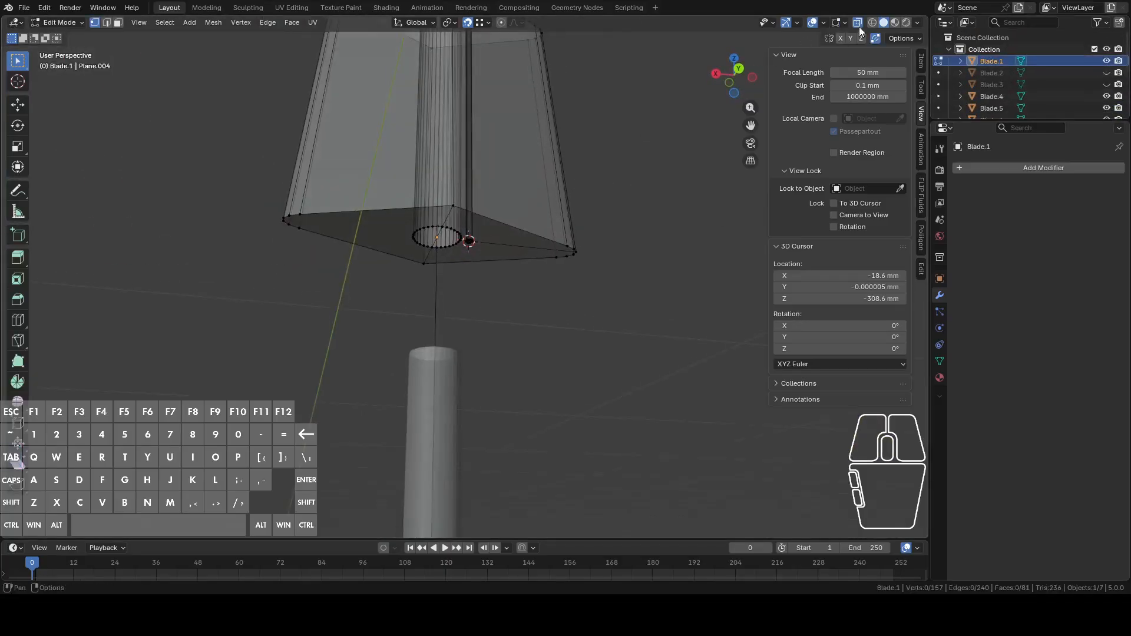
click(857, 23)
Step: Add bridging edges across Blade.1's open top at the small hole's rim and between the large hole's rim and the adjacent outer corner
scroll(573, 361, up, 5)
middle_drag(588, 361, 634, 315)
shift+middle_drag(642, 274, 425, 300)
middle_drag(425, 300, 475, 259)
scroll(474, 260, up, 5)
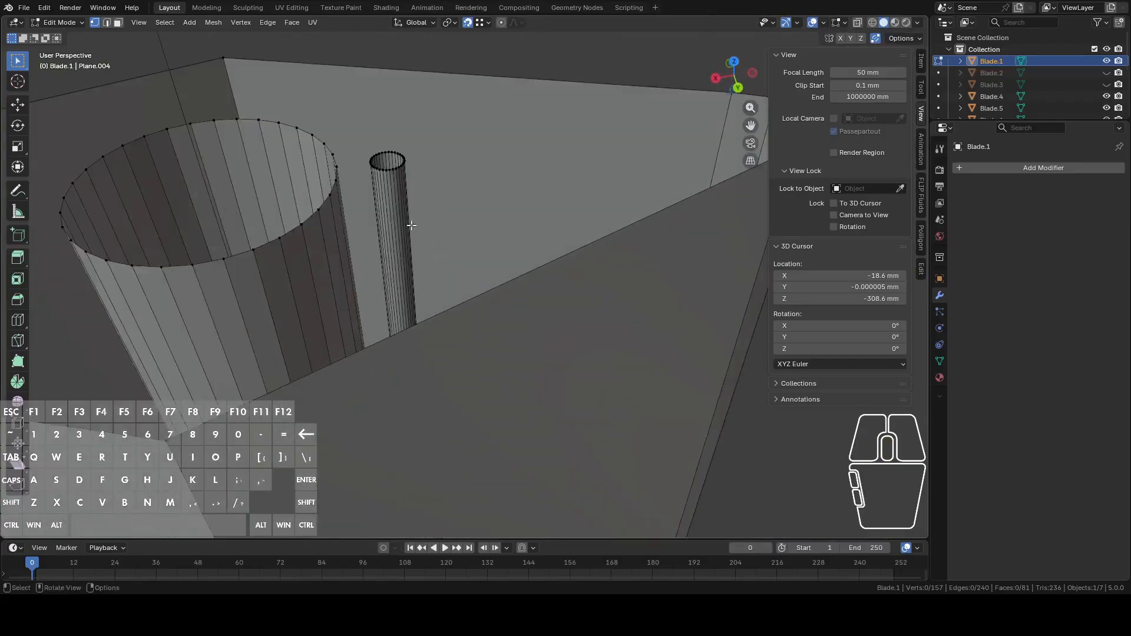
shift+middle_drag(411, 225, 500, 271)
scroll(517, 218, up, 4)
click(508, 192)
middle_drag(508, 192, 534, 246)
scroll(593, 261, down, 6)
shift+middle_drag(267, 295, 369, 276)
shift+click(403, 357)
click(342, 200)
shift+click(327, 156)
key(f)
middle_drag(312, 188, 406, 192)
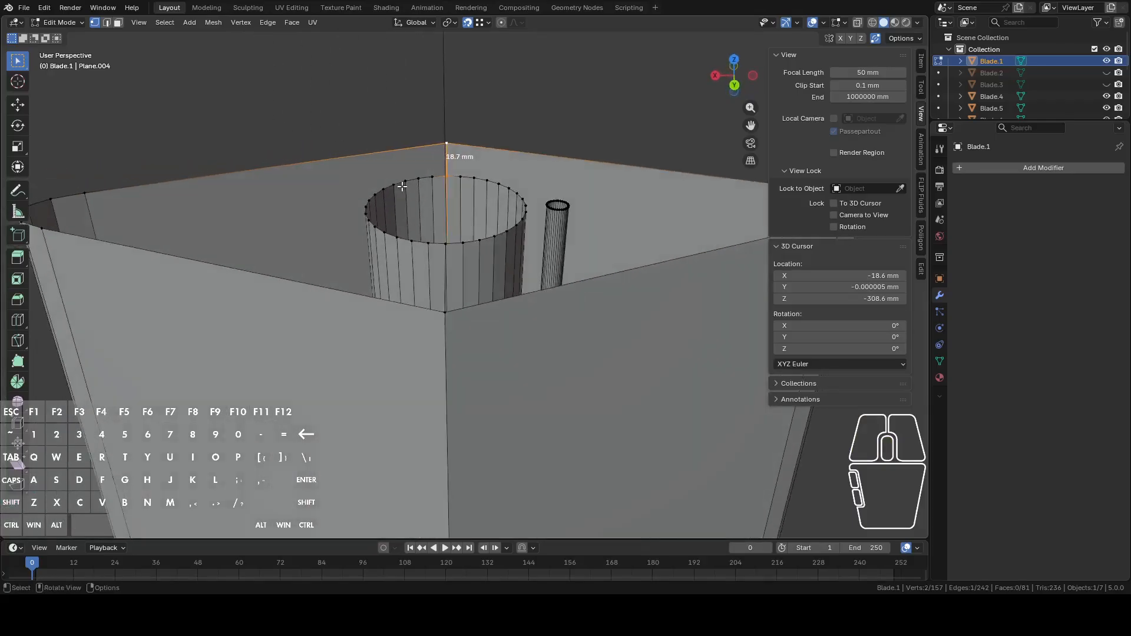
Step: With X-ray on, fill the half of Blade.1's open top on the side away from the small hole
scroll(407, 191, down, 3)
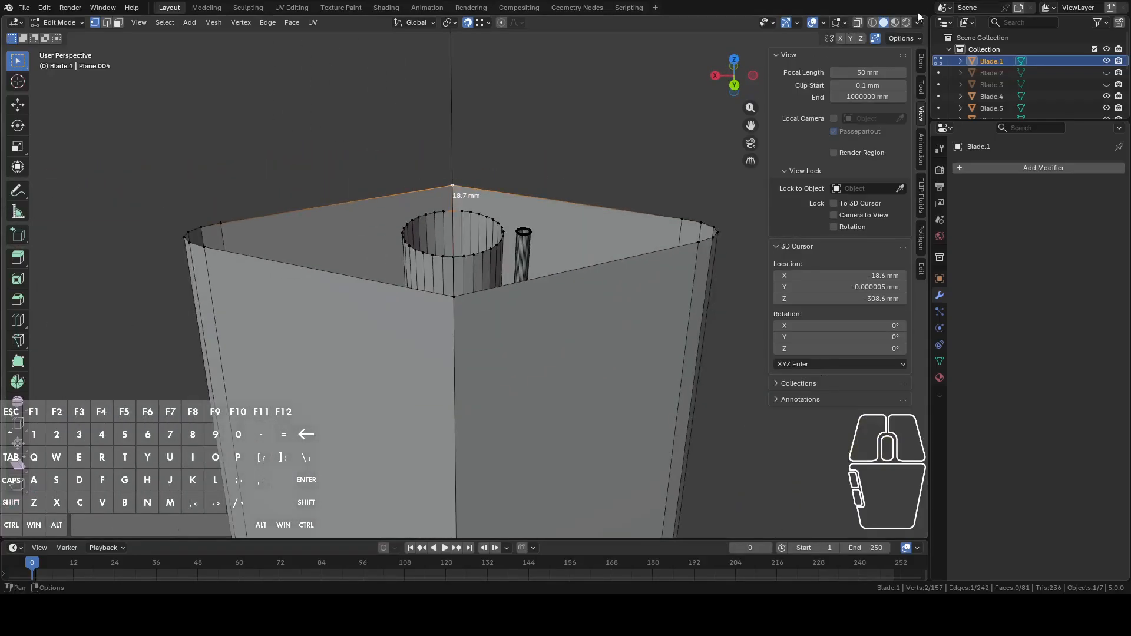
click(861, 22)
drag(125, 152, 459, 367)
key(f)
Step: Fill the two remaining openings in Blade.1's top, one on each side of the small hole
middle_drag(458, 367, 589, 299)
key(alt+a)
key(c)
mouse_move(331, 320)
mouse_down()
mouse_move(505, 308)
mouse_move(489, 227)
mouse_move(502, 228)
mouse_up()
middle_drag(503, 228, 543, 310)
key(f)
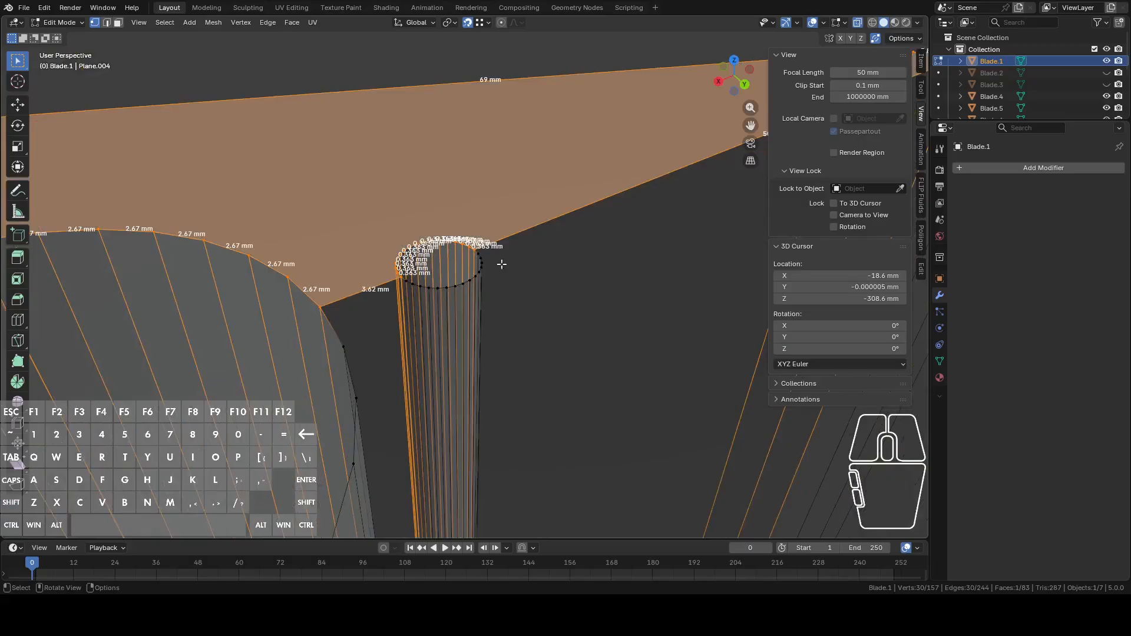
alt+click(483, 263)
key(f)
Step: Recalculate the normals of all of Blade.1's faces and return to Object Mode
middle_drag(483, 257, 516, 341)
key(a)
key(KP_Decimal)
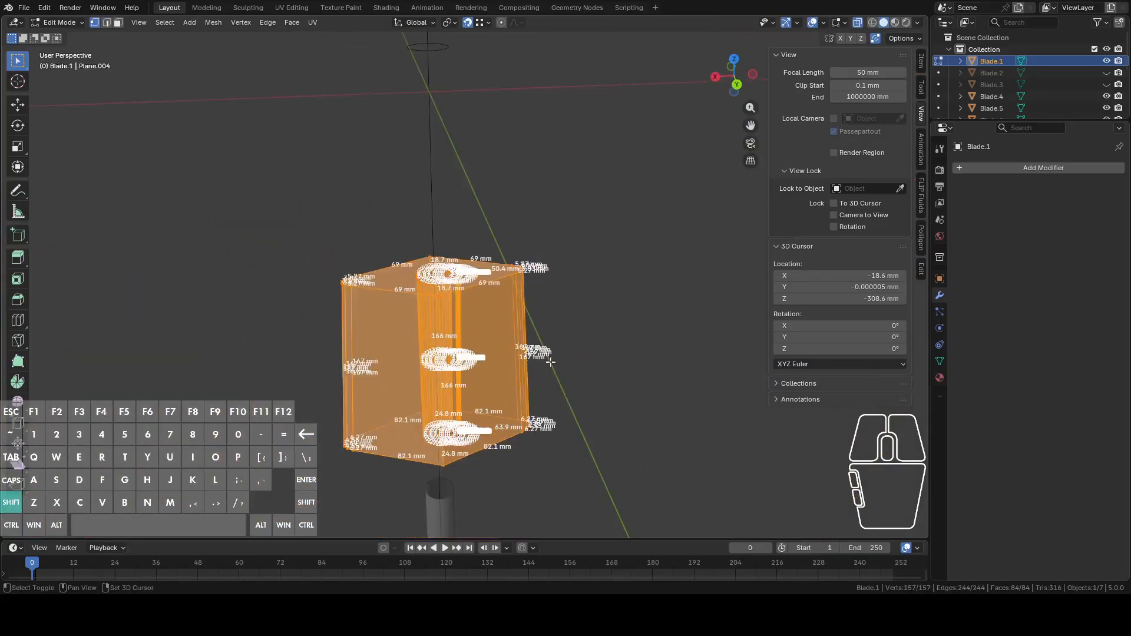
key(Tab)
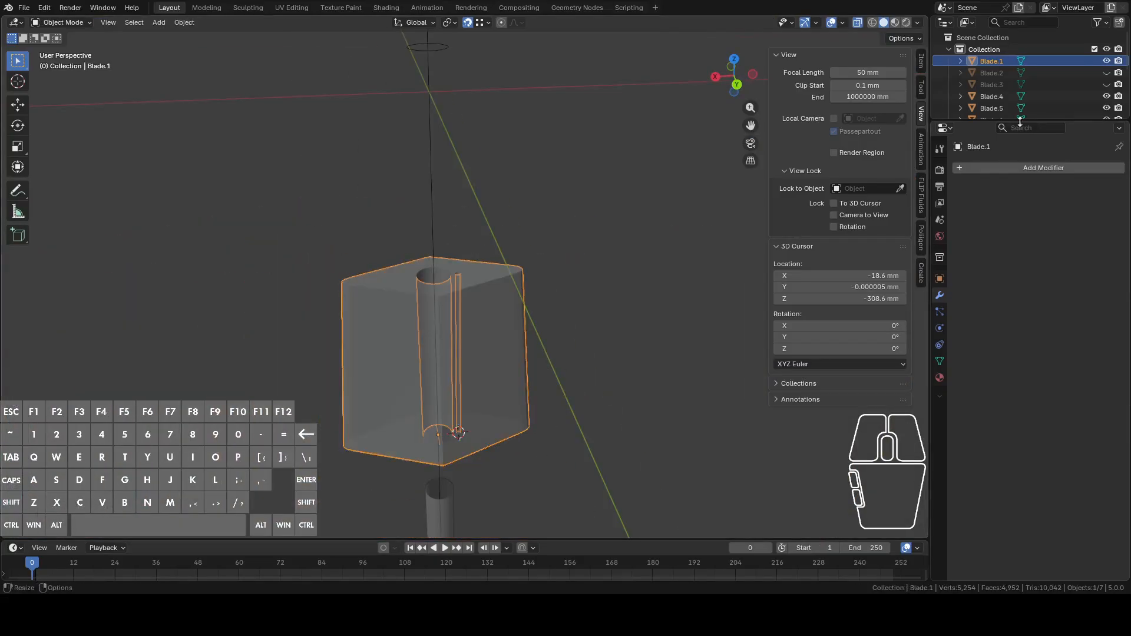
Step: Show the Guard again, recalculate the normals of its entire mesh and return to Object Mode
scroll(1042, 99, down, 3)
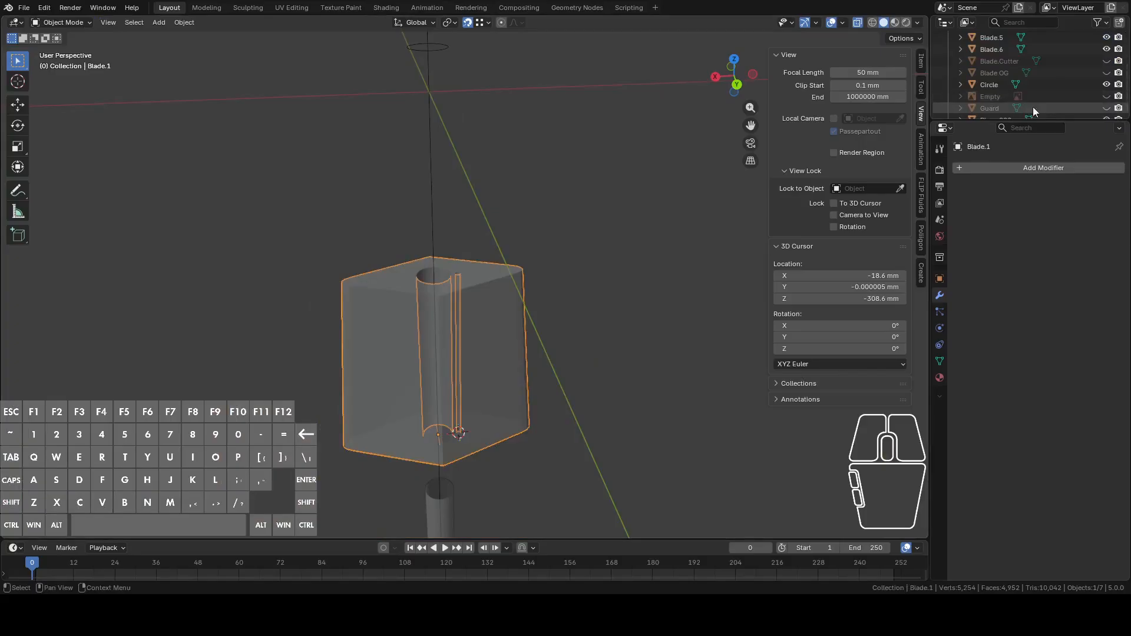
click(1026, 108)
key(KP_Decimal)
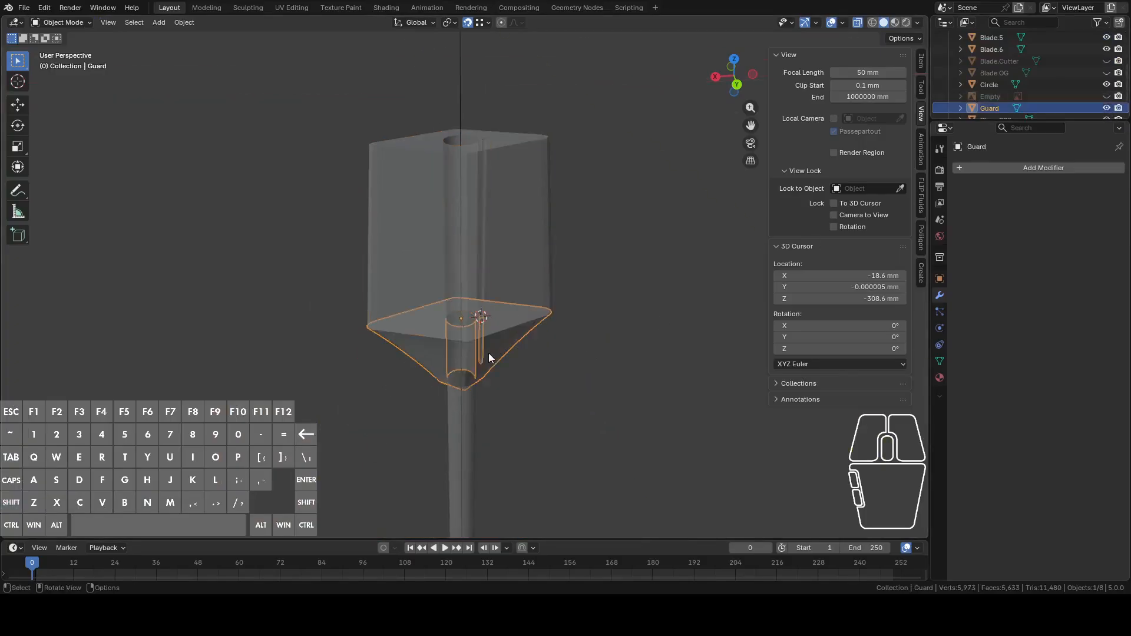
key(Tab)
key(a)
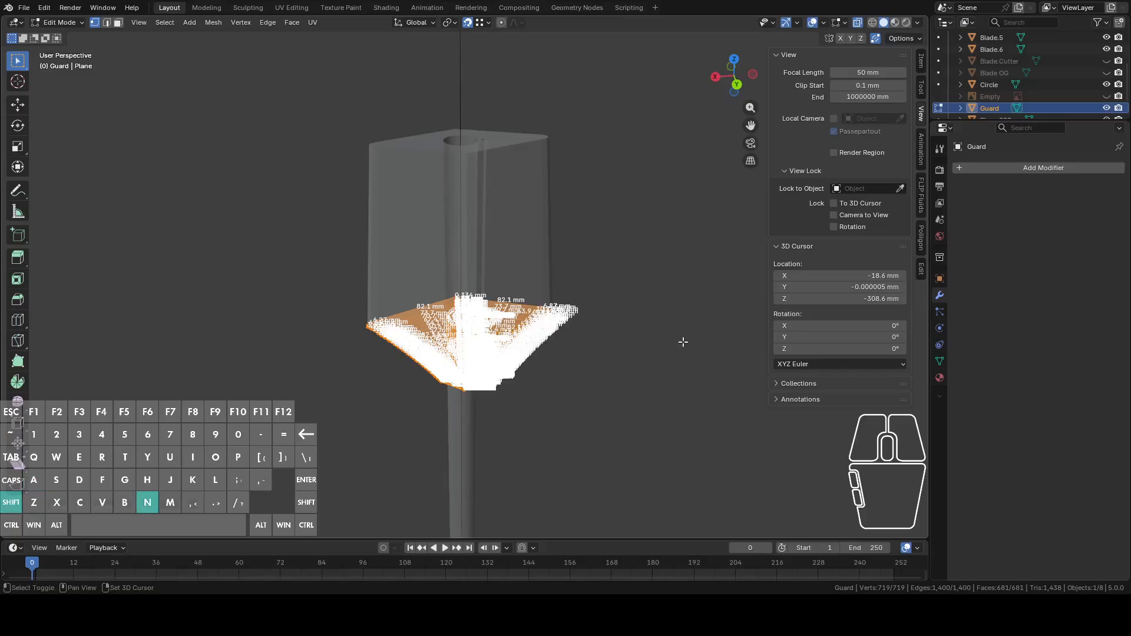
key(Tab)
Step: Recalculate the normals of the PommelRing's entire mesh and return to Object Mode
shift+middle_drag(544, 479, 579, 119)
scroll(561, 338, down, 4)
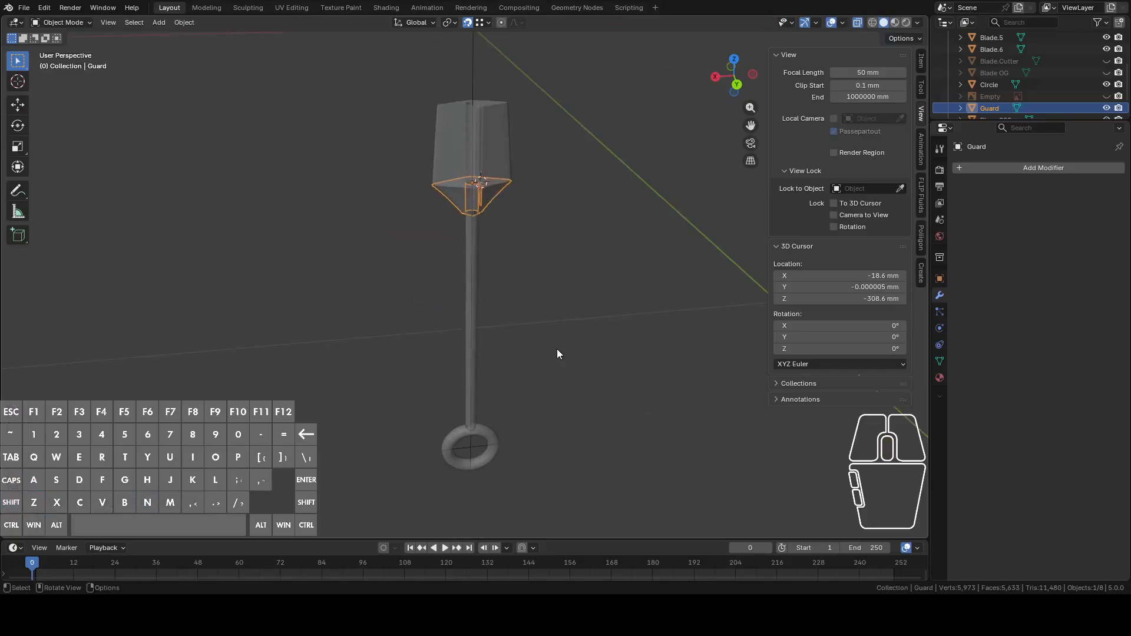
shift+middle_drag(562, 344, 543, 271)
click(486, 341)
middle_drag(505, 352, 559, 302)
key(Tab)
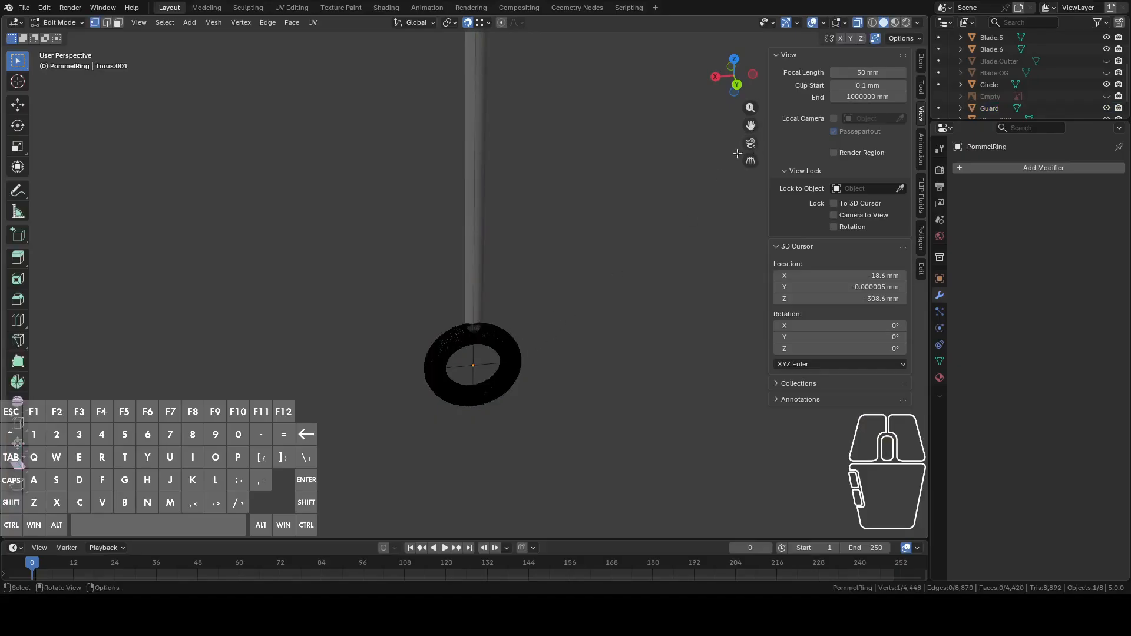
key(Tab)
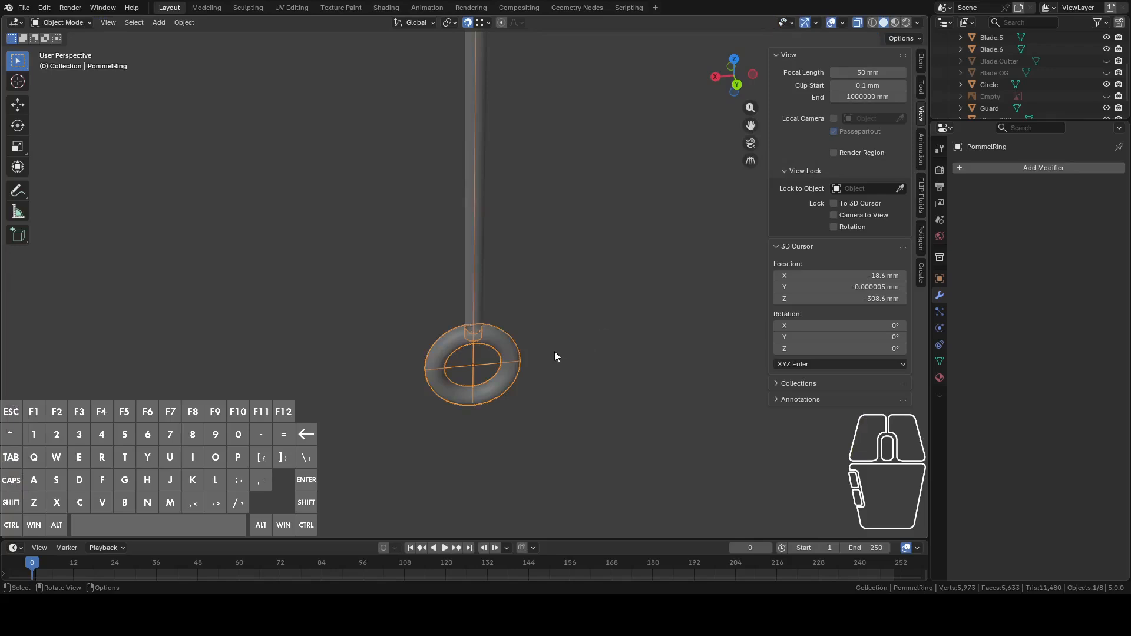
key(Tab)
key(a)
key(shift+n)
key(Tab)
Step: Switch the viewport to Material Preview shading with the whole handle, guard and lower blade in view
shift+middle_drag(679, 84, 818, 50)
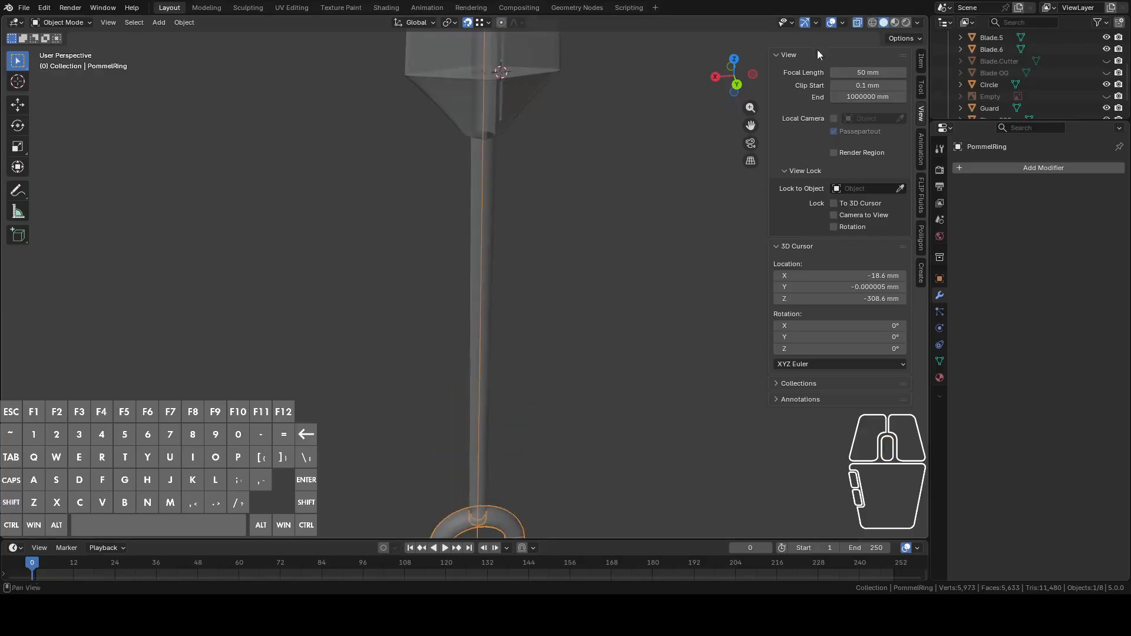
click(842, 22)
click(894, 23)
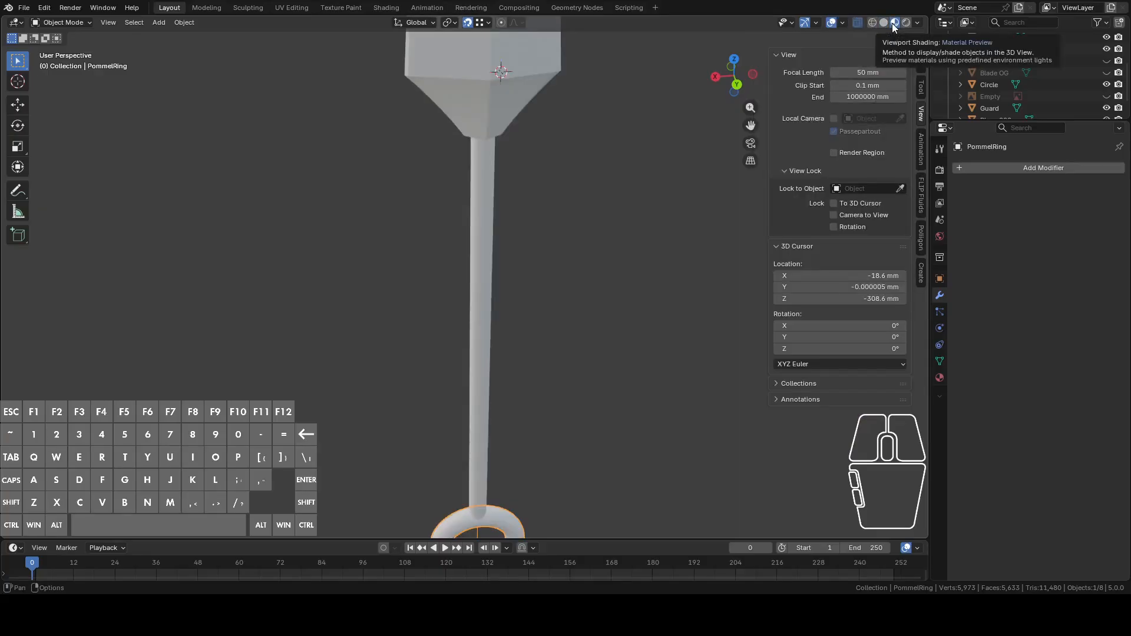
scroll(539, 282, down, 4)
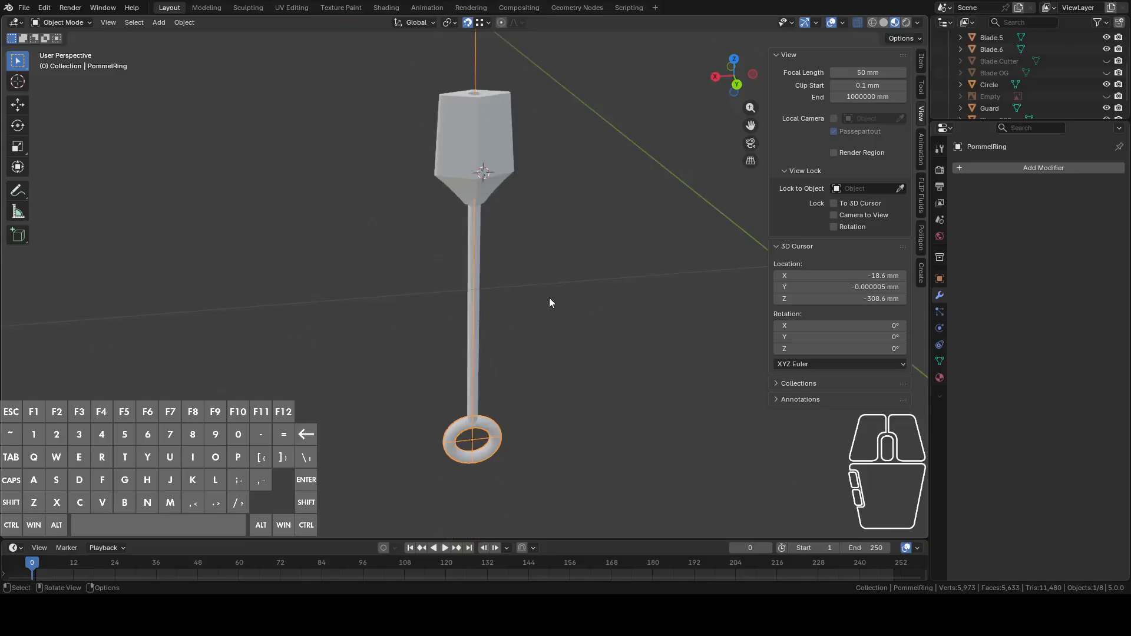
Step: Delete the PommelRing's topmost stray vertex, far above the ring
middle_drag(549, 297, 582, 333)
key(Tab)
middle_drag(537, 239, 520, 170)
scroll(485, 103, down, 3)
drag(449, 119, 489, 156)
right_click(489, 157)
click(475, 399)
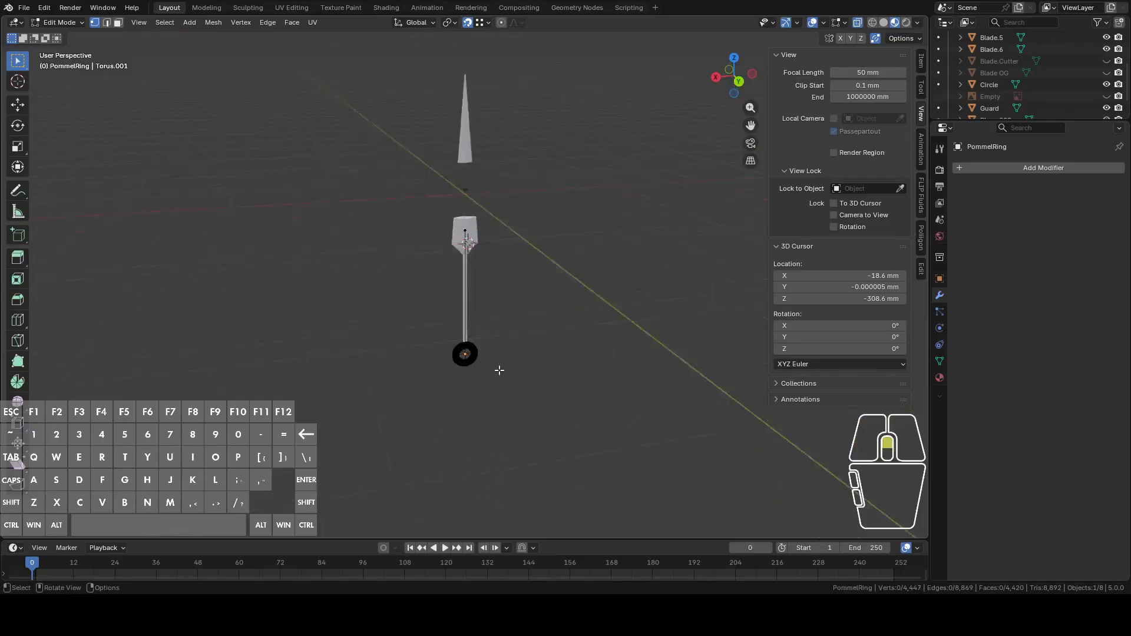
Step: Delete the PommelRing's remaining stray vertex inside Blade.1, return to Object Mode and test-move the ring without keeping the move
scroll(497, 371, up, 3)
key(Tab)
key(Tab)
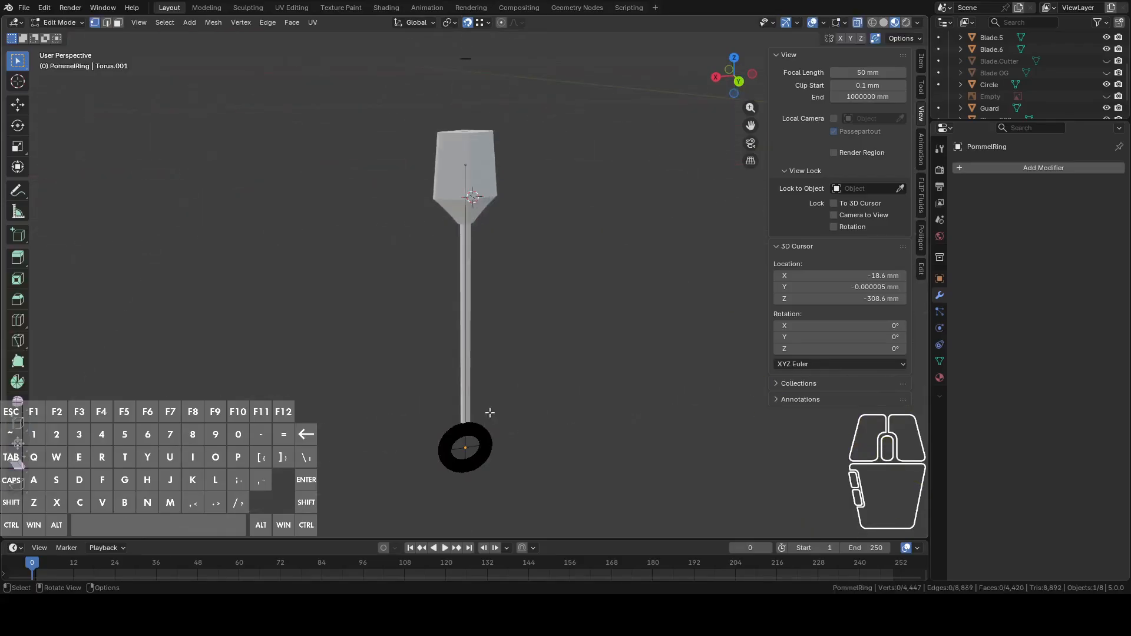
click(558, 229)
right_click(553, 252)
click(547, 254)
key(Tab)
key(g)
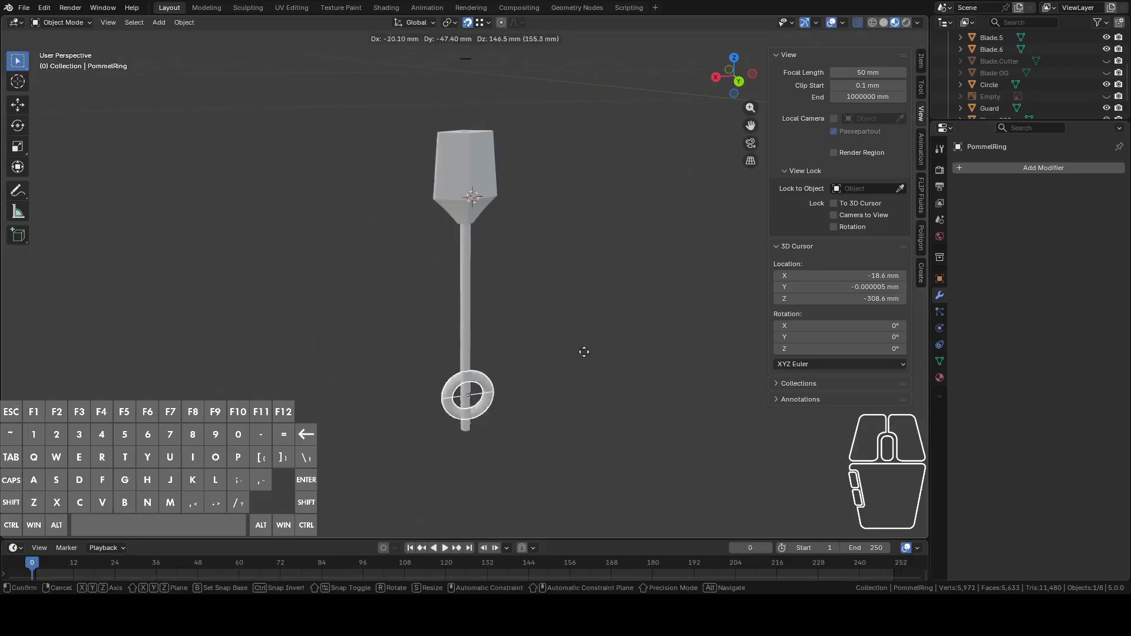
right_click(583, 389)
Step: Recalculate the normals of the cleaned PommelRing mesh and return to Object Mode
shift+middle_drag(563, 234, 592, 360)
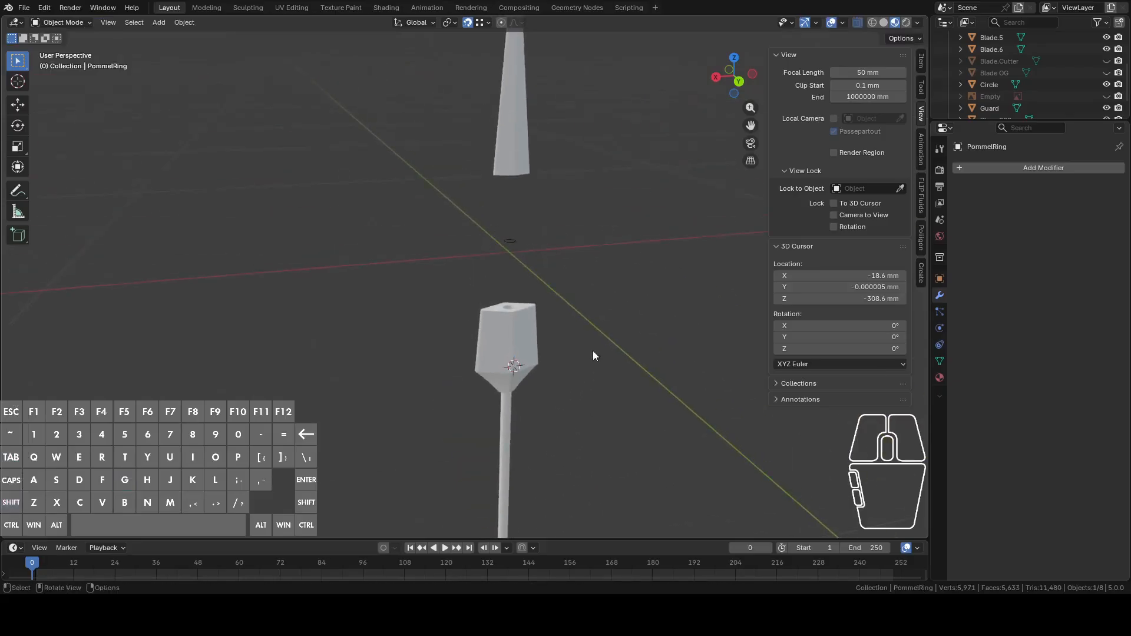
middle_drag(584, 491, 574, 254)
key(Tab)
key(a)
key(shift+n)
key(Tab)
Step: Hide Blade.1 and show Blade.2
shift+middle_drag(551, 157, 555, 403)
click(521, 369)
middle_drag(521, 369, 707, 247)
scroll(1002, 76, up, 4)
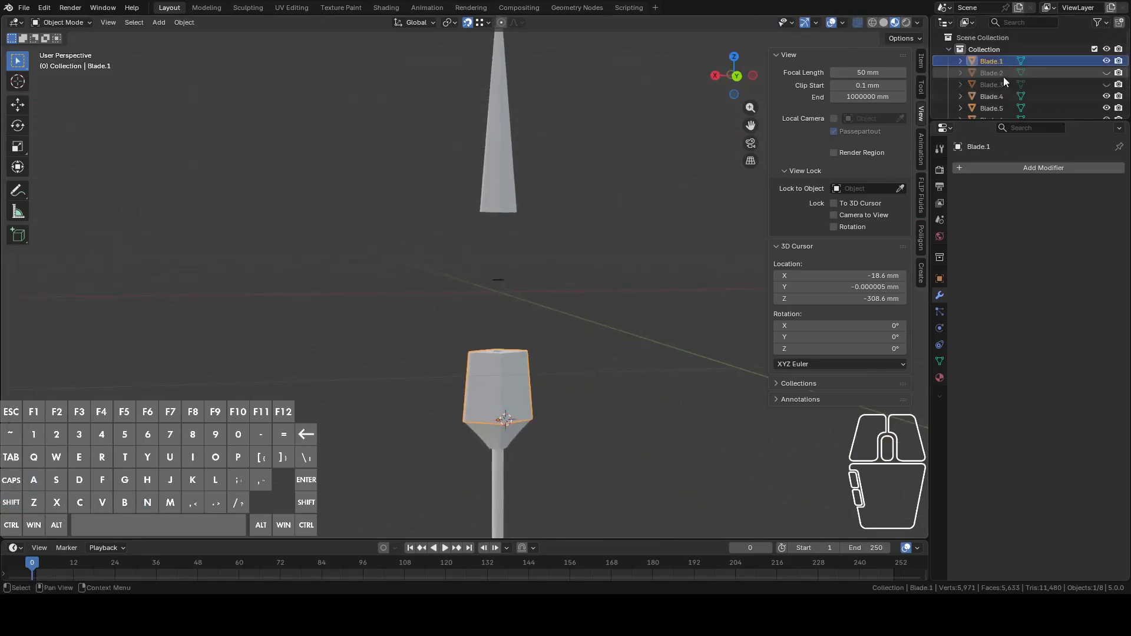
click(1105, 61)
click(1106, 72)
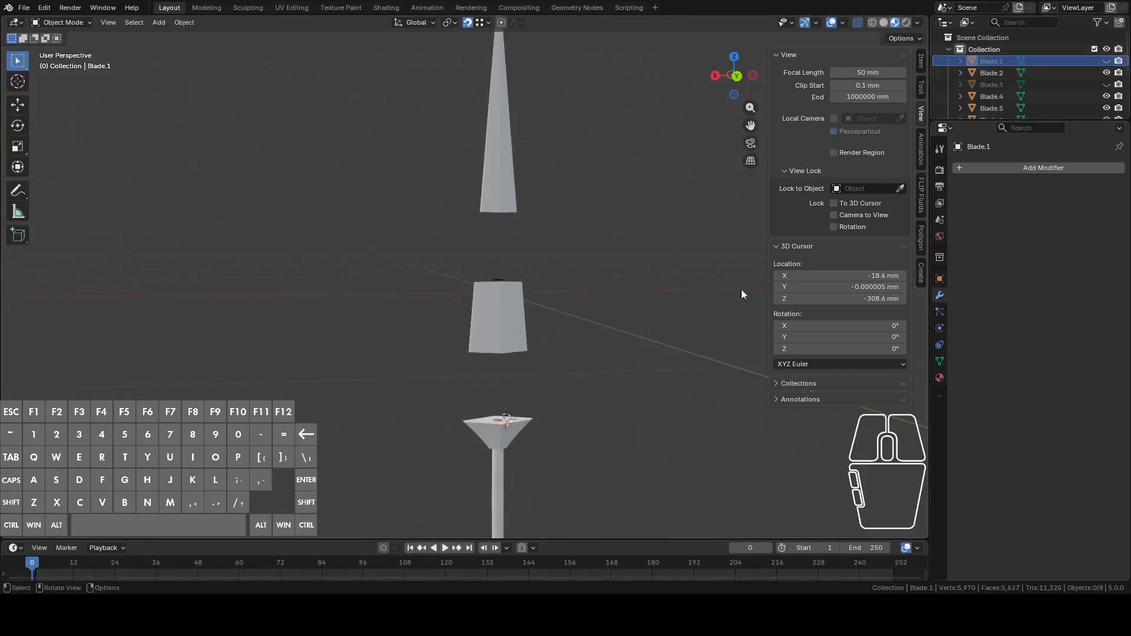
Step: Select Blade.2 and open its mesh for editing at its open bottom
click(518, 322)
key(KP_Decimal)
middle_drag(489, 330, 555, 253)
key(Tab)
scroll(505, 339, up, 3)
middle_drag(505, 342, 543, 335)
shift+middle_drag(542, 384, 523, 258)
scroll(523, 257, up, 2)
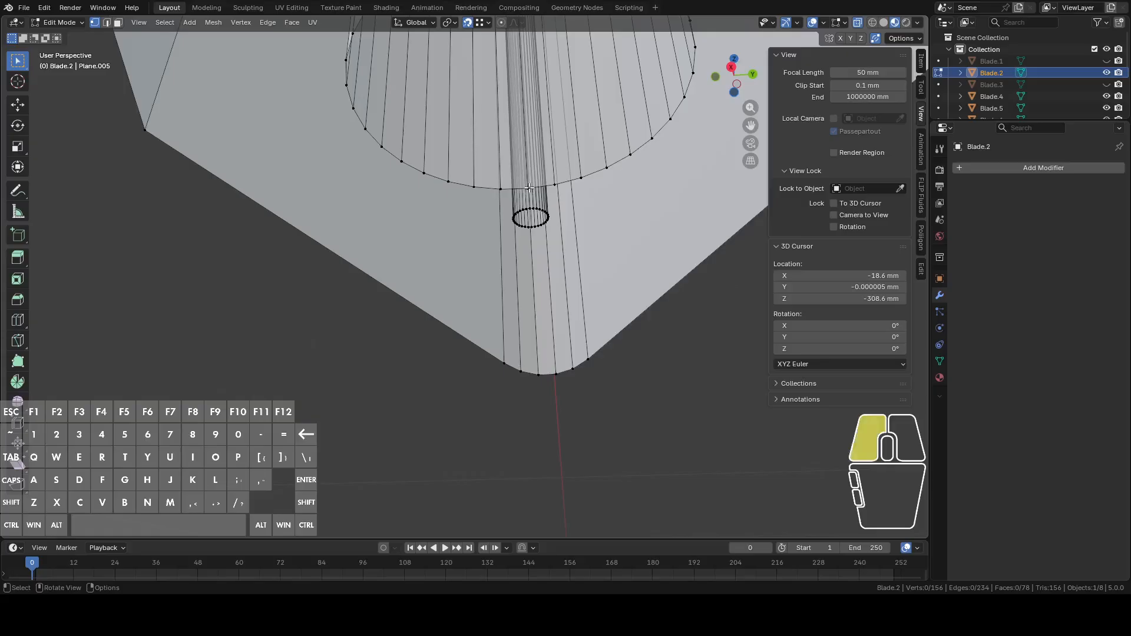
Step: Try to fill one side of Blade.2's bottom by selecting everything on the negative Y side of a round-hole vertex, then undo the fill
scroll(542, 163, down, 3)
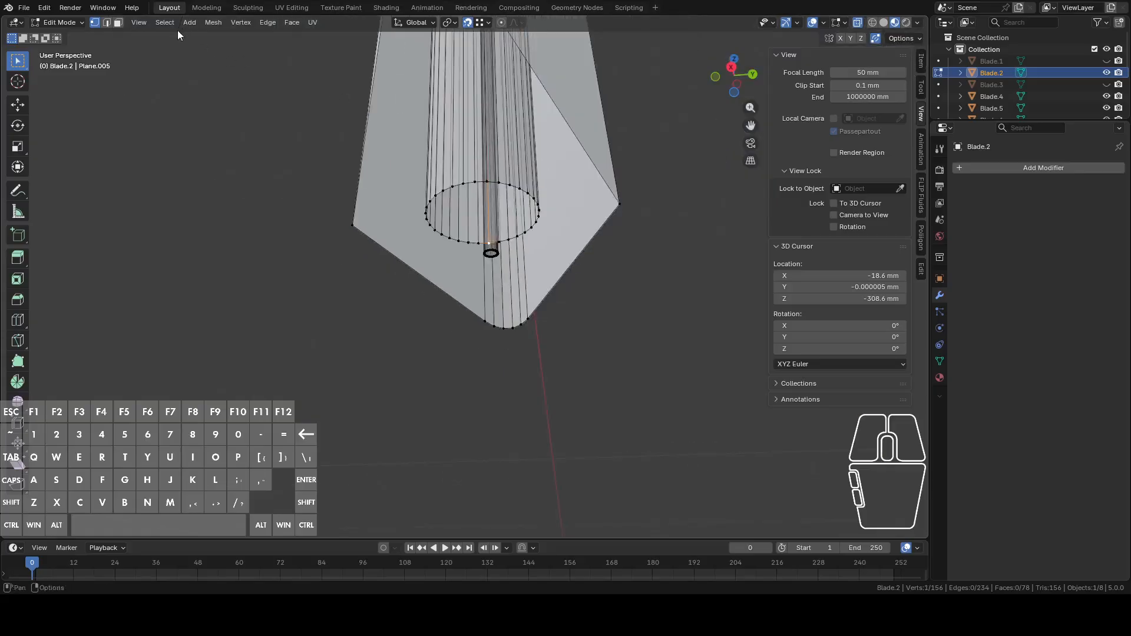
mouse_move(280, 155)
middle_down()
mouse_move(265, 156)
mouse_move(284, 159)
middle_up()
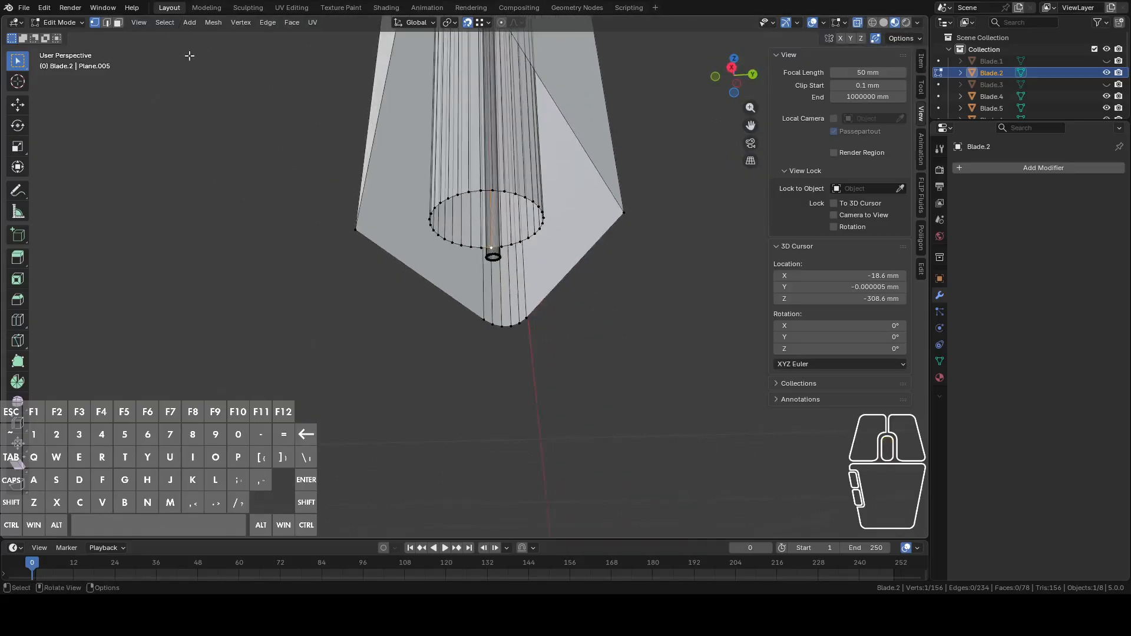
click(156, 20)
click(189, 233)
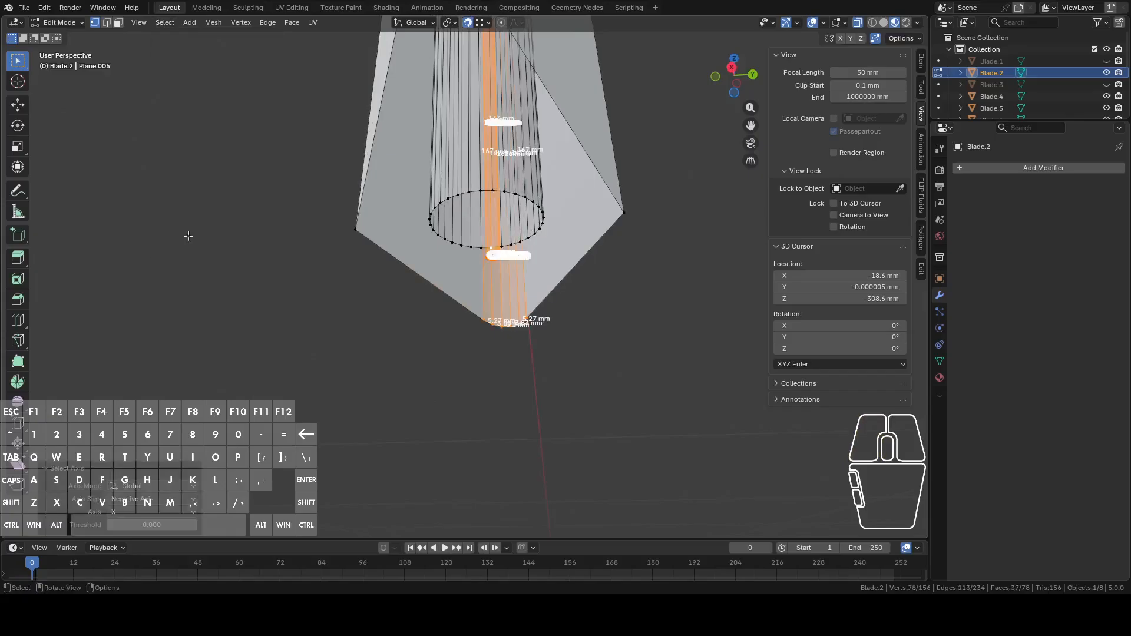
click(143, 500)
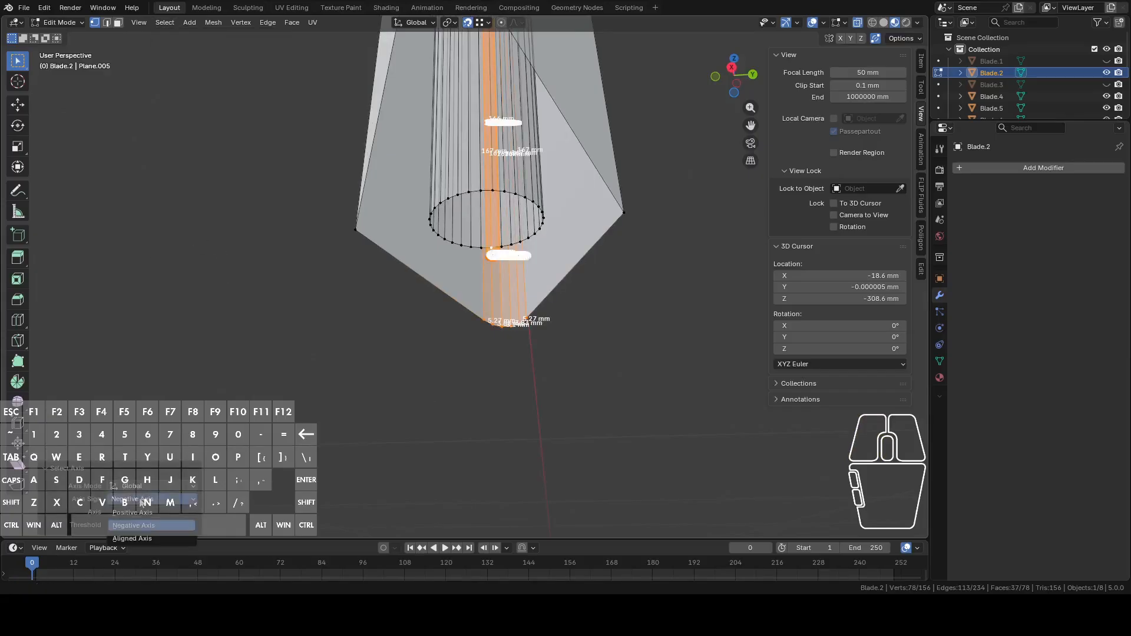
click(135, 513)
click(133, 537)
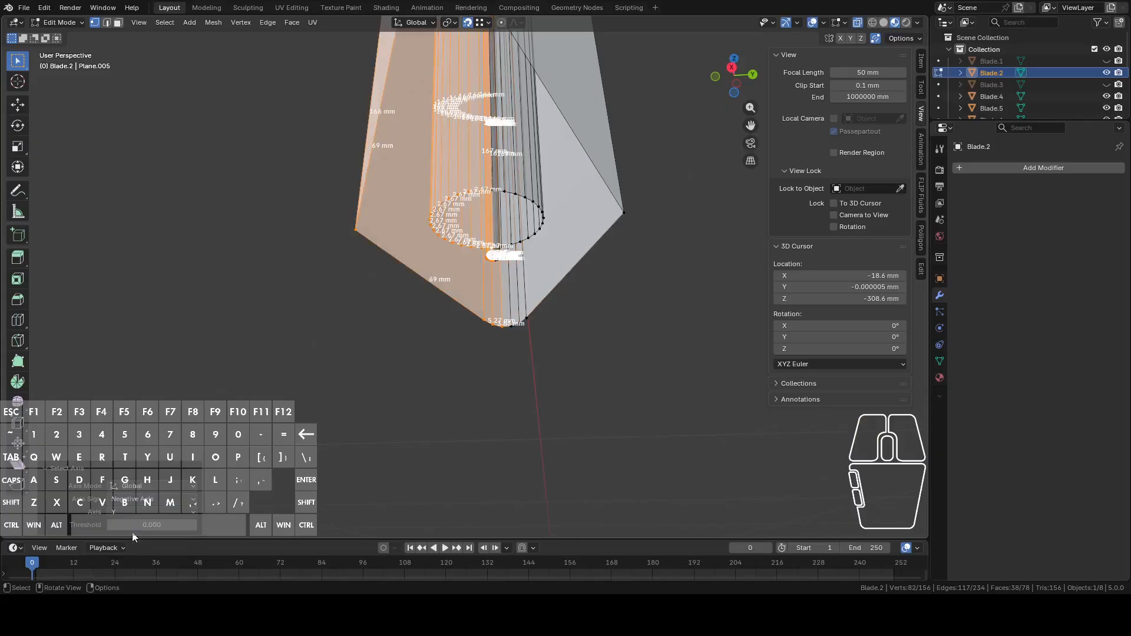
middle_drag(407, 388, 445, 273)
scroll(450, 259, up, 2)
key(f)
key(ctrl+z)
Step: Join Blade.2's bottom side corners to the round hole and fill the half of the bottom away from the small hole
click(437, 249)
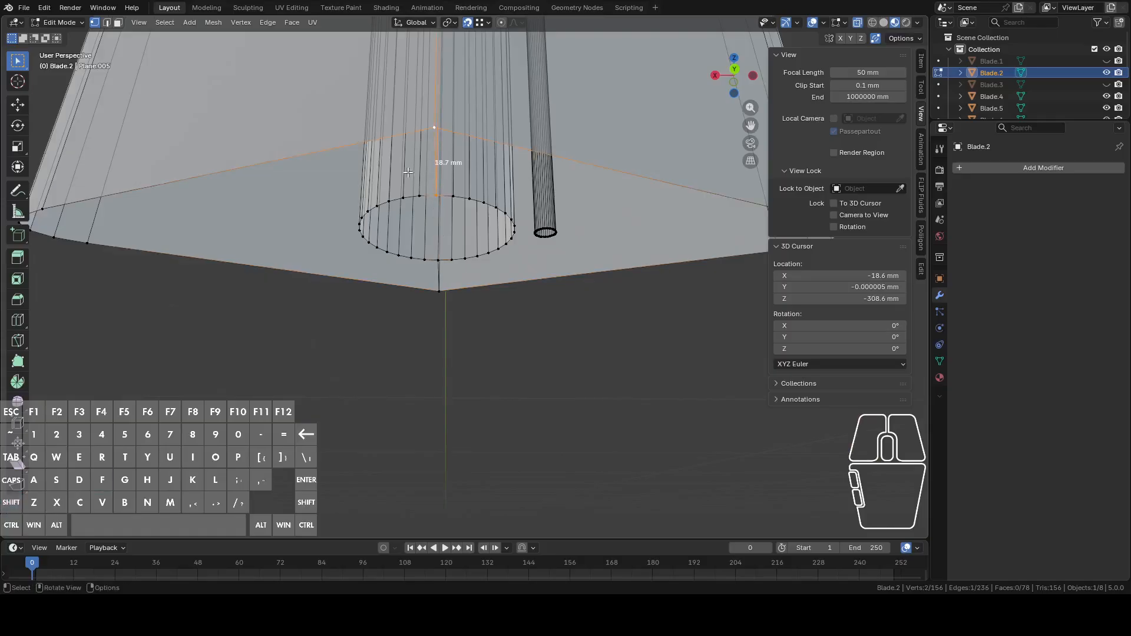
scroll(229, 206, down, 2)
drag(106, 164, 451, 375)
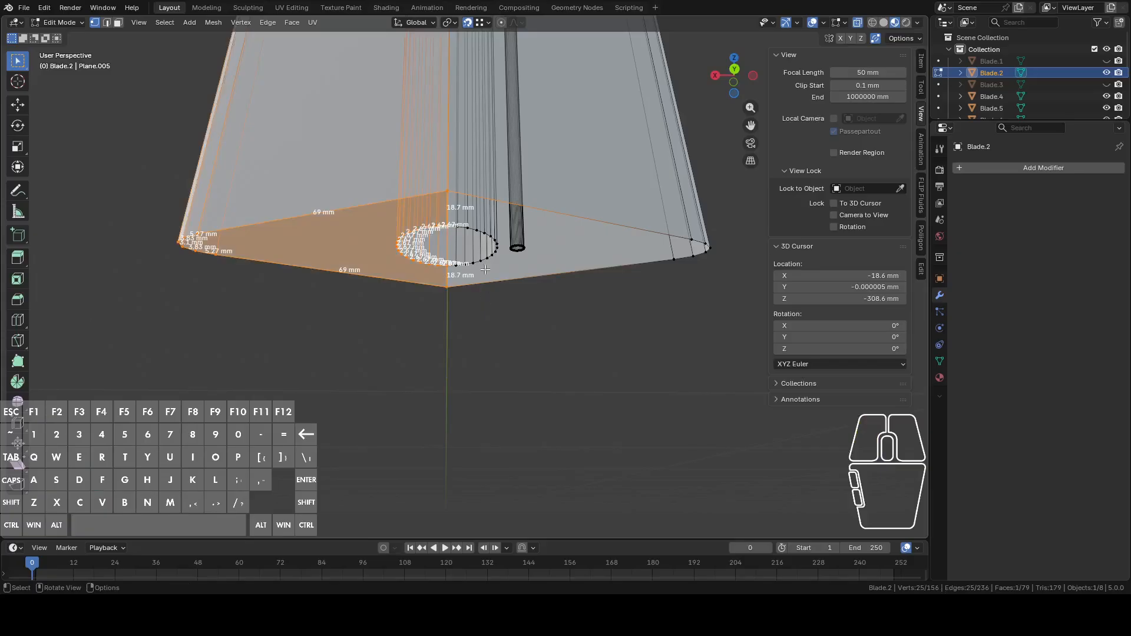
Step: Fill the opening in Blade.2's bottom on the negative Y side of the small hole, leaving out the already filled half's vertices
alt+click(491, 245)
middle_drag(492, 245, 600, 320)
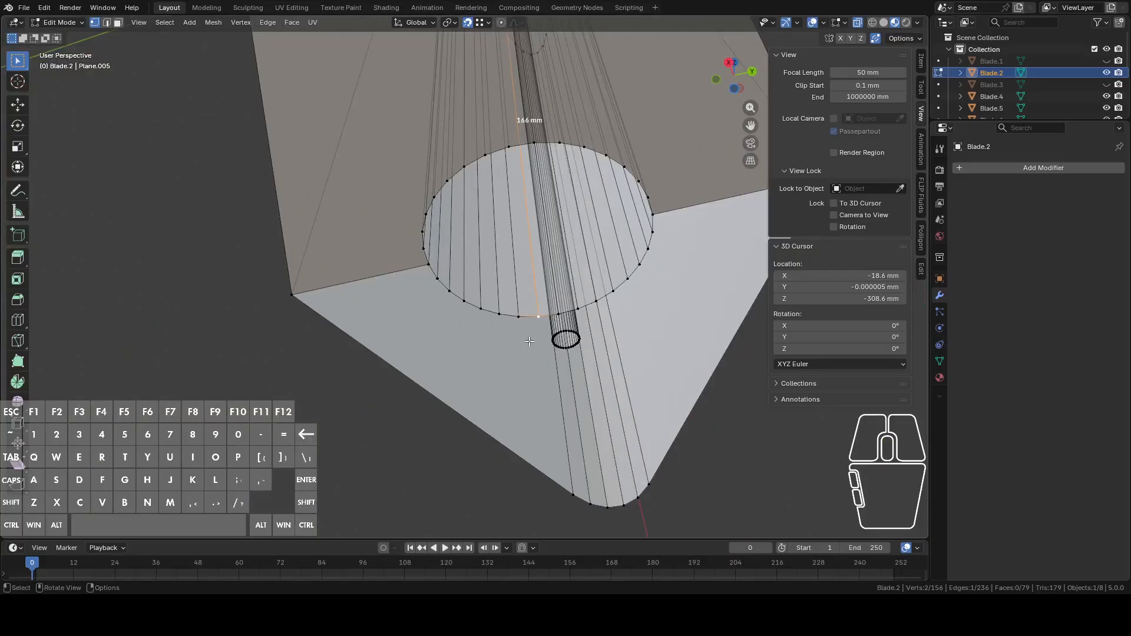
middle_drag(298, 290, 415, 381)
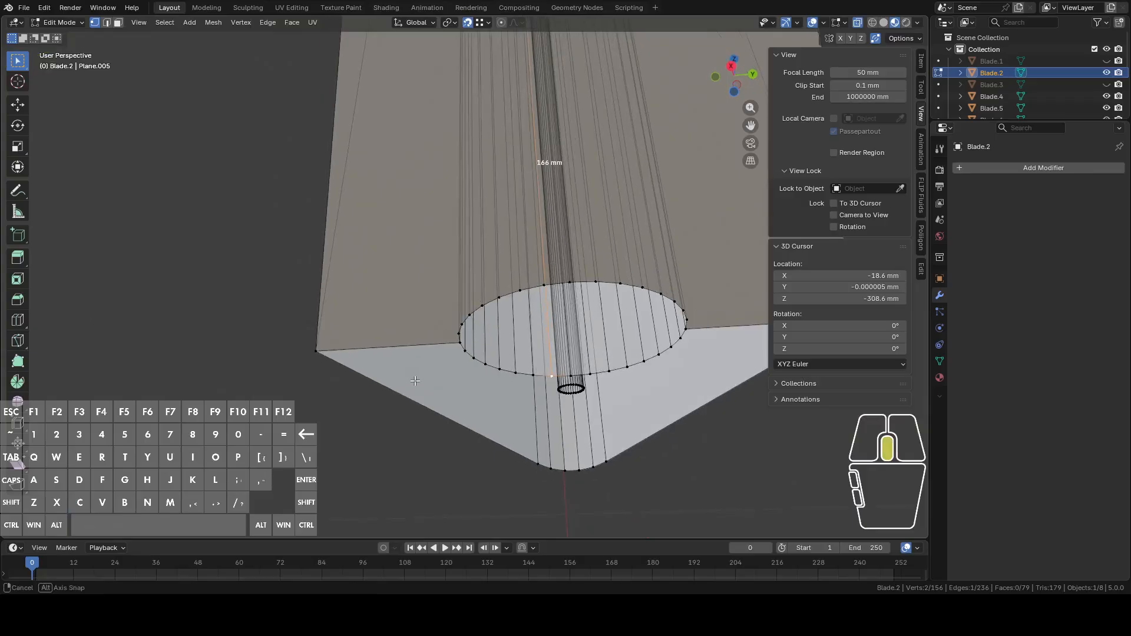
click(730, 66)
shift+middle_drag(589, 387, 501, 250)
drag(169, 215, 546, 357)
mouse_move(567, 358)
middle_down()
mouse_move(537, 278)
mouse_move(479, 245)
mouse_move(430, 172)
mouse_move(393, 335)
middle_up()
key(c)
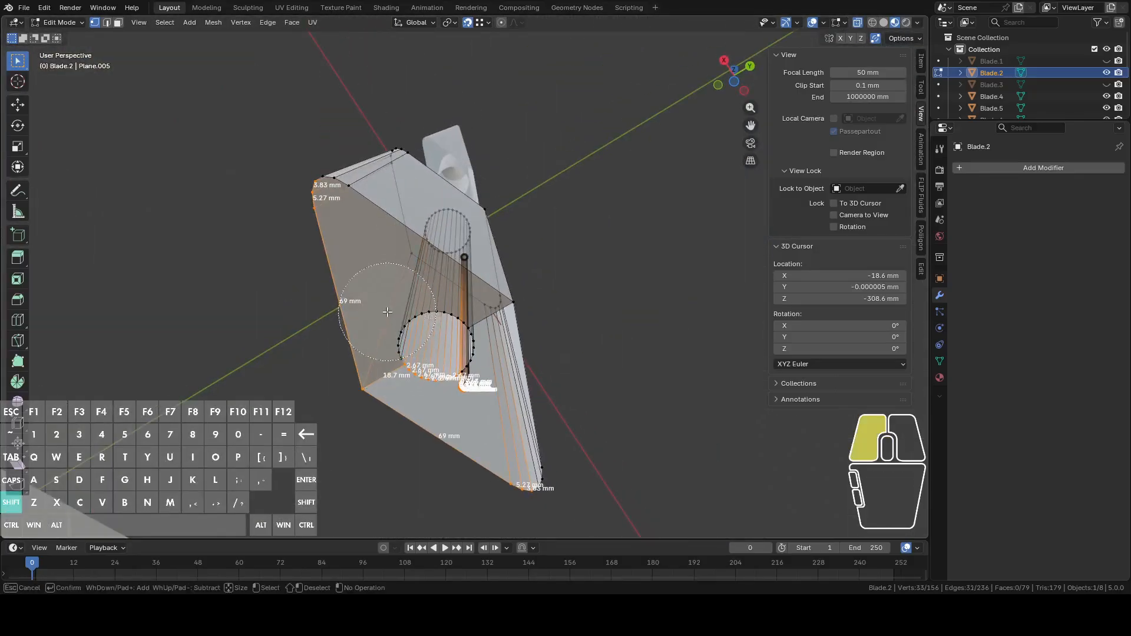
shift+drag(360, 240, 303, 182)
right_click(301, 178)
key(f)
Step: Fill the last opening in Blade.2's bottom, on the positive Y side of the small hole
middle_drag(548, 377, 434, 213)
scroll(434, 213, up, 6)
middle_drag(412, 127, 425, 240)
middle_drag(369, 101, 507, 359)
key(f)
scroll(593, 227, down, 3)
Step: Fill the half of Blade.2's open top on the side away from the small hole
middle_drag(506, 260, 718, 137)
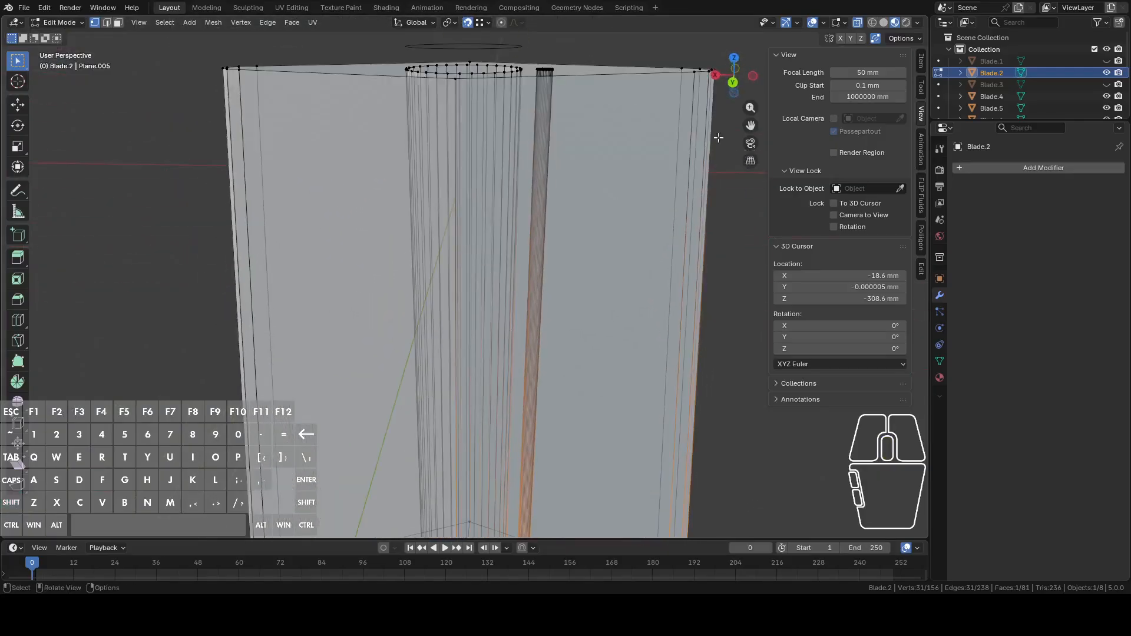
click(735, 83)
drag(239, 188, 468, 301)
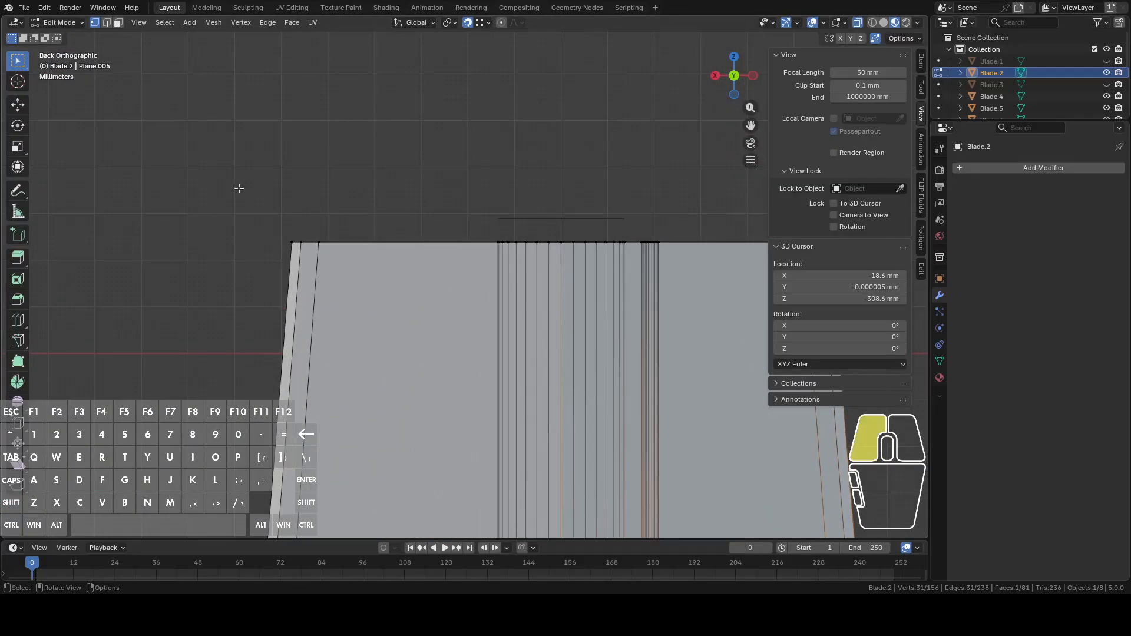
drag(566, 313, 566, 314)
middle_drag(557, 317, 487, 332)
key(f)
Step: Fill the opening in Blade.2's top on the negative Y side of the small hole, leaving out the already filled half's vertices
scroll(539, 343, down, 3)
click(719, 84)
shift+middle_drag(639, 211, 477, 236)
scroll(474, 238, up, 6)
scroll(125, 167, up, 3)
scroll(84, 157, down, 2)
drag(88, 150, 441, 280)
middle_drag(441, 280, 407, 202)
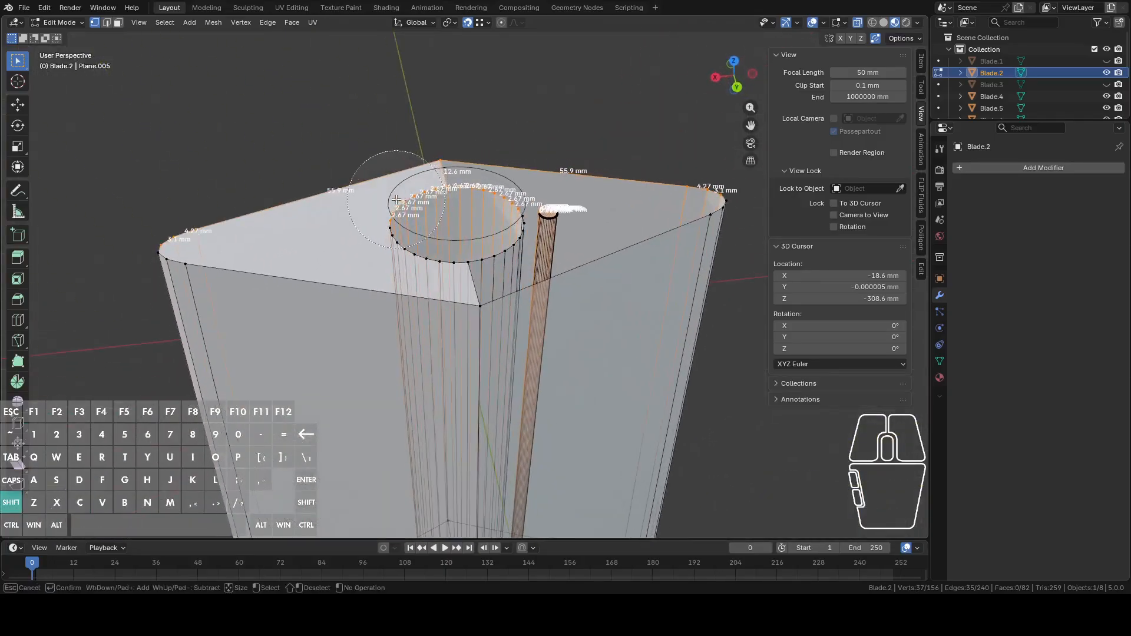
mouse_move(391, 199)
shift+mouse_down()
mouse_move(202, 223)
mouse_move(174, 306)
shift+mouse_up()
right_click(174, 306)
mouse_move(463, 271)
shift+middle_down()
mouse_move(372, 315)
mouse_move(500, 235)
mouse_move(504, 270)
shift+middle_up()
key(f)
Step: Fill the last opening in Blade.2's top, on the positive Y side of the small hole
alt+click(495, 242)
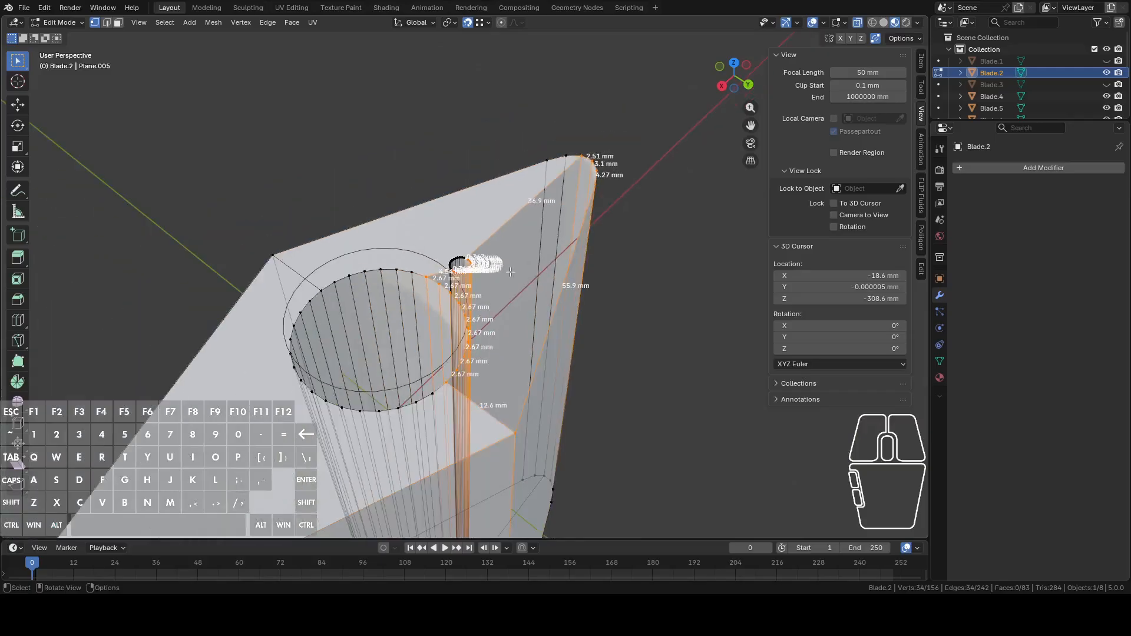
key(f)
middle_drag(607, 279, 543, 253)
Step: Recalculate the normals of all of Blade.2's faces and return to Object Mode
key(Tab)
key(Tab)
key(a)
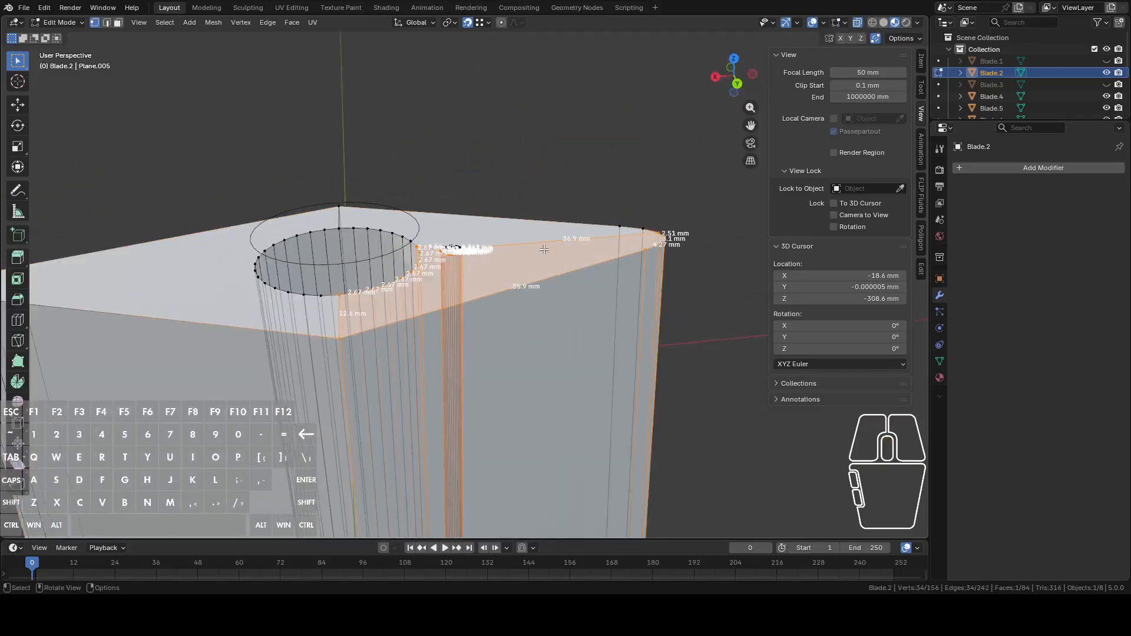
key(shift+n)
middle_drag(545, 251, 556, 248)
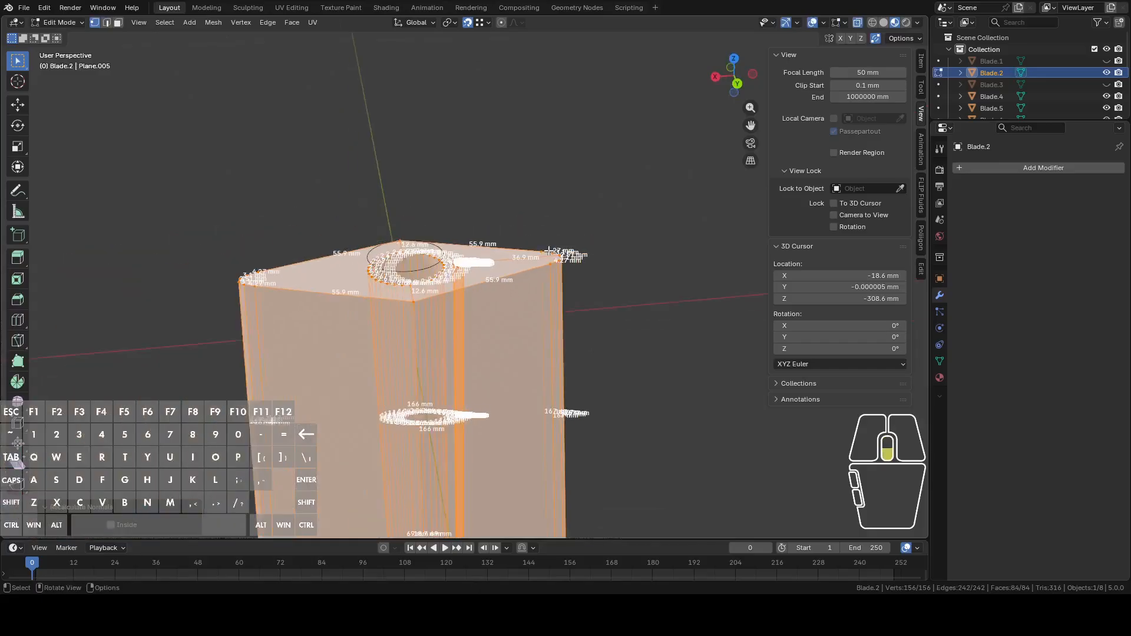
key(Tab)
Step: Hide Blade.2, show Blade.3 and open Blade.3's mesh for editing at its open bottom
click(1106, 72)
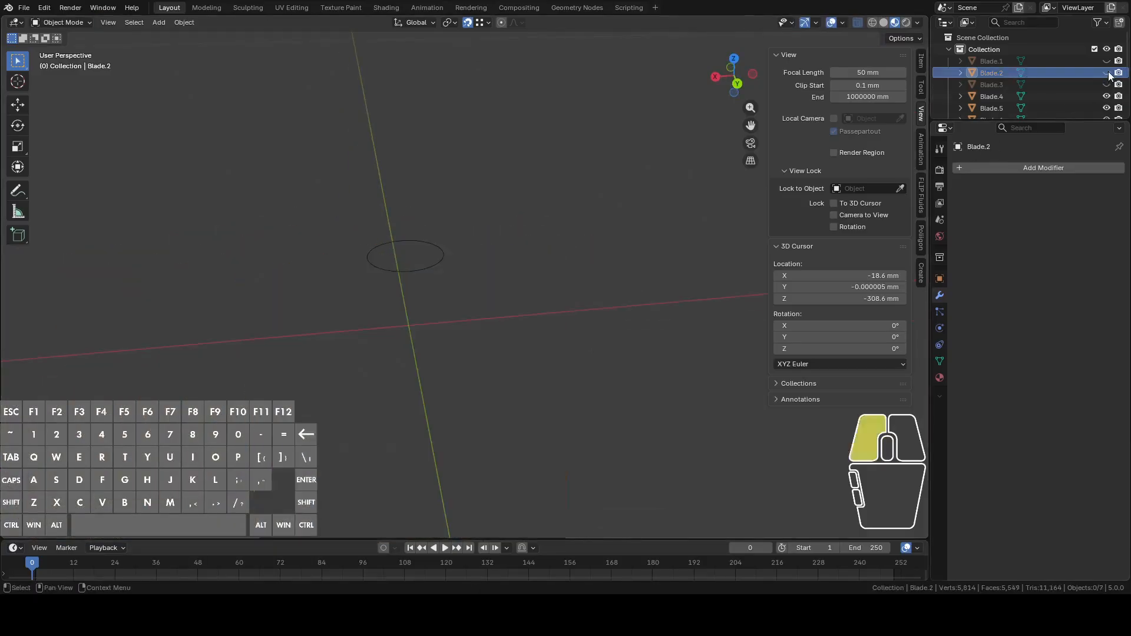
click(1106, 84)
click(512, 164)
middle_drag(518, 171, 623, 203)
key(Tab)
middle_drag(511, 206, 653, 155)
scroll(528, 238, up, 3)
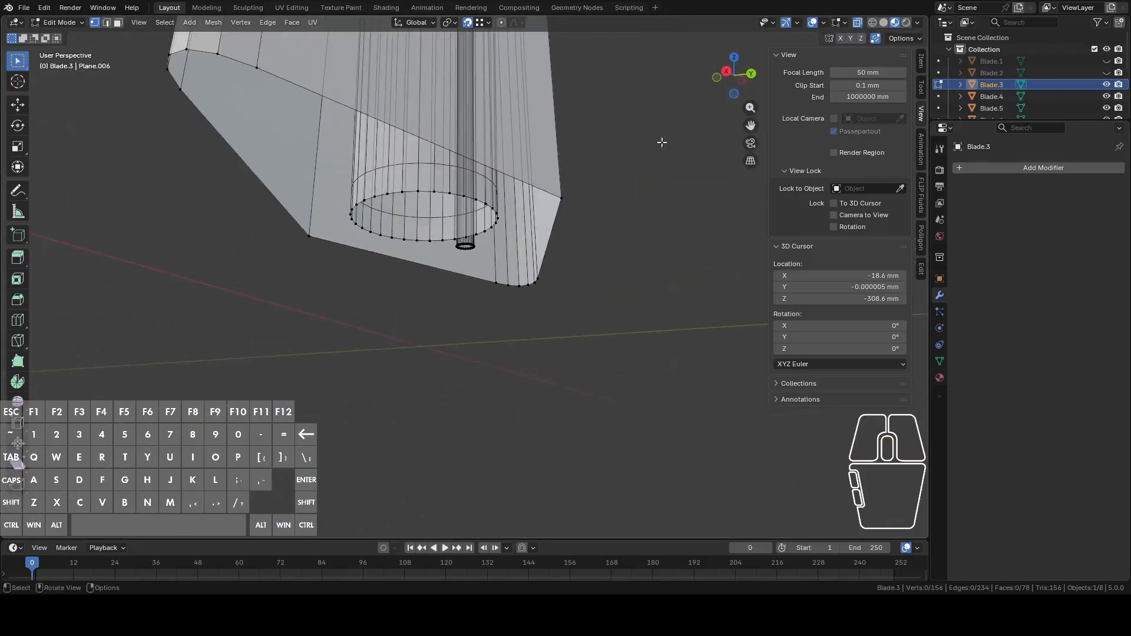
Step: Fill the half of Blade.3's open bottom on the side away from the small hole
click(728, 72)
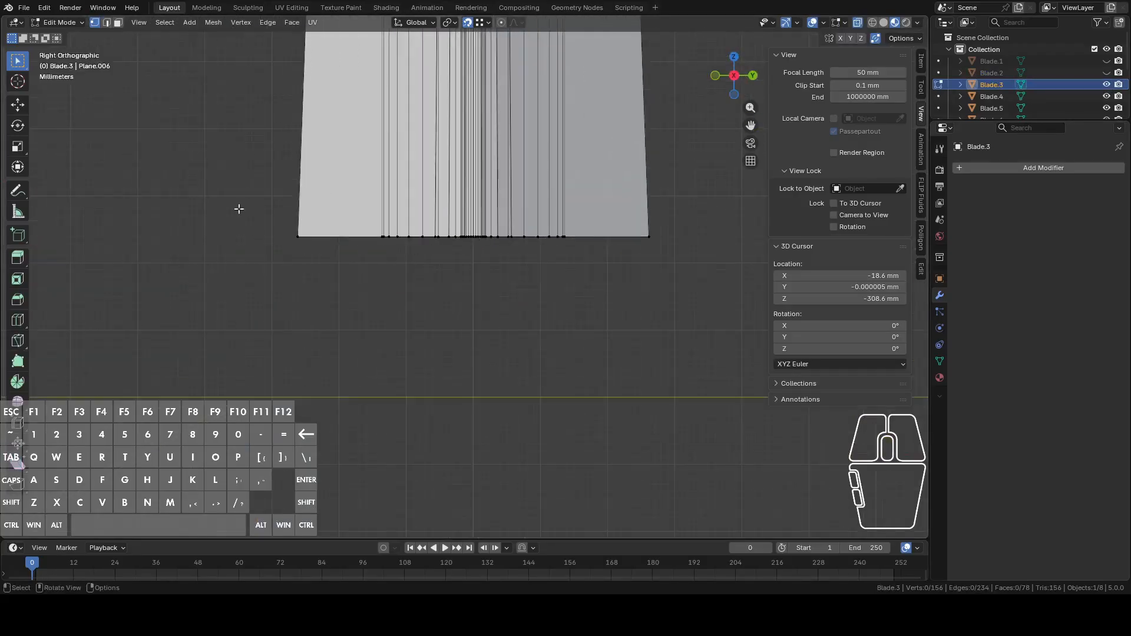
click(756, 73)
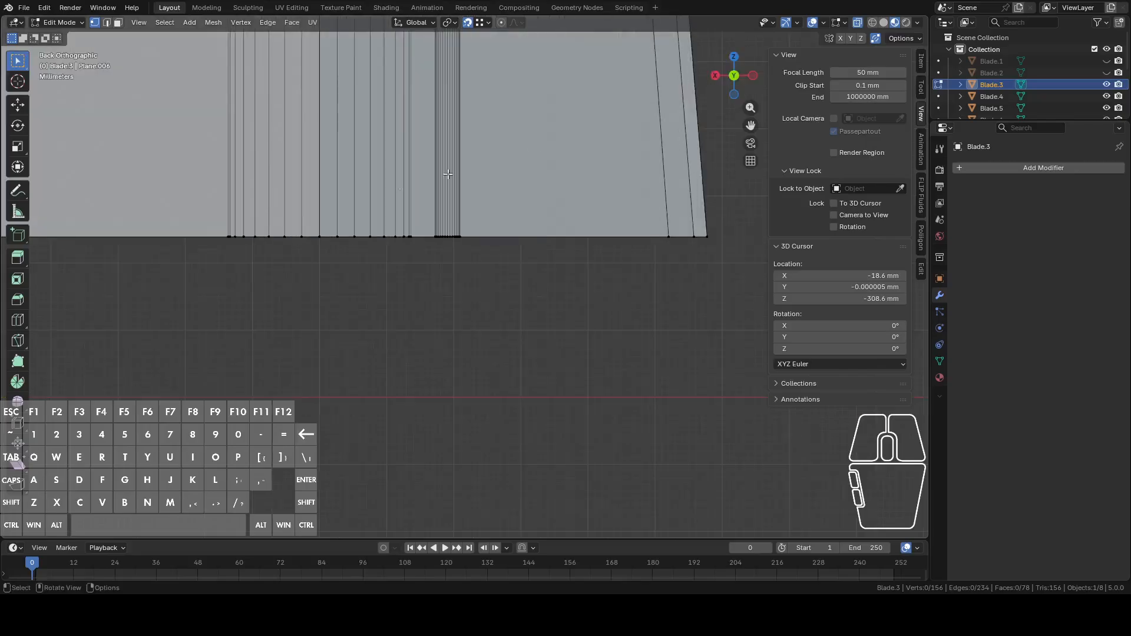
shift+middle_drag(254, 281, 437, 261)
drag(100, 183, 515, 310)
middle_drag(514, 311, 696, 179)
key(f)
Step: Fill the opening in Blade.3's bottom on the negative Y side of the small hole
click(725, 67)
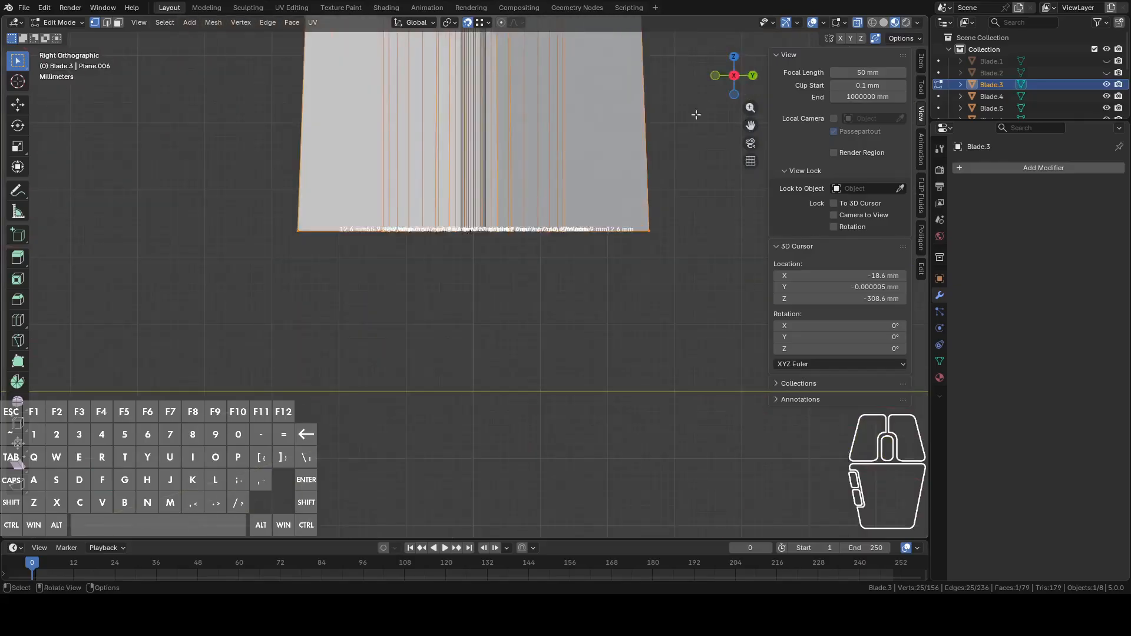
drag(239, 216, 478, 292)
mouse_move(570, 330)
middle_down()
mouse_move(542, 264)
mouse_move(426, 265)
middle_up()
key(c)
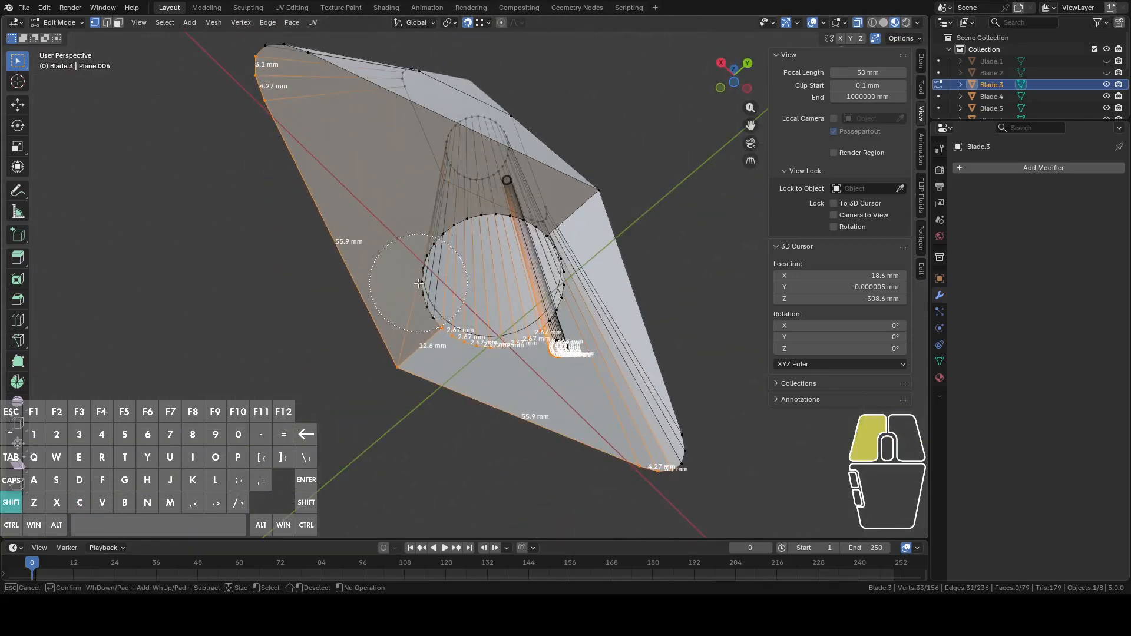
shift+drag(421, 240, 222, 52)
right_click(390, 168)
middle_drag(648, 330, 618, 346)
shift+middle_drag(617, 346, 491, 310)
key(f)
Step: Fill the last opening in Blade.3's bottom, on the positive Y side of the small hole
middle_drag(505, 259, 668, 34)
scroll(513, 224, up, 3)
alt+click(551, 237)
key(f)
scroll(562, 279, down, 4)
Step: Hide Blade.4 to uncover Blade.3's top and reopen Blade.3's mesh for editing
key(Tab)
click(514, 184)
key(h)
click(511, 277)
key(Tab)
Step: Fill the half of Blade.3's open top on the side away from the small hole
click(743, 89)
shift+middle_drag(283, 88, 323, 191)
drag(278, 169, 571, 283)
middle_drag(570, 284, 653, 215)
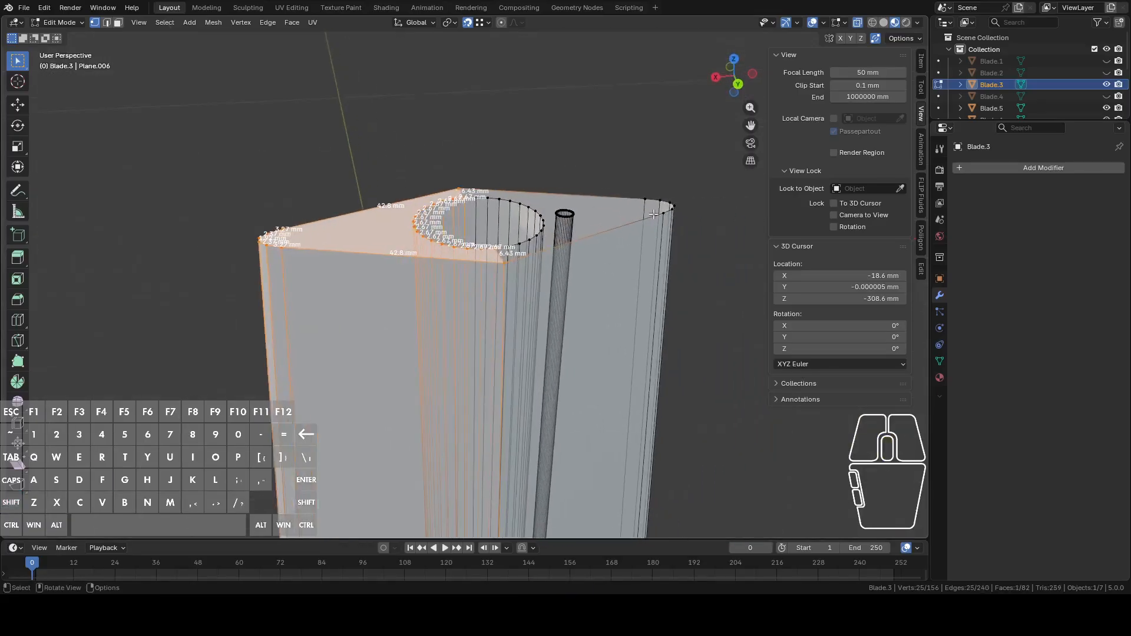
Step: Fill the opening in Blade.3's top on the negative Y side of the small hole
click(716, 77)
shift+middle_drag(672, 114, 613, 230)
scroll(472, 253, up, 3)
drag(189, 240, 415, 334)
middle_drag(415, 333, 422, 331)
key(c)
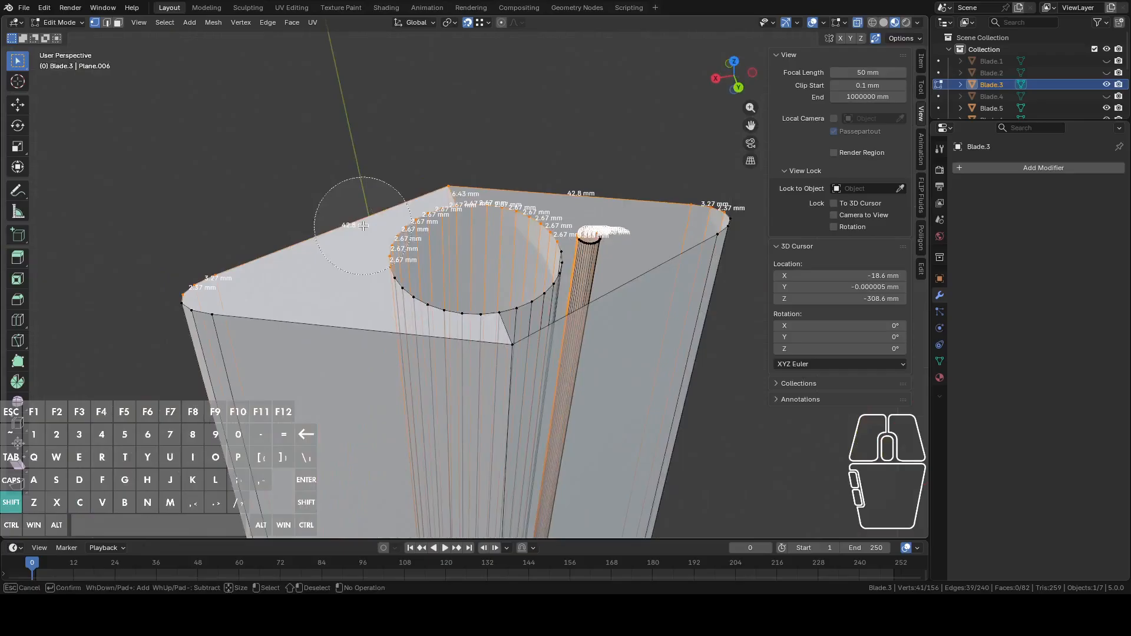
shift+drag(404, 210, 380, 218)
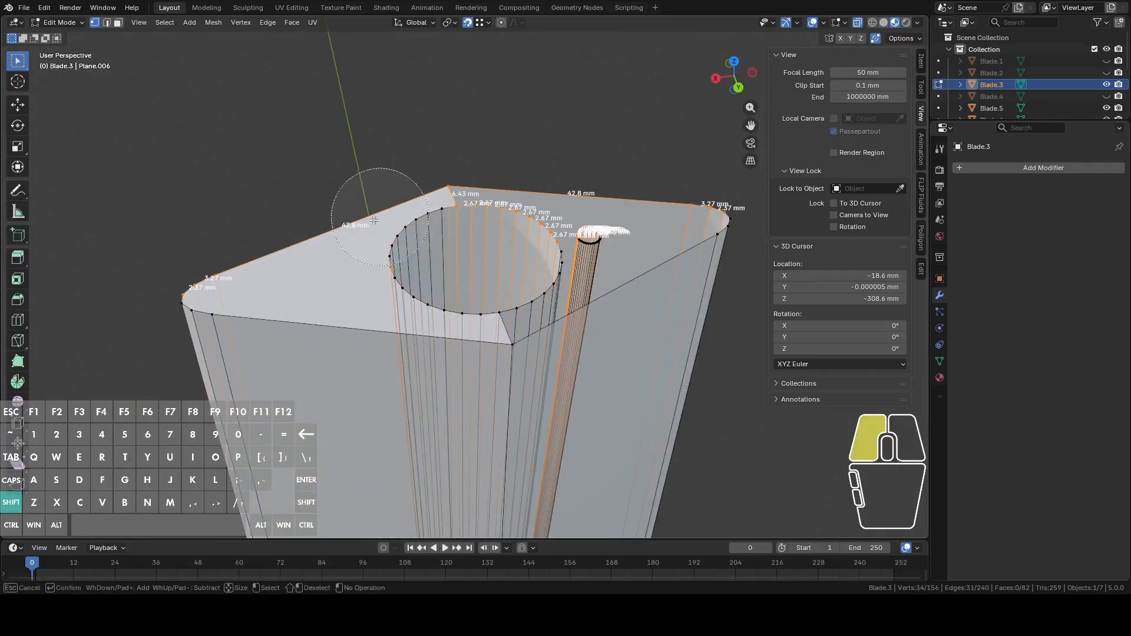
mouse_move(310, 296)
shift+mouse_down()
mouse_move(188, 318)
mouse_move(340, 302)
shift+mouse_up()
right_click(341, 301)
middle_drag(340, 302, 497, 316)
key(f)
Step: Fill the last opening in Blade.3's top, on the positive Y side of the small hole
alt+click(497, 317)
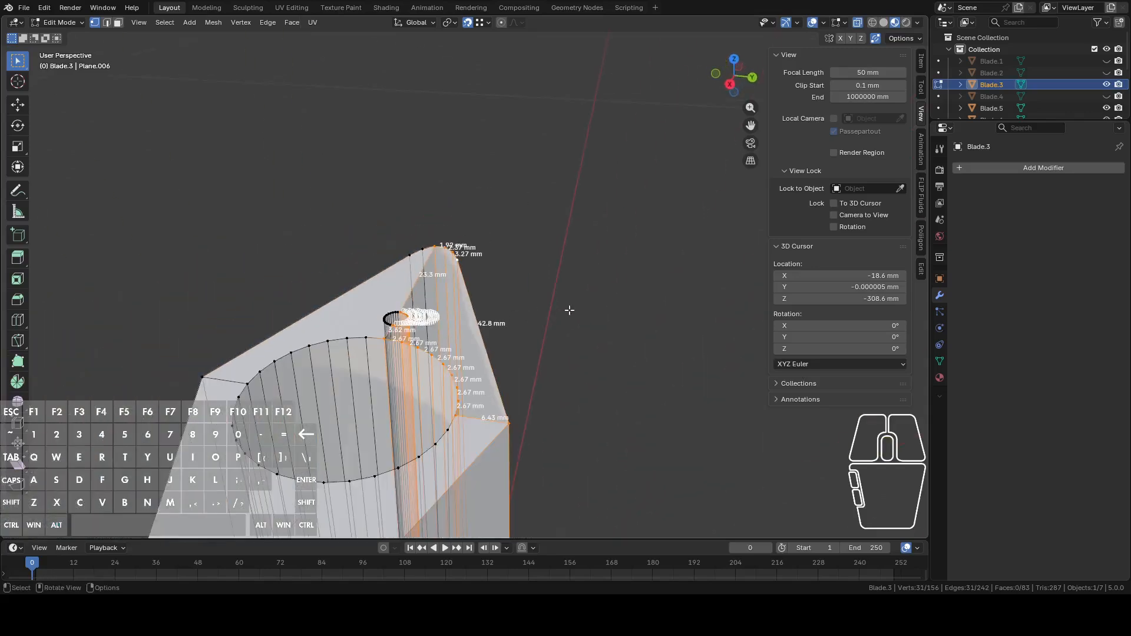
key(f)
middle_drag(558, 311, 458, 293)
Step: Recalculate the normals of all of Blade.3's faces and return to Object Mode
key(Tab)
key(Tab)
key(a)
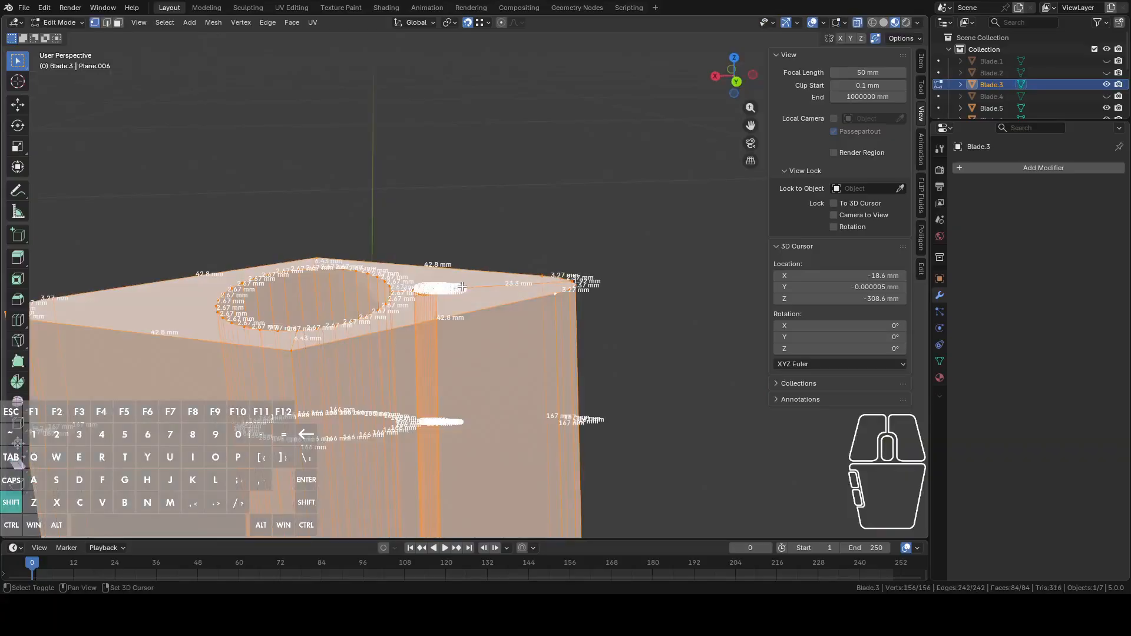
key(shift+n)
scroll(490, 270, down, 3)
key(Tab)
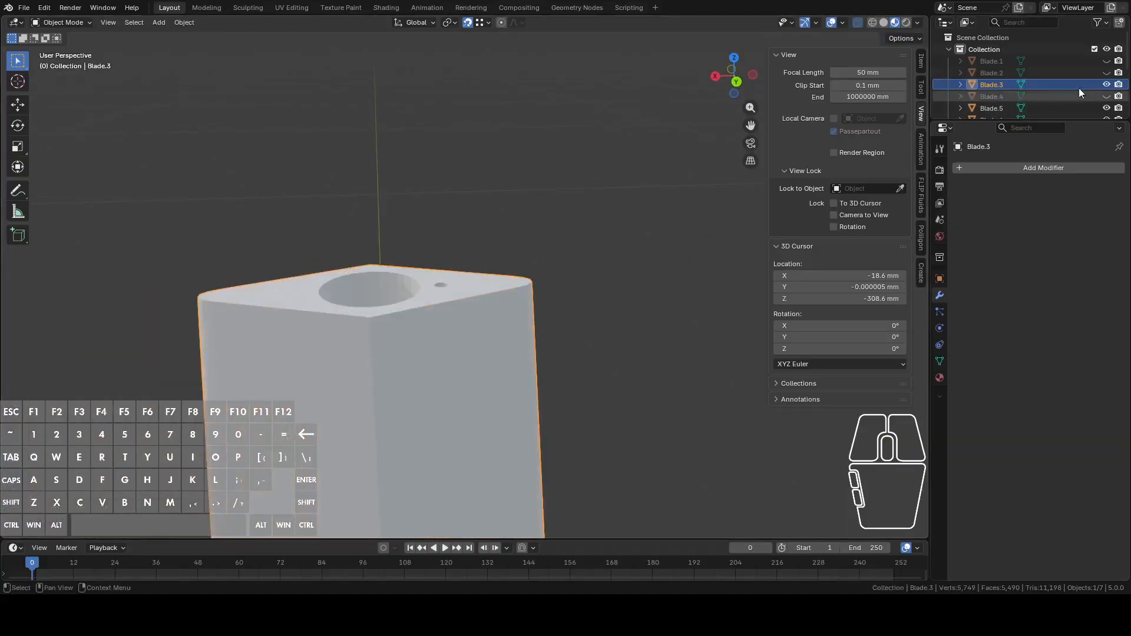
Step: Hide Blade.3, show Blade.4 and open Blade.4's mesh for editing
click(1106, 85)
click(1105, 96)
click(991, 96)
mouse_move(589, 177)
middle_down()
mouse_move(457, 225)
mouse_move(519, 170)
mouse_move(571, 182)
middle_up()
key(Tab)
Step: Fill the half of Blade.4's open bottom on the side away from the small hole
scroll(572, 182, up, 5)
scroll(772, 87, down, 2)
click(742, 69)
shift+middle_drag(88, 283, 227, 256)
drag(172, 228, 530, 339)
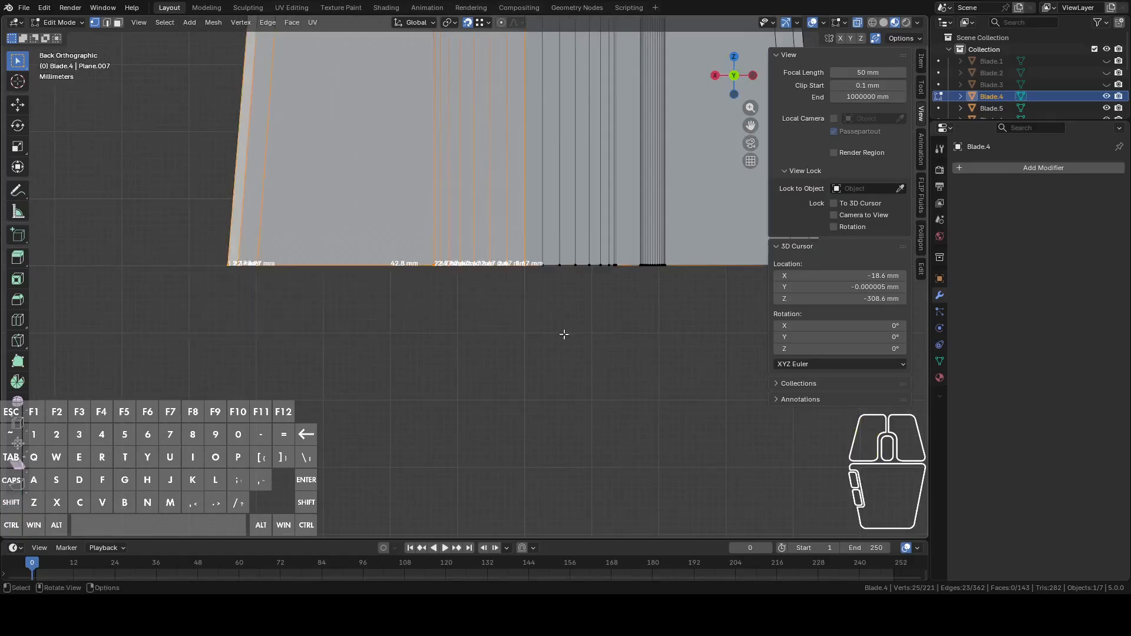
middle_drag(527, 344, 690, 241)
key(f)
middle_drag(641, 298, 594, 356)
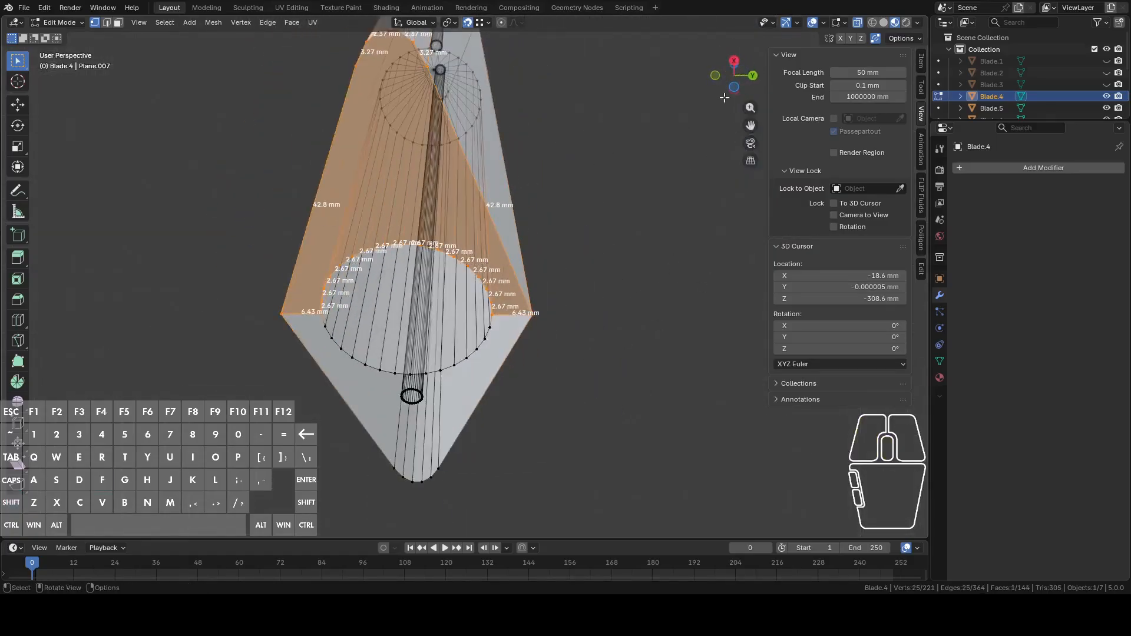
Step: Fill the opening in Blade.4's bottom on the negative Y side of the small hole
click(734, 57)
click(137, 380)
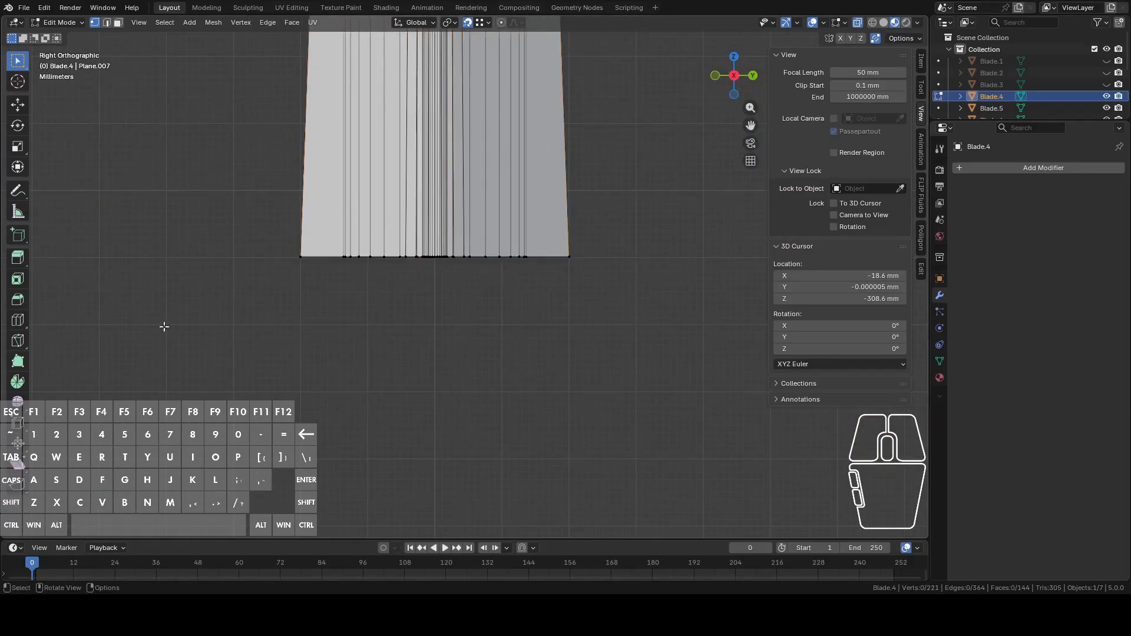
scroll(151, 289, up, 3)
drag(114, 201, 416, 338)
middle_drag(477, 346, 439, 347)
key(c)
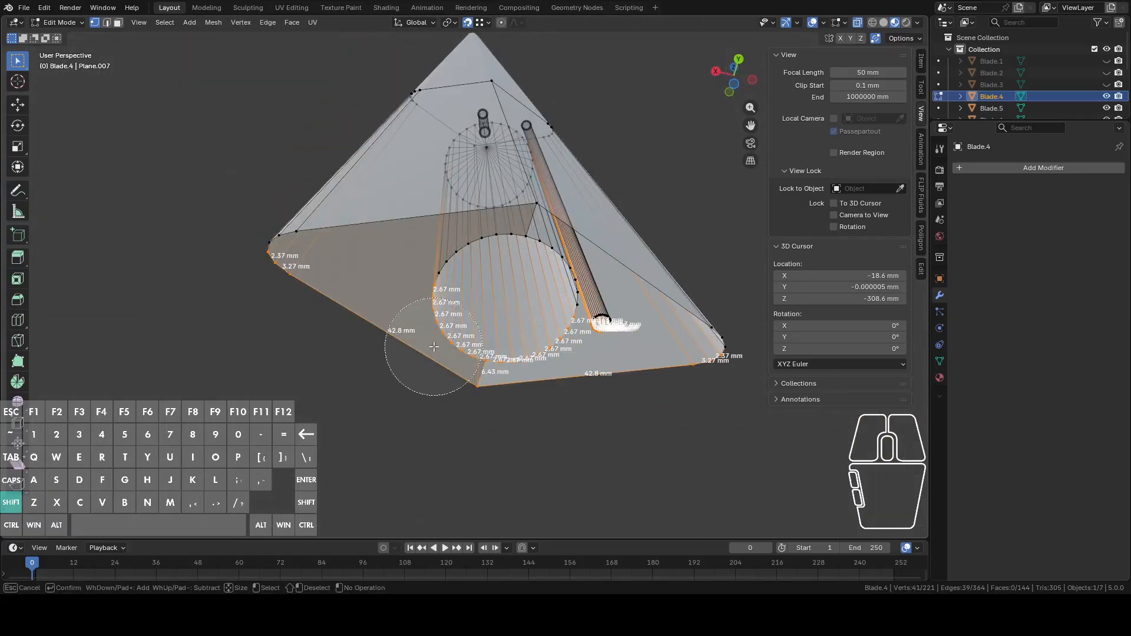
mouse_move(418, 293)
shift+mouse_down()
mouse_move(262, 252)
mouse_move(276, 274)
shift+mouse_up()
right_click(285, 288)
middle_drag(354, 285, 383, 286)
shift+middle_drag(565, 318, 527, 203)
key(f)
Step: Fill the last opening in Blade.4's bottom, on the positive Y side of the small hole, and return to Object Mode
alt+click(578, 198)
key(f)
key(Tab)
Step: Hide Blade.5 to uncover Blade.4's top and reopen Blade.4's mesh for editing
scroll(524, 203, down, 4)
middle_drag(542, 151, 533, 241)
shift+middle_drag(510, 97, 576, 184)
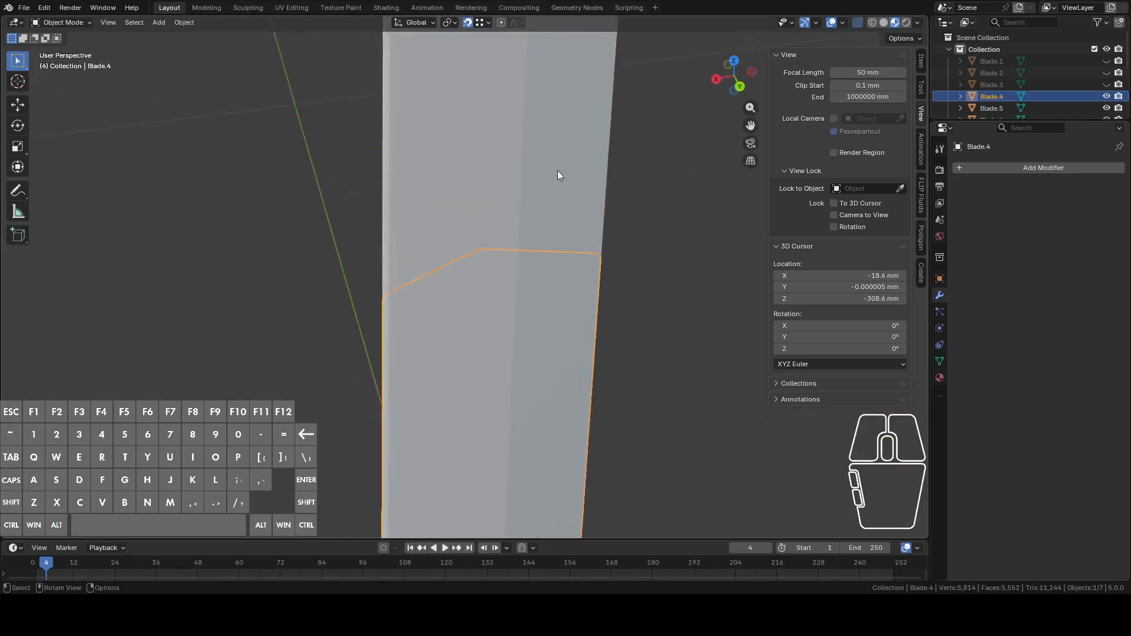
scroll(557, 175, down, 5)
click(475, 225)
scroll(504, 226, up, 9)
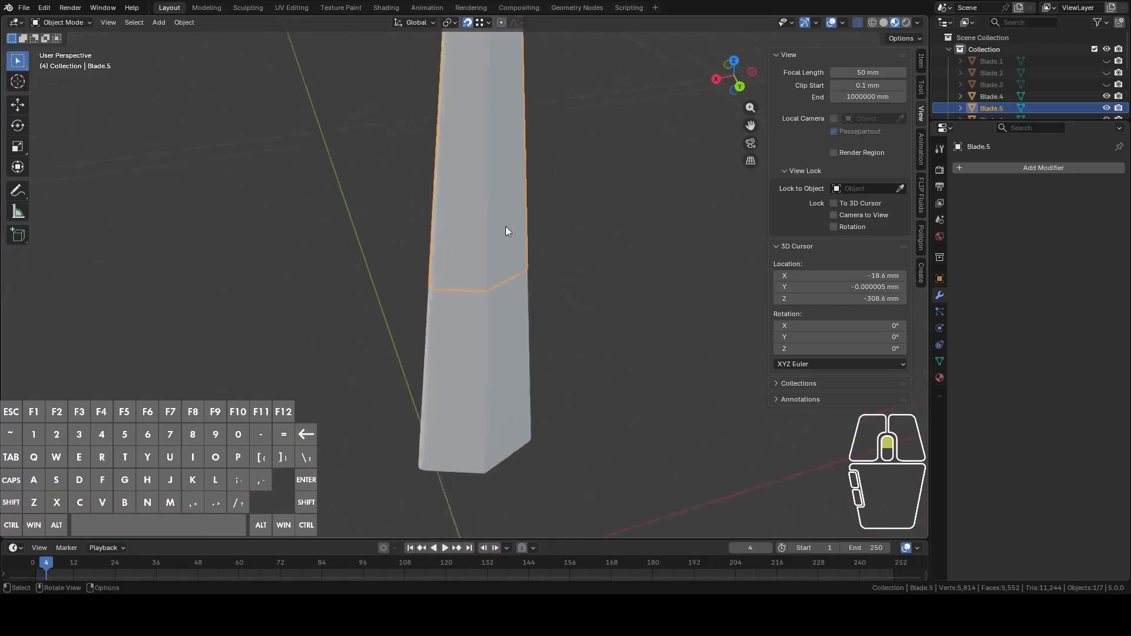
key(h)
click(576, 327)
key(Tab)
middle_drag(576, 326, 575, 314)
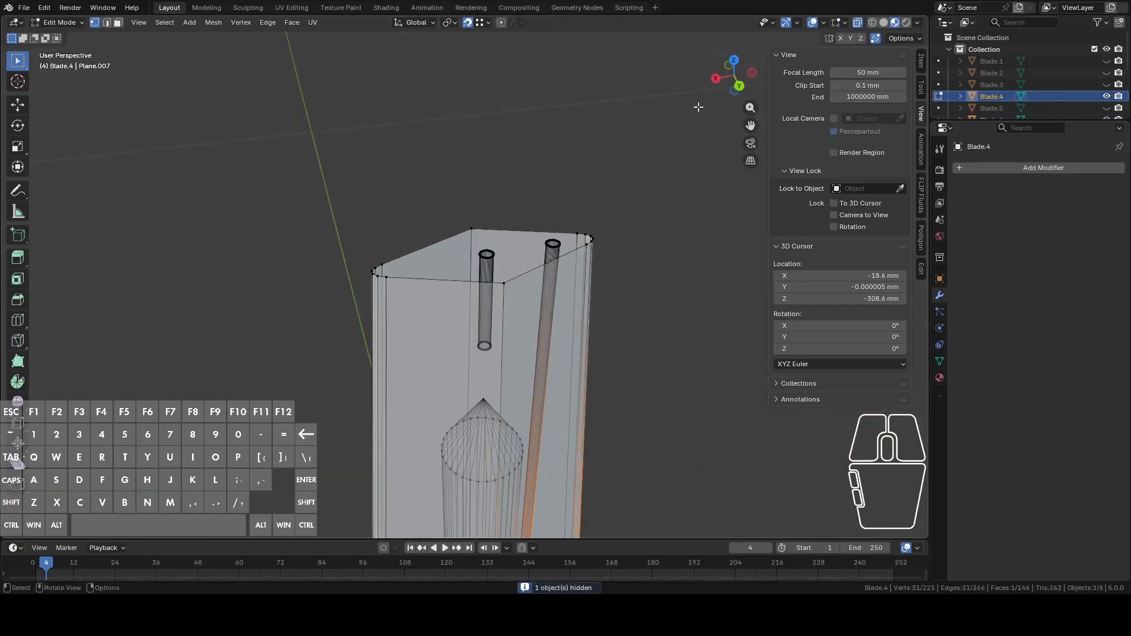
Step: Fill the positive X half of Blade.4's open top, up to the middle of the central hole
click(740, 87)
scroll(278, 313, up, 5)
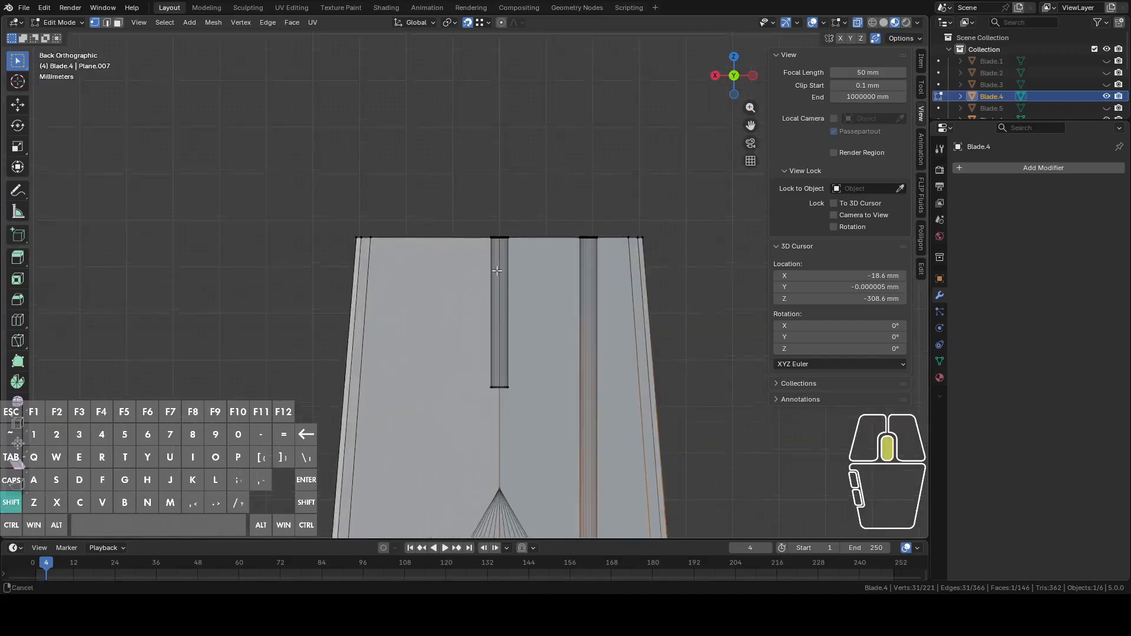
drag(227, 257, 492, 333)
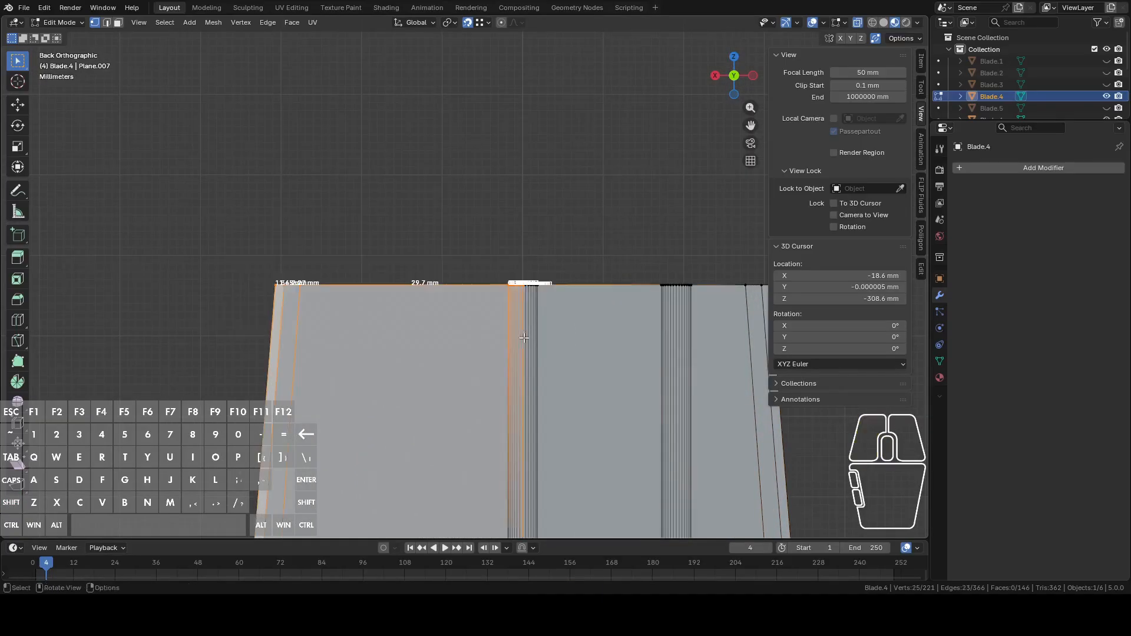
drag(524, 337, 523, 338)
middle_drag(524, 337, 520, 352)
scroll(527, 326, down, 3)
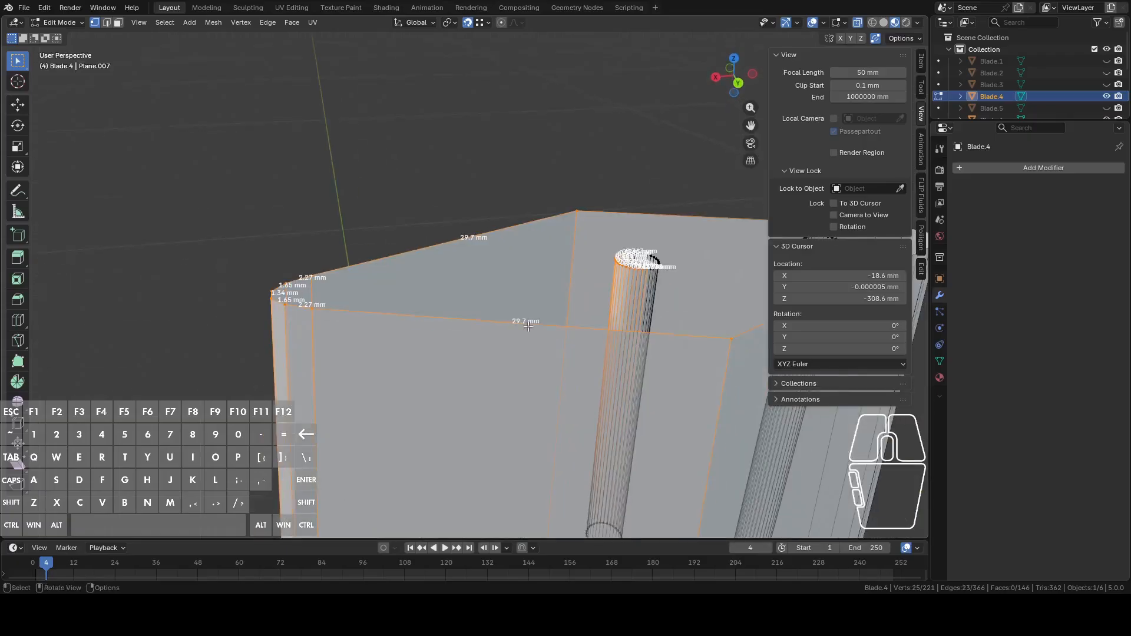
key(f)
Step: Try to fill the opening in Blade.4's top on the negative Y side of the two holes, then undo the fill
middle_drag(228, 343, 385, 322)
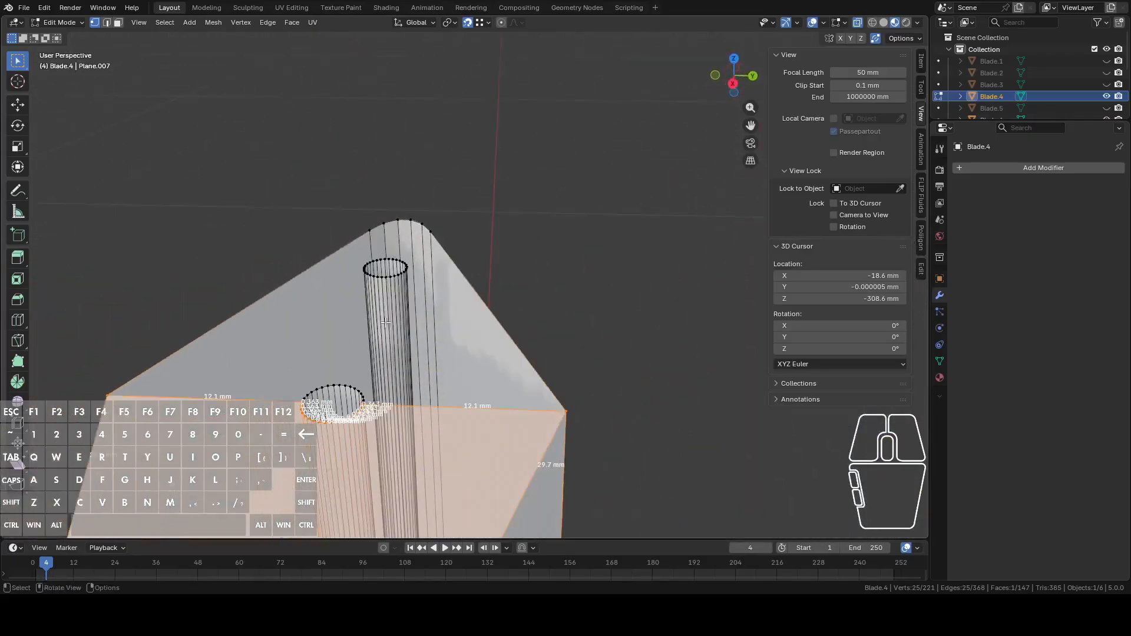
click(732, 83)
shift+middle_drag(406, 177, 526, 149)
click(429, 182)
drag(263, 196, 461, 276)
drag(510, 304, 510, 305)
middle_drag(510, 305, 500, 345)
key(ctrl+z)
scroll(442, 378, down, 4)
middle_drag(441, 378, 418, 309)
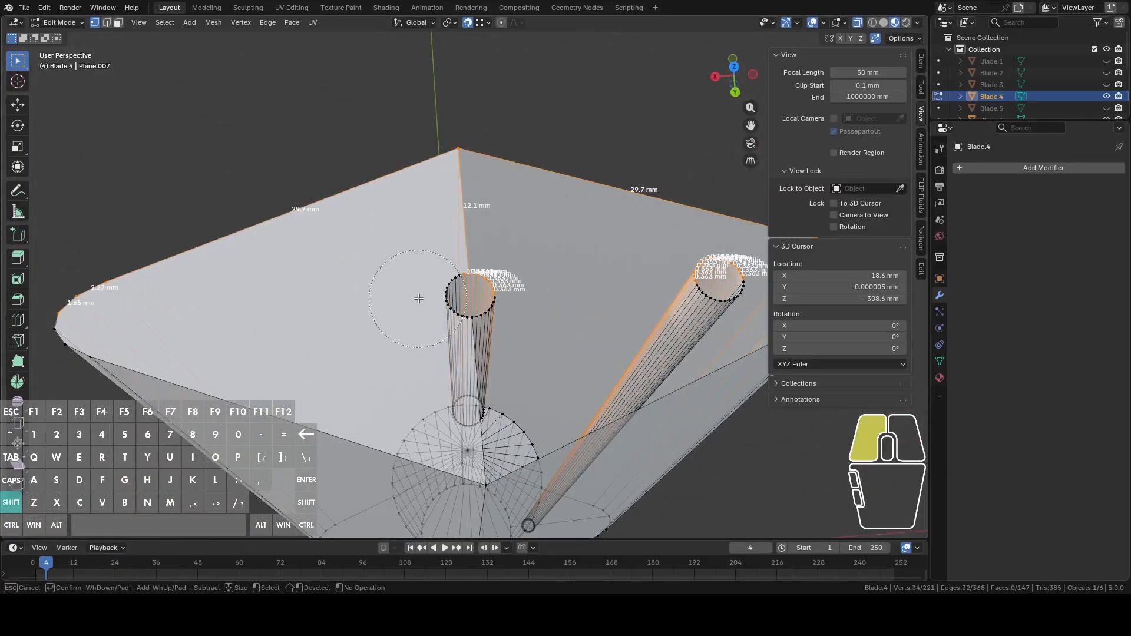
mouse_move(375, 257)
shift+mouse_down()
mouse_move(152, 272)
mouse_move(148, 292)
shift+mouse_up()
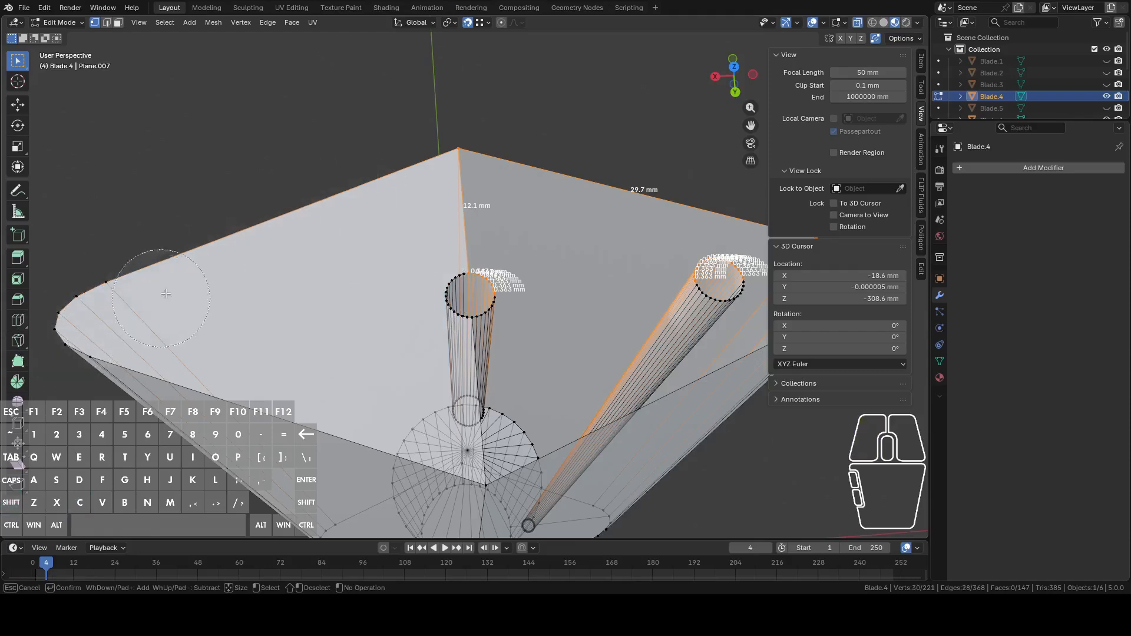
key(Return)
key(f)
middle_drag(559, 278, 576, 256)
key(ctrl+z)
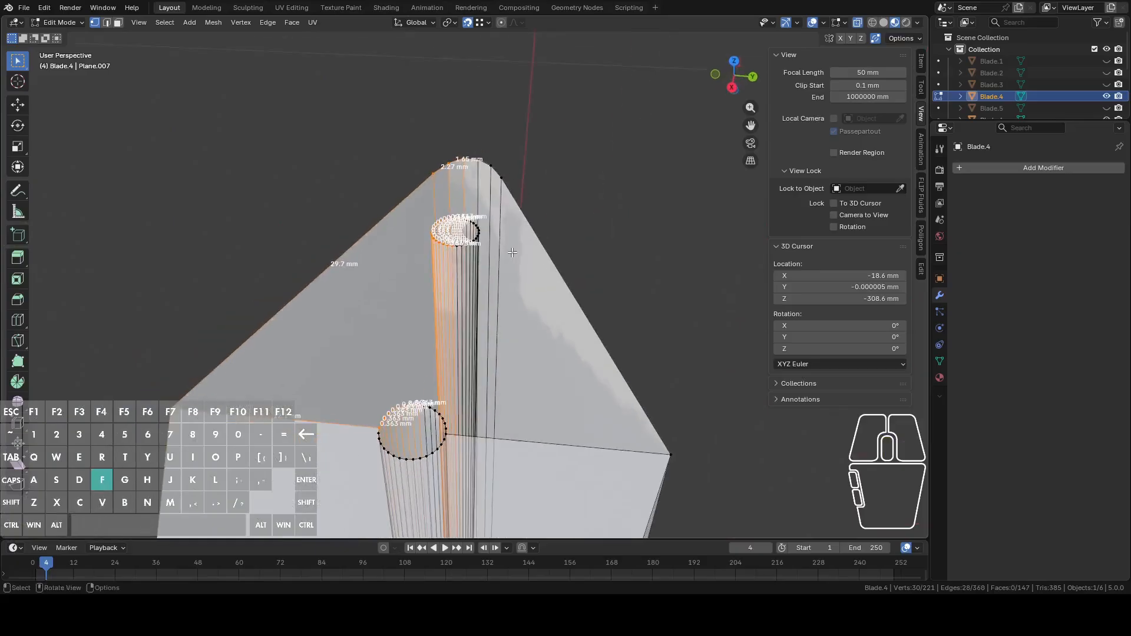
key(f)
middle_drag(445, 282, 477, 159)
key(ctrl+z)
Step: Connect the two holes in Blade.4's top with an edge and the outer hole to the rounded tip with another
click(428, 255)
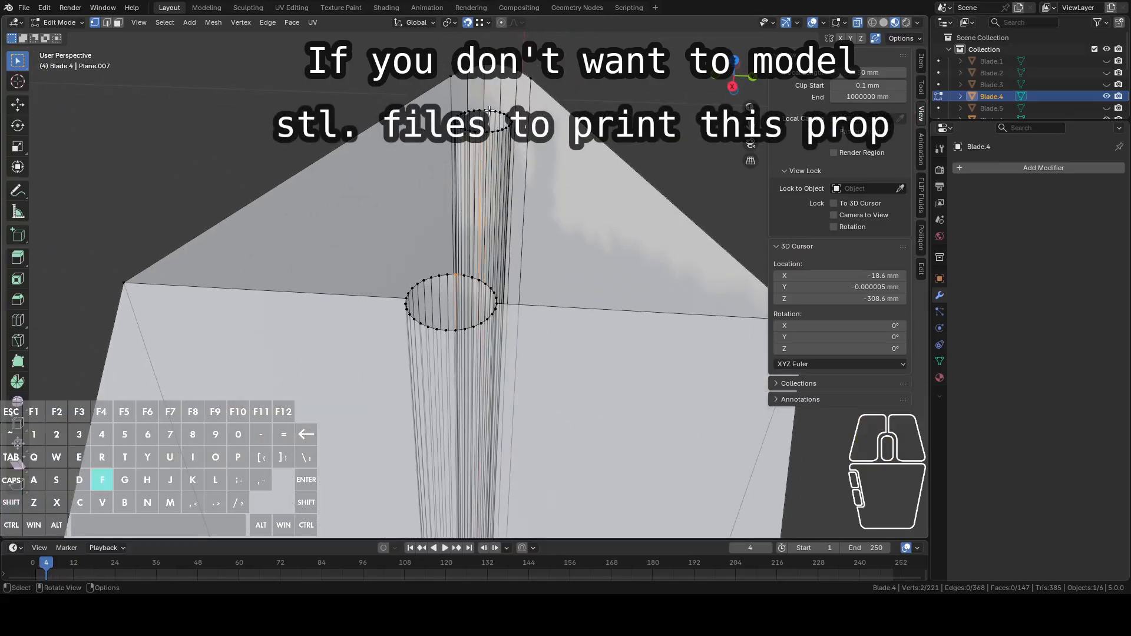
shift+click(489, 81)
key(f)
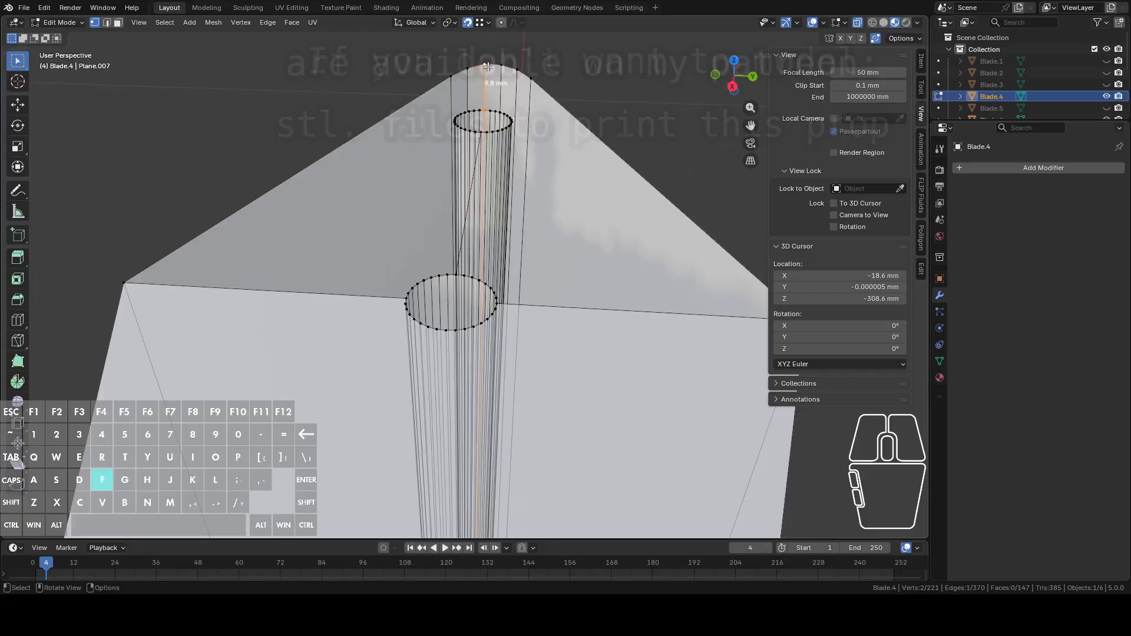
Step: Fill the opening in Blade.4's top on the negative Y side of the two holes and their connecting edges
click(731, 87)
drag(146, 124, 473, 208)
middle_drag(474, 208, 476, 282)
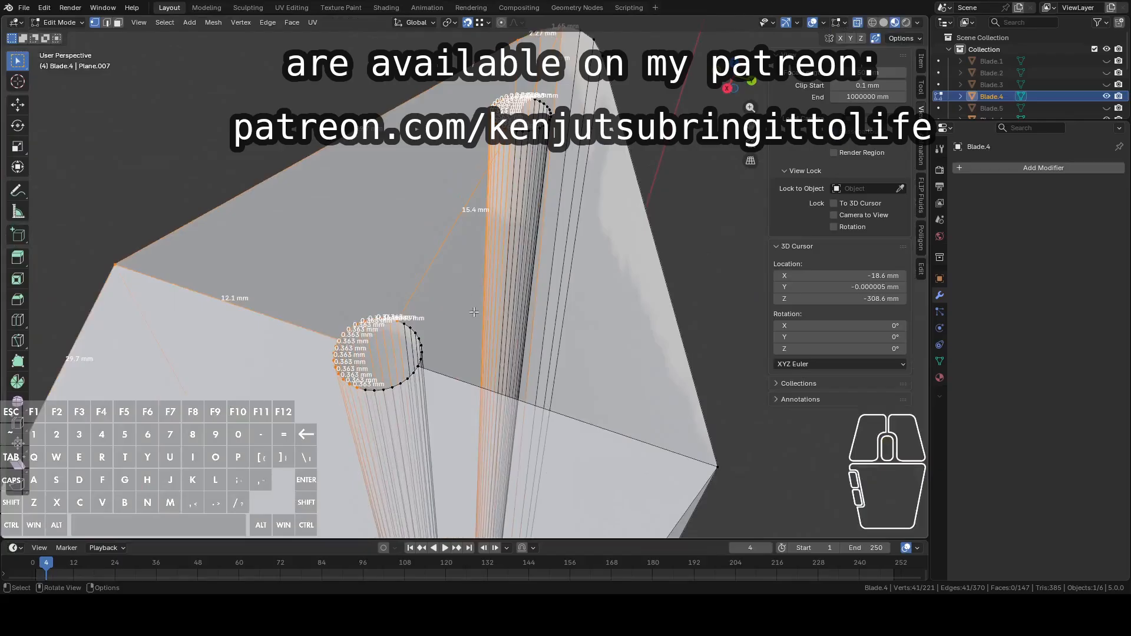
shift+drag(327, 407, 330, 394)
middle_drag(331, 394, 517, 236)
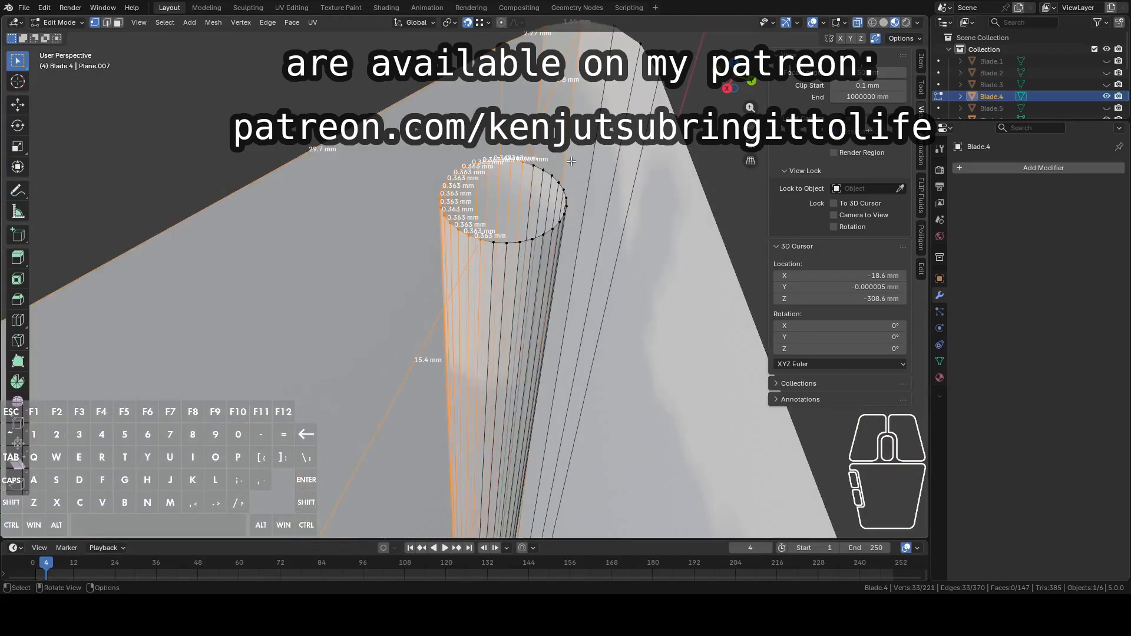
scroll(570, 162, down, 1)
key(f)
scroll(570, 161, down, 5)
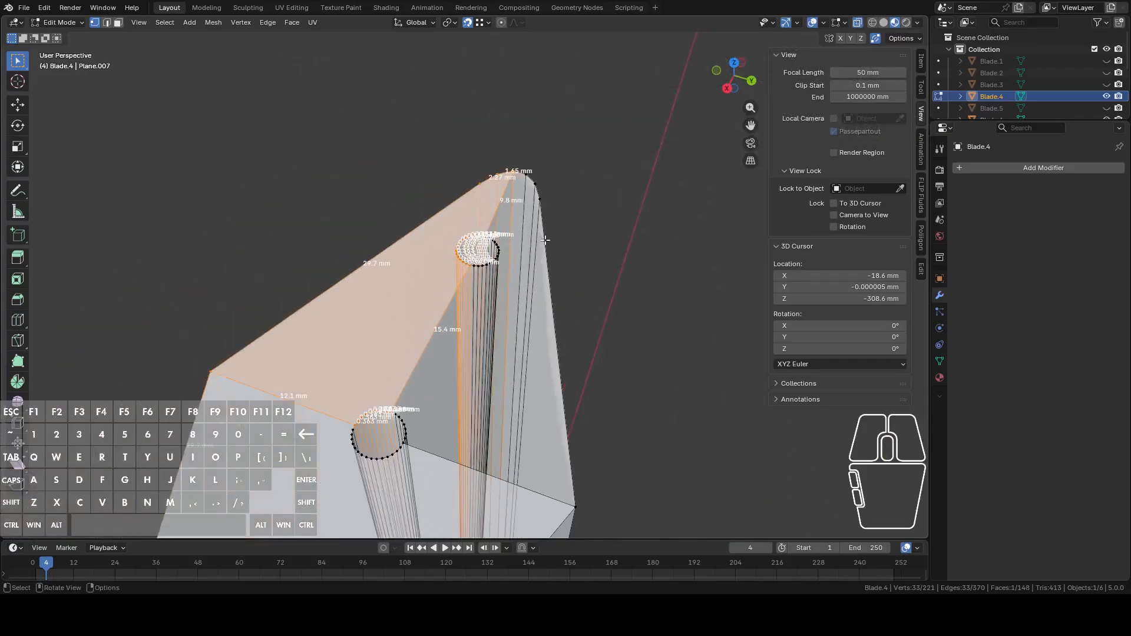
Step: Fill the last opening in Blade.4's top, on the positive Y side of the two holes
alt+click(545, 239)
mouse_move(569, 245)
middle_down()
mouse_move(610, 236)
mouse_move(560, 256)
middle_up()
key(f)
Step: Recalculate the normals of all of Blade.4's faces and return to Object Mode
key(Tab)
key(Tab)
key(a)
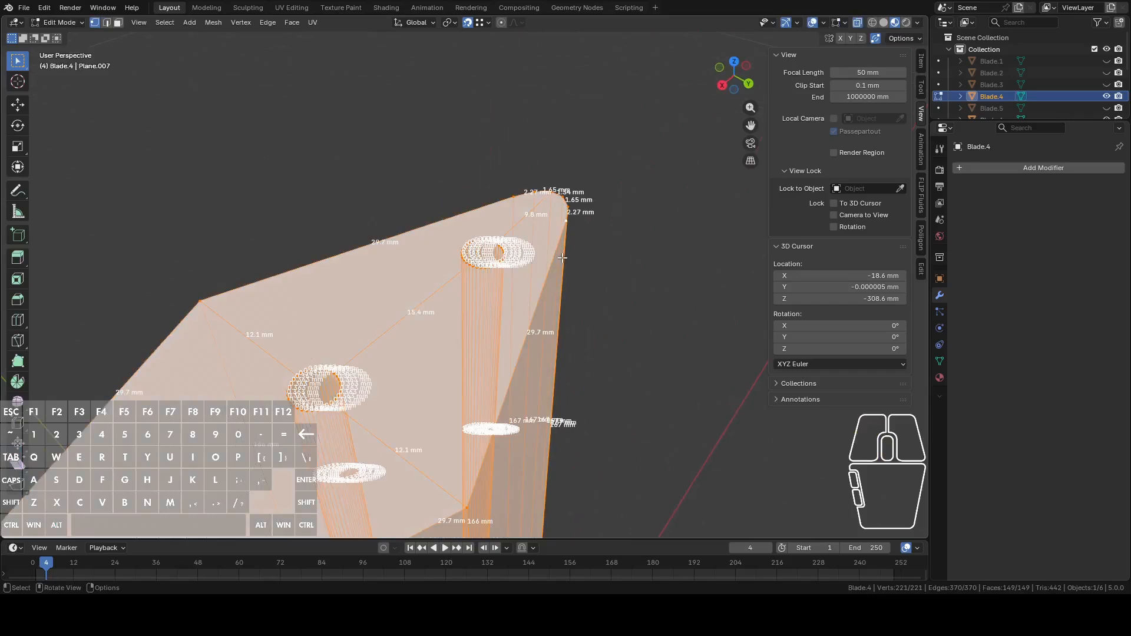
key(shift+n)
key(Tab)
mouse_move(581, 241)
middle_down()
mouse_move(499, 232)
mouse_move(465, 313)
mouse_move(603, 246)
middle_up()
Step: Hide Blade.4, show Blade.5 and open Blade.5's mesh for editing at its open bottom
key(h)
click(1106, 108)
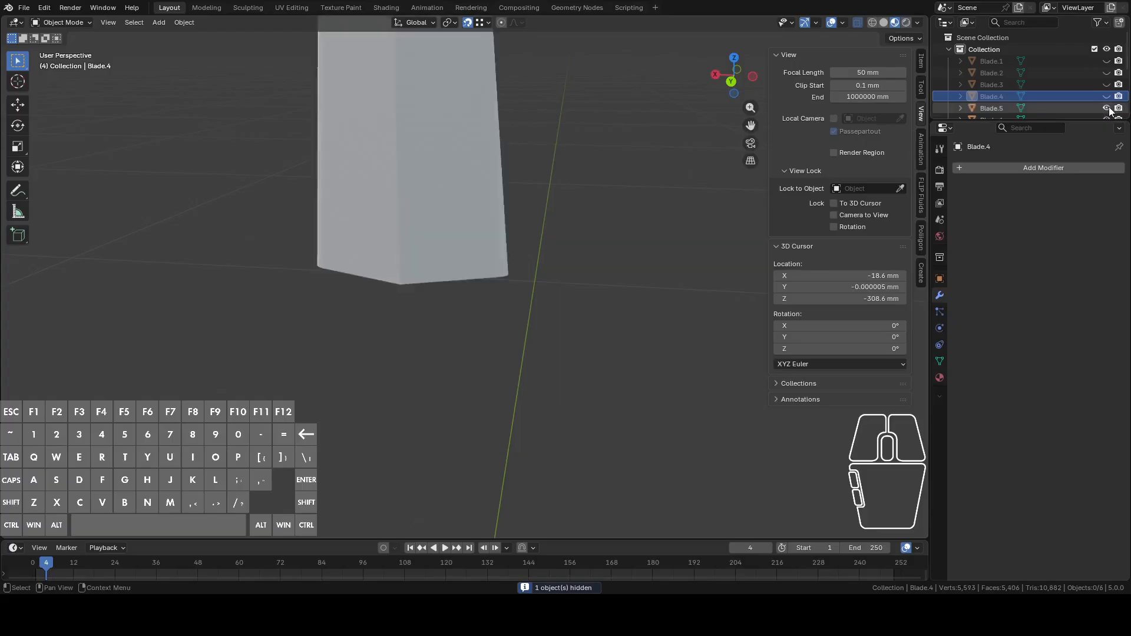
click(405, 204)
key(Tab)
middle_drag(595, 200, 581, 283)
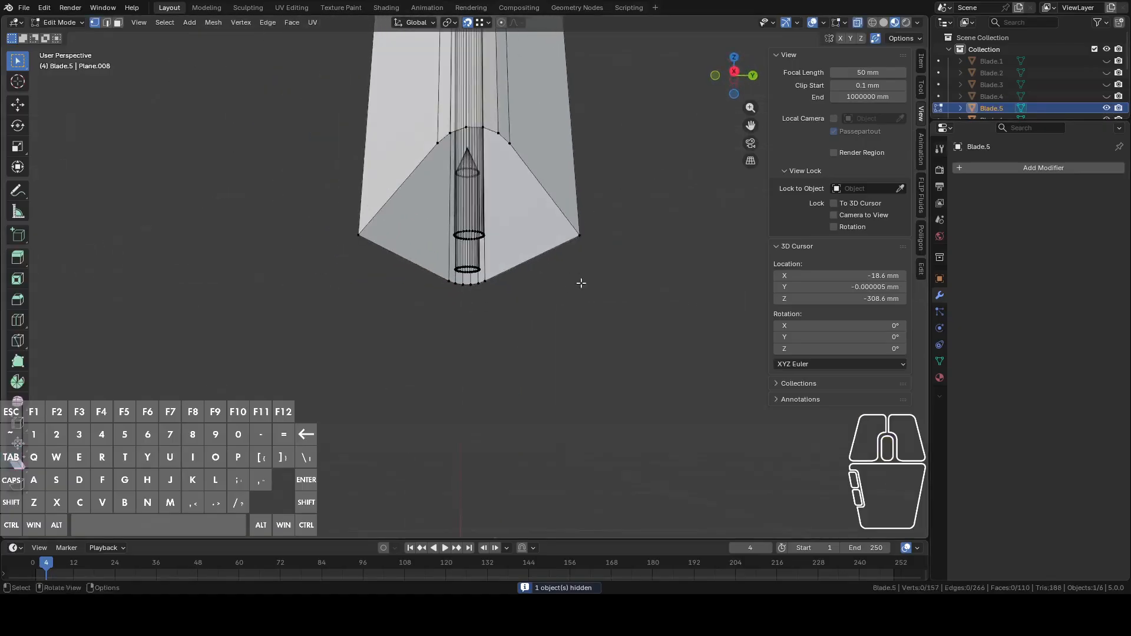
Step: Fill the positive X half of Blade.5's open bottom, up to the middle of the central hole
click(753, 75)
drag(301, 233, 559, 321)
key(f)
middle_drag(578, 310, 662, 302)
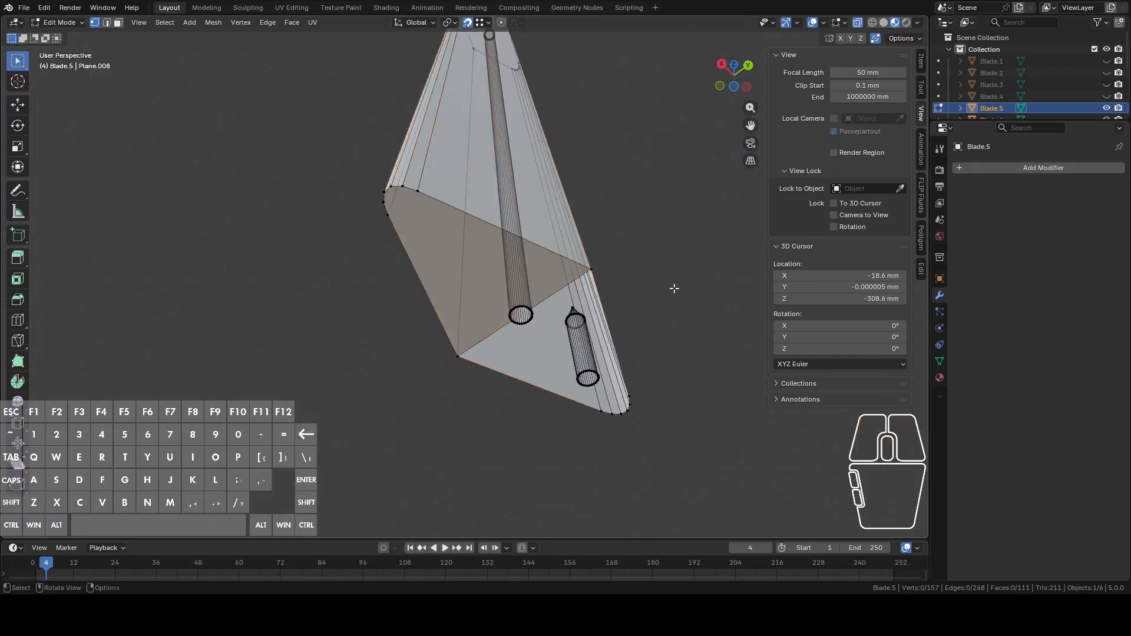
Step: Bridge Blade.5's bottom holes and blade edge with connecting edges, and fill the remaining opening on the negative Y side
middle_drag(723, 191, 522, 172)
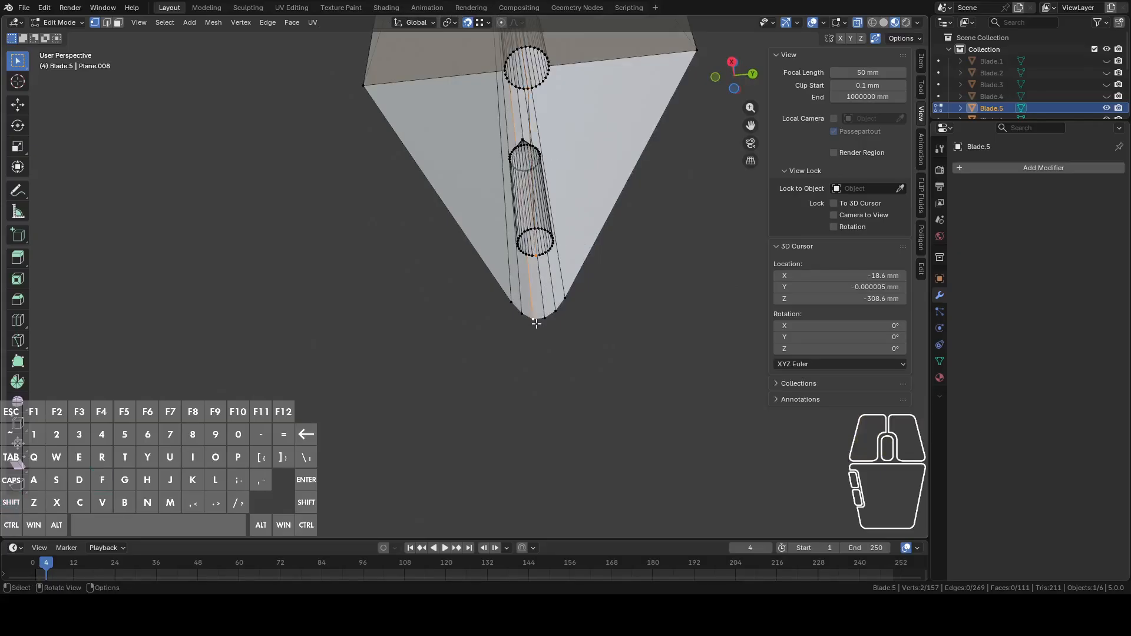
click(730, 63)
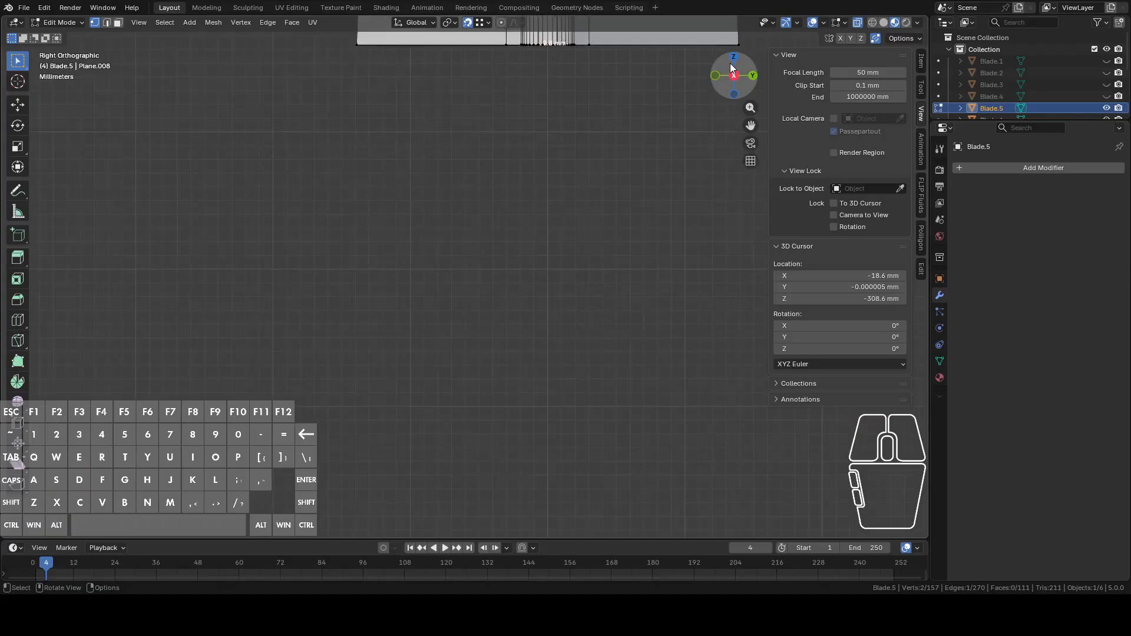
drag(298, 207, 543, 313)
middle_drag(542, 312, 484, 213)
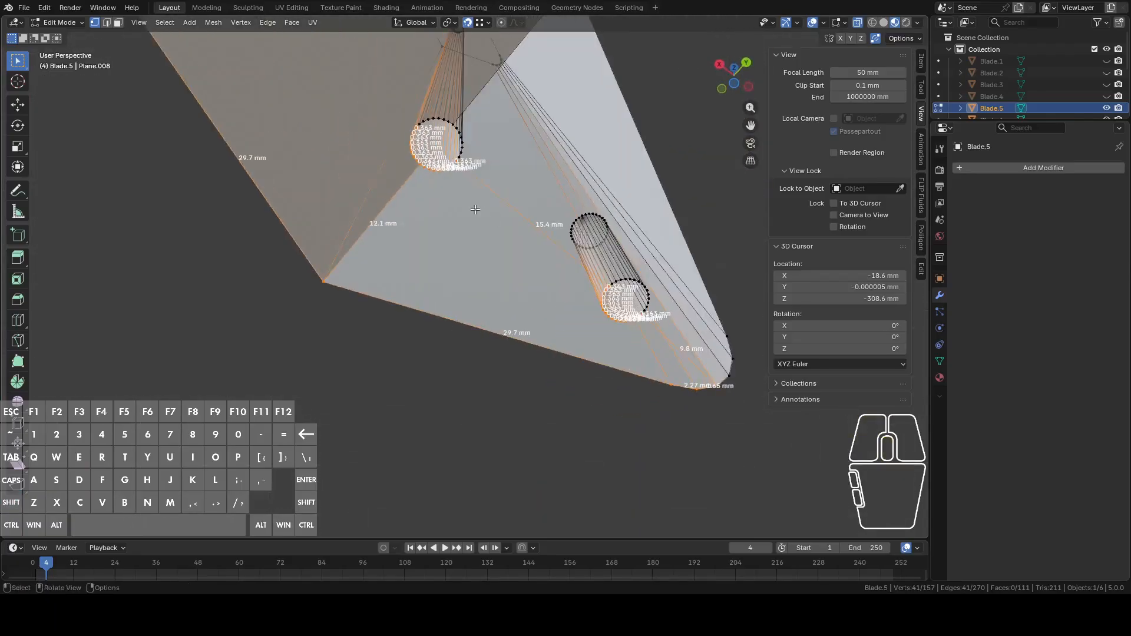
scroll(483, 211, down, 3)
key(c)
shift+drag(396, 169, 403, 169)
shift+drag(266, 118, 243, 27)
key(Escape)
scroll(366, 176, up, 3)
shift+middle_drag(580, 291, 464, 222)
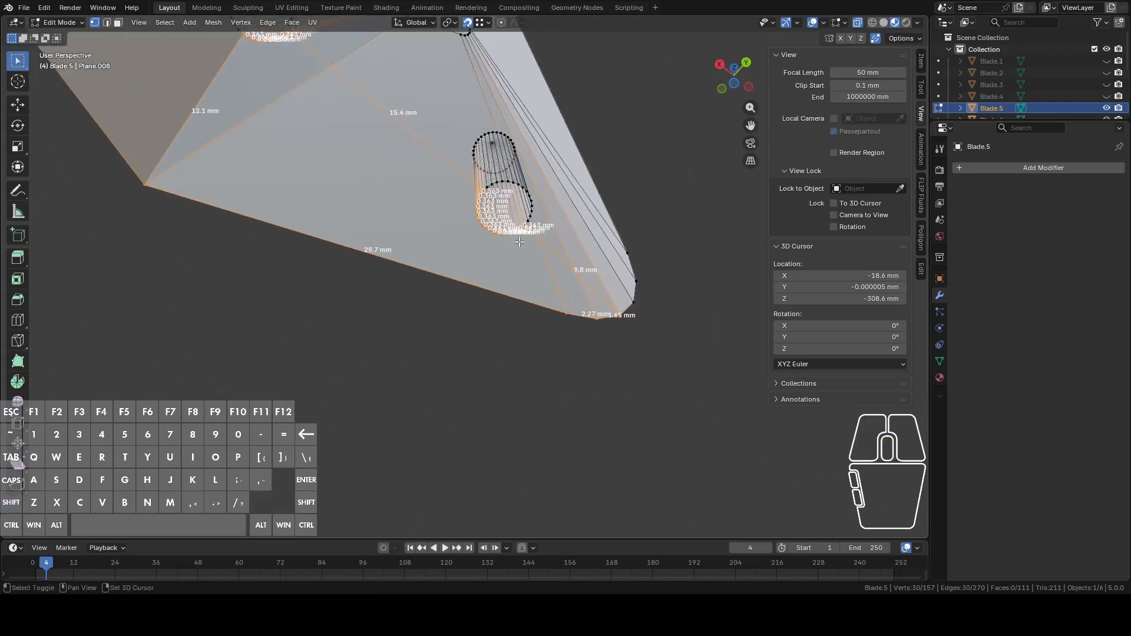
scroll(465, 223, up, 3)
middle_drag(596, 215, 606, 270)
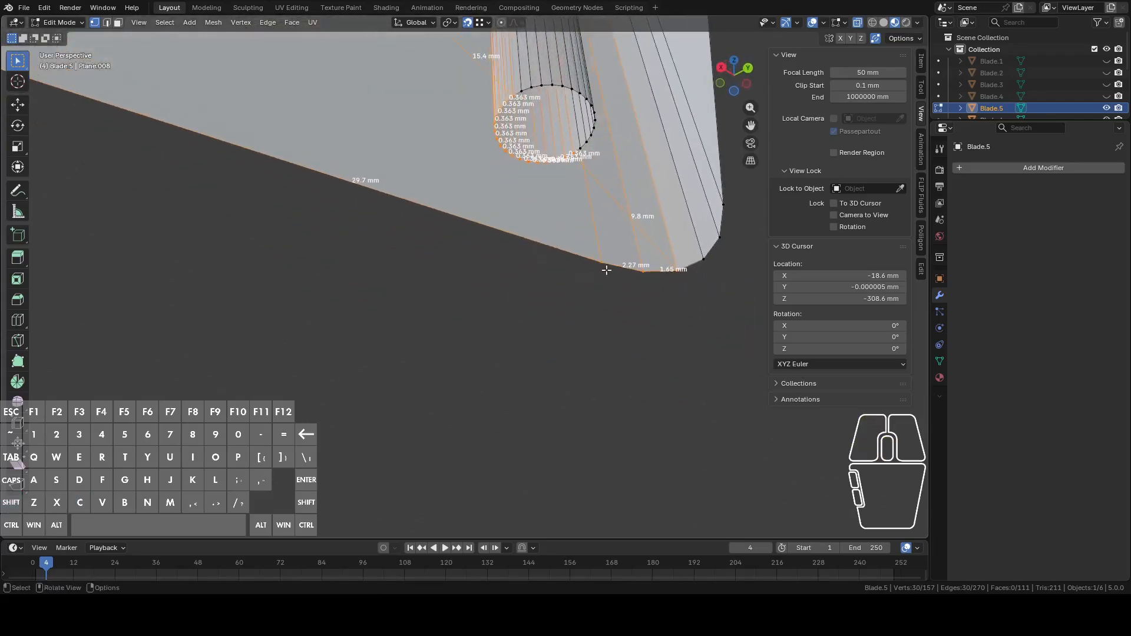
key(f)
Step: Fill the last opening in Blade.5's bottom, on the positive Y side of the two holes
alt+click(557, 84)
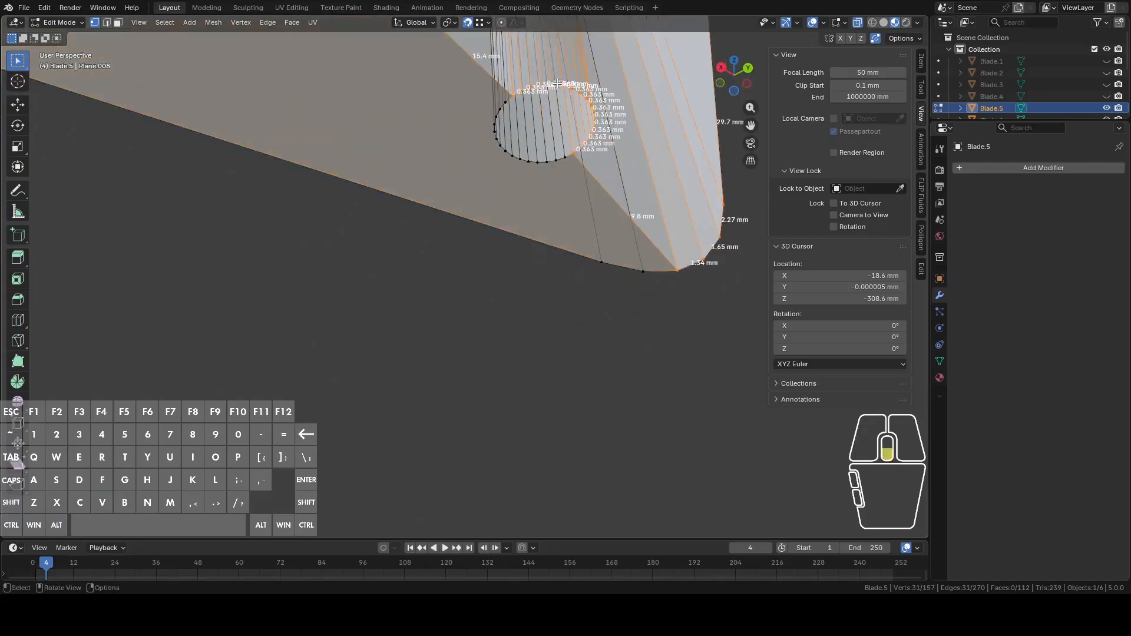
scroll(555, 86, down, 6)
shift+middle_drag(555, 88, 568, 340)
key(f)
Step: Fill the positive X half of Blade.5's open top, up to the middle of the central hole
scroll(569, 340, down, 3)
shift+middle_drag(560, 270, 544, 377)
scroll(515, 250, up, 3)
scroll(512, 248, up, 4)
shift+middle_drag(381, 199, 484, 238)
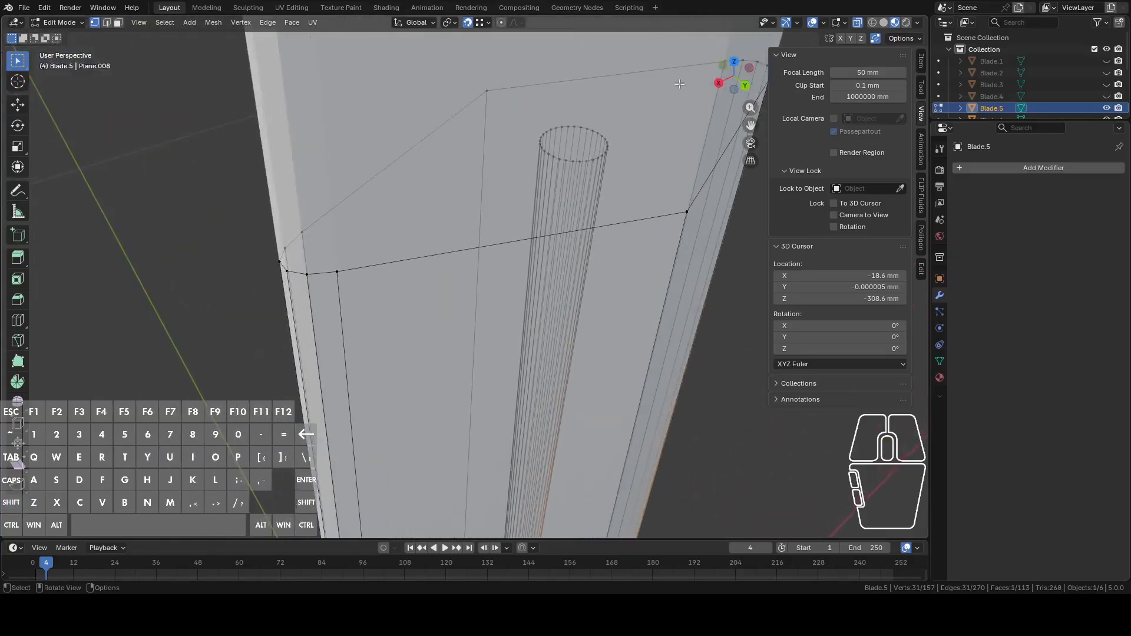
scroll(583, 132, down, 4)
middle_drag(554, 185, 636, 115)
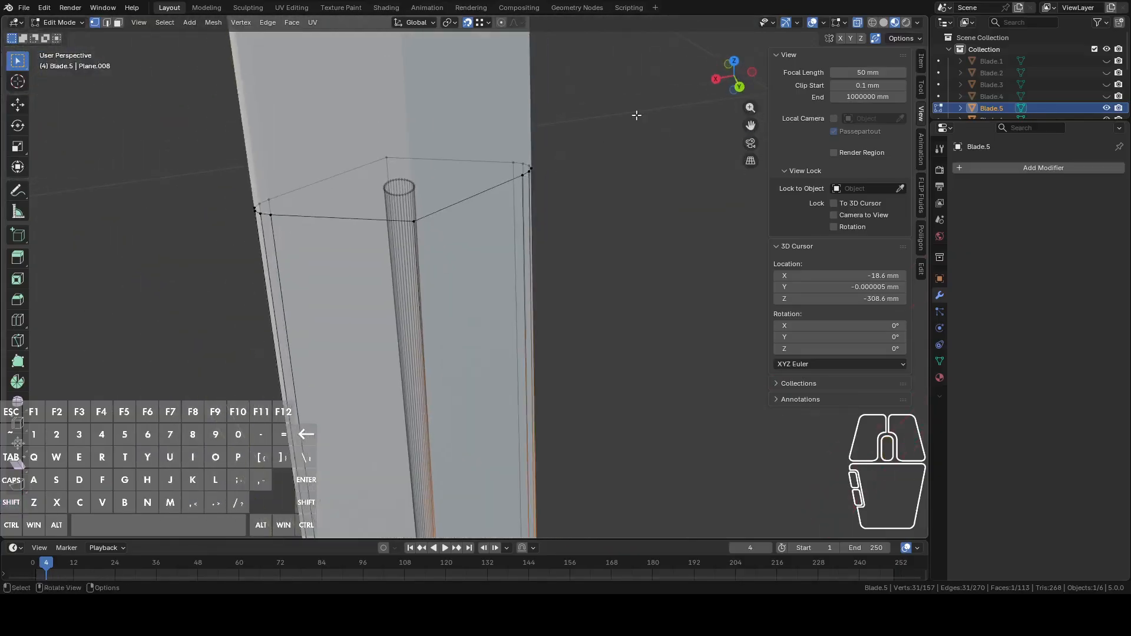
click(739, 88)
shift+middle_drag(434, 166, 552, 387)
scroll(465, 275, up, 7)
drag(252, 244, 594, 359)
middle_drag(593, 360, 769, 377)
scroll(641, 373, down, 4)
shift+middle_drag(740, 295, 538, 330)
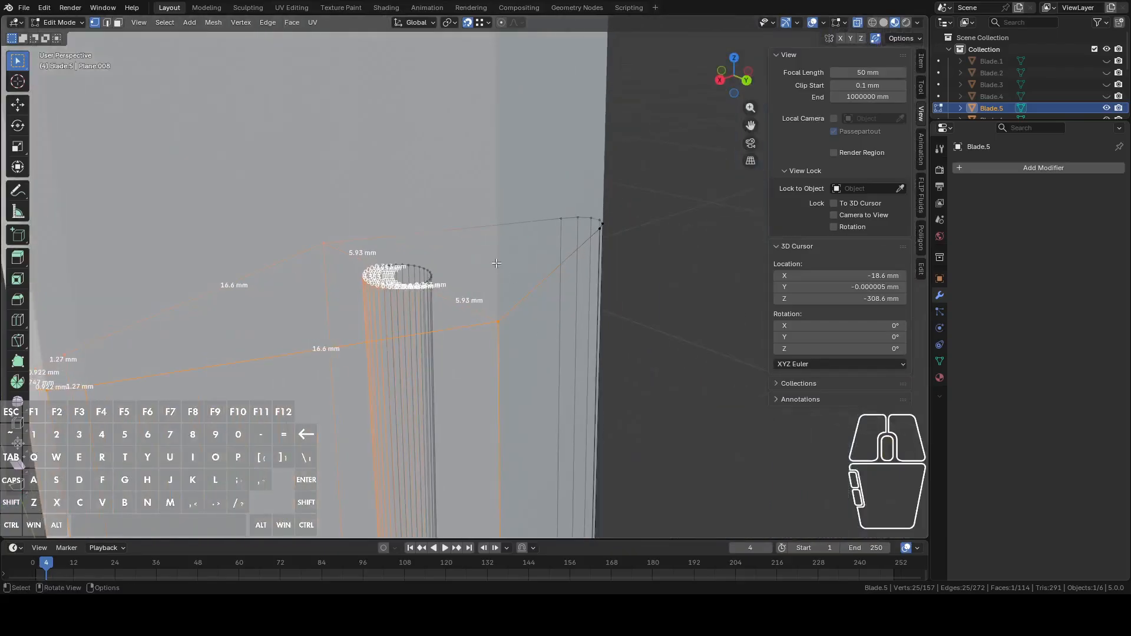
Step: Fill the negative X half of Blade.5's top and return to Object Mode
alt+click(464, 236)
scroll(477, 234, down, 3)
key(Tab)
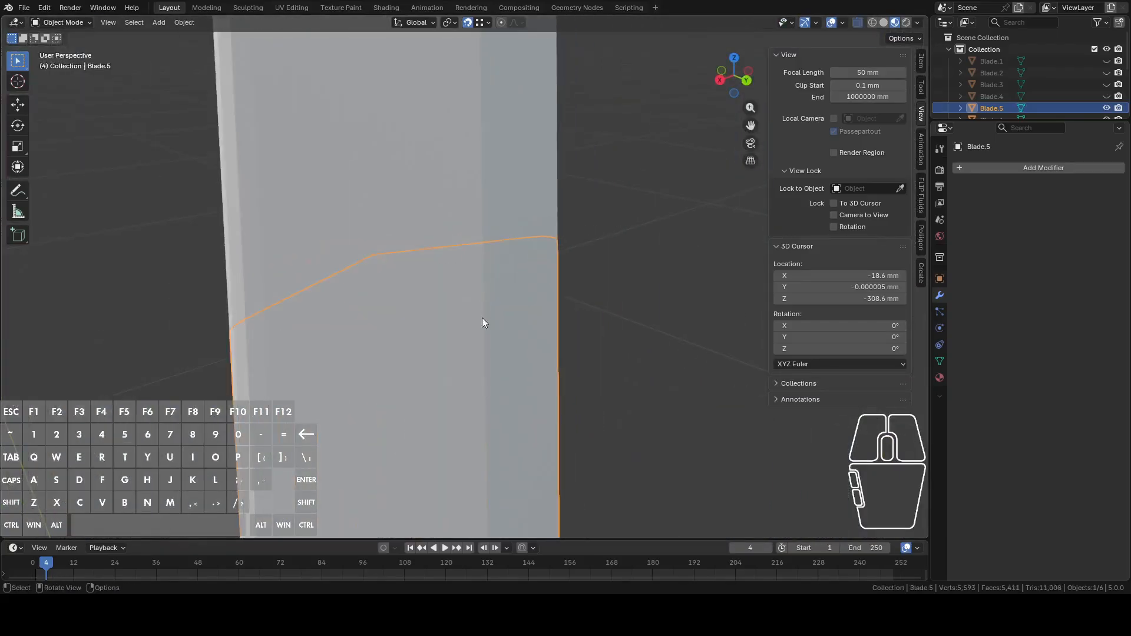
Step: Hide Blade.6 above Blade.5 and inspect Blade.5's capped top in Edit Mode and Object Mode
click(474, 201)
key(h)
click(479, 338)
key(Tab)
middle_drag(560, 308, 501, 356)
key(Tab)
scroll(502, 352, down, 3)
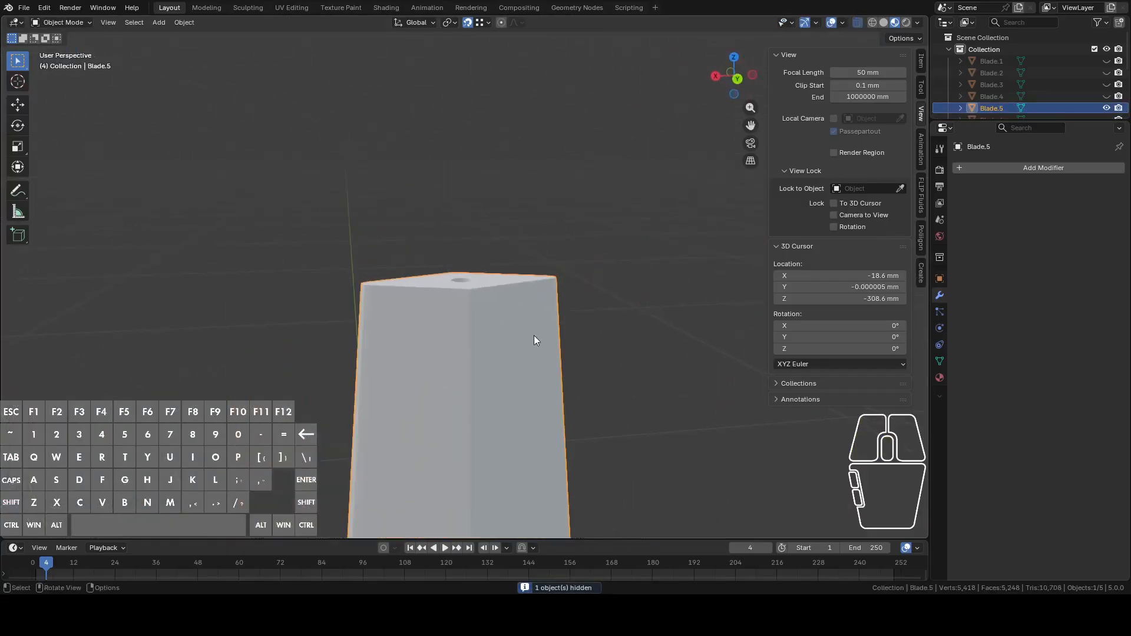
Step: Hide Blade.5, show Blade.6 and open Blade.6's mesh for editing at its open bottom
key(h)
scroll(1049, 96, down, 2)
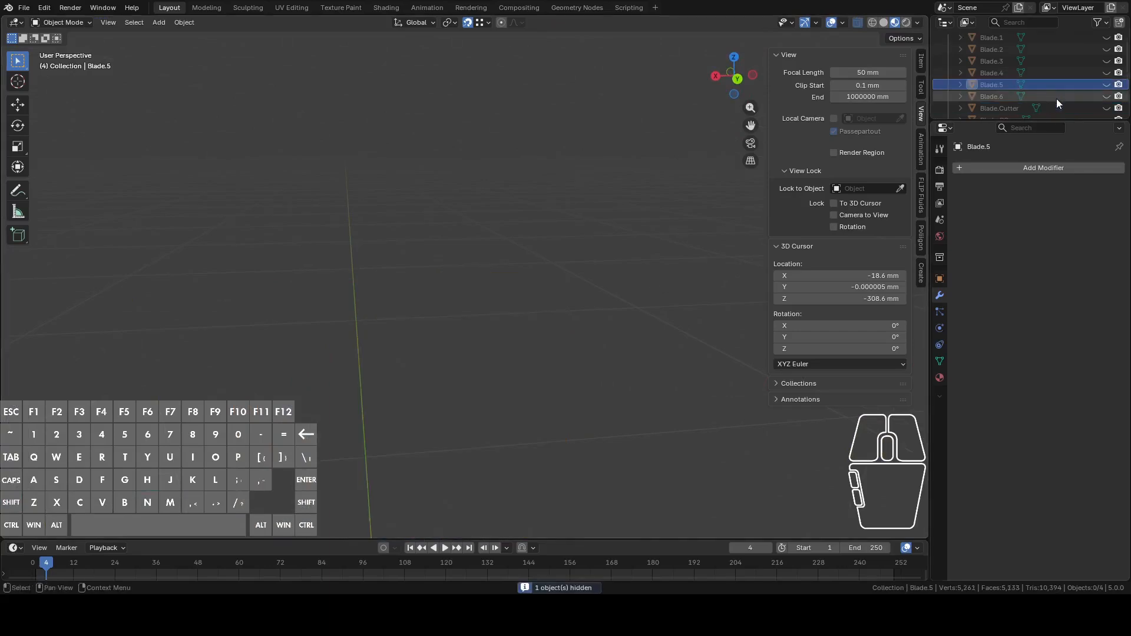
click(1105, 96)
click(510, 230)
middle_drag(549, 253, 560, 202)
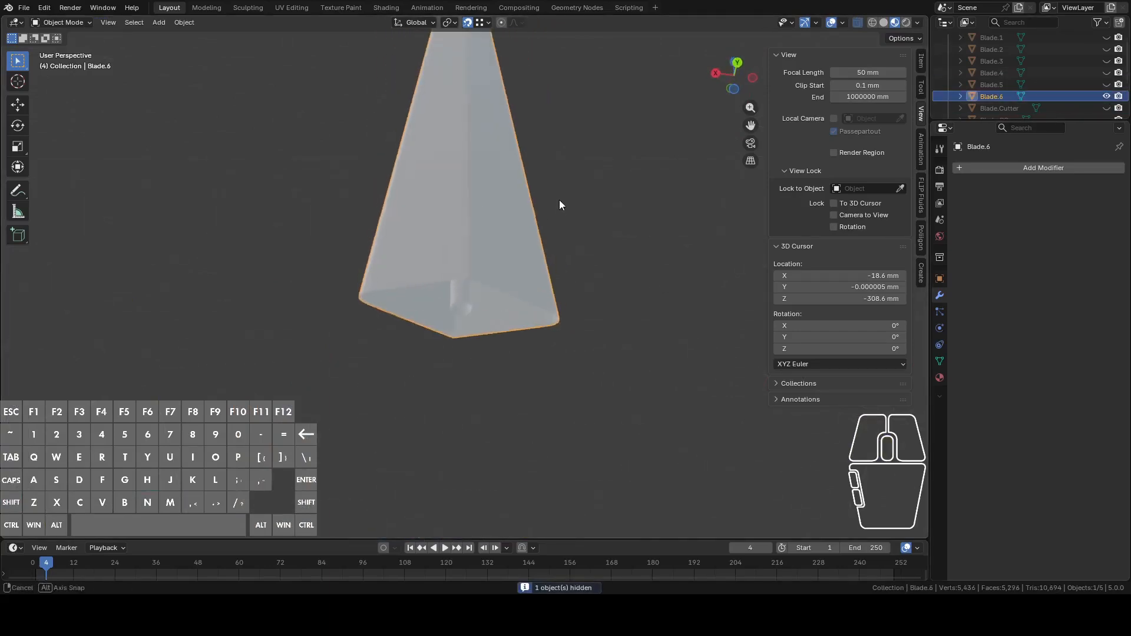
key(Tab)
scroll(582, 254, up, 5)
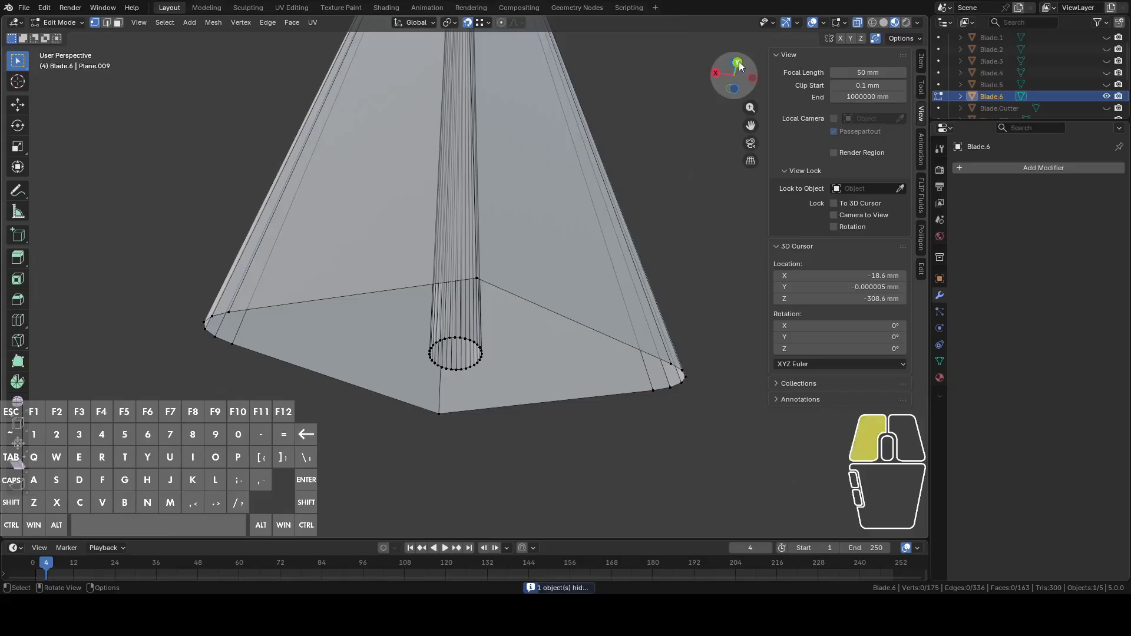
Step: Fill both the positive X and negative X halves of Blade.6's open bottom around the central hole
click(738, 63)
drag(163, 241, 500, 349)
middle_drag(519, 347, 666, 362)
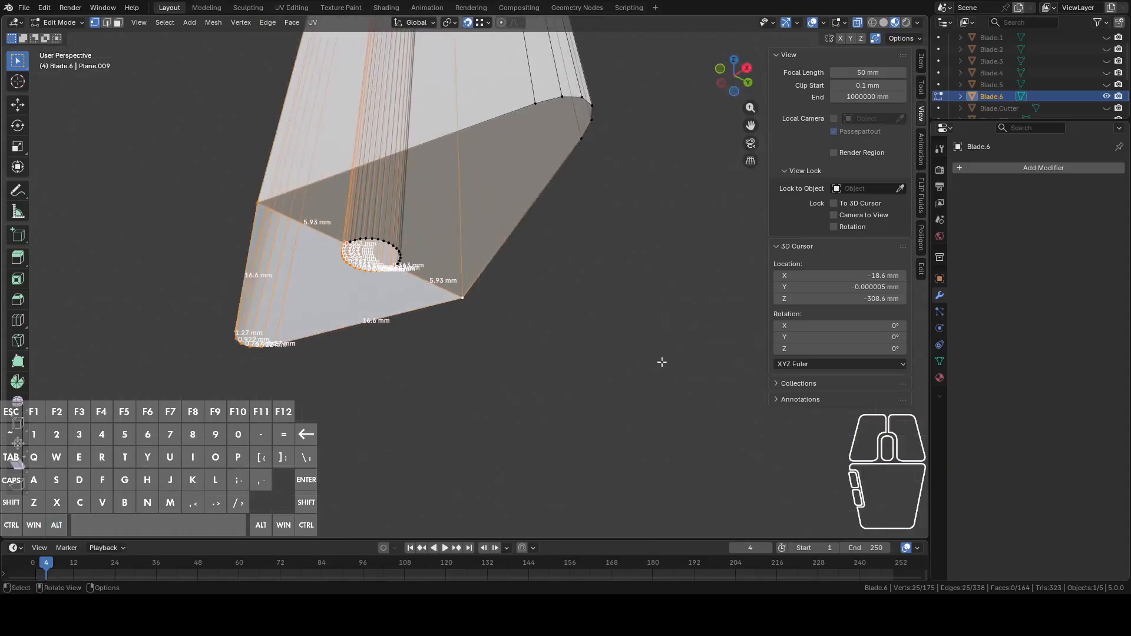
key(f)
Step: Recalculate the normals of all of Blade.6's faces and return to Object Mode
scroll(508, 218, down, 3)
middle_drag(502, 194, 545, 381)
key(a)
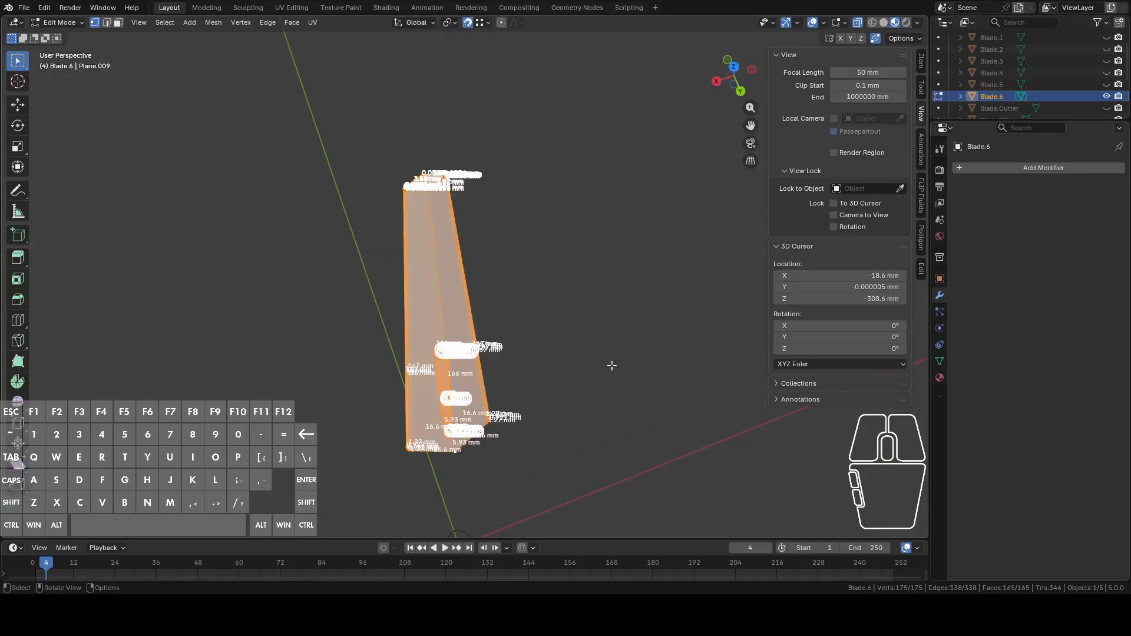
key(shift+n)
key(Tab)
Step: Show the hidden segments Blade.1 through Blade.5 again
click(740, 92)
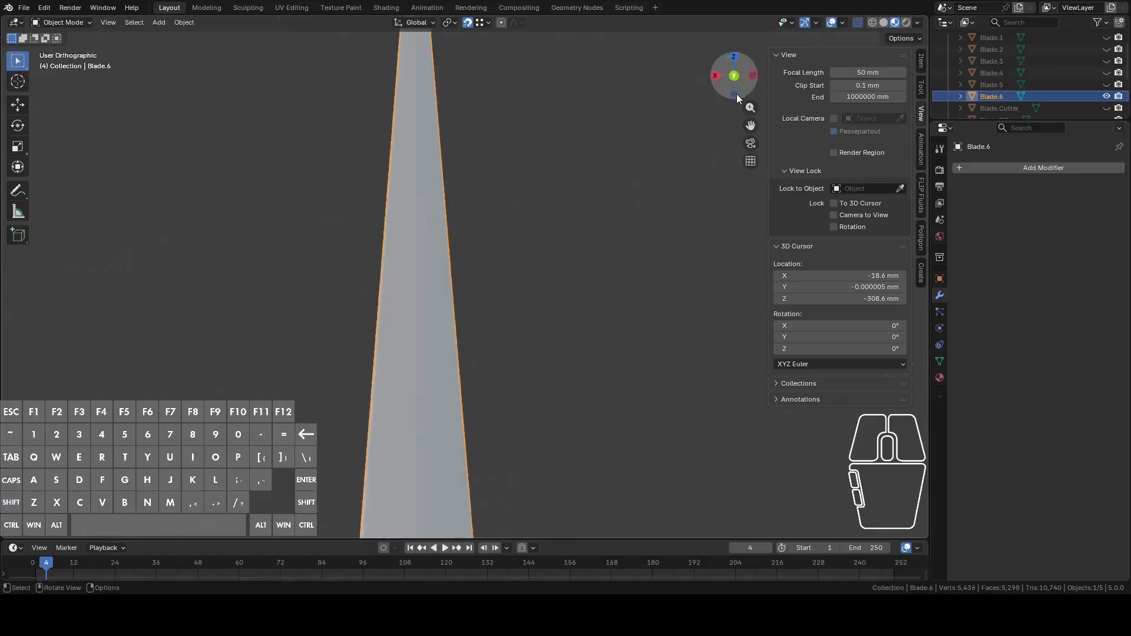
click(1107, 86)
click(1107, 74)
click(1107, 62)
click(1107, 51)
click(1107, 39)
Step: Examine the whole sword by selecting its parts one after another, from the pommel ring up to the blade segments
scroll(1103, 60, down, 4)
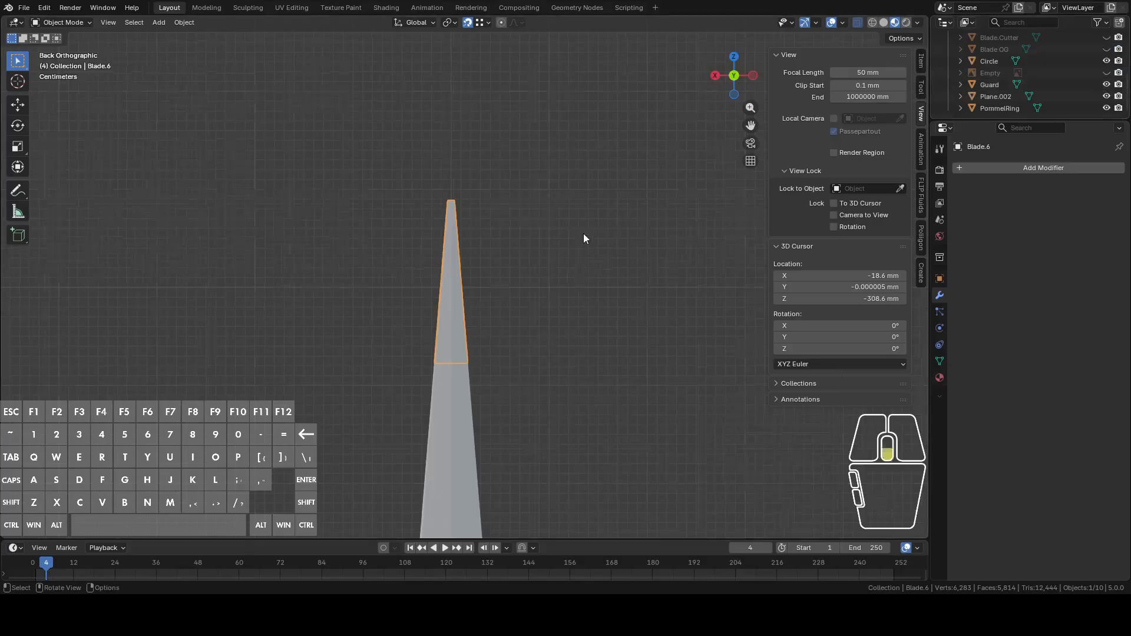
scroll(589, 228, down, 8)
shift+middle_drag(564, 387, 591, 165)
middle_drag(514, 289, 544, 298)
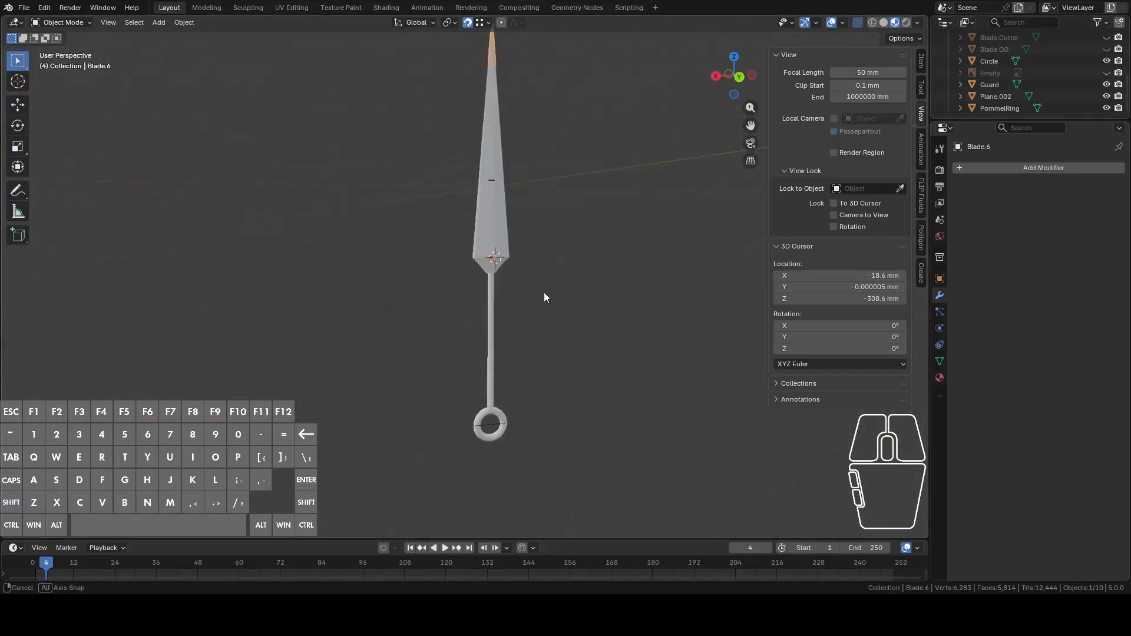
click(496, 418)
click(496, 265)
click(499, 162)
click(492, 107)
middle_drag(510, 80, 519, 185)
Step: Isolate Blade.6 and open its mesh for editing, seen straight from the back
click(495, 136)
middle_drag(495, 137, 597, 297)
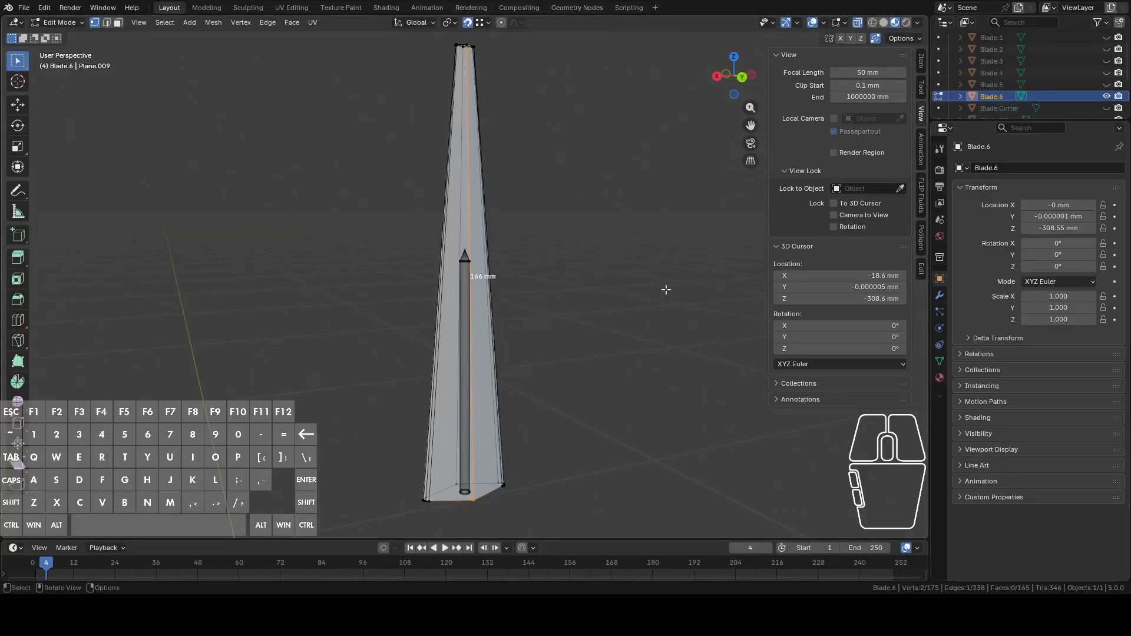
middle_drag(643, 285, 583, 224)
click(749, 84)
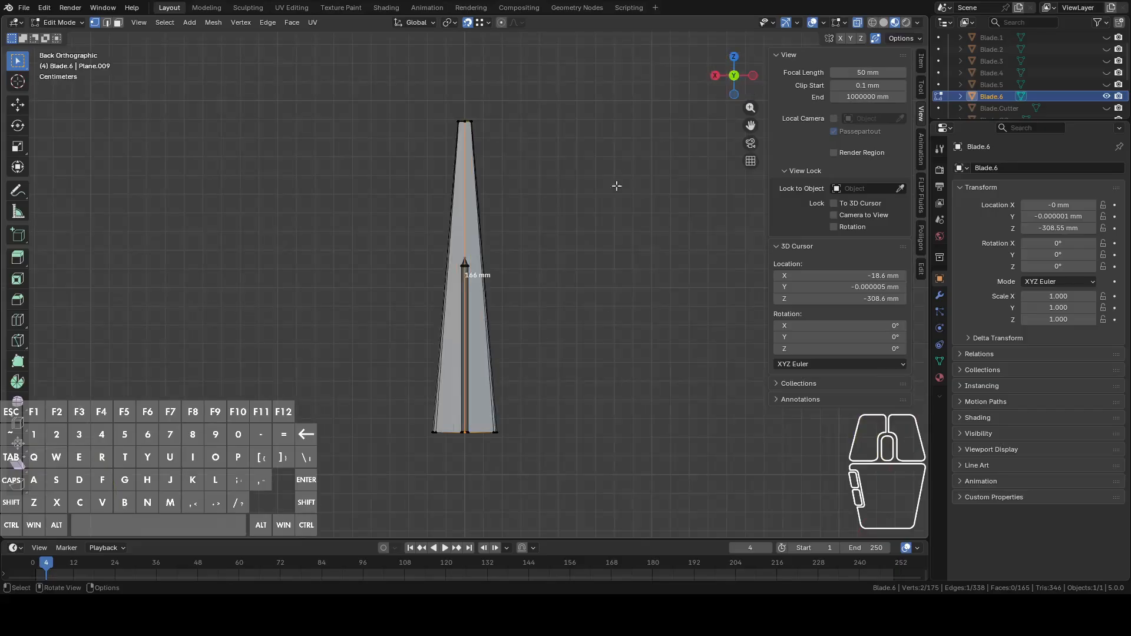
Step: Subdivide Blade.6's lengthwise outer edges once and keep only the new middle edge ring selected
scroll(568, 214, up, 4)
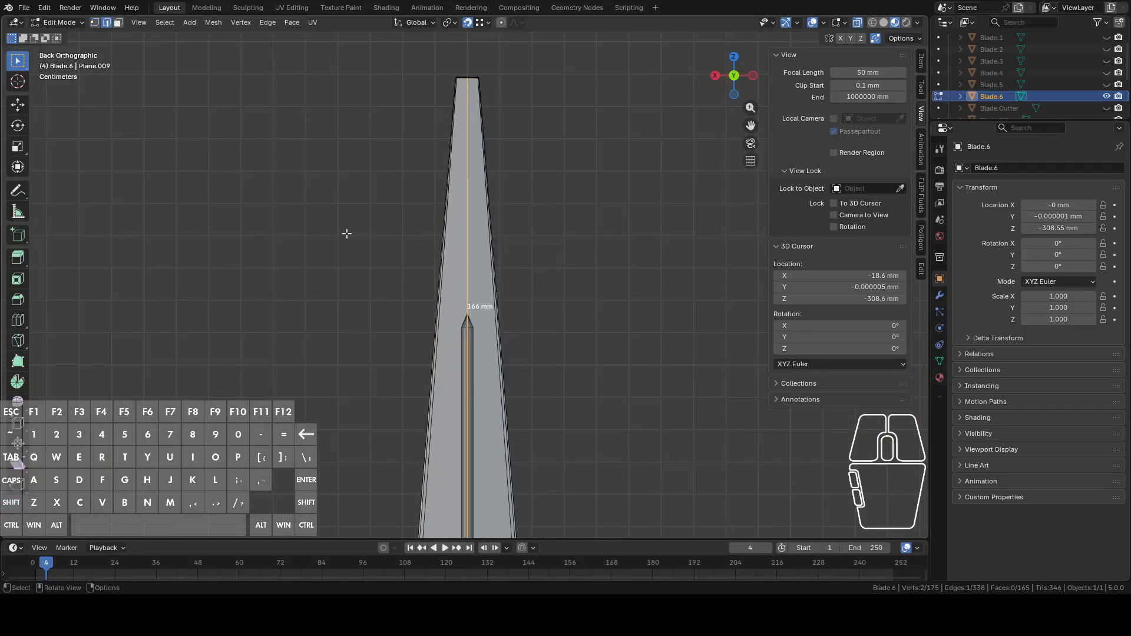
drag(453, 237, 623, 249)
mouse_move(590, 246)
middle_down()
mouse_move(648, 245)
mouse_move(684, 263)
mouse_move(606, 255)
mouse_move(574, 267)
mouse_move(600, 243)
middle_up()
right_click(624, 218)
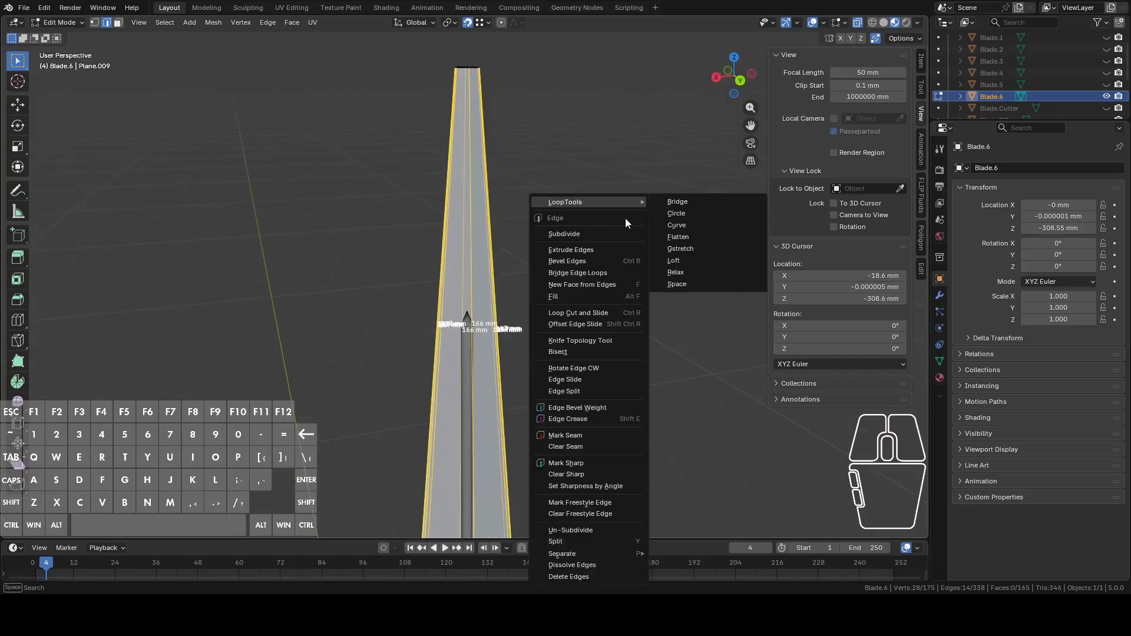
click(605, 231)
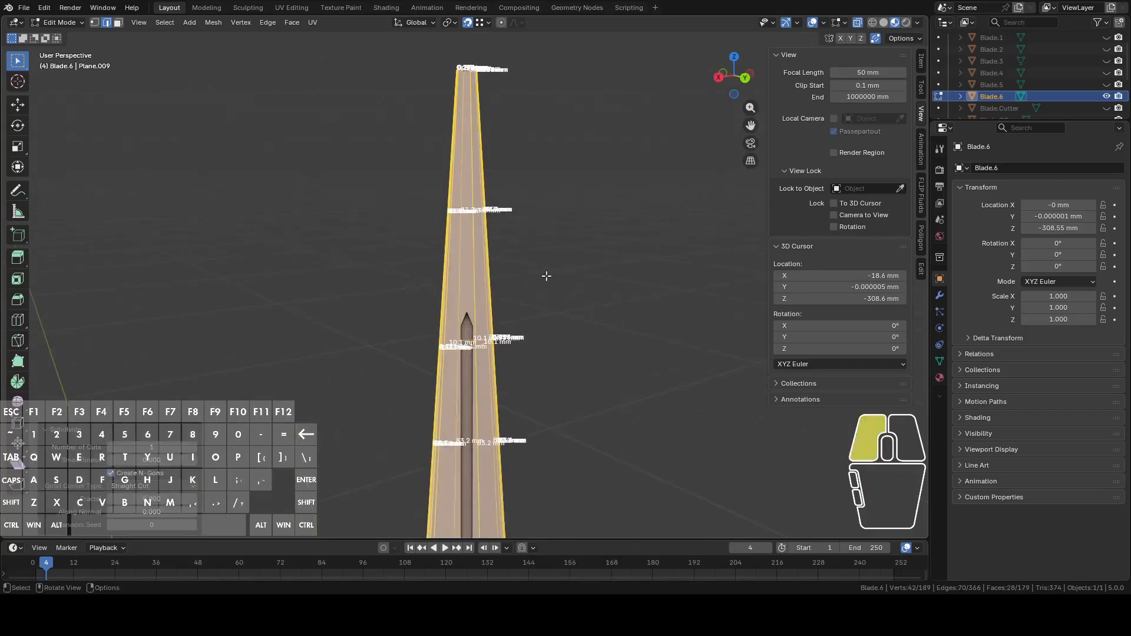
key(alt+a)
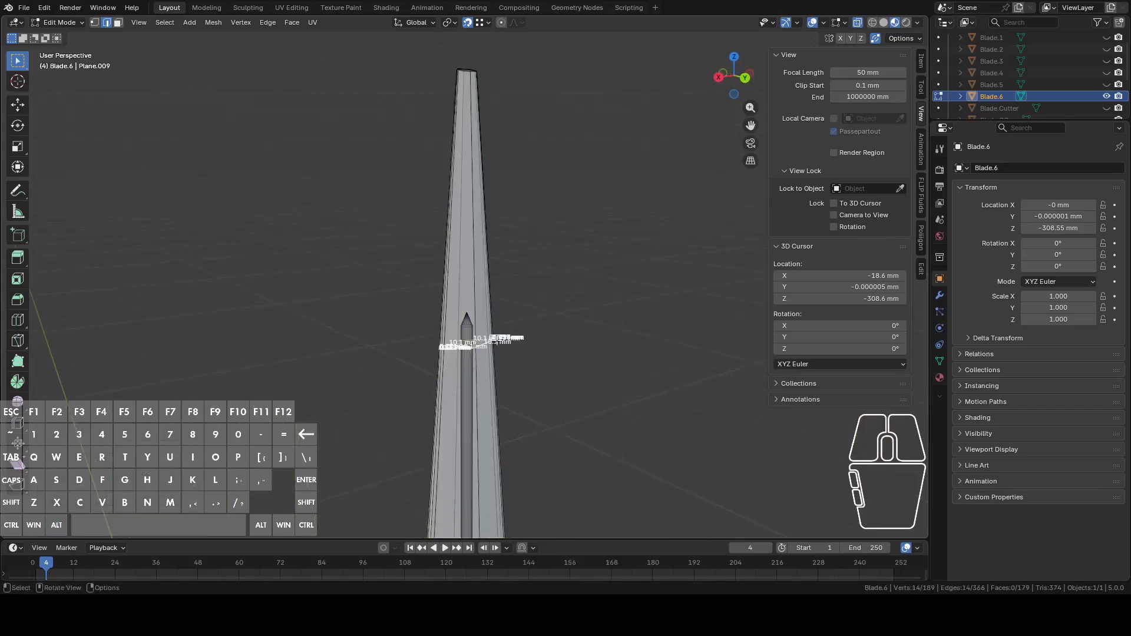
Step: Slide the new edge ring toward the tip by a factor of about 0.269, above the internal hole's point
scroll(566, 250, up, 8)
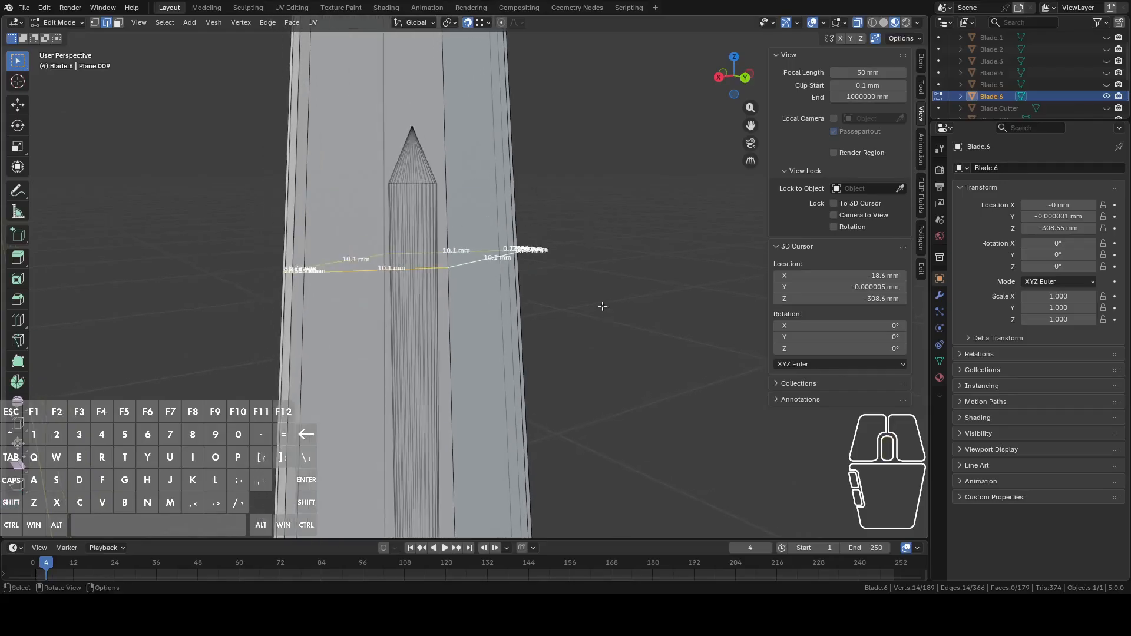
middle_drag(605, 305, 575, 323)
click(741, 86)
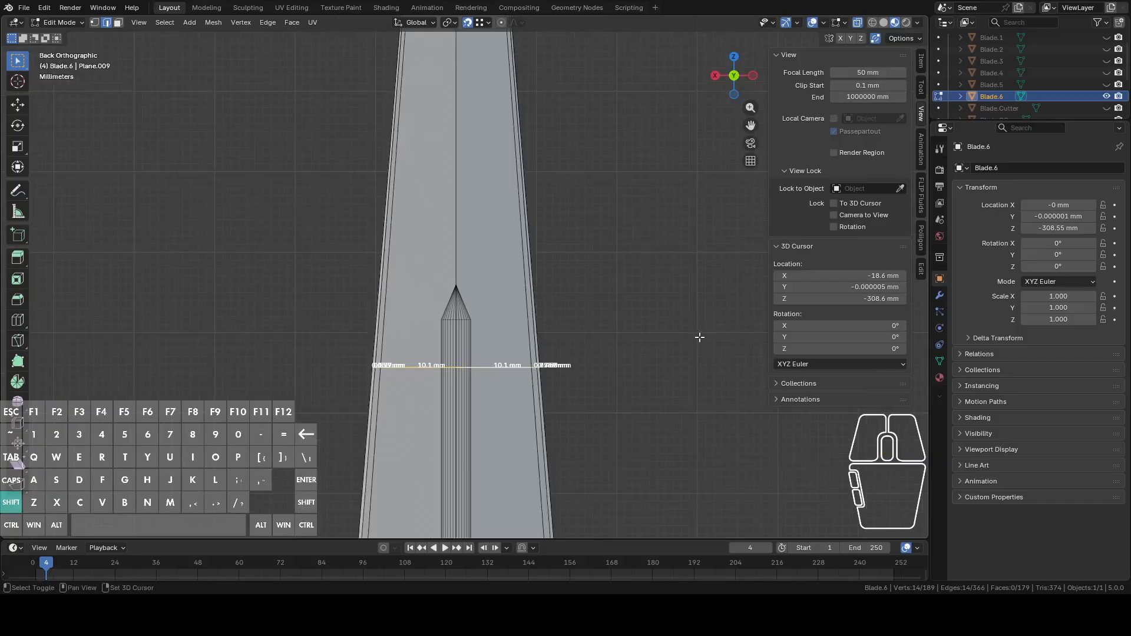
key(shift+v)
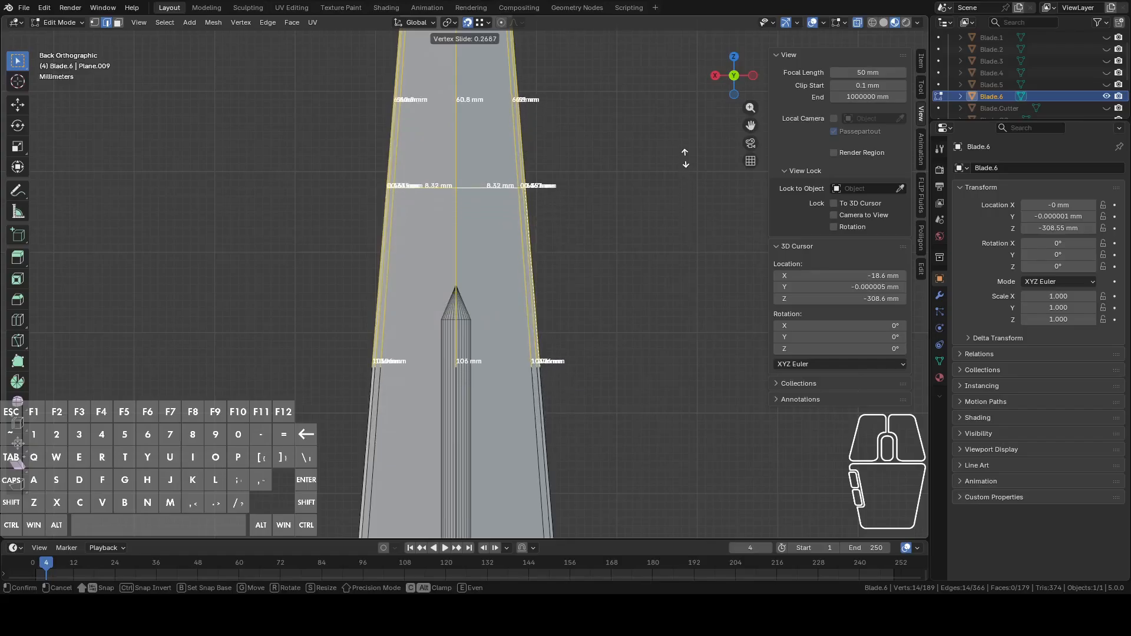
click(685, 158)
middle_drag(629, 172, 616, 189)
scroll(611, 192, down, 2)
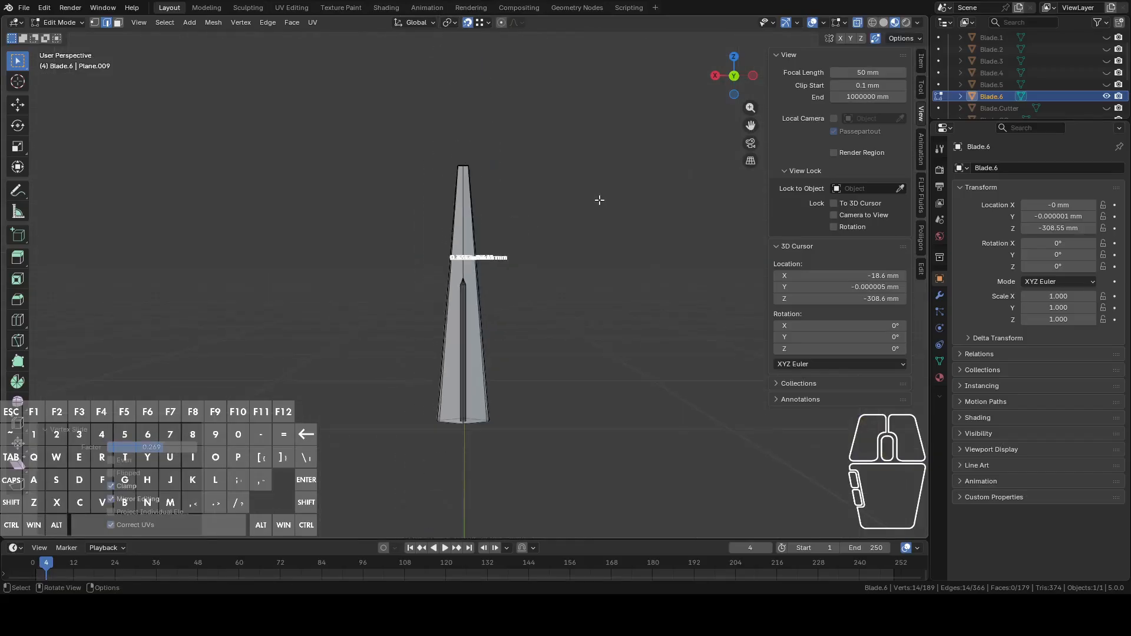
Step: Delete Blade.6's tip vertices beyond the new edge ring
scroll(598, 204, up, 3)
key(1)
drag(409, 63, 519, 116)
middle_drag(560, 143, 623, 206)
right_click(628, 210)
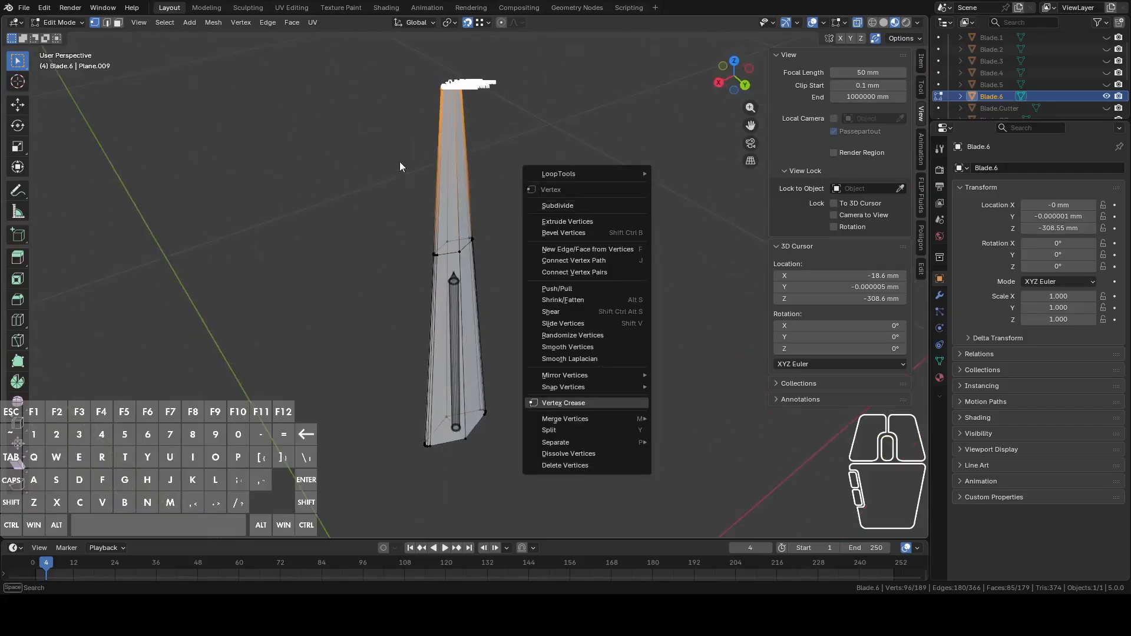
click(366, 90)
drag(368, 54, 516, 121)
middle_drag(566, 146, 591, 179)
right_click(591, 179)
click(540, 442)
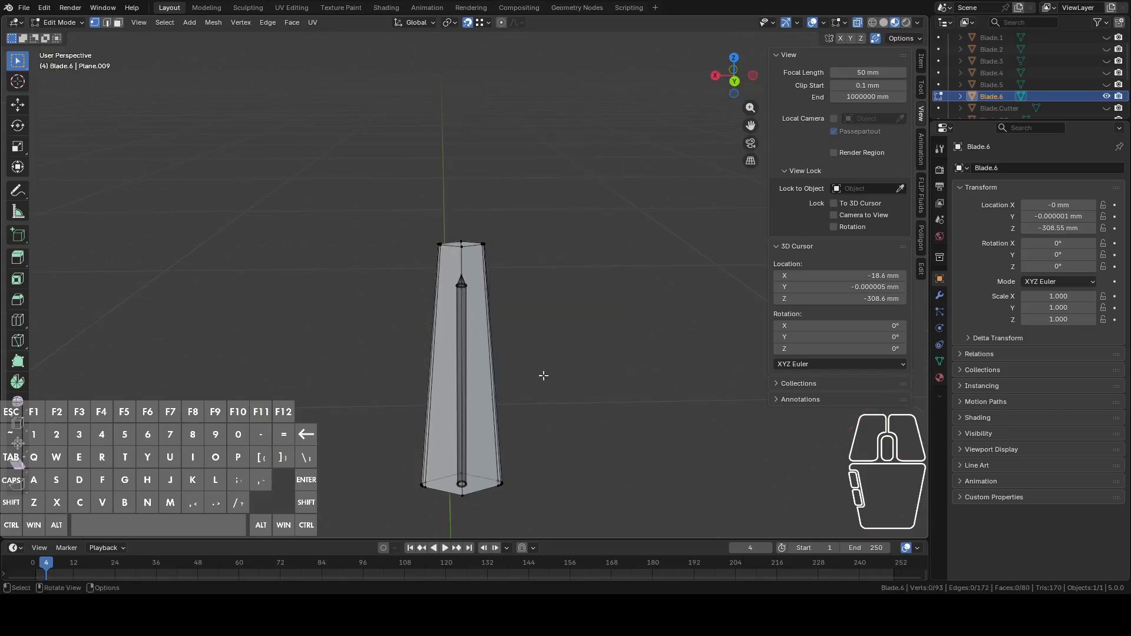
Step: Close Blade.6's shortened open end with a new face across its boundary loop
scroll(464, 179, up, 5)
alt+click(469, 169)
middle_drag(469, 169, 641, 214)
key(f)
Step: Bevel the boundary edges of Blade.6's new end face with 5 segments and a width of about 4.82 mm
key(2)
right_click(641, 214)
click(588, 246)
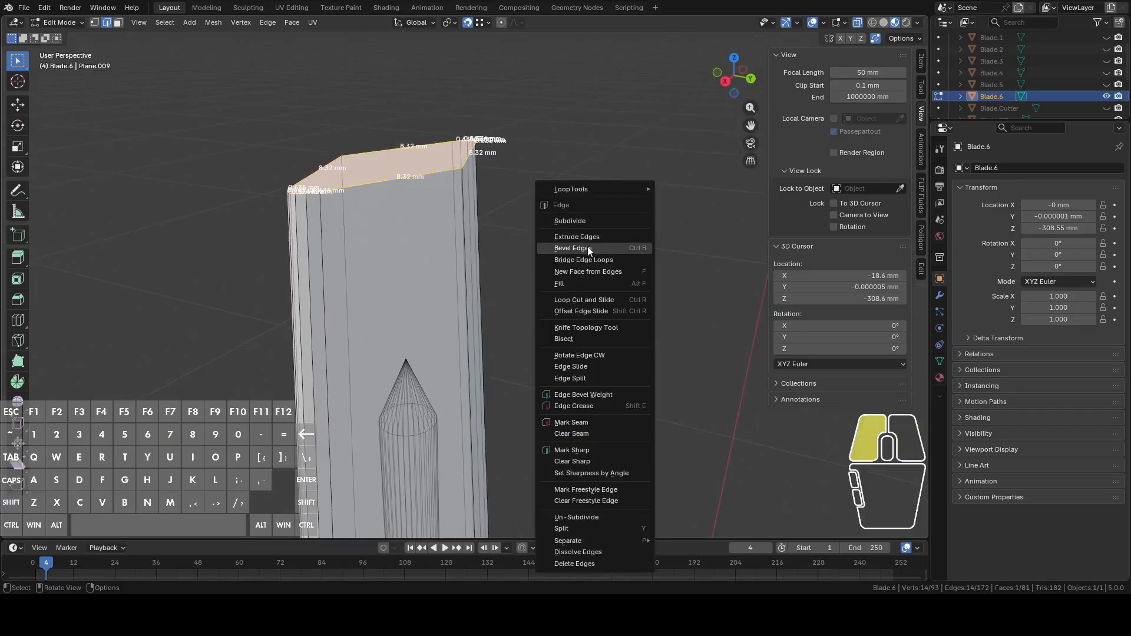
scroll(617, 252, up, 3)
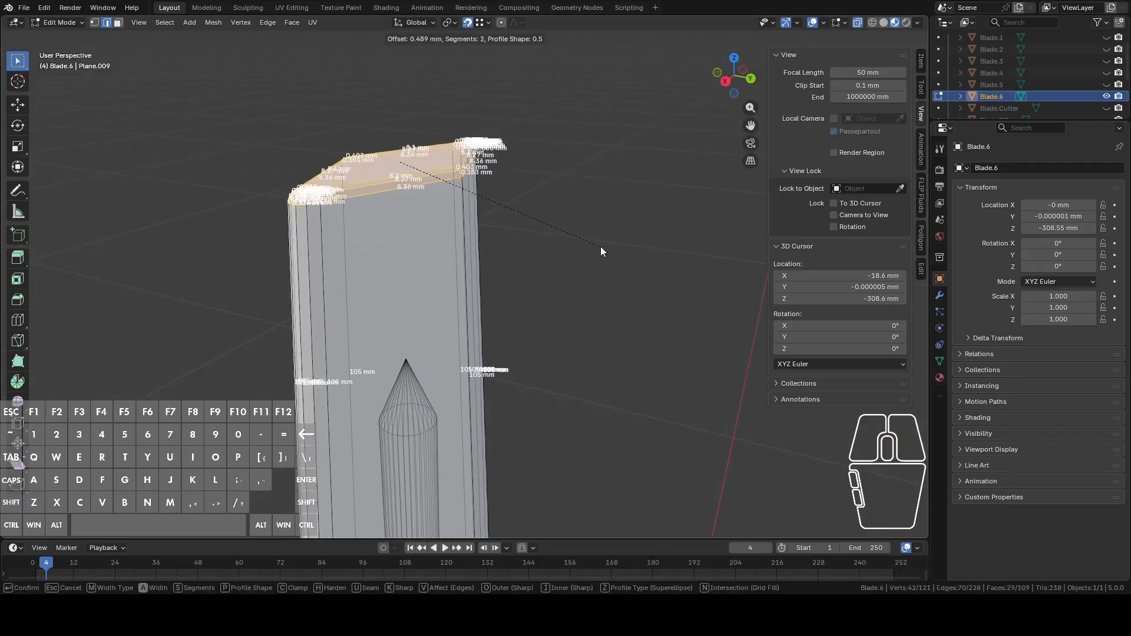
scroll(599, 246, up, 1)
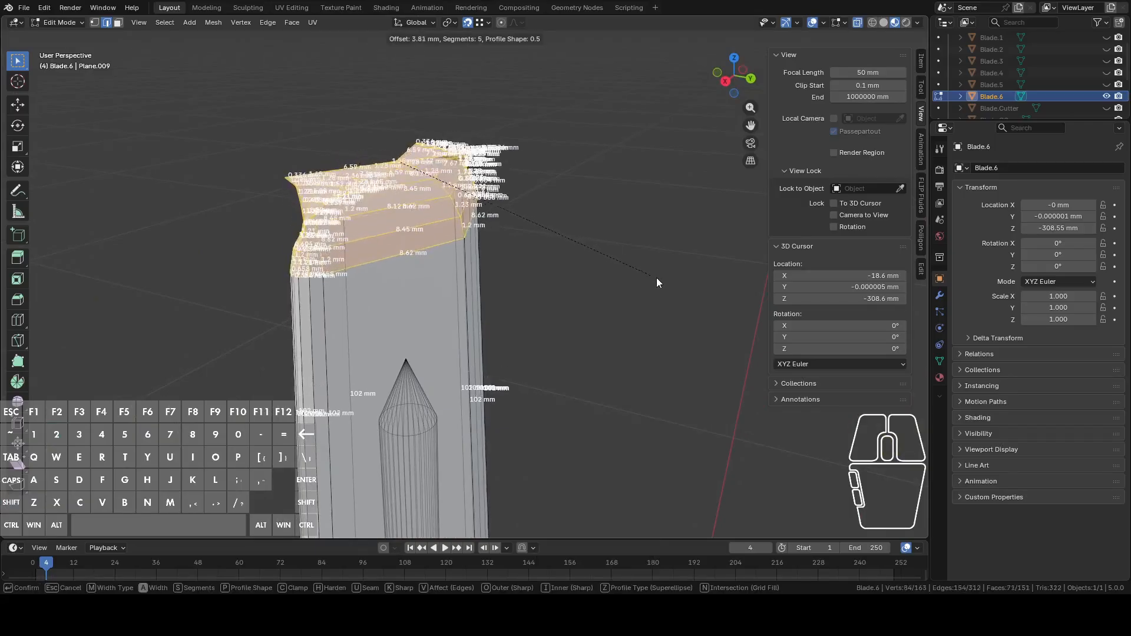
click(669, 287)
Step: Try to round Blade.6's beveled tip by applying Smooth Vertices with many repeated iterations
middle_drag(669, 287, 524, 288)
right_click(650, 142)
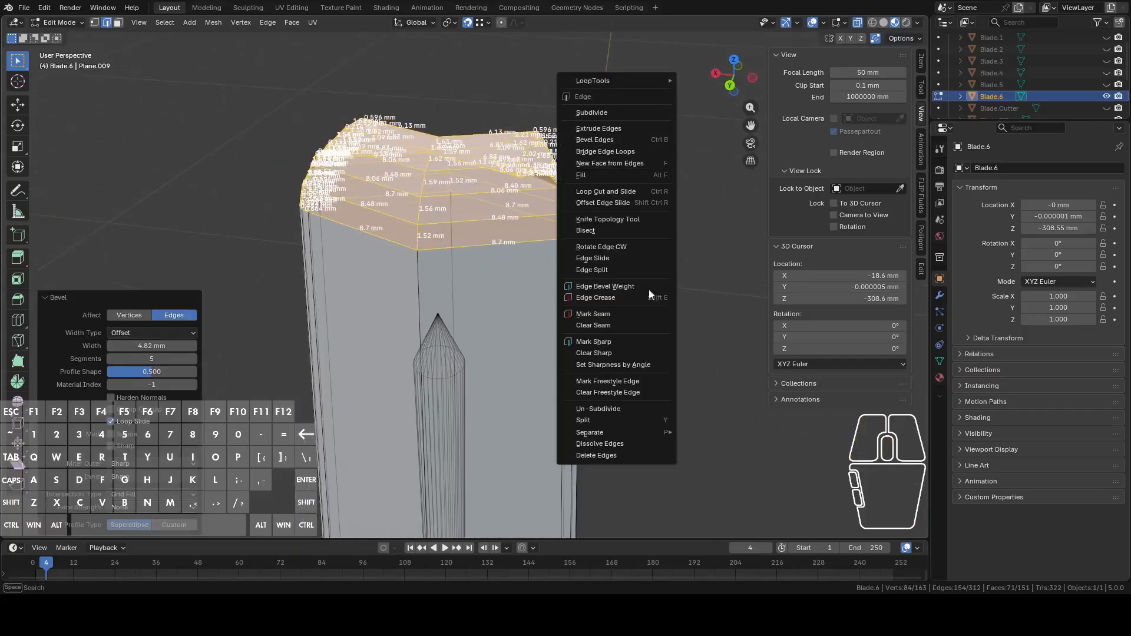
click(566, 313)
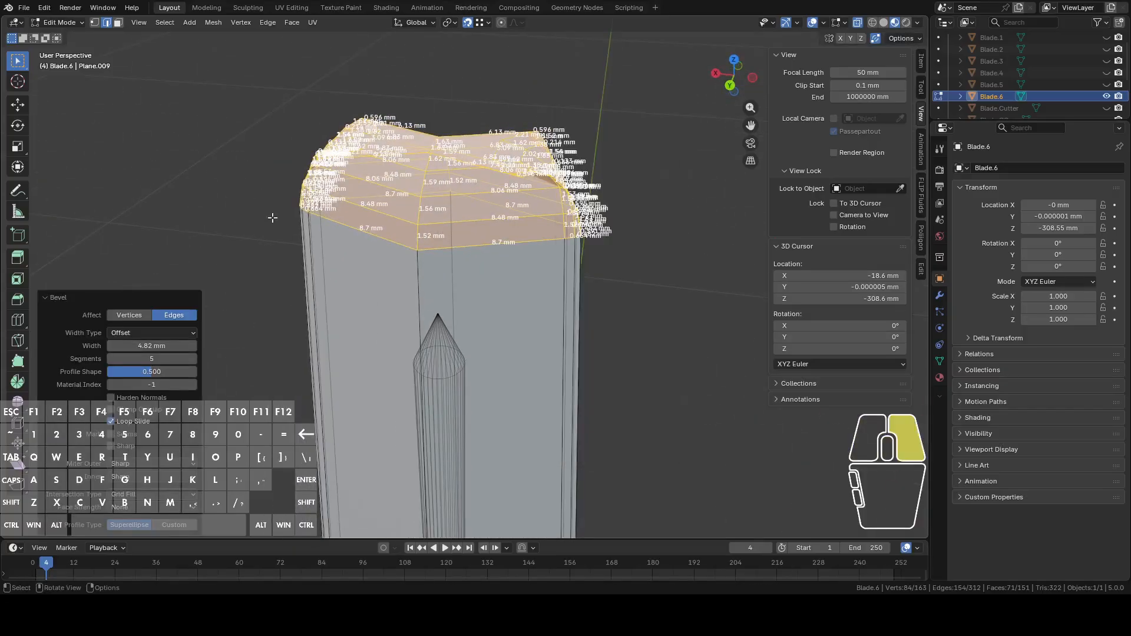
key(1)
right_click(606, 266)
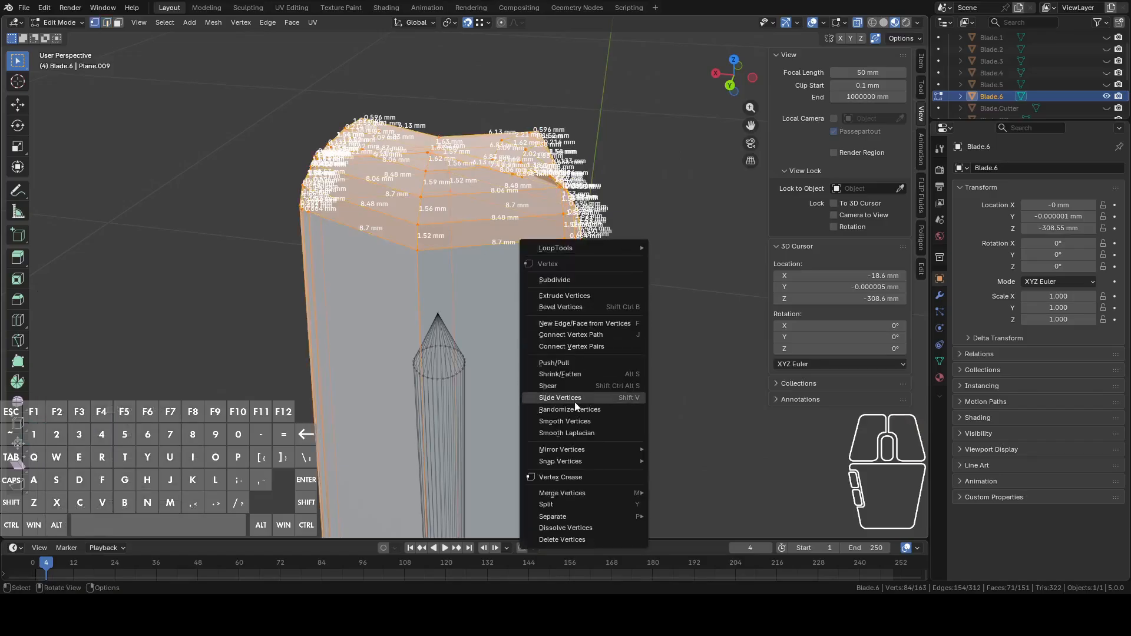
click(565, 421)
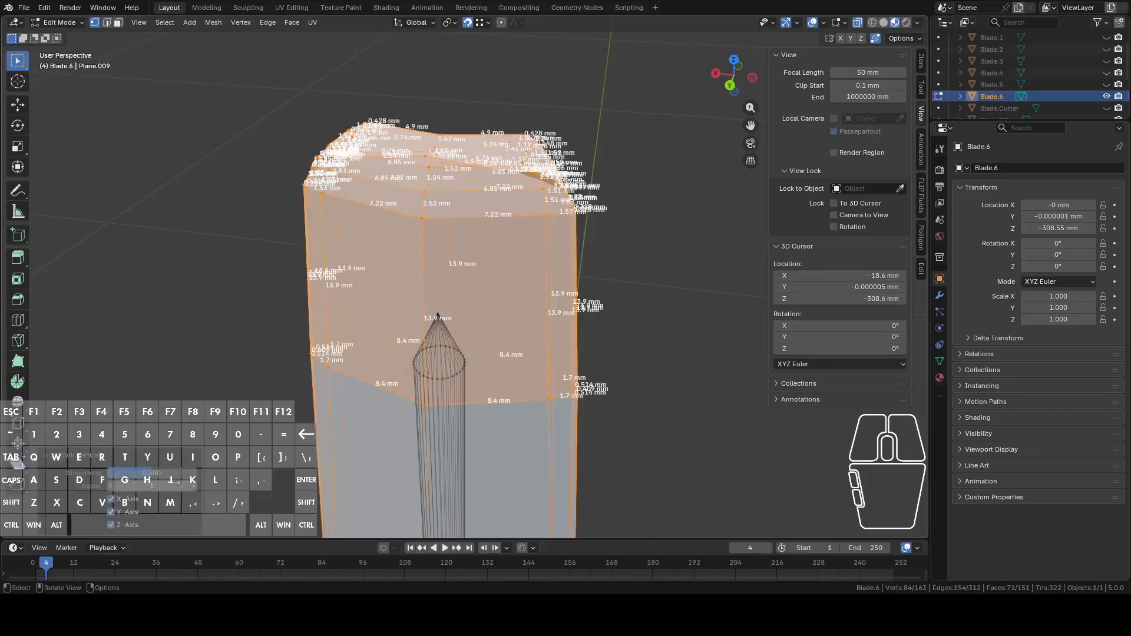
click(195, 487)
click(194, 487)
click(195, 487)
middle_drag(471, 312, 244, 418)
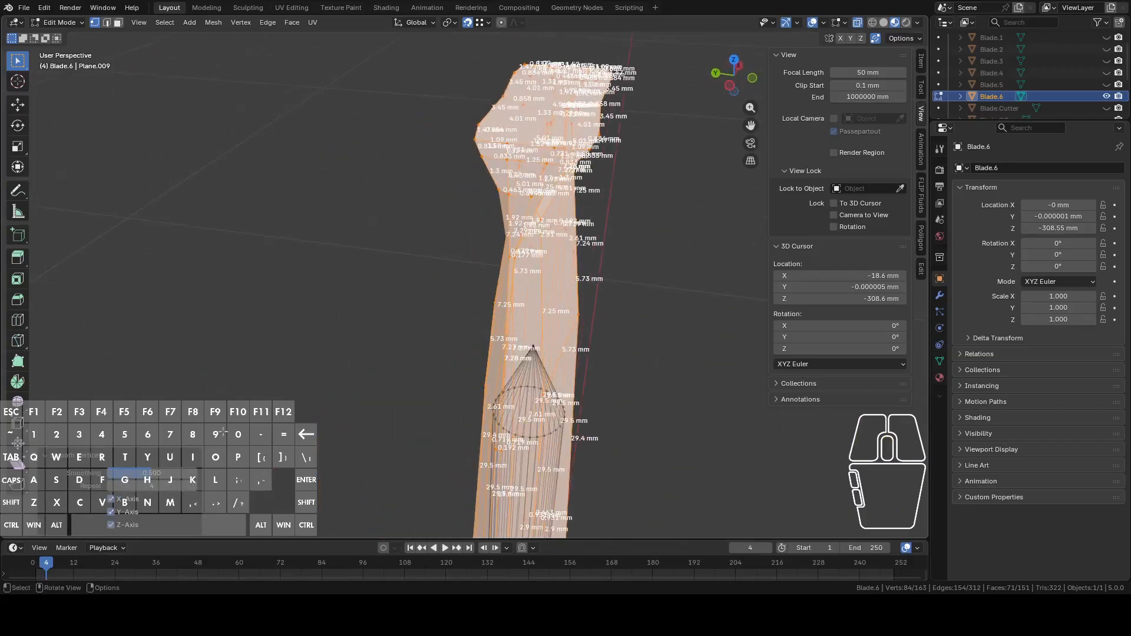
click(195, 487)
click(194, 487)
click(195, 487)
click(195, 487)
click(195, 487)
click(195, 487)
click(194, 487)
click(195, 487)
Step: Undo the vertex smoothing and the 4.82 mm bevel on Blade.6's tip
key(ctrl+z)
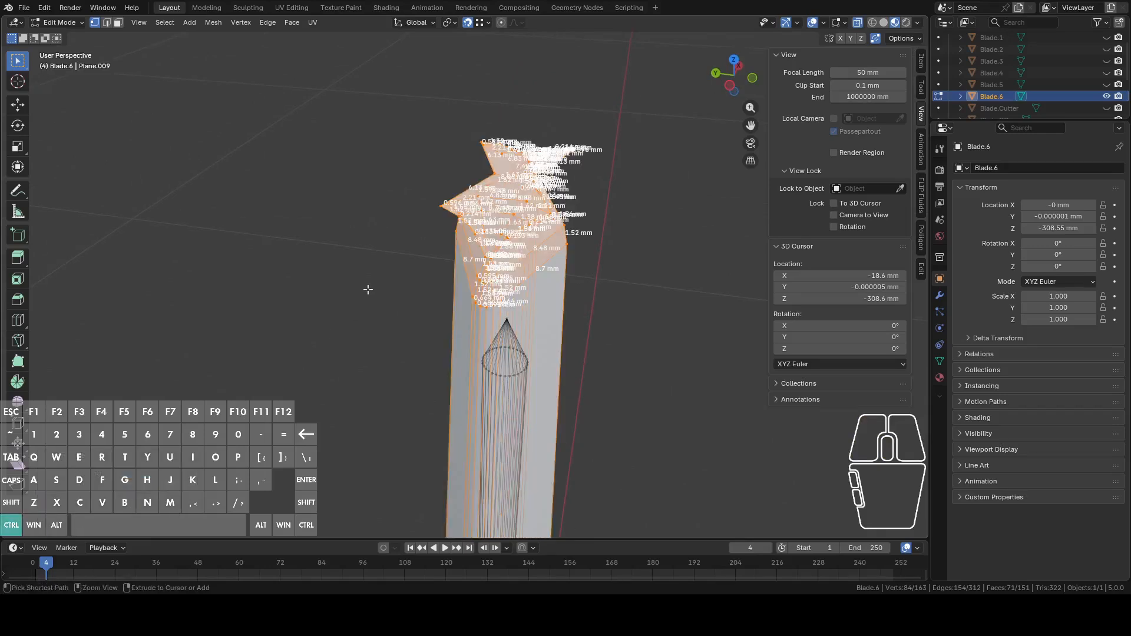
key(ctrl+z)
key(ctrl+z)
Step: Bevel the boundary edges of Blade.6's end face with 5 segments and a width of about 0.44 mm
middle_drag(371, 284, 404, 278)
scroll(548, 233, up, 2)
shift+middle_drag(608, 227, 617, 182)
right_click(617, 182)
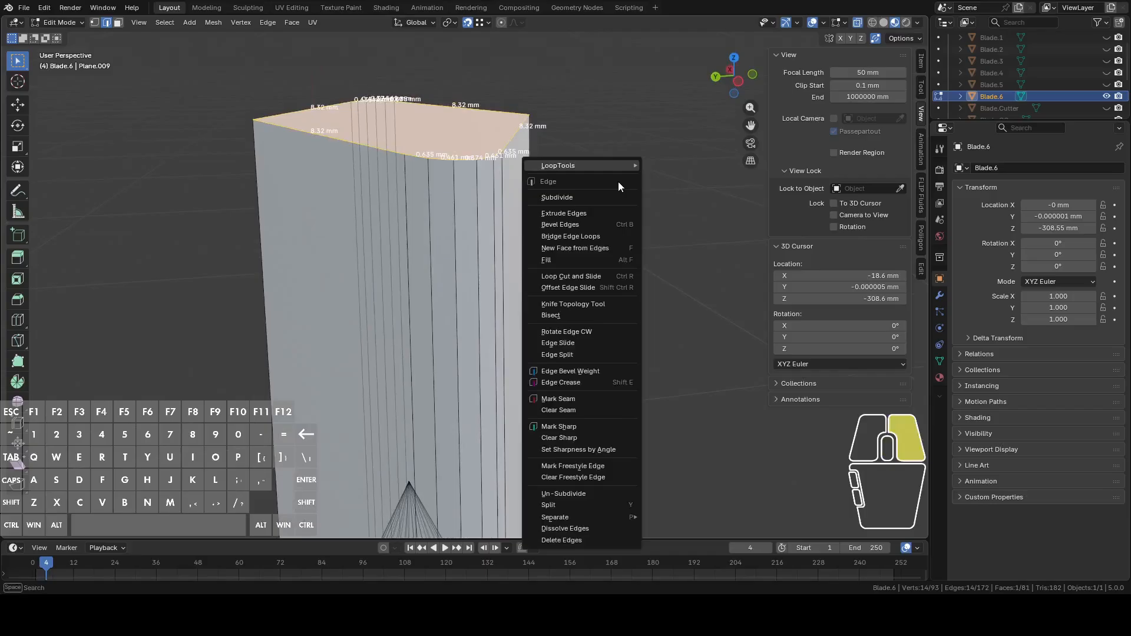
click(566, 225)
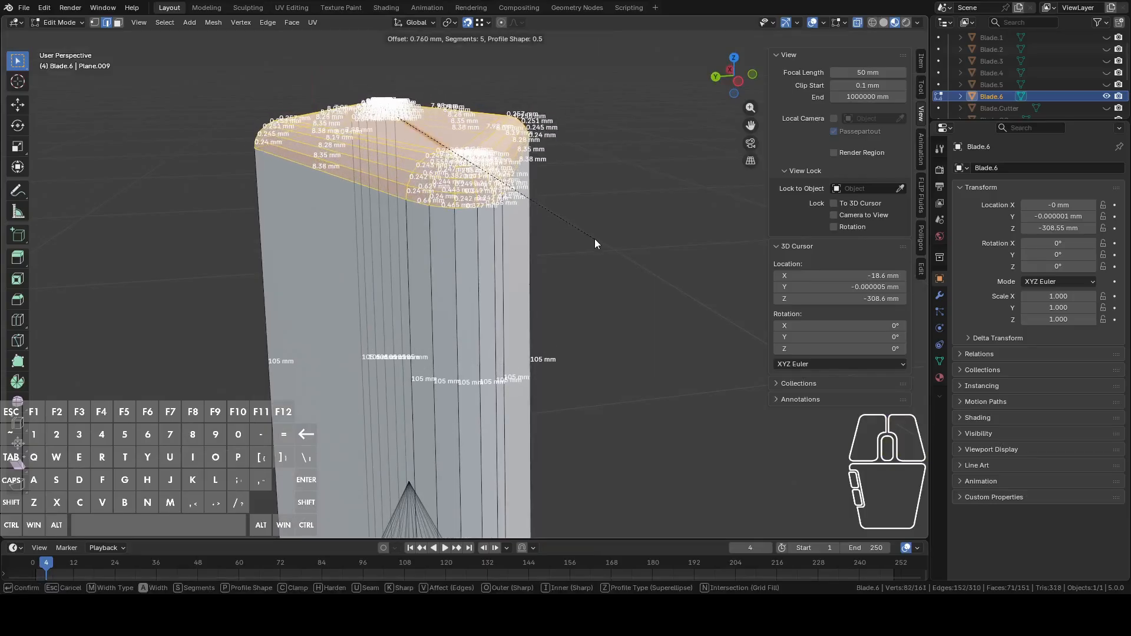
click(582, 237)
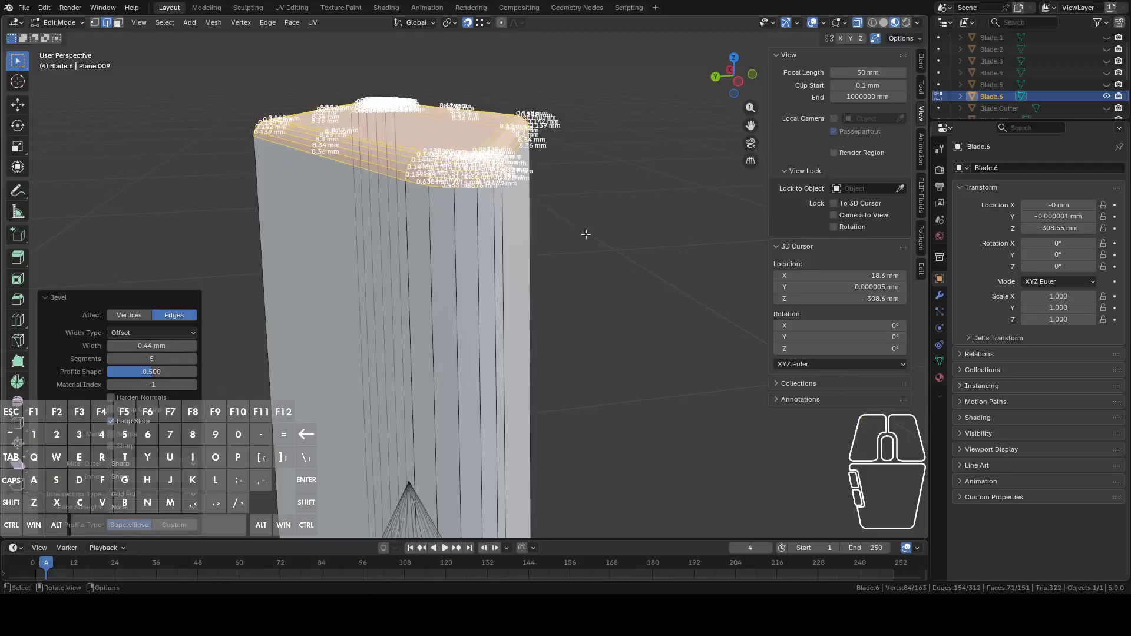
Step: Try to round the narrowly beveled tip with several repeats of Smooth Vertices
middle_drag(582, 237, 614, 248)
key(1)
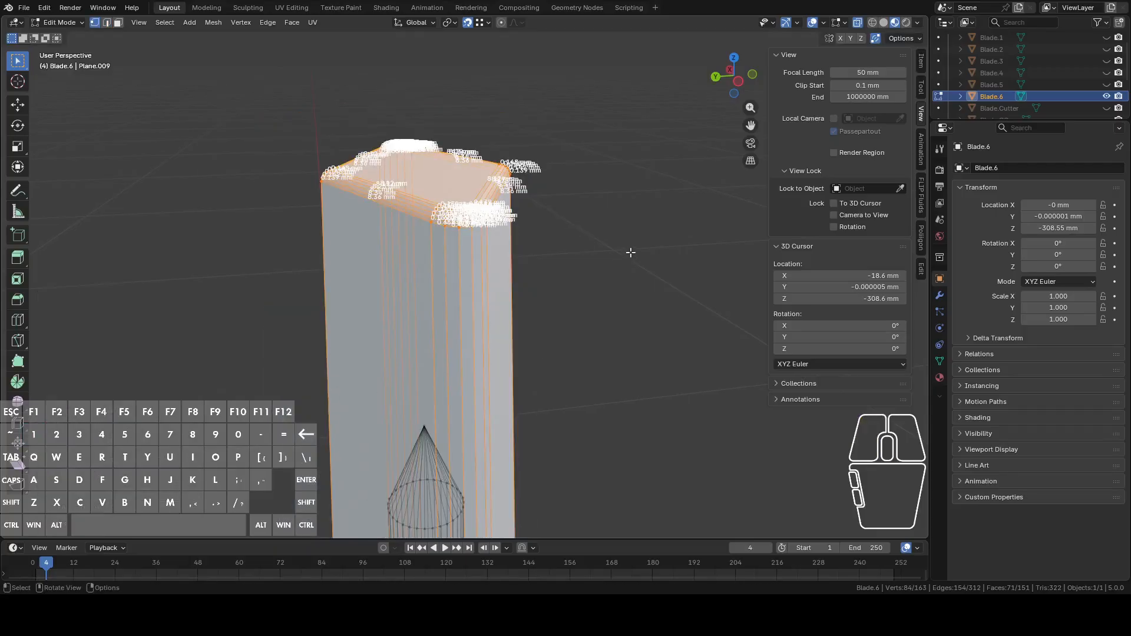
right_click(629, 254)
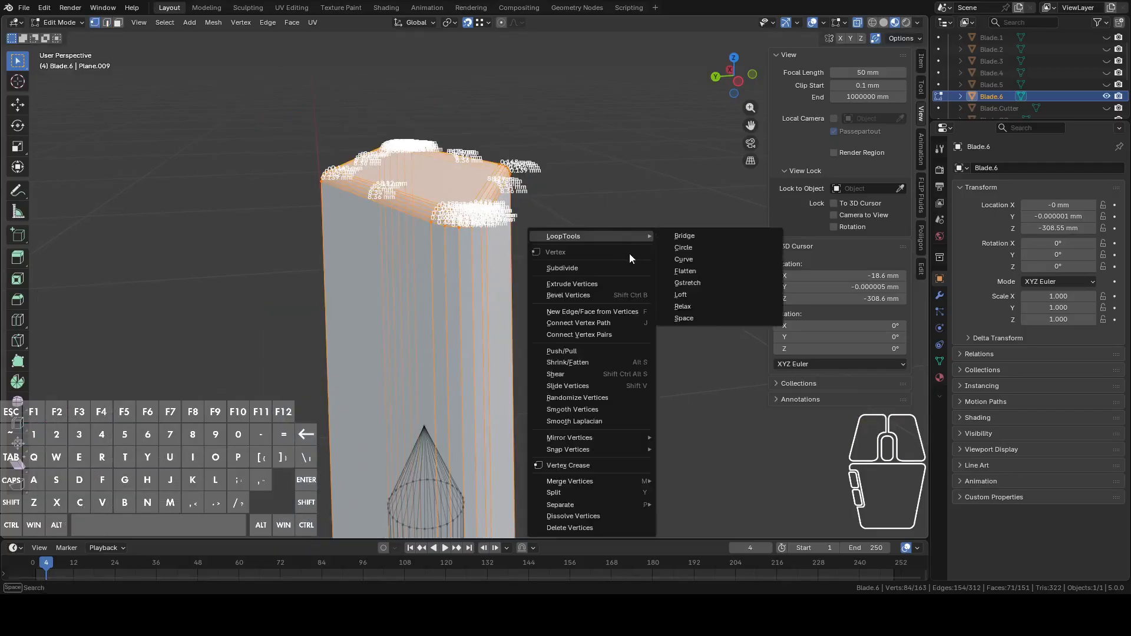
click(583, 410)
drag(161, 483, 112, 483)
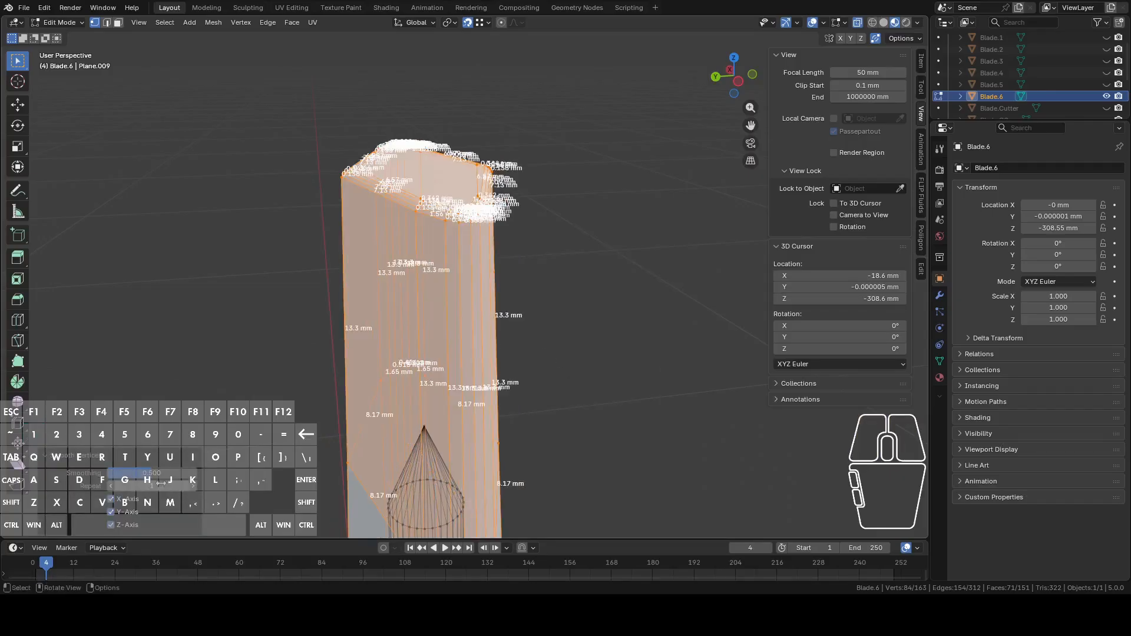
click(192, 488)
click(193, 489)
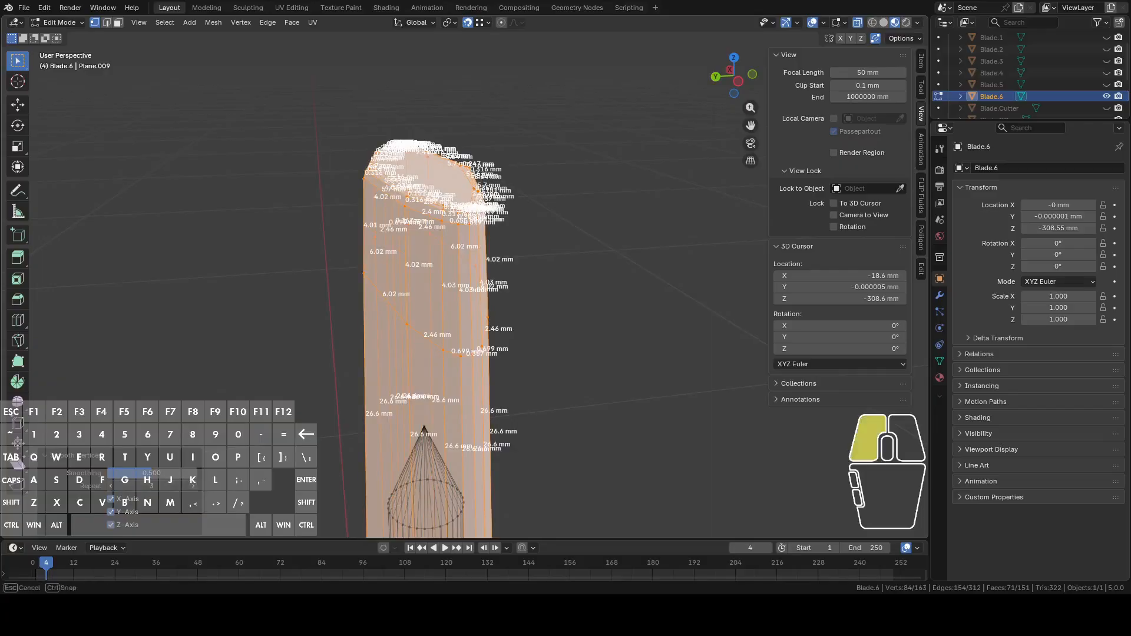
click(193, 488)
middle_drag(303, 383, 508, 416)
scroll(576, 241, up, 4)
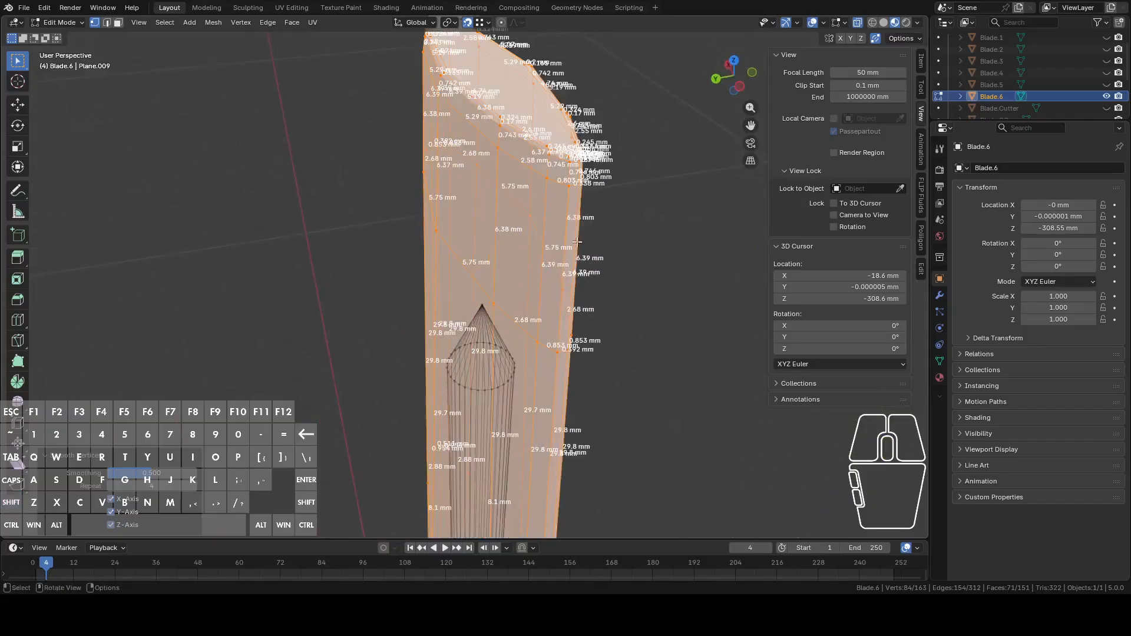
Step: Turn off the edge length overlay and undo the vertex smoothing on the tip
click(845, 23)
click(783, 187)
middle_drag(592, 303, 591, 263)
key(ctrl+z)
Step: Subdivide Blade.6's lengthwise edges below the tip bevel and select the new edge ring around the blade
key(2)
drag(288, 228, 501, 252)
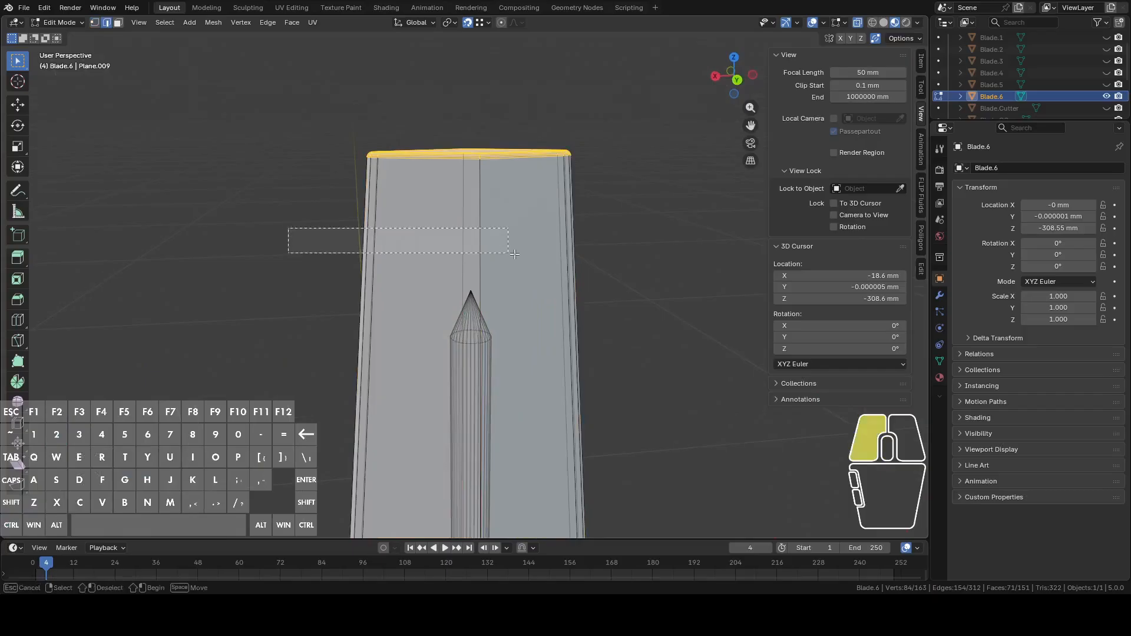
drag(627, 248, 629, 248)
right_click(659, 215)
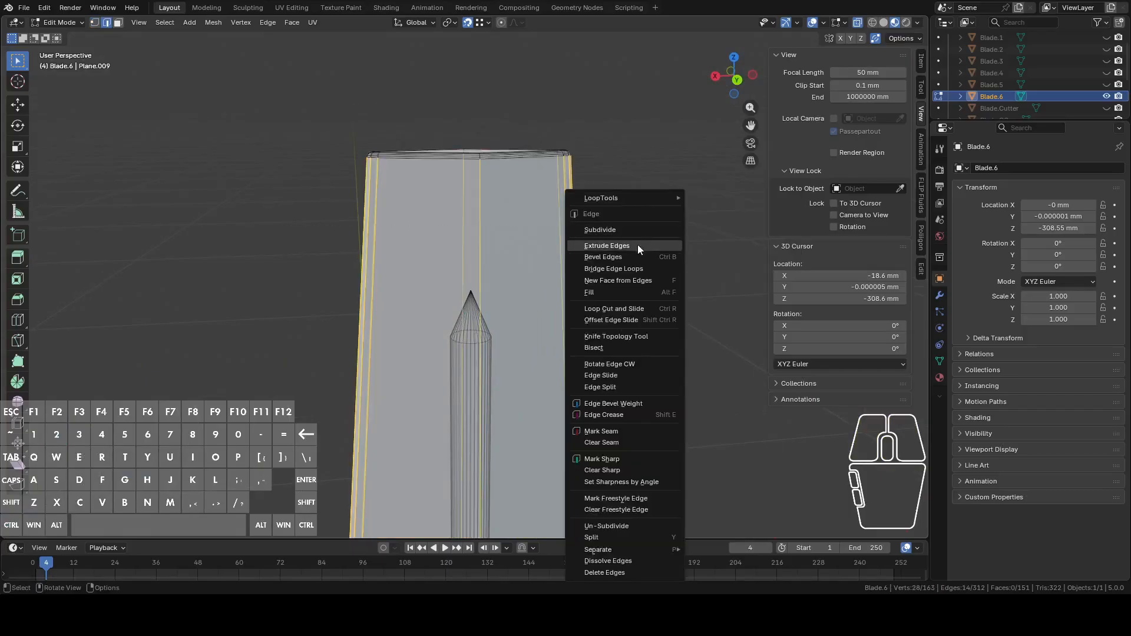
click(617, 231)
middle_drag(659, 305, 589, 331)
alt+click(542, 374)
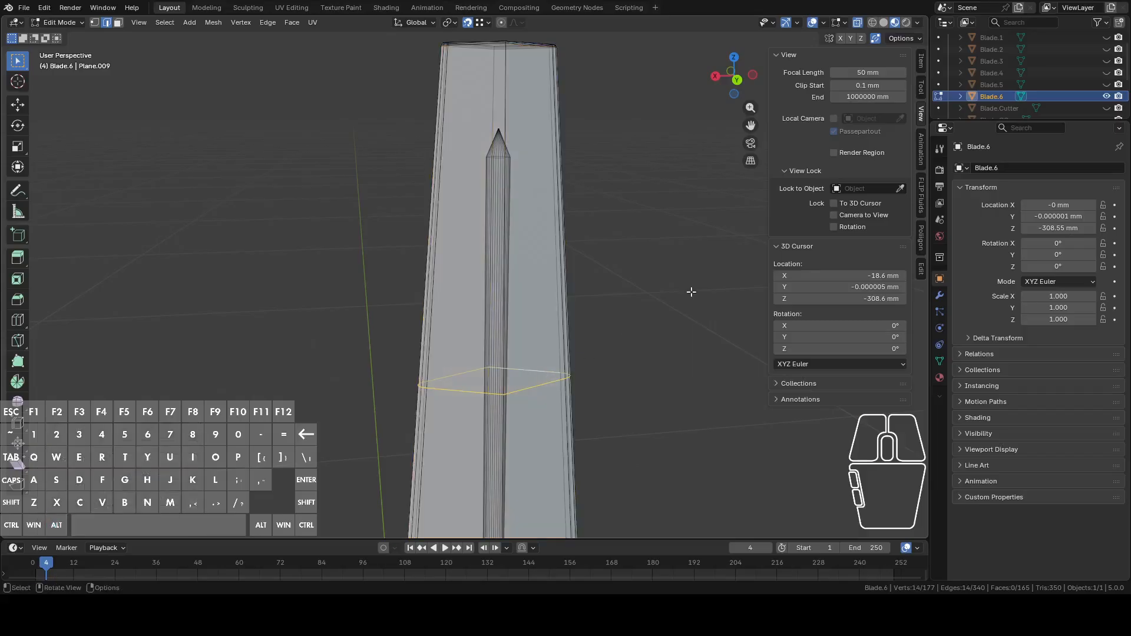
key(shift+v)
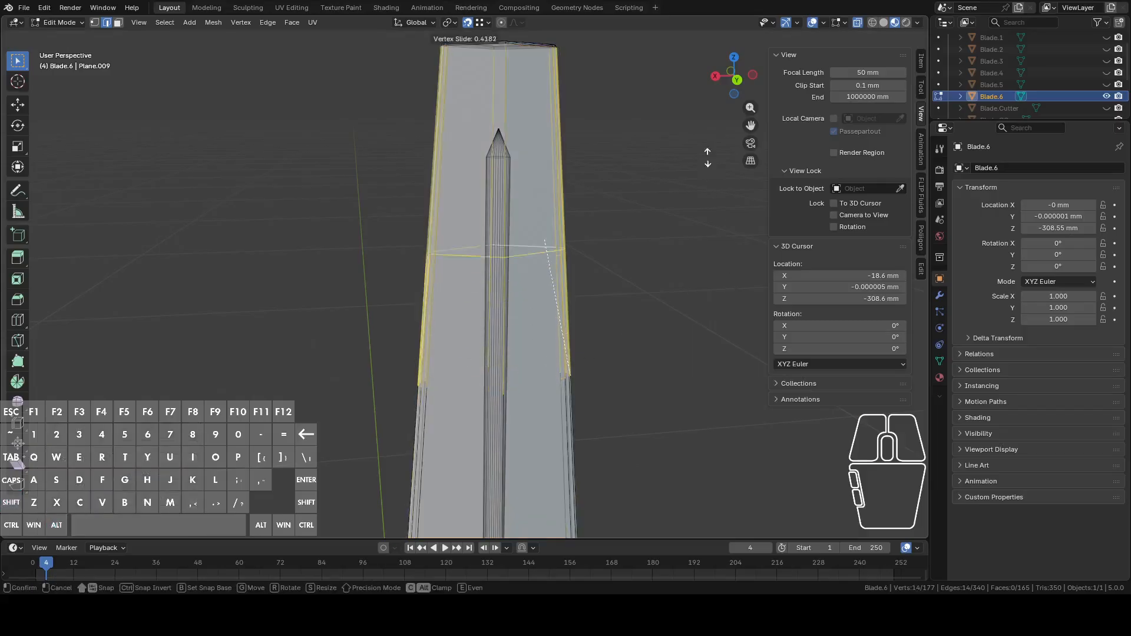
click(708, 33)
middle_drag(678, 130, 659, 260)
key(shift+v)
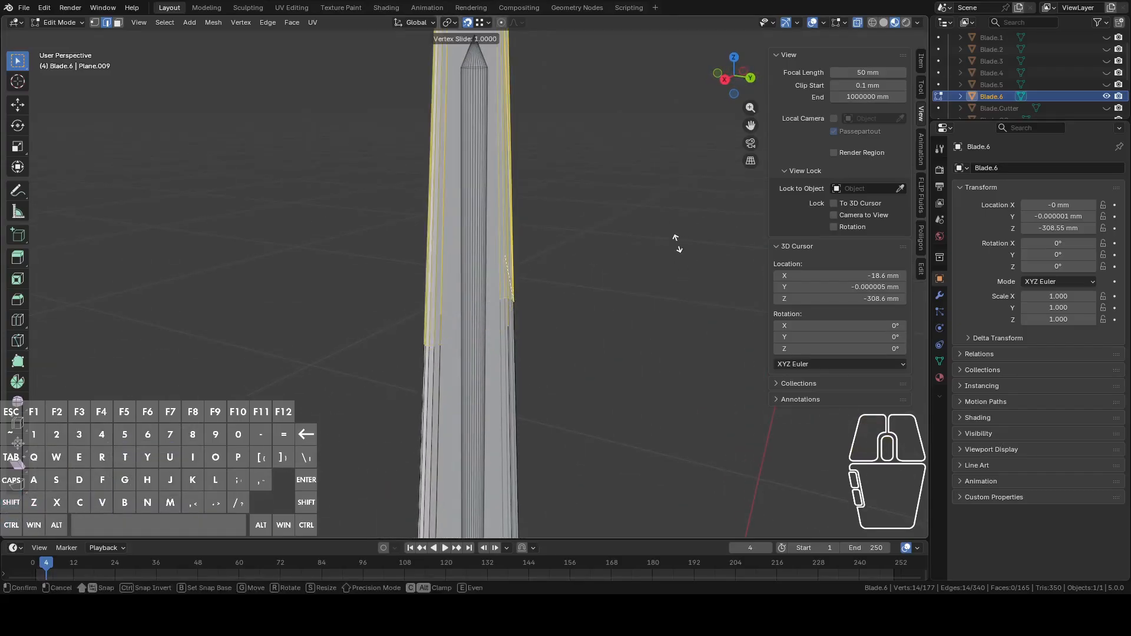
right_click(645, 233)
middle_drag(646, 232, 722, 143)
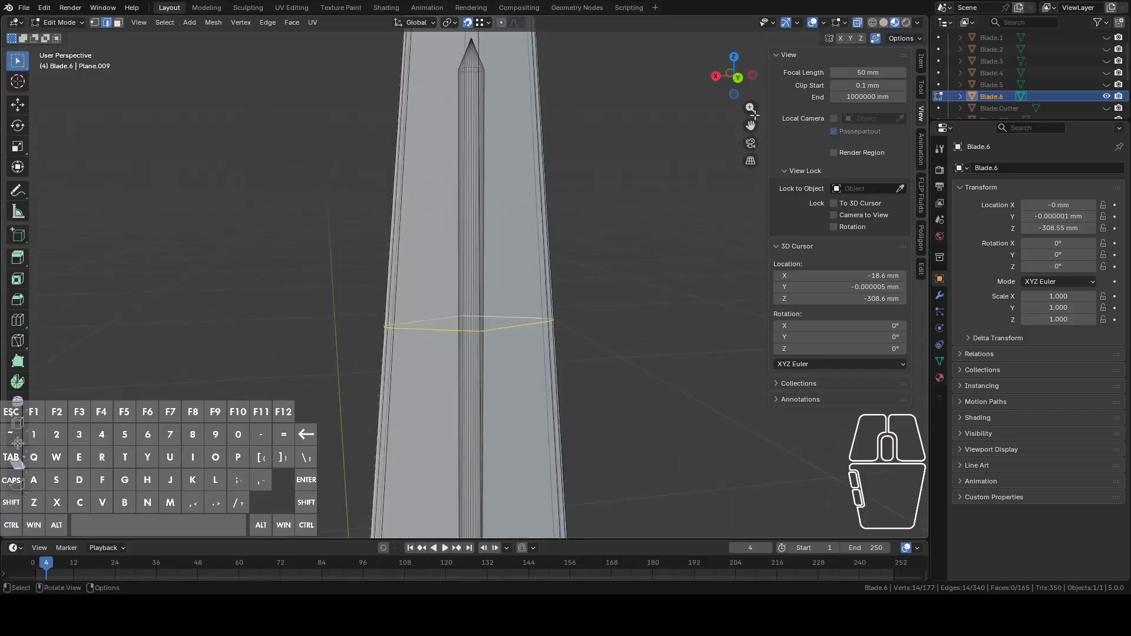
Step: In the back orthographic view, slide the new edge ring toward the tip to just above the internal hole's point
click(734, 76)
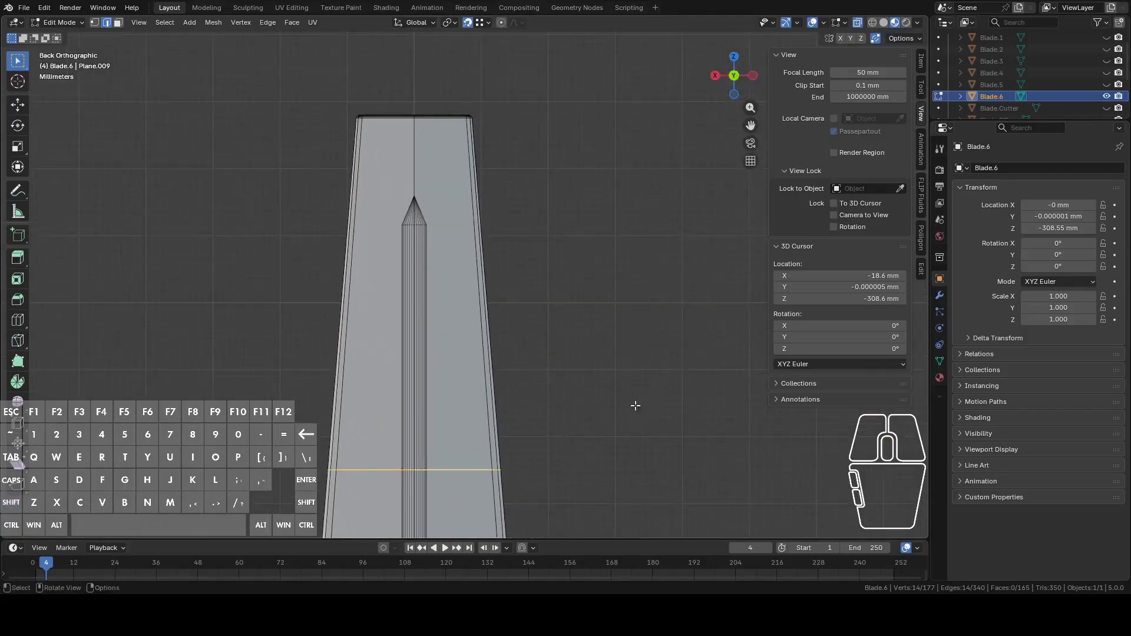
key(shift+v)
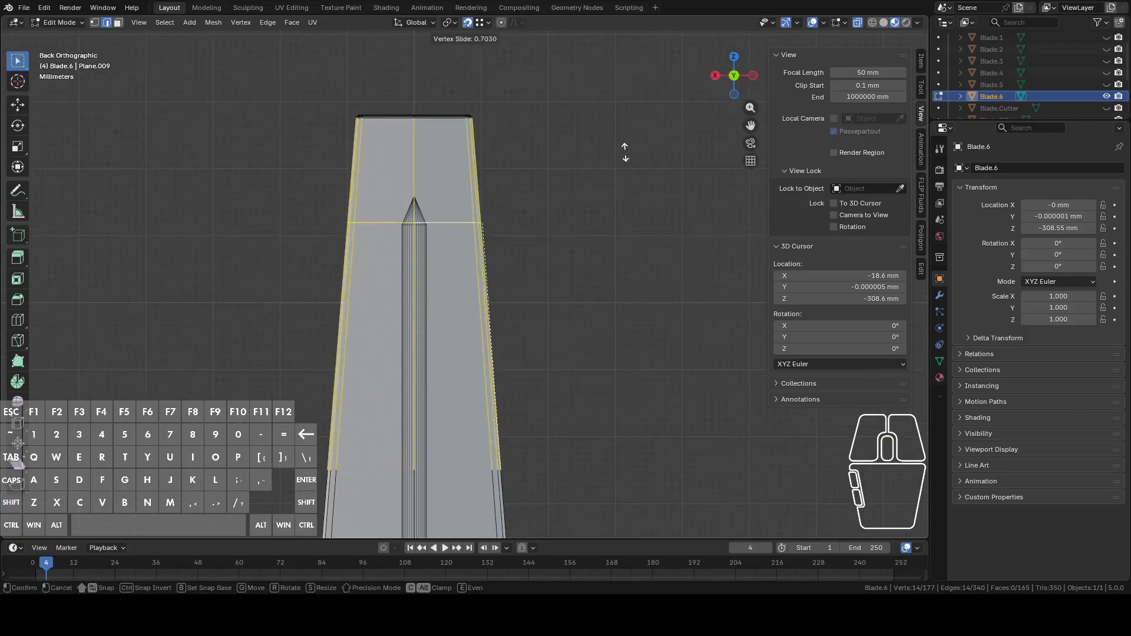
click(625, 103)
Step: Select the boundary loop of Blade.6's end face and scale it inward, leaving a flat border inside the bevel
middle_drag(616, 116, 558, 379)
scroll(558, 379, up, 3)
key(1)
drag(250, 232, 672, 329)
middle_drag(672, 328, 663, 295)
key(3)
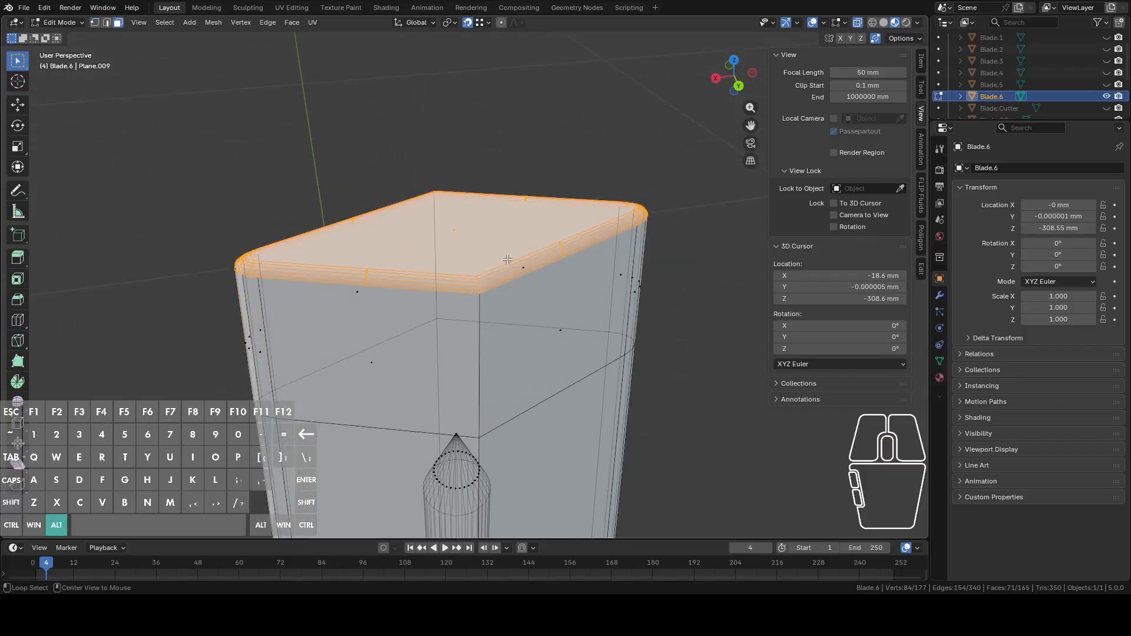
alt+click(507, 261)
alt+click(503, 259)
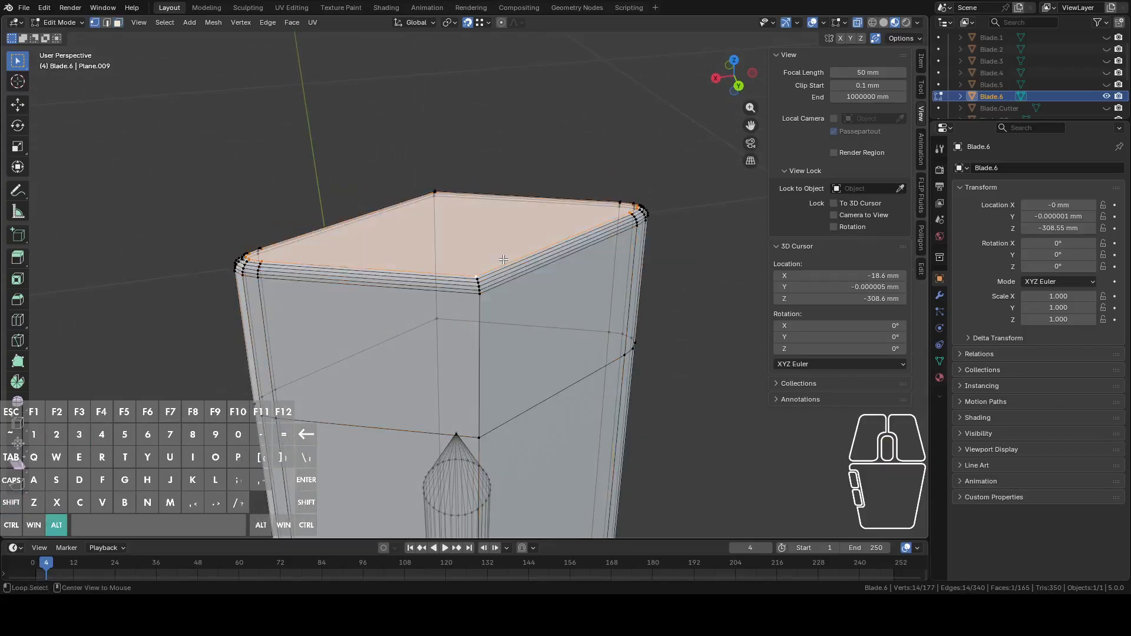
key(s)
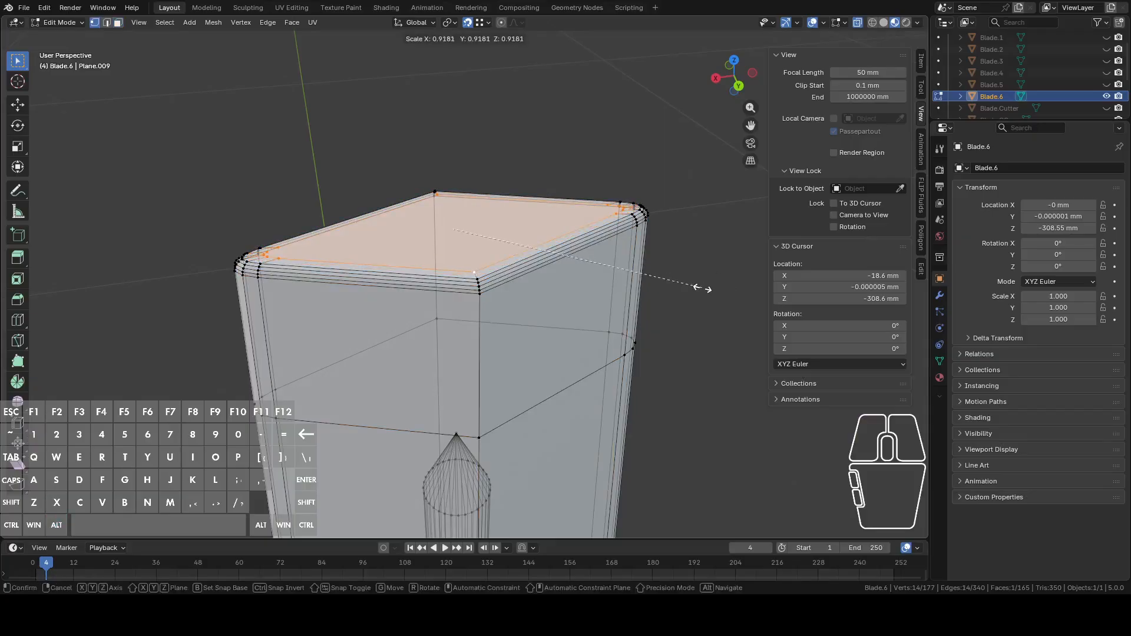
click(633, 273)
middle_drag(633, 274, 649, 258)
Step: Try to smooth the tip bevel by selecting its edge loops and applying repeated Smooth Vertices
click(650, 197)
middle_drag(665, 191, 648, 191)
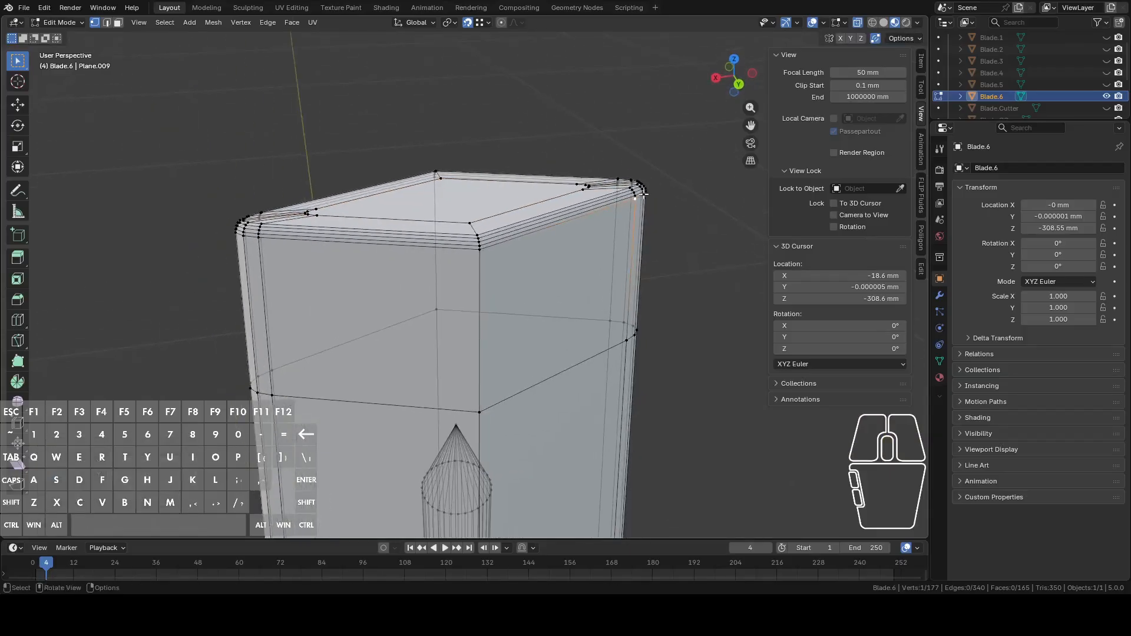
alt+click(596, 208)
alt+shift+click(594, 205)
alt+shift+click(591, 203)
alt+shift+click(587, 201)
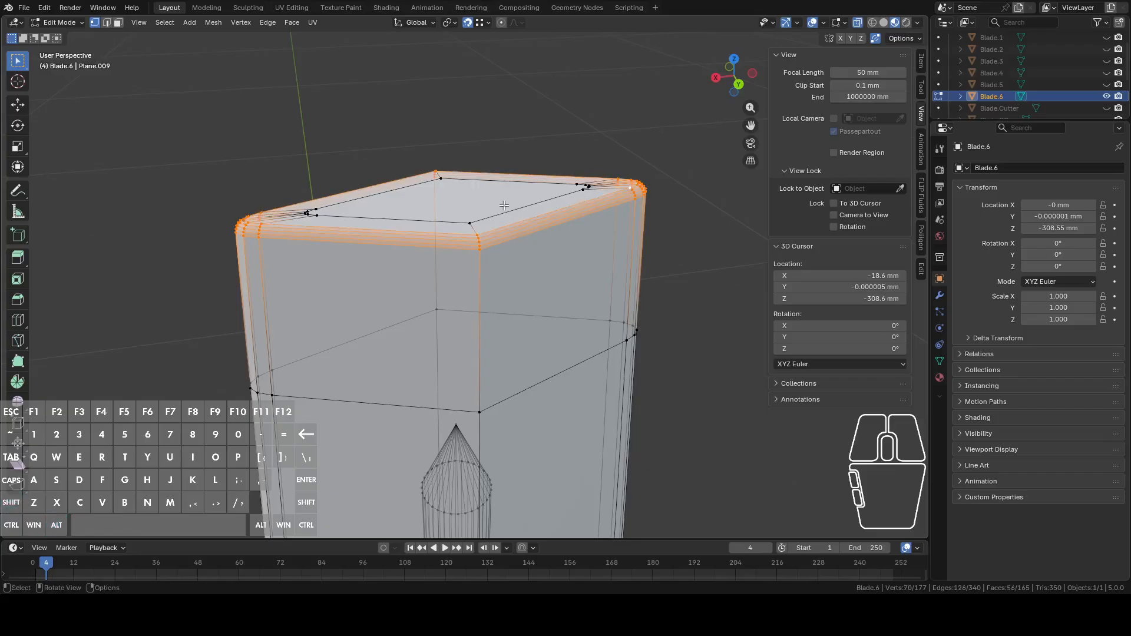
middle_drag(383, 224, 597, 266)
right_click(673, 292)
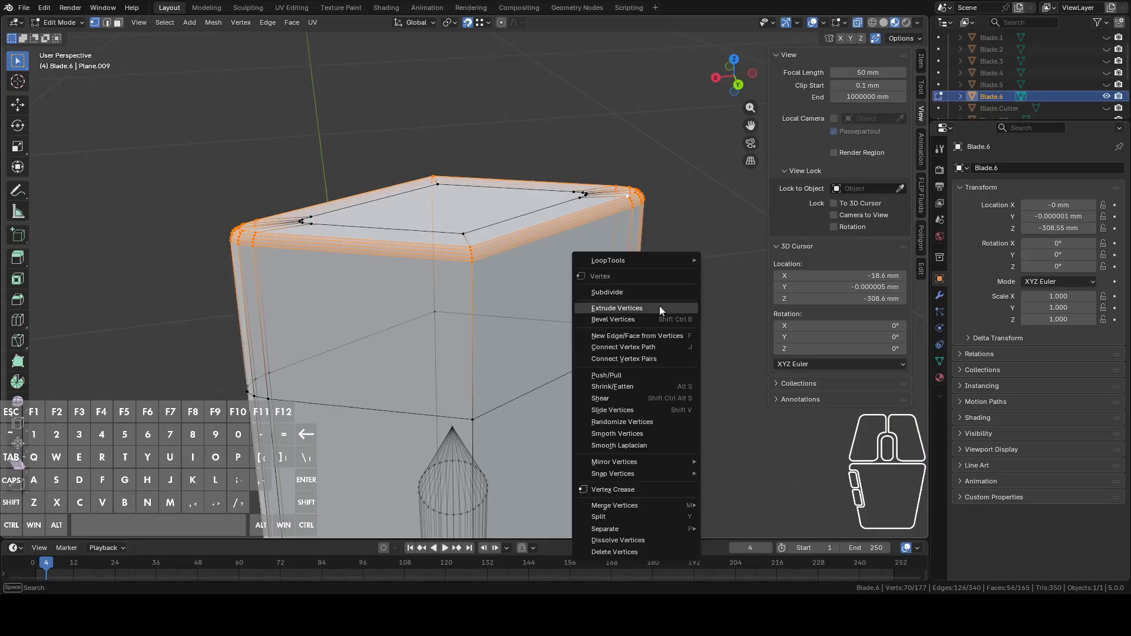
click(623, 435)
click(197, 485)
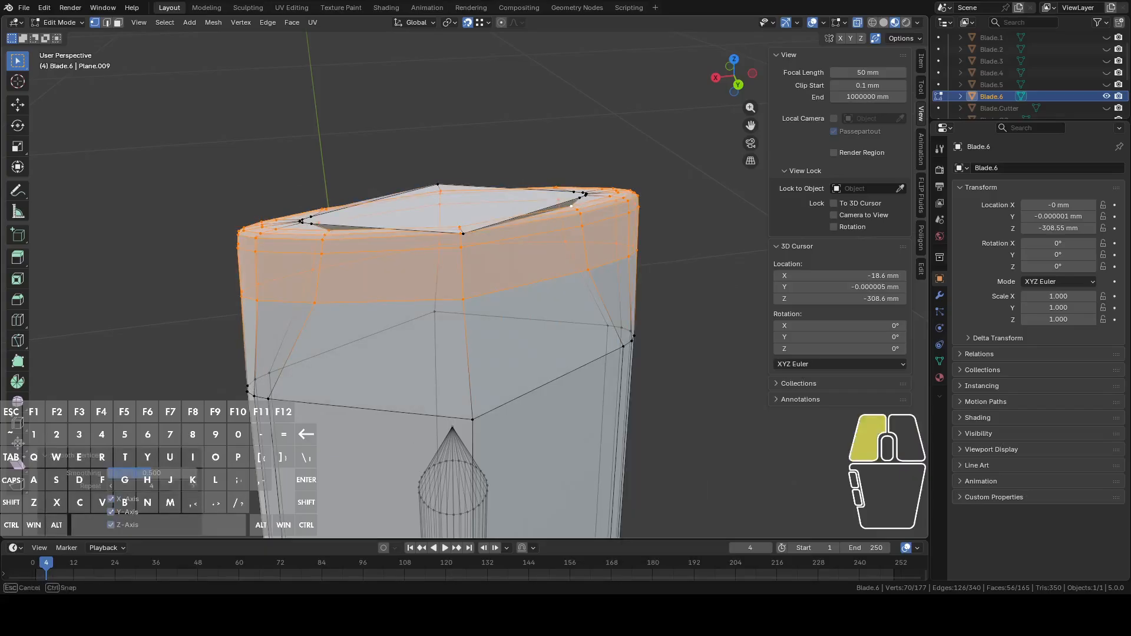
middle_drag(392, 375, 450, 400)
key(ctrl+z)
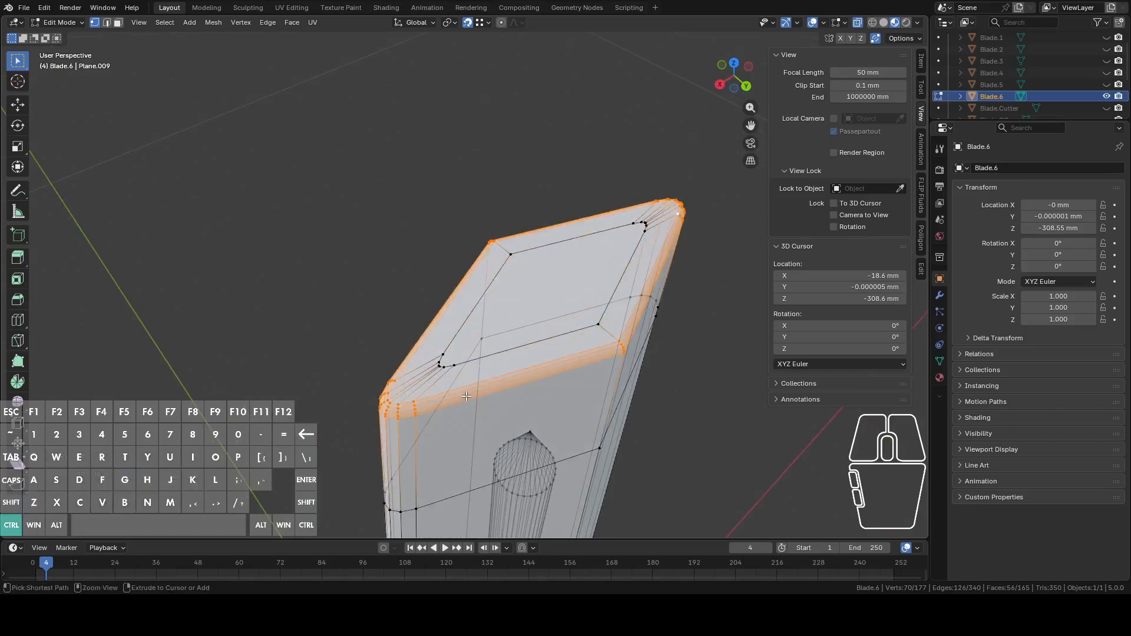
Step: Select all of Blade.6's geometry and recalculate its normals to face outside
middle_drag(545, 343, 600, 297)
key(a)
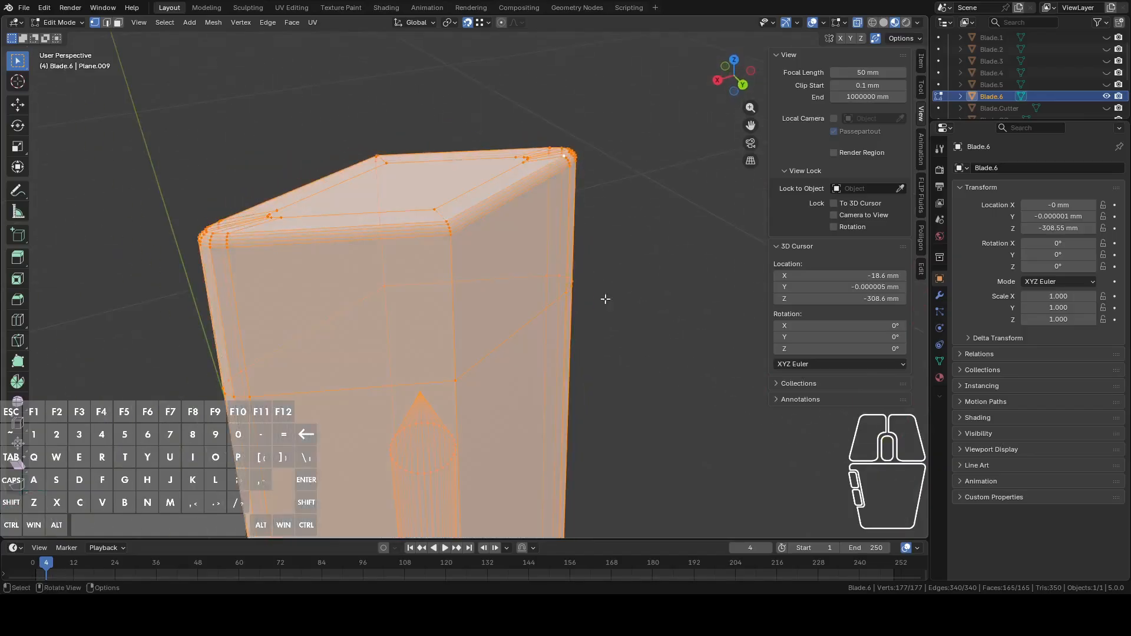
key(shift+n)
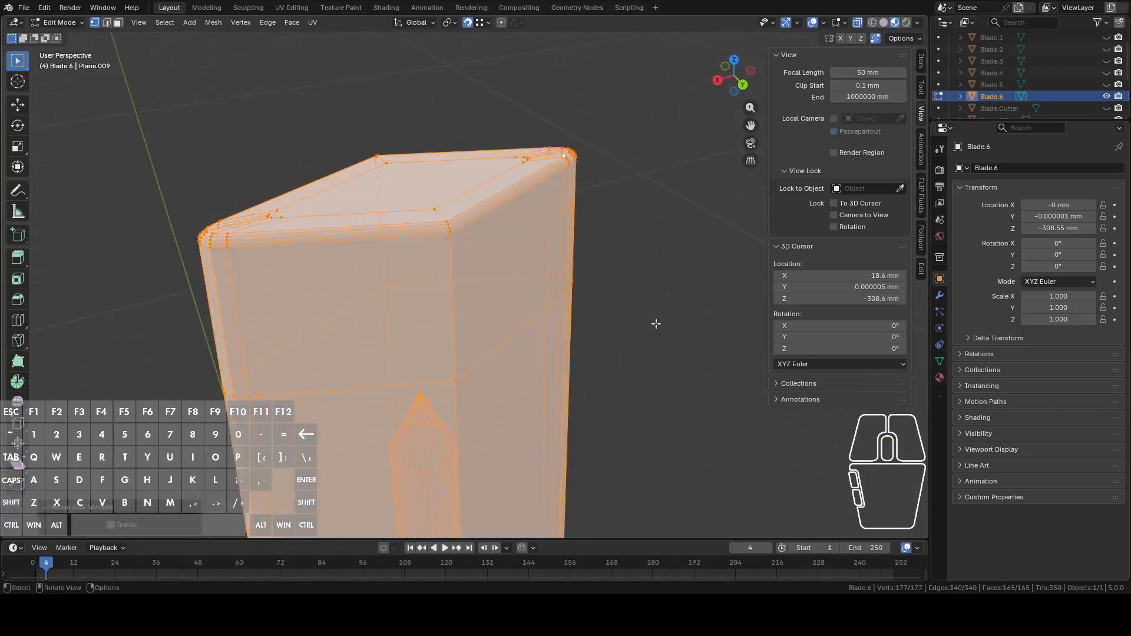
Step: Select the tip bevel's edge loops and move them about 1.9 mm down along Z to slope the end
click(461, 209)
alt+shift+click(462, 212)
alt+shift+click(467, 216)
alt+shift+click(470, 220)
alt+shift+click(472, 219)
middle_drag(472, 220, 667, 196)
key(g)
key(z)
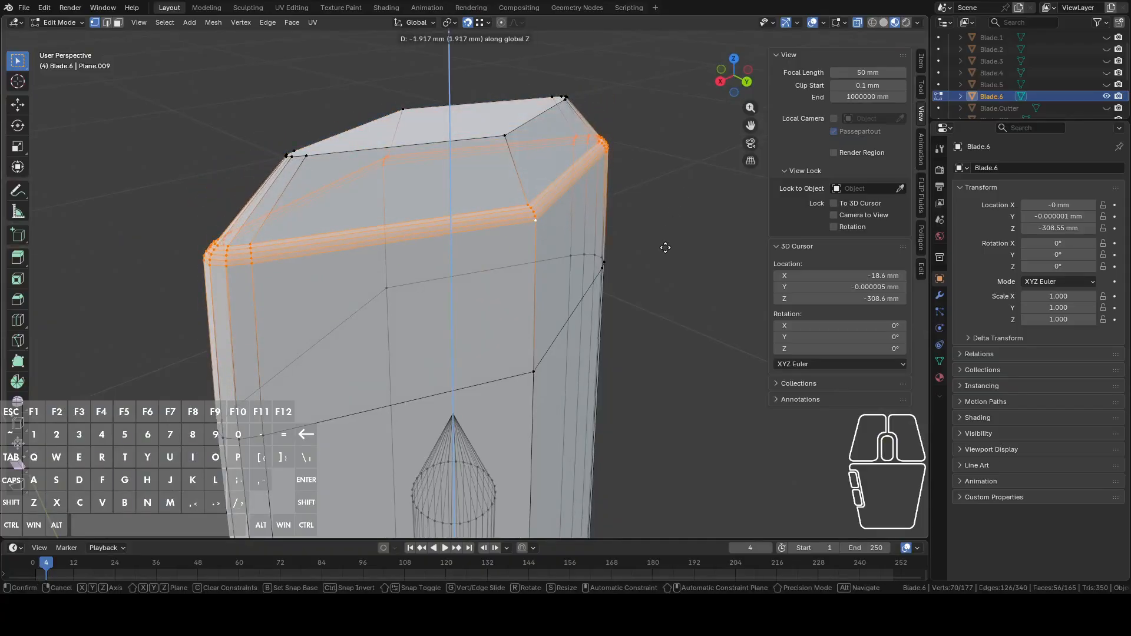
click(665, 248)
right_click(680, 225)
click(642, 224)
Step: Move the bevel's uppermost edge loop about 0.3 mm up along Z
mouse_move(638, 222)
middle_down()
mouse_move(705, 219)
mouse_move(631, 222)
mouse_move(616, 240)
mouse_move(663, 222)
mouse_move(644, 213)
middle_up()
alt+click(548, 189)
middle_drag(549, 189, 632, 204)
key(g)
key(z)
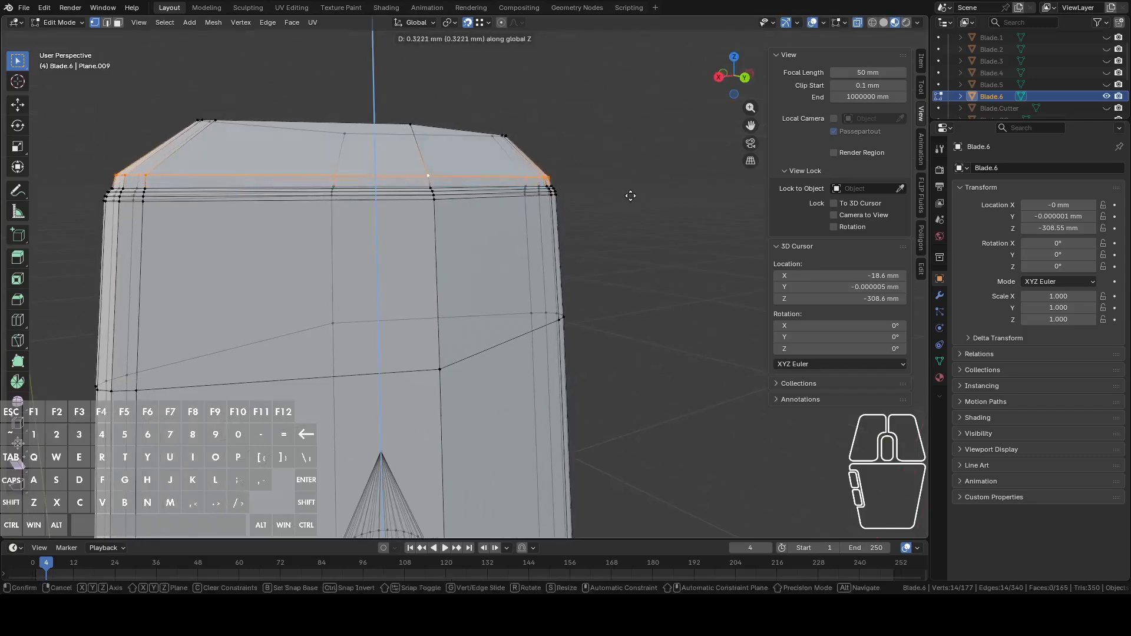
click(619, 198)
Step: Move the tip bevel's lowest edge loop about 2.5 mm down along Z and lower the edge loop just above it
alt+click(488, 196)
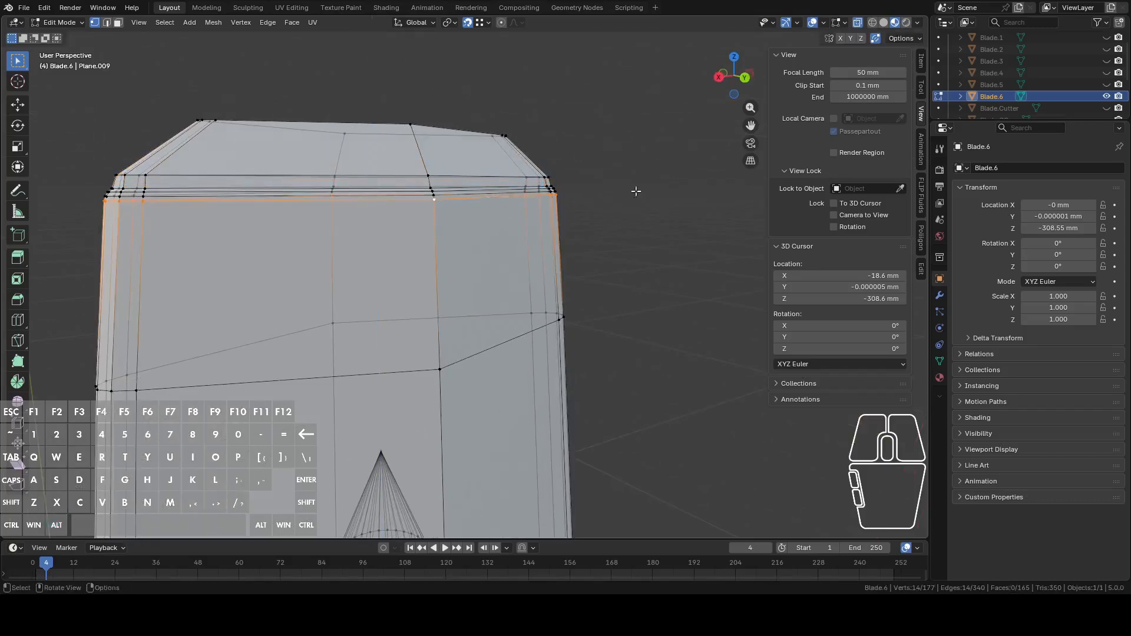
key(g)
key(z)
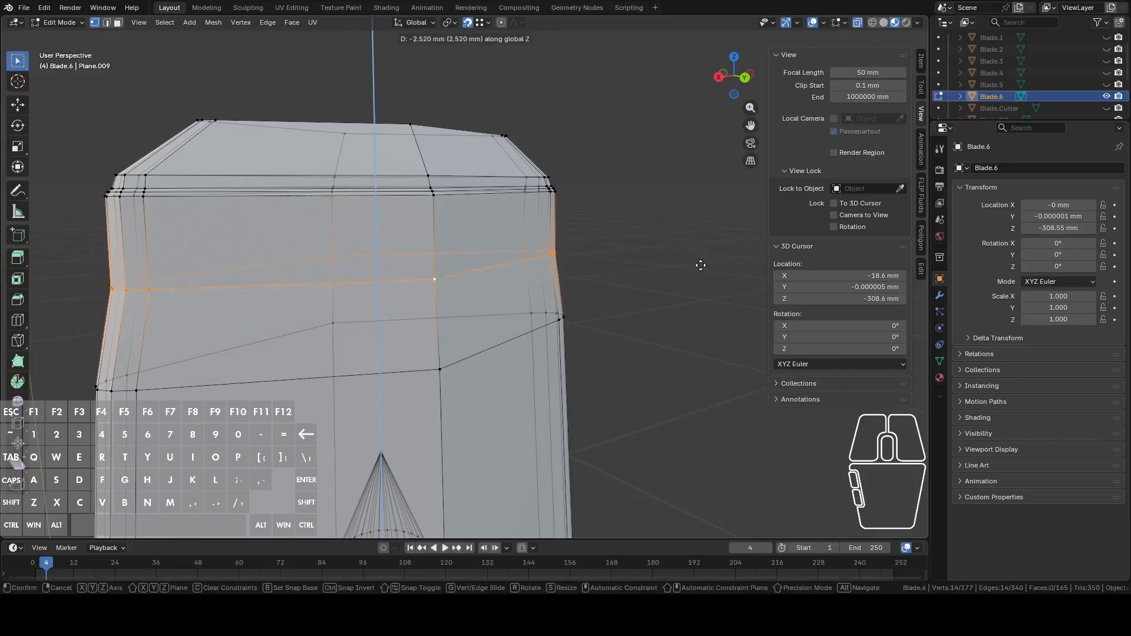
click(699, 265)
alt+click(513, 195)
key(g)
key(z)
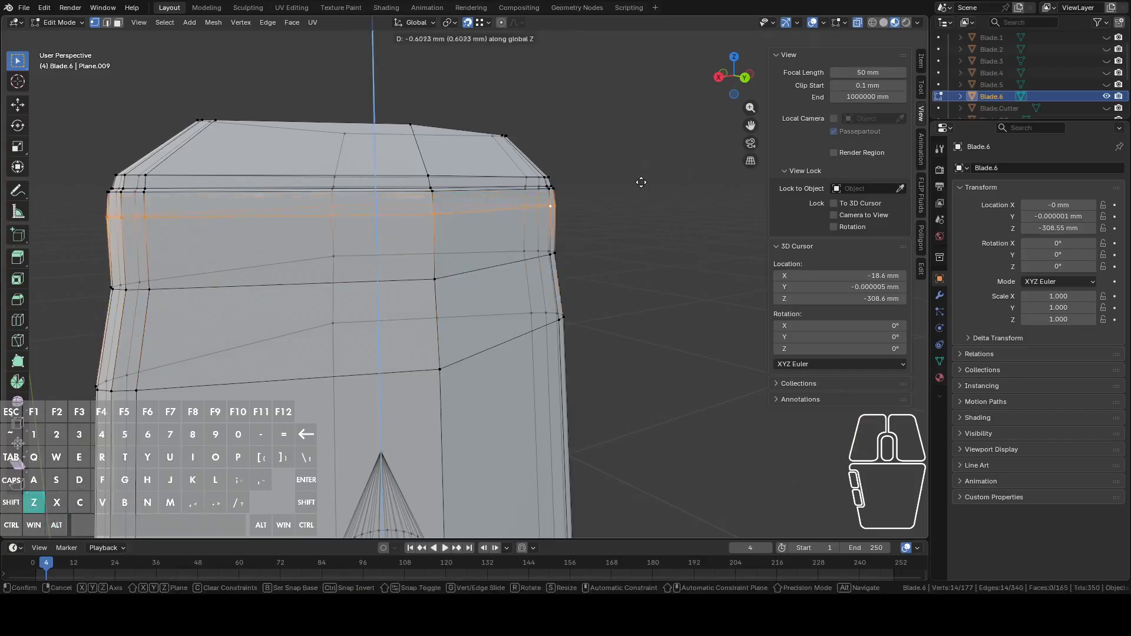
click(639, 191)
Step: Move the bevel's uppermost edge loop about 0.56 mm up along Z
alt+click(660, 147)
key(g)
key(z)
click(619, 142)
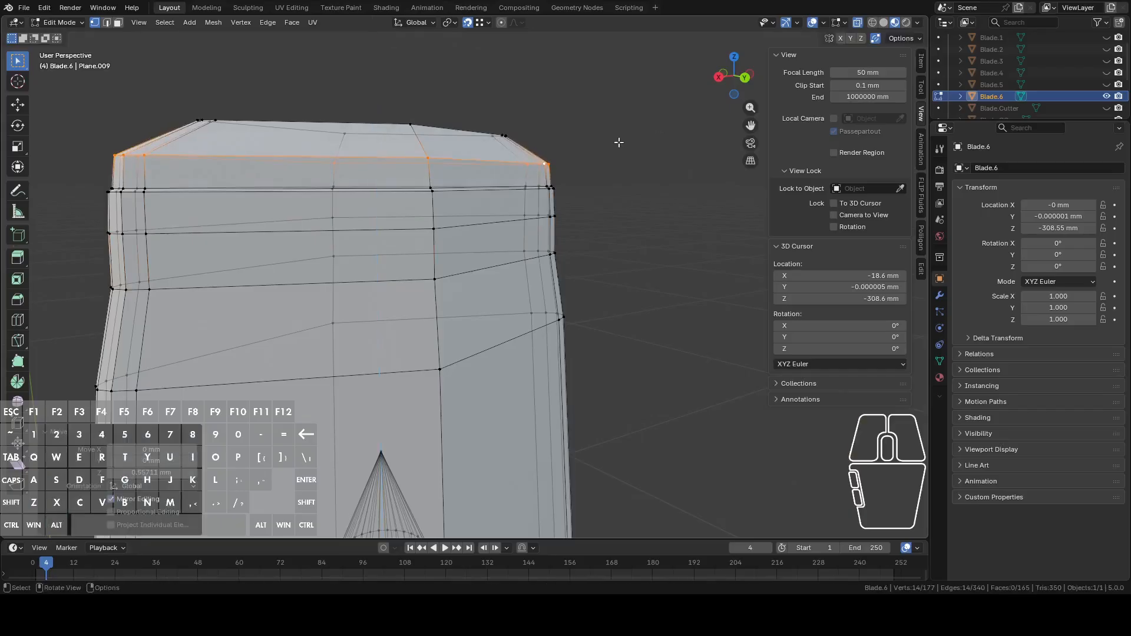
Step: Space the bevel's middle edge loops by moving one about 0.44 mm down along Z and nudging the loop above it slightly up
alt+click(510, 192)
key(g)
key(z)
click(534, 192)
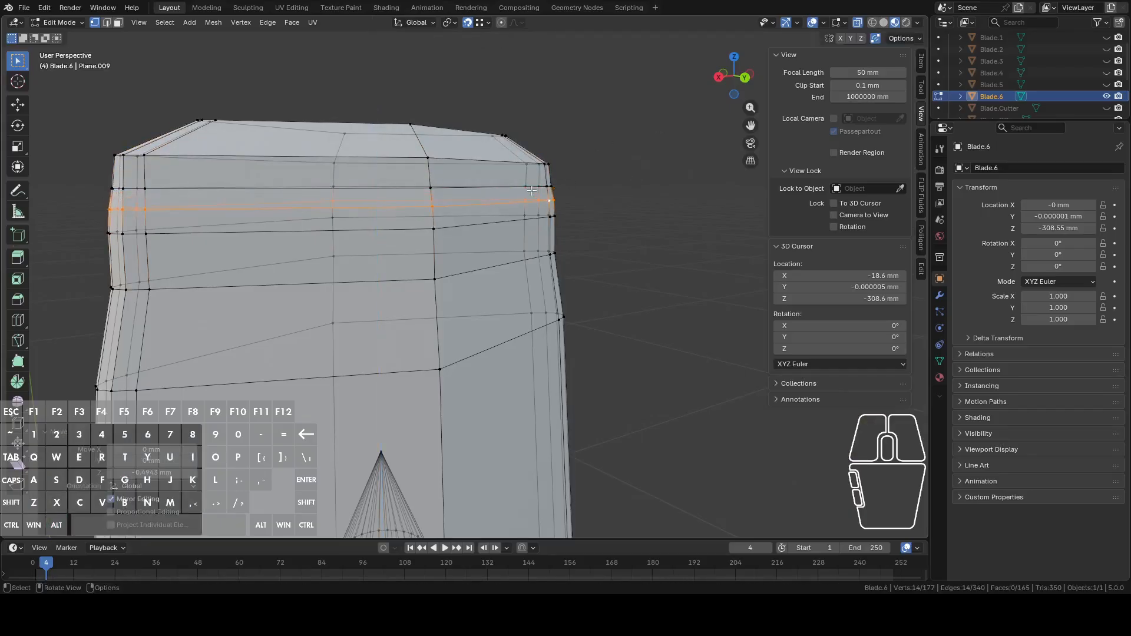
alt+click(508, 186)
key(g)
key(z)
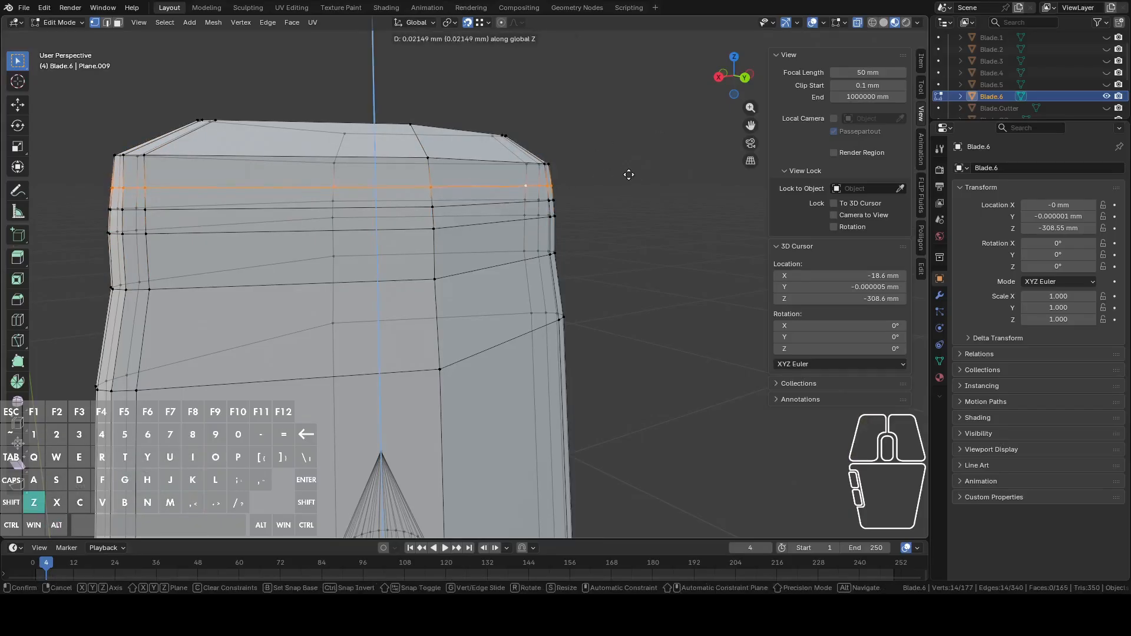
click(628, 171)
Step: Select the sloped edge loop below the bevel and move it down along Z to the level of the inner cone's tip
middle_drag(613, 220, 545, 189)
alt+click(400, 312)
middle_drag(400, 312, 639, 189)
key(g)
key(z)
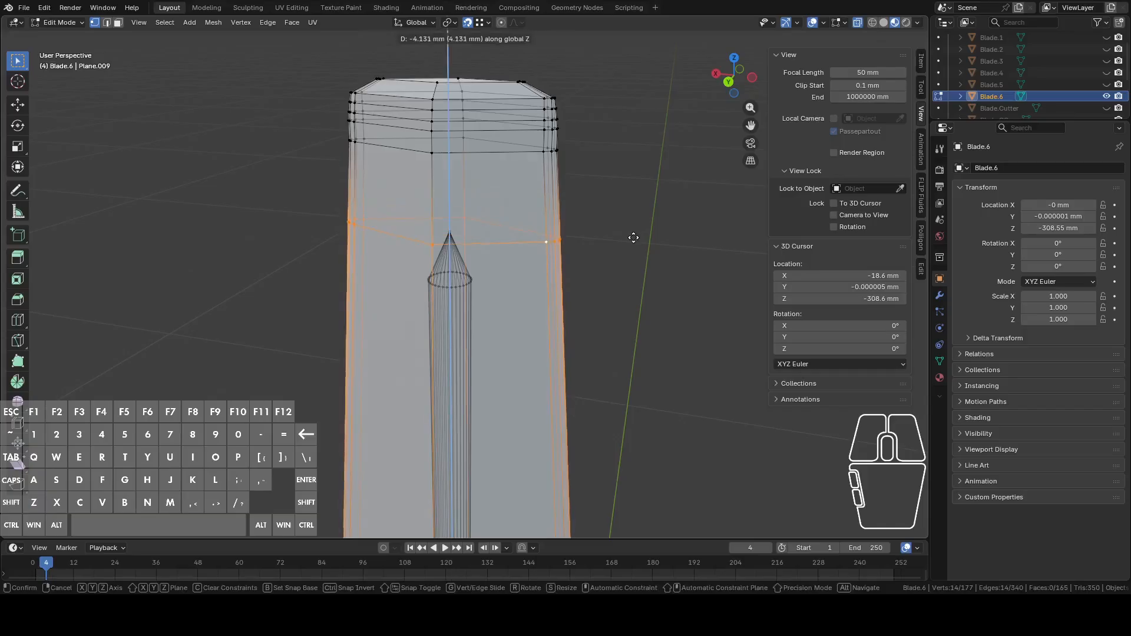
click(613, 228)
Step: In back view, move the bevel's lowest edge loop about 0.7 mm up along Z, closer to the loops above
middle_drag(521, 154, 618, 222)
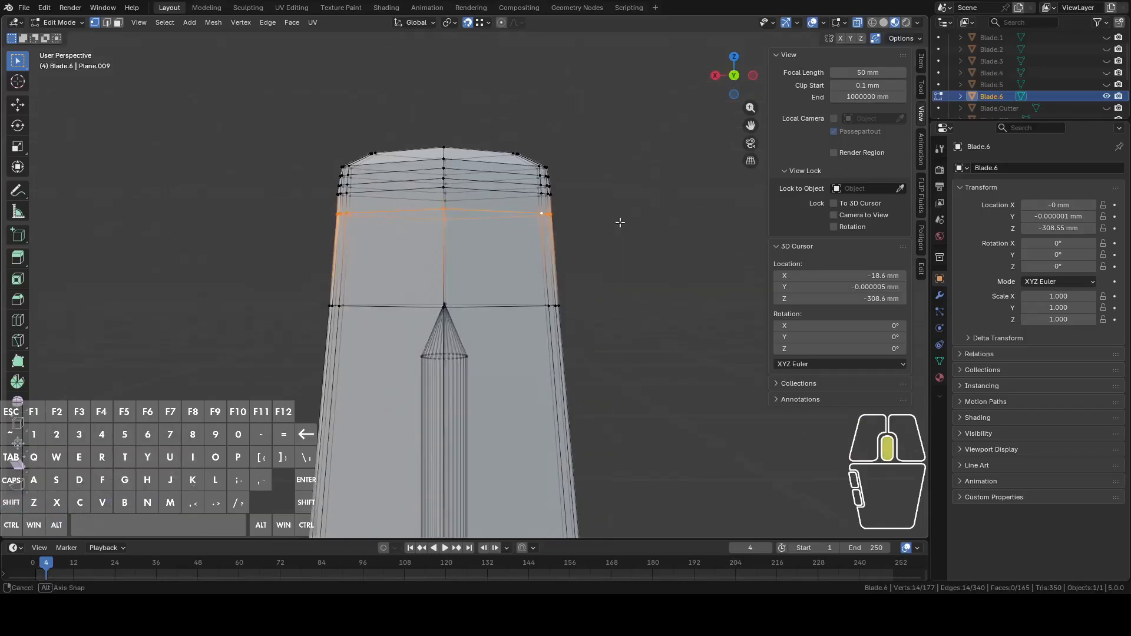
click(735, 77)
scroll(699, 176, up, 2)
key(g)
key(z)
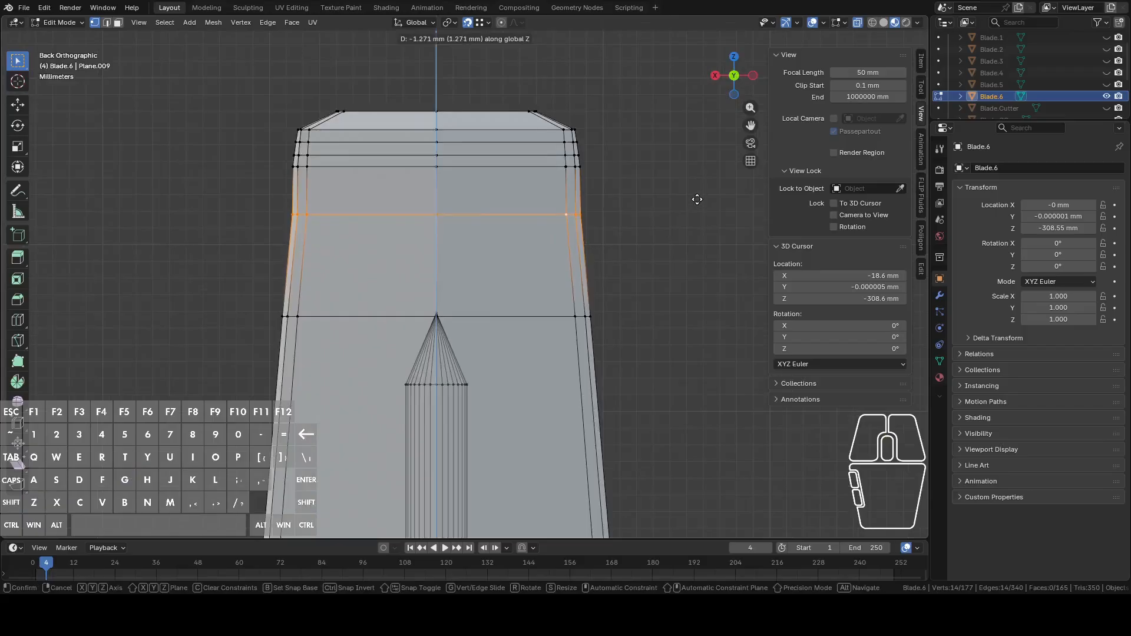
click(696, 167)
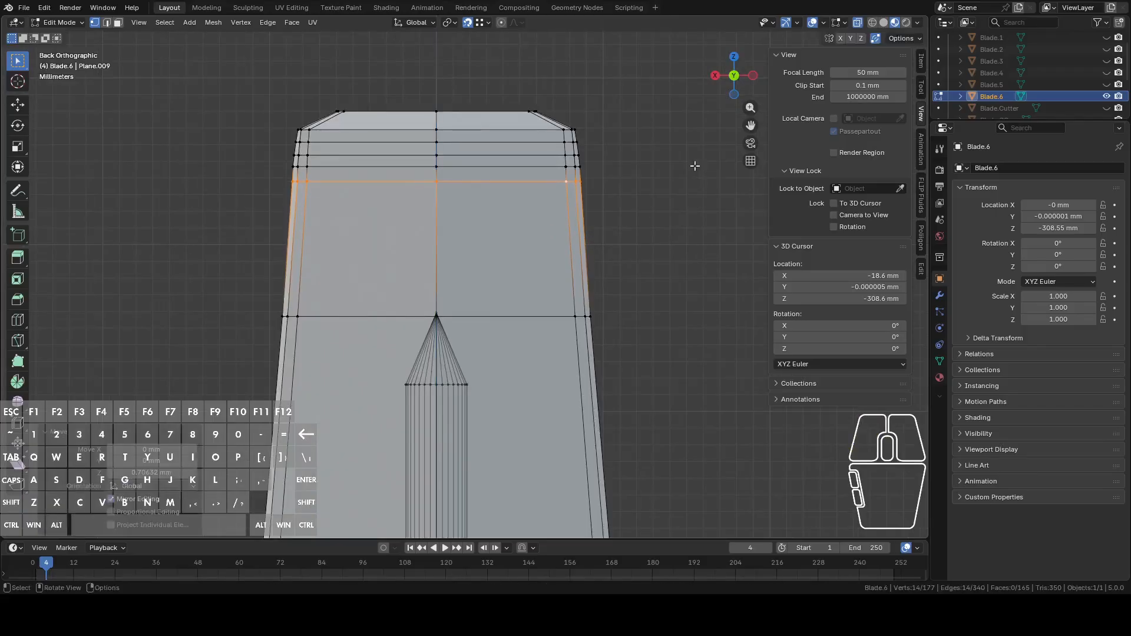
Step: Select the bevel's edge loops below the top cap and apply Smooth Vertices, trying its Z-axis option
scroll(417, 227, up, 3)
drag(206, 144, 665, 228)
middle_drag(657, 226, 649, 279)
right_click(713, 277)
click(708, 277)
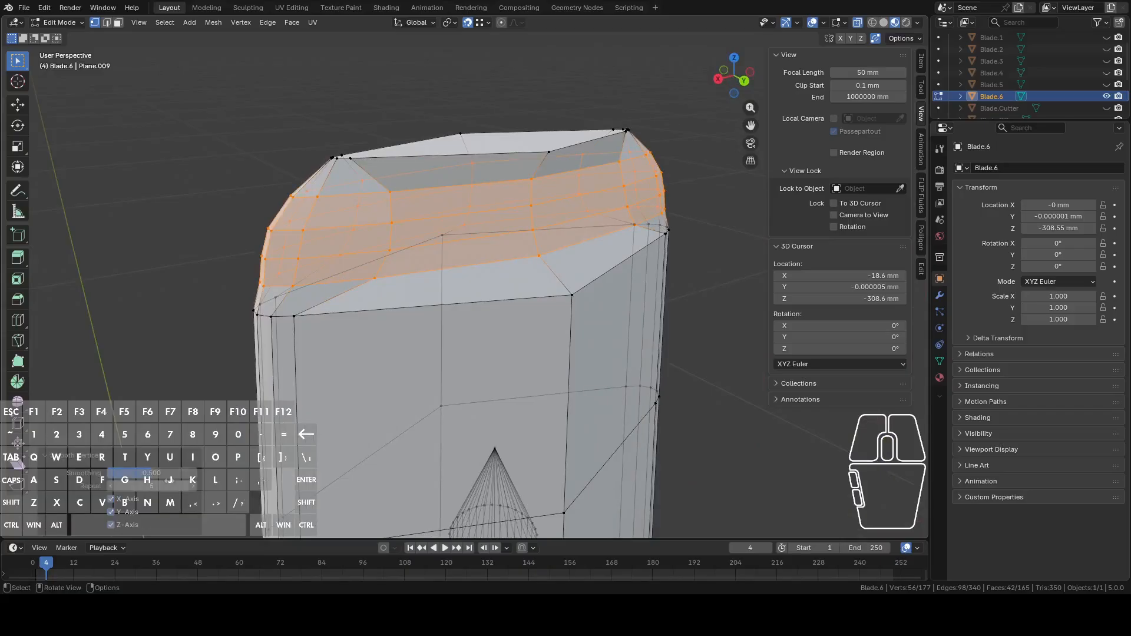
click(124, 529)
click(122, 526)
Step: Examine the shape of Blade.6's smoothed end in Edit Mode and Object Mode
middle_drag(581, 308, 551, 242)
scroll(551, 242, down, 3)
key(Tab)
scroll(551, 242, down, 3)
key(Tab)
middle_drag(546, 289, 649, 272)
scroll(652, 272, down, 8)
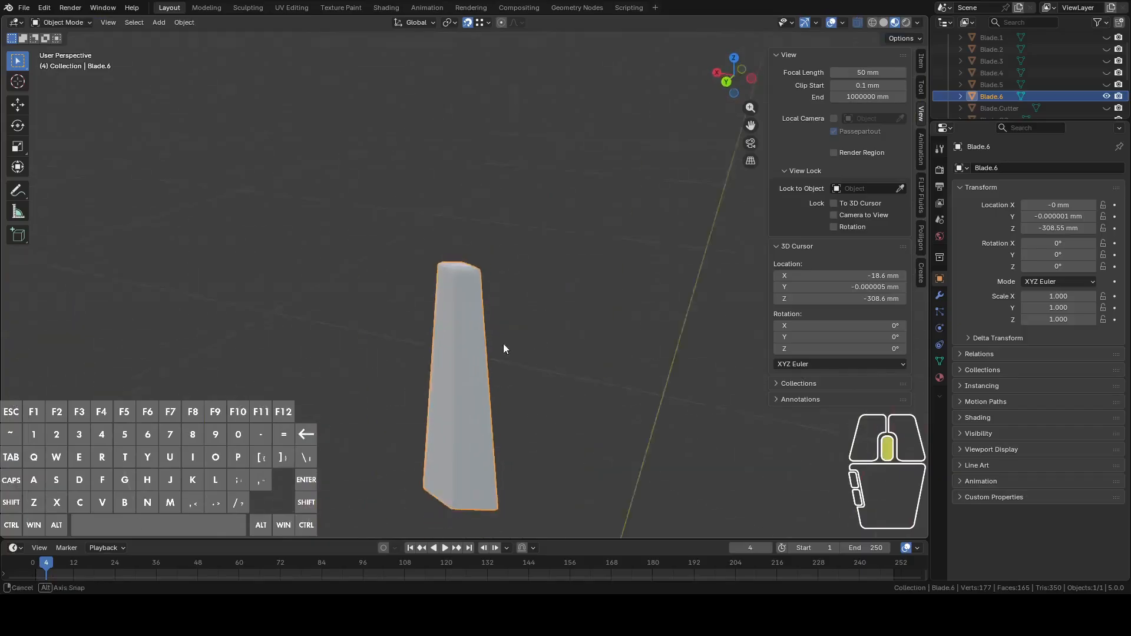
middle_drag(510, 349, 530, 346)
Step: Move the bevel's uppermost edge loop about 0.46 mm up along Z and scale it inward to about 0.88
key(Tab)
middle_drag(546, 298, 538, 328)
scroll(613, 273, up, 4)
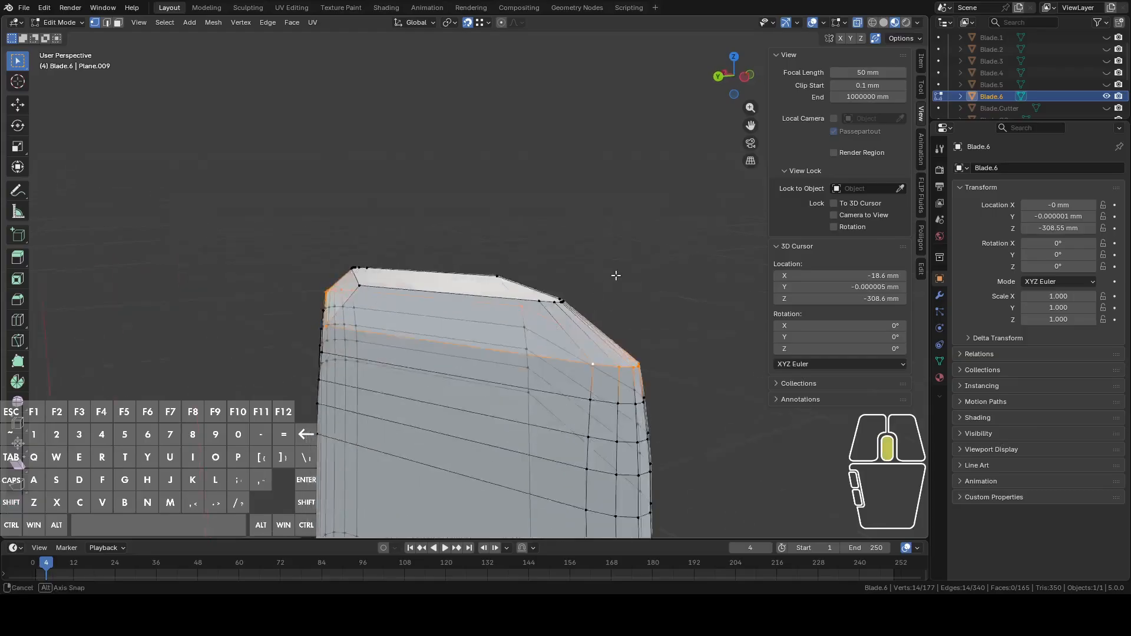
click(648, 247)
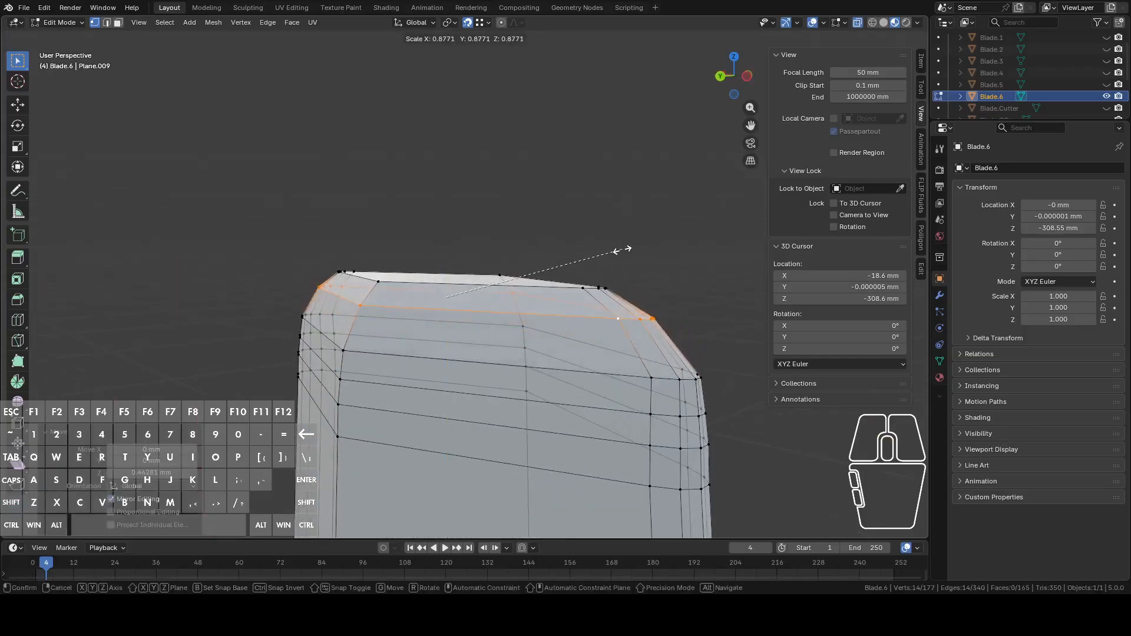
Step: Scale the bevel's second edge loop to 0.971 and return to Object Mode to inspect the whole of Blade.6
middle_drag(583, 305, 582, 265)
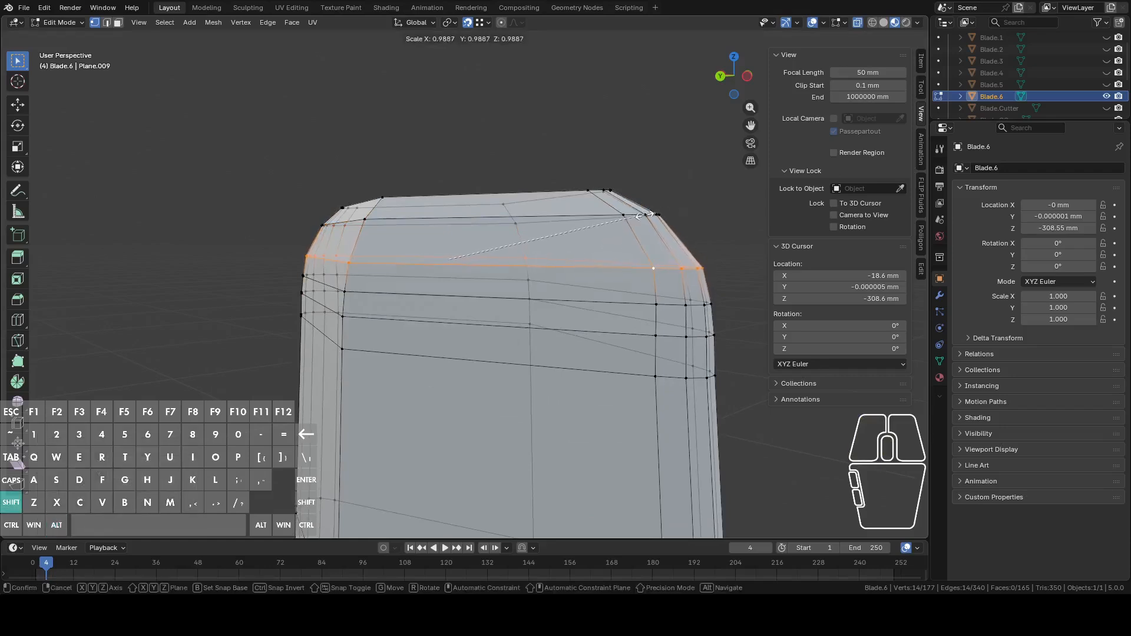
click(607, 231)
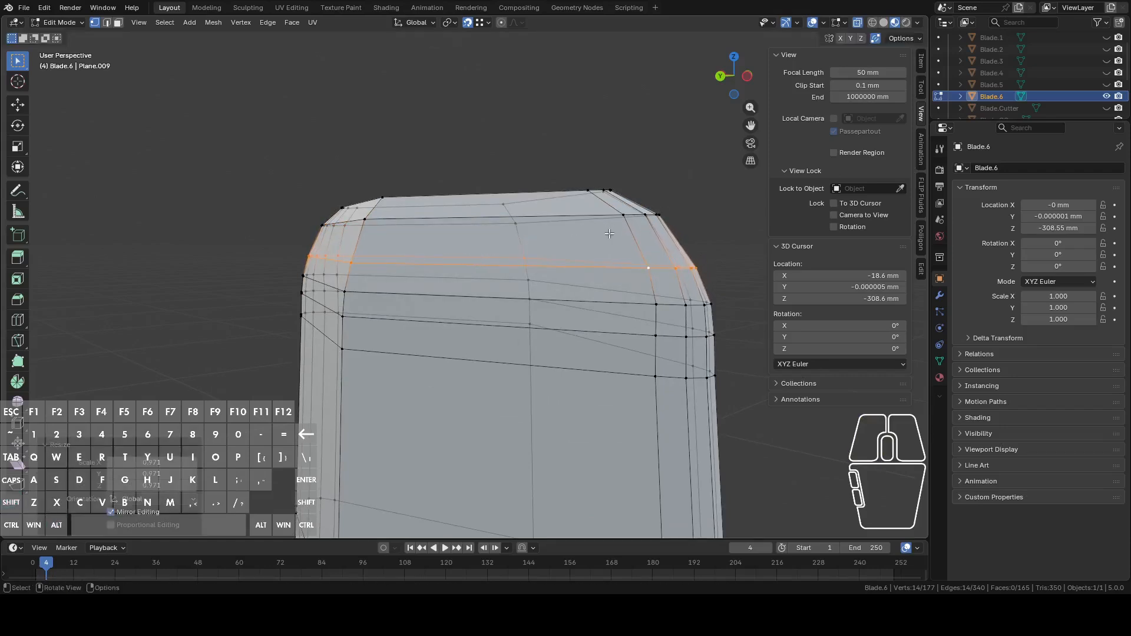
key(Tab)
scroll(602, 290, down, 3)
middle_drag(602, 289, 548, 298)
scroll(551, 318, down, 3)
scroll(554, 344, down, 2)
middle_drag(556, 348, 600, 266)
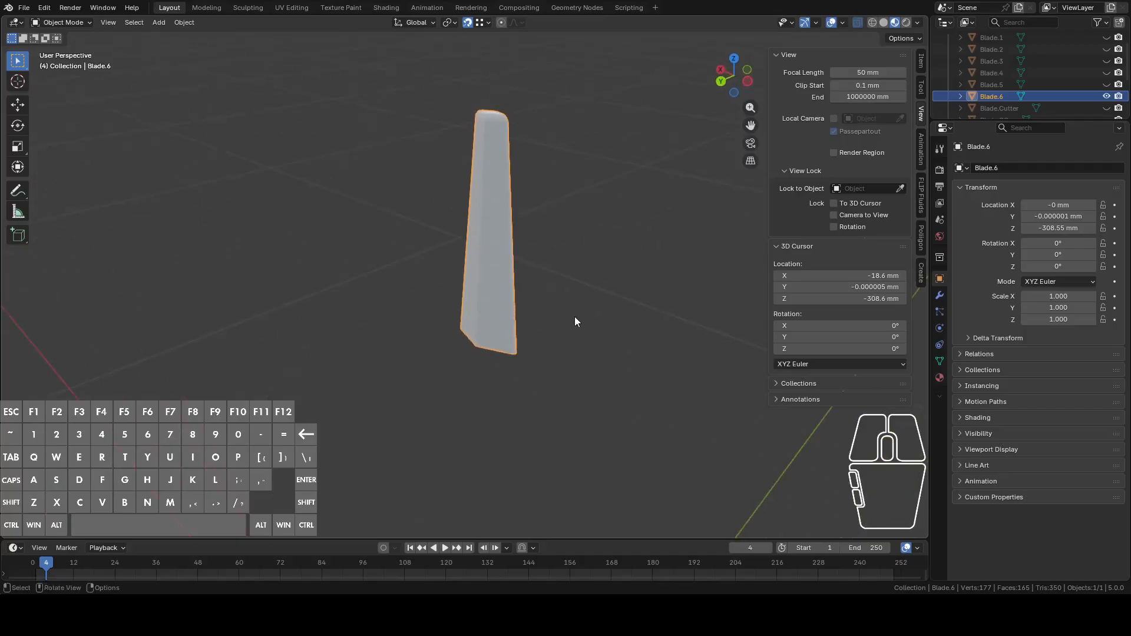